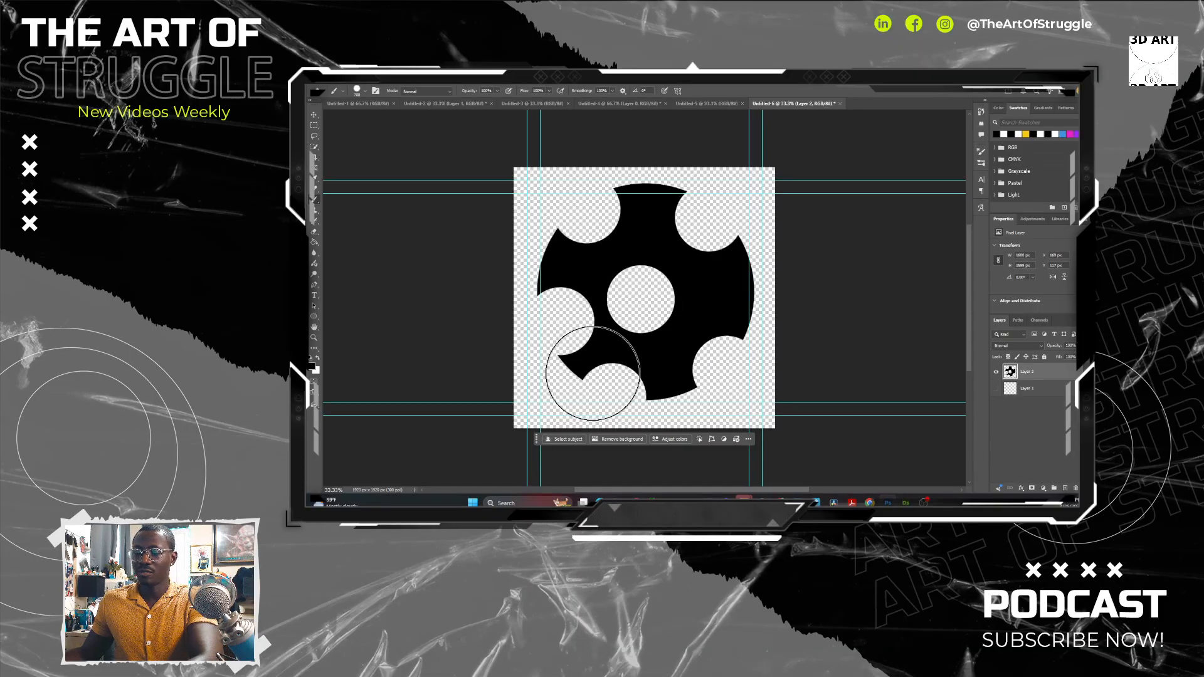
Enlarge the brush and paint a big black round dab over the lower-left part of the shape.
key(bracketright)
key(bracketright)
key(bracketright)
key(bracketright)
click(576, 364)
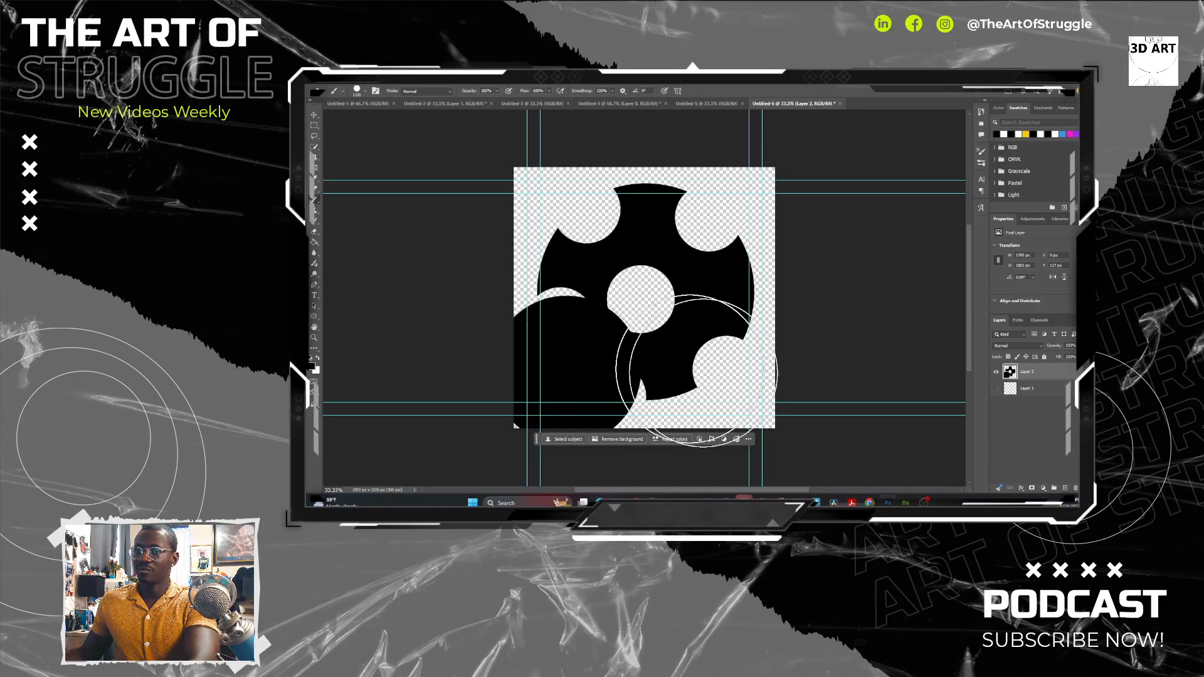
Reduce the brush size and paint round black dabs over the shape's lower-right, upper-left and upper-right notches.
key(bracketleft)
key(bracketleft)
key(bracketleft)
key(bracketleft)
click(701, 363)
click(580, 228)
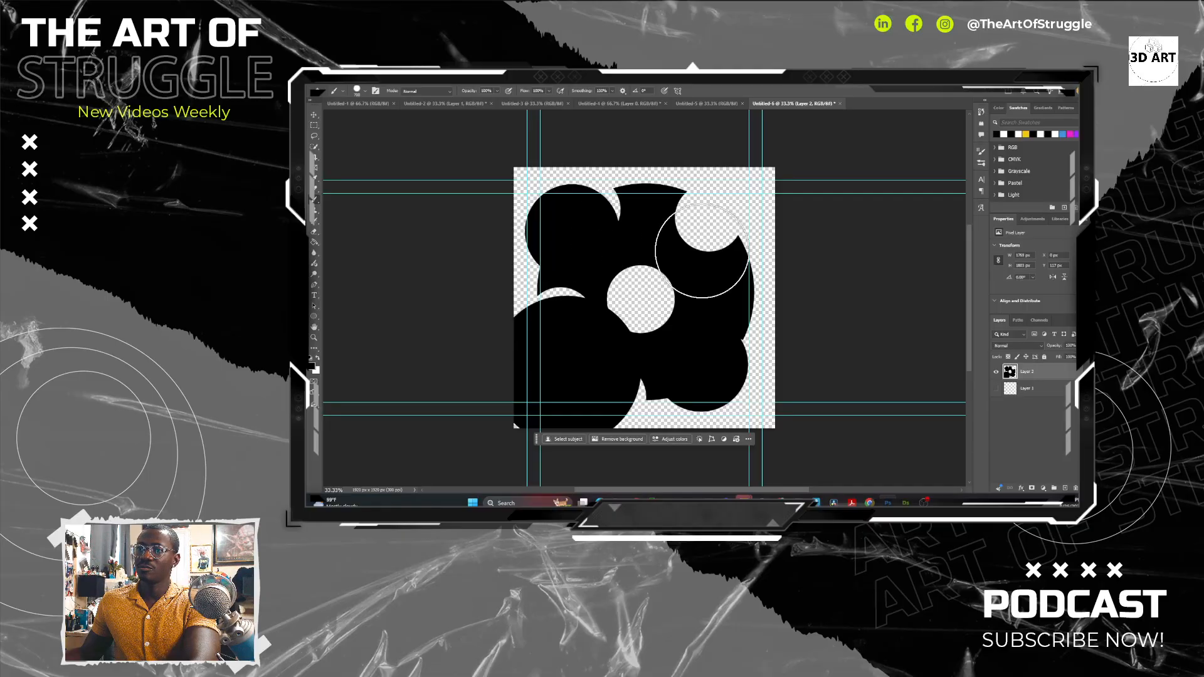
click(713, 248)
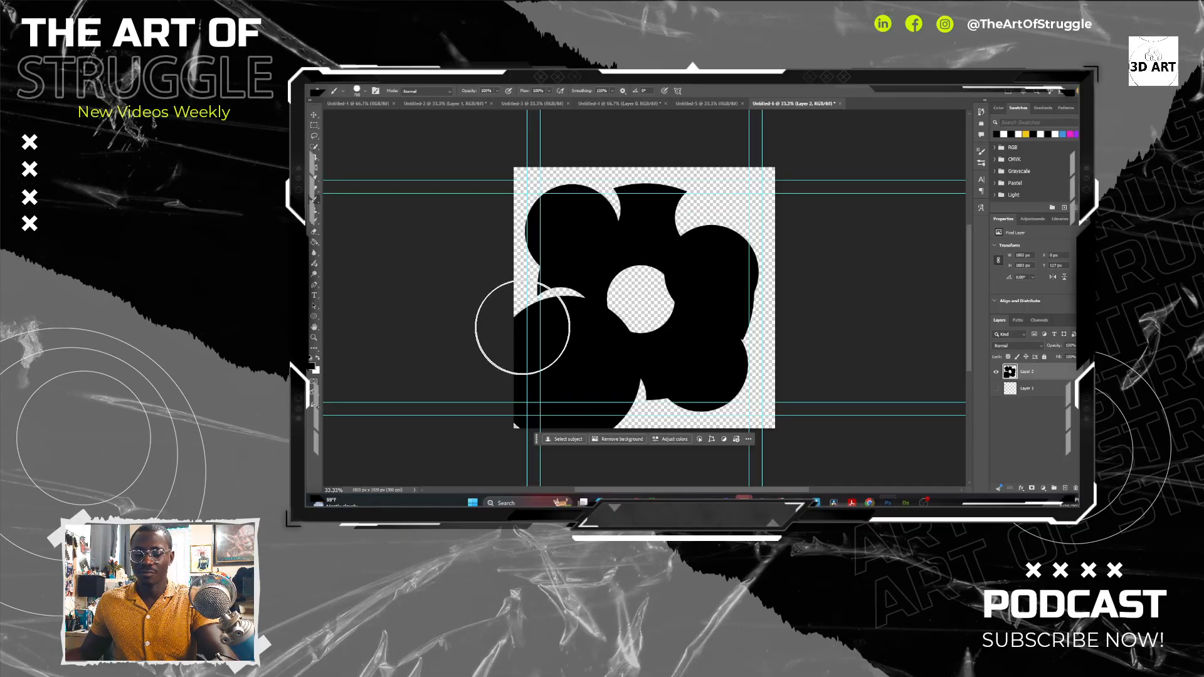
Erase round bites from the shape's left side, bottom edge and lower-right lobe with the Eraser tool.
key(e)
click(511, 352)
click(504, 330)
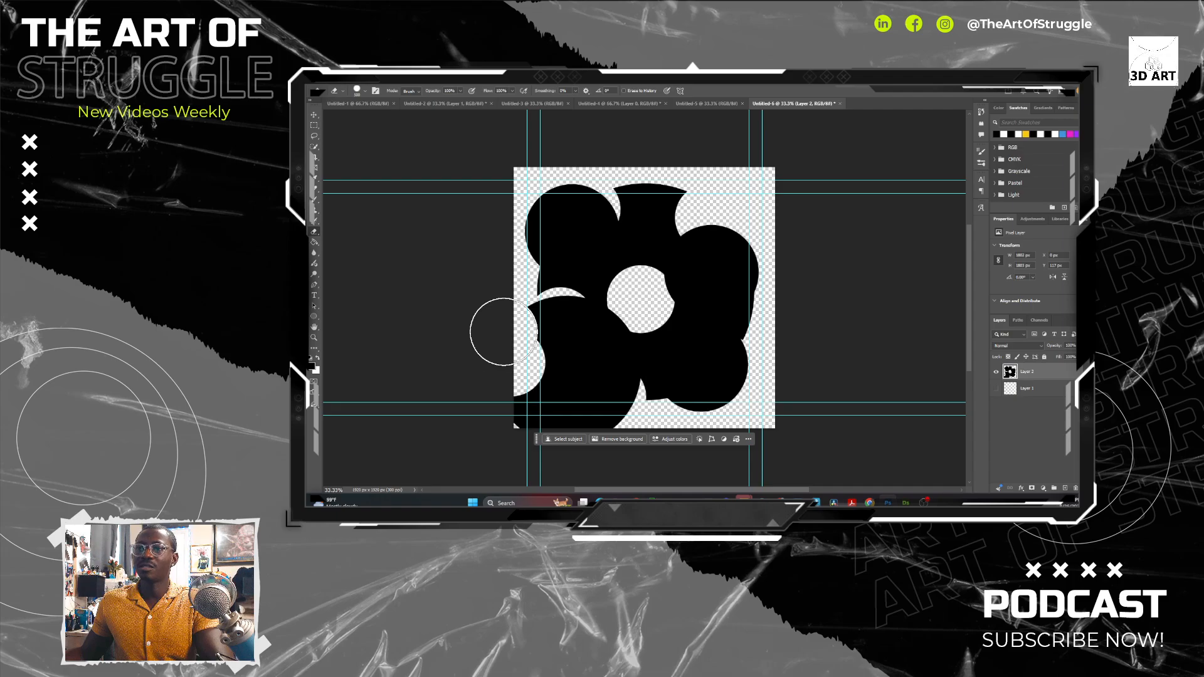
click(500, 415)
click(526, 408)
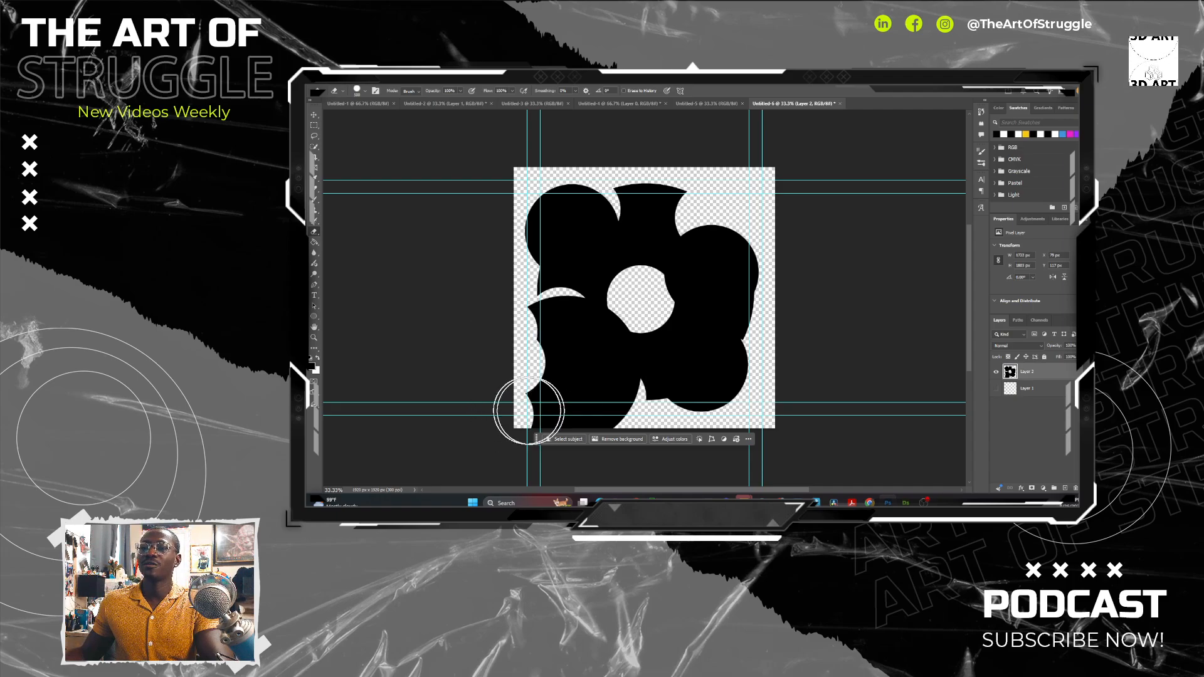
click(616, 406)
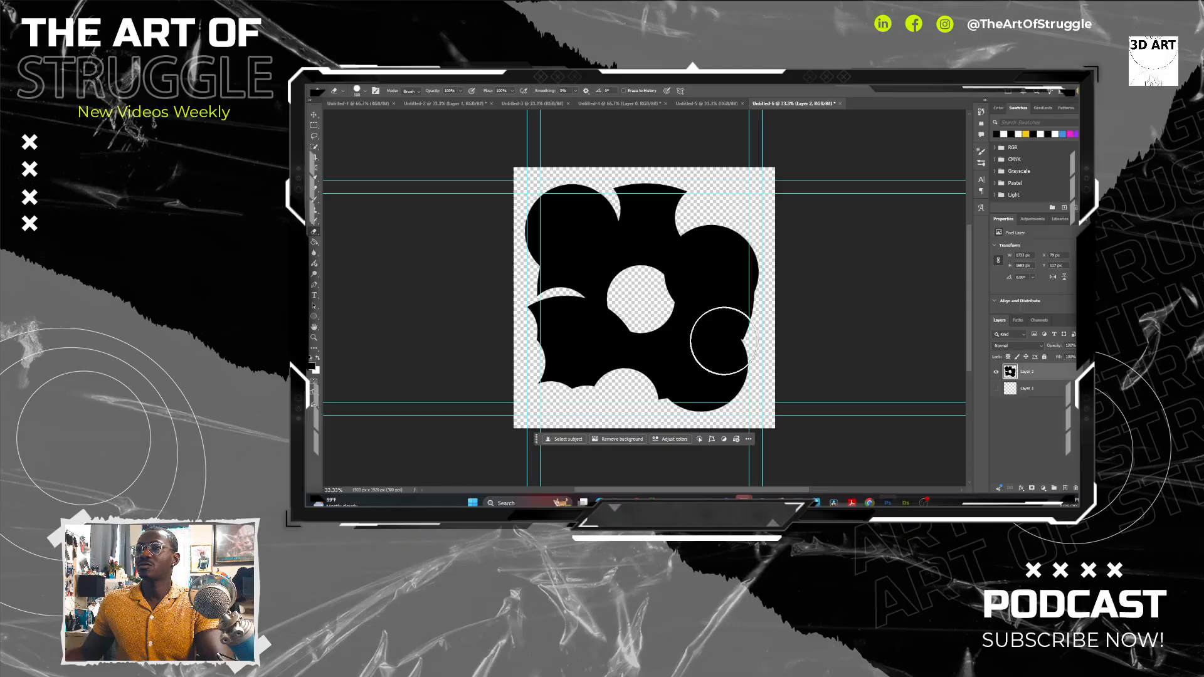
click(749, 345)
click(719, 387)
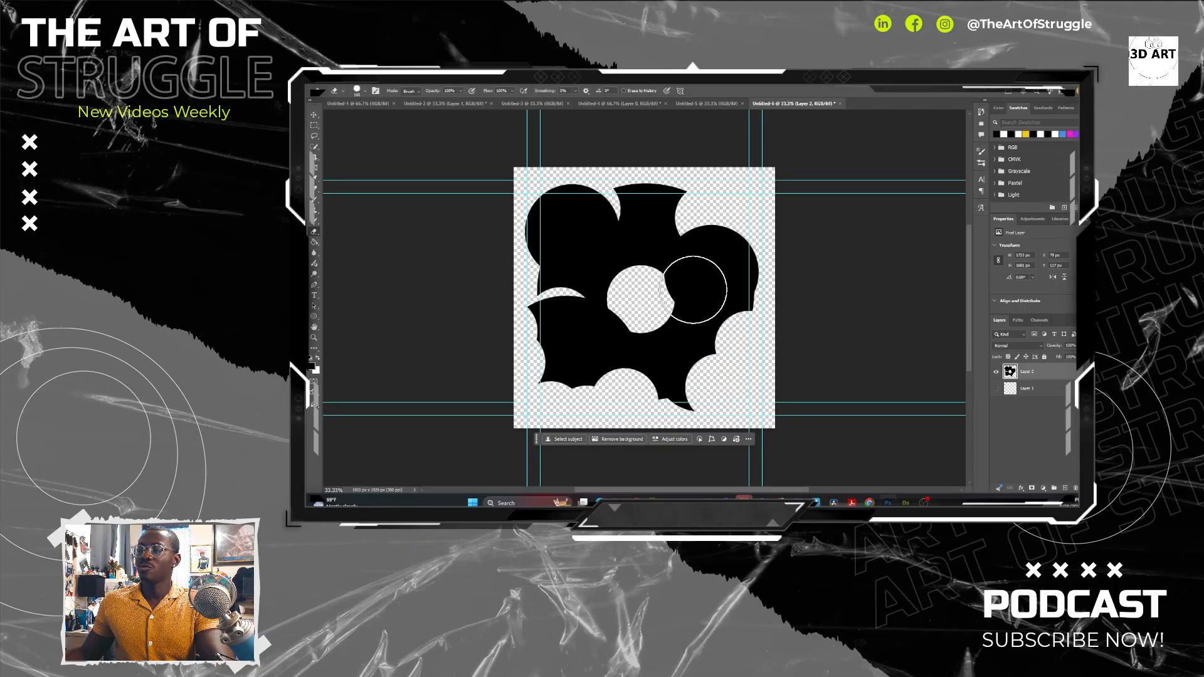
Shrink the eraser and cut a small round hole in each of the shape's upper-right and upper-left lobes.
key(bracketright)
key(bracketright)
key(bracketright)
key(bracketleft)
key(bracketleft)
key(bracketleft)
key(bracketleft)
key(bracketleft)
key(bracketleft)
key(bracketleft)
key(bracketleft)
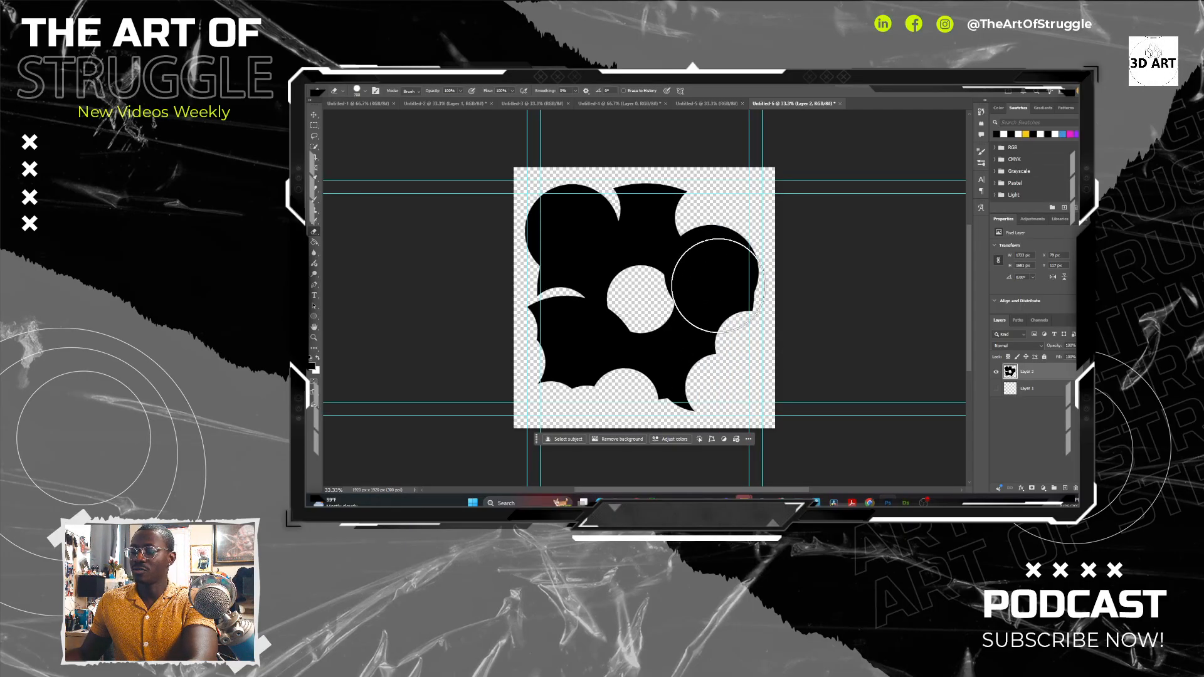
click(718, 270)
click(561, 227)
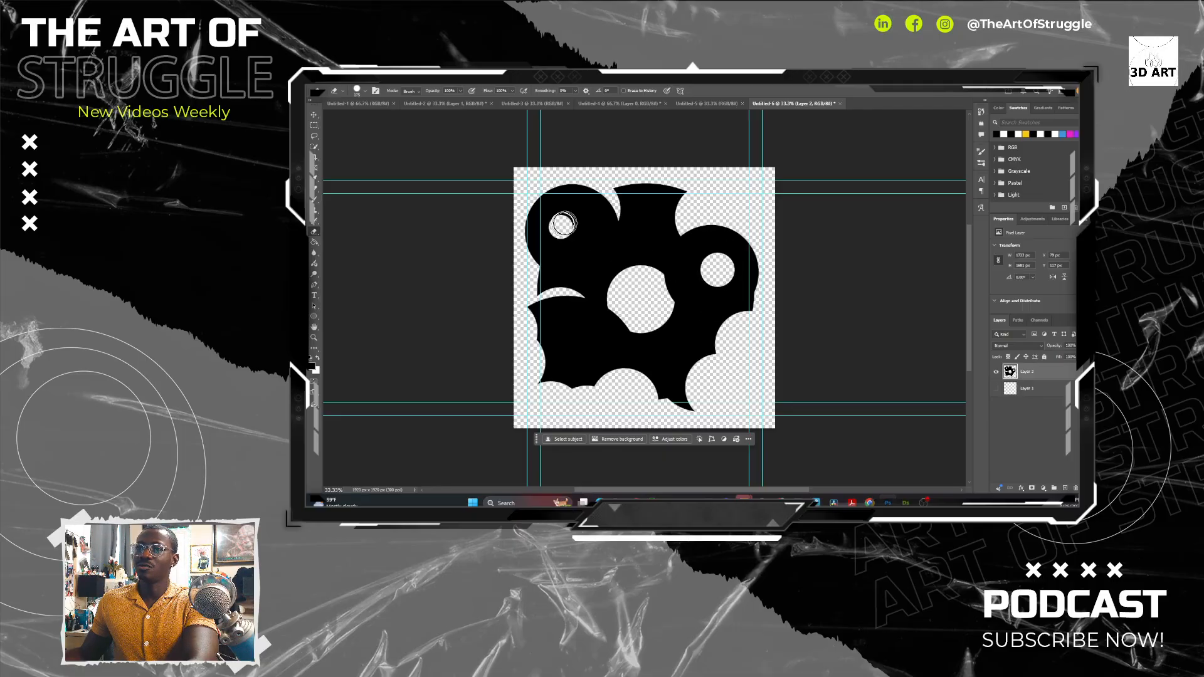
Erase small round notches along the shape's top edge, upper-left edge and left-side gap.
click(664, 190)
click(540, 195)
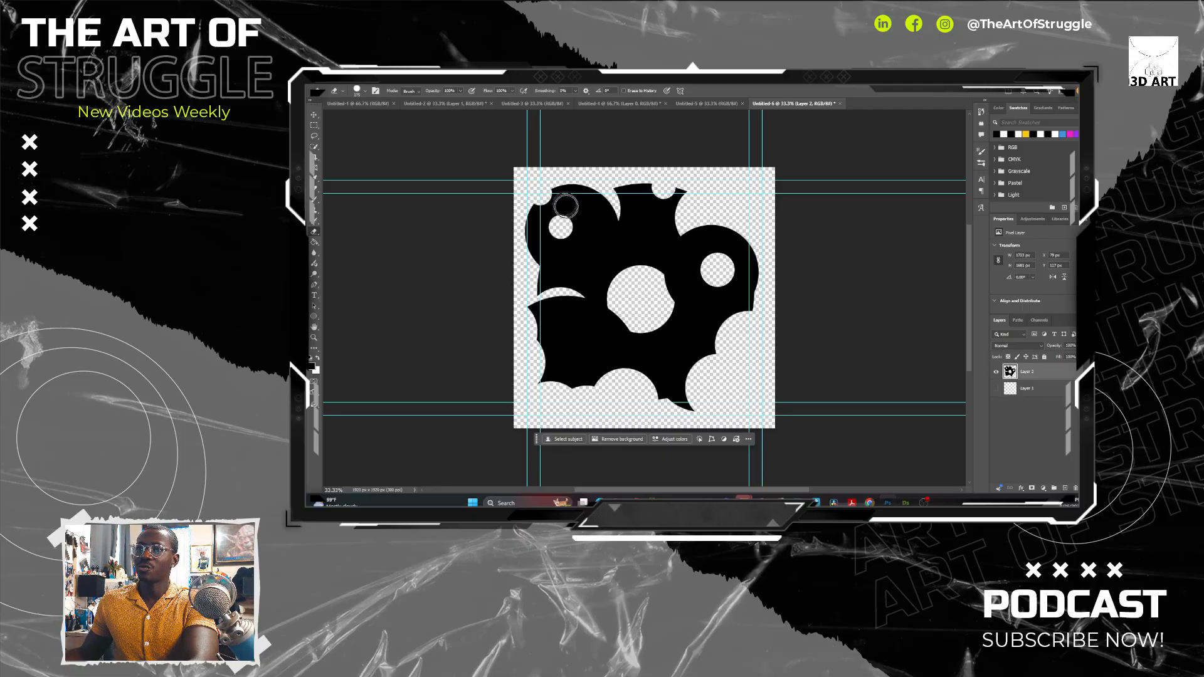
click(546, 285)
click(579, 299)
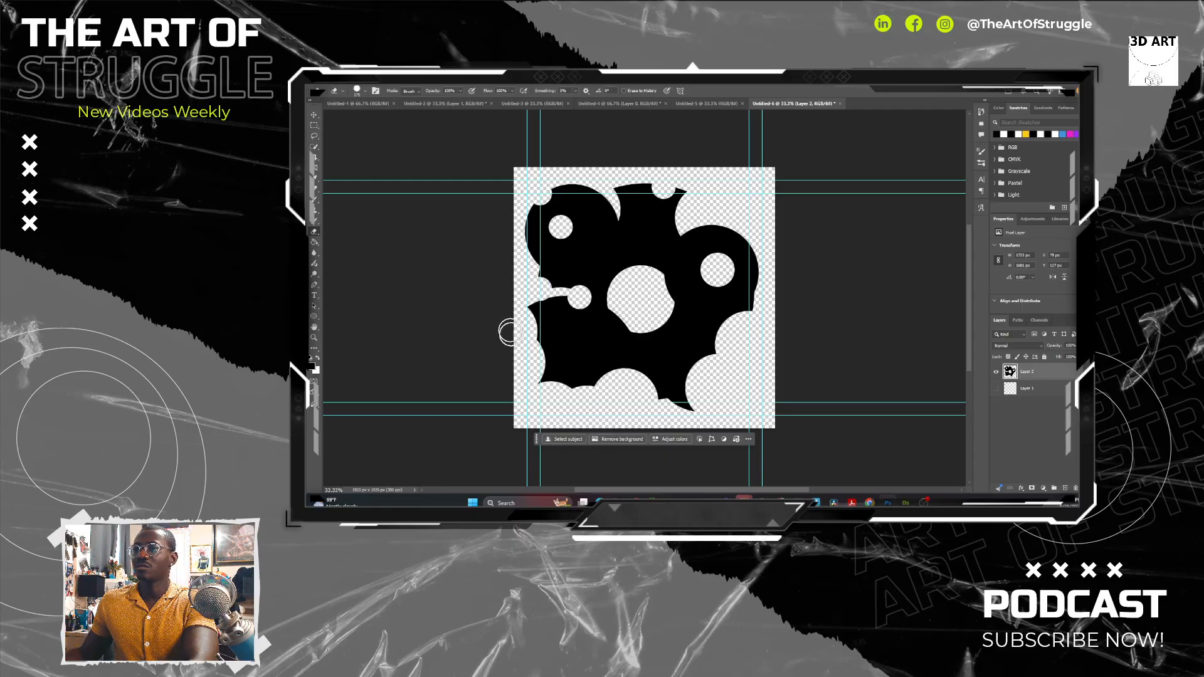
click(541, 303)
Enlarge the eraser and cut large circles out of the shape's left, top, upper-left and lower-right areas.
key(bracketright)
key(bracketright)
key(bracketright)
click(566, 304)
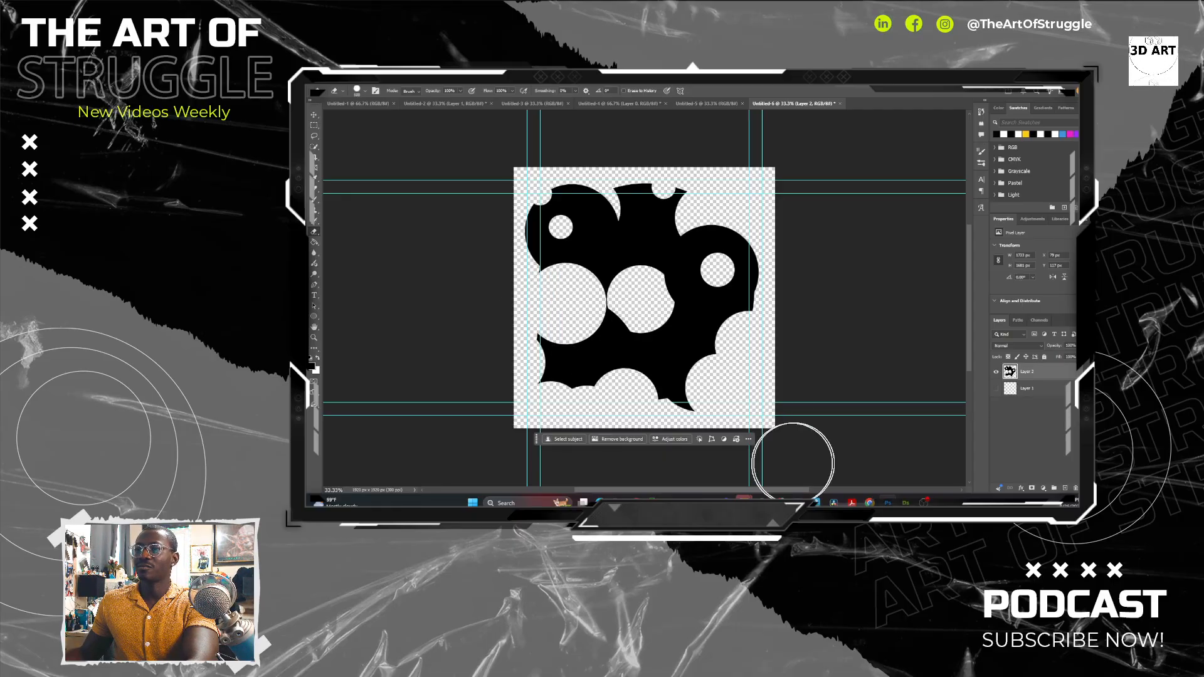
click(671, 229)
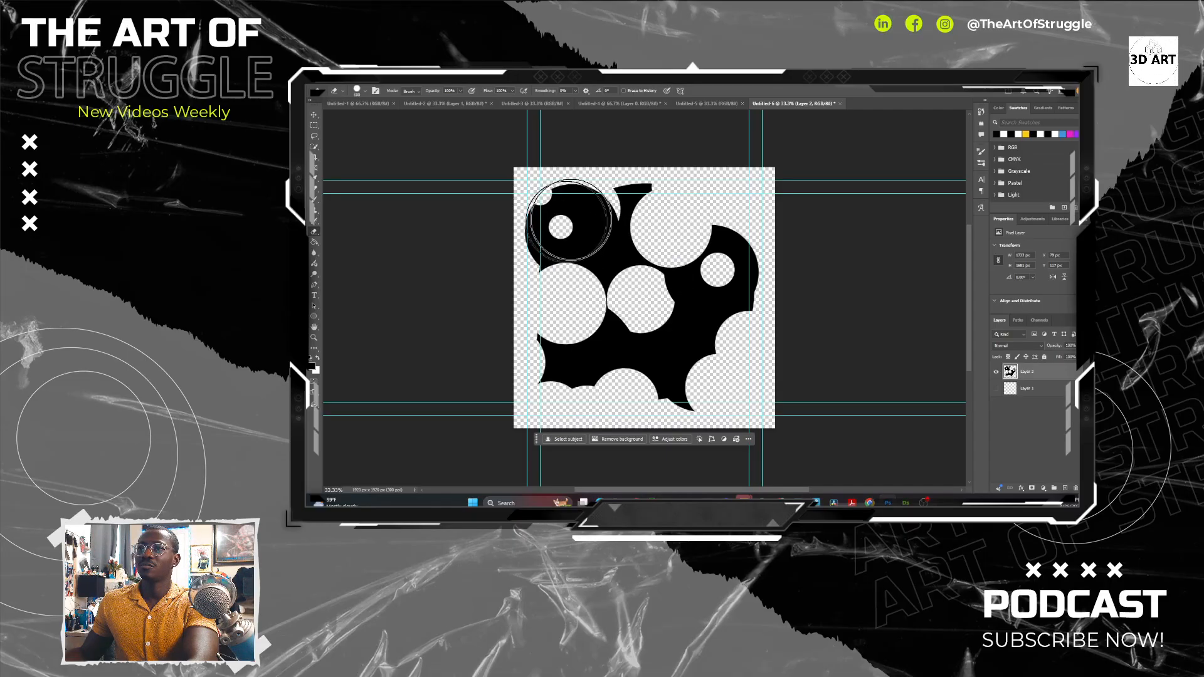
click(572, 219)
click(712, 363)
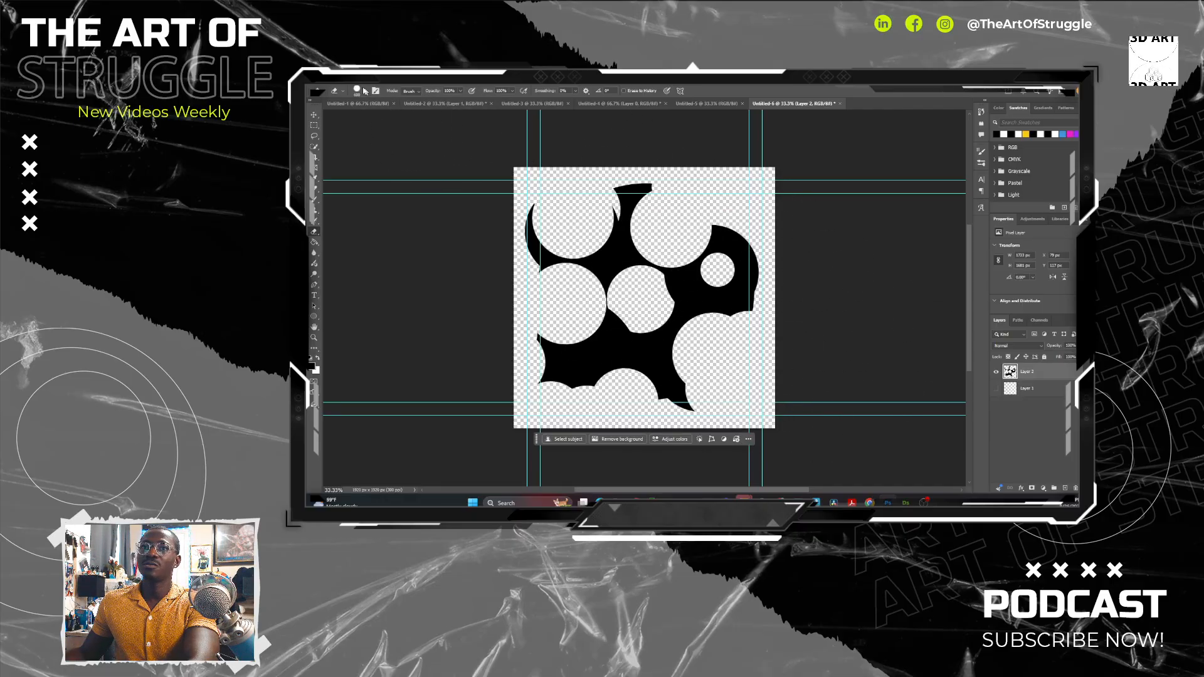
Define the black shape as a brush preset named "crazy Brush 2".
click(313, 86)
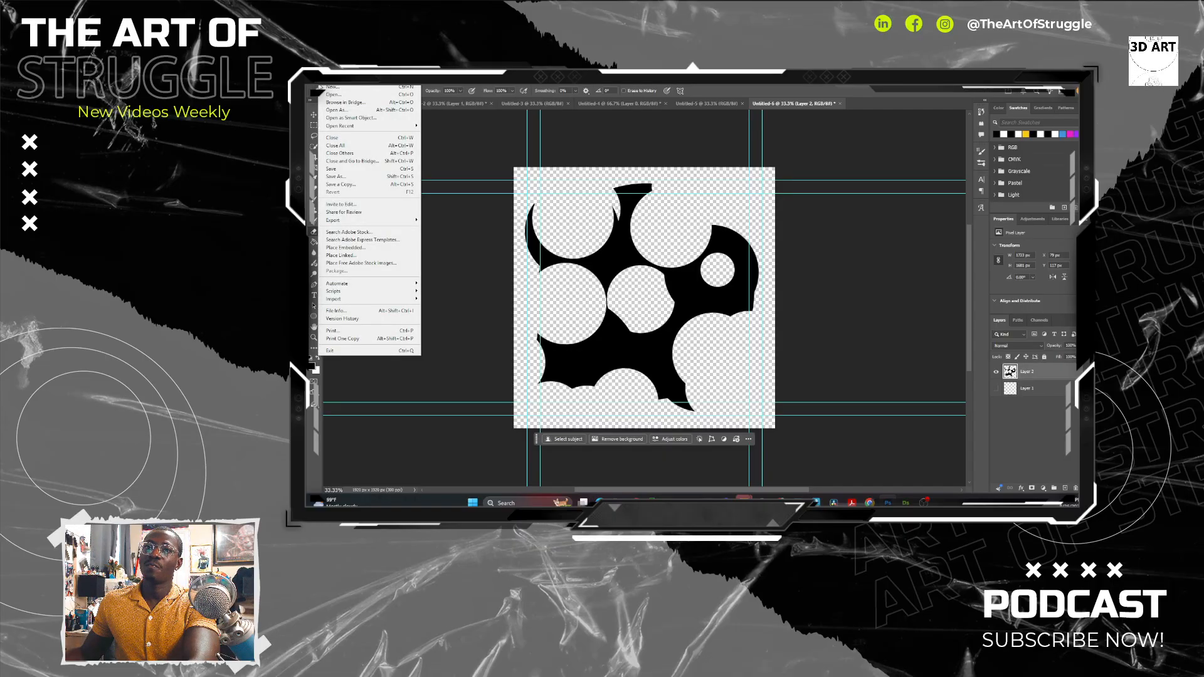
mouse_move(336, 82)
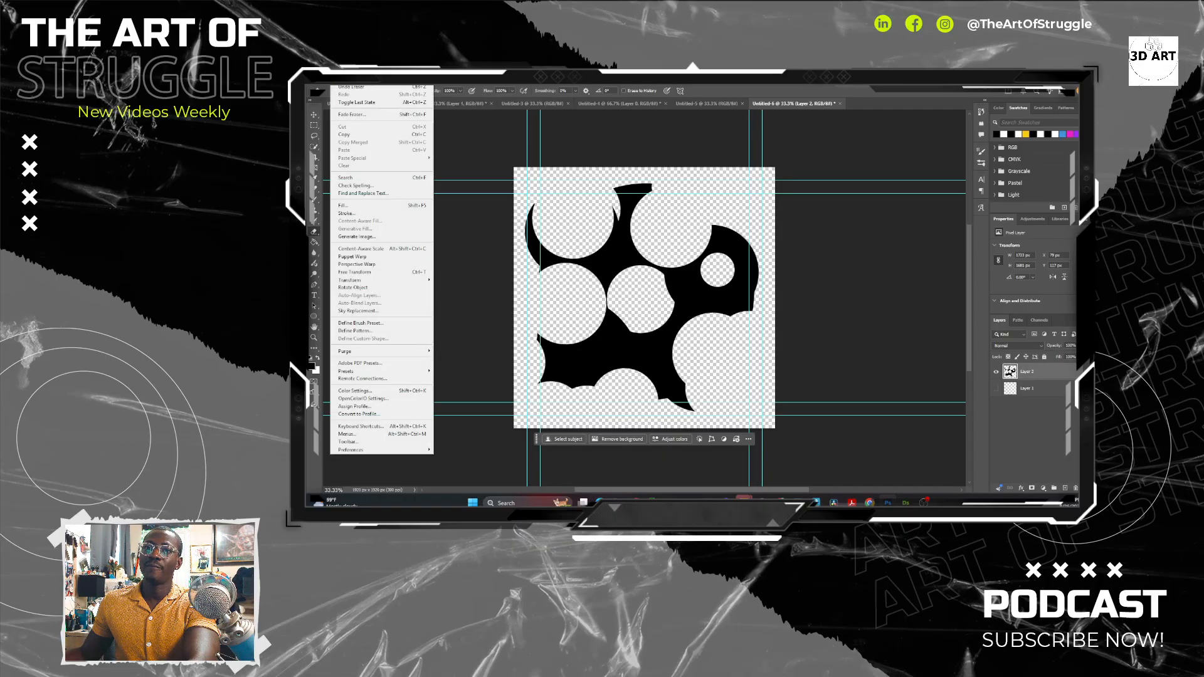
click(394, 324)
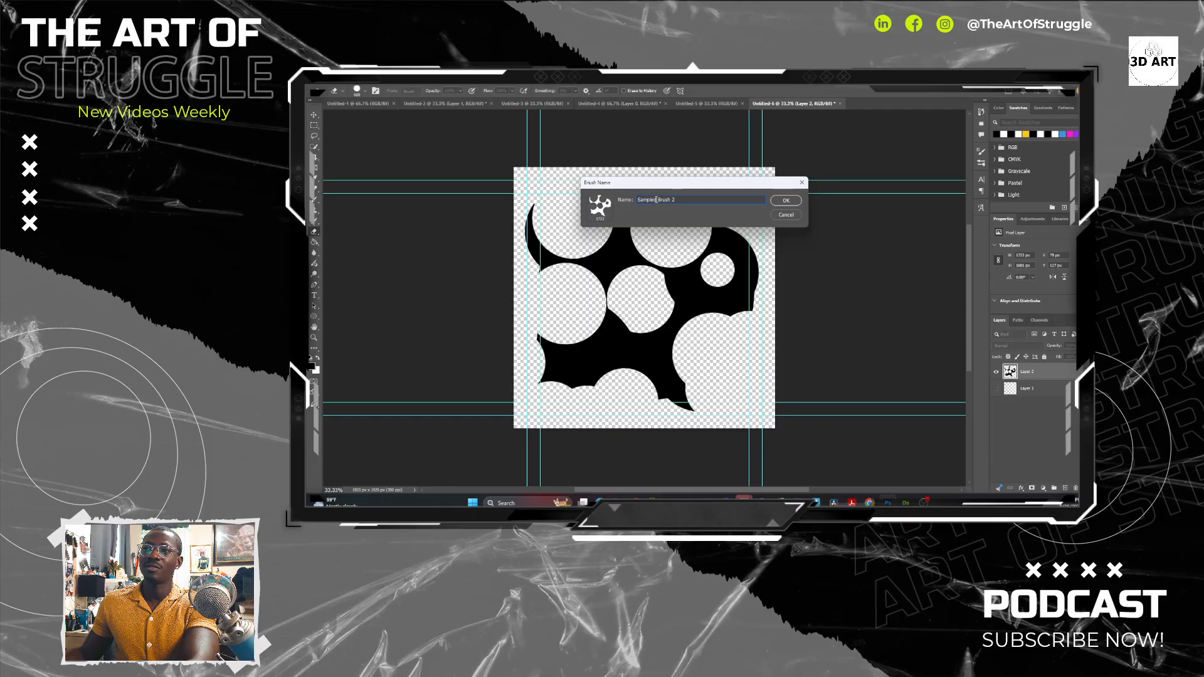
text(cra)
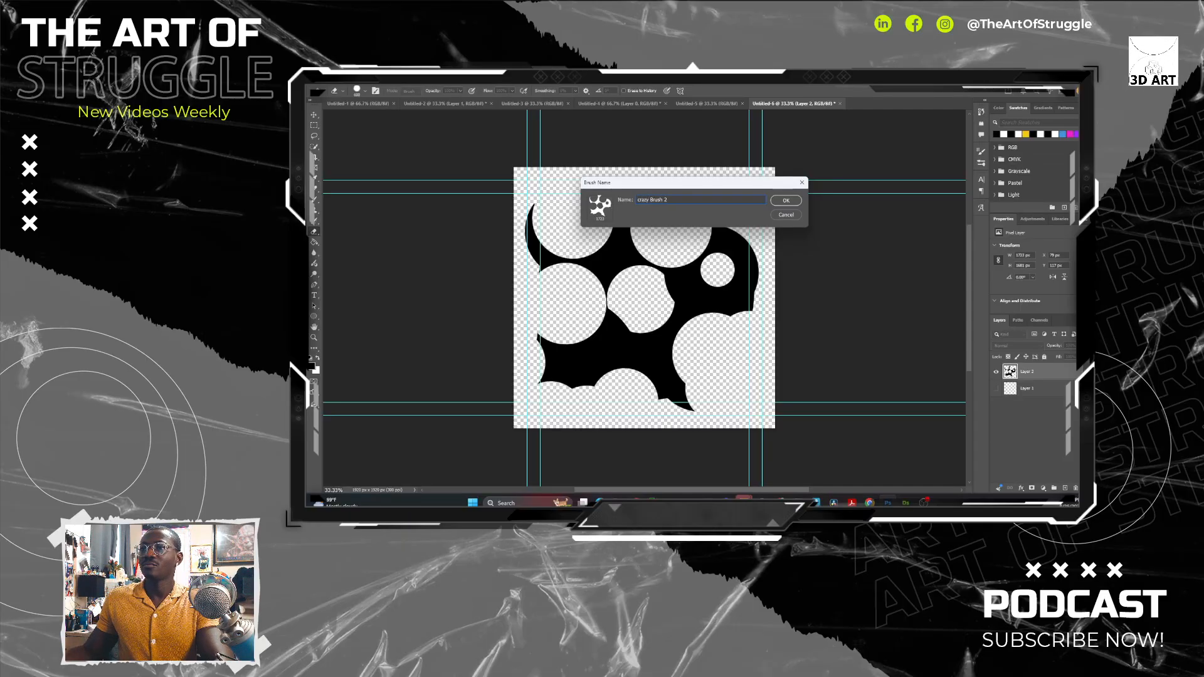
text(zy)
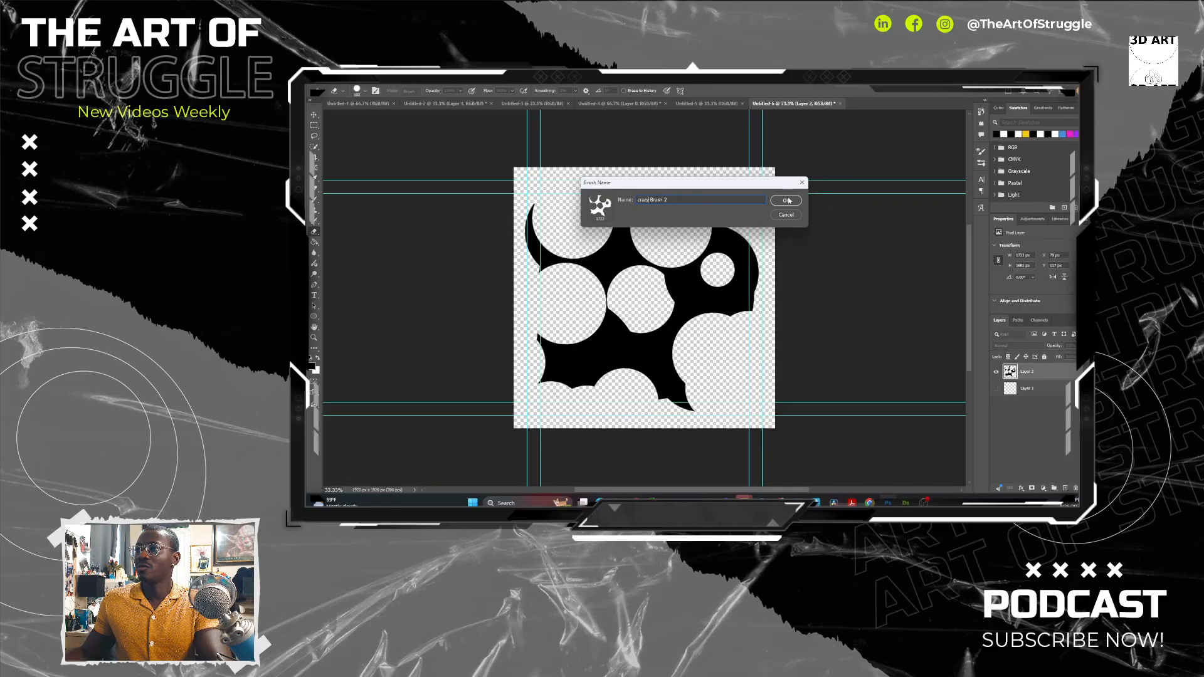
key(Return)
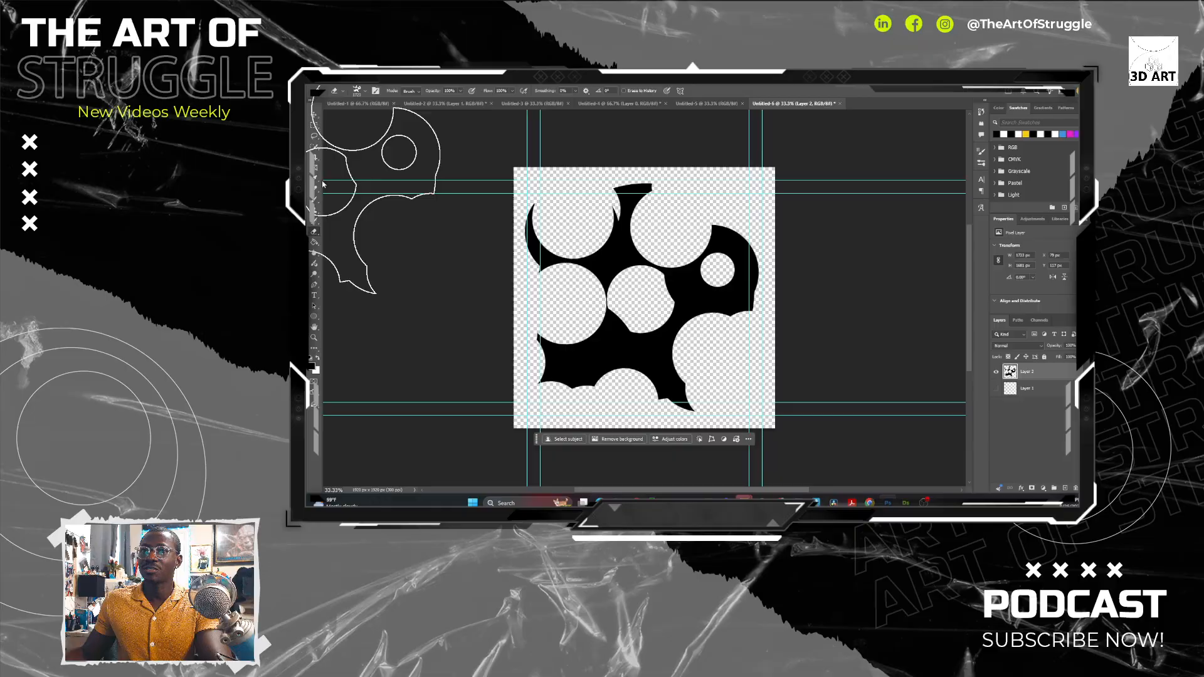
Activate the Brush tool and choose the "crazy Brush 2" preset.
click(317, 201)
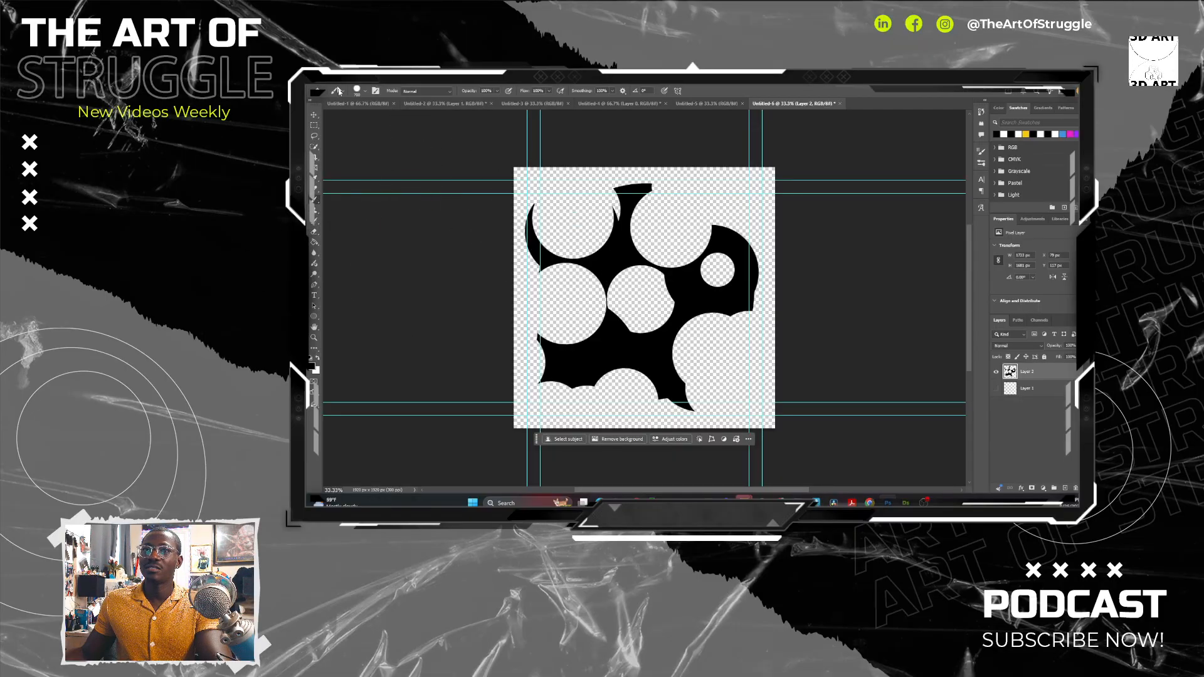
click(368, 93)
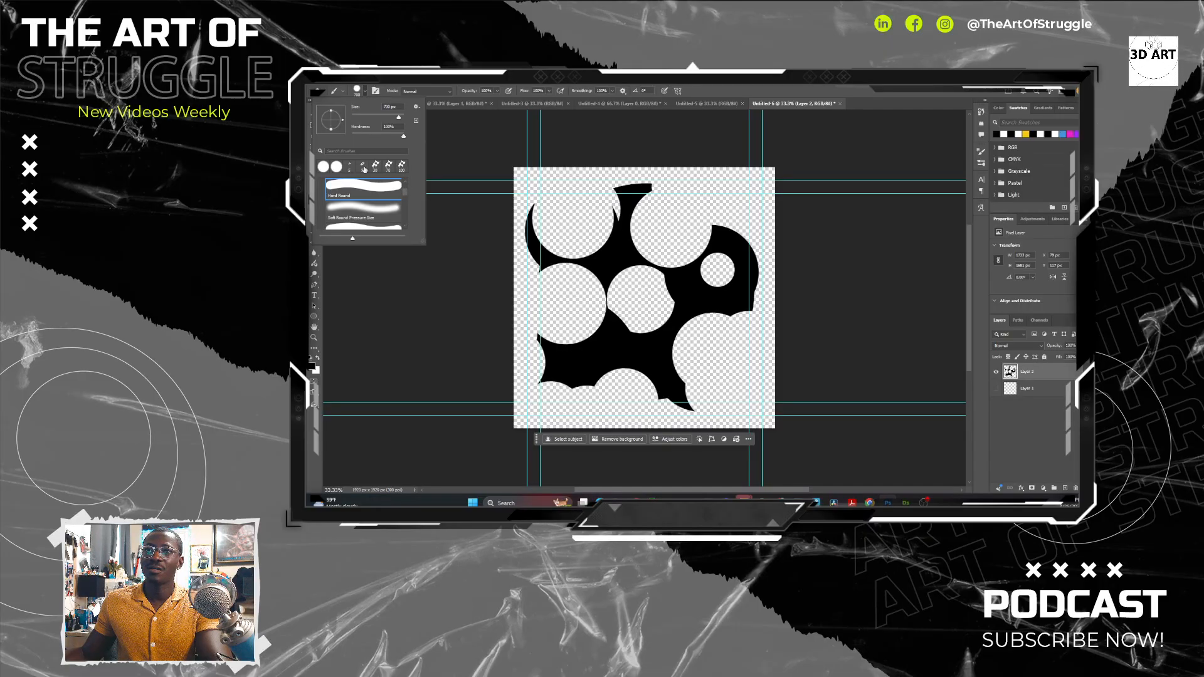
drag(408, 192, 407, 234)
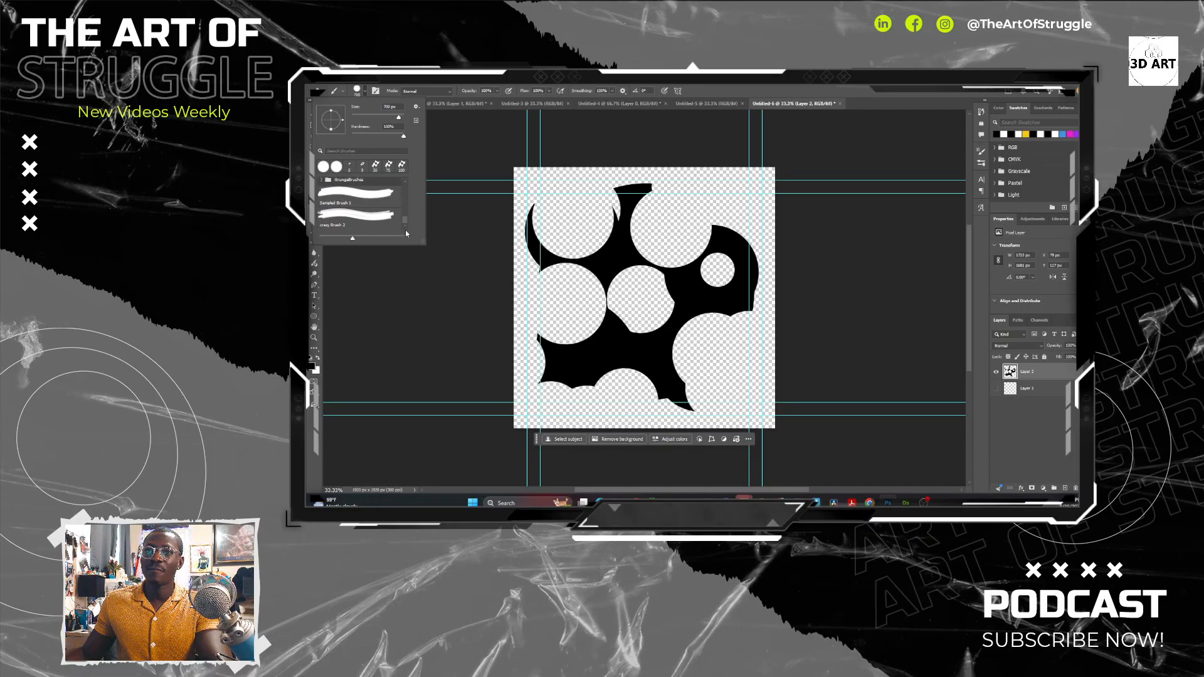
click(357, 216)
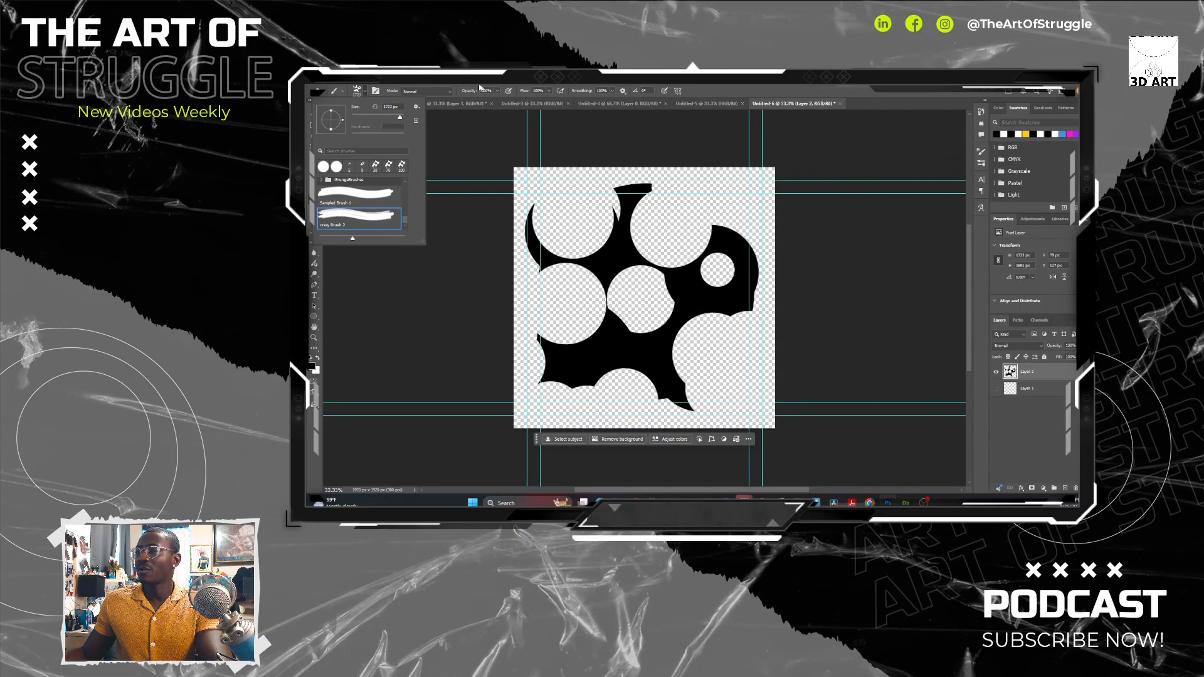
Create a new document from the HDTV 1080p preset at 1920 x 1080 px, 72 ppi, with a white background.
click(318, 80)
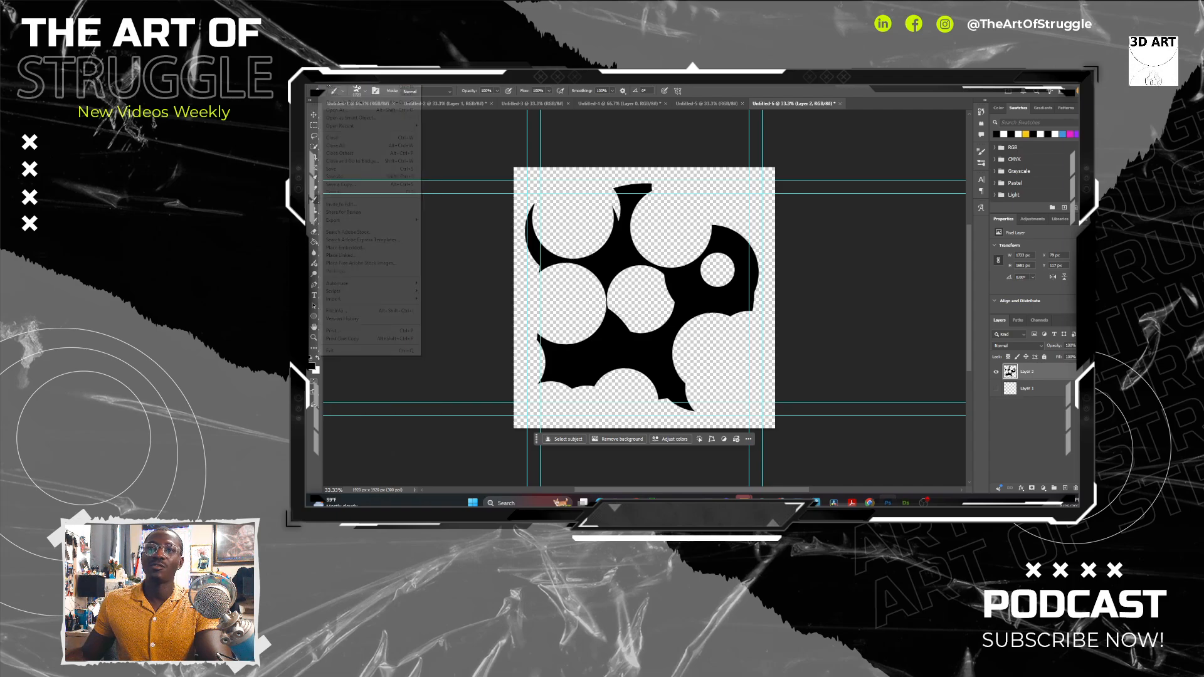
click(333, 87)
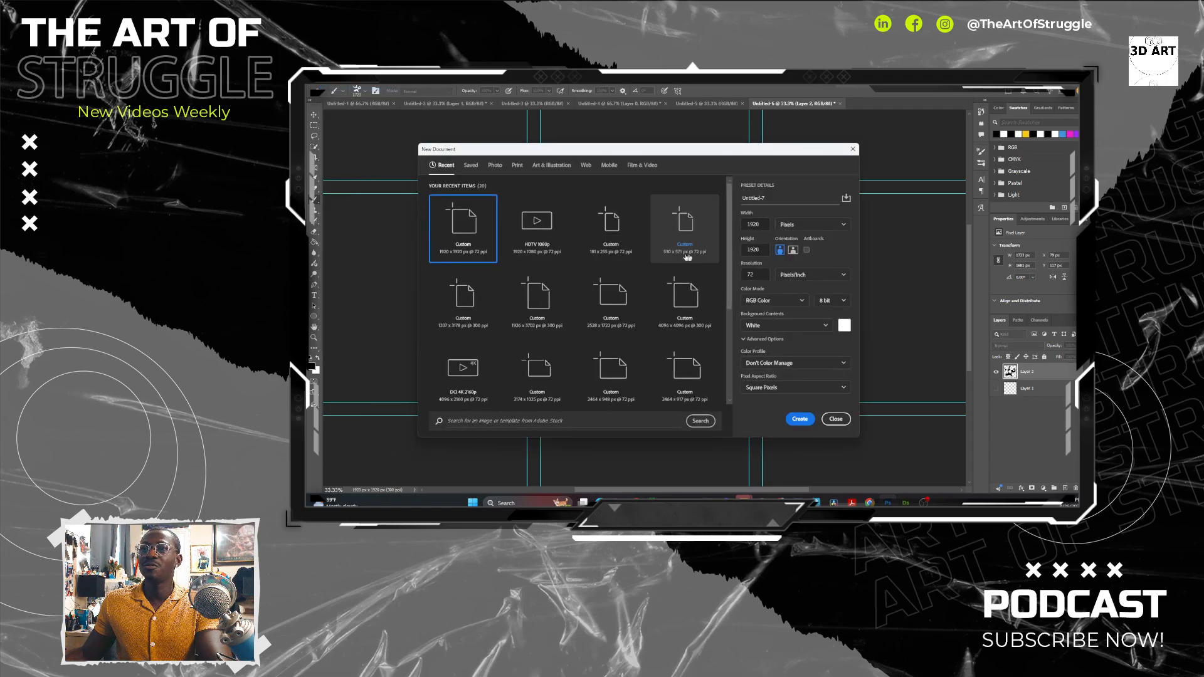
click(536, 229)
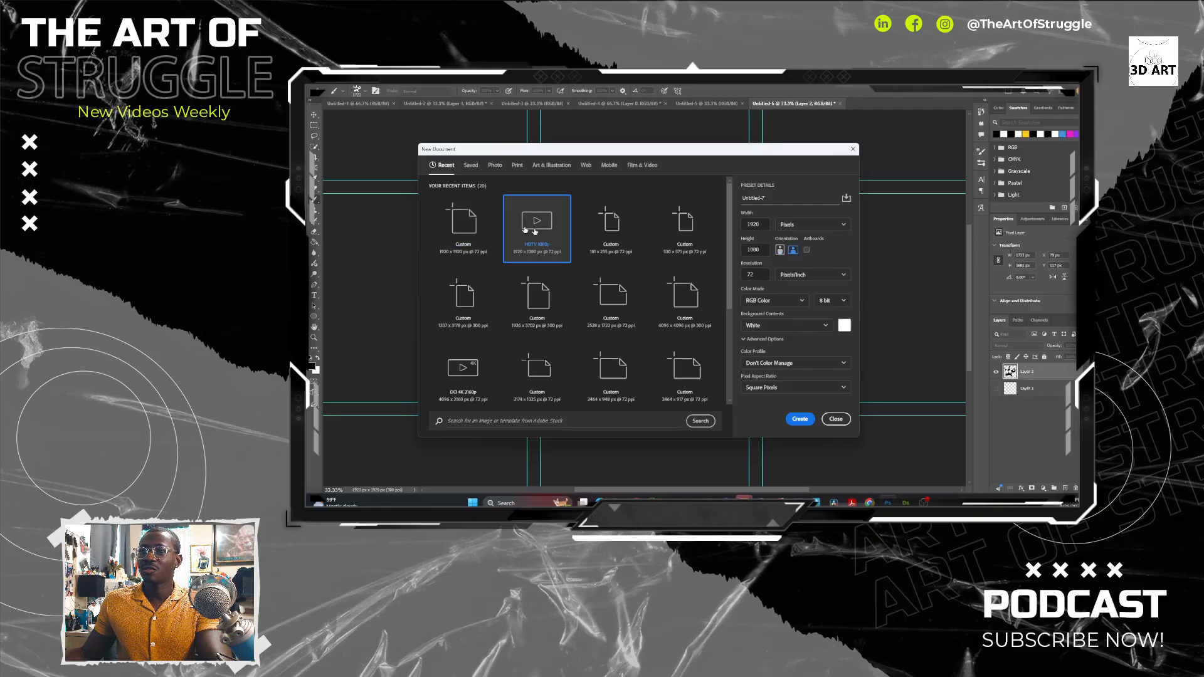
click(806, 422)
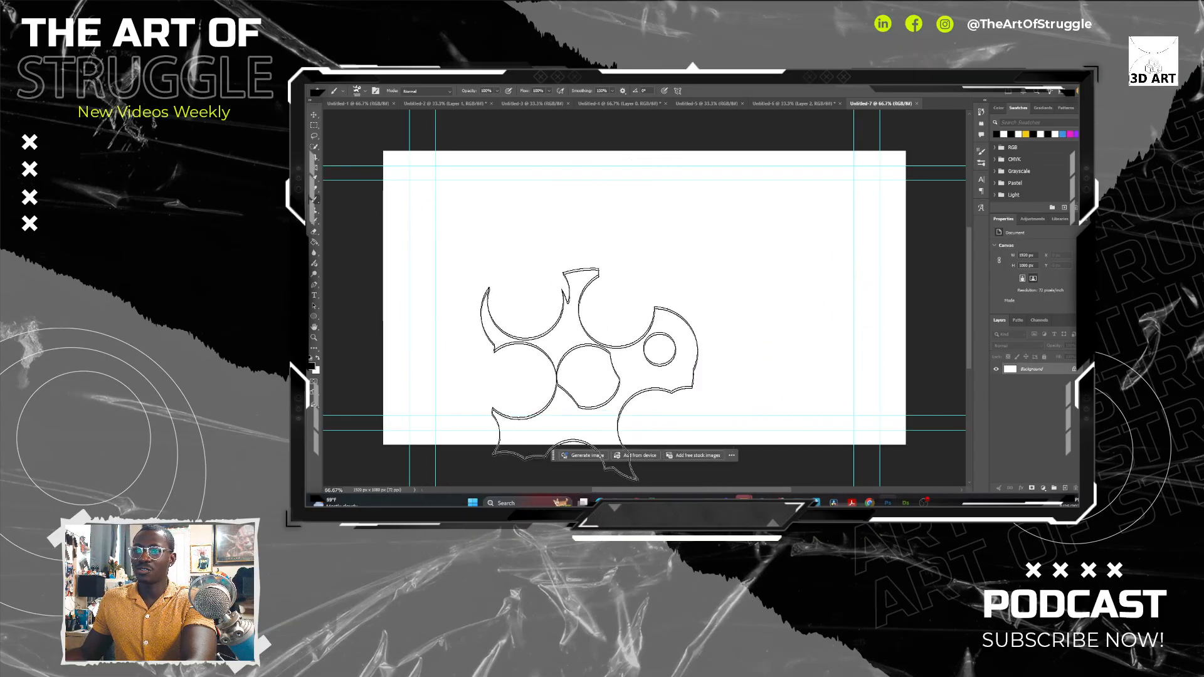
Paint a test stroke with the custom brush on the blank canvas and undo it.
mouse_move(426, 363)
mouse_down()
mouse_move(468, 352)
mouse_move(416, 373)
mouse_move(650, 372)
mouse_move(674, 336)
mouse_move(528, 356)
mouse_move(449, 292)
mouse_move(747, 305)
mouse_move(854, 362)
mouse_move(543, 392)
mouse_up()
key(ctrl+z)
key(ctrl+z)
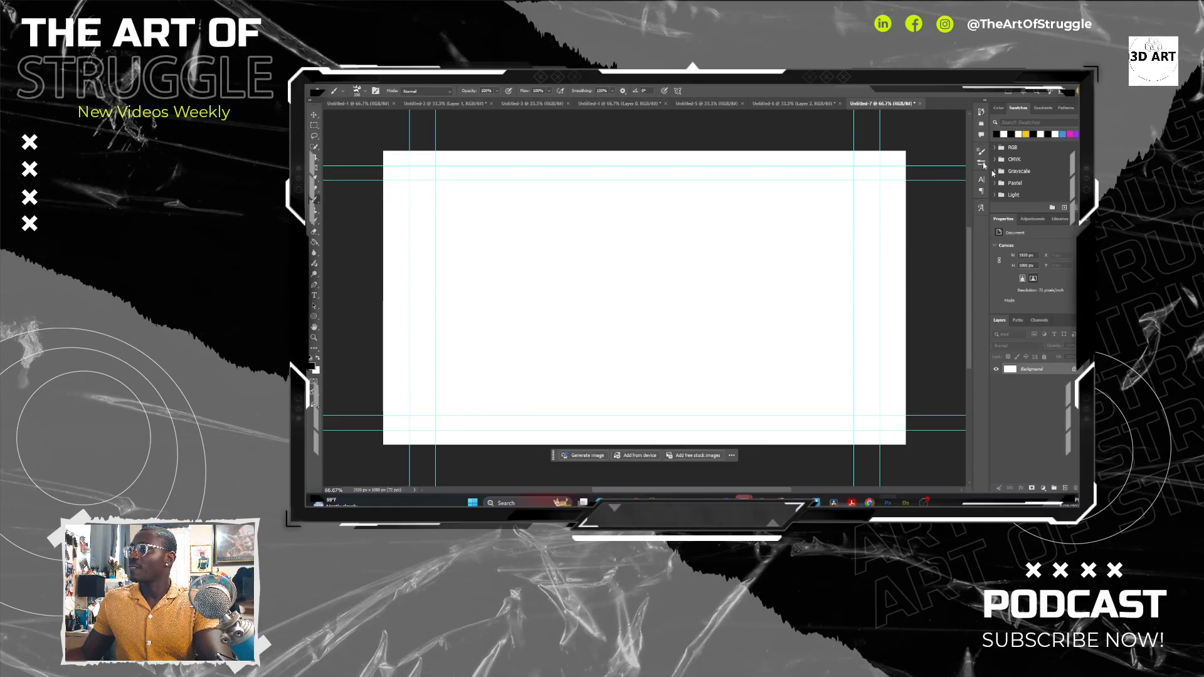
Open the brush tip settings and raise the custom brush's spacing to about 229%.
click(1029, 219)
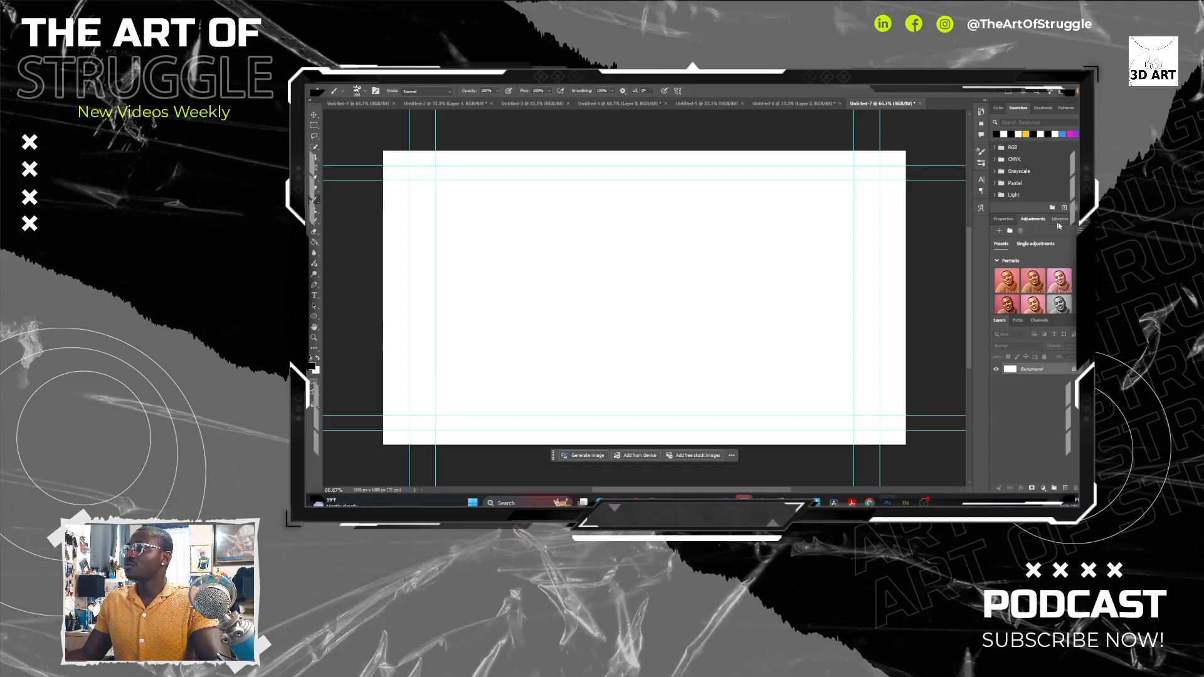
click(1002, 219)
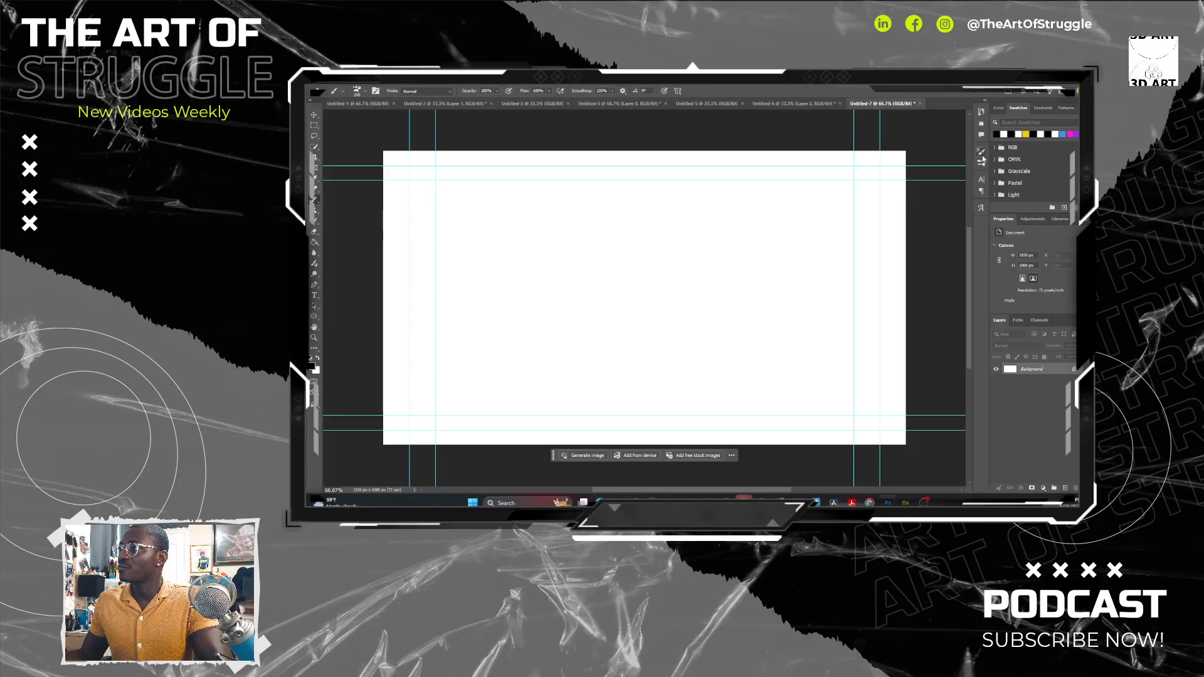
click(982, 164)
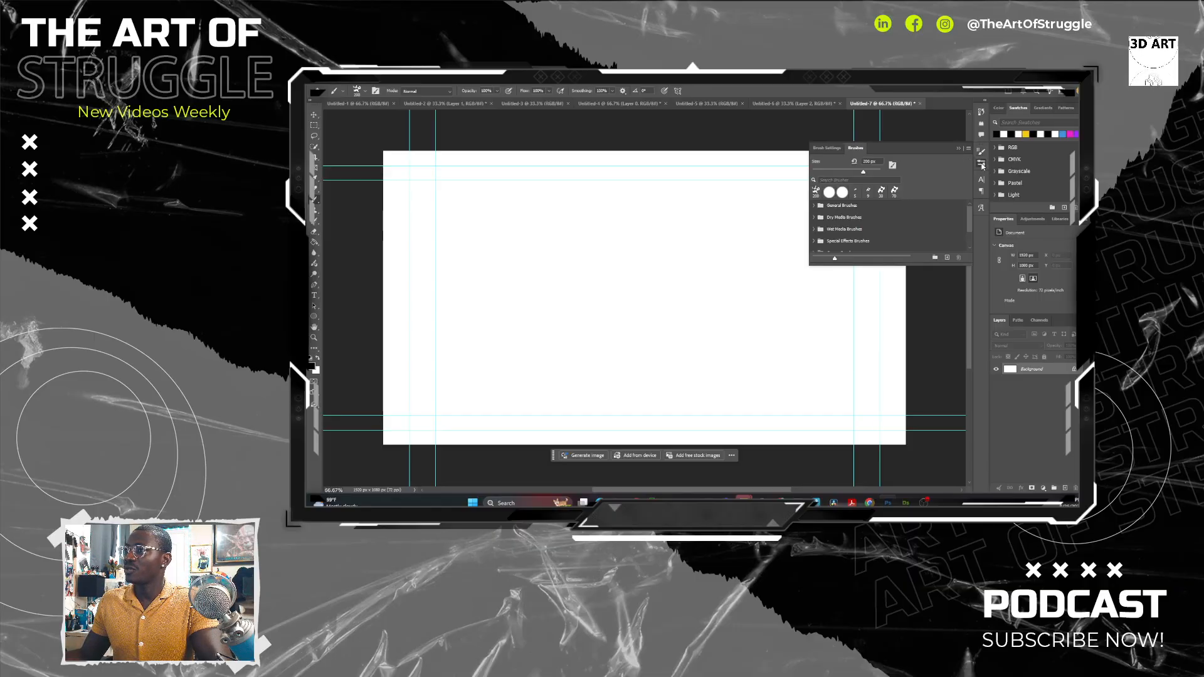
click(982, 157)
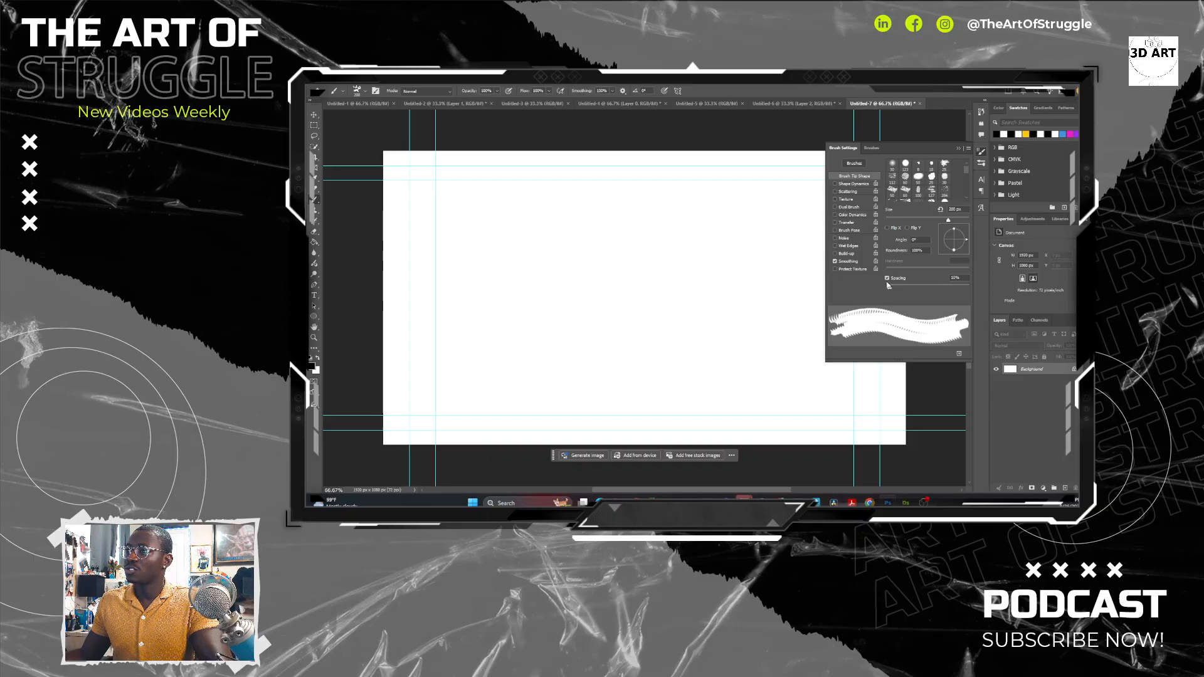
drag(890, 289, 950, 287)
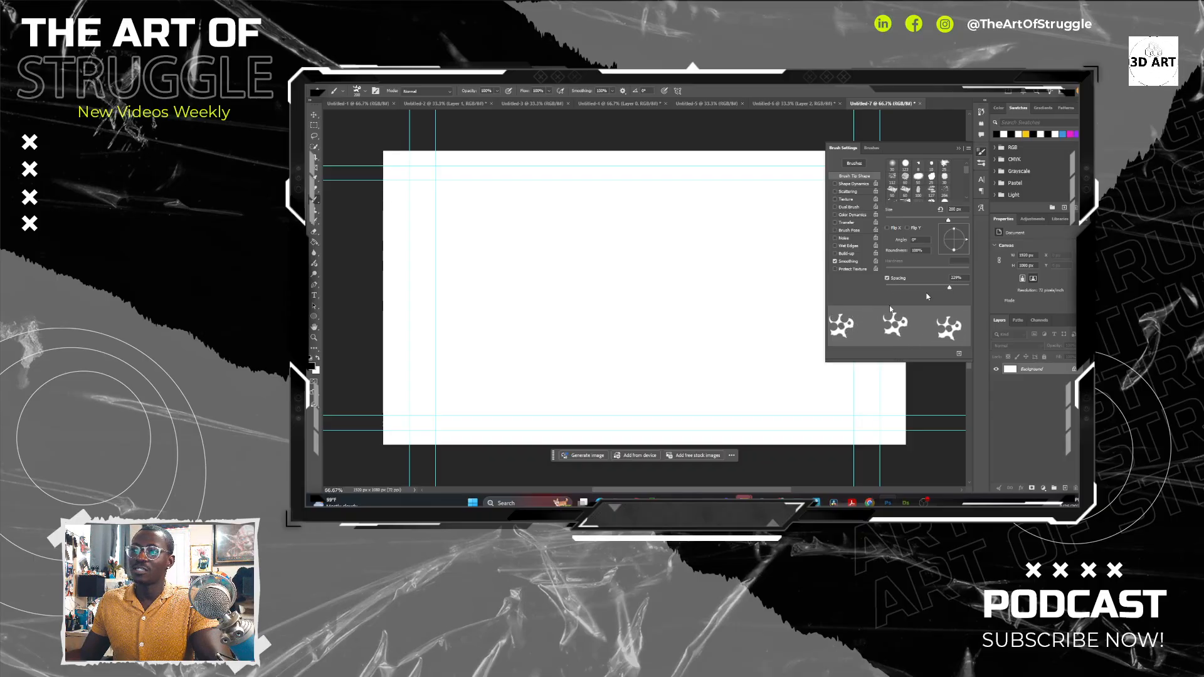
Paint four separate black stamps of the custom brush across the middle of the white canvas.
click(412, 335)
click(514, 282)
click(623, 335)
click(730, 320)
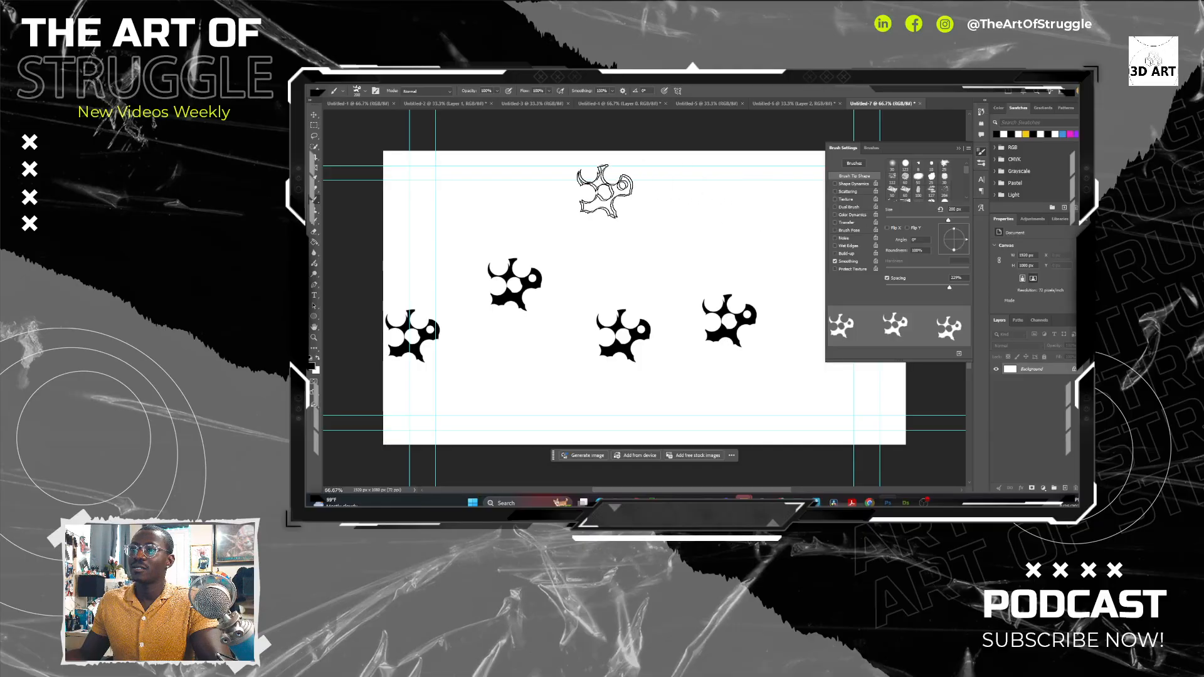
Paint more scattered stamps of the custom brush across the canvas, then undo all the stamps.
click(703, 225)
click(590, 254)
mouse_move(400, 380)
mouse_down()
mouse_move(598, 173)
mouse_move(825, 437)
mouse_up()
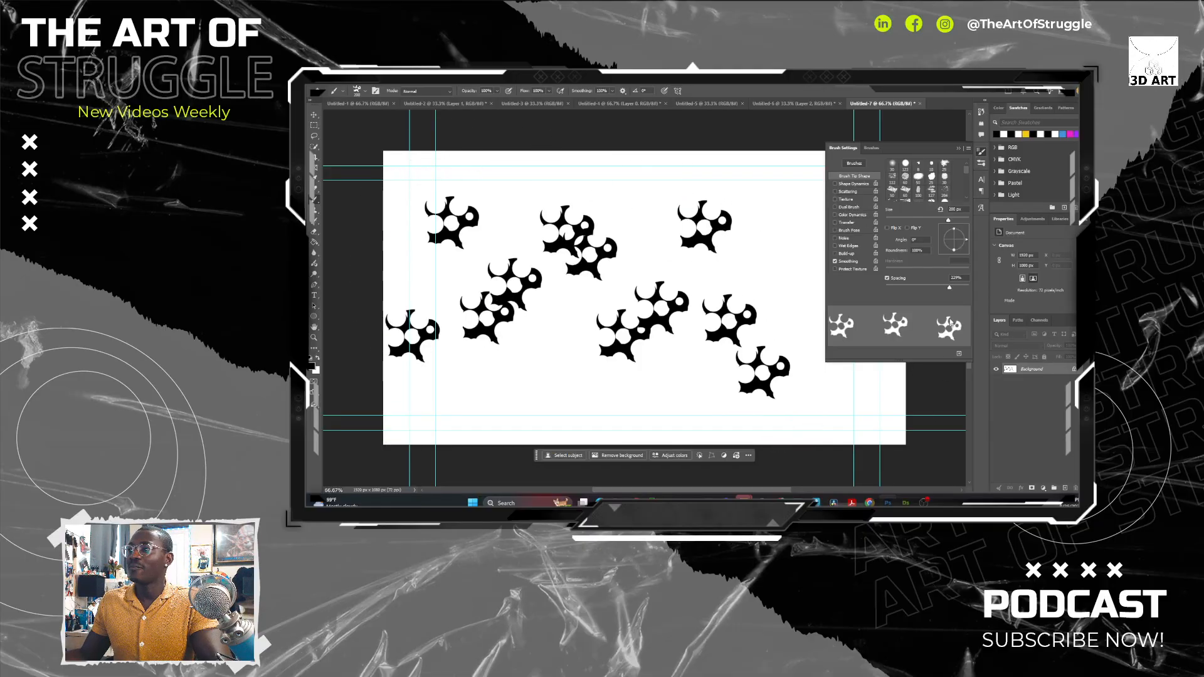
key(ctrl+z)
Set the brush spacing to 1% and try broad solid strokes on the Background layer, then undo them.
drag(947, 290, 876, 291)
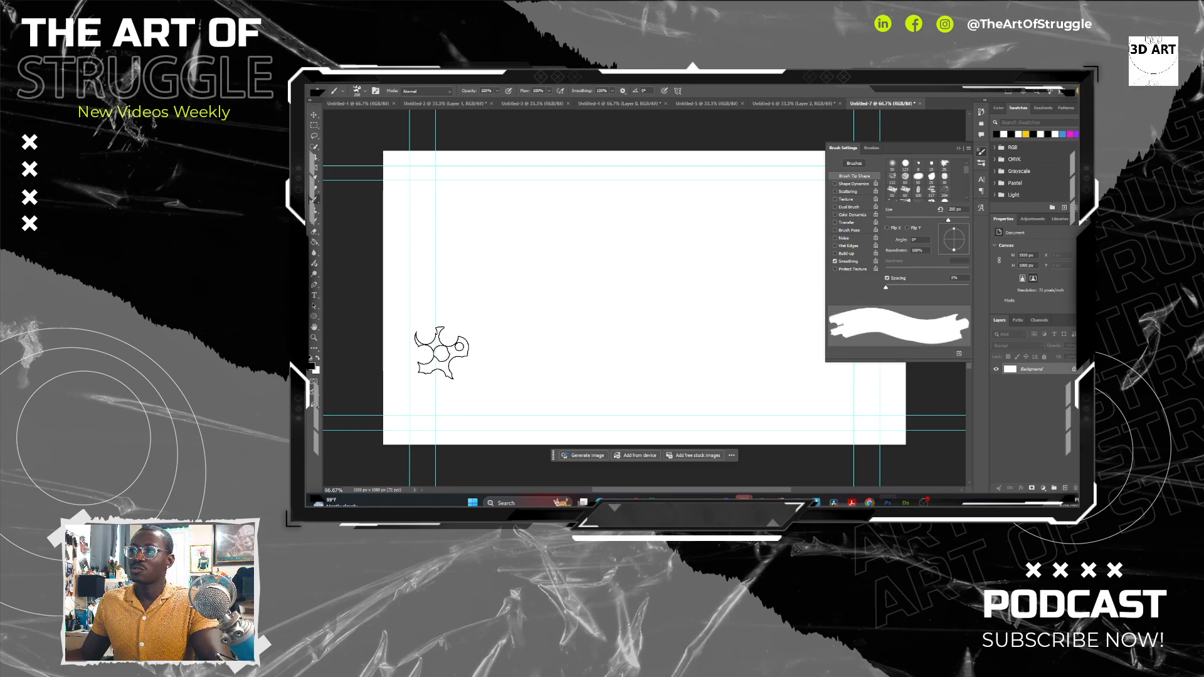
mouse_move(430, 349)
mouse_down()
mouse_move(572, 297)
mouse_move(710, 358)
mouse_move(640, 215)
mouse_move(483, 197)
mouse_move(685, 202)
mouse_move(731, 273)
mouse_up()
mouse_move(781, 376)
mouse_down()
mouse_move(726, 429)
mouse_move(715, 461)
mouse_move(804, 437)
mouse_move(793, 322)
mouse_move(737, 291)
mouse_move(530, 390)
mouse_move(489, 370)
mouse_up()
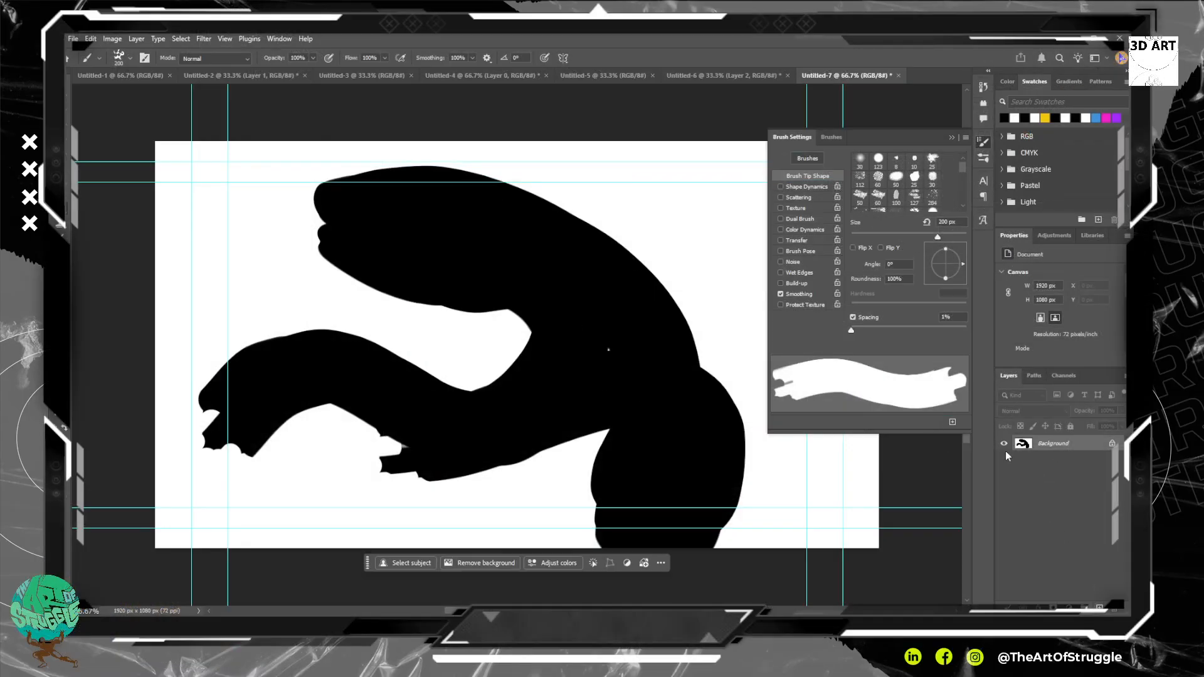
click(1099, 608)
click(1059, 462)
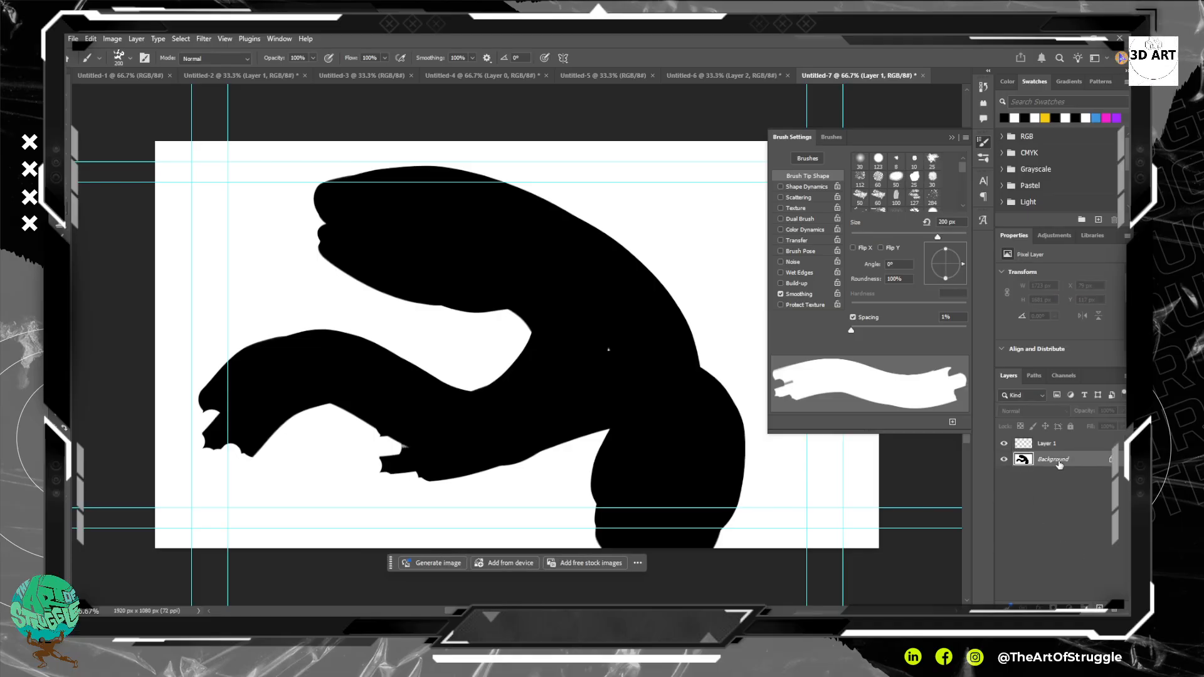
key(ctrl+z)
key(ctrl+z)
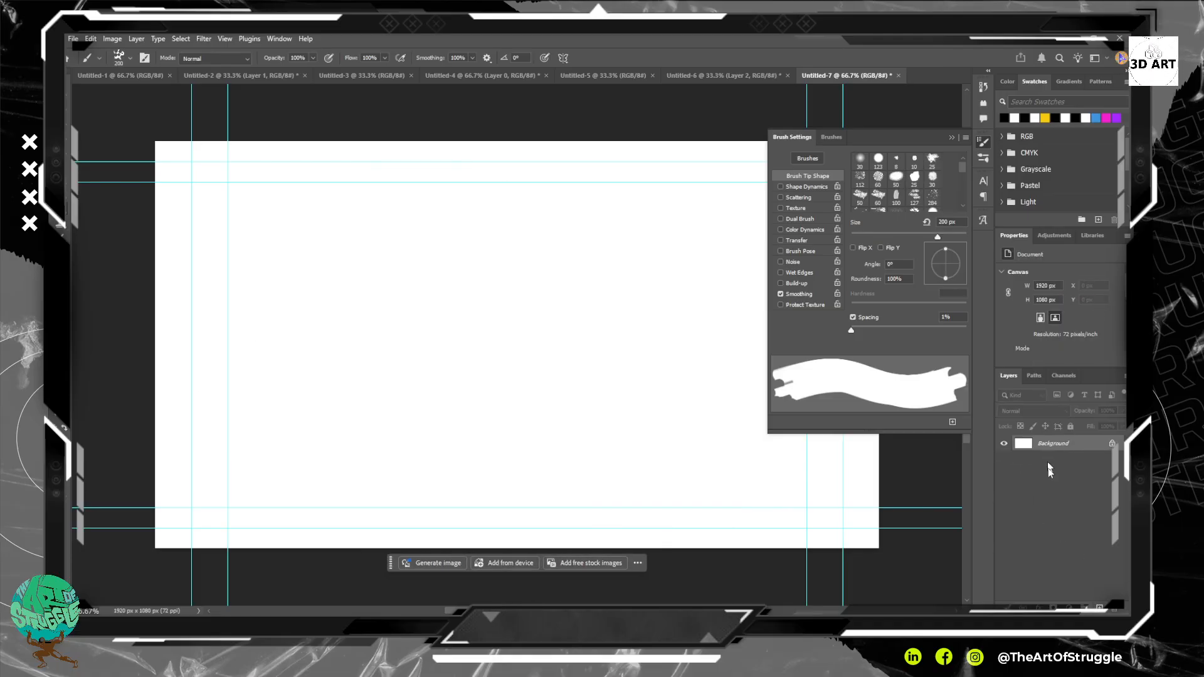
Add a new empty layer above the Background, paint a test stroke on it and undo the stroke.
click(1099, 607)
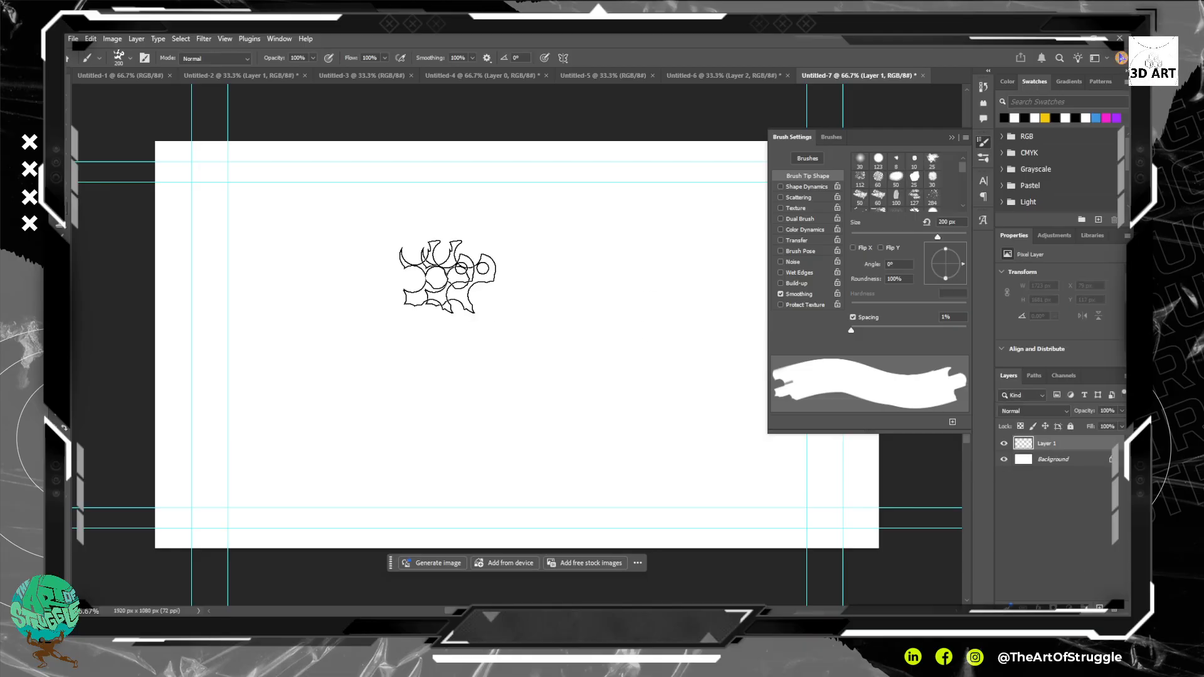
mouse_move(327, 439)
mouse_down()
mouse_move(306, 370)
mouse_move(631, 443)
mouse_move(627, 170)
mouse_move(202, 288)
mouse_move(712, 357)
mouse_move(573, 345)
mouse_move(721, 283)
mouse_up()
key(ctrl+z)
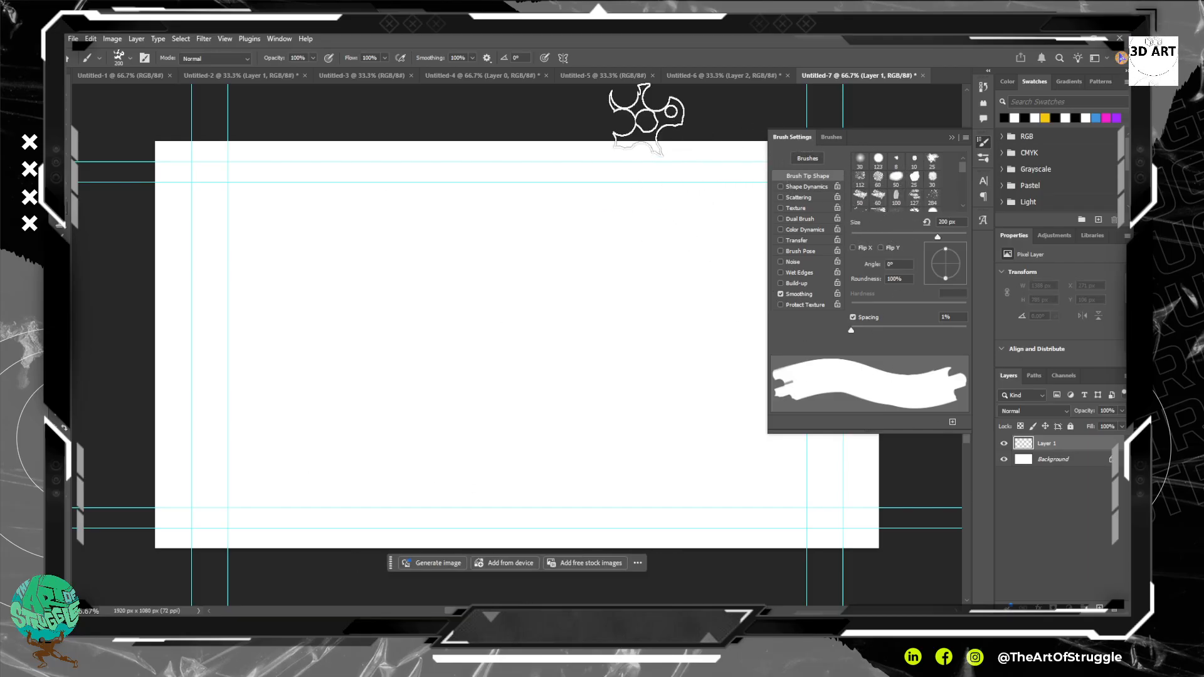
Enable Transfer and Color Dynamics, test Scattering at 328% with an undone stroke, then reset scatter and disable Scattering.
click(800, 241)
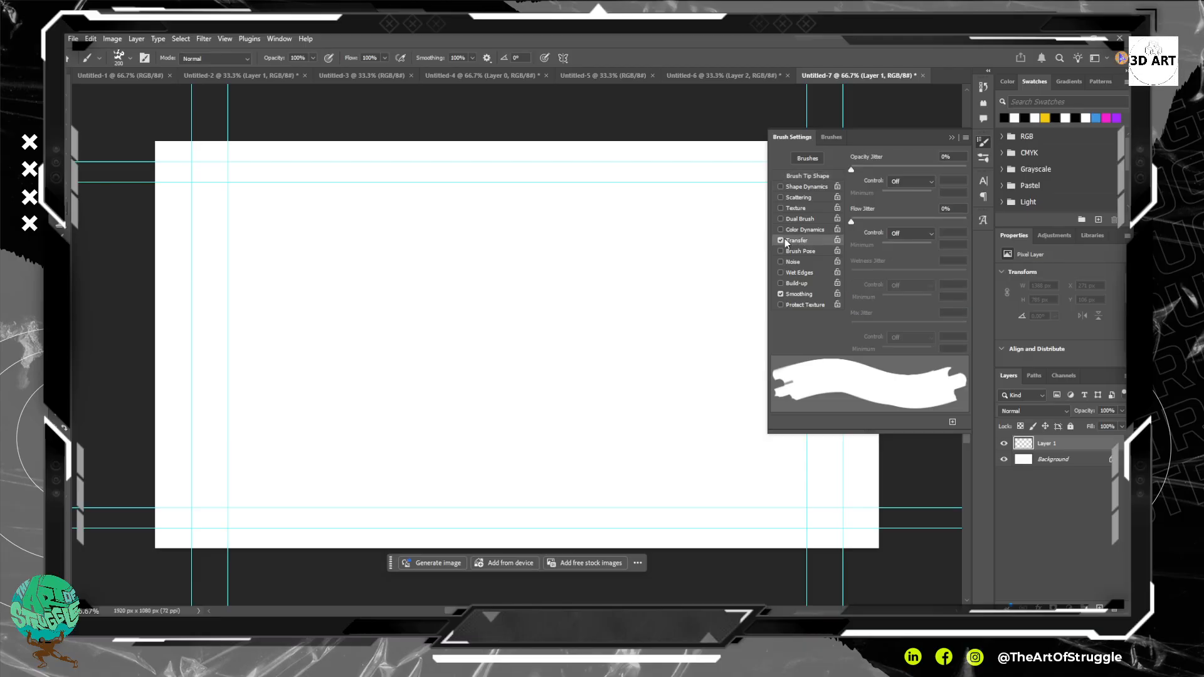
click(801, 229)
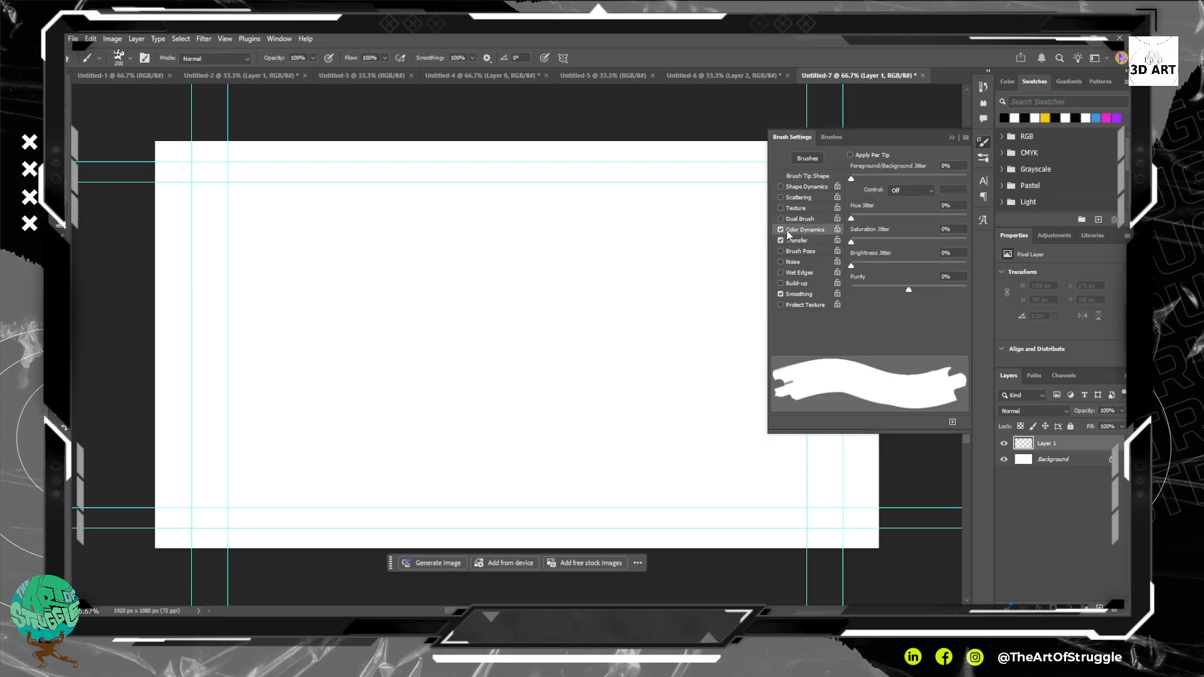
click(798, 198)
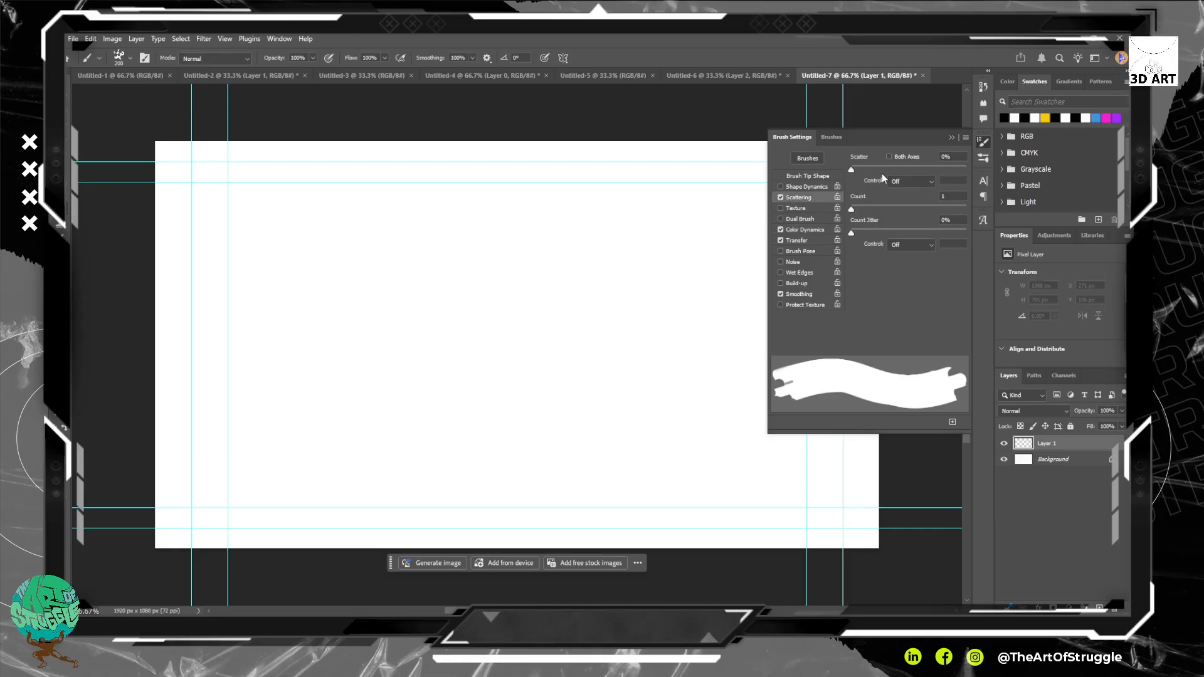
drag(851, 169, 889, 170)
mouse_move(355, 408)
mouse_down()
mouse_move(534, 253)
mouse_move(651, 337)
mouse_move(447, 424)
mouse_move(310, 369)
mouse_move(414, 269)
mouse_move(746, 367)
mouse_move(499, 463)
mouse_move(358, 355)
mouse_up()
key(ctrl+z)
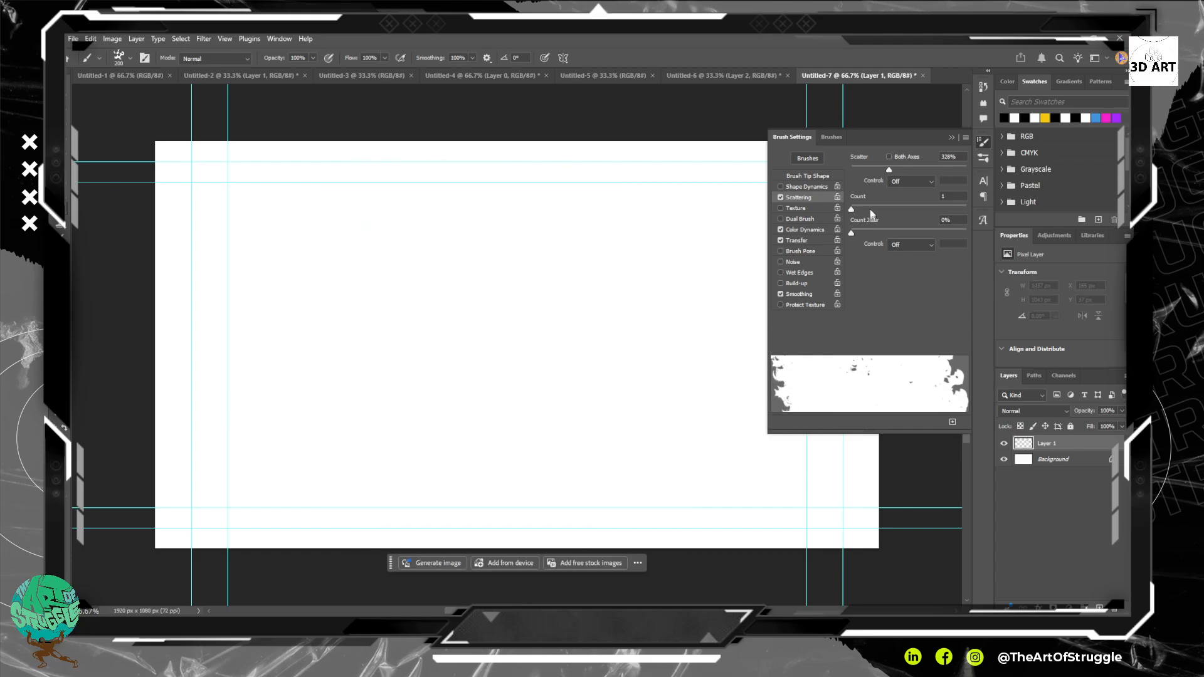
drag(889, 169, 851, 170)
click(780, 197)
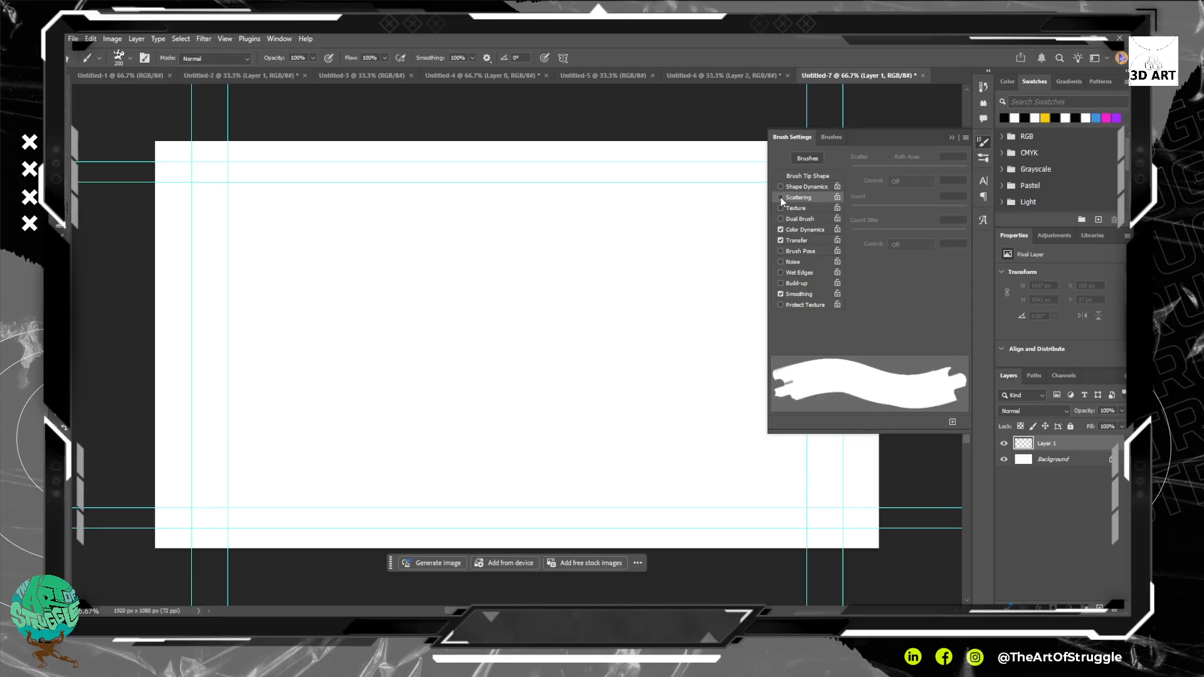
Try Color Dynamics with 54% saturation jitter, 74% brightness jitter and -93% purity, then disable it.
click(780, 230)
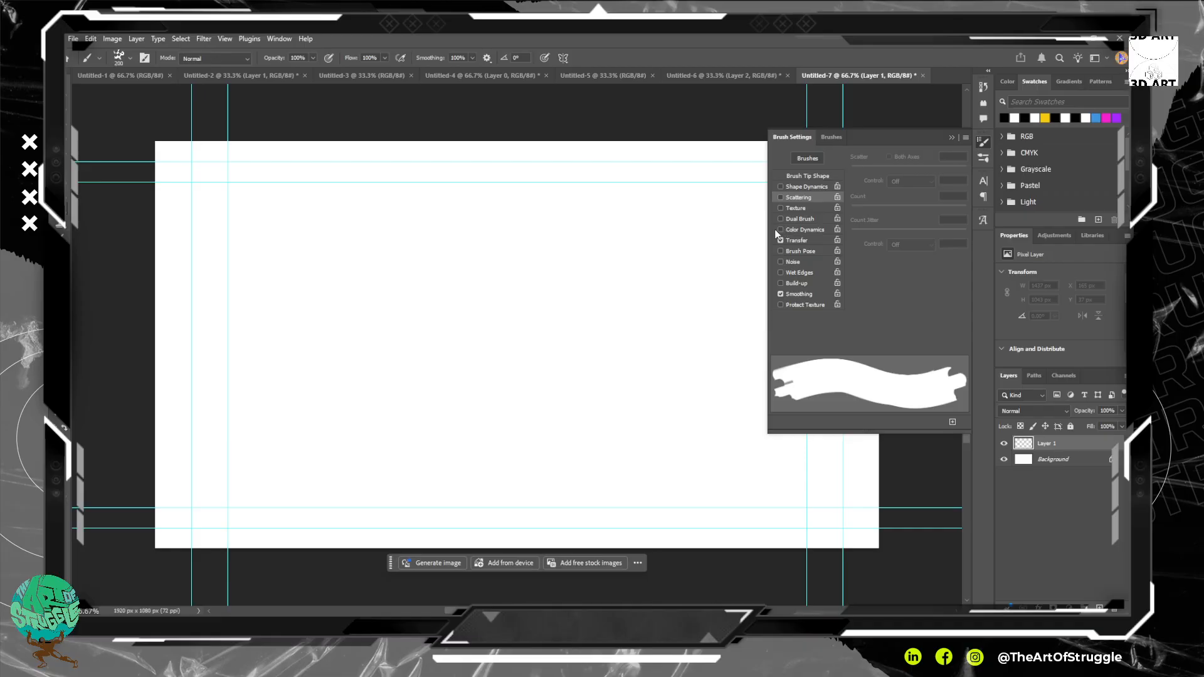
click(790, 231)
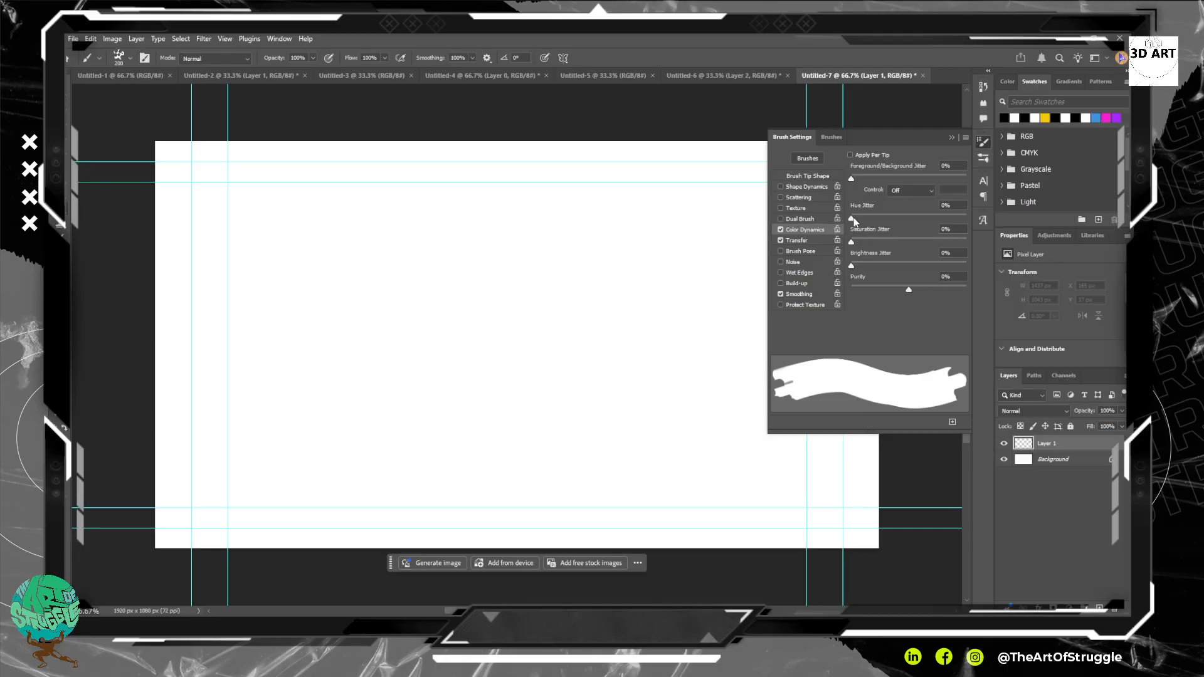
drag(851, 242, 913, 237)
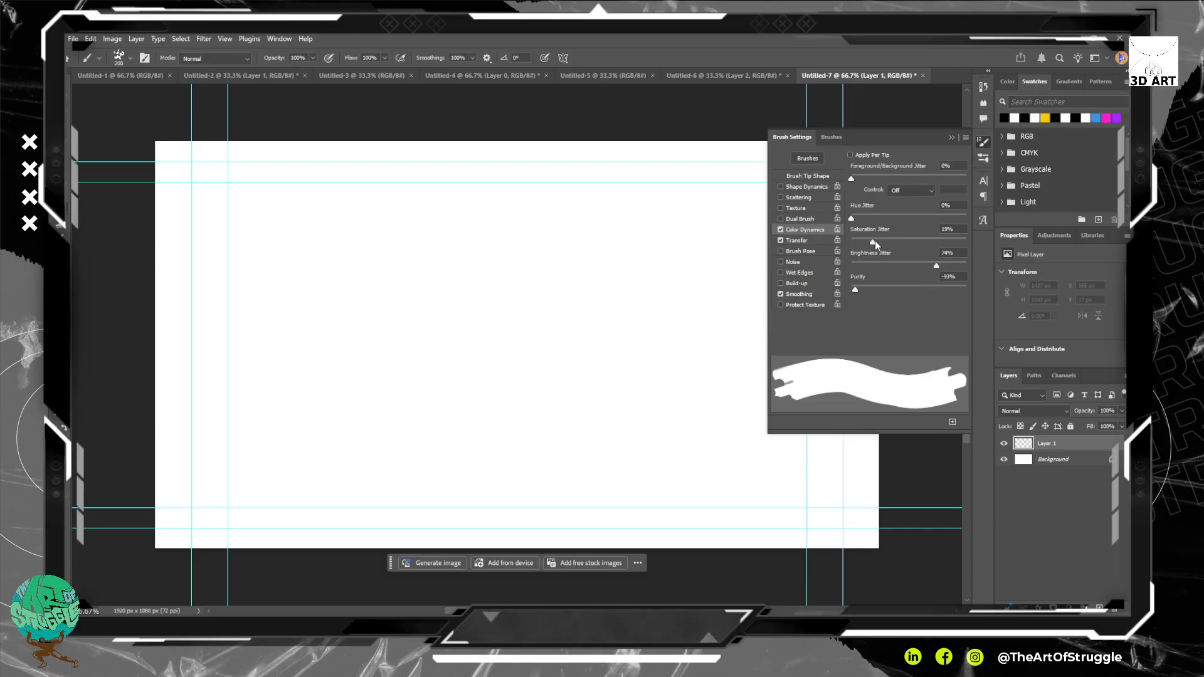
click(781, 231)
click(781, 231)
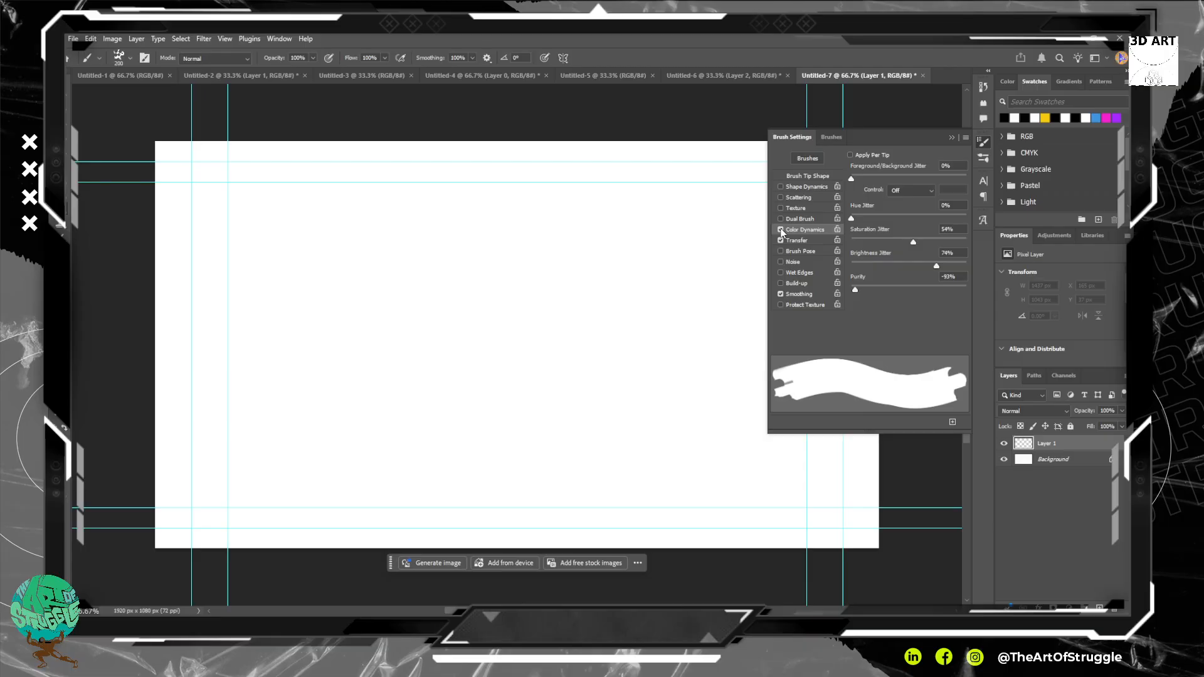
click(782, 230)
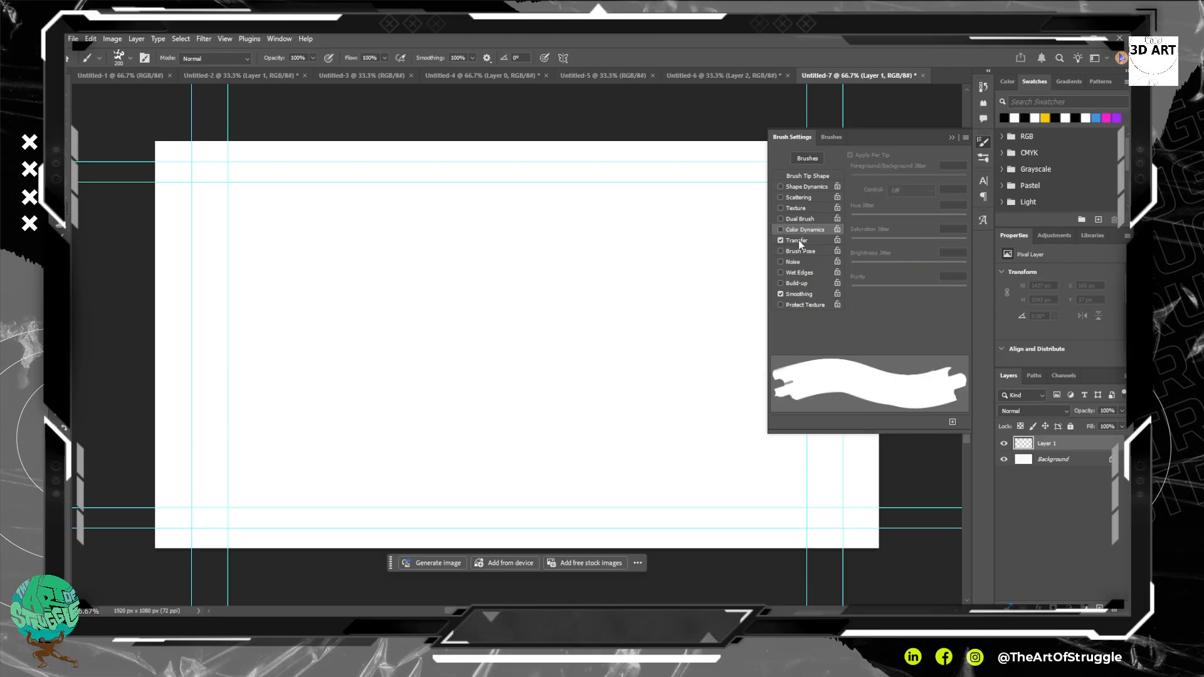
Try Transfer with 100% opacity jitter in a test stroke, then undo the stroke and disable Transfer.
click(800, 239)
drag(855, 174, 969, 169)
mouse_move(185, 386)
mouse_down()
mouse_move(261, 348)
mouse_move(524, 412)
mouse_move(668, 351)
mouse_move(497, 234)
mouse_move(299, 226)
mouse_move(728, 255)
mouse_move(540, 523)
mouse_move(752, 496)
mouse_up()
key(ctrl+z)
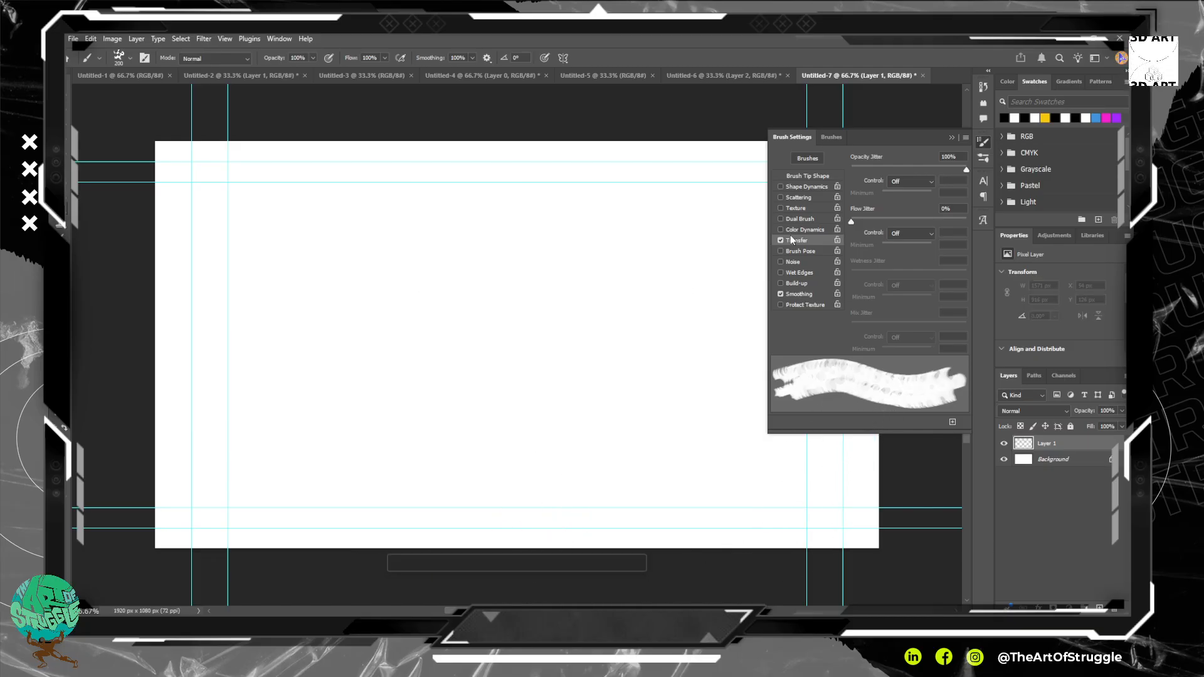
click(781, 241)
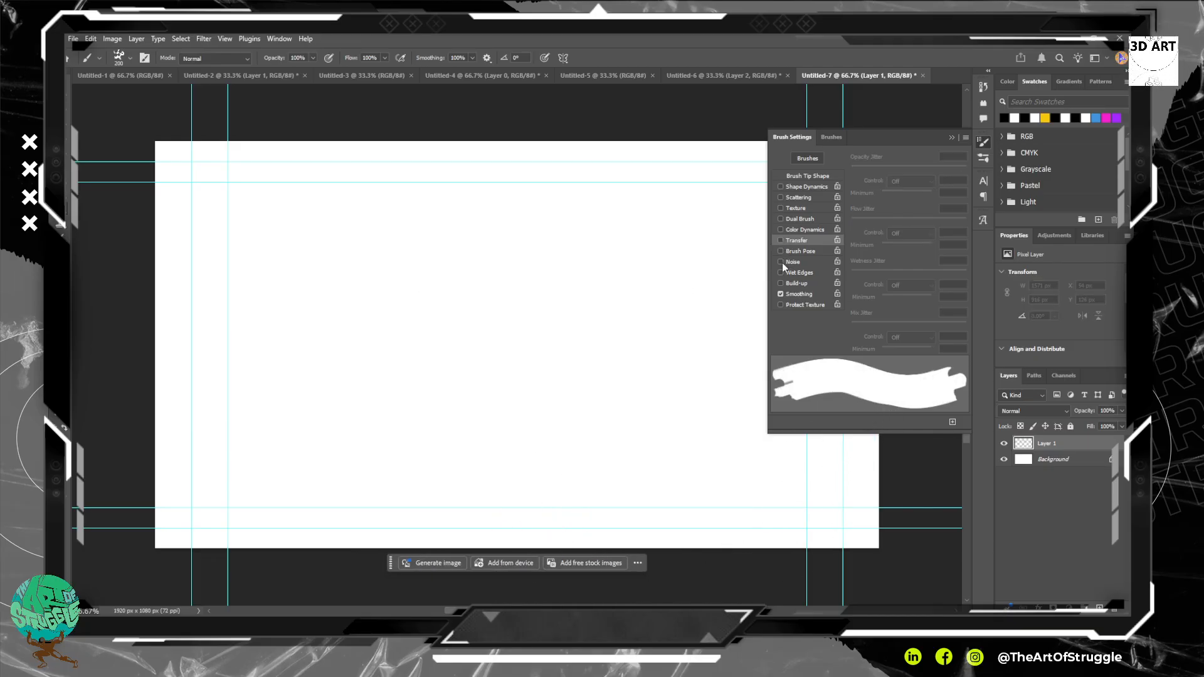
Try the Noise and Brush Pose options, disable both, and paint and undo a test stroke.
click(782, 262)
click(781, 262)
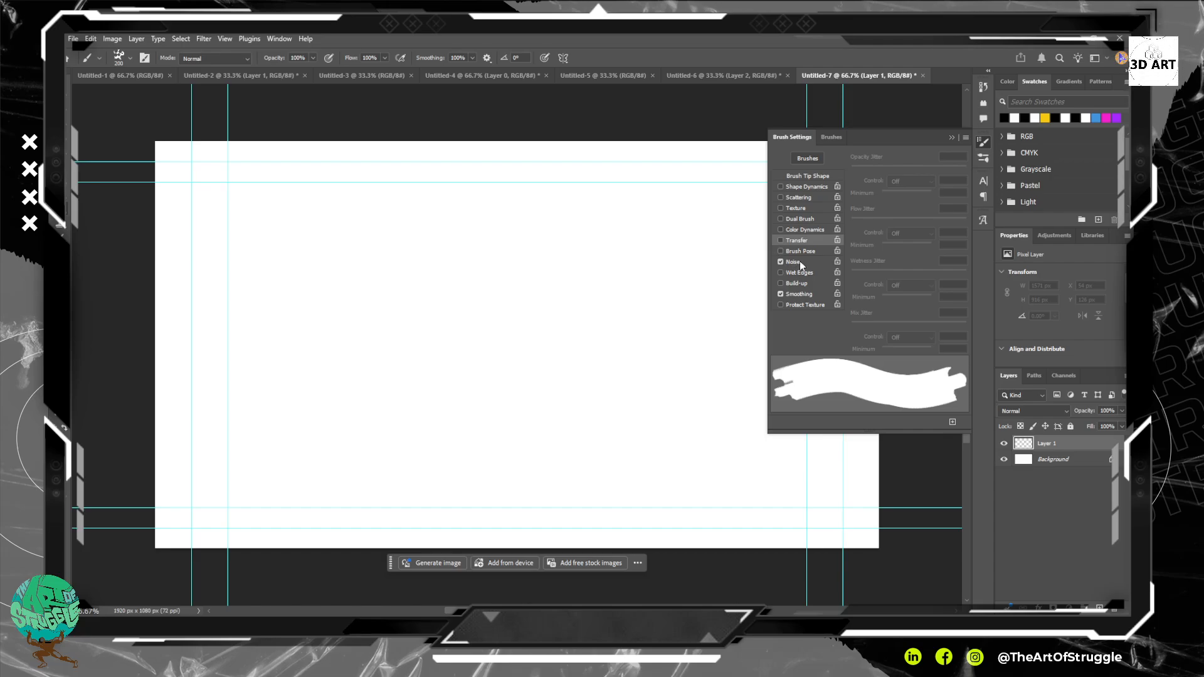
click(799, 262)
click(802, 251)
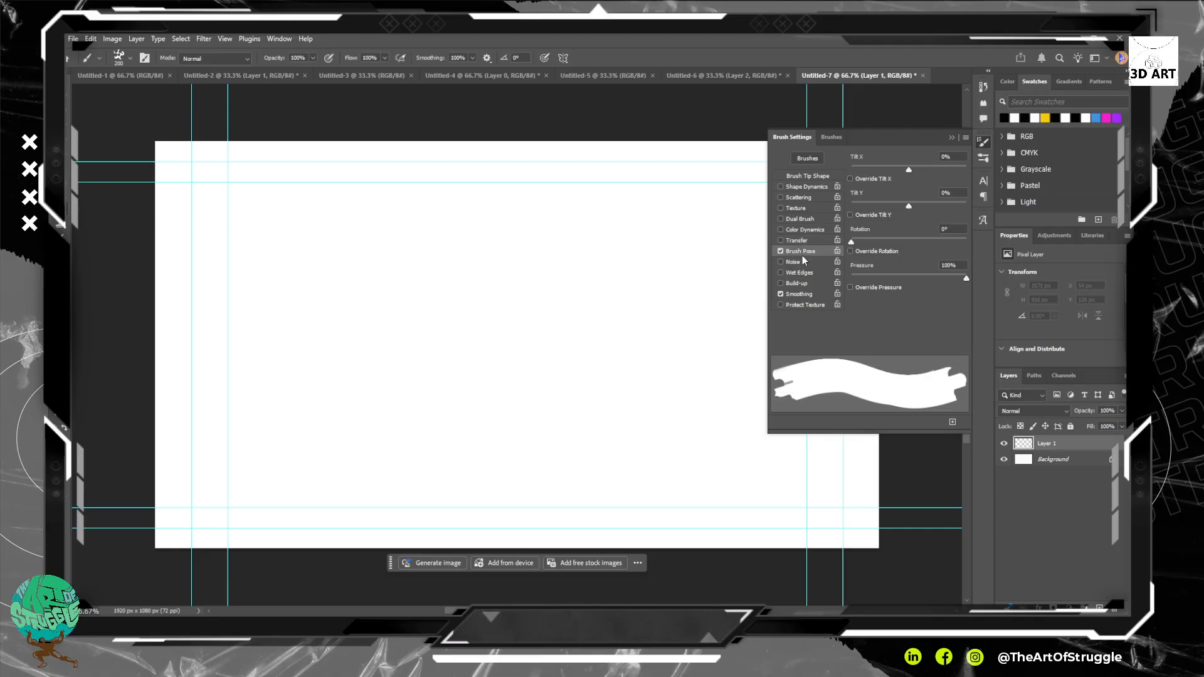
click(802, 262)
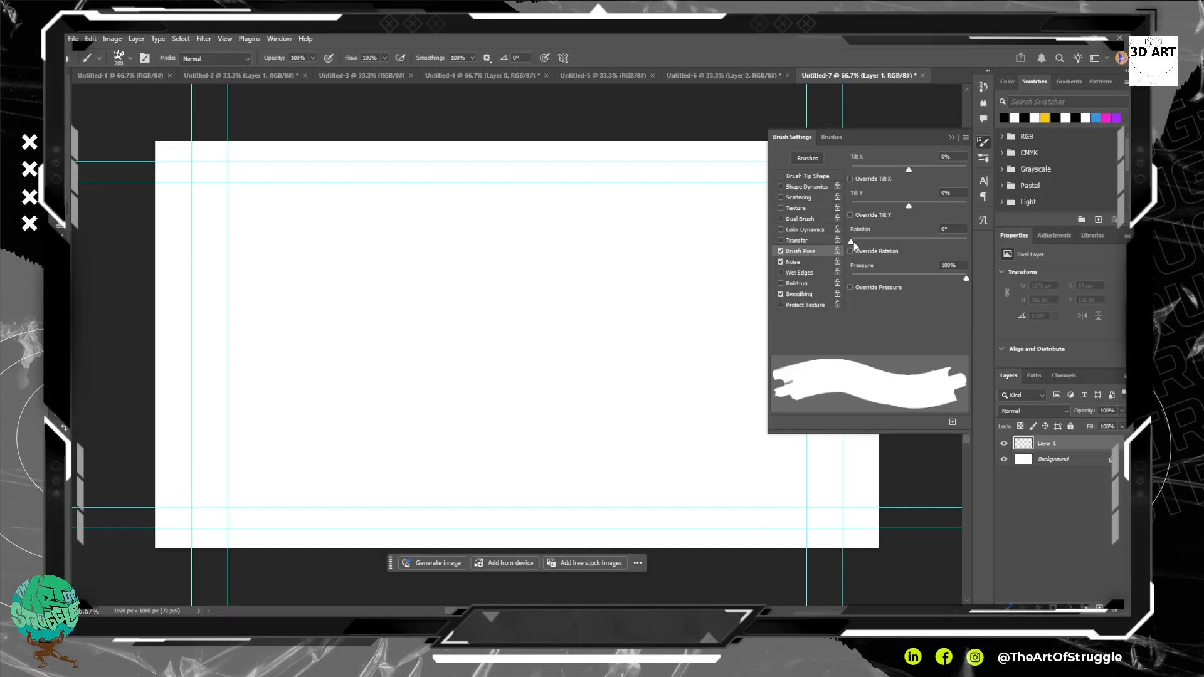
click(781, 251)
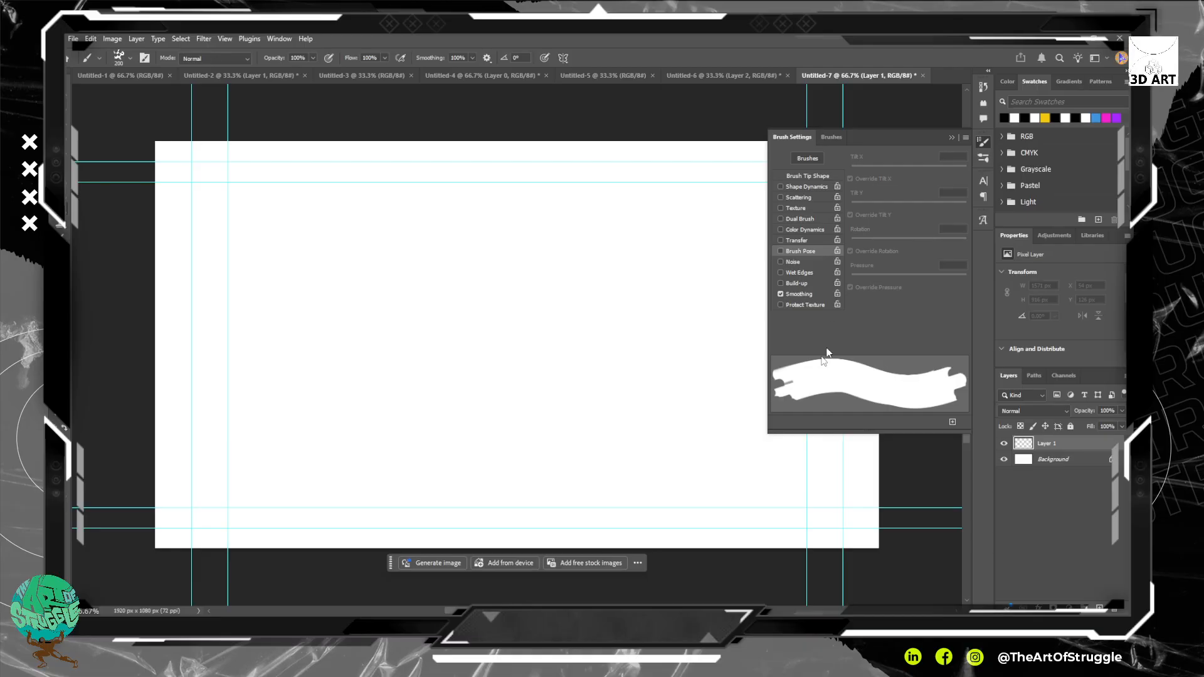
mouse_move(241, 419)
mouse_down()
mouse_move(334, 408)
mouse_move(441, 425)
mouse_move(489, 325)
mouse_up()
key(ctrl+z)
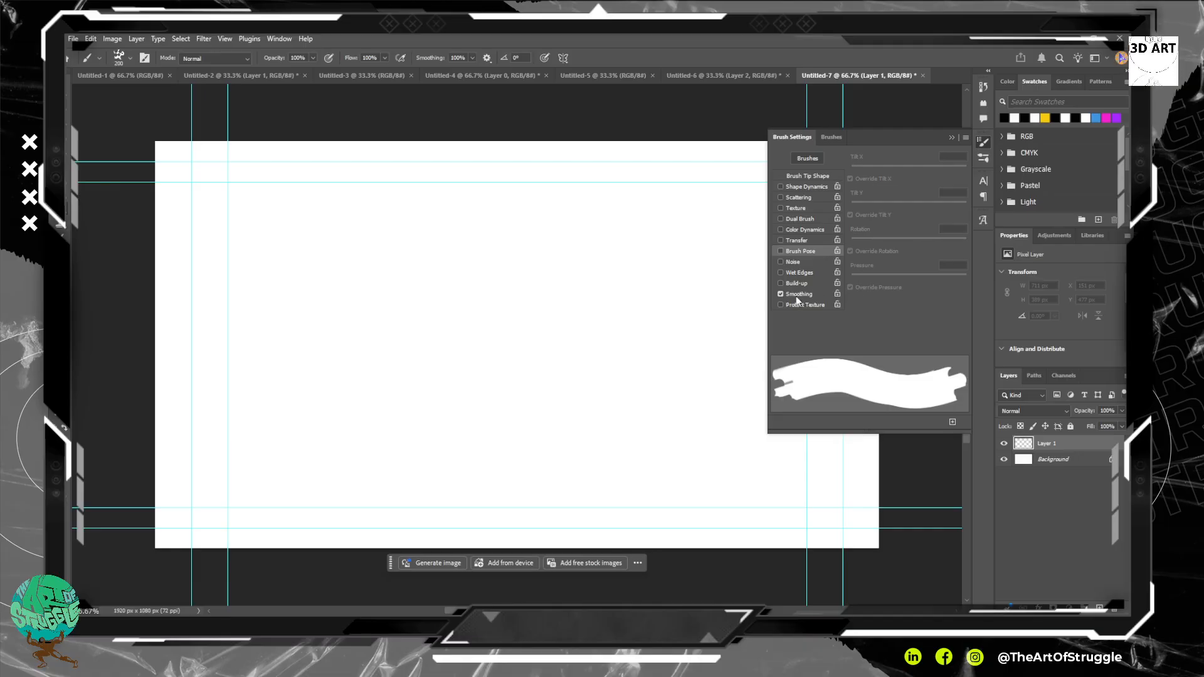
Set the brush tip spacing to 26%, paint test strokes with the repeating pattern and undo them.
click(824, 293)
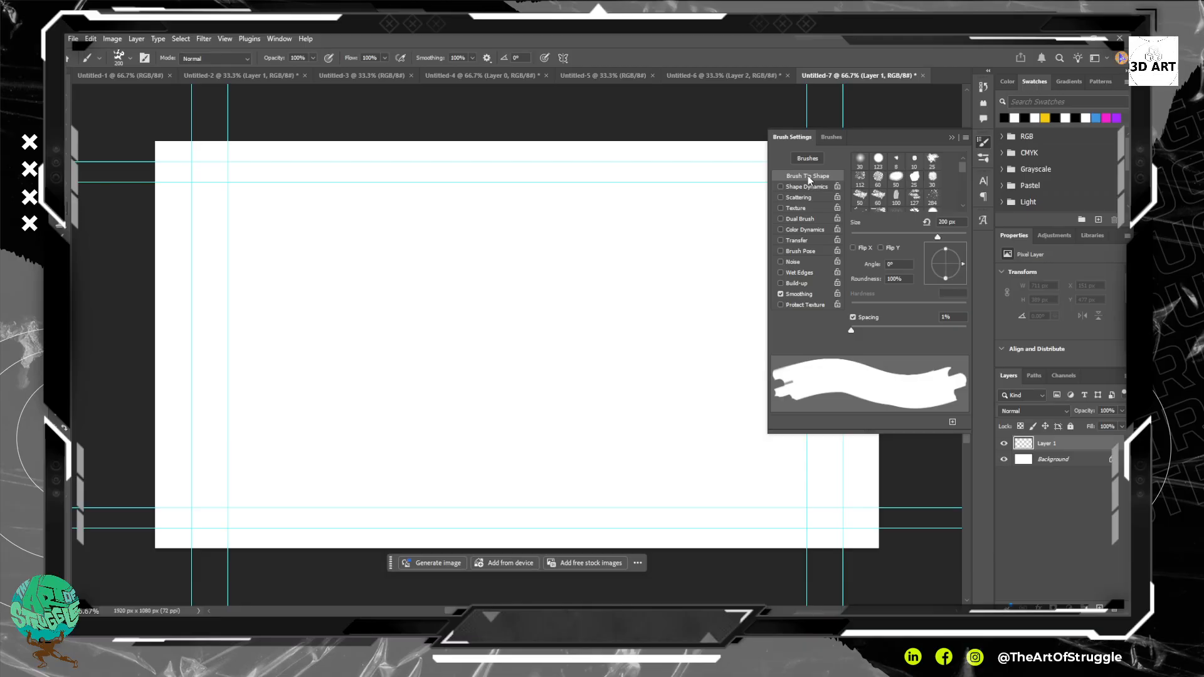
drag(852, 332, 867, 334)
mouse_move(210, 408)
mouse_down()
mouse_move(505, 451)
mouse_move(644, 342)
mouse_move(694, 358)
mouse_move(712, 401)
mouse_up()
key(ctrl+z)
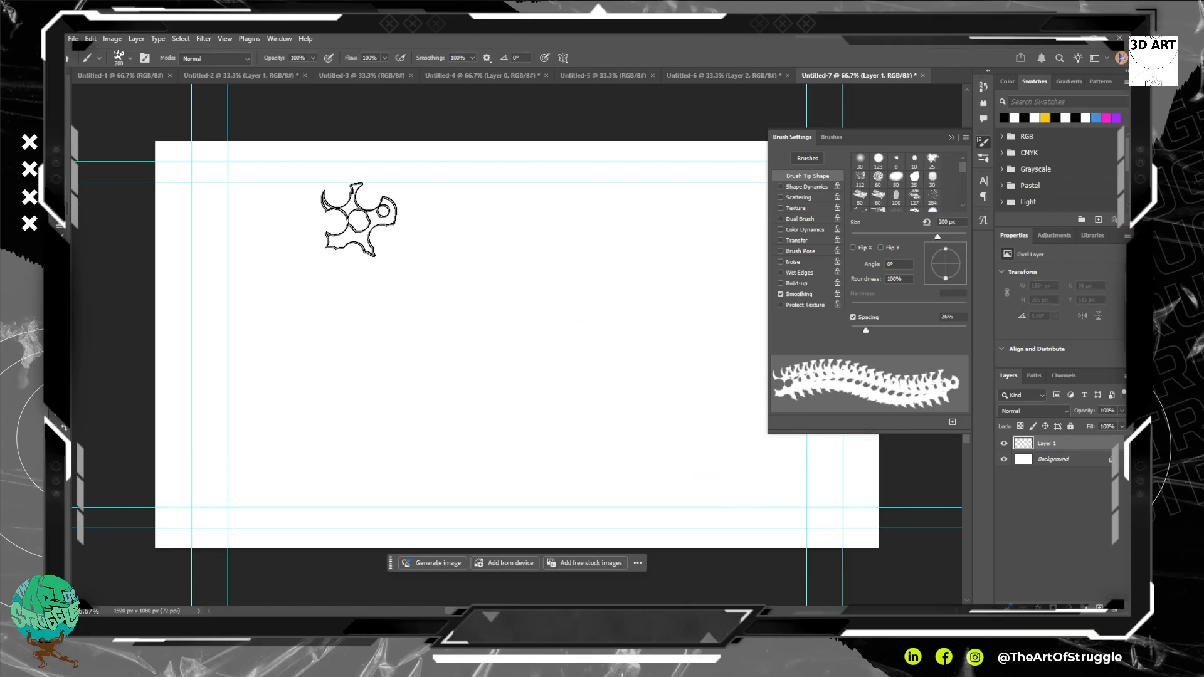
mouse_move(359, 220)
mouse_down()
mouse_move(325, 249)
mouse_move(315, 344)
mouse_move(349, 422)
mouse_up()
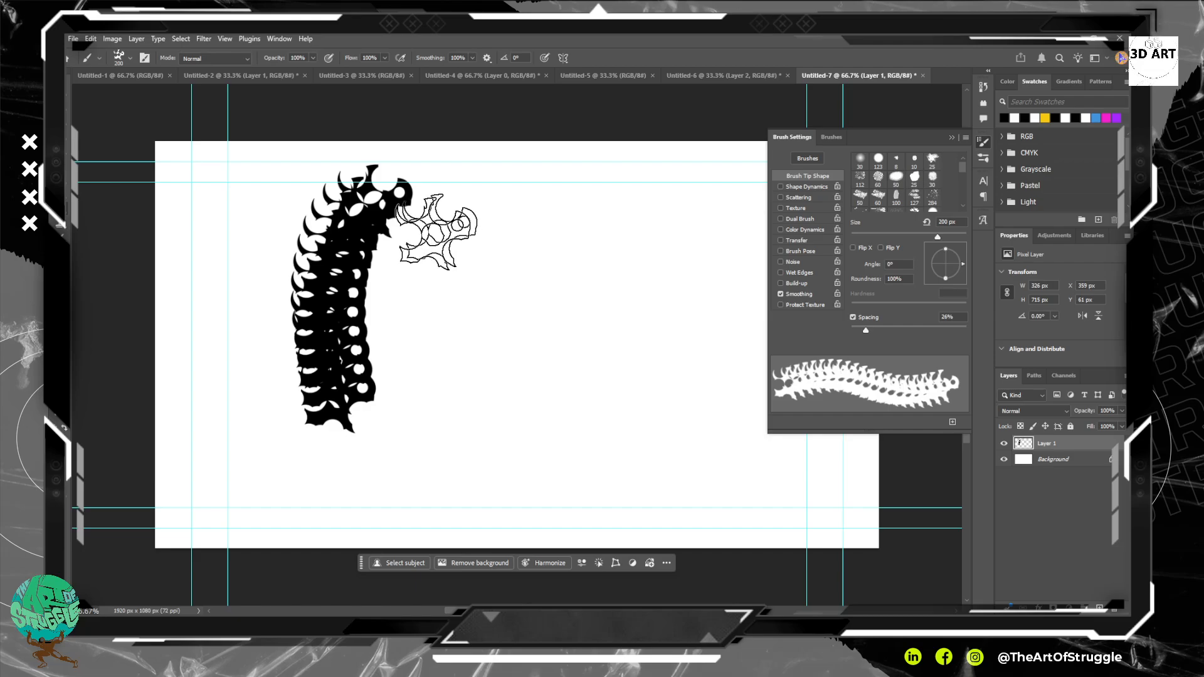
mouse_move(437, 232)
mouse_down()
mouse_move(411, 209)
mouse_move(341, 319)
mouse_move(378, 404)
mouse_move(425, 442)
mouse_move(456, 417)
mouse_move(467, 294)
mouse_up()
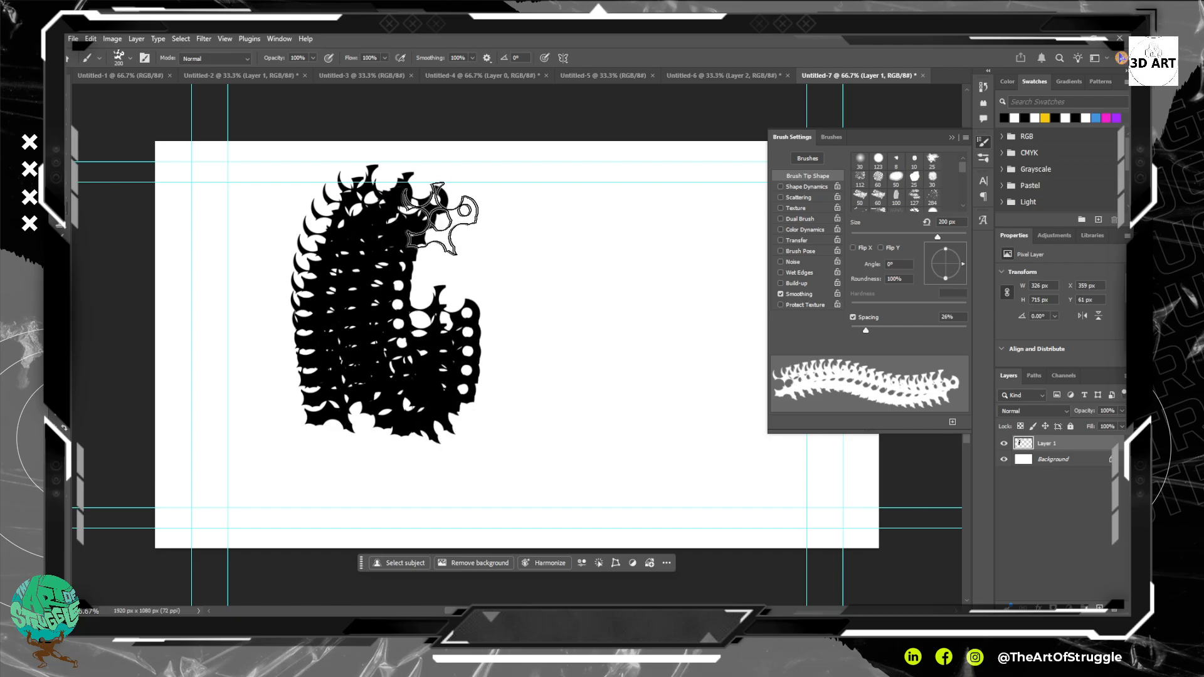
key(ctrl+z)
key(ctrl+z)
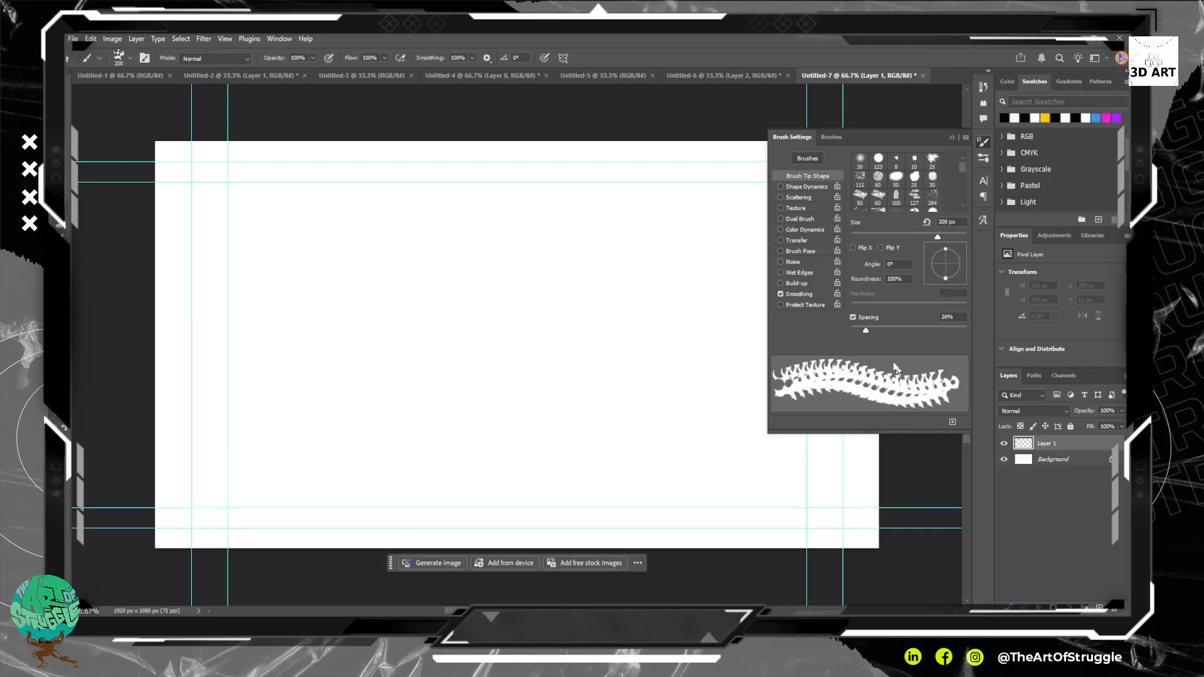
Set the brush spacing to 5% and paint a broad black band across the lower part of the canvas.
drag(865, 331, 854, 332)
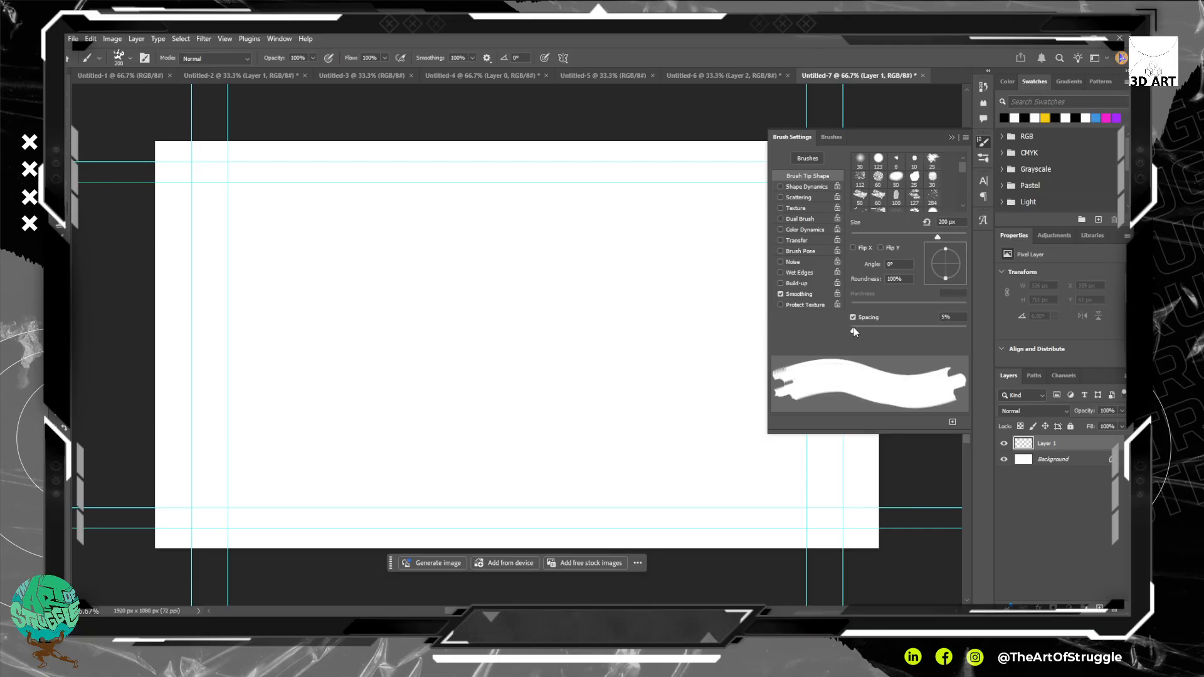
drag(213, 447, 342, 440)
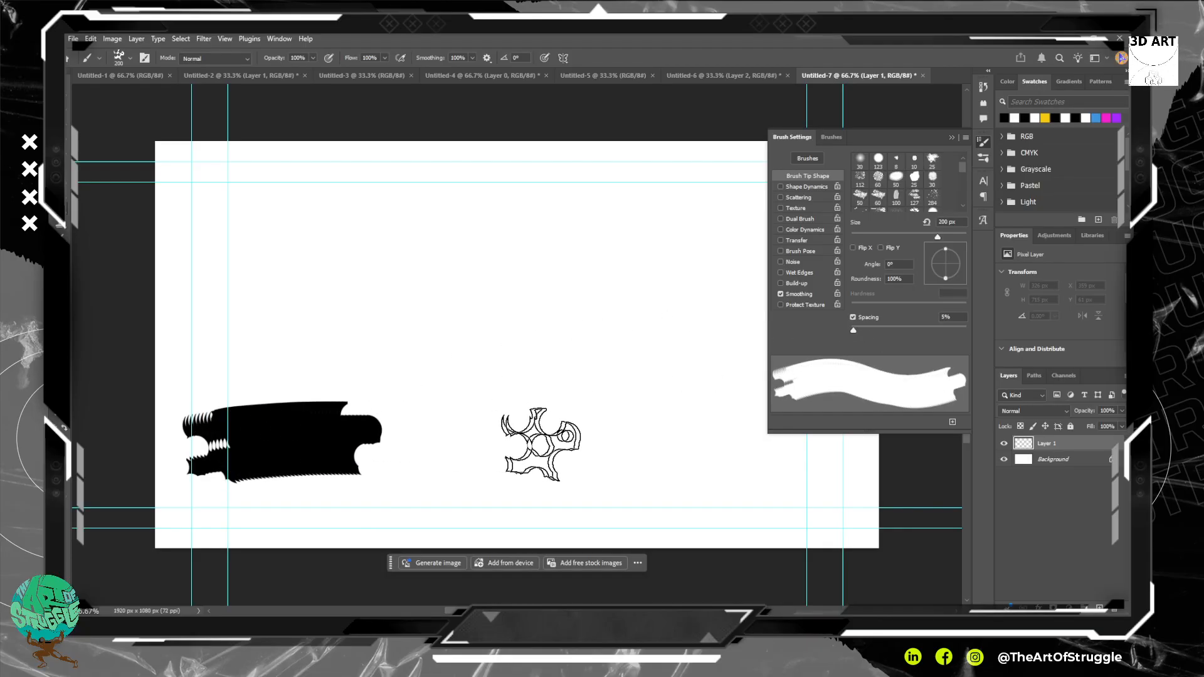
mouse_move(541, 444)
mouse_down()
mouse_move(687, 435)
mouse_move(306, 436)
mouse_move(254, 408)
mouse_move(245, 418)
mouse_move(248, 338)
mouse_up()
Reduce the brush size to 45 px and paint narrow vertical bars of varying height rising from the black band.
key(bracketleft)
key(bracketleft)
key(bracketleft)
key(bracketleft)
key(bracketleft)
key(bracketleft)
key(bracketleft)
key(bracketleft)
key(bracketleft)
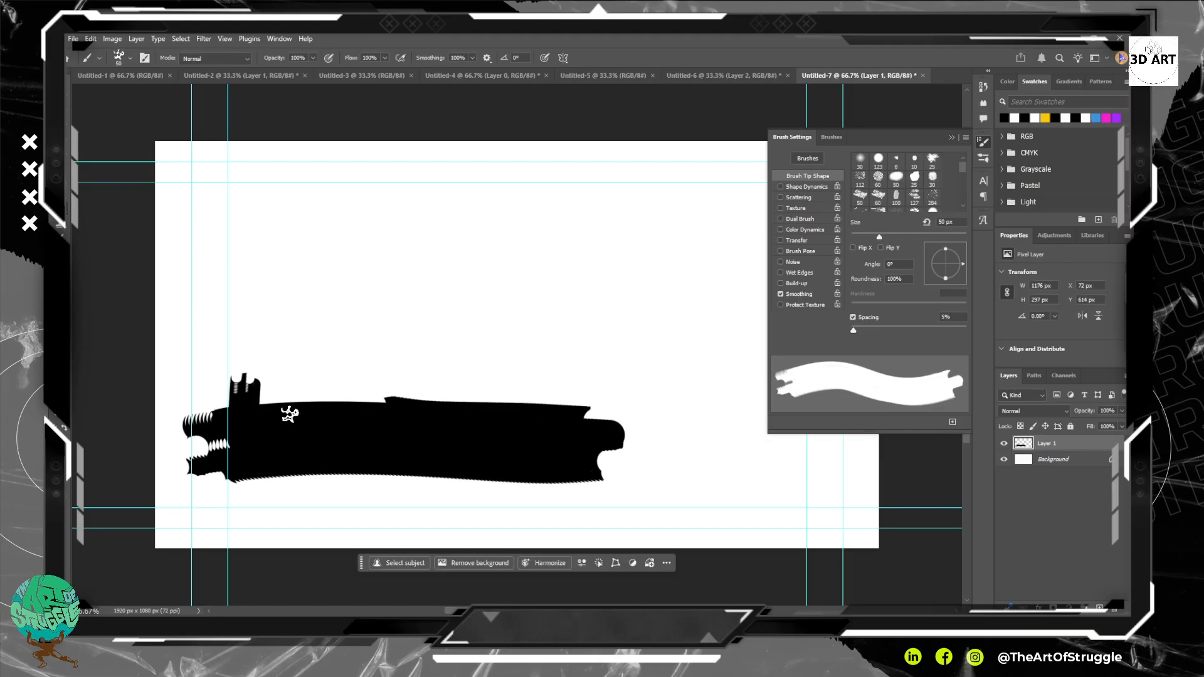
key(bracketleft)
drag(290, 414, 291, 298)
mouse_move(344, 423)
mouse_down()
mouse_move(345, 386)
mouse_move(381, 380)
mouse_up()
drag(455, 404, 454, 397)
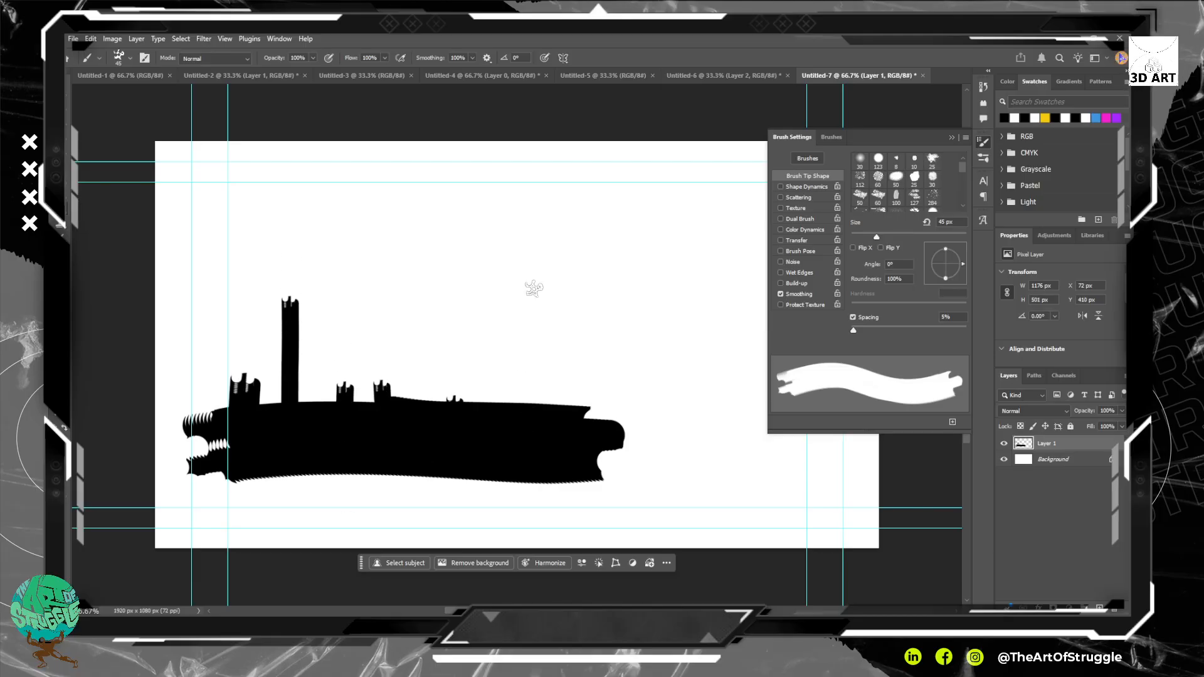
drag(527, 404, 527, 397)
drag(574, 447, 570, 194)
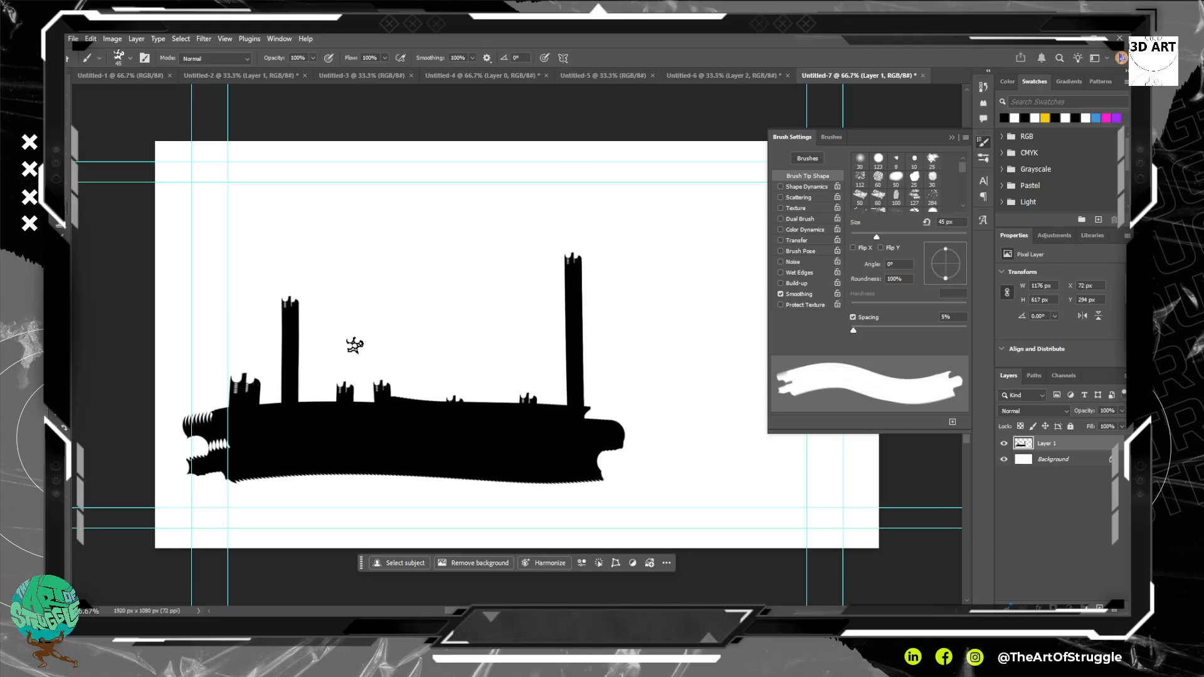
Increase the brush size to 175 px, try a thick column rising above the band beside the first tall bar, and undo it.
key(bracketright)
key(bracketright)
key(bracketright)
key(bracketright)
key(bracketright)
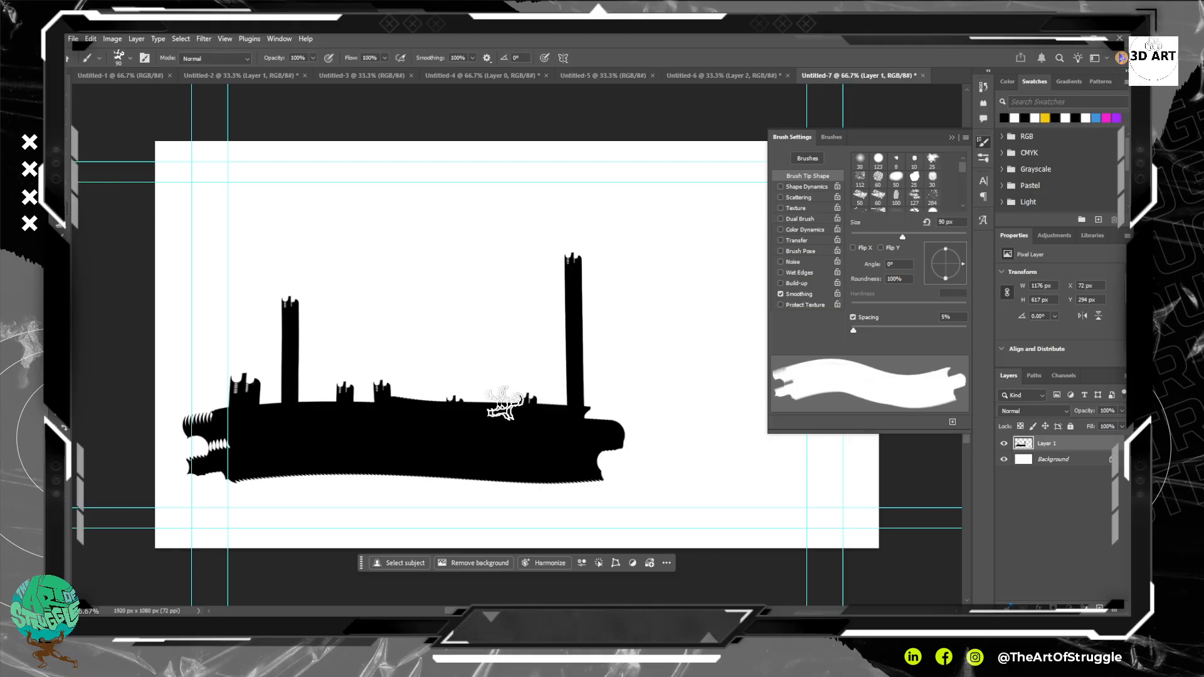
key(bracketright)
key(bracketright)
key(bracketright)
key(bracketright)
click(310, 404)
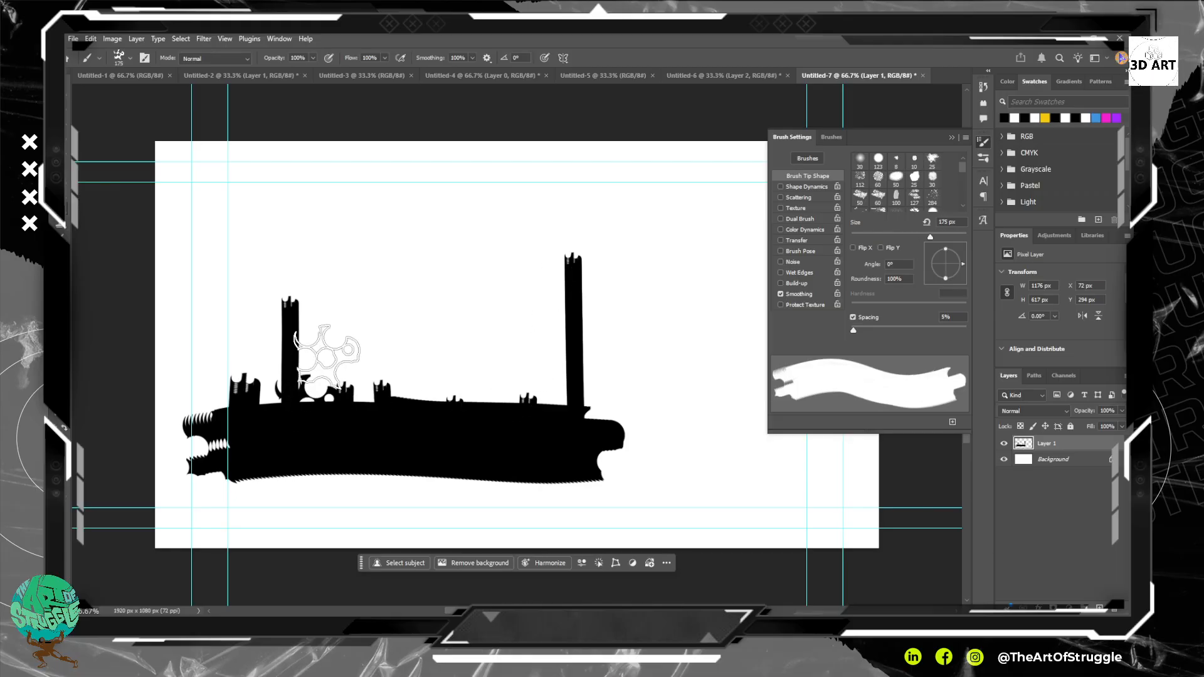
mouse_move(327, 358)
mouse_down()
mouse_move(326, 263)
mouse_move(304, 209)
mouse_up()
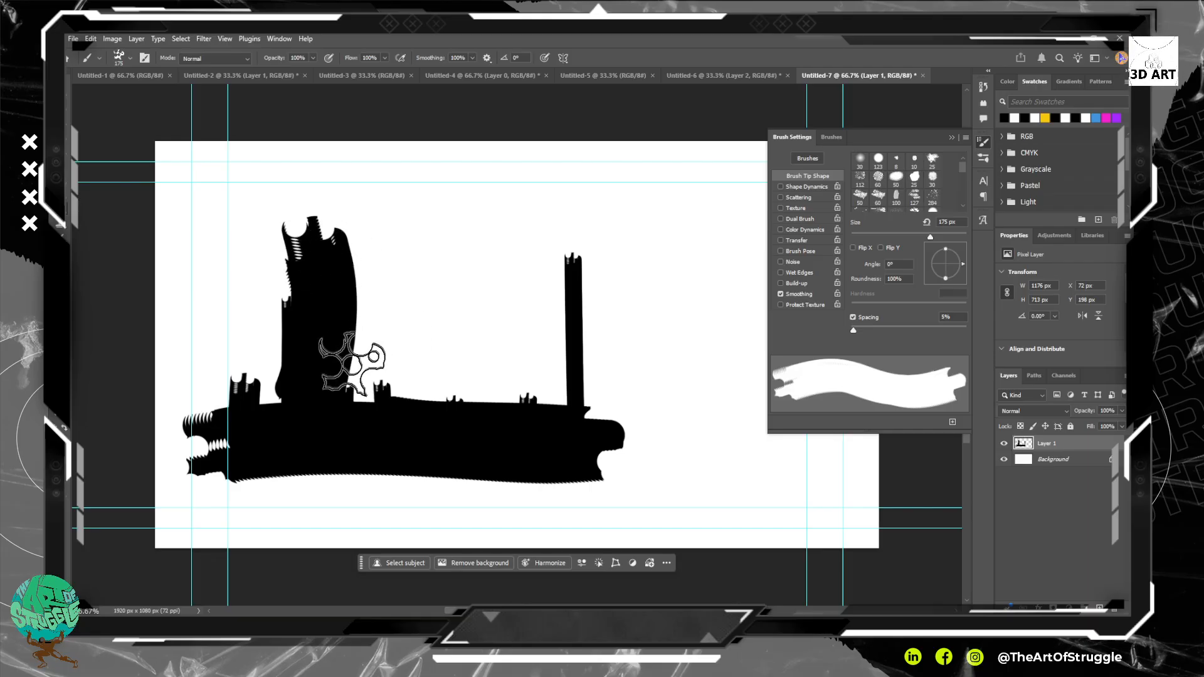
key(ctrl+z)
Stamp the brush shape once at each end of the black band and once in the white space beside the tallest bar.
click(217, 410)
click(667, 371)
click(610, 467)
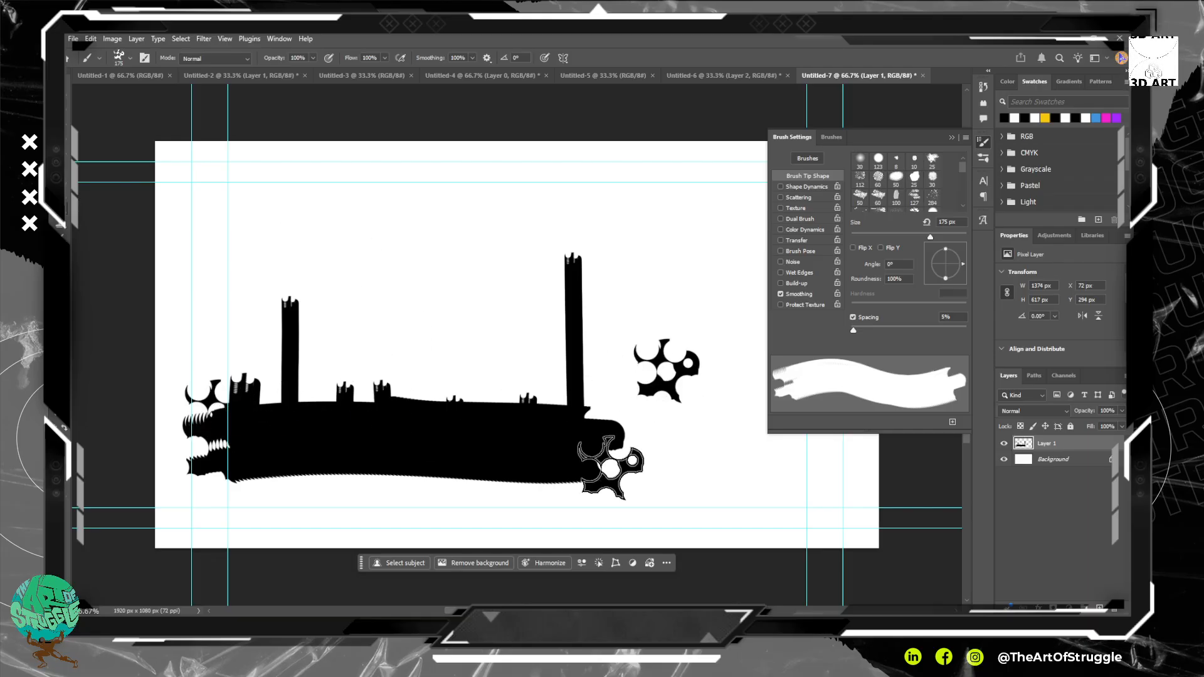
Paint broad strokes over the lower part of the canvas to form solid black ground across its full width.
mouse_move(182, 498)
mouse_down()
mouse_move(314, 482)
mouse_move(579, 505)
mouse_move(827, 486)
mouse_move(878, 414)
mouse_move(606, 493)
mouse_up()
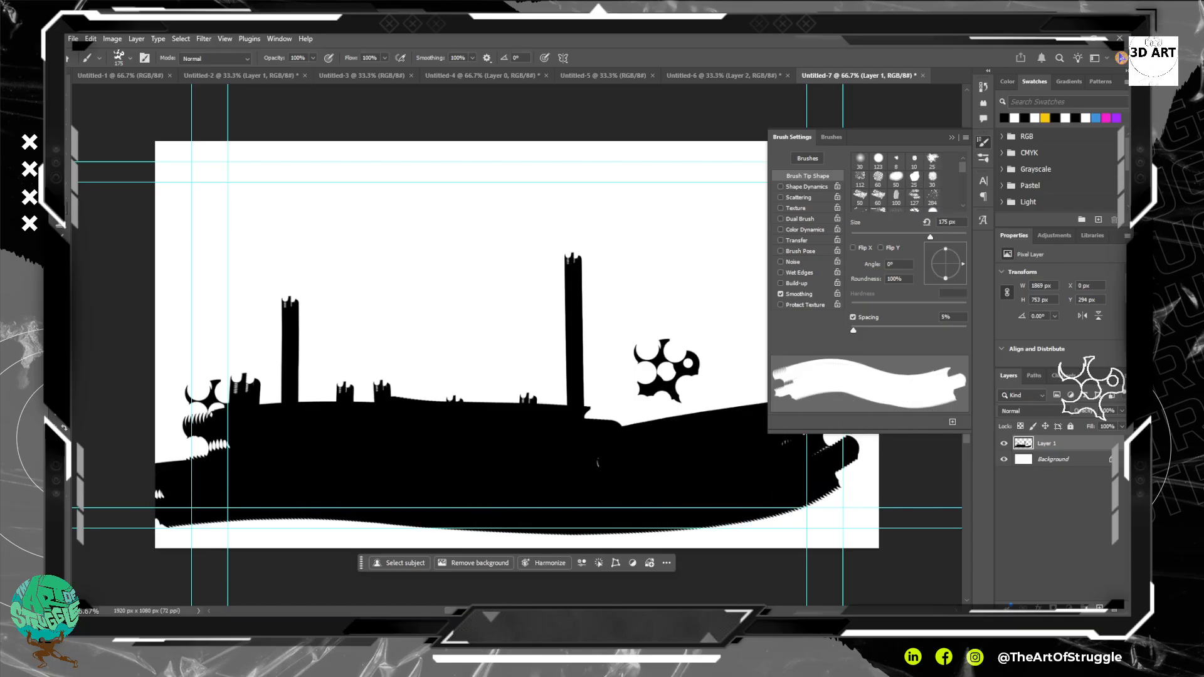
mouse_move(1092, 389)
mouse_down()
mouse_move(535, 510)
mouse_move(188, 449)
mouse_move(1104, 408)
mouse_move(314, 542)
mouse_move(1021, 559)
mouse_move(228, 565)
mouse_move(1123, 554)
mouse_move(772, 502)
mouse_up()
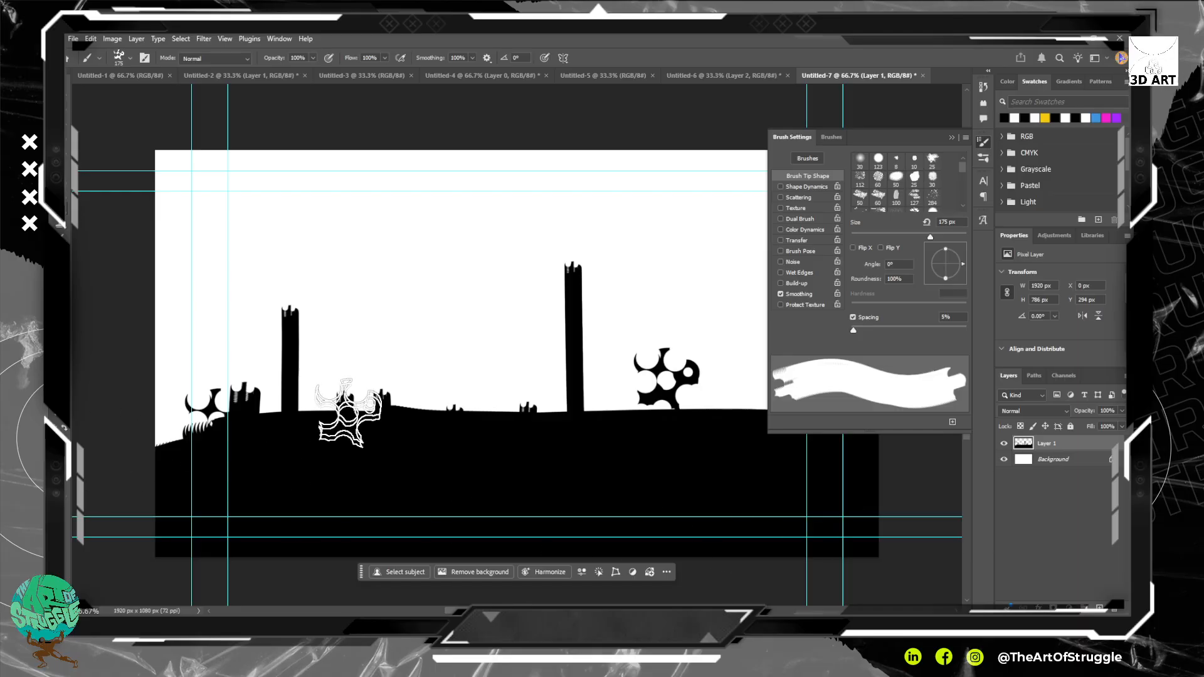
Reduce the brush size to 30 px and paint a medium-height vertical bar just left of the tallest bar, undoing misplaced strokes.
key(bracketleft)
key(bracketleft)
key(bracketleft)
key(bracketleft)
key(bracketleft)
key(bracketleft)
key(bracketleft)
key(bracketleft)
key(bracketleft)
key(bracketleft)
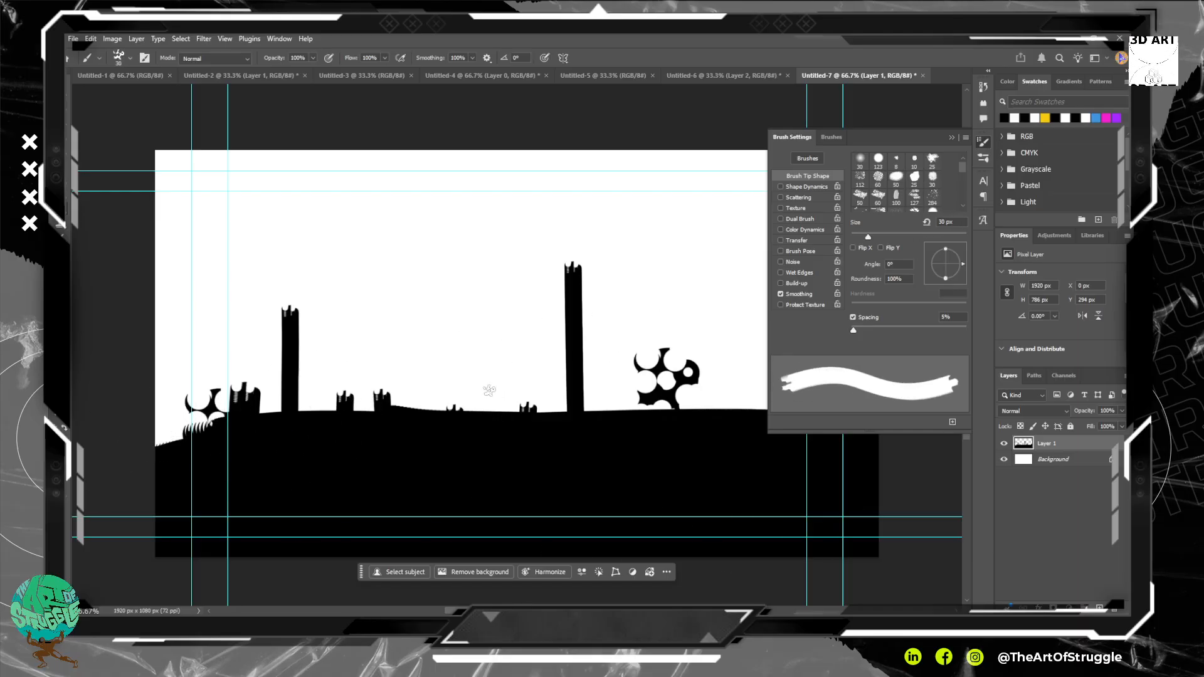
drag(489, 390, 492, 261)
key(ctrl+z)
mouse_move(491, 422)
mouse_down()
mouse_move(493, 302)
mouse_move(351, 340)
mouse_move(251, 343)
mouse_move(263, 344)
mouse_up()
key(ctrl+z)
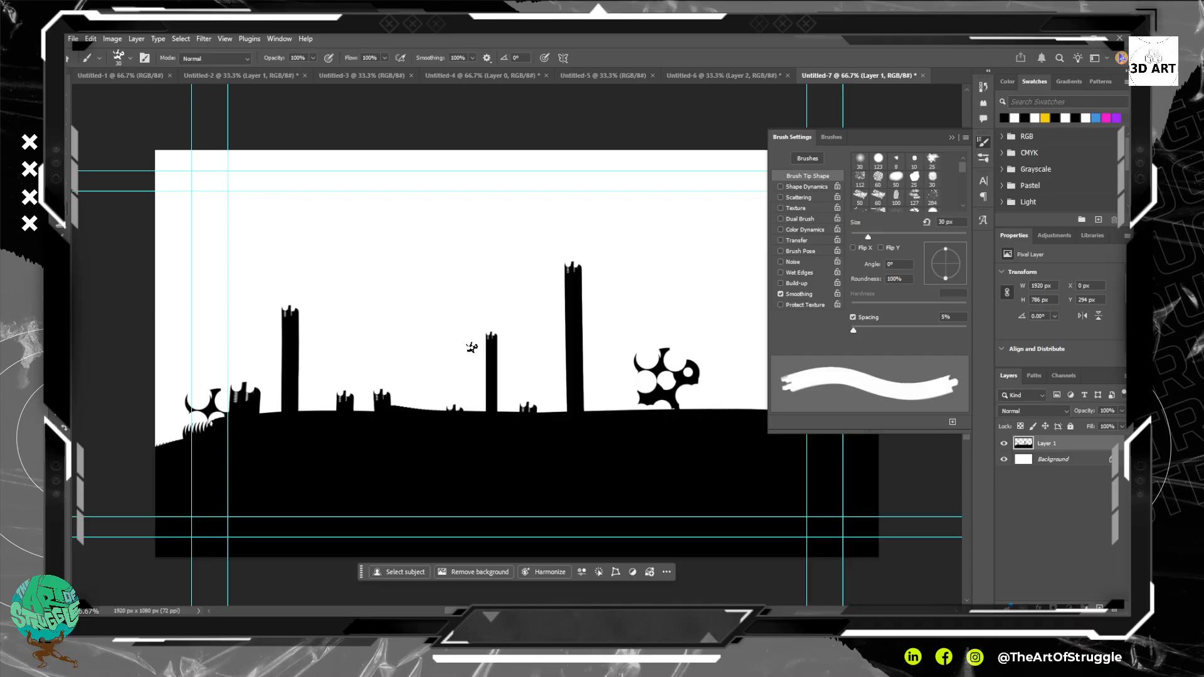
Reduce the brush size to 15 px and paint short slanted debris strokes along the ground between the bars.
key(bracketleft)
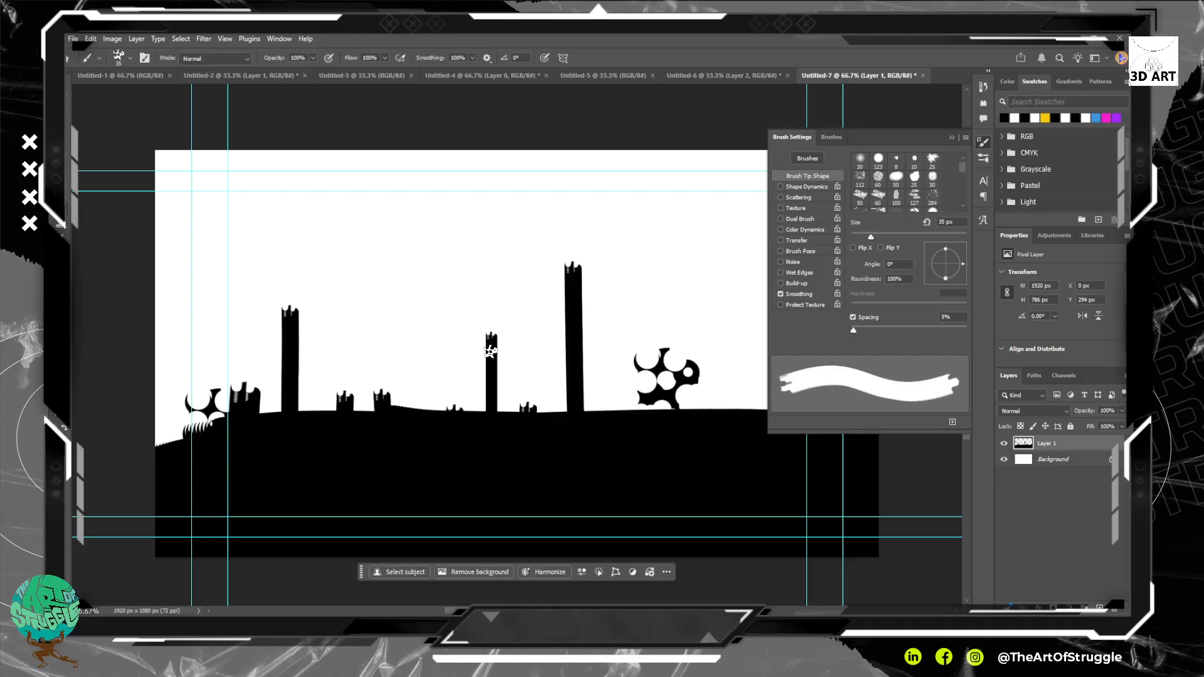
key(bracketleft)
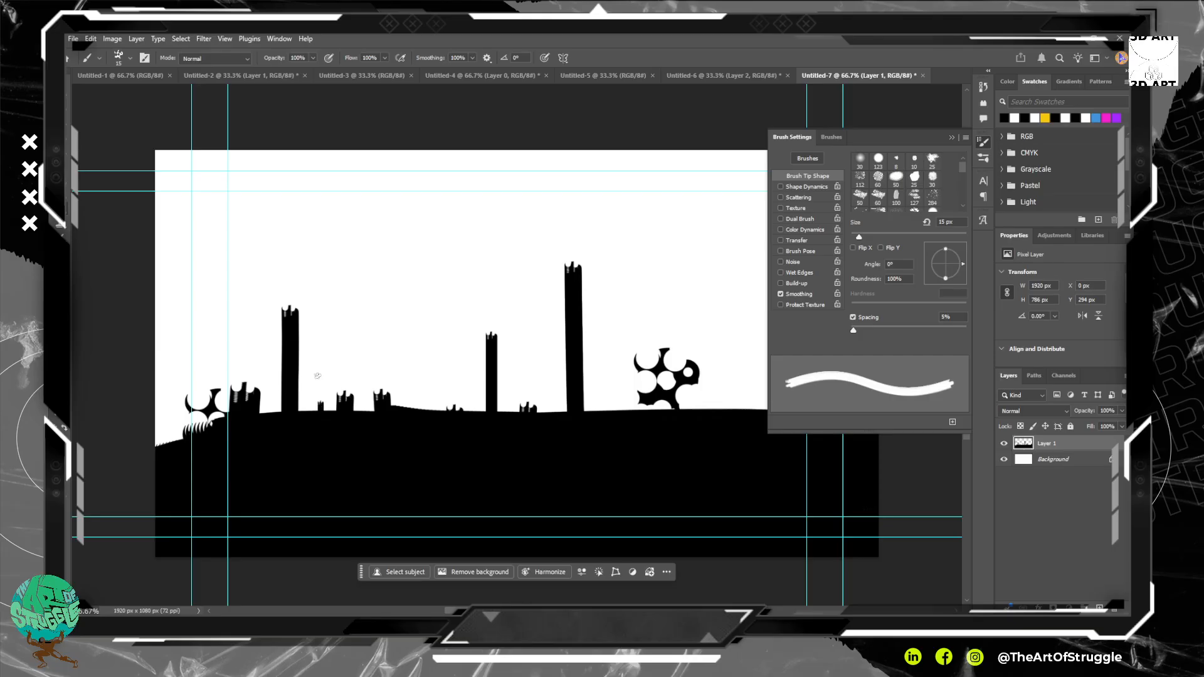
drag(348, 418, 424, 441)
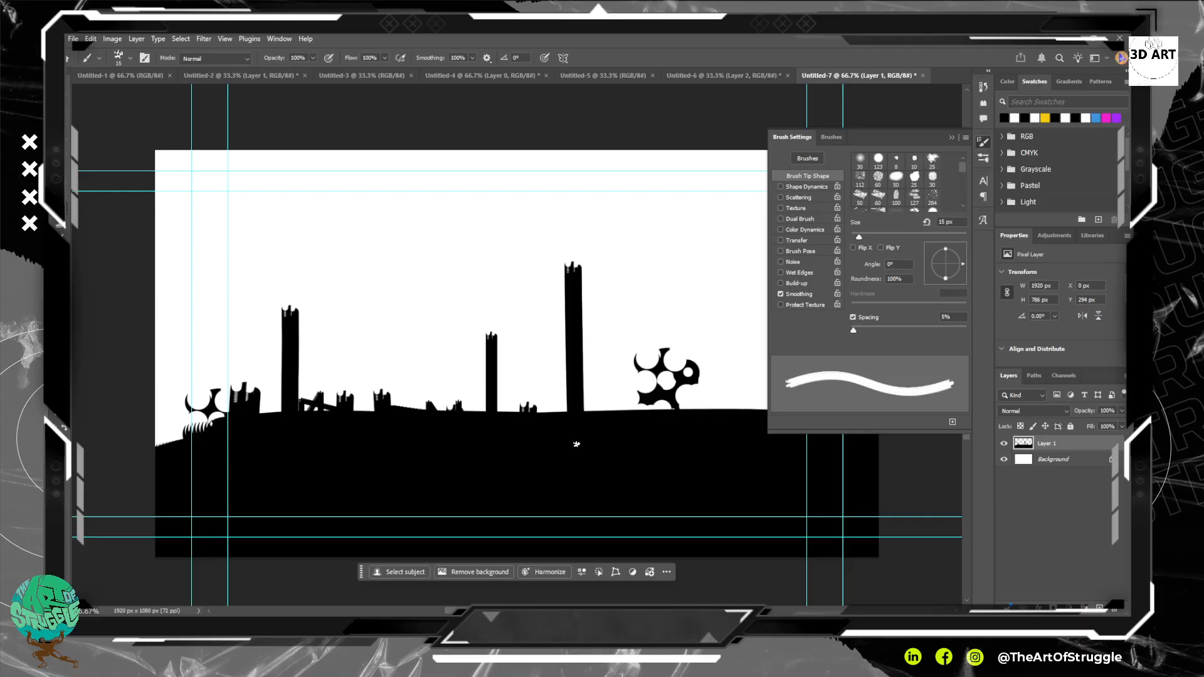
drag(459, 402, 577, 444)
Paint thin vertical poles on top of the tallest bar and the middle bar, undoing the diagonal line that joins them.
drag(574, 283, 574, 243)
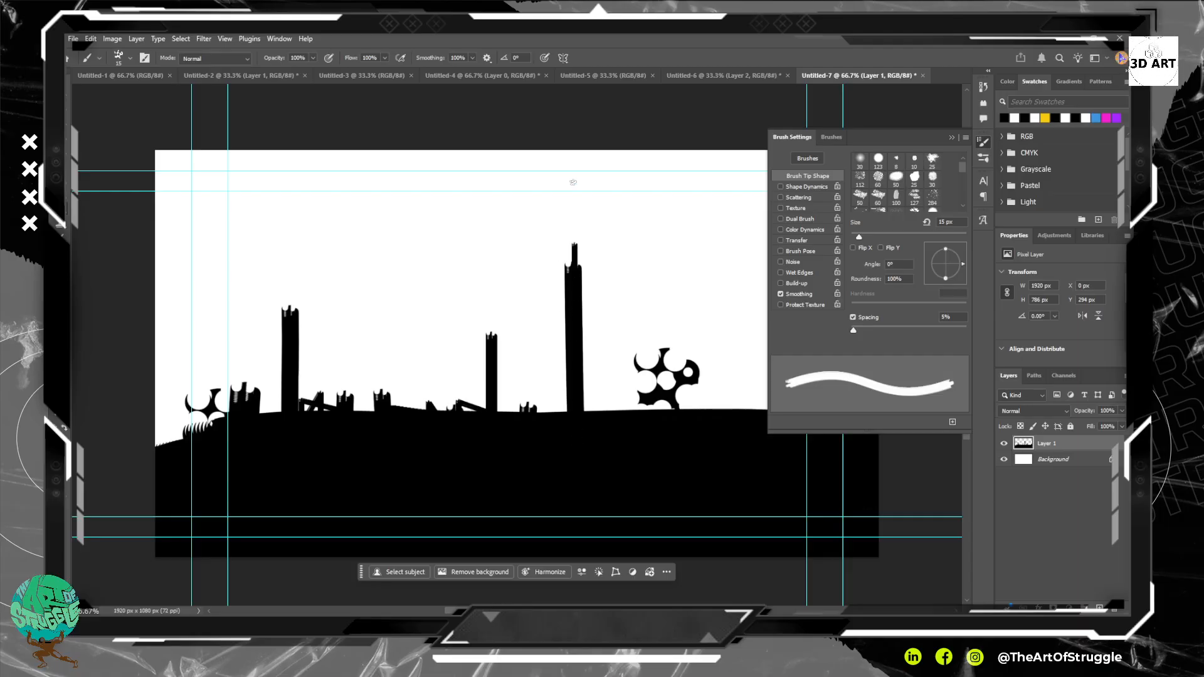
drag(494, 348, 576, 227)
drag(494, 322, 494, 284)
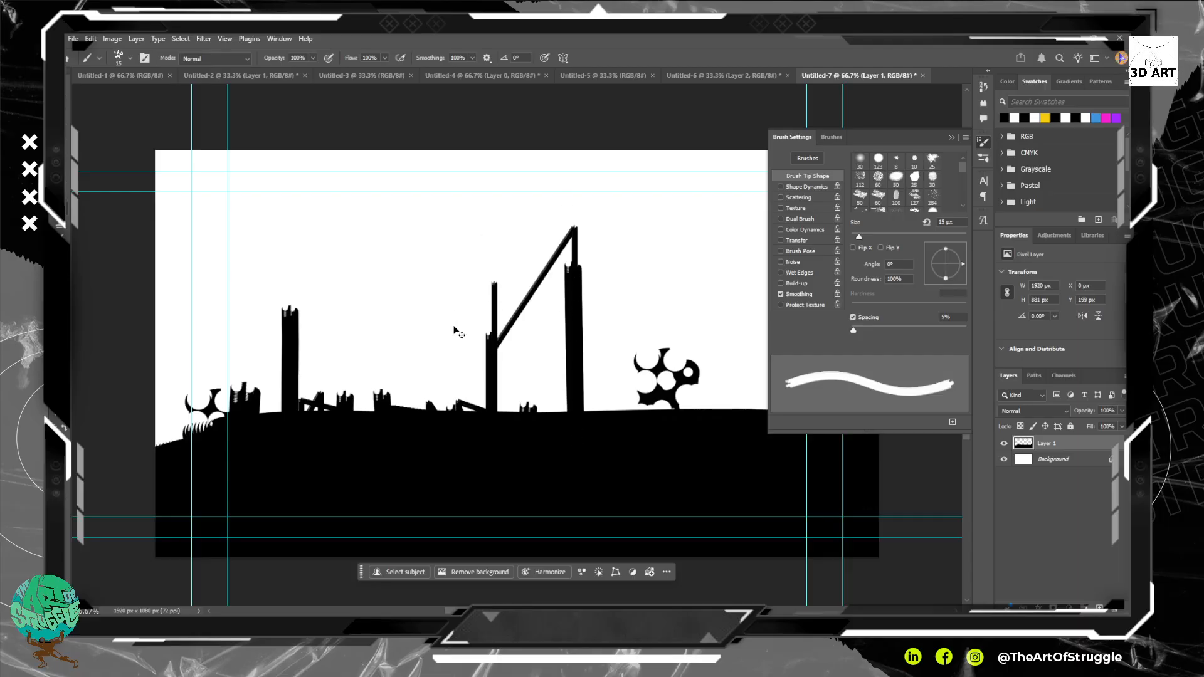
key(ctrl+z)
key(ctrl+z)
drag(490, 340, 491, 272)
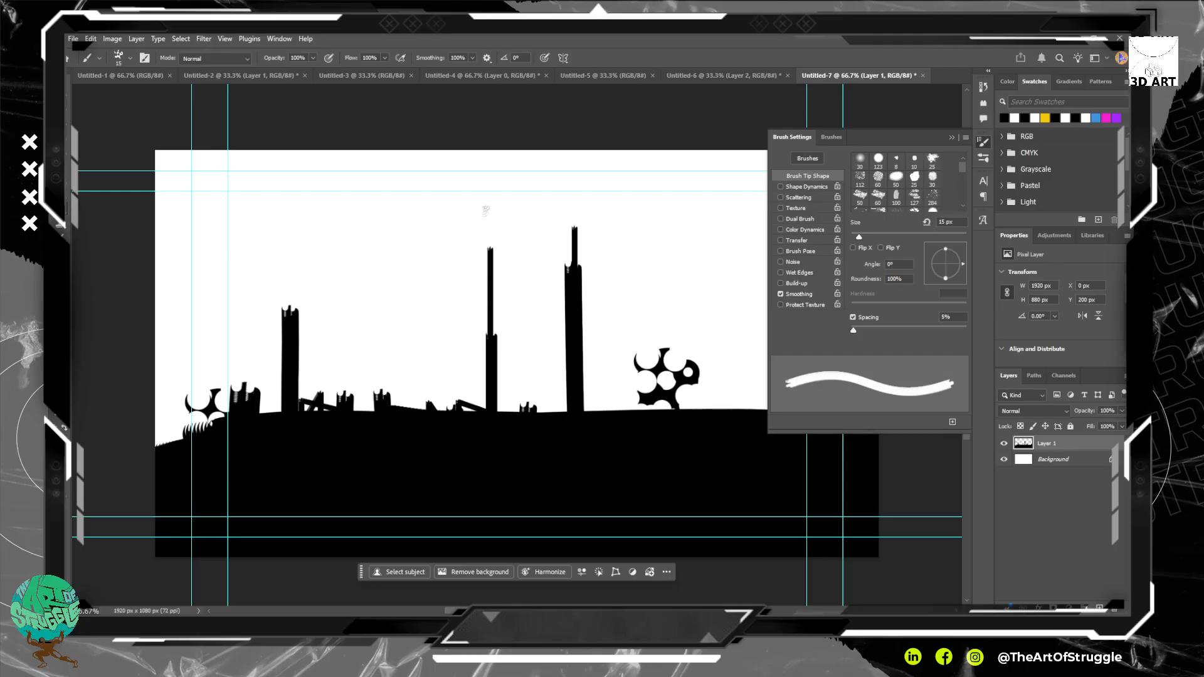
Paint a thin vertical pole on top of the leftmost tall bar, undoing the line that connects it to the middle pole.
shift+click(293, 323)
drag(292, 316, 293, 276)
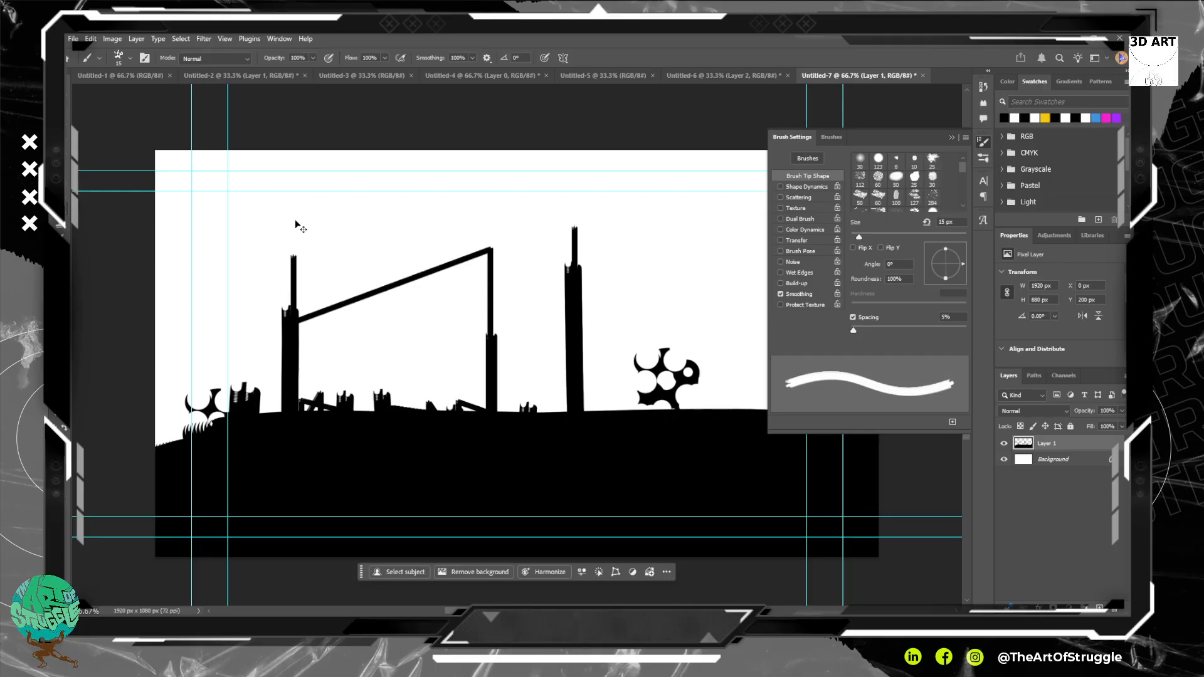
key(ctrl+z)
key(ctrl+z)
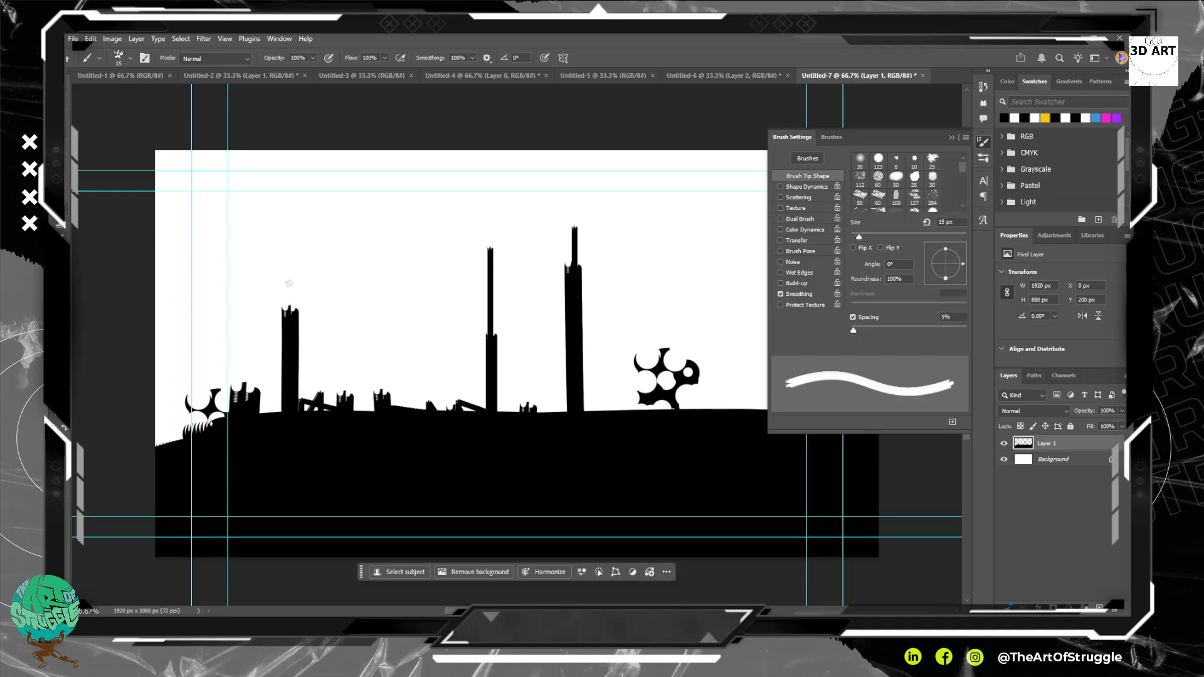
drag(289, 313, 288, 240)
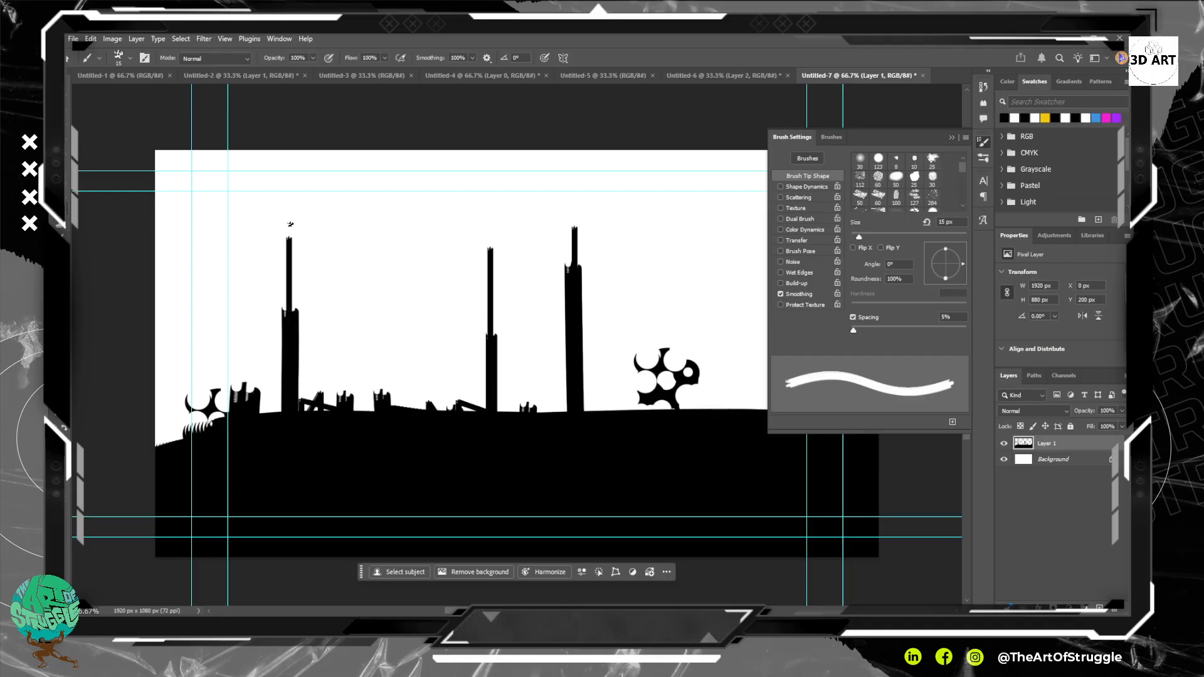
Reduce the brush size to 7 px and paint short side branches on the leftmost pole, undoing the stray connecting lines.
key(bracketleft)
key(bracketleft)
key(bracketleft)
key(bracketleft)
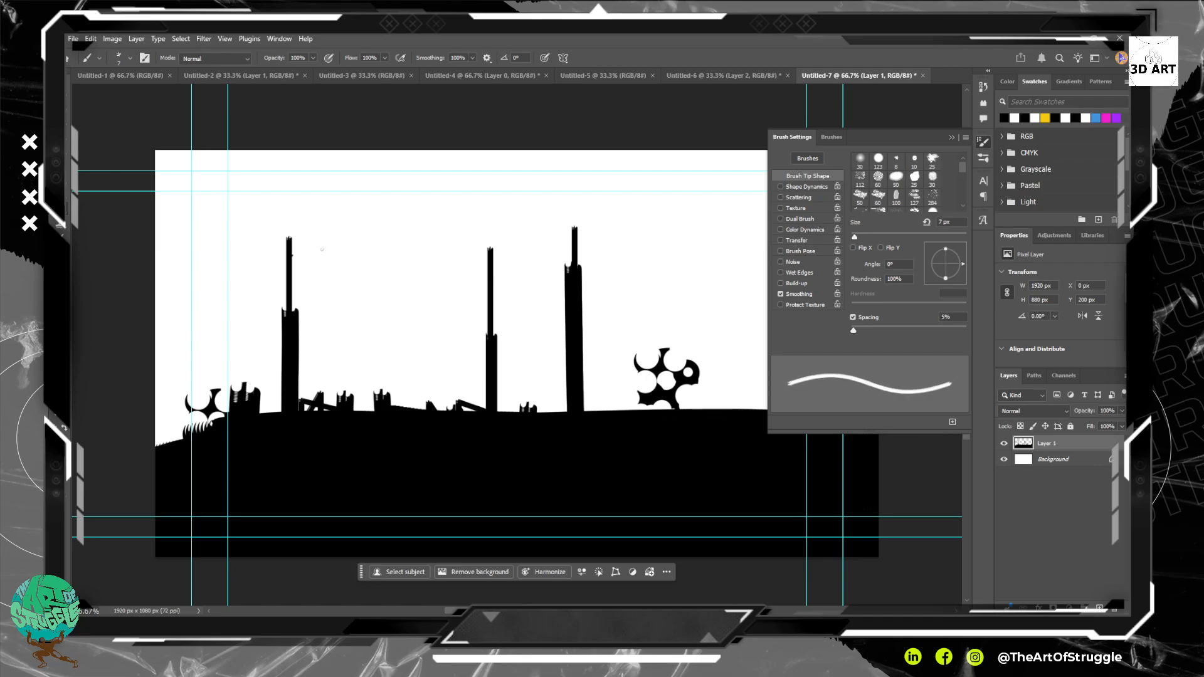
drag(284, 326, 339, 330)
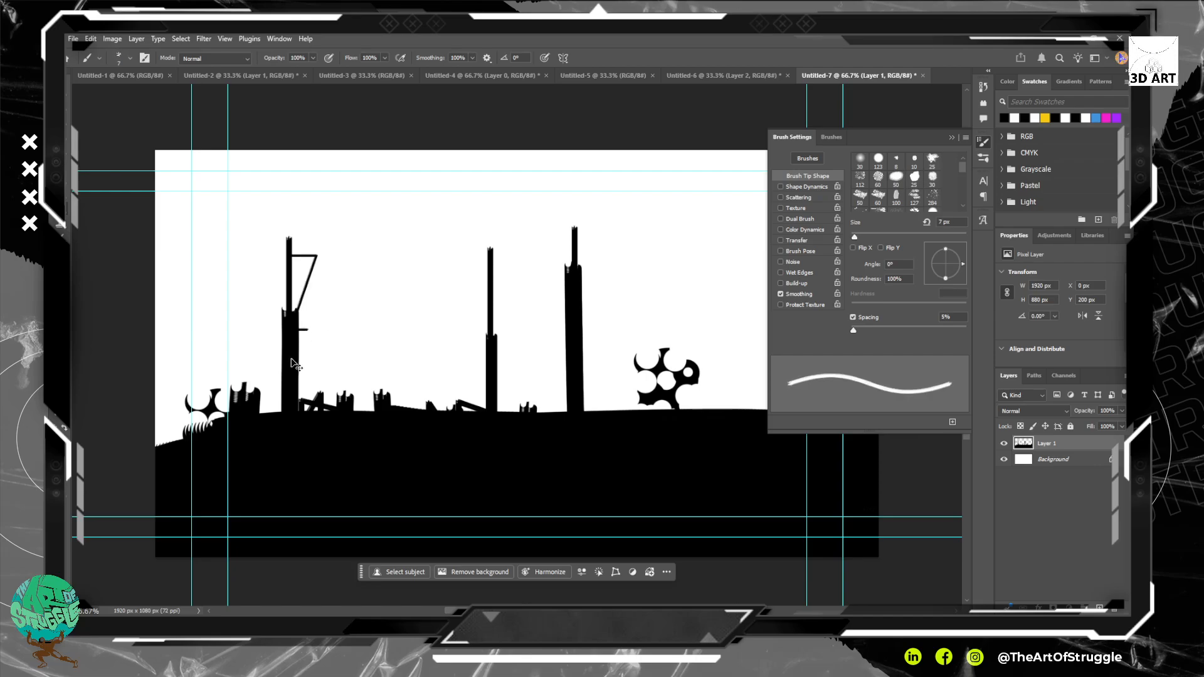
key(ctrl+z)
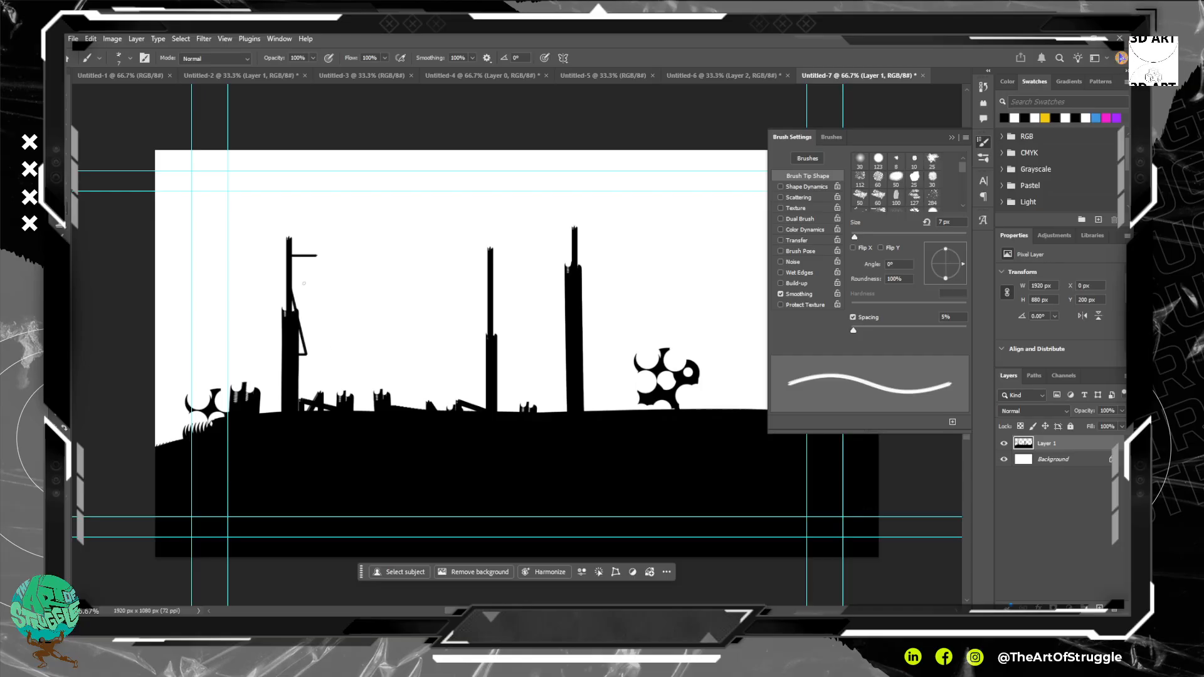
key(ctrl+z)
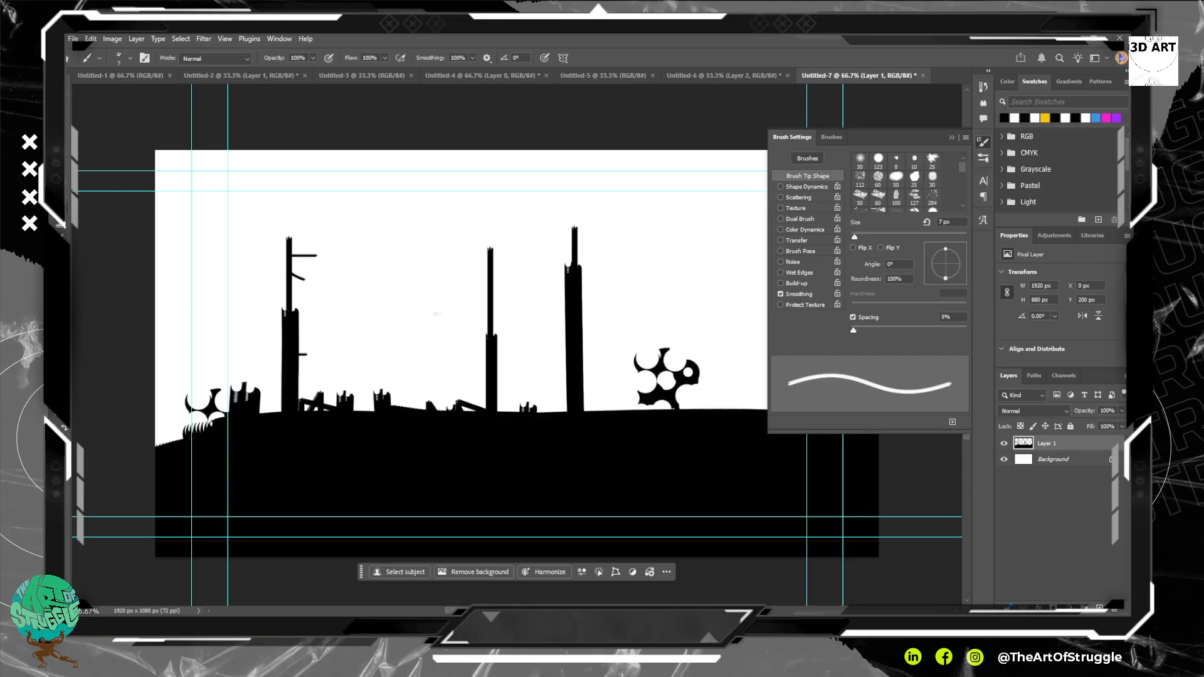
Paint thin sagging wires linking the leftmost, middle and tallest poles, plus a straight wire between the latter two.
drag(292, 274, 532, 288)
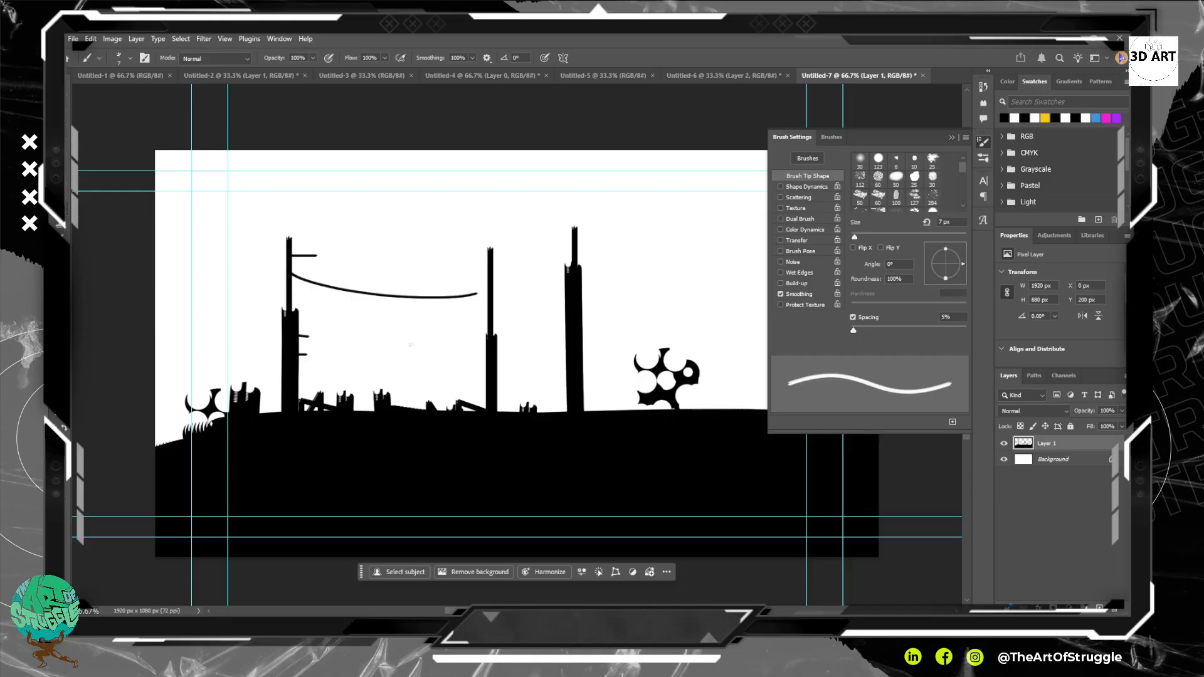
drag(299, 337, 497, 296)
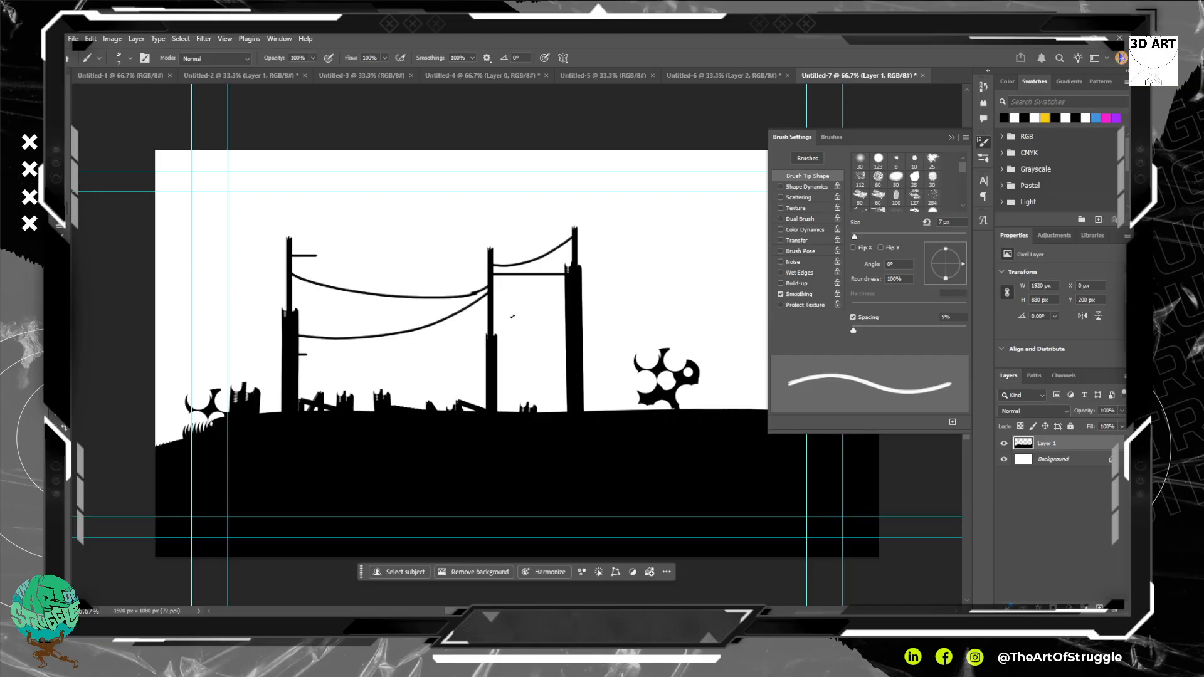
Add a diagonal brace between the middle and tallest bars, a thin line just above the ground and a short line crossing the tallest bar.
shift+click(496, 376)
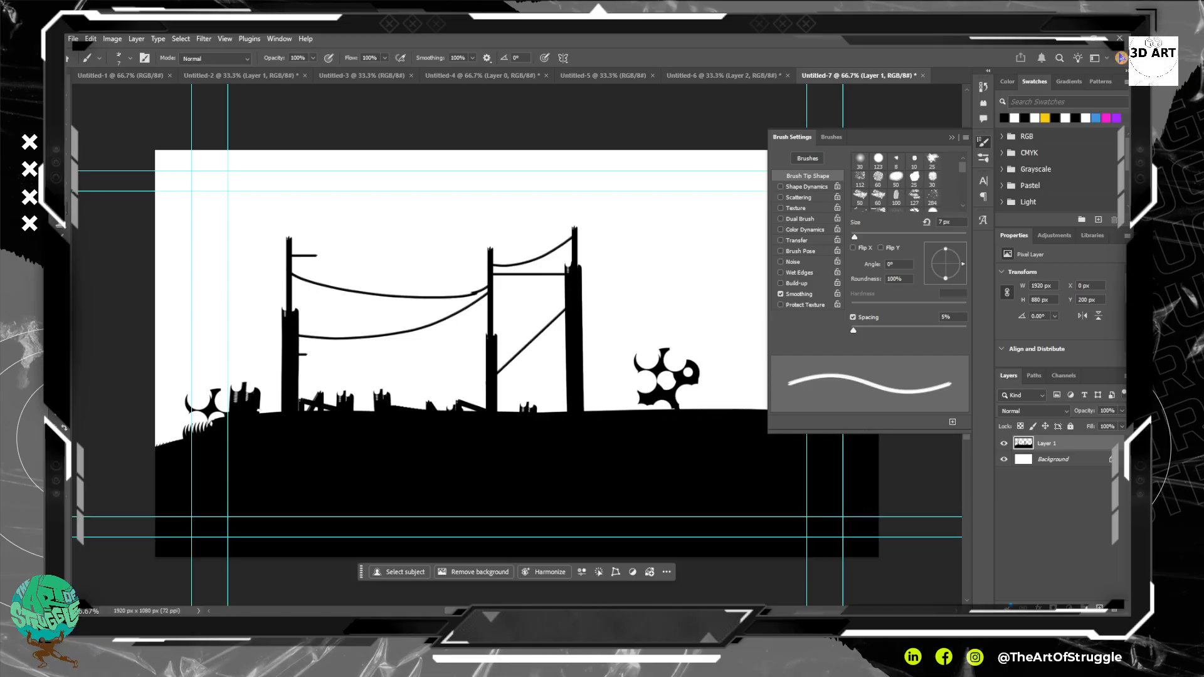
shift+click(558, 397)
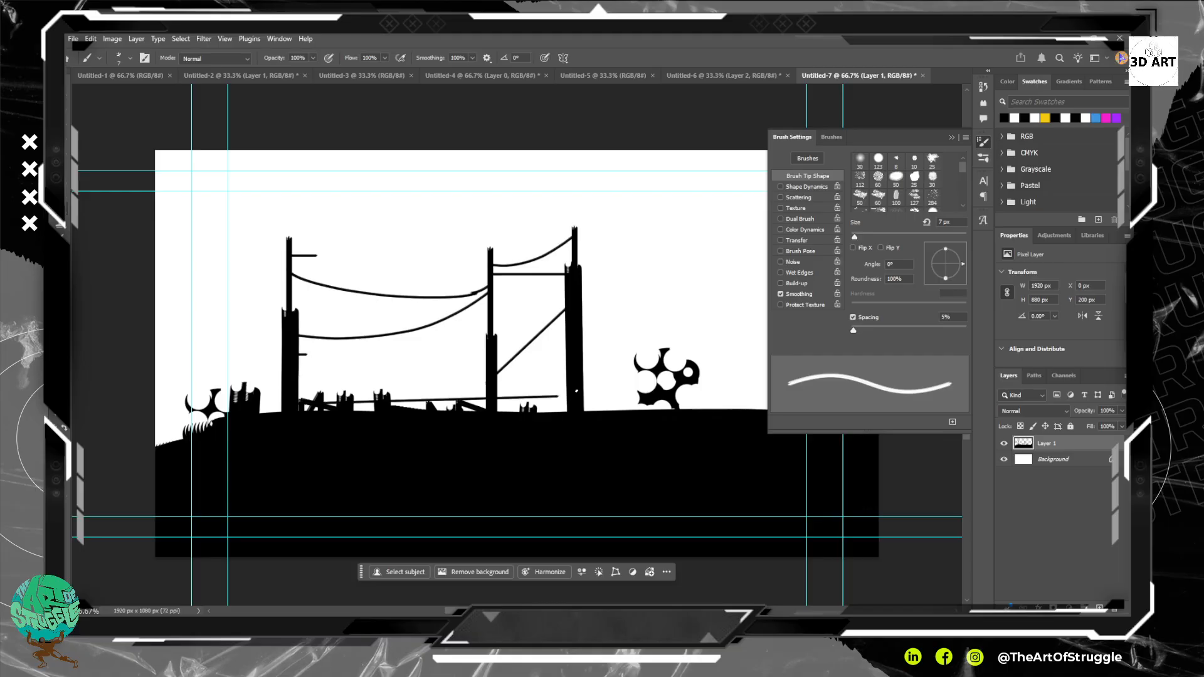
drag(599, 353, 394, 357)
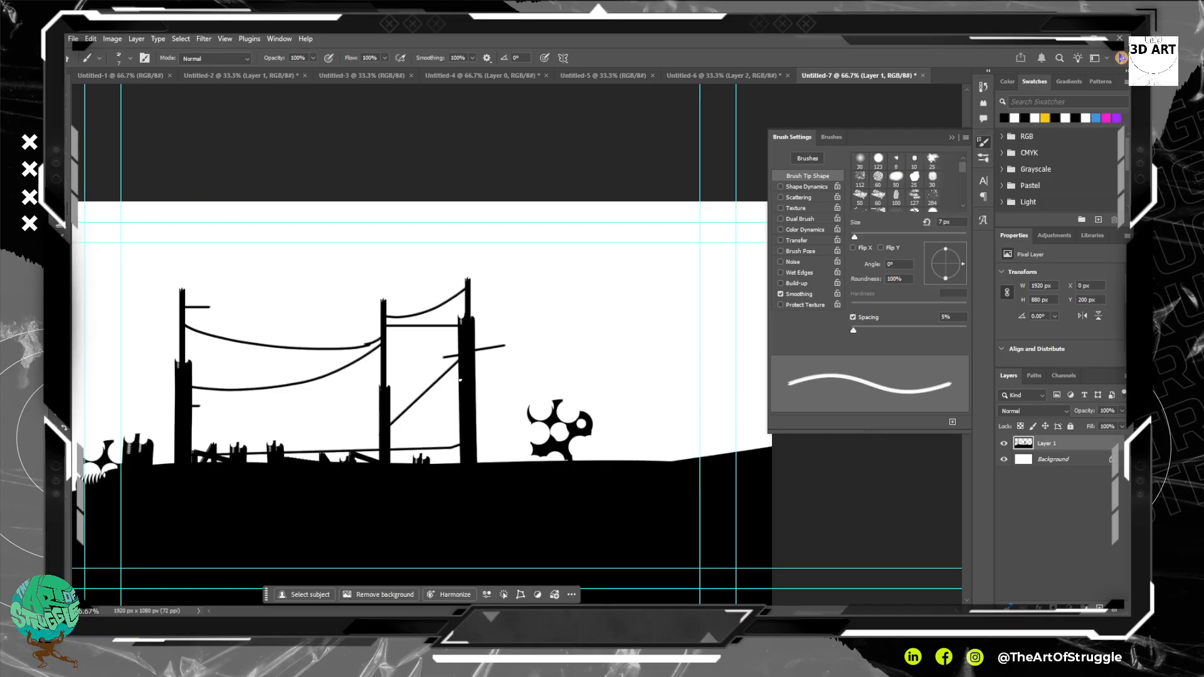
Switch to the Eraser with the custom tip, reduce it to 80 px and try erasing notches in the tallest bar's edge.
key(e)
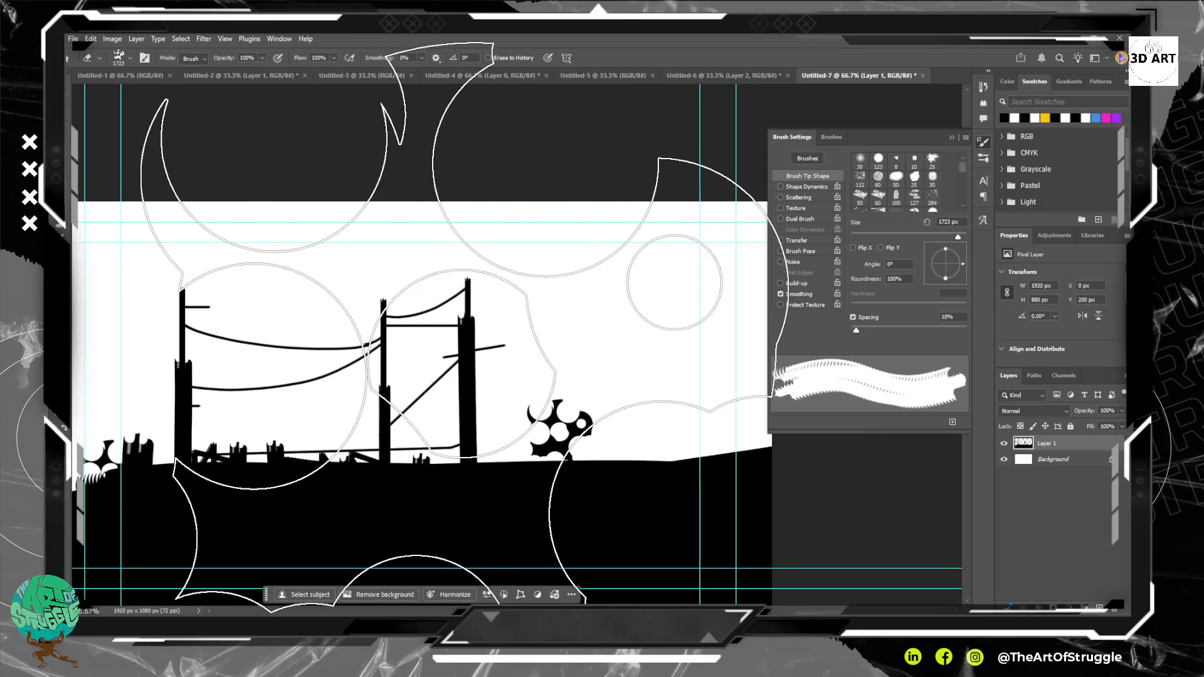
key([)
key([)
key([)
key([)
key([)
key([)
key([)
key([)
key([)
key([)
key([)
key([)
key([)
key([)
key([)
key([)
key([)
key([)
key([)
key([)
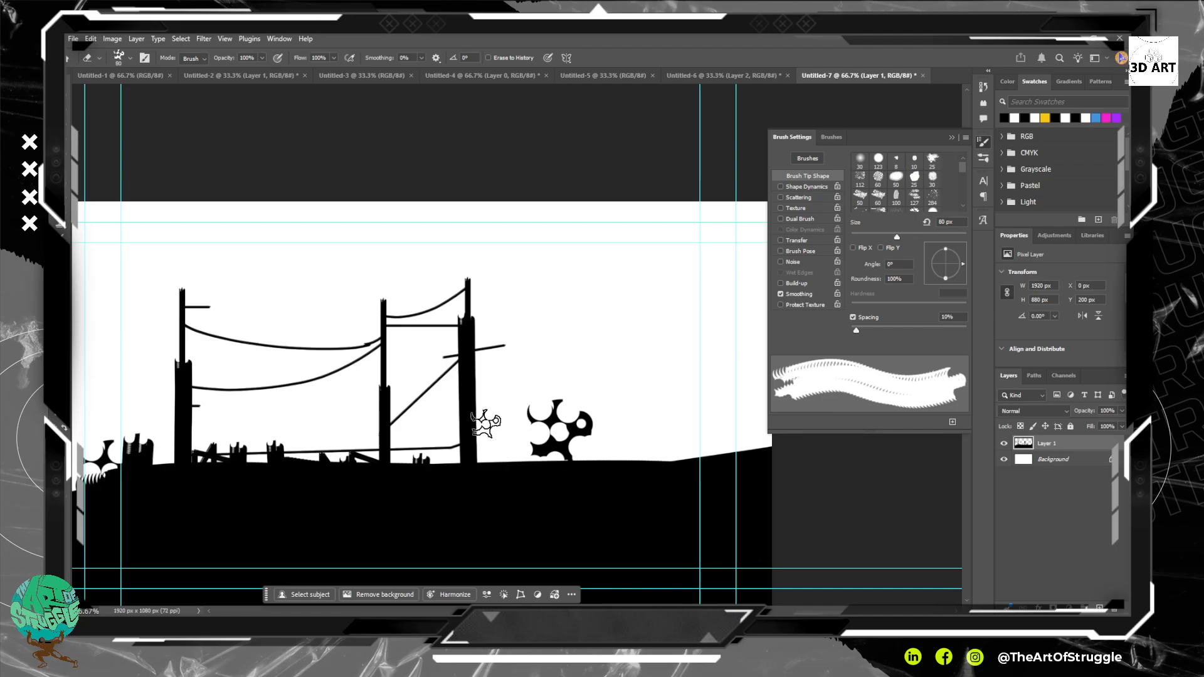
click(484, 423)
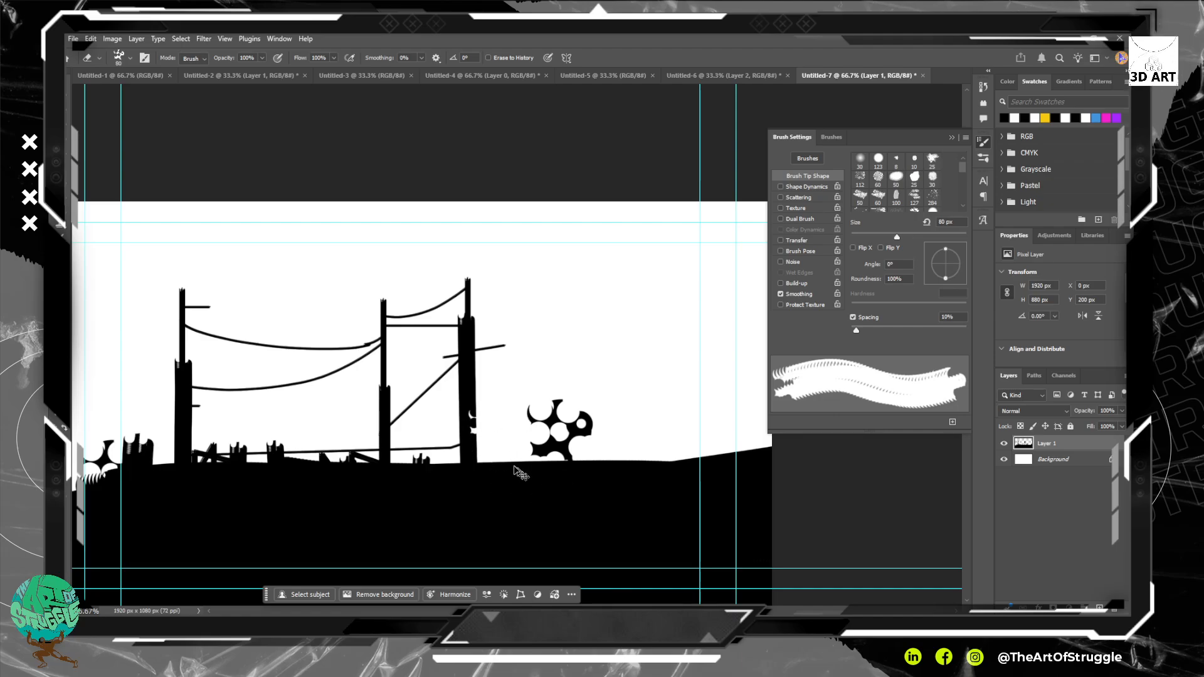
click(478, 367)
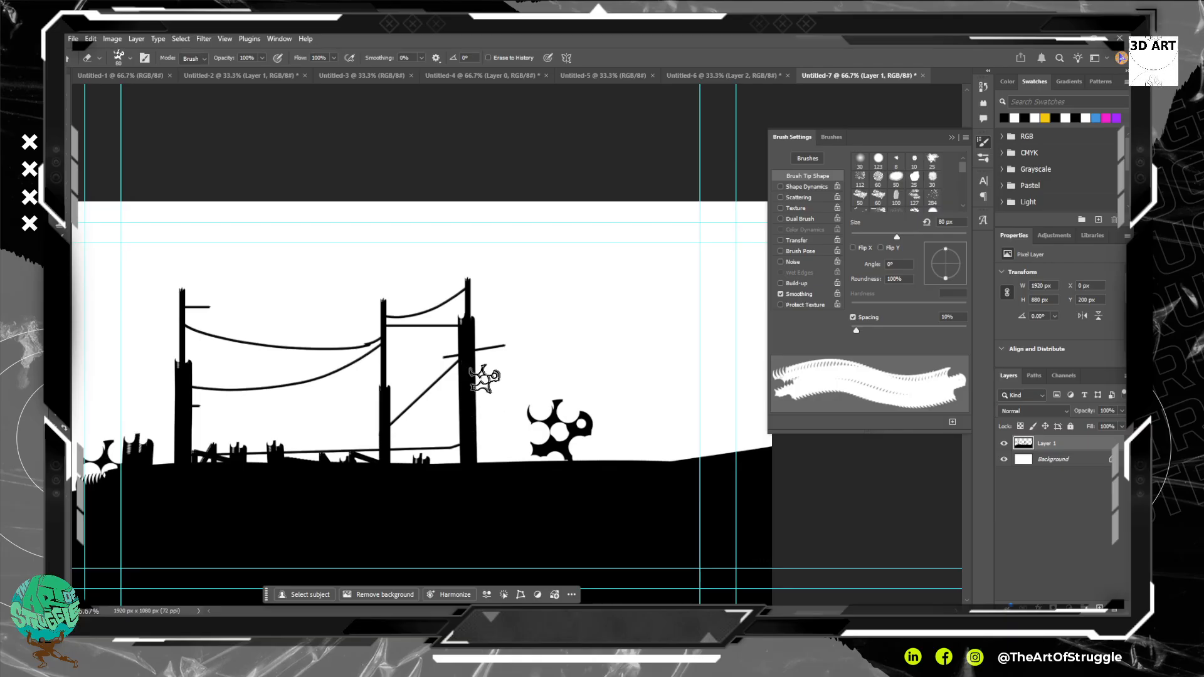
Reduce the eraser size to 20 px and erase small marks in the upper part of the tallest bar, undoing the extra one.
key(bracketright)
key(bracketright)
key(bracketright)
key(bracketright)
key(bracketleft)
key(bracketleft)
key(bracketleft)
key(bracketleft)
key(bracketleft)
key(bracketleft)
key(bracketleft)
key(bracketleft)
key(bracketleft)
key(bracketleft)
key(bracketleft)
key(bracketleft)
key(bracketleft)
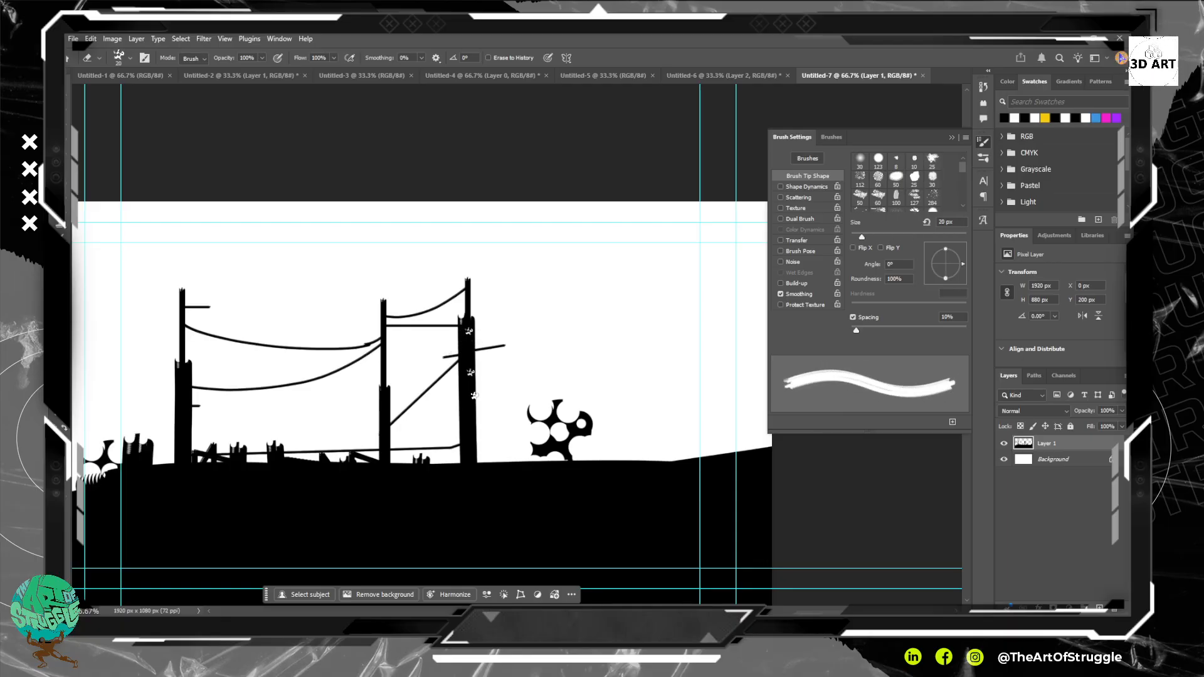
drag(469, 327, 482, 462)
key(ctrl+z)
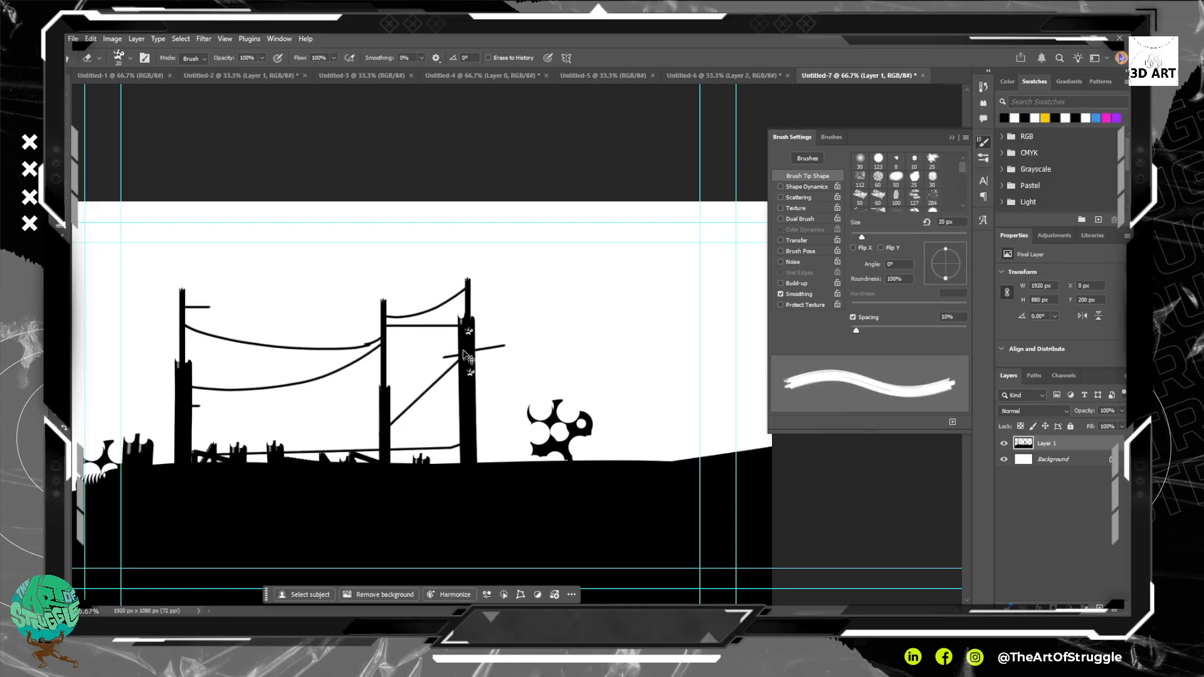
Reduce the eraser size to 9 px and erase zigzag marks down the upper part of the tallest bar, undoing stray strokes.
key(bracketleft)
key(bracketleft)
drag(469, 323, 469, 495)
key(ctrl+z)
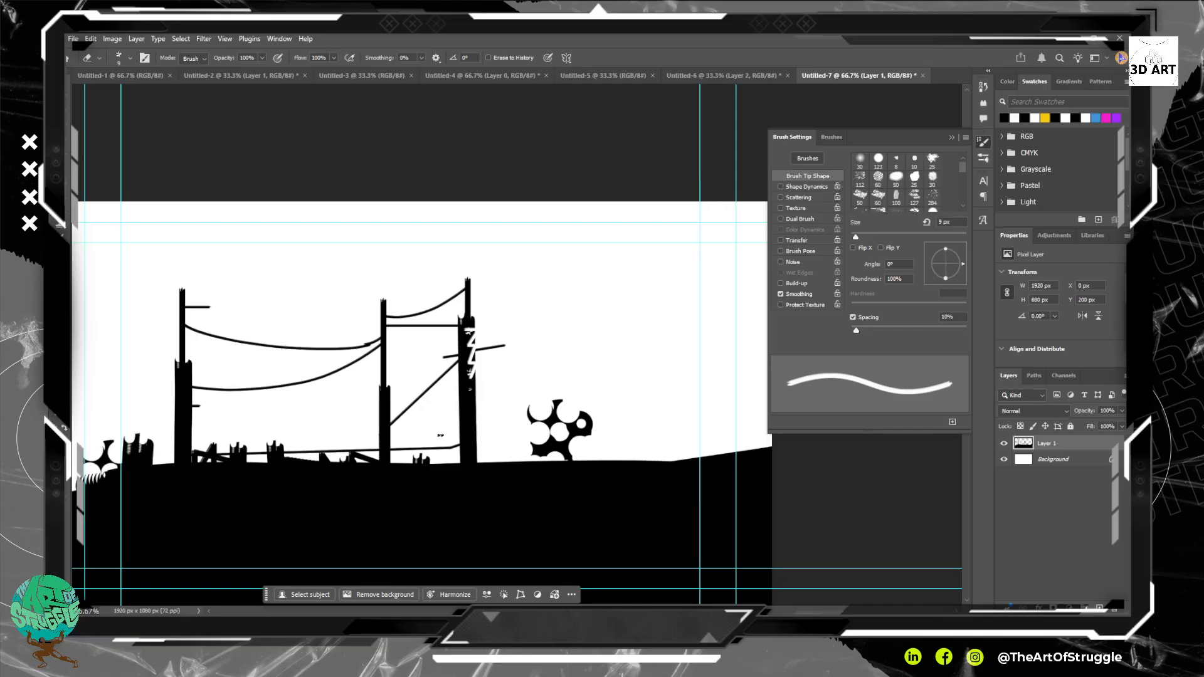
drag(392, 391, 438, 376)
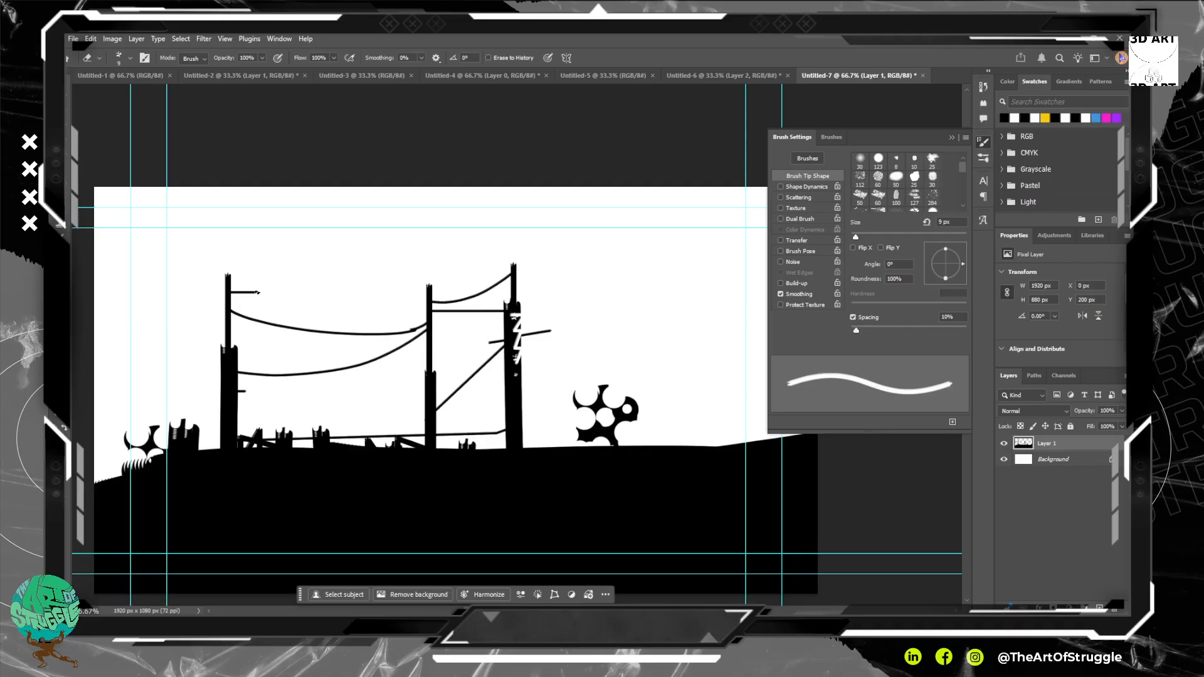
key(ctrl+z)
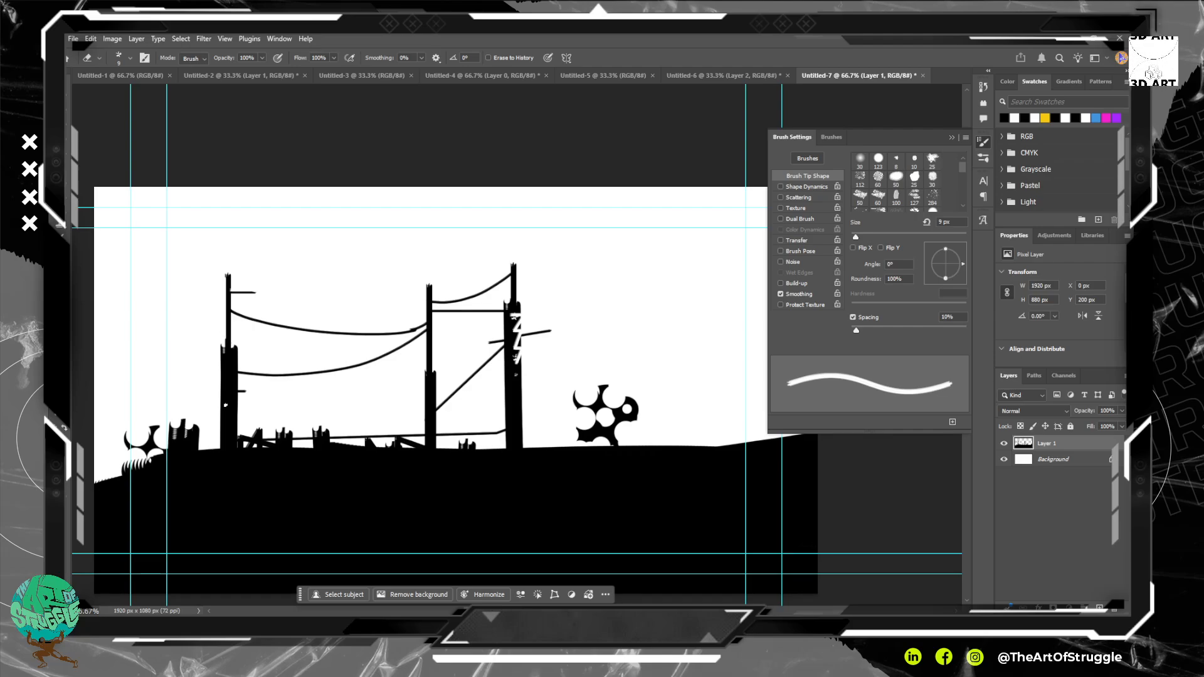
Switch to the Brush, enlarge it to 15 px and paint branch-like strokes on the first pole and spikes around the middle pole's base.
key(b)
drag(220, 401, 210, 378)
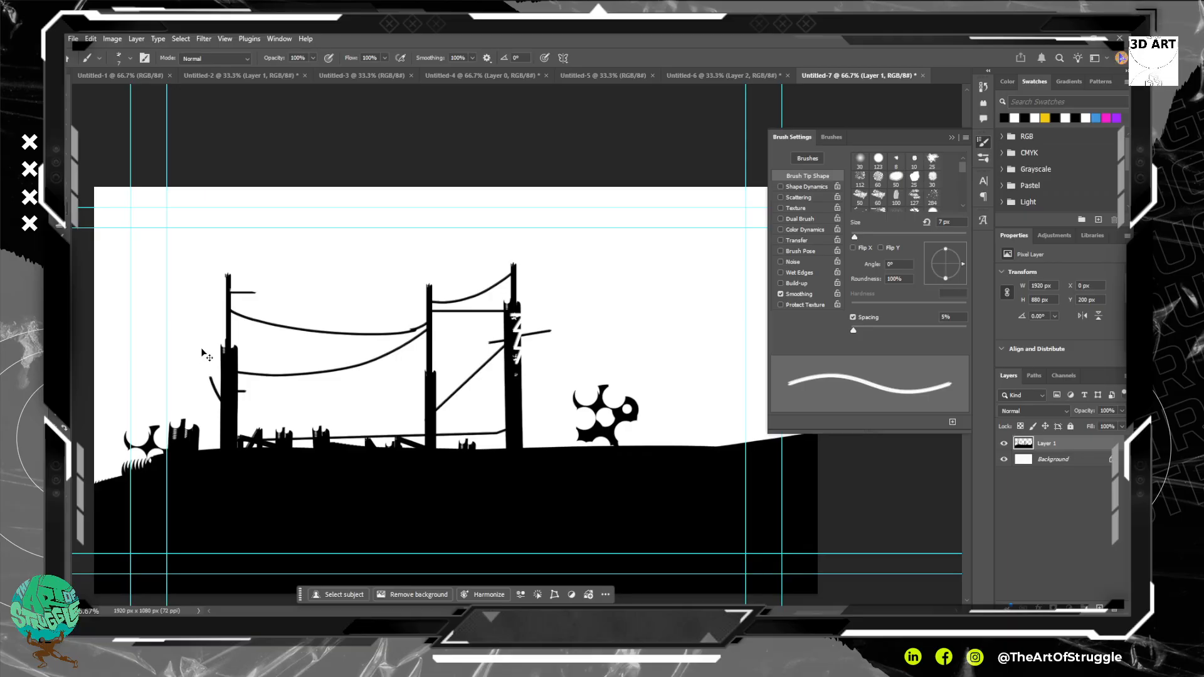
key(bracketright)
key(bracketright)
key(bracketright)
key(bracketright)
key(bracketright)
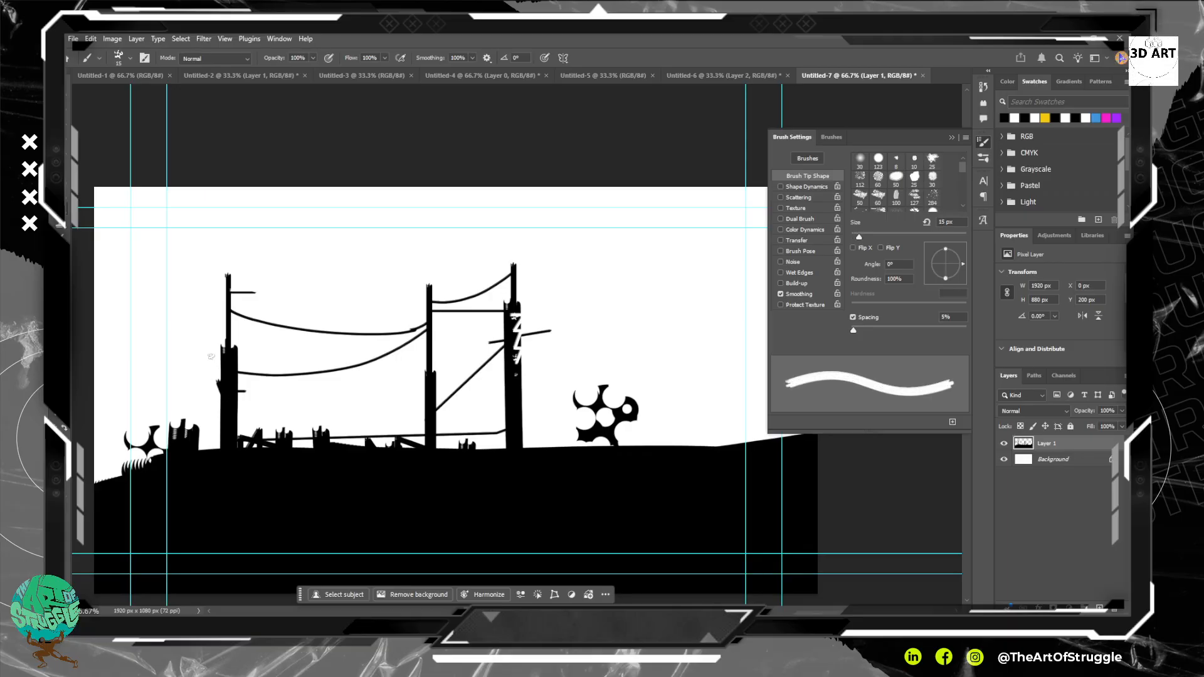
drag(237, 414, 250, 404)
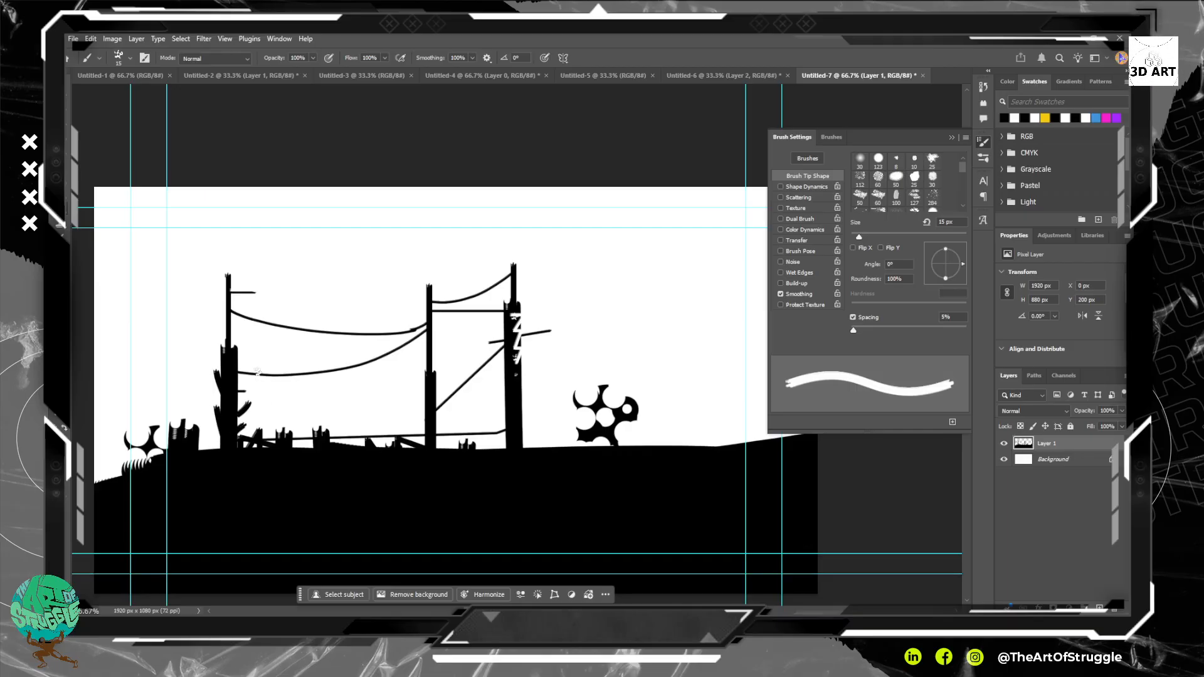
mouse_move(428, 449)
mouse_down()
mouse_move(408, 396)
mouse_move(435, 455)
mouse_move(445, 423)
mouse_up()
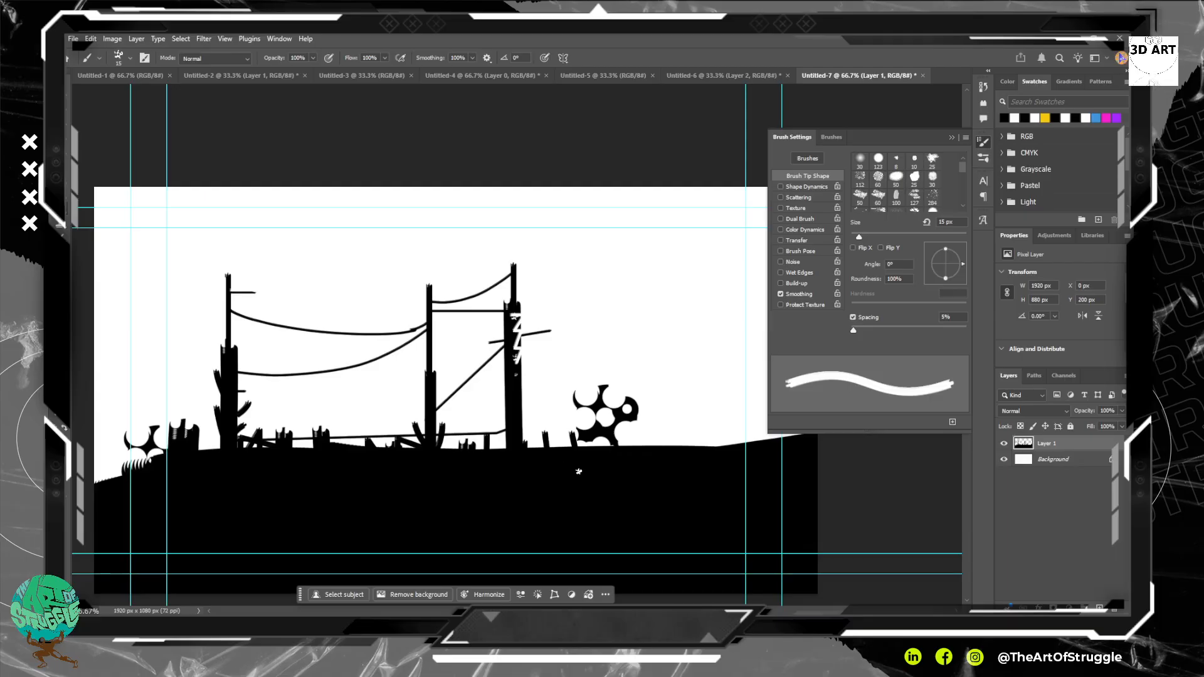
Paint two triangular braced frames on the horizon, one through the stamped abstract shape and a taller one beyond it.
mouse_move(696, 446)
mouse_down()
mouse_move(696, 367)
mouse_move(721, 332)
mouse_up()
mouse_move(635, 442)
mouse_down()
mouse_move(721, 332)
mouse_move(606, 370)
mouse_up()
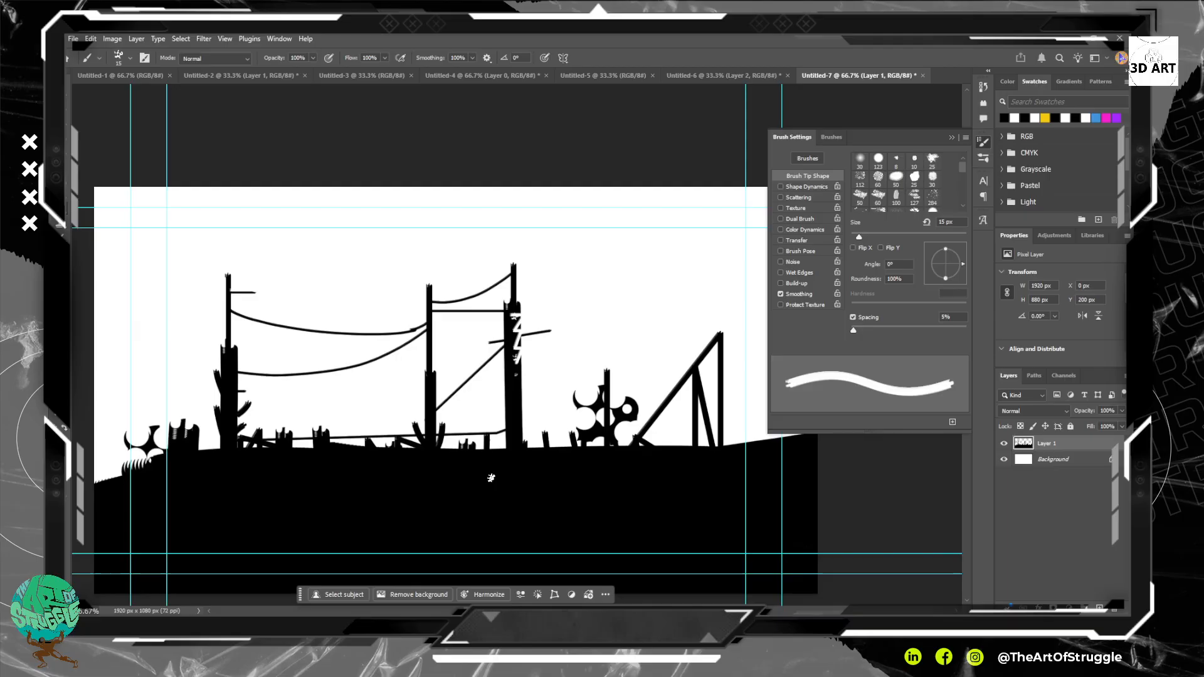
drag(549, 446, 606, 370)
Switch to the Eraser and enlarge its custom tip for erasing lines in the black ground.
mouse_move(283, 395)
mouse_down()
mouse_move(653, 298)
mouse_move(244, 323)
mouse_up()
key(e)
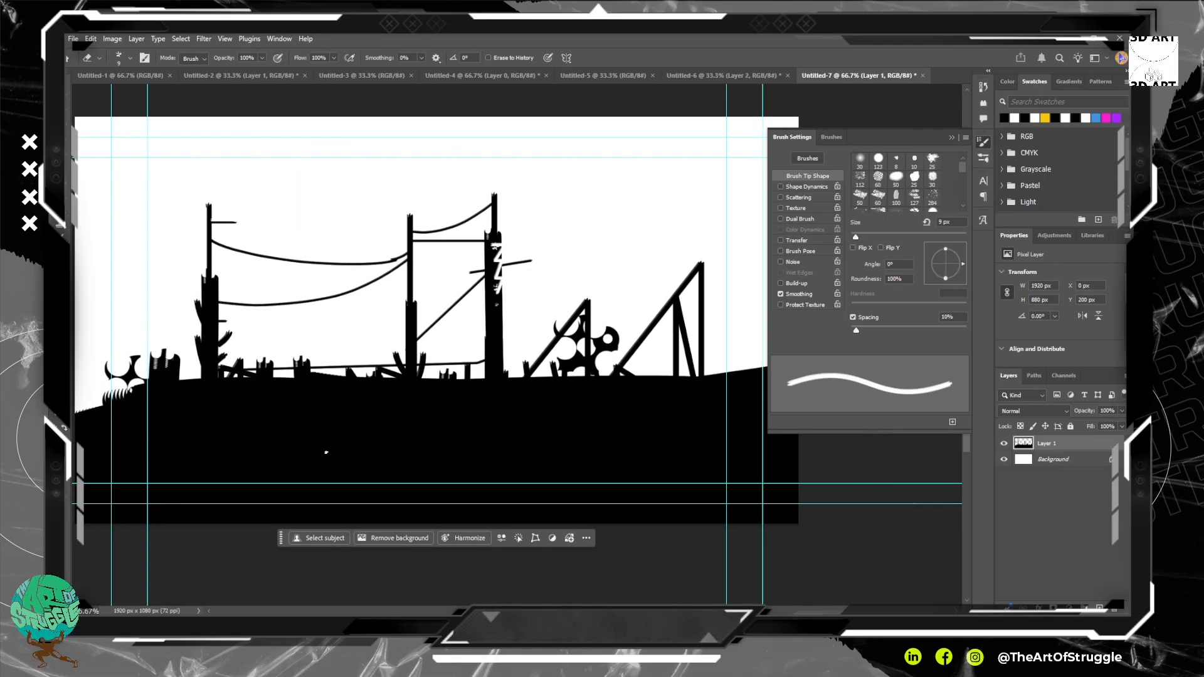
key(bracketright)
key(bracketright)
key(bracketright)
key(bracketright)
key(bracketright)
key(bracketright)
key(bracketright)
key(bracketright)
key(bracketright)
key(bracketright)
key(bracketright)
key(bracketleft)
key(bracketleft)
Try erasing two curved lines from the tallest pole's base down across the ground, undoing each one.
mouse_move(478, 385)
mouse_down()
mouse_move(456, 450)
mouse_move(284, 535)
mouse_up()
key(ctrl+z)
mouse_move(495, 381)
mouse_down()
mouse_move(375, 476)
mouse_move(176, 532)
mouse_up()
key(ctrl+z)
Reduce the eraser to 20 px and erase four winding path lines from the horizon down through the black ground.
key(bracketleft)
key(bracketleft)
key(bracketleft)
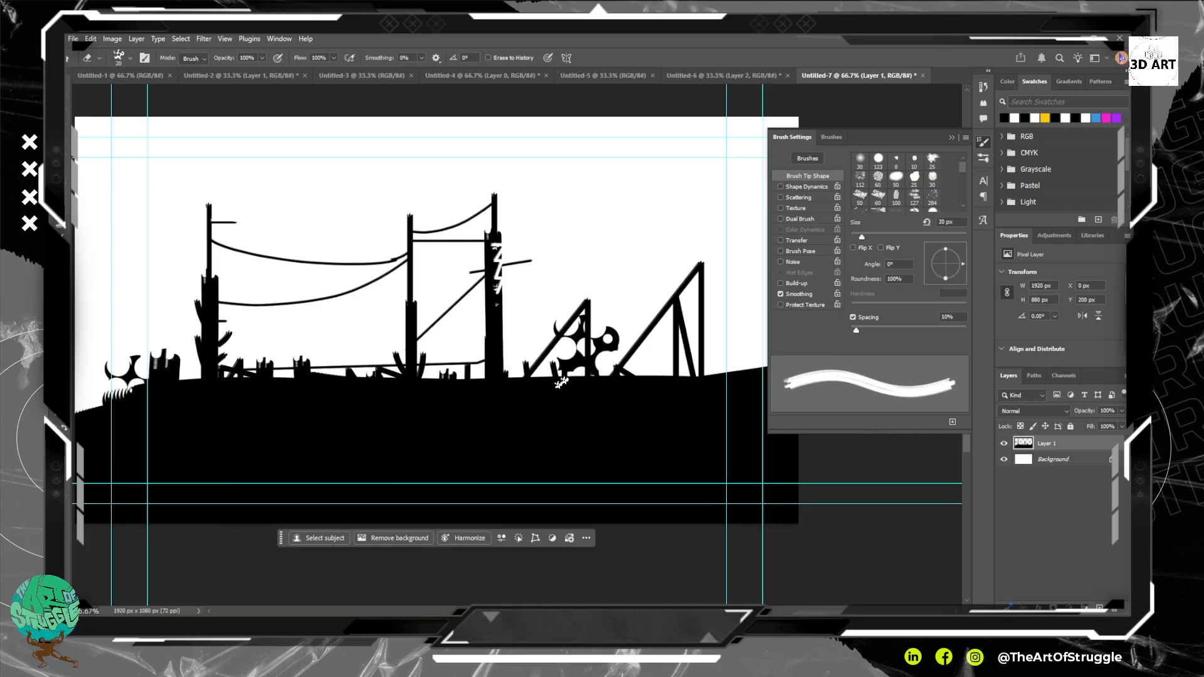
mouse_move(565, 380)
mouse_down()
mouse_move(337, 468)
mouse_move(251, 524)
mouse_up()
mouse_move(613, 384)
mouse_down()
mouse_move(604, 421)
mouse_move(499, 524)
mouse_up()
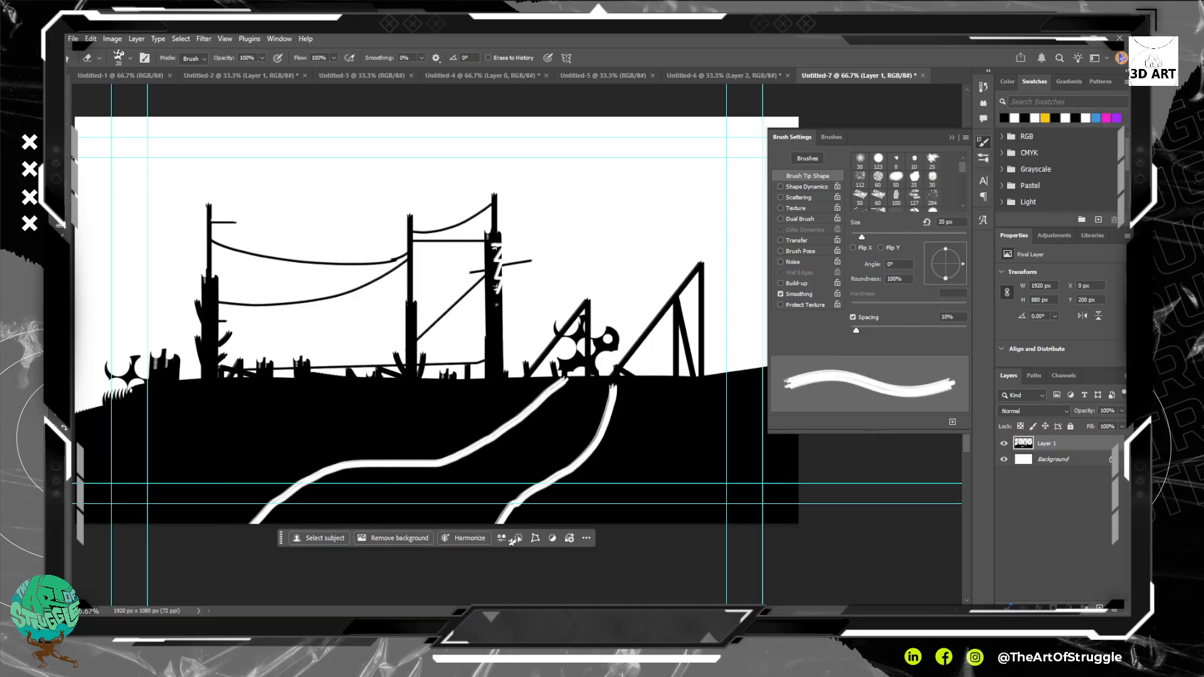
mouse_move(344, 378)
mouse_down()
mouse_move(150, 478)
mouse_move(99, 530)
mouse_up()
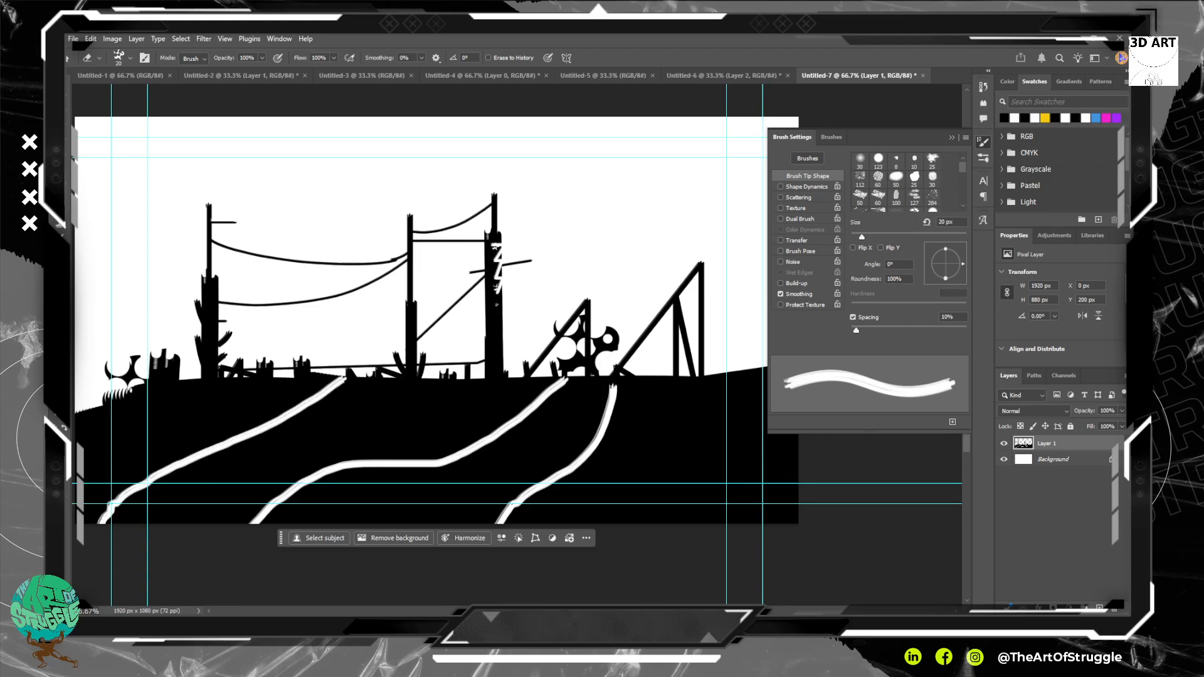
mouse_move(560, 381)
mouse_down()
mouse_move(499, 415)
mouse_move(219, 414)
mouse_move(77, 462)
mouse_up()
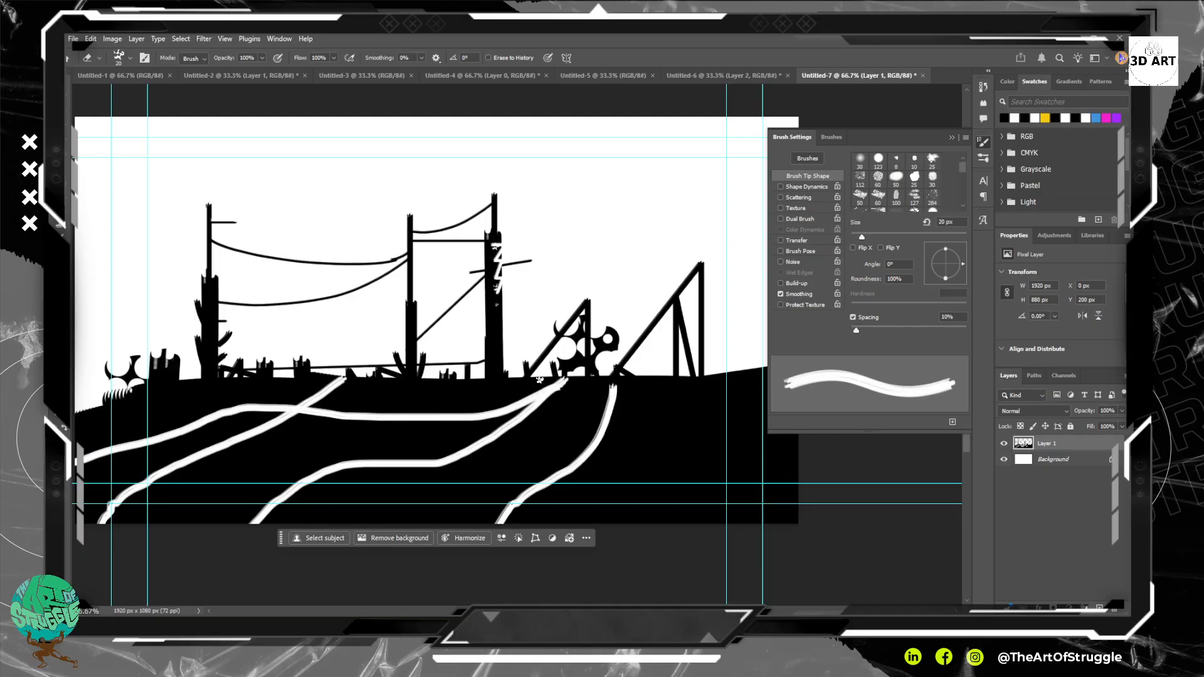
Switch to the Brush with the custom tip, enlarge it to 90 px and paint black over parts of the erased path lines.
key(p)
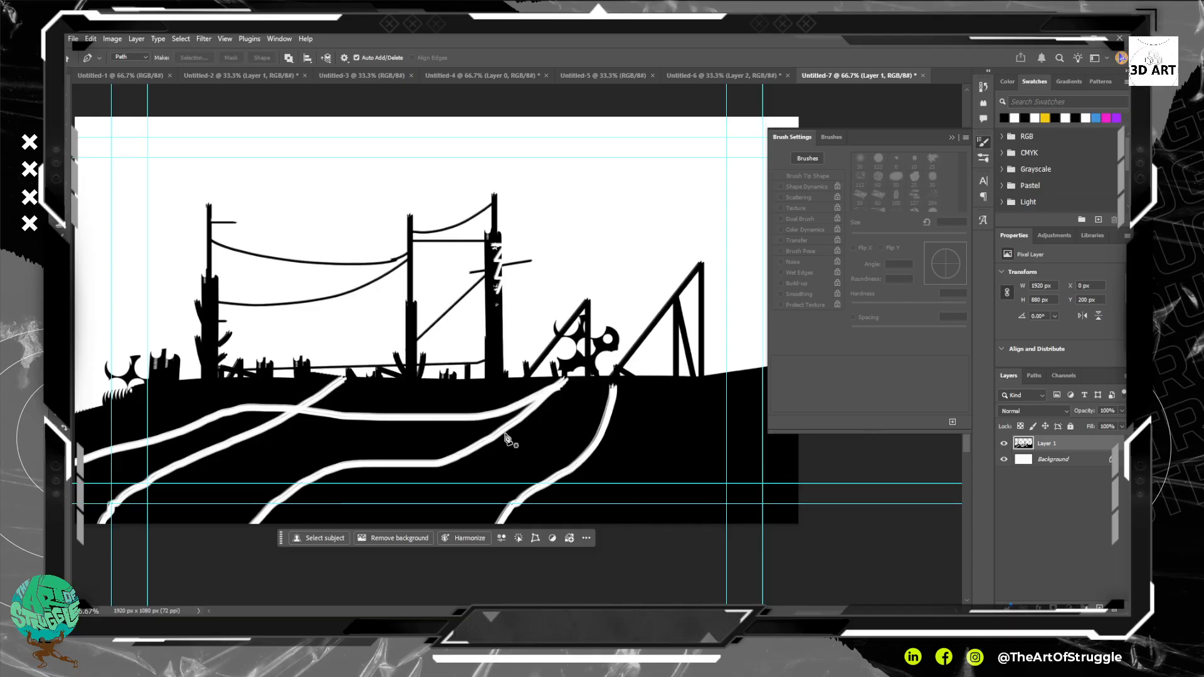
key(b)
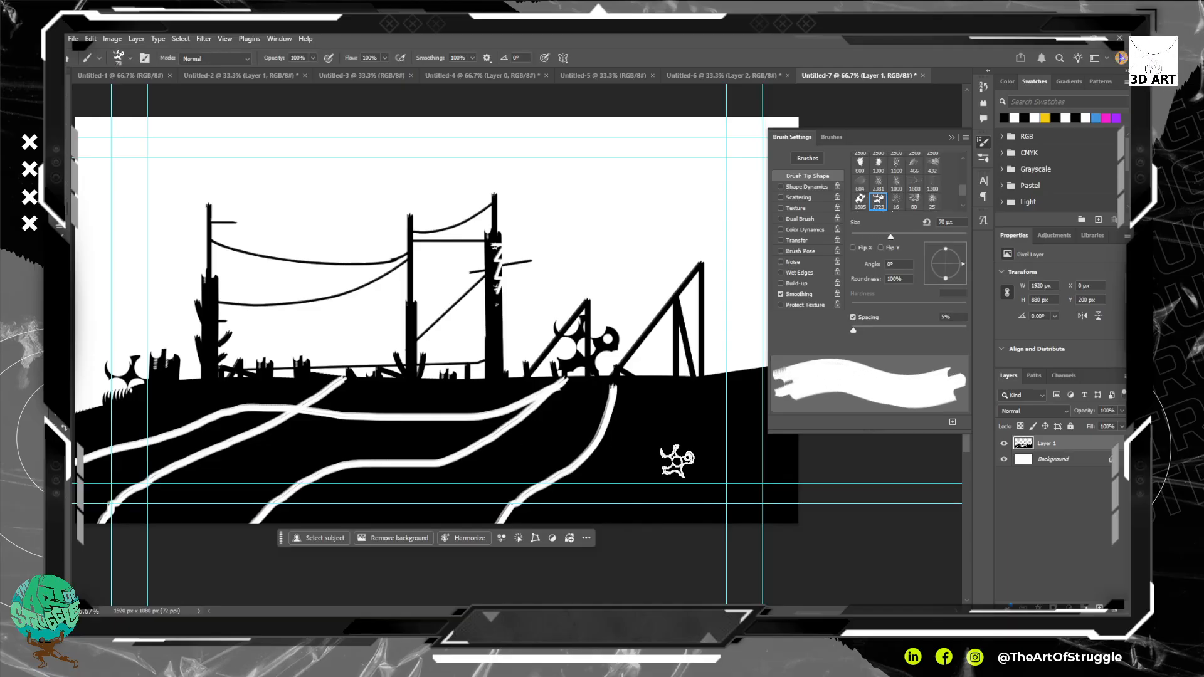
key(bracketright)
key(bracketright)
mouse_move(678, 461)
mouse_down()
mouse_move(409, 493)
mouse_move(206, 498)
mouse_move(302, 462)
mouse_move(605, 452)
mouse_move(349, 443)
mouse_move(173, 458)
mouse_up()
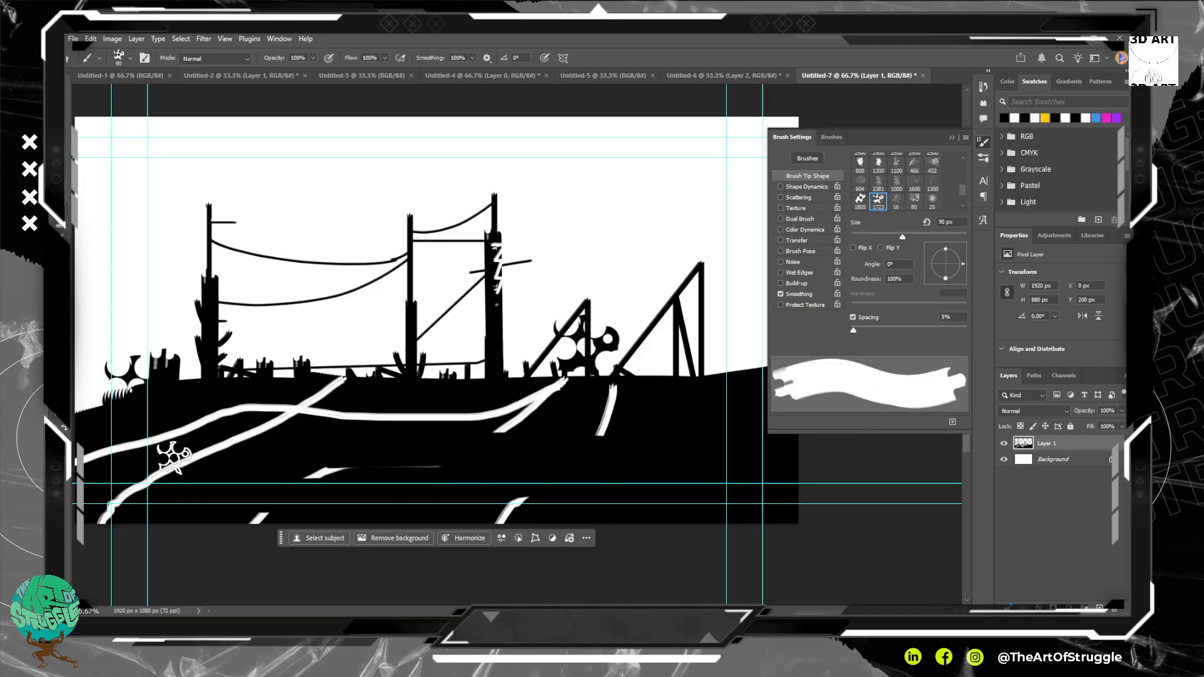
mouse_move(282, 436)
mouse_down()
mouse_move(474, 437)
mouse_move(199, 453)
mouse_move(363, 495)
mouse_move(905, 478)
mouse_up()
drag(815, 486, 482, 487)
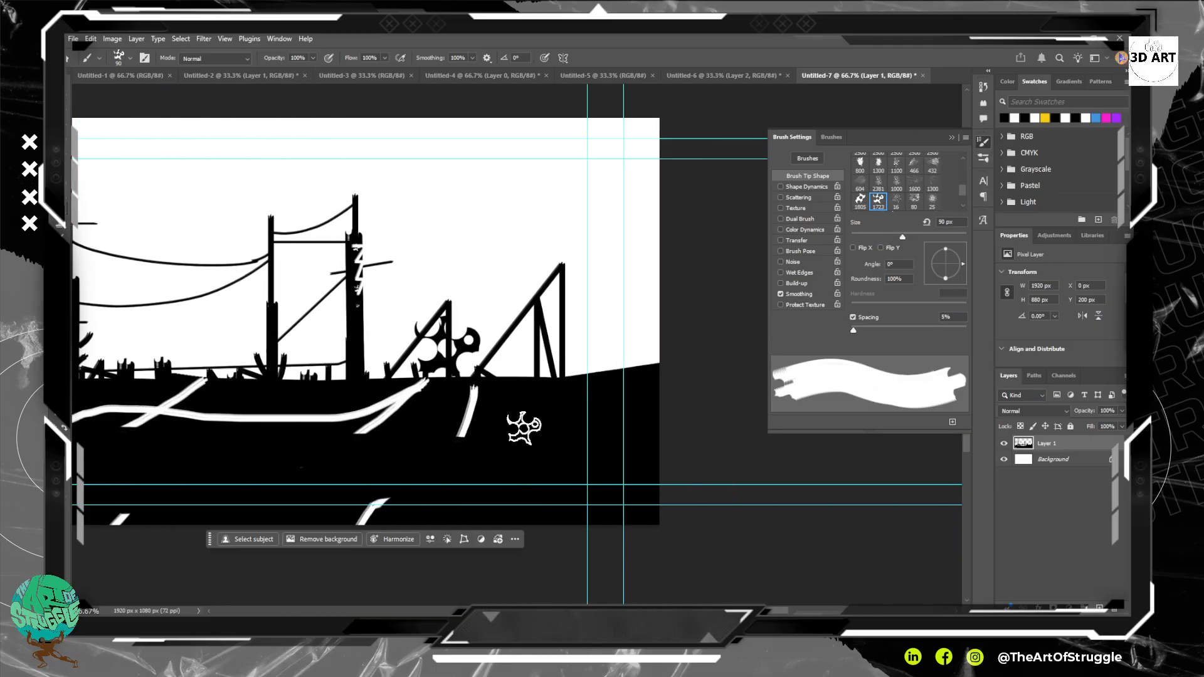
drag(524, 428, 128, 435)
drag(343, 416, 309, 443)
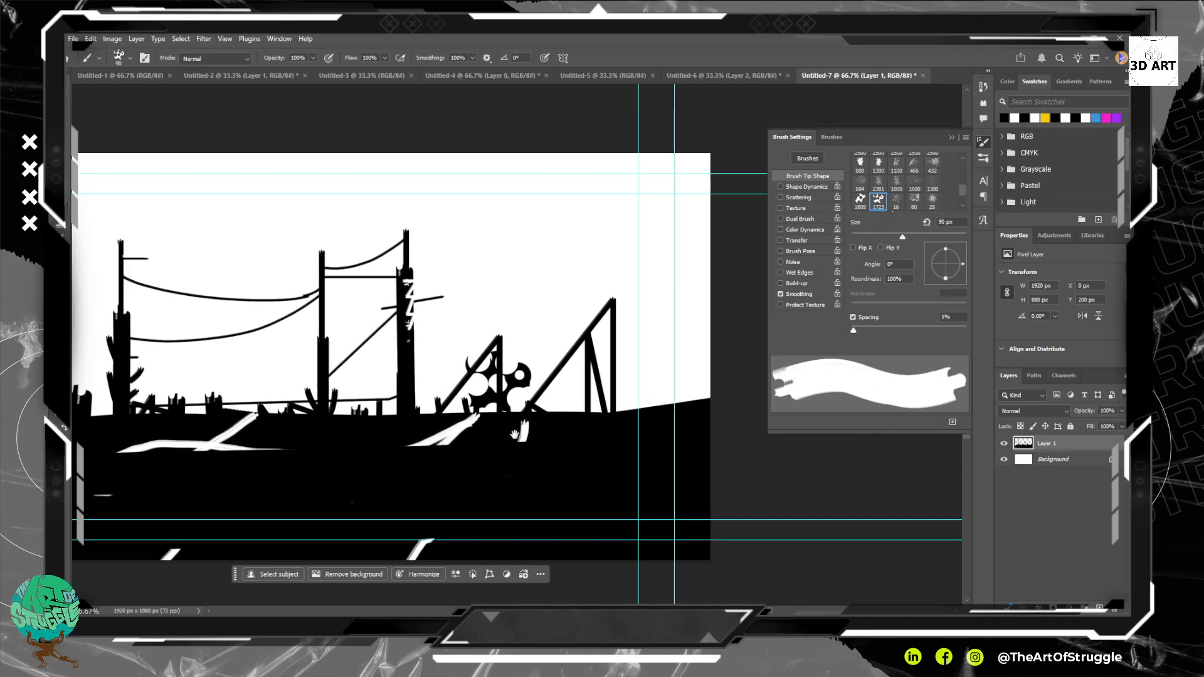
Hide the landscape's Layer 1 and switch to the Untitled-6 document containing the abstract shape.
click(1005, 444)
click(1003, 442)
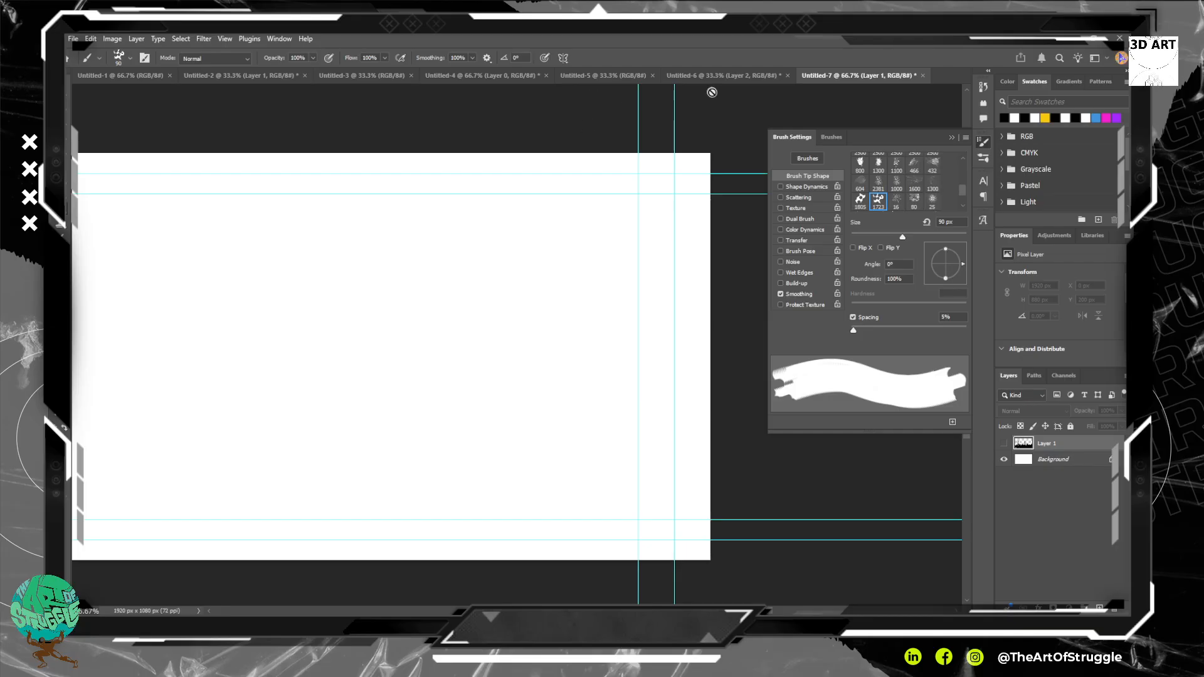
click(723, 76)
Move the black abstract shape up and left to about X 0 px, Y -75 px and hide Layer 2.
key(v)
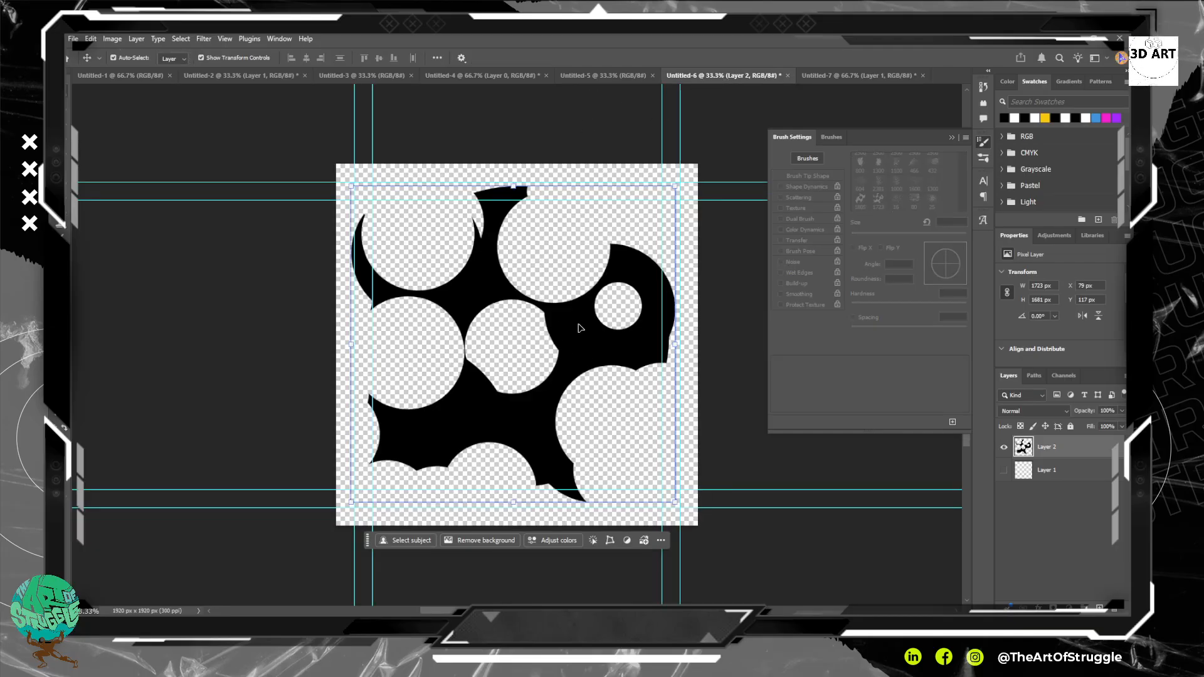
drag(592, 323, 578, 286)
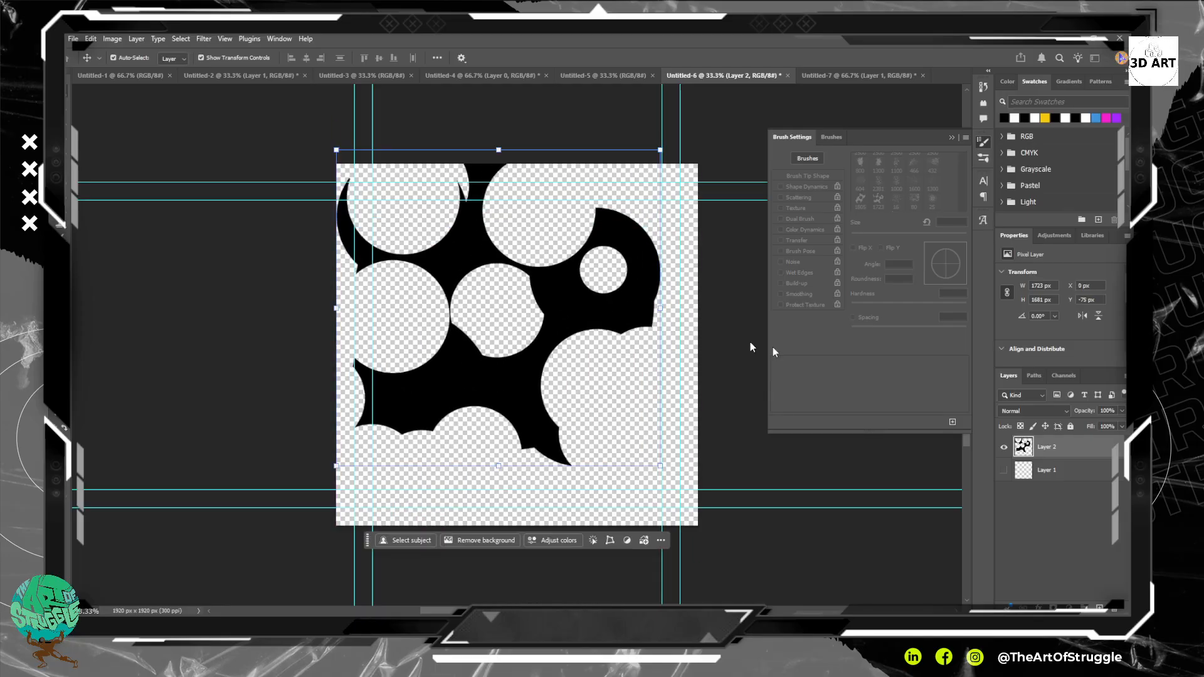
click(1003, 447)
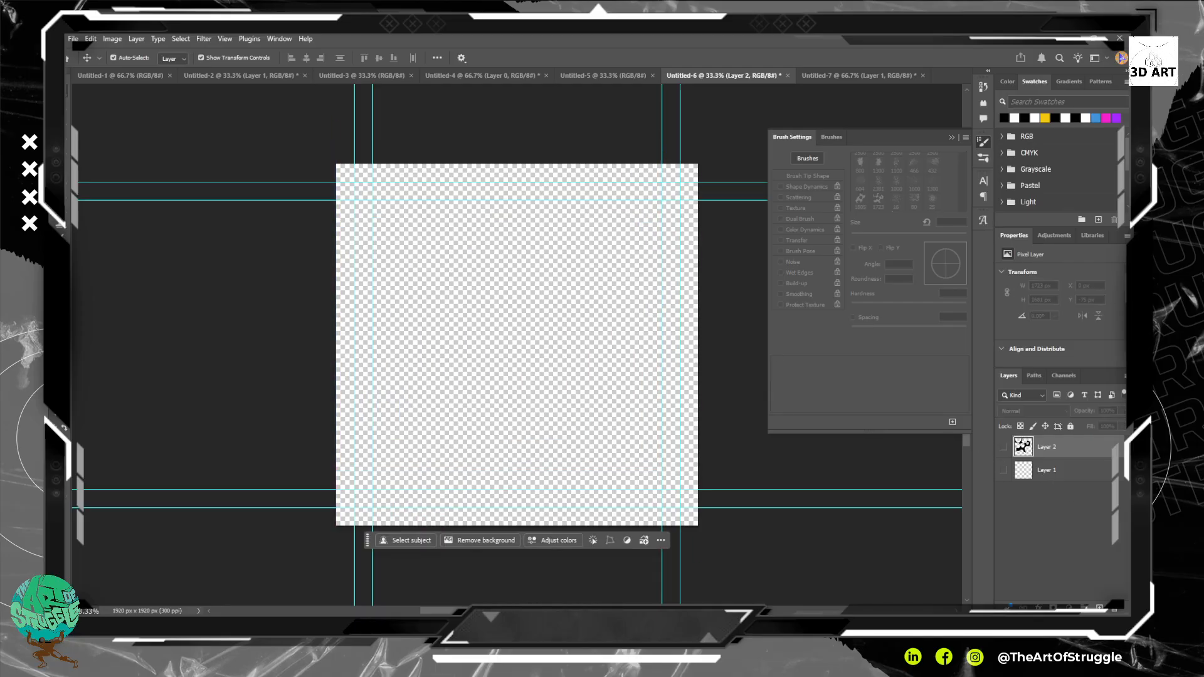
click(1099, 608)
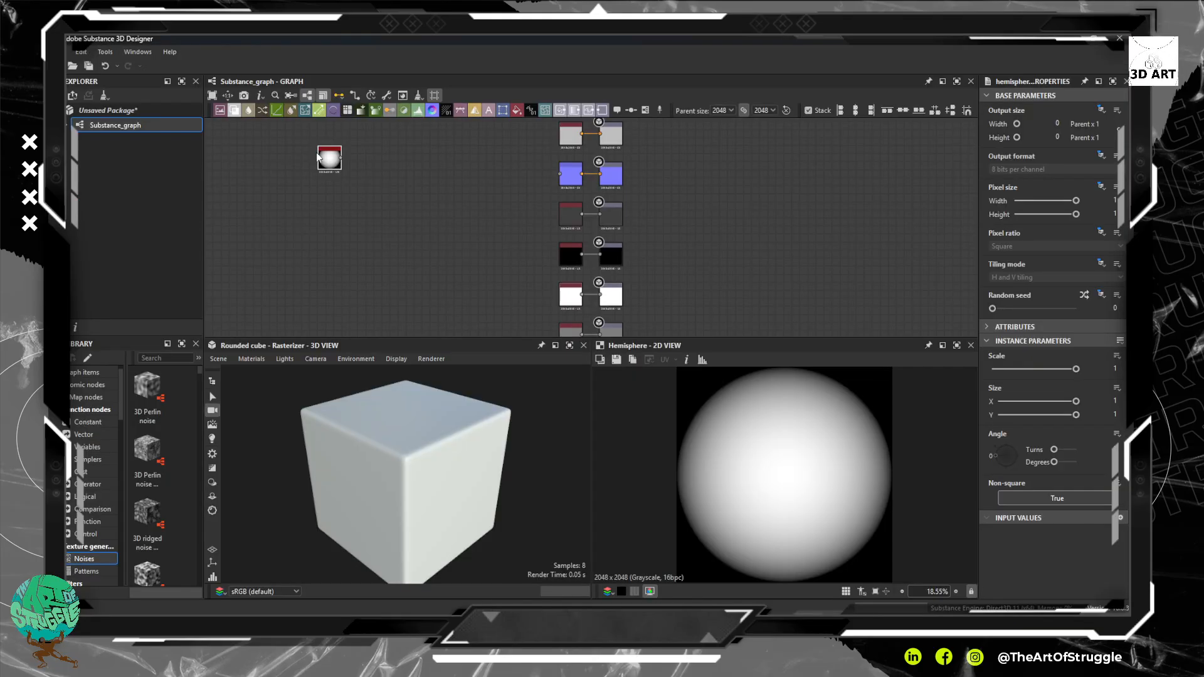
In Substance 3D Designer, examine the Hemisphere node in the graph up close.
drag(330, 167, 266, 227)
drag(340, 190, 323, 236)
drag(256, 130, 306, 188)
drag(409, 141, 433, 136)
scroll(414, 179, up, 5)
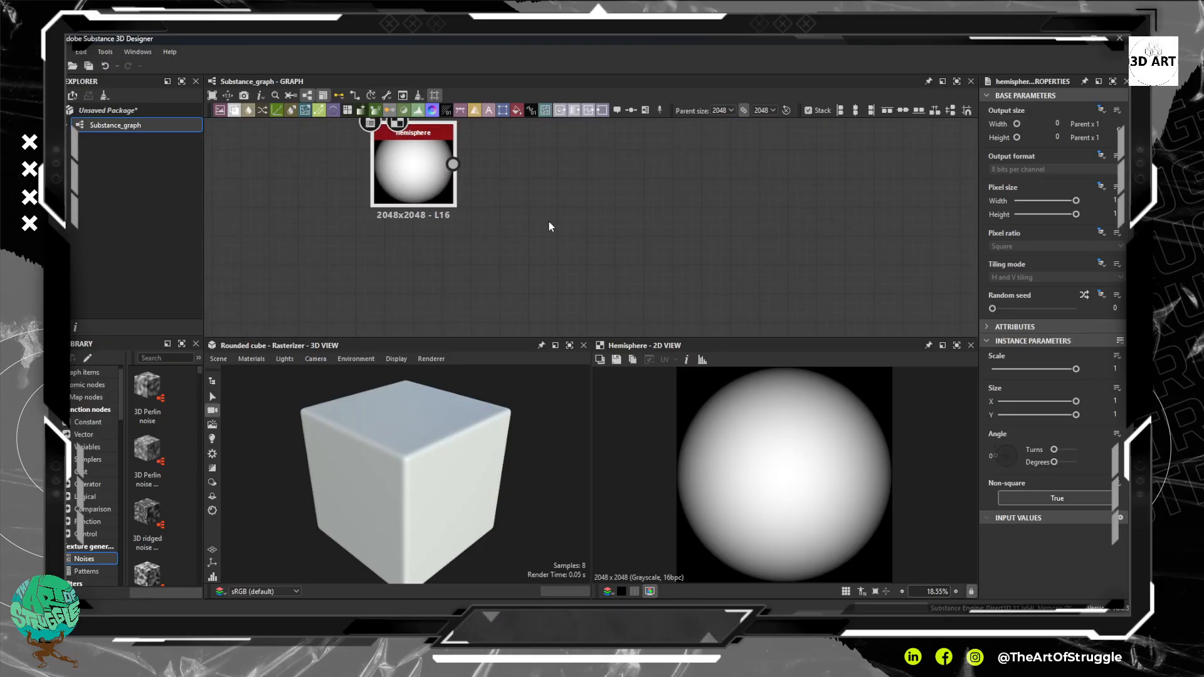
drag(548, 222, 676, 298)
right_click(374, 187)
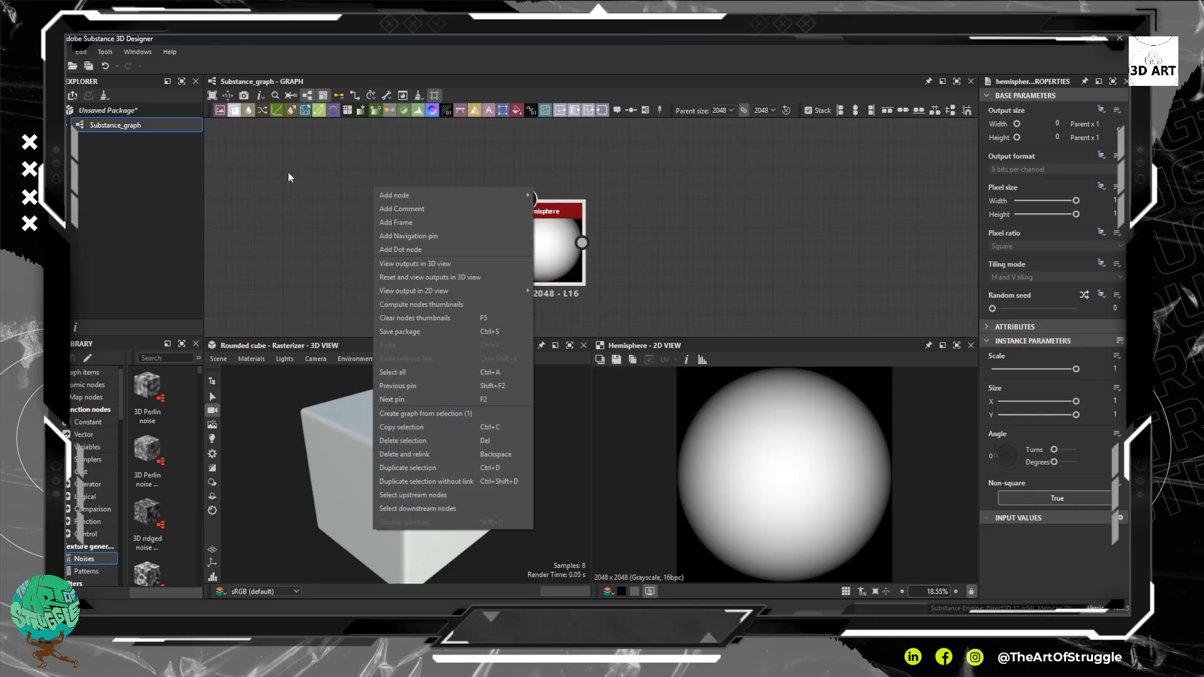
click(288, 171)
key(space)
Examine the output node pairs in the graph, including Roughness, Metallic and Height with their Uniform color inputs.
drag(707, 210, 463, 227)
scroll(463, 227, down, 1)
scroll(544, 213, down, 2)
drag(859, 263, 630, 228)
scroll(630, 228, down, 4)
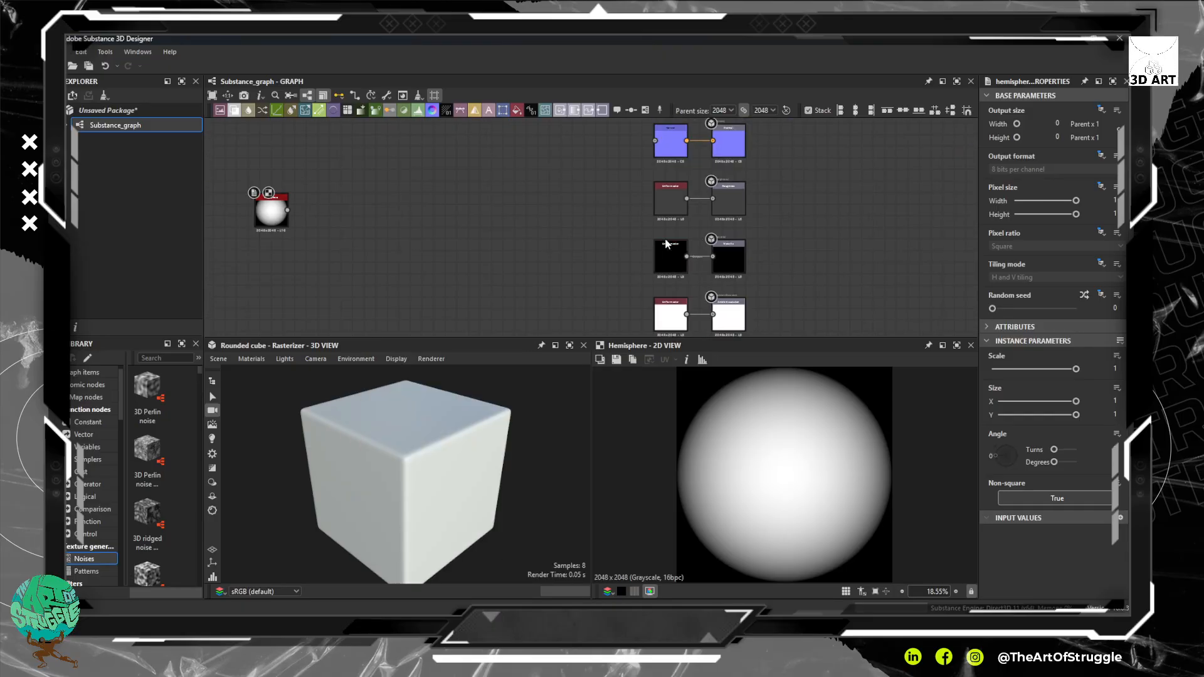
drag(700, 132, 487, 452)
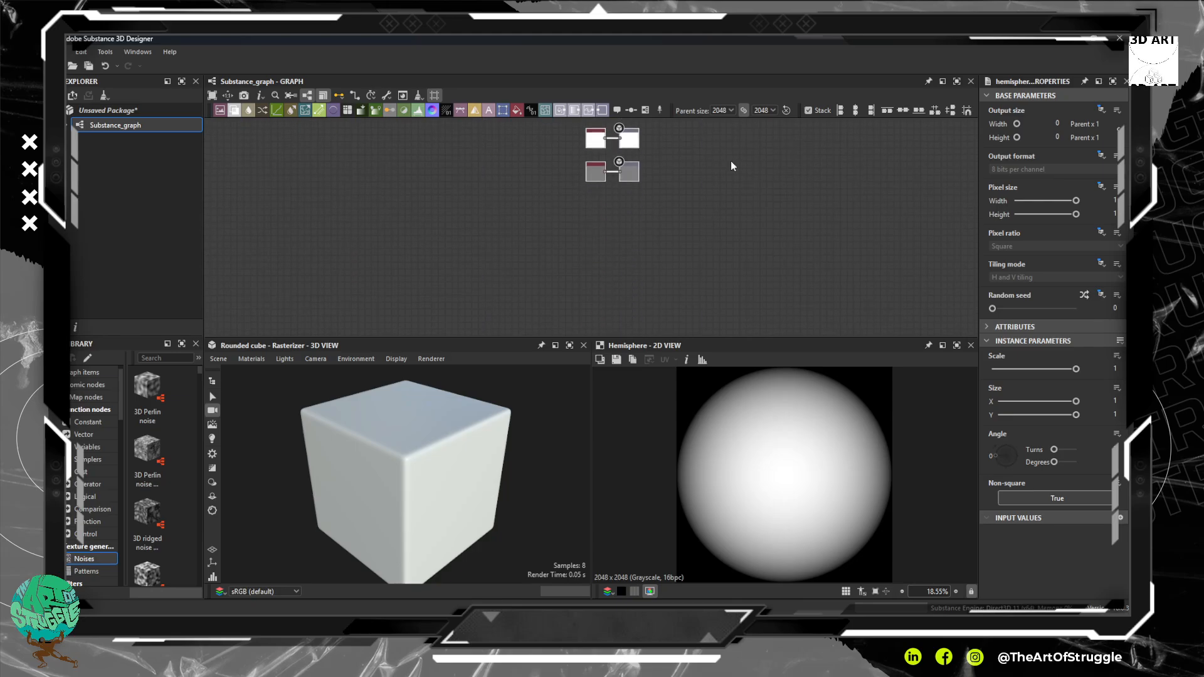
drag(731, 164, 714, 408)
scroll(573, 201, up, 8)
drag(468, 293, 543, 399)
drag(591, 234, 544, 107)
drag(654, 293, 653, 167)
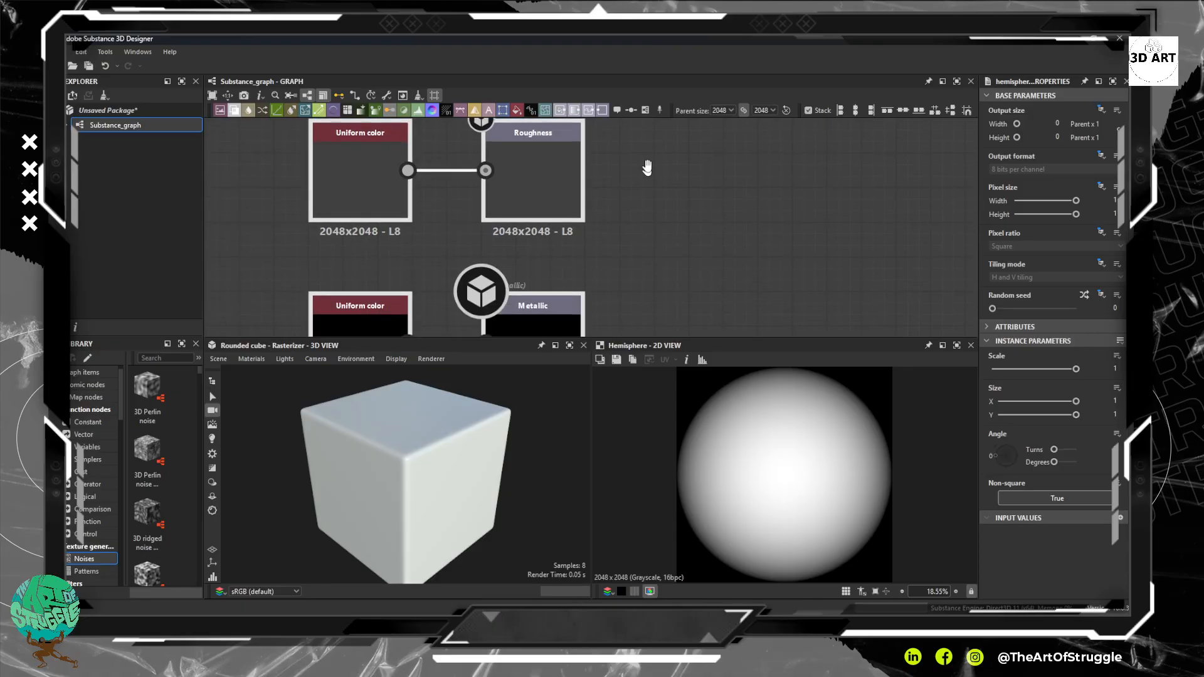
drag(645, 261, 642, 148)
drag(642, 285, 639, 169)
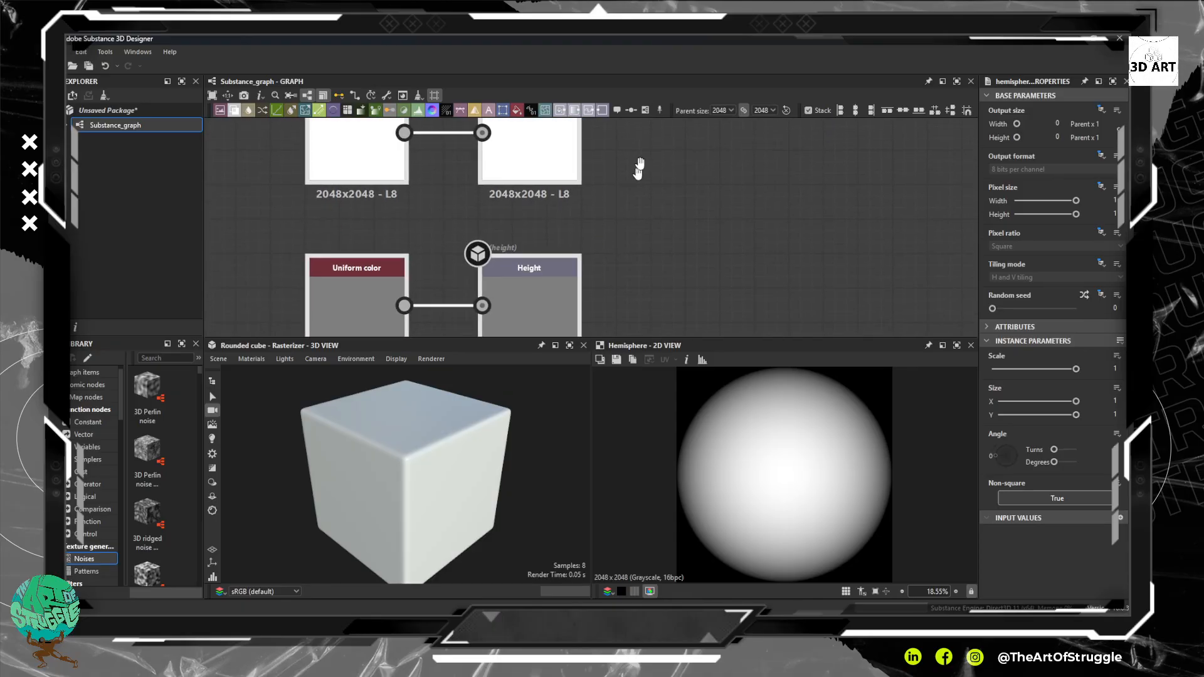
drag(596, 239, 758, 175)
drag(728, 288, 601, 212)
scroll(585, 240, down, 6)
drag(532, 161, 664, 283)
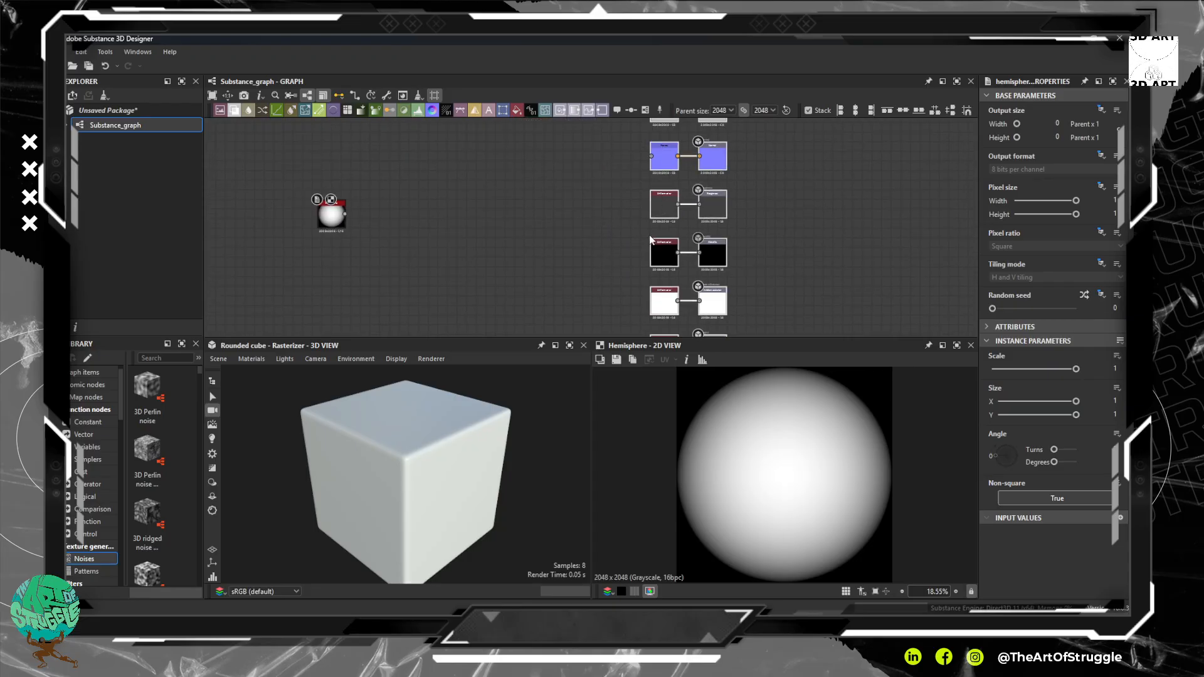
click(367, 280)
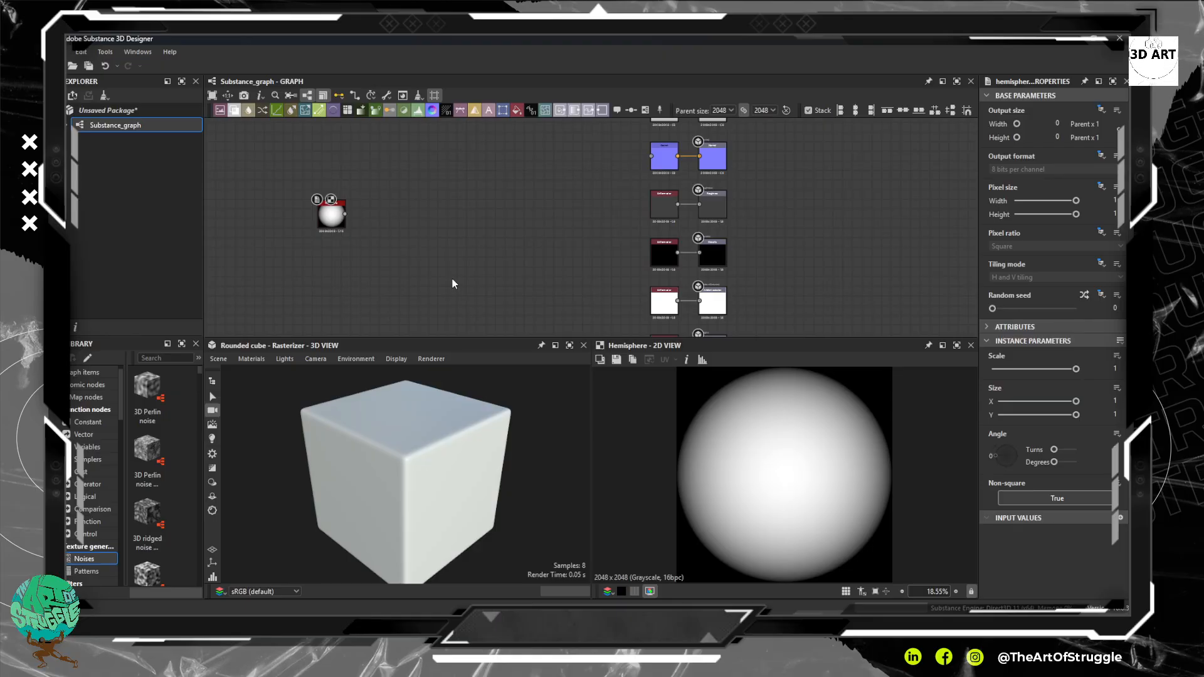
Search the node list for "noise", add a Dirt 1 node beside the Hemisphere node and inspect its texture up close.
right_click(428, 234)
click(355, 242)
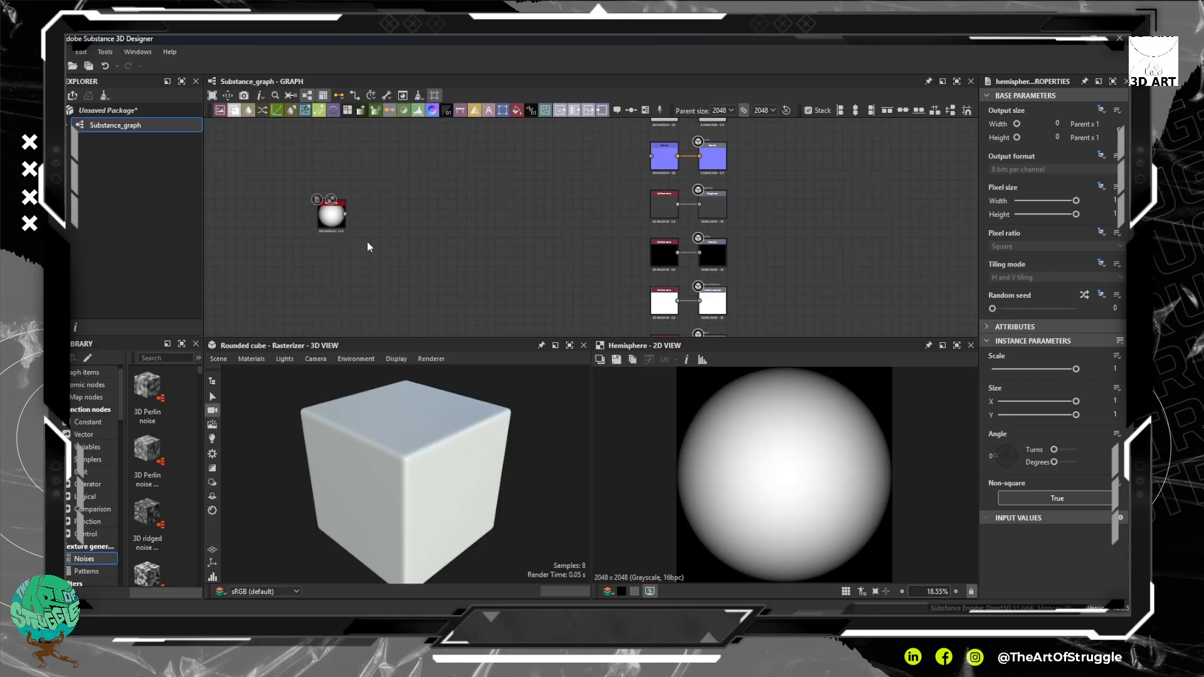
key(space)
text(noise)
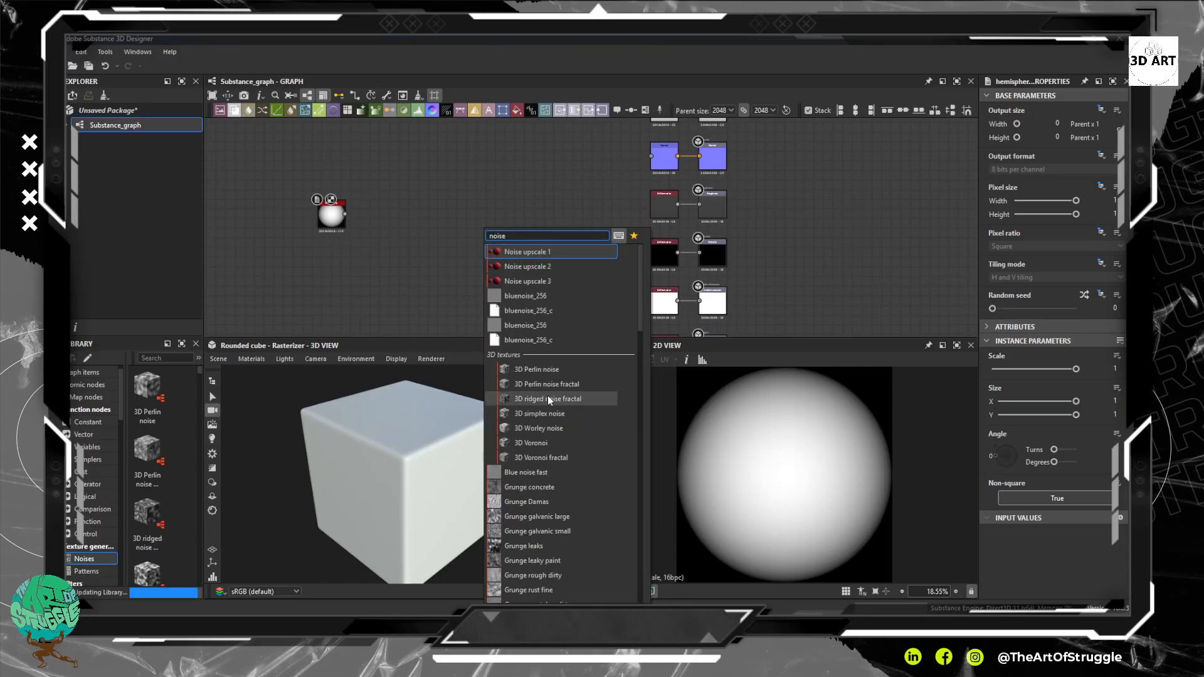
scroll(564, 377, down, 10)
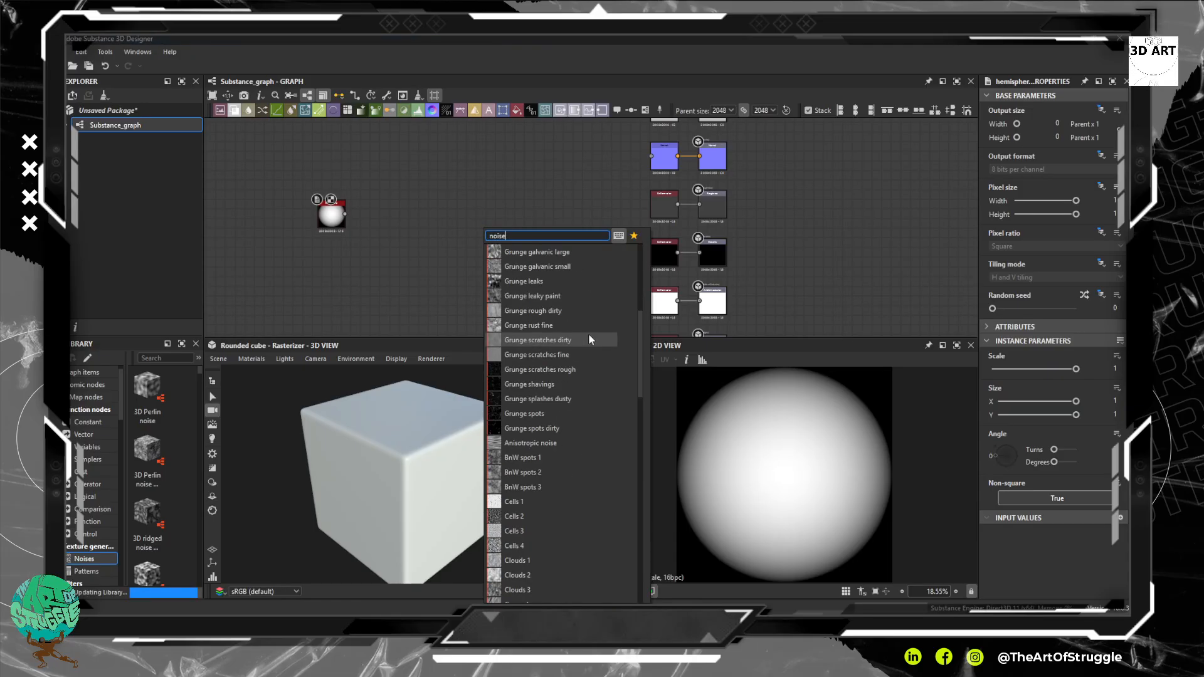
scroll(546, 349, down, 4)
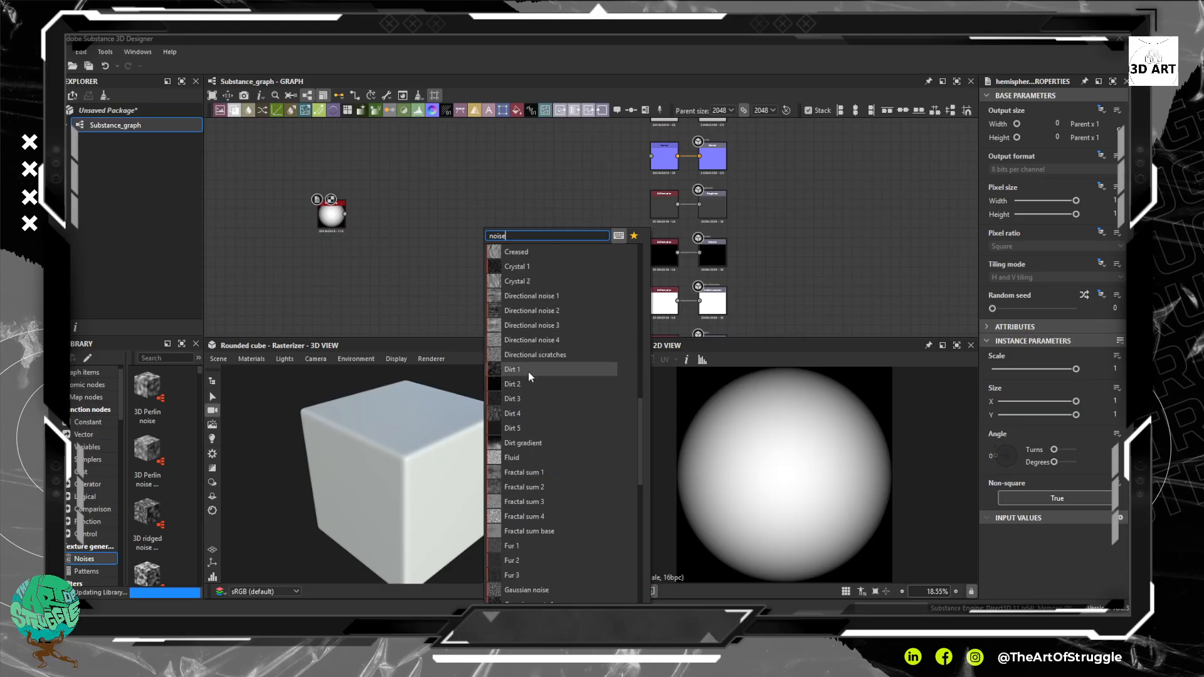
click(528, 371)
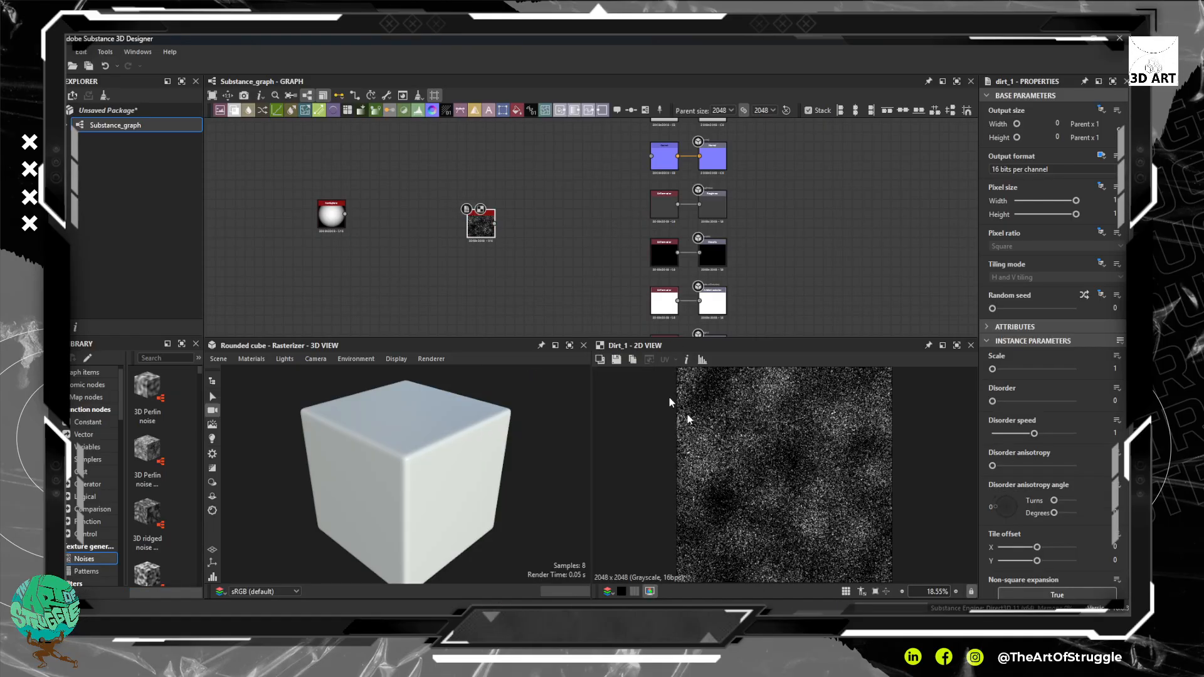
scroll(759, 439, up, 10)
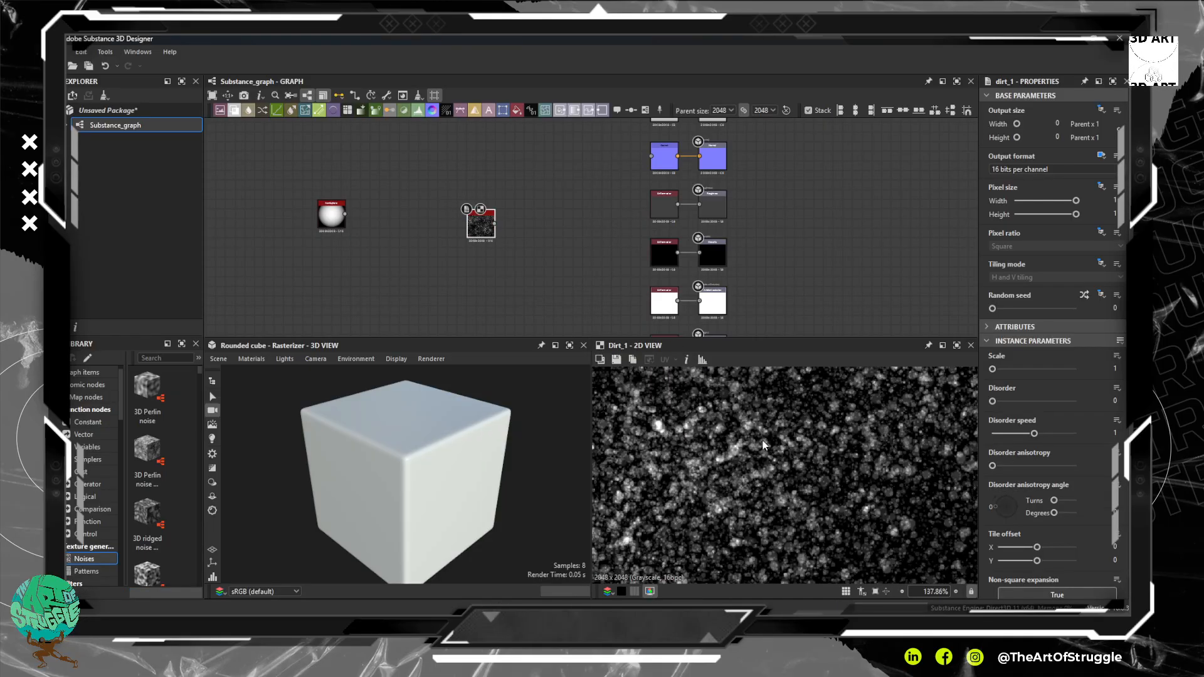
scroll(762, 445, down, 10)
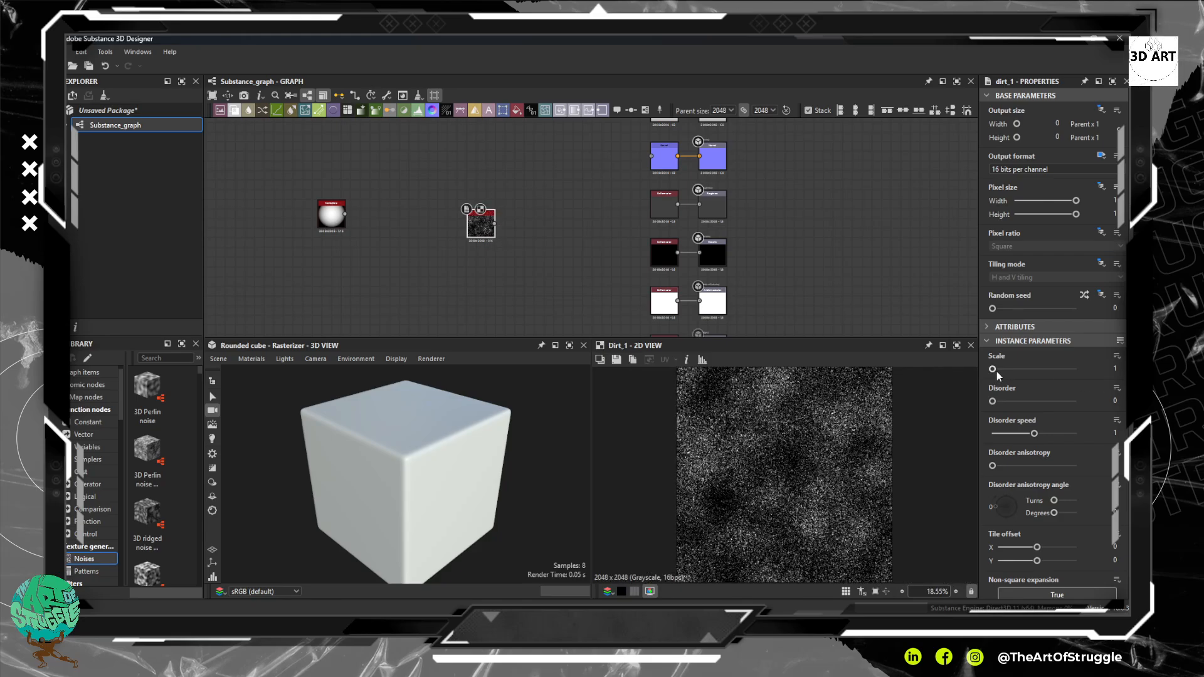
Set the Dirt 1 node's Scale to 2, Disorder to 0.44 and Disorder anisotropy to 0.24, and slightly increase its X tile offset.
drag(992, 369, 1031, 408)
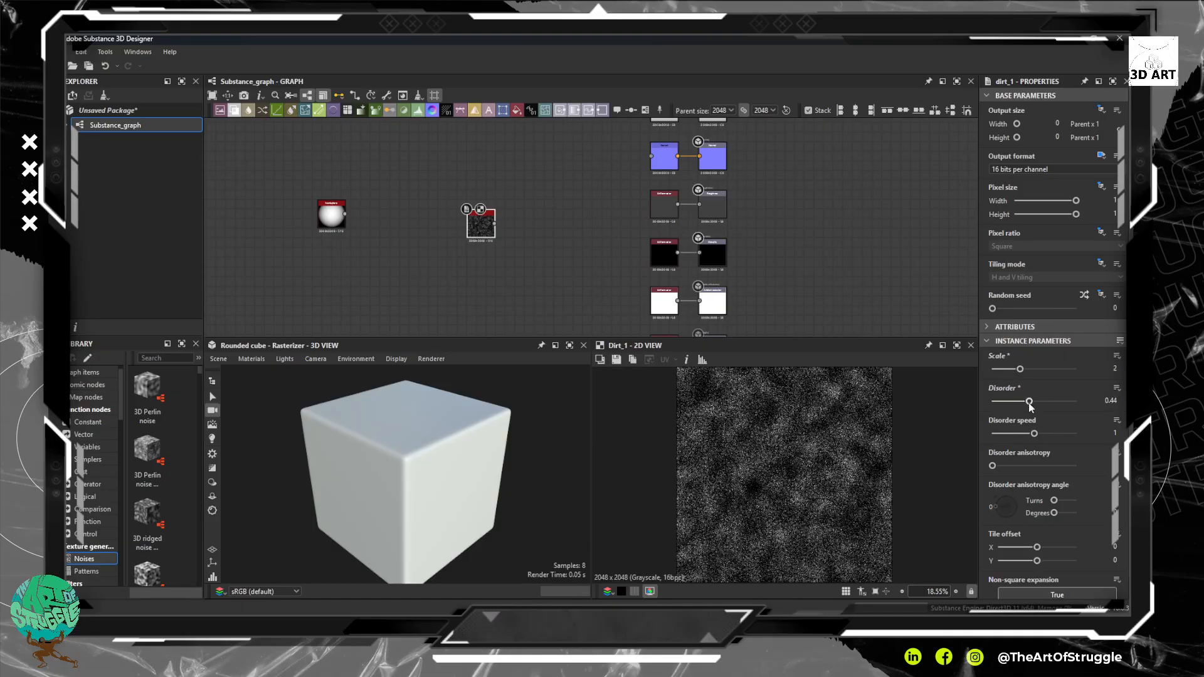
drag(1002, 466, 1012, 466)
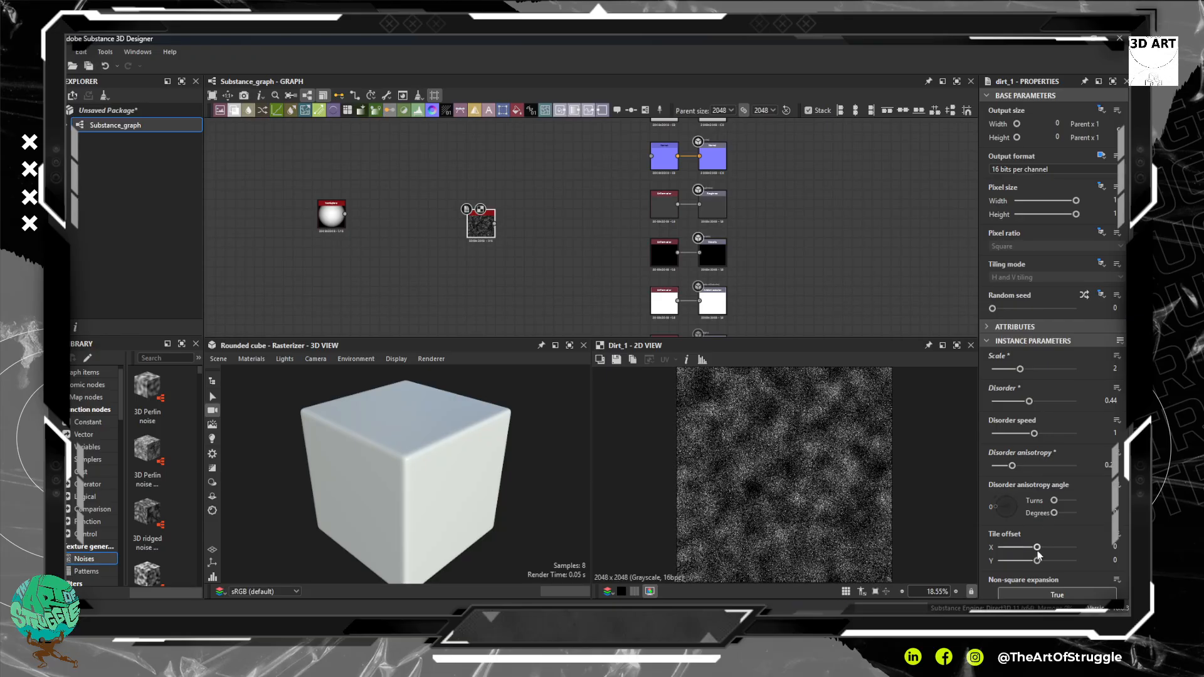
drag(1038, 549, 1042, 549)
scroll(1059, 513, down, 1)
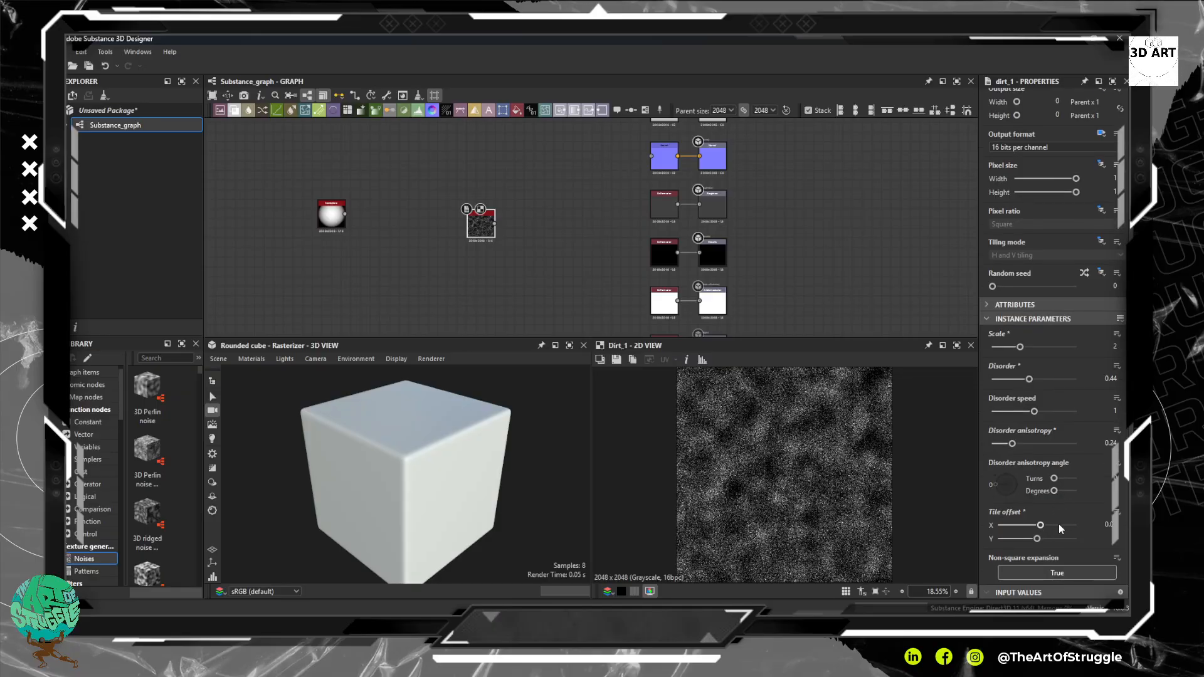
Rearrange the two source nodes so that Dirt 1 sits directly above the Hemisphere node.
drag(480, 225, 347, 169)
drag(331, 215, 374, 173)
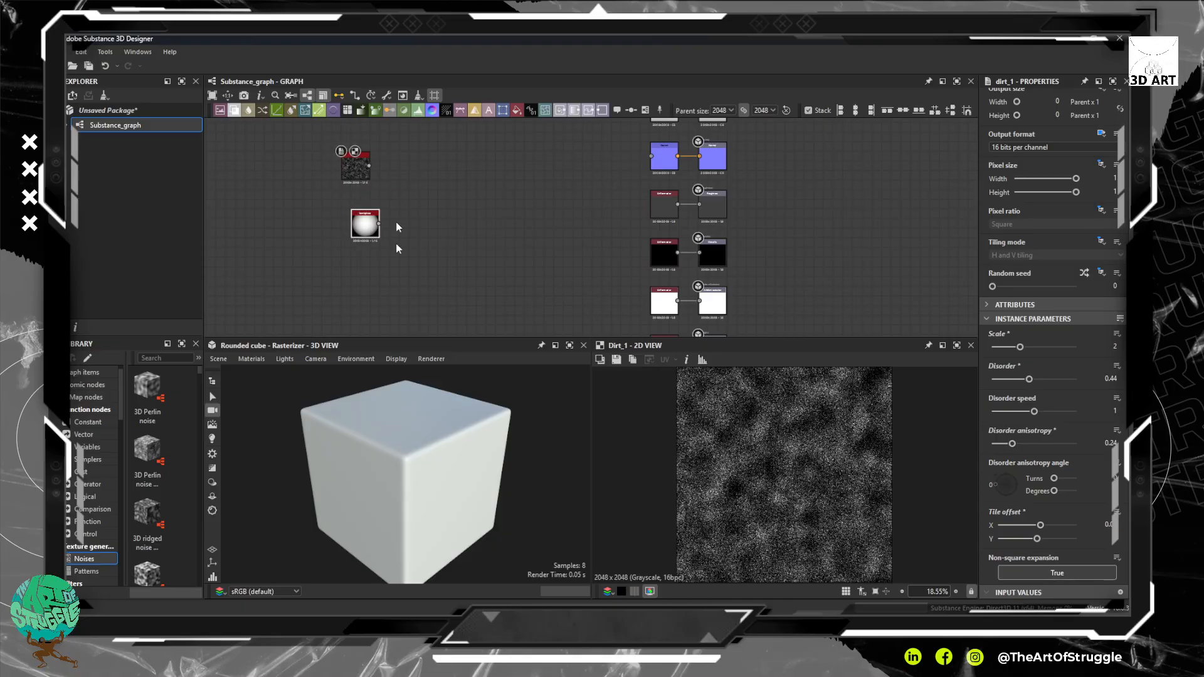
drag(374, 235, 346, 236)
Add a Blend node beside the sources, connecting Dirt 1 to its foreground input and Hemisphere to its background input.
key(space)
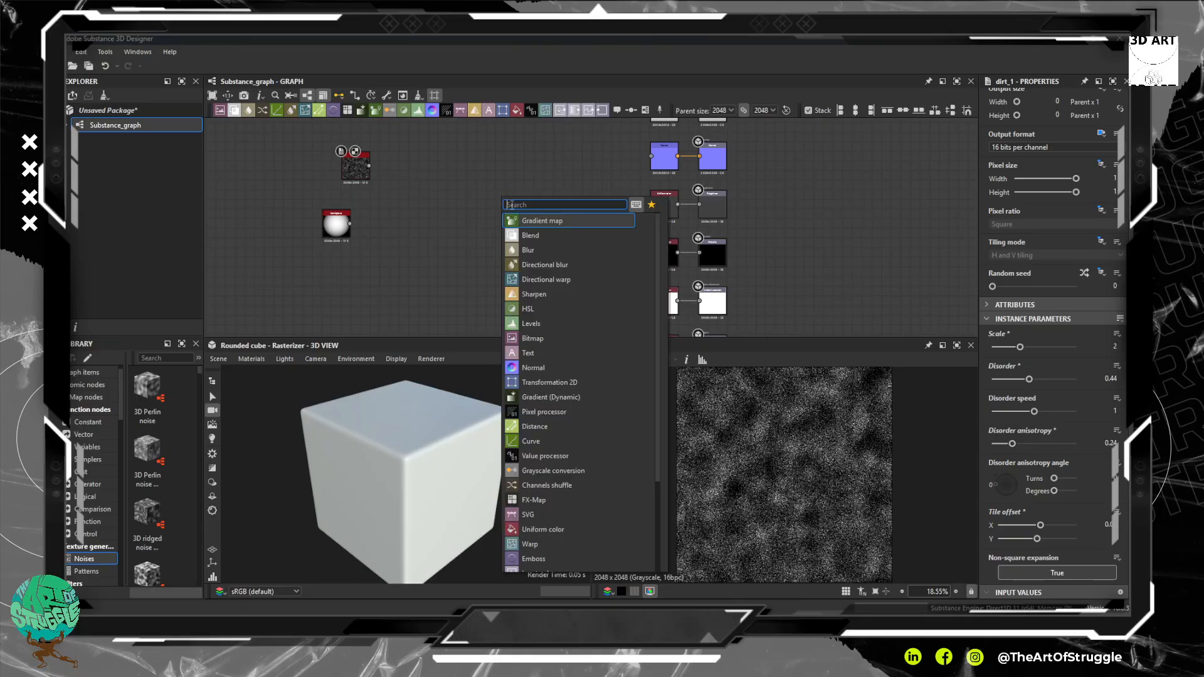
click(530, 237)
drag(501, 199, 414, 216)
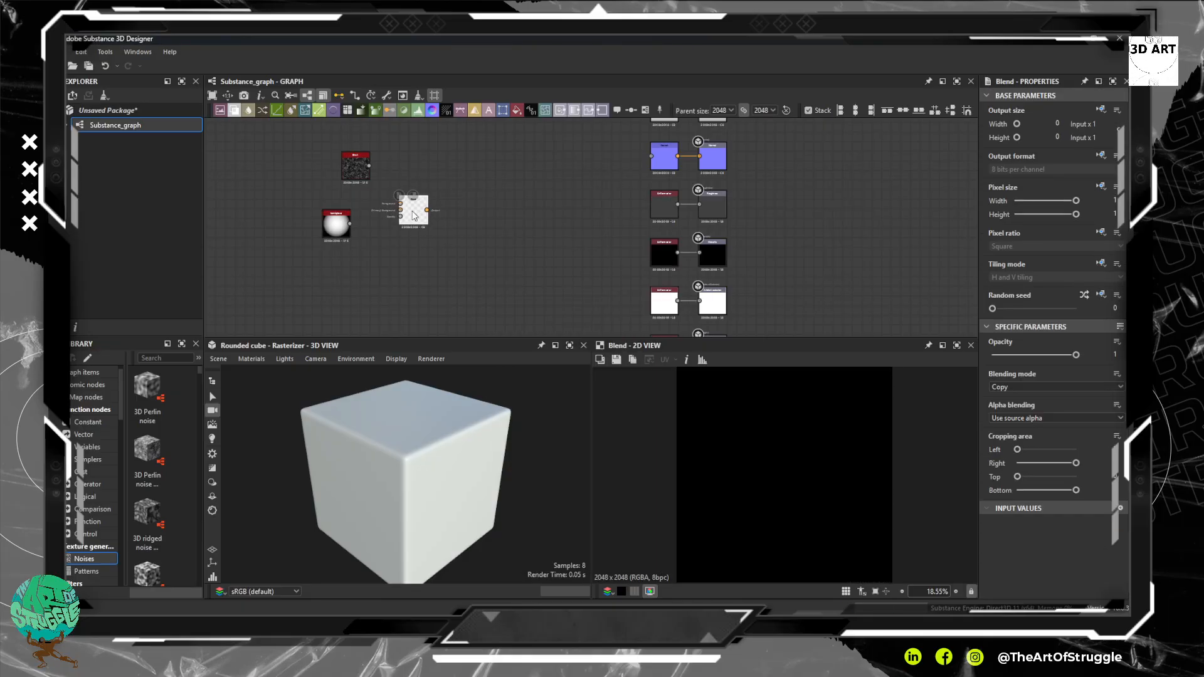
drag(365, 180, 345, 179)
scroll(345, 179, up, 3)
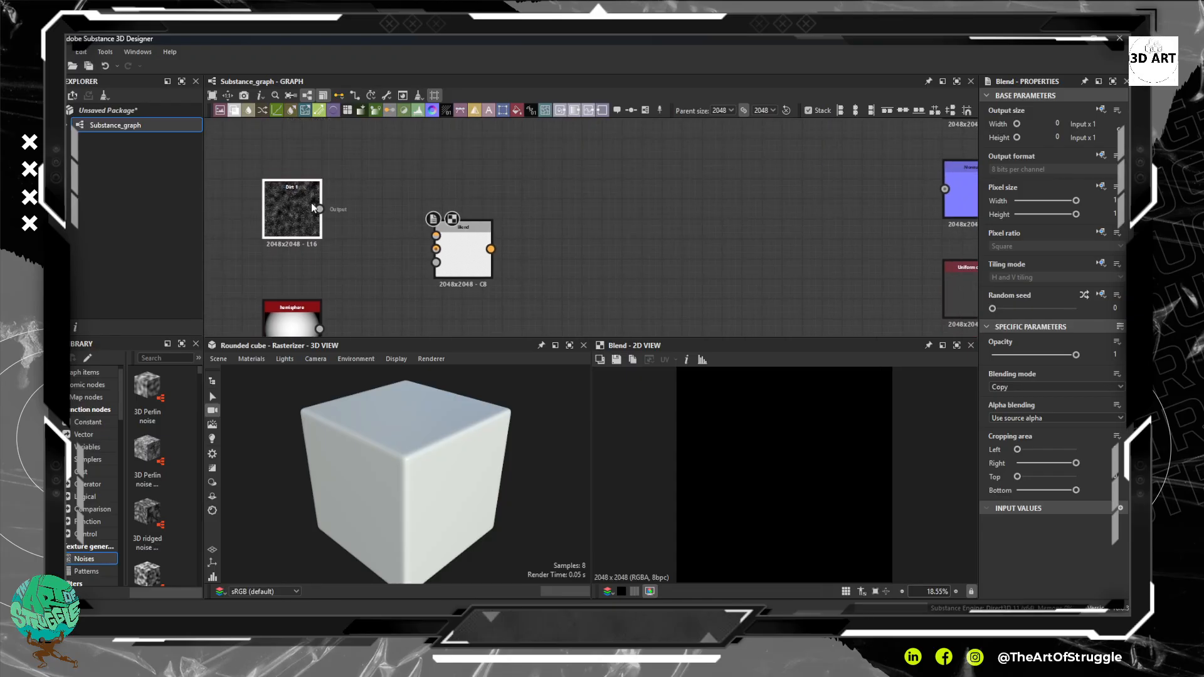
drag(387, 229, 436, 236)
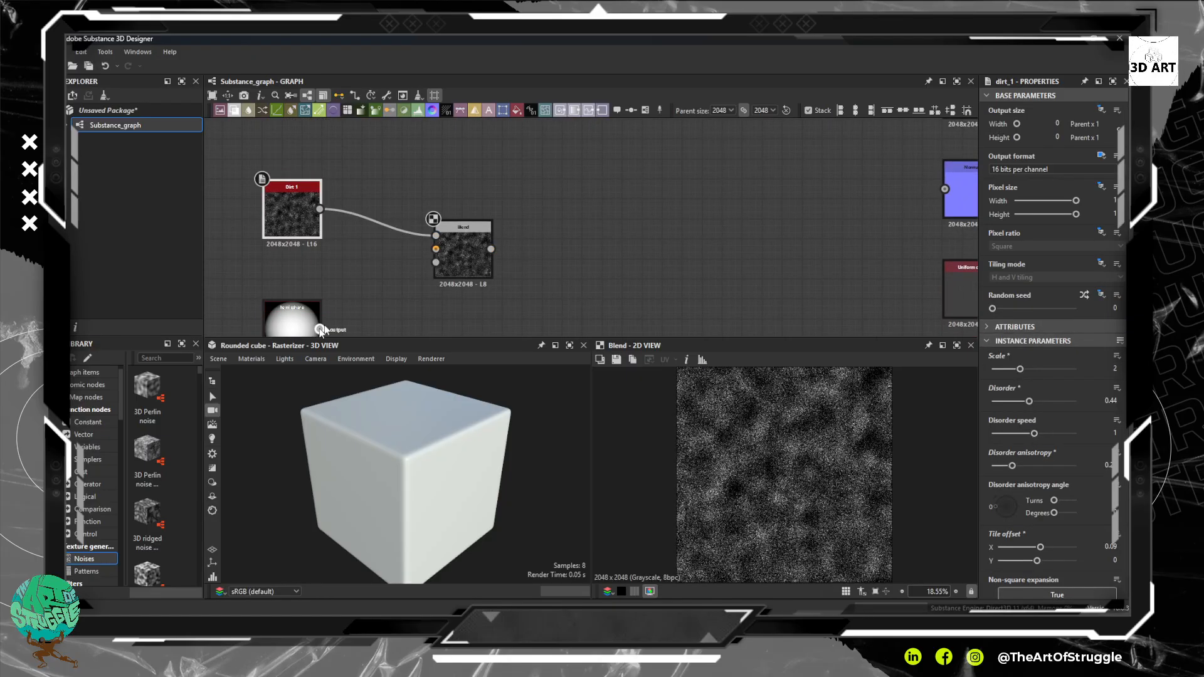
drag(321, 331, 437, 250)
Set the Blend node's blending mode to Subtract.
scroll(501, 265, up, 1)
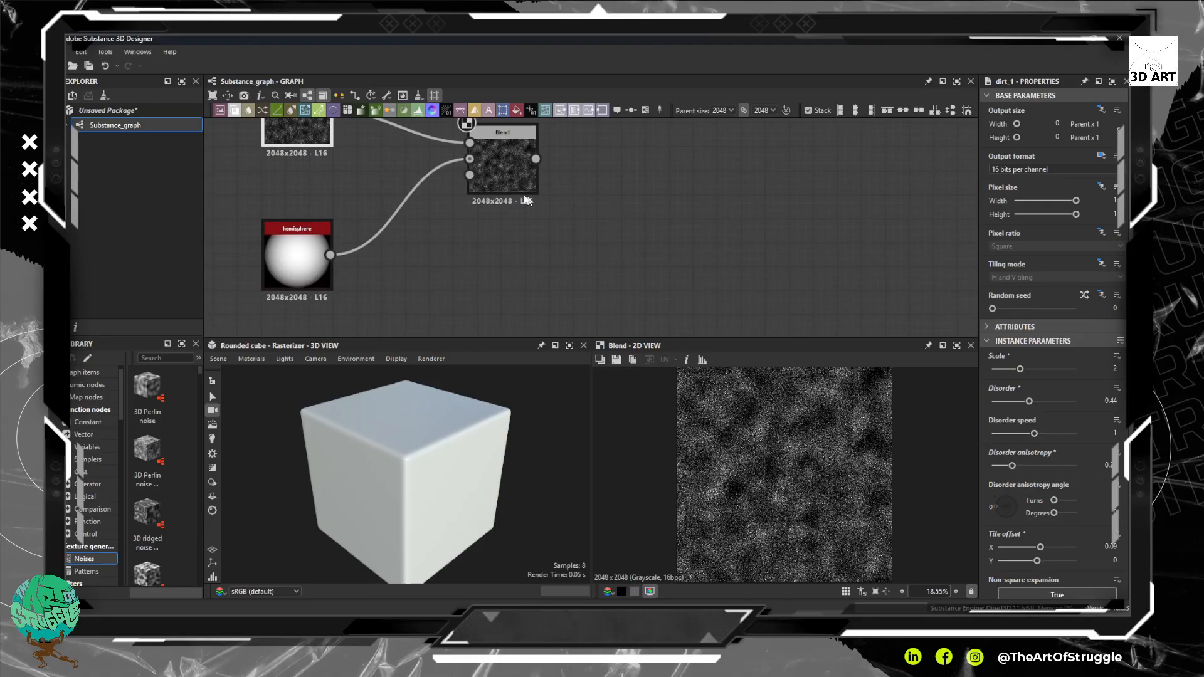
click(526, 192)
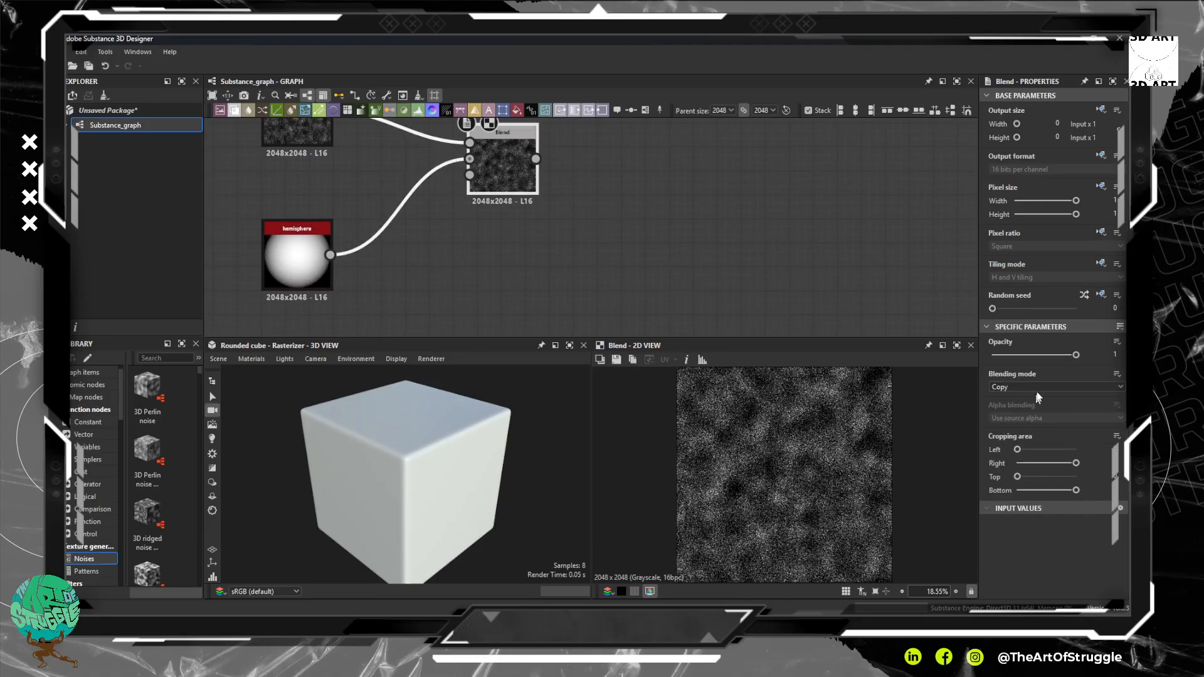
click(1038, 388)
click(1032, 408)
scroll(1055, 396, down, 1)
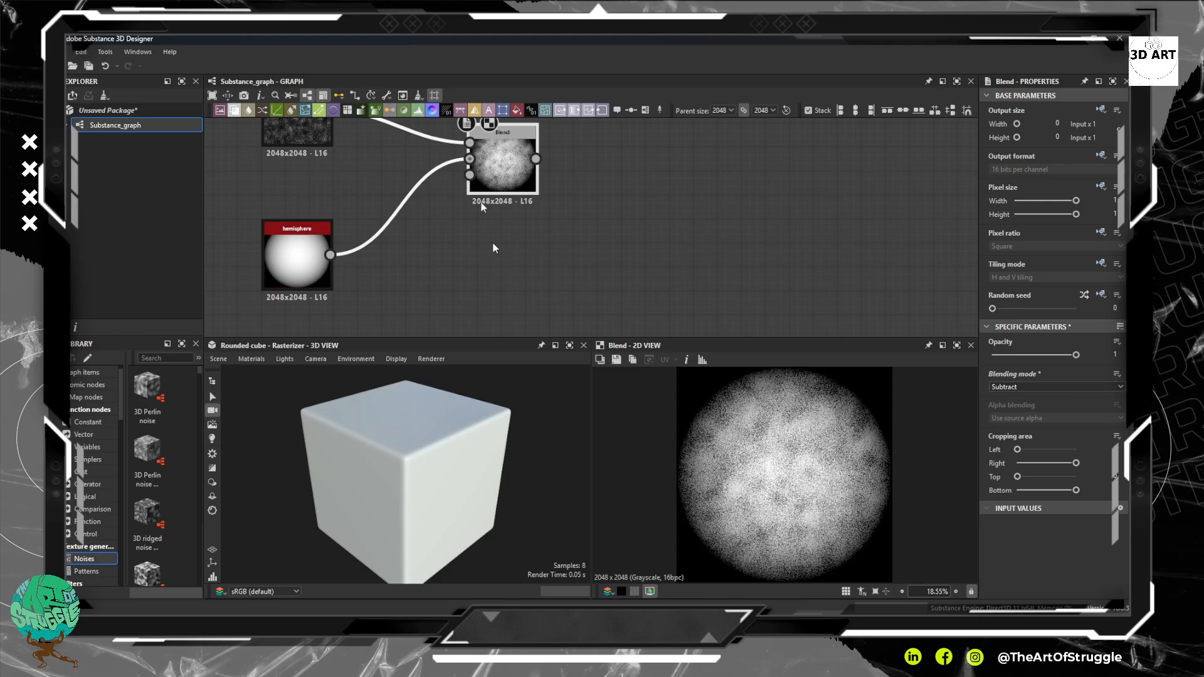
Try the Blend node's other blending modes as far as Add sub, return to Subtract and examine the result.
key(Down)
key(Down)
key(Down)
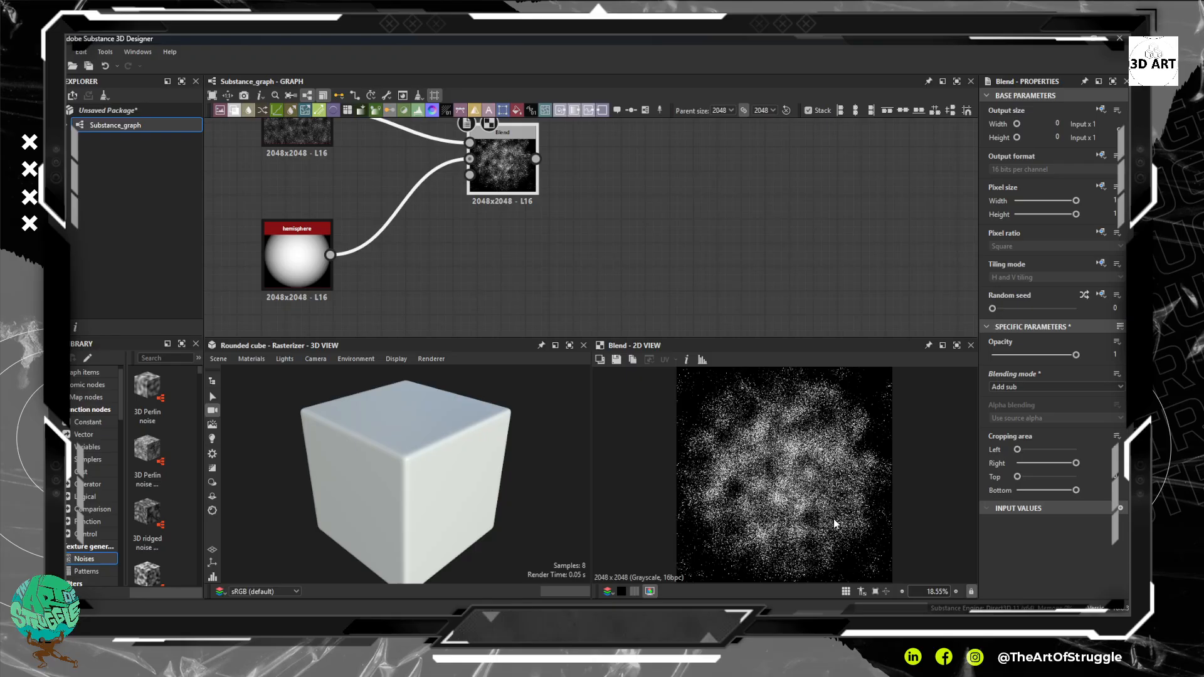
key(Up)
key(Up)
key(Up)
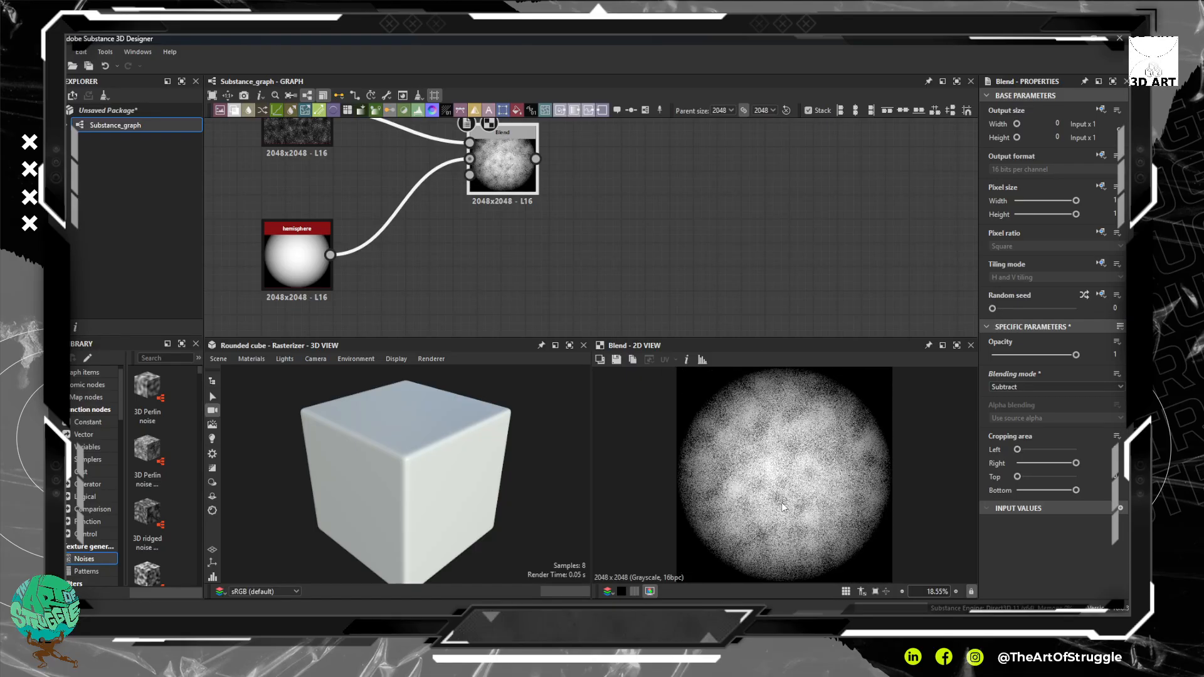
scroll(787, 503, up, 2)
scroll(791, 503, down, 5)
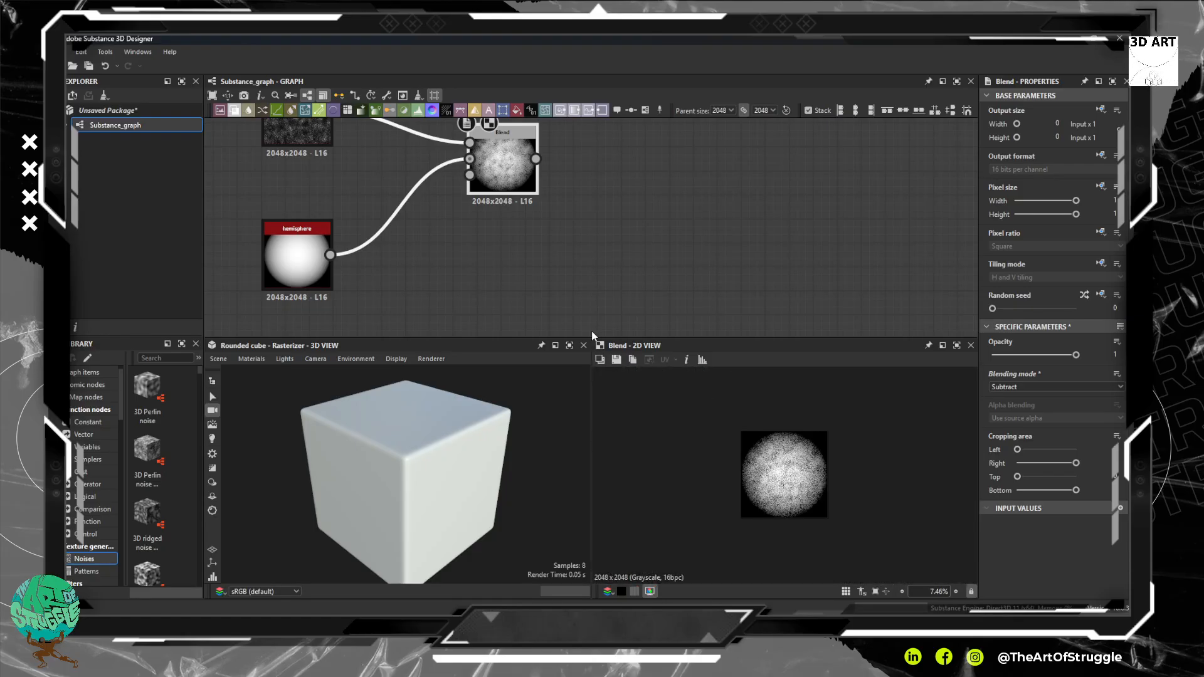
scroll(587, 332, up, 4)
scroll(451, 389, down, 2)
Search the node list for "grun" and add a Grunge leaks node in the empty area before Dirt 1.
drag(426, 245, 582, 351)
scroll(458, 236, down, 2)
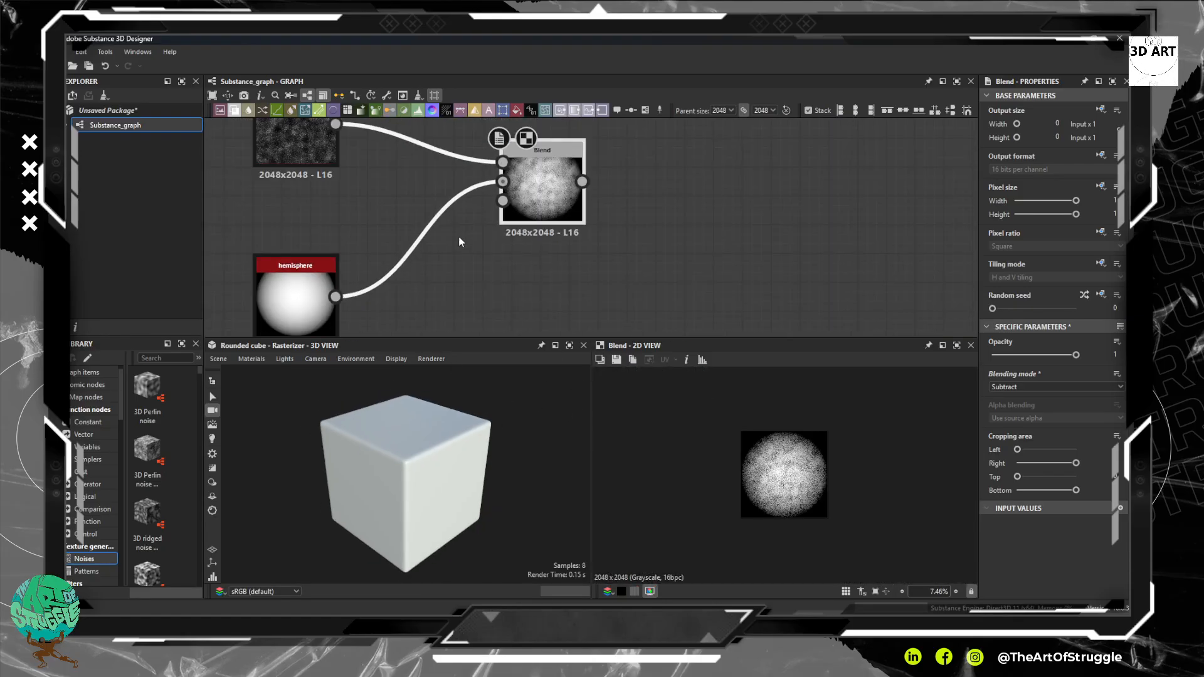
key(space)
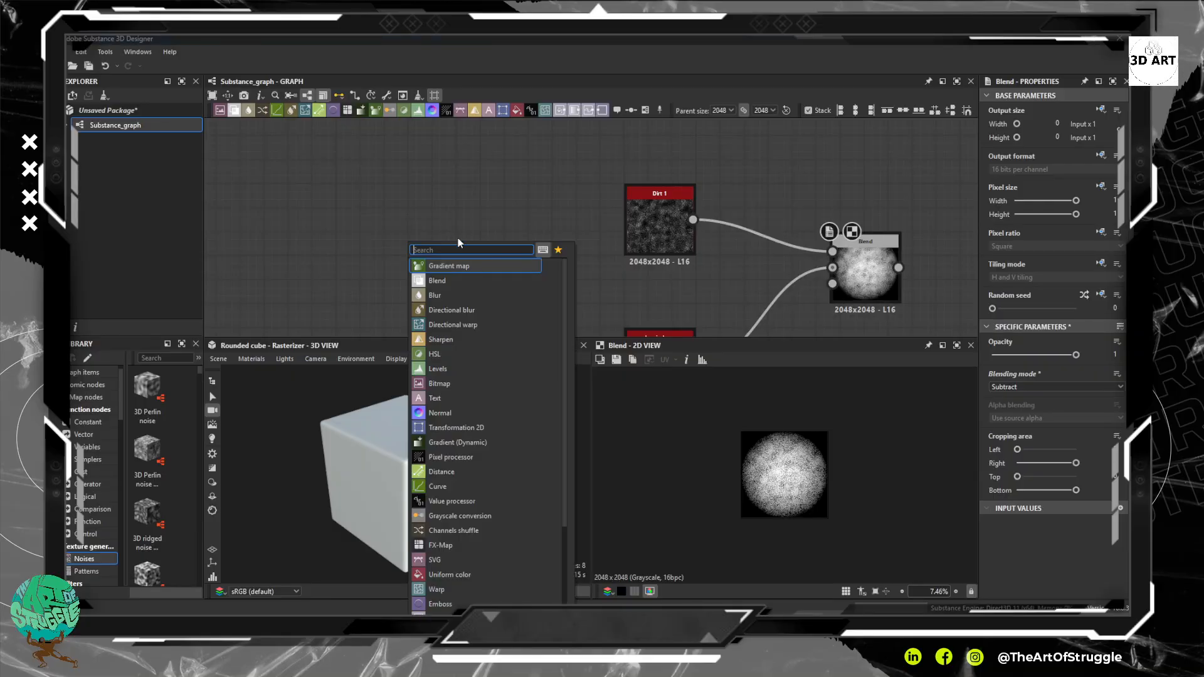
text(bg)
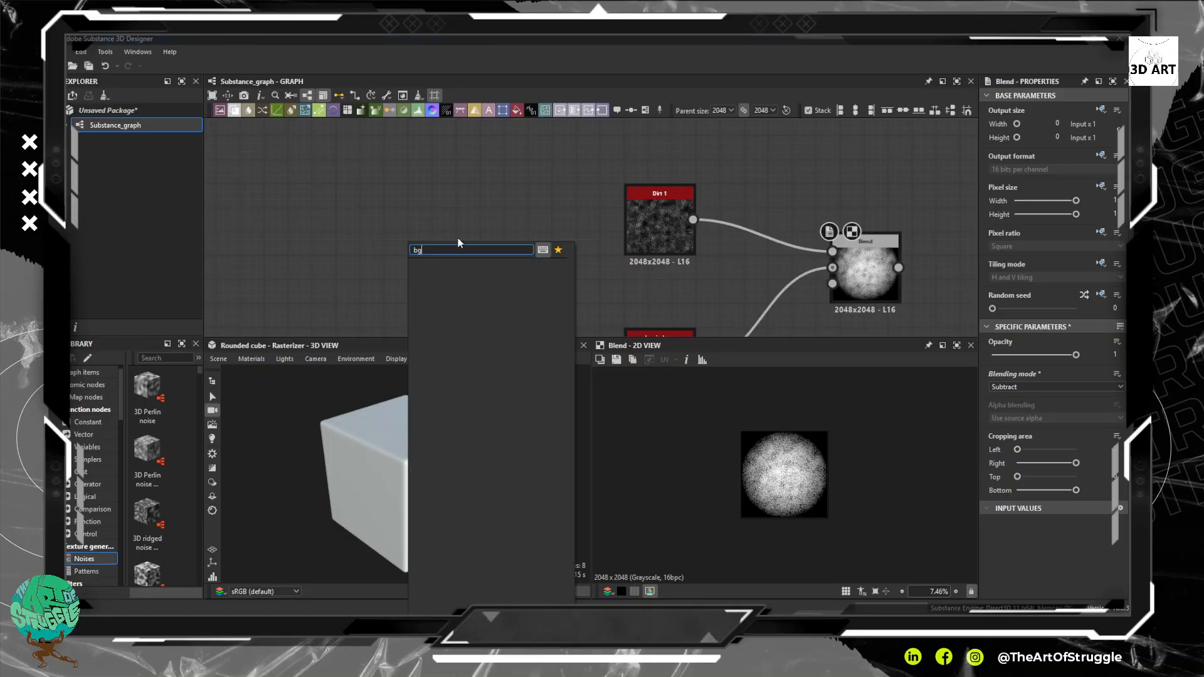
key(BackSpace)
key(BackSpace)
text(grun)
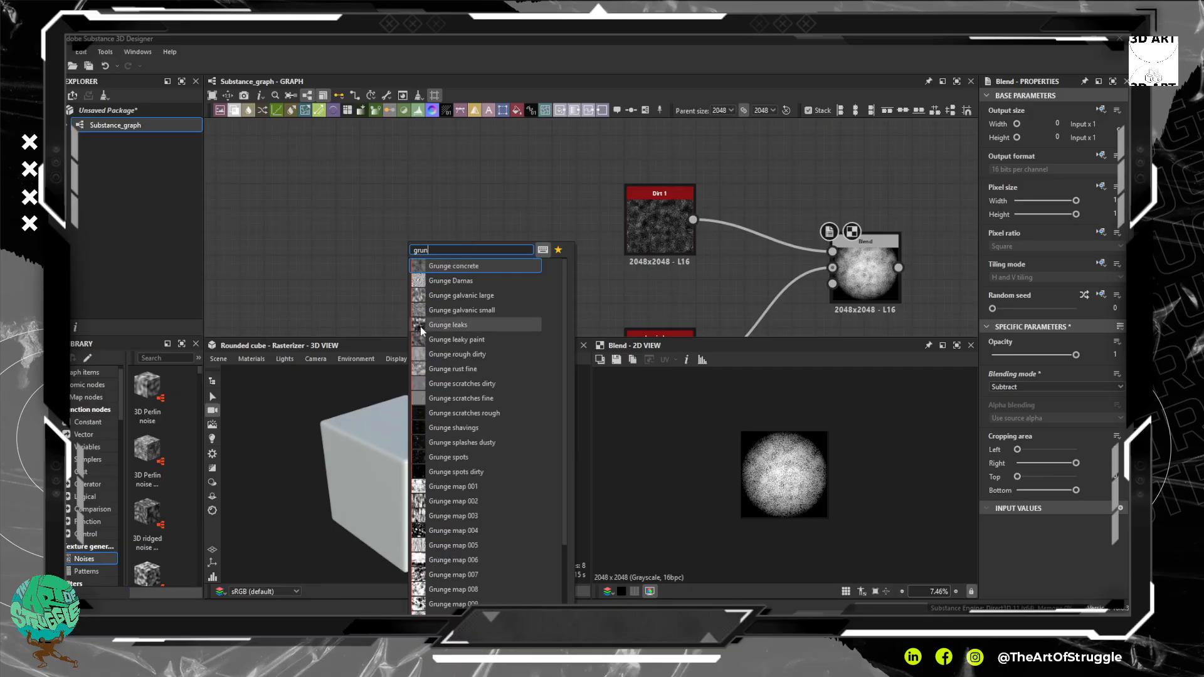
click(438, 324)
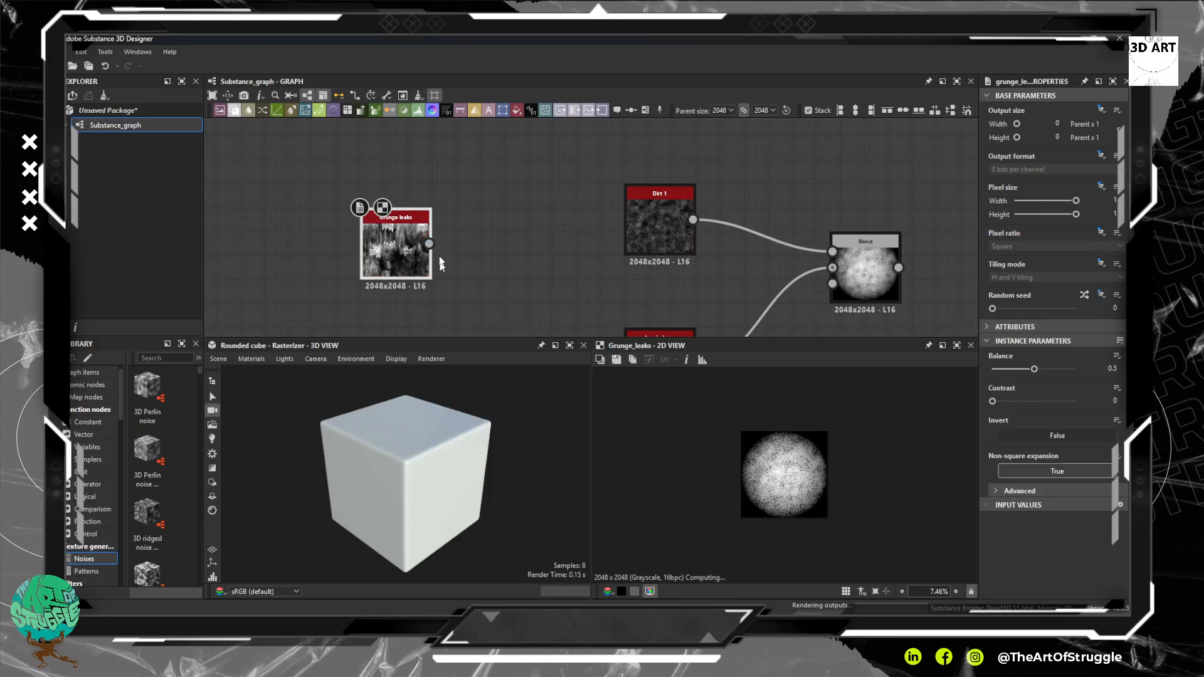
Search the node list for "gr" and add a Grunge map 004 node near Grunge leaks.
click(344, 156)
key(space)
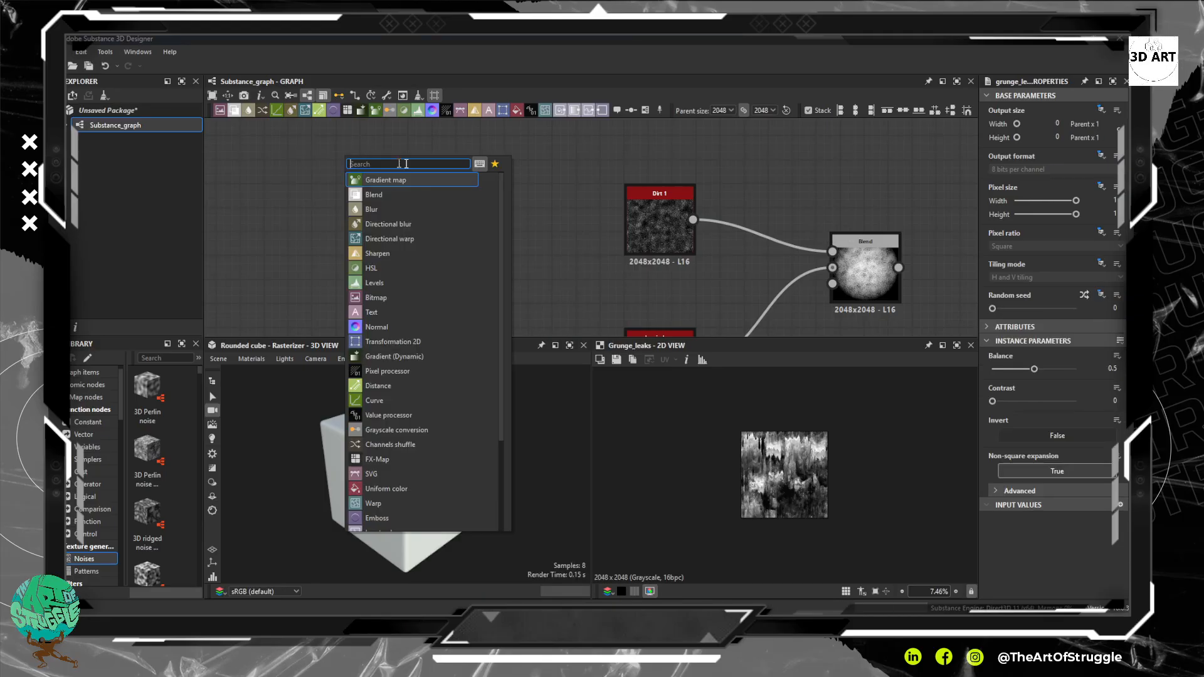
text(g)
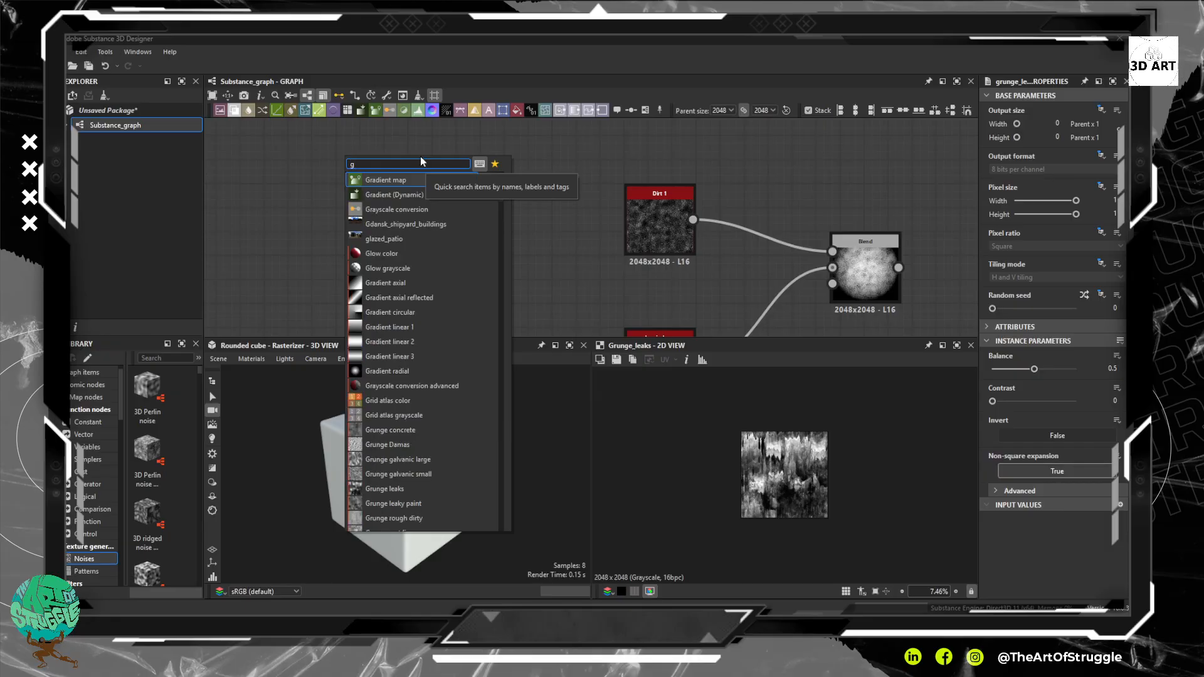
text(r)
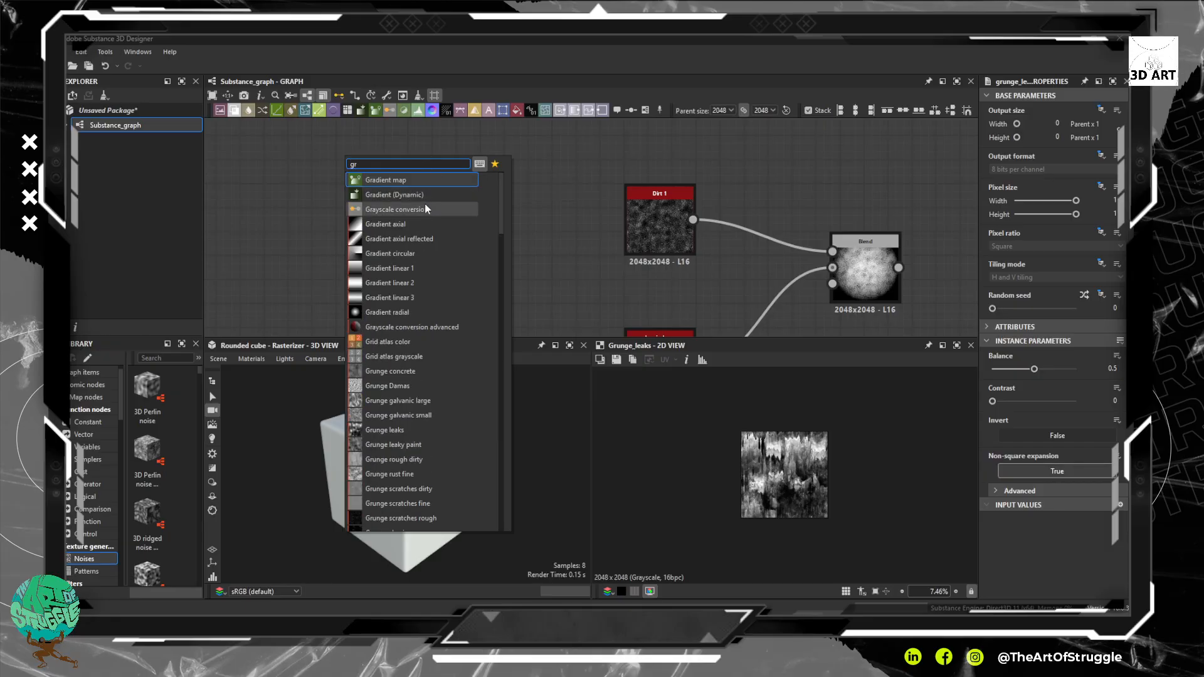
scroll(432, 464, down, 4)
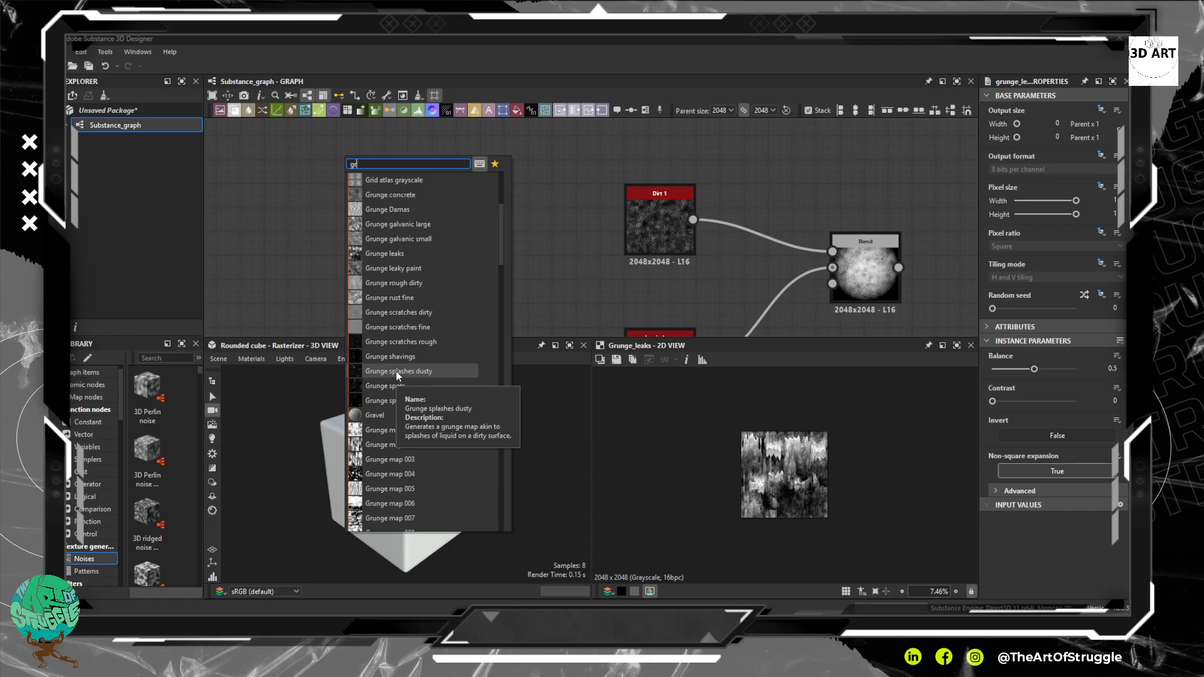
scroll(399, 377, down, 2)
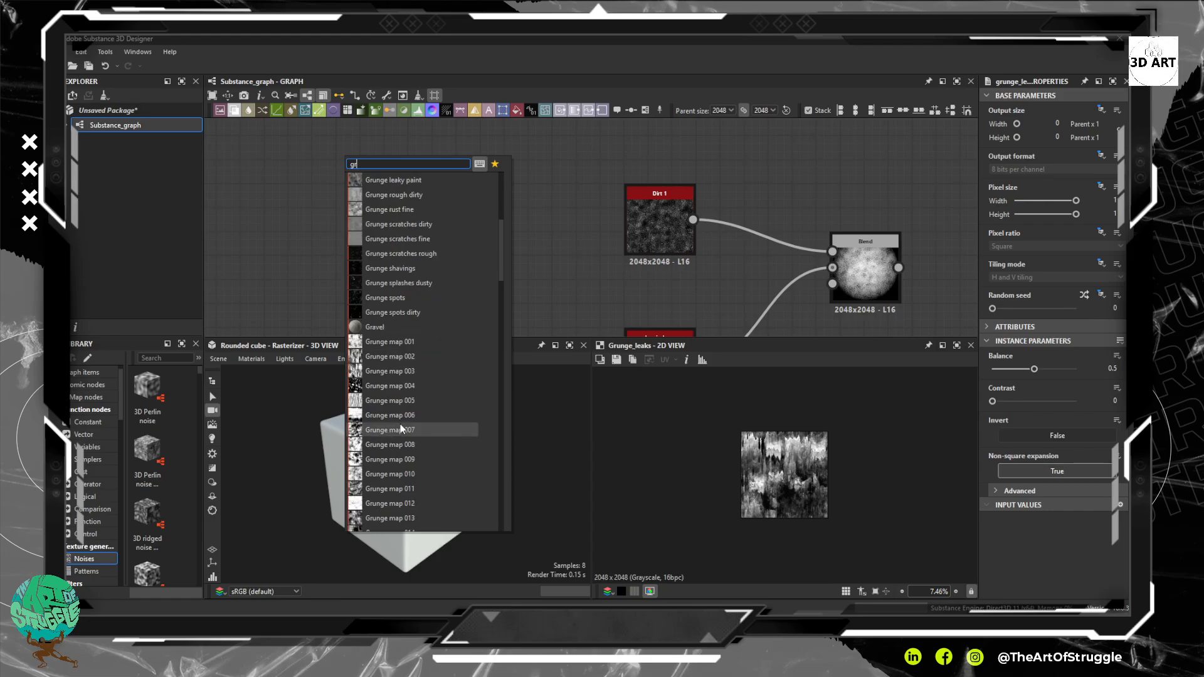
click(398, 386)
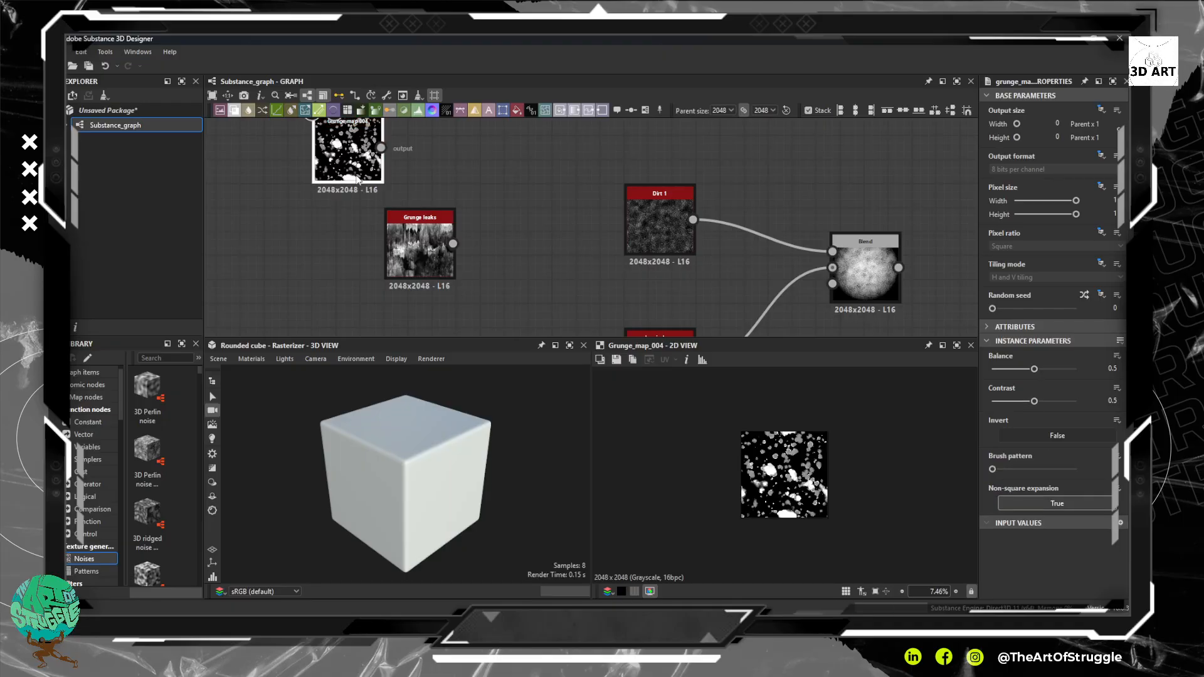
Move the Grunge map 004 node between Grunge leaks and the Dirt 1 and Hemisphere nodes.
drag(349, 153, 553, 124)
scroll(524, 297, up, 5)
scroll(538, 187, down, 6)
drag(538, 259, 534, 309)
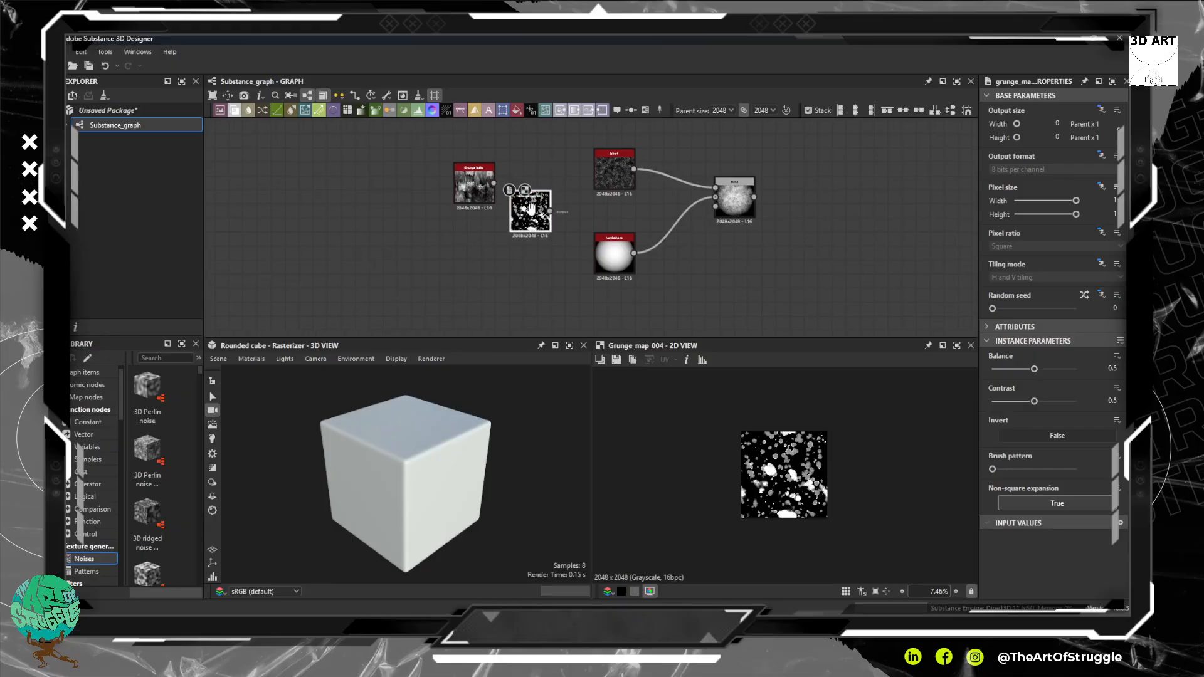
key(space)
click(691, 237)
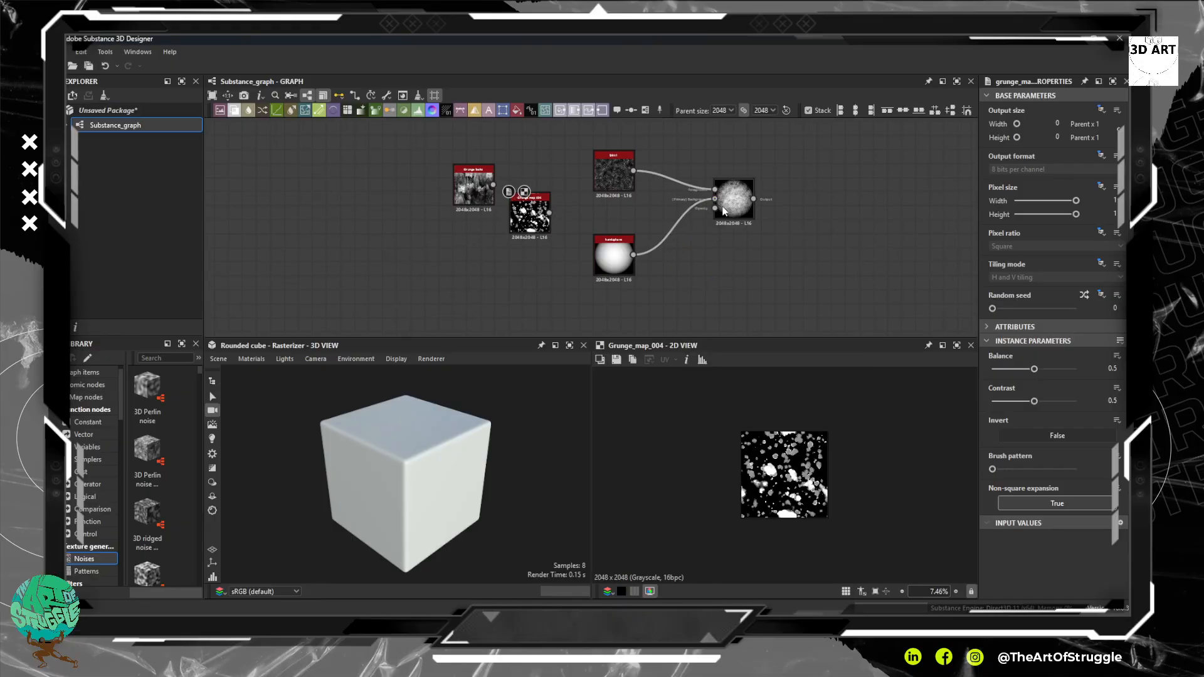
Delete the connection between the Hemisphere node and the Blend node.
drag(882, 266, 859, 288)
scroll(690, 222, up, 6)
drag(690, 222, 695, 148)
drag(618, 259, 559, 170)
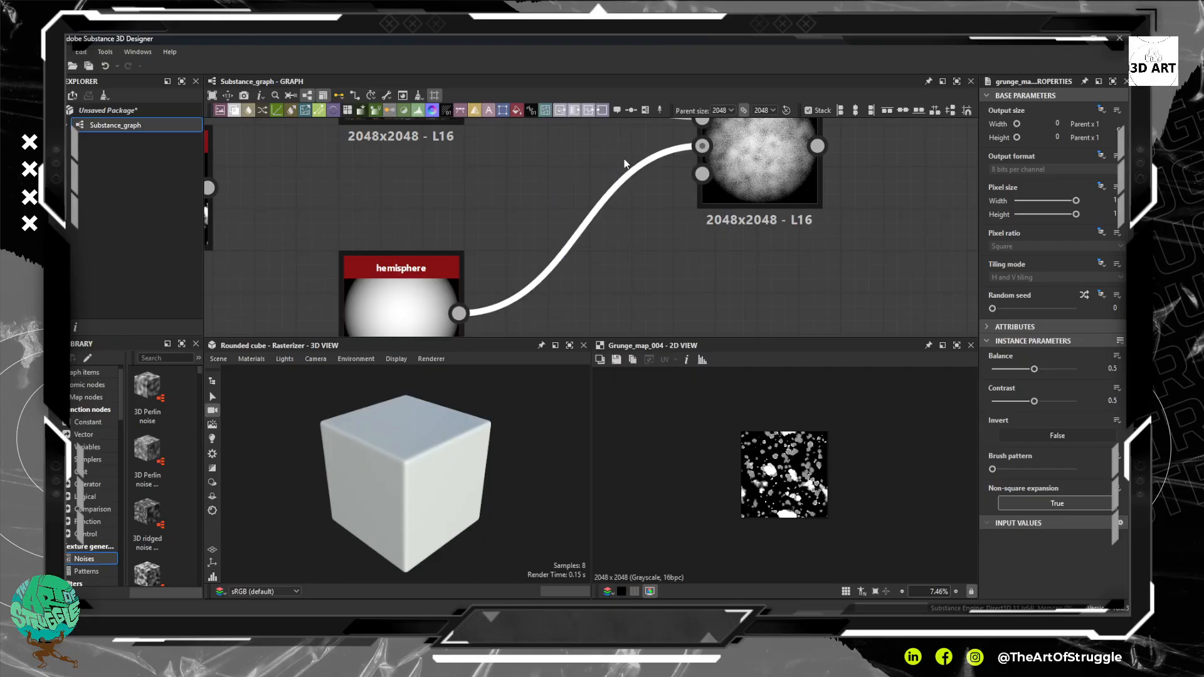
scroll(597, 241, down, 6)
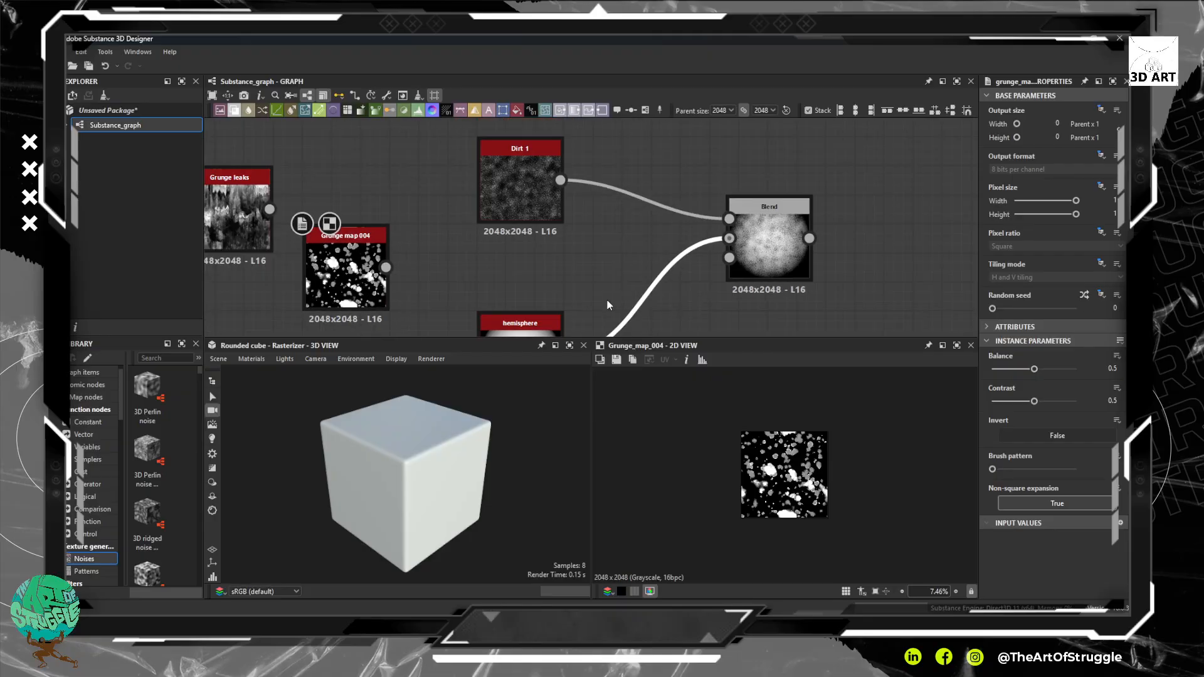
scroll(604, 295, up, 5)
drag(673, 294, 719, 240)
key(Delete)
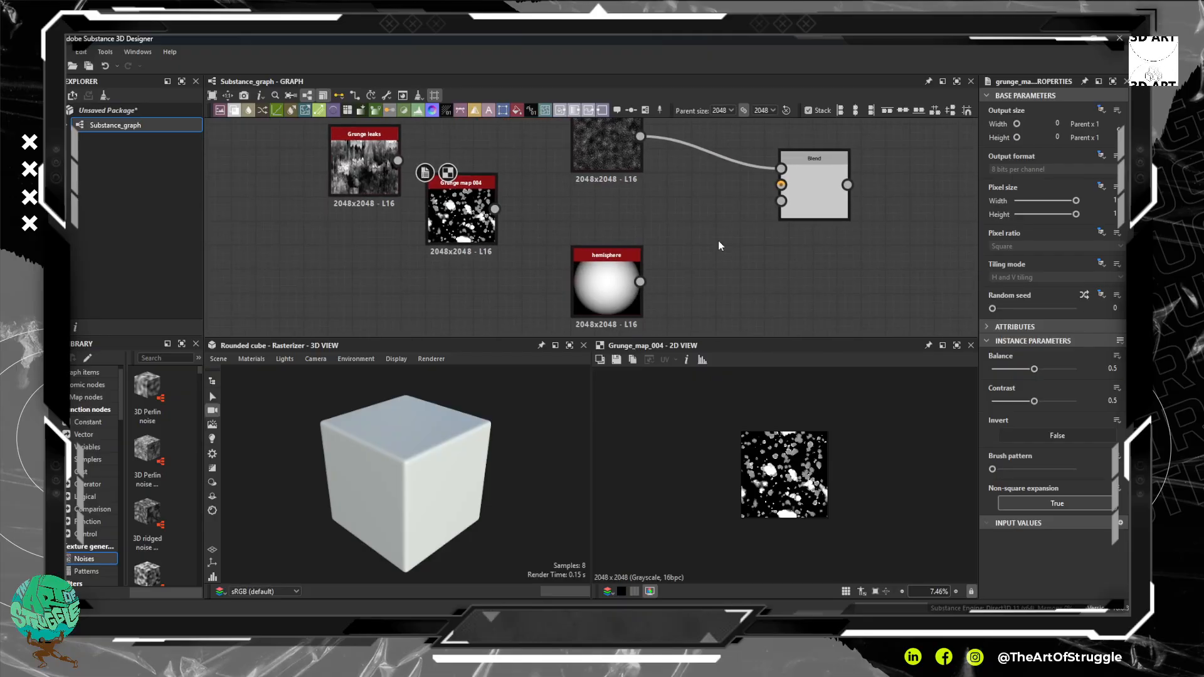
drag(488, 209, 618, 258)
drag(778, 269, 595, 278)
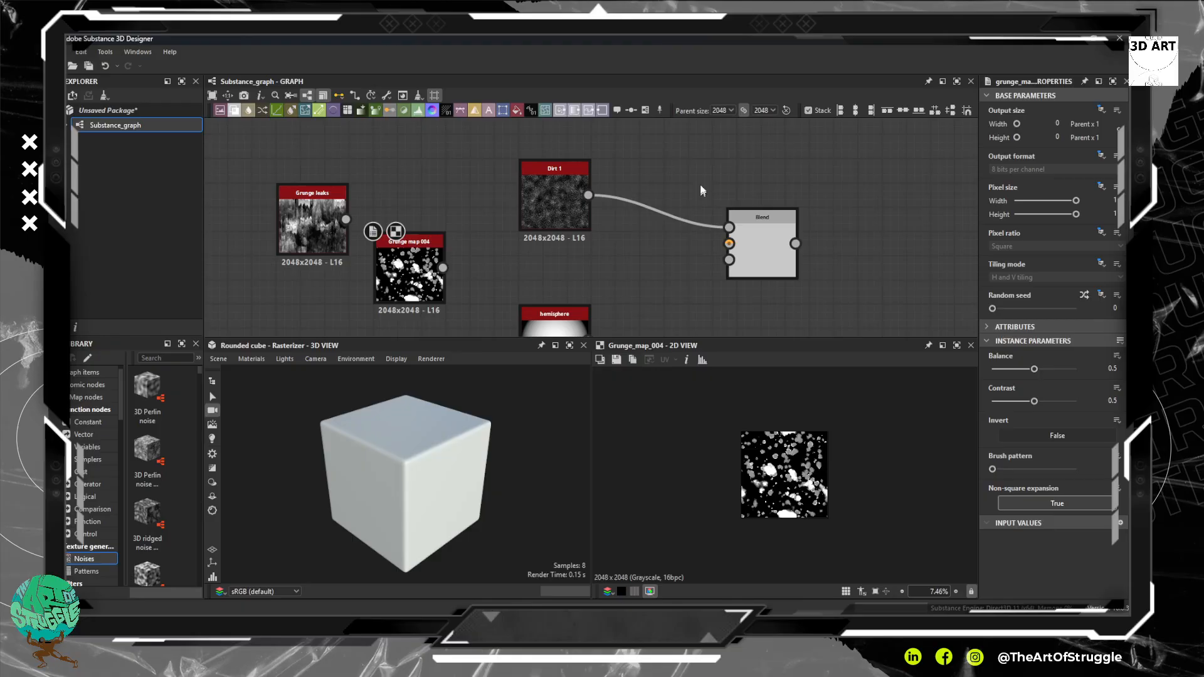
drag(591, 195, 684, 311)
drag(634, 120, 761, 231)
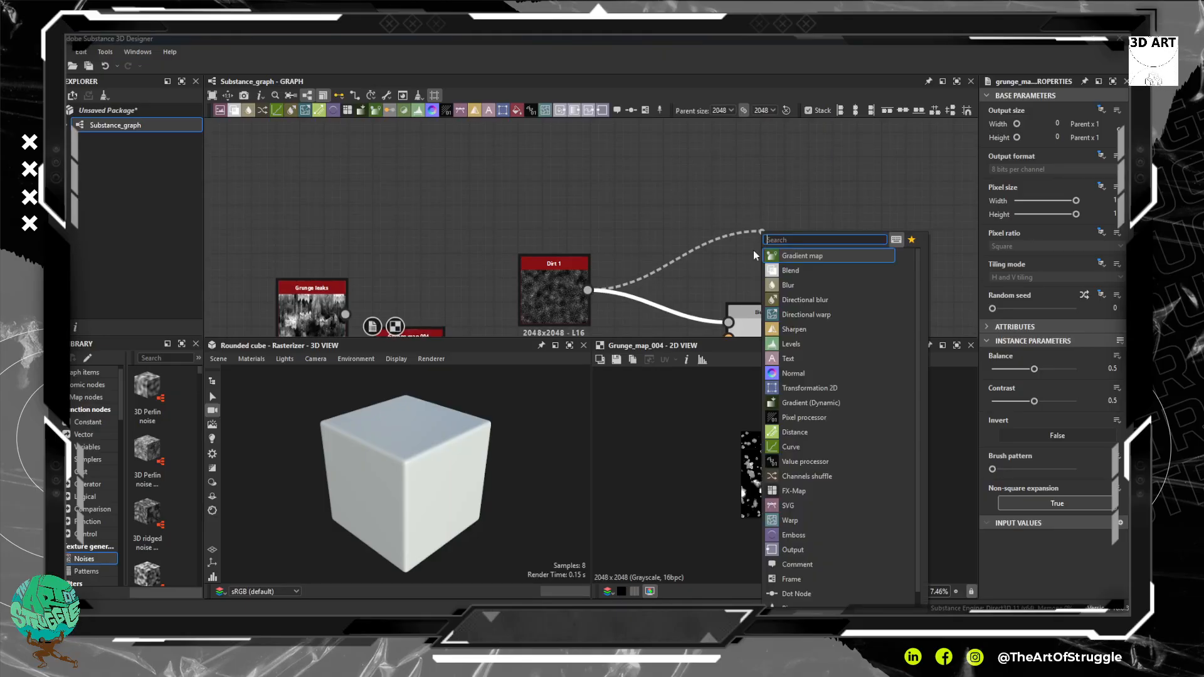
drag(711, 276, 693, 187)
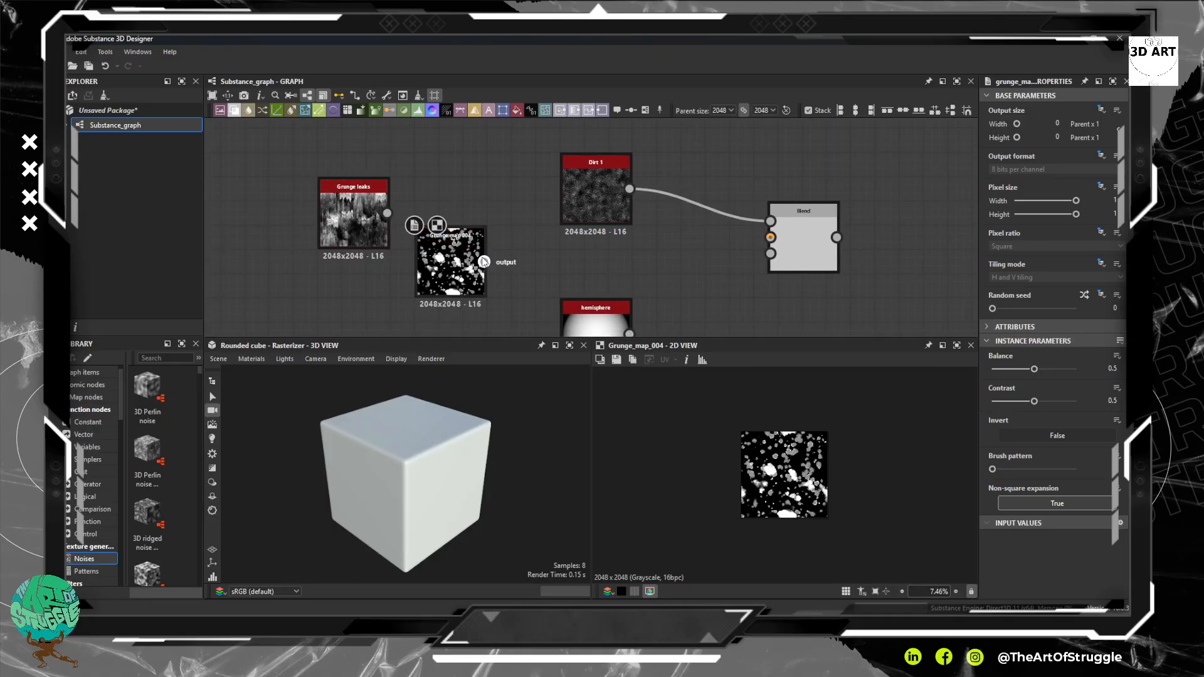
Connect Grunge map 004 to the Blend node's background input and set the blending mode to Copy.
drag(484, 262, 771, 237)
click(808, 245)
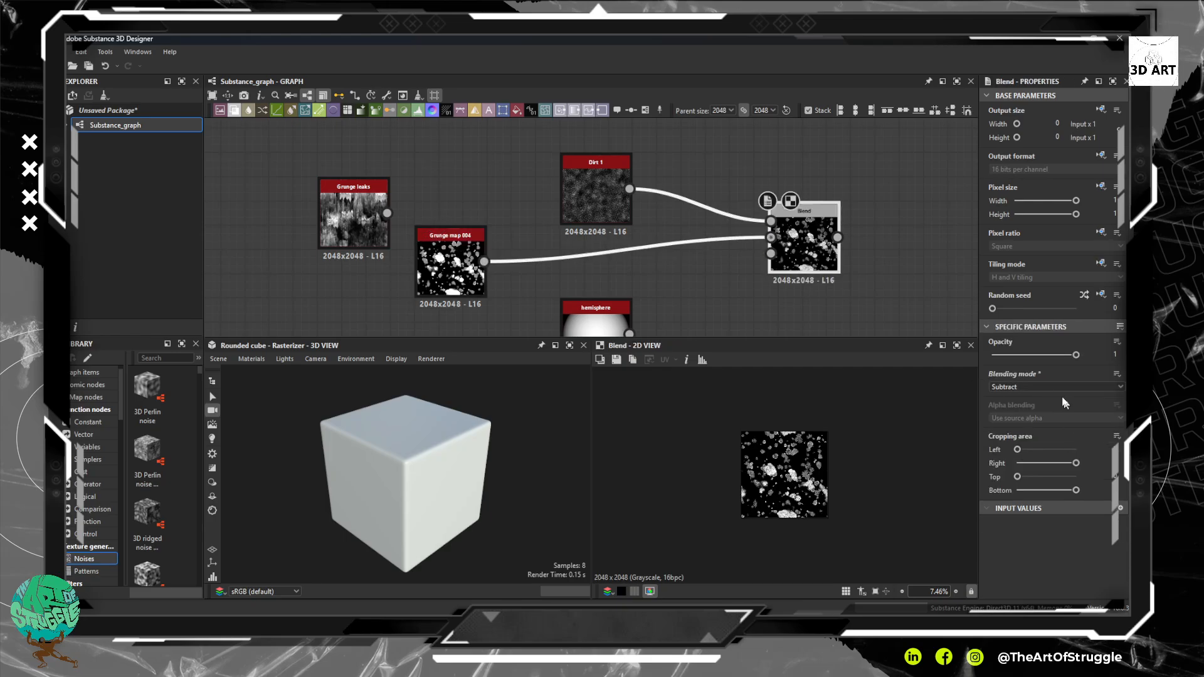
click(1035, 387)
click(1026, 399)
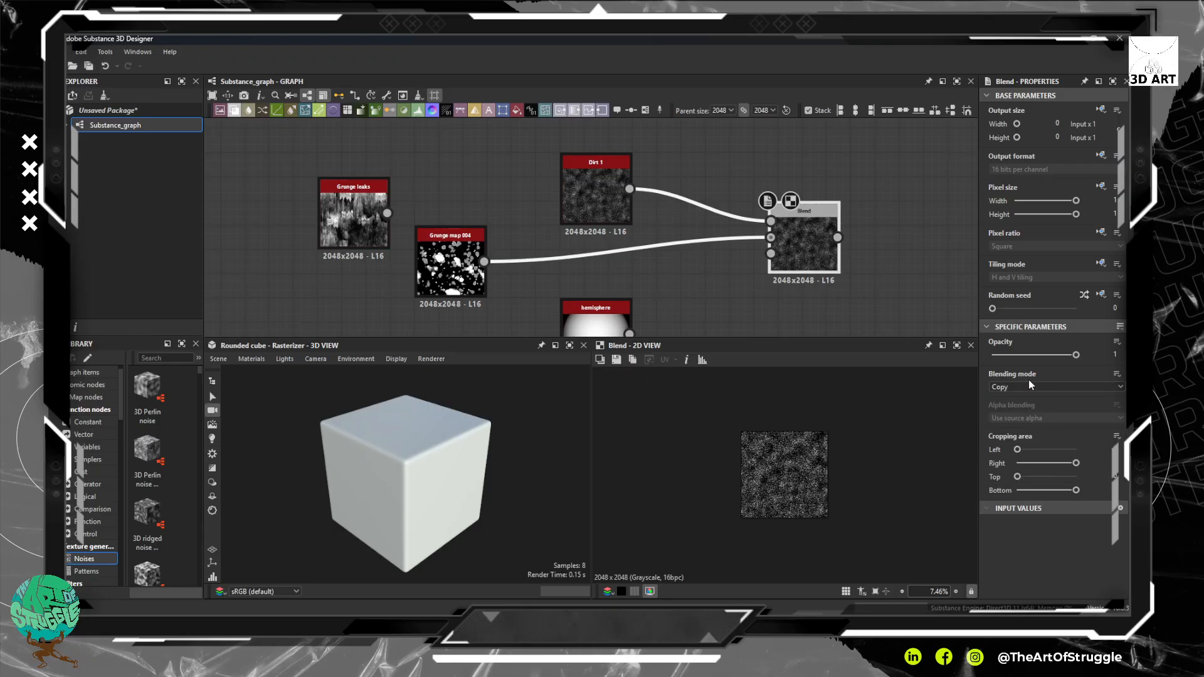
Lower the Blend node's opacity to 0.72 and connect the Hemisphere node to its opacity input.
drag(1060, 356, 1052, 356)
scroll(922, 243, up, 5)
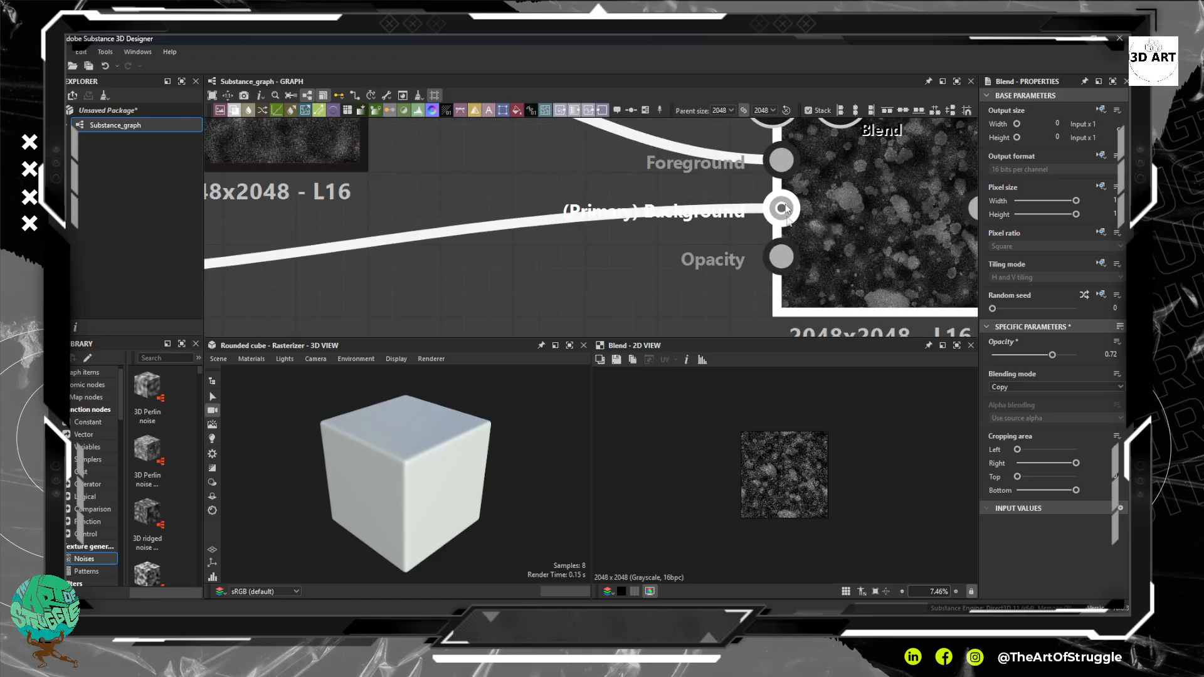
scroll(786, 204, down, 6)
drag(476, 297, 781, 189)
scroll(550, 298, up, 5)
drag(885, 167, 823, 212)
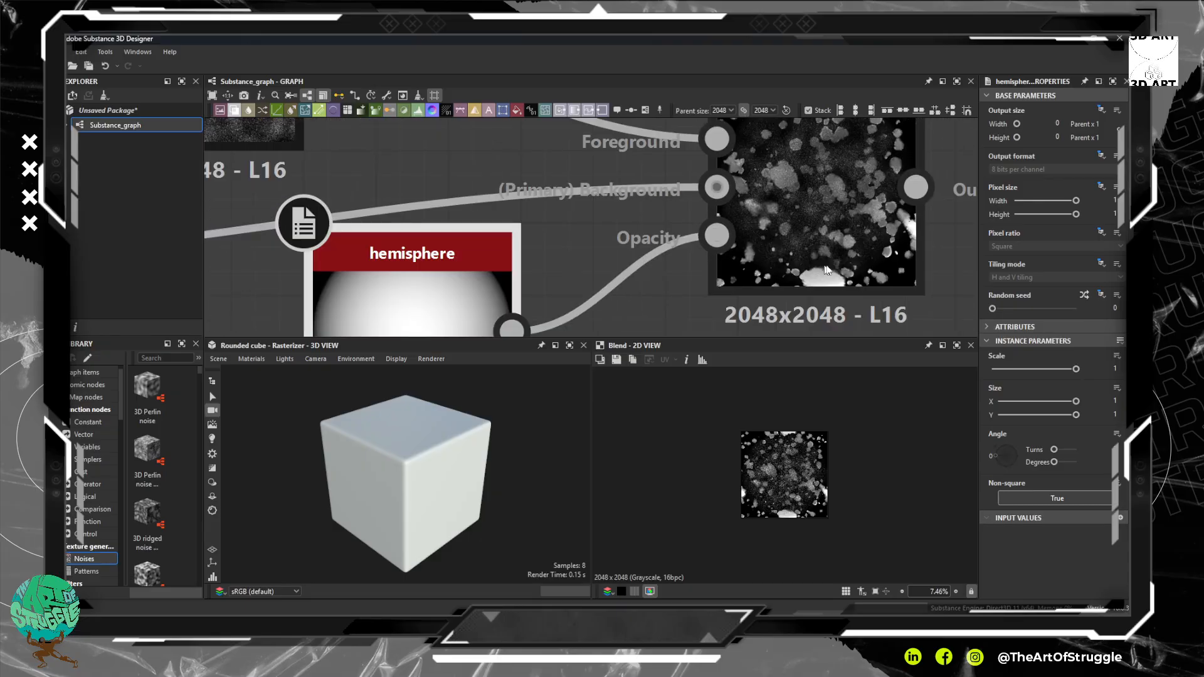
Preview the Hemisphere node in the 2D view and move the node closer to Grunge map 004.
scroll(742, 217, down, 3)
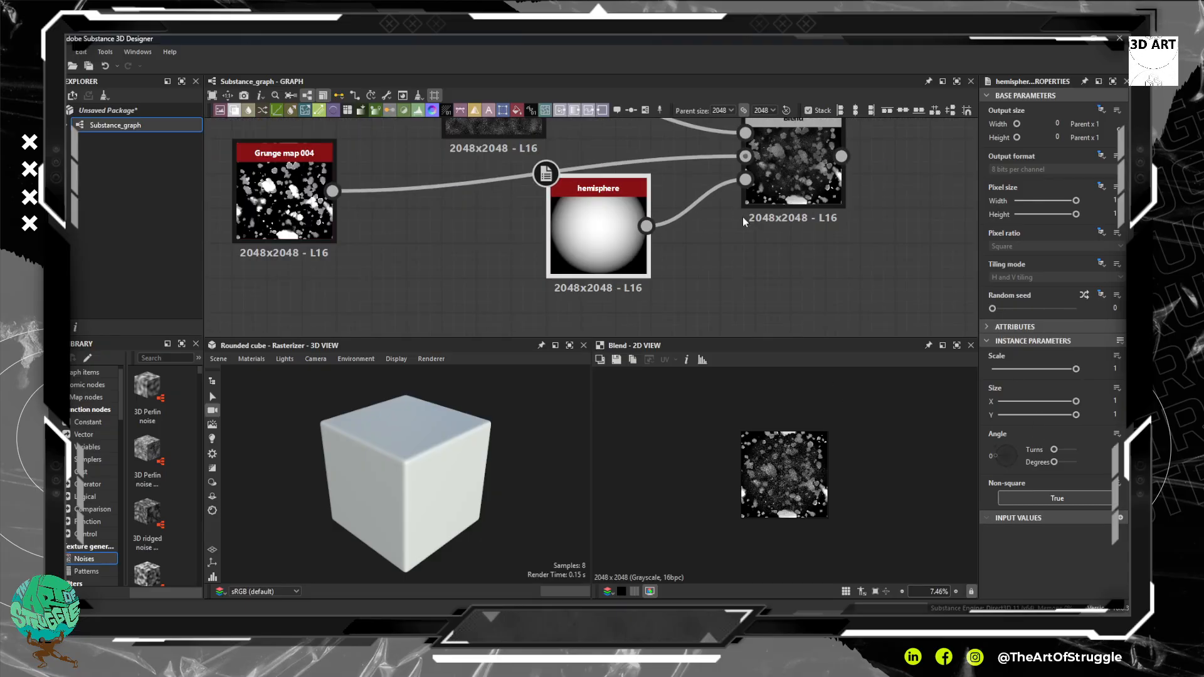
click(796, 202)
click(618, 292)
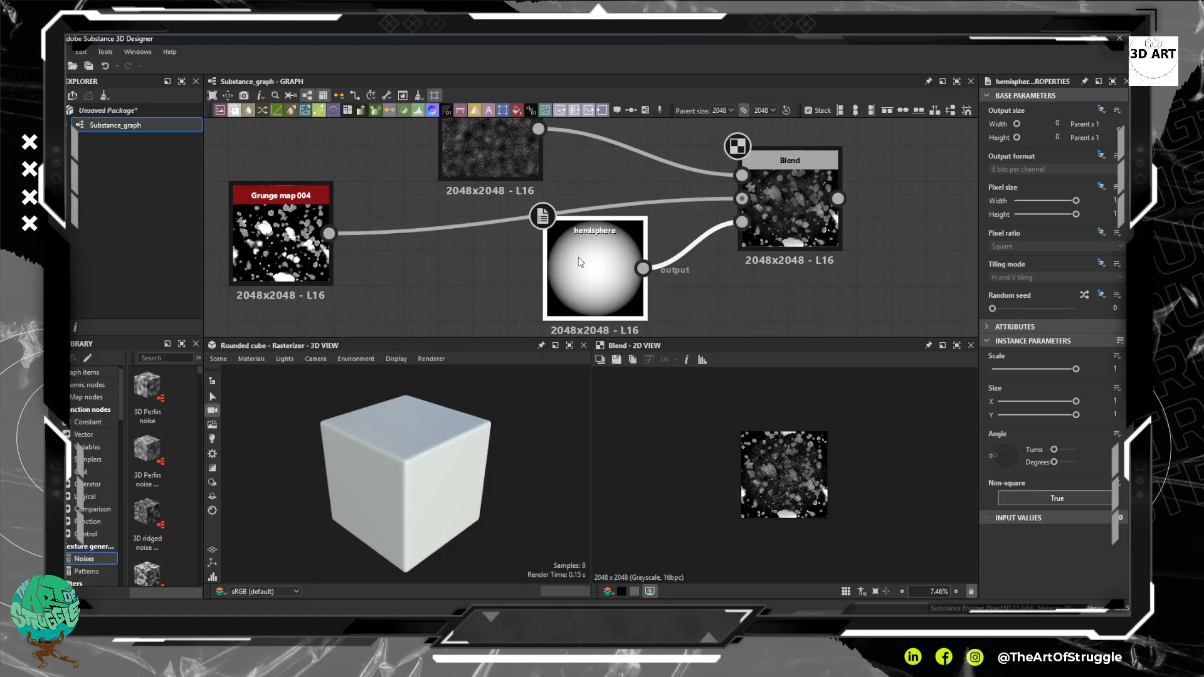
click(621, 277)
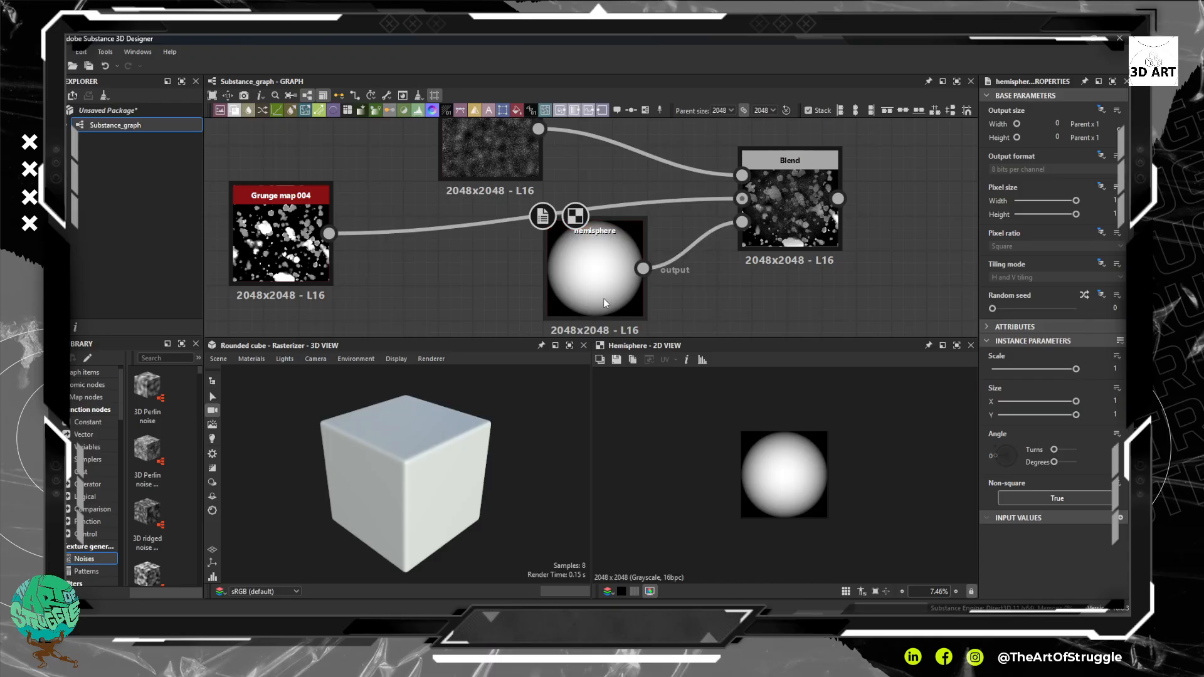
drag(604, 298, 427, 327)
Add a Curve node and a Levels node, feed both from the Hemisphere, and move Curve below Levels.
key(space)
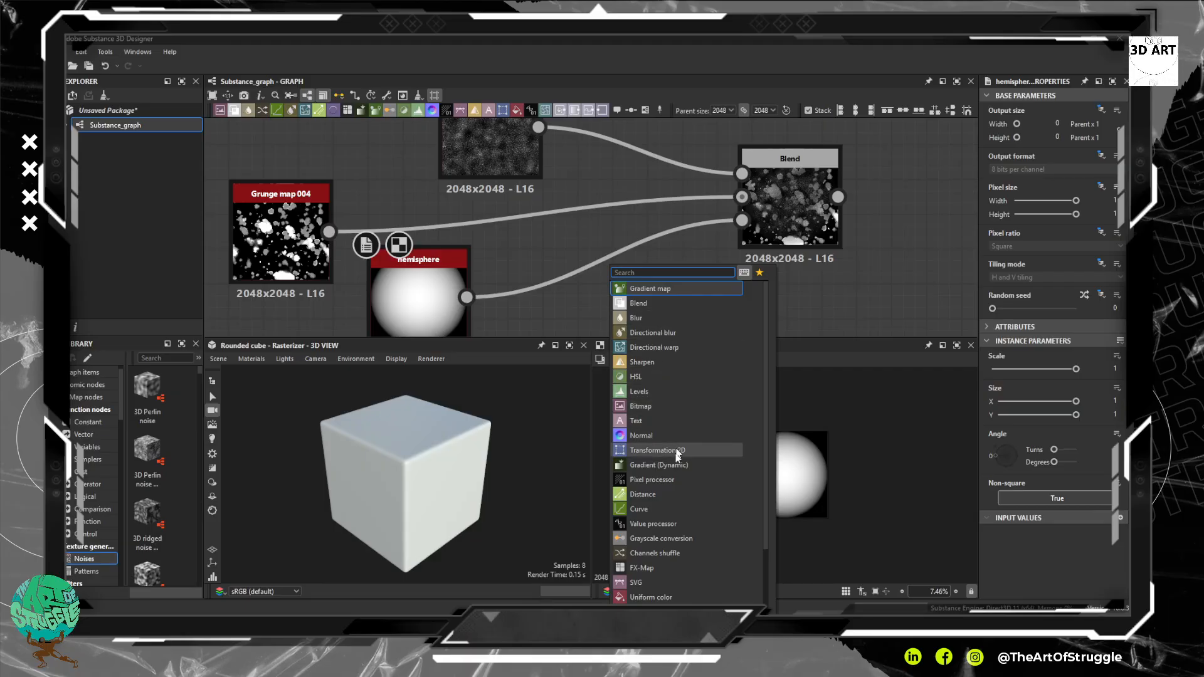
click(653, 508)
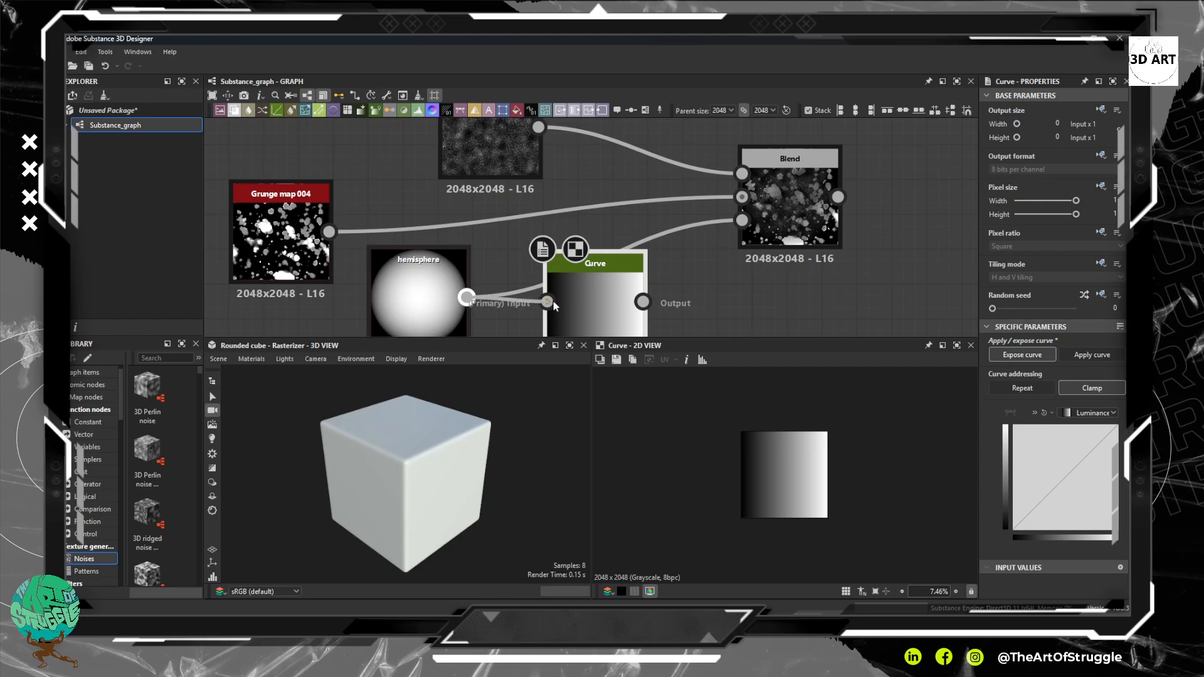
key(space)
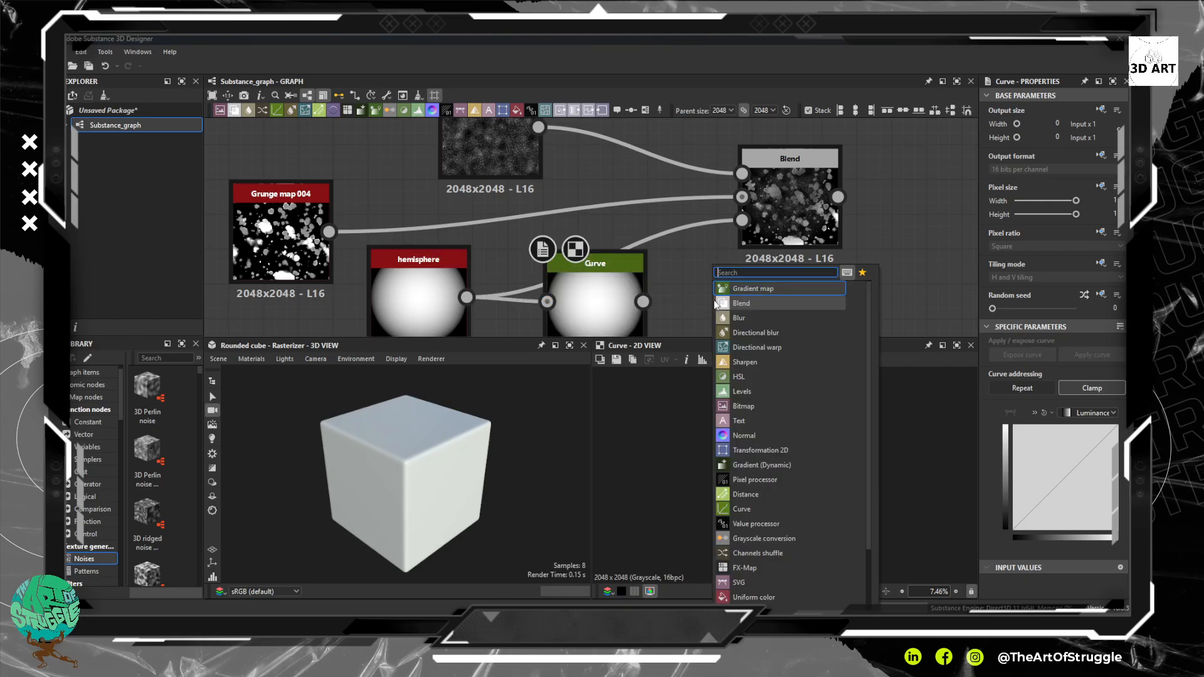
text(le)
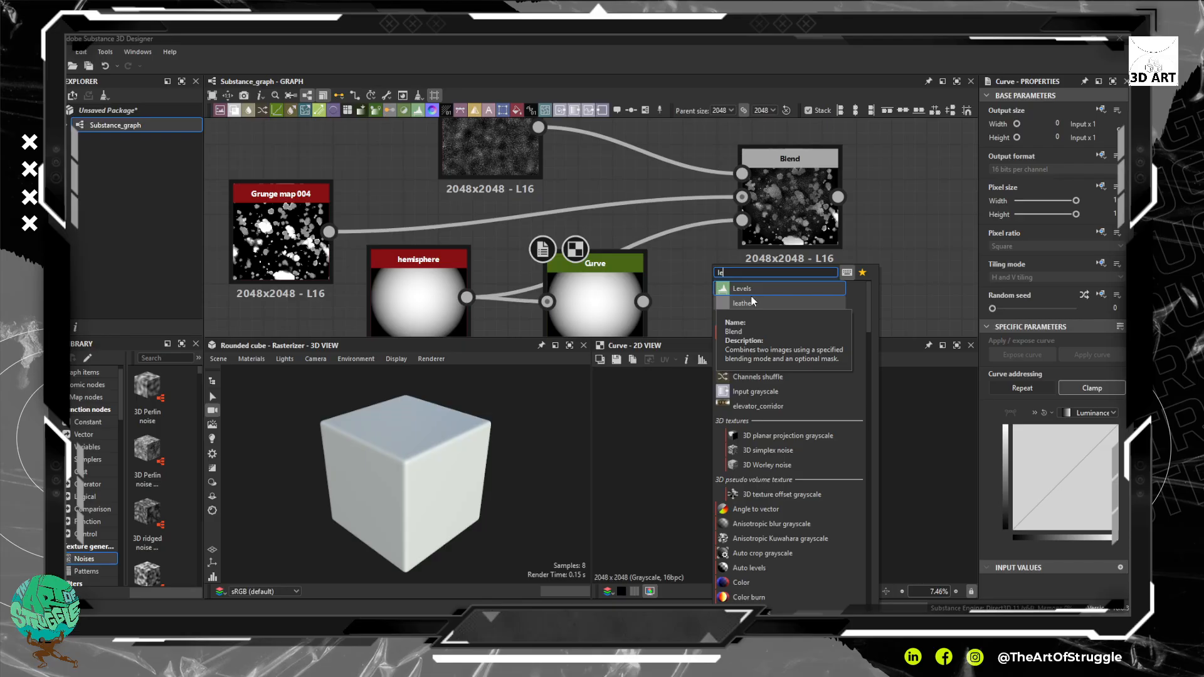
key(Return)
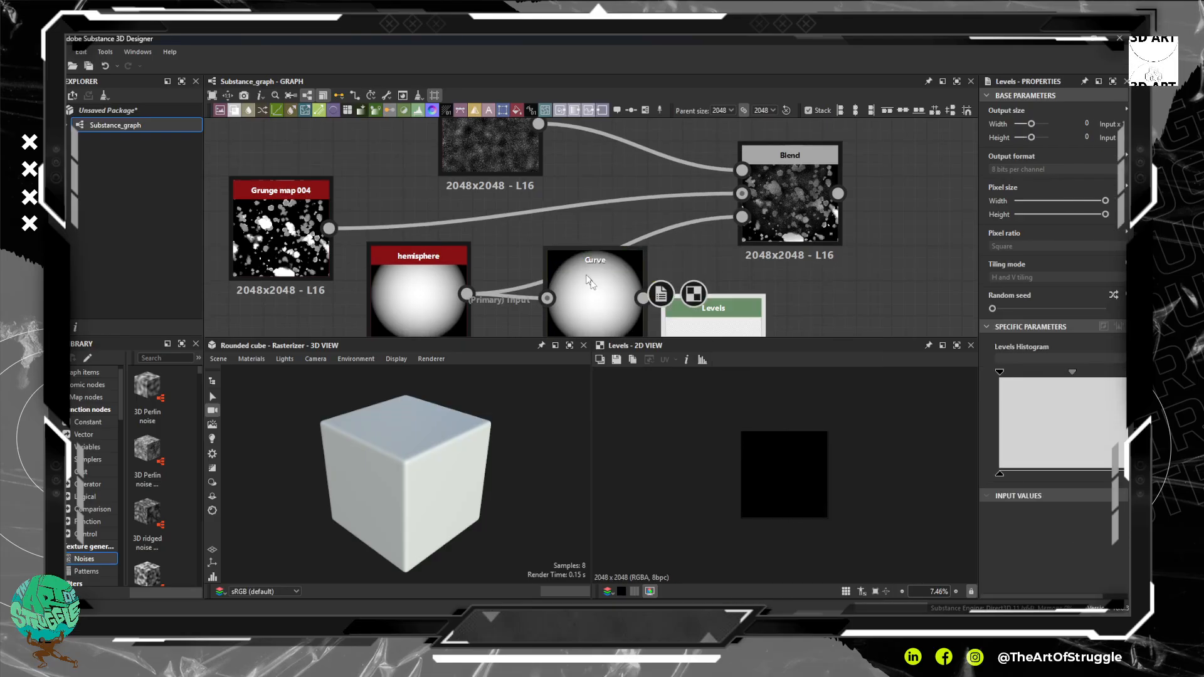
drag(589, 281, 587, 351)
drag(468, 224, 665, 277)
Search the node list for "cir" and "sh", and add a Shape node beside the Levels node.
key(space)
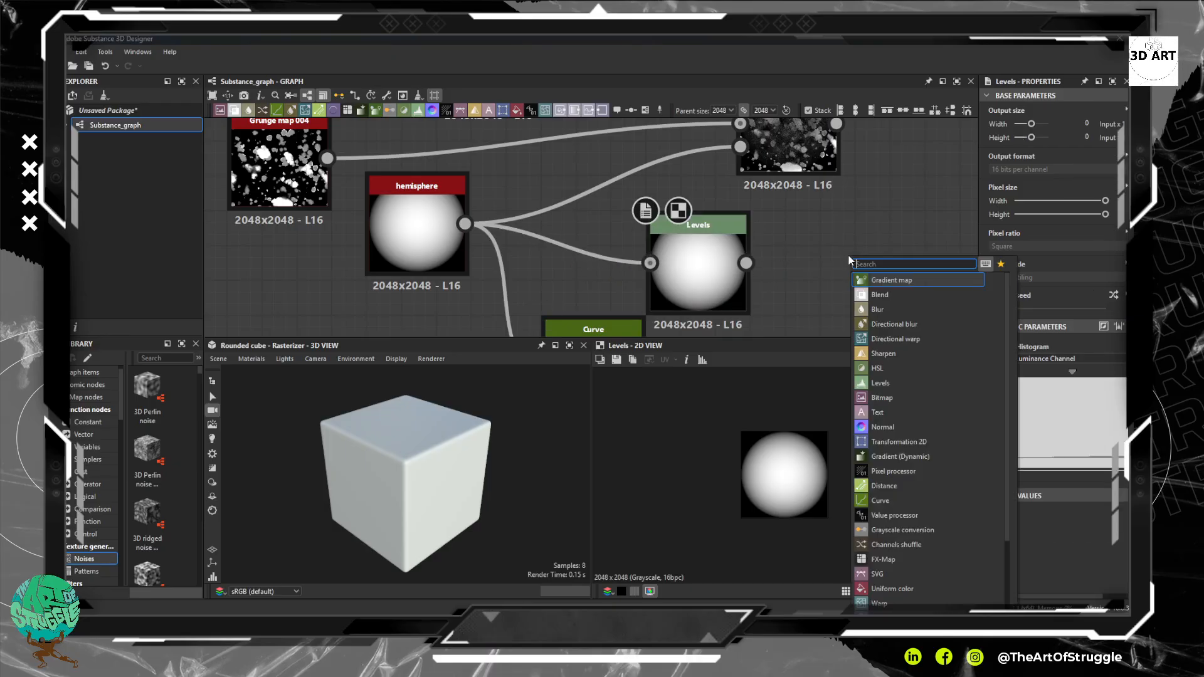
text(cir)
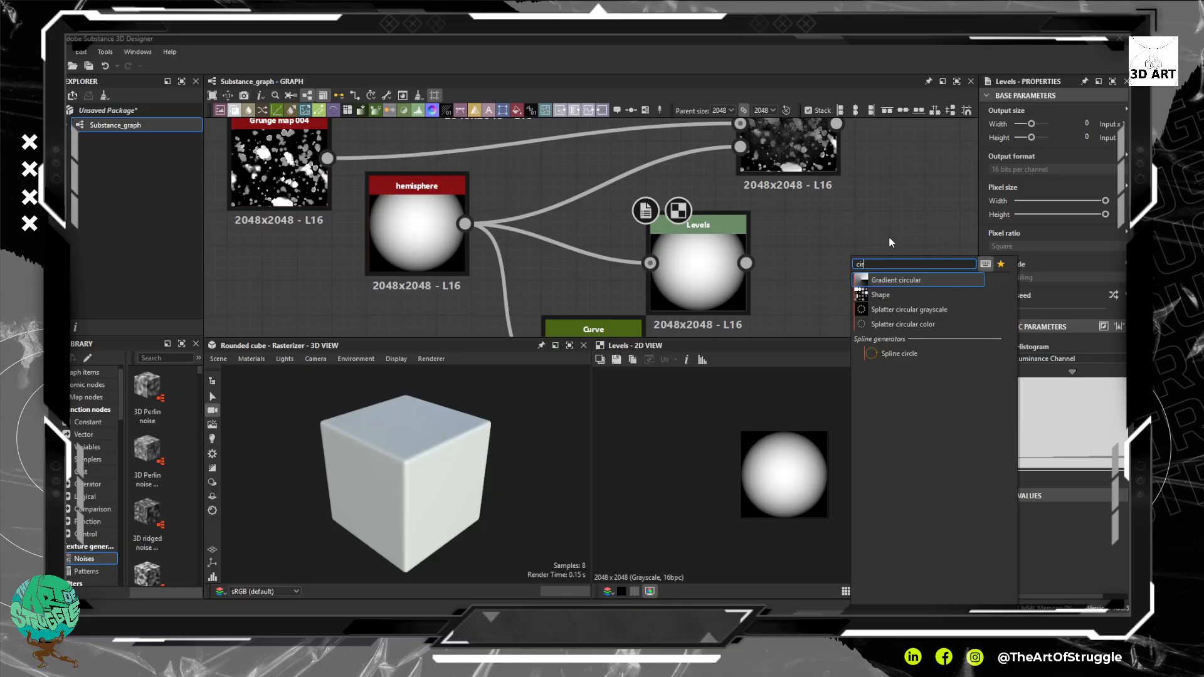
key(BackSpace)
key(BackSpace)
key(BackSpace)
text(shap)
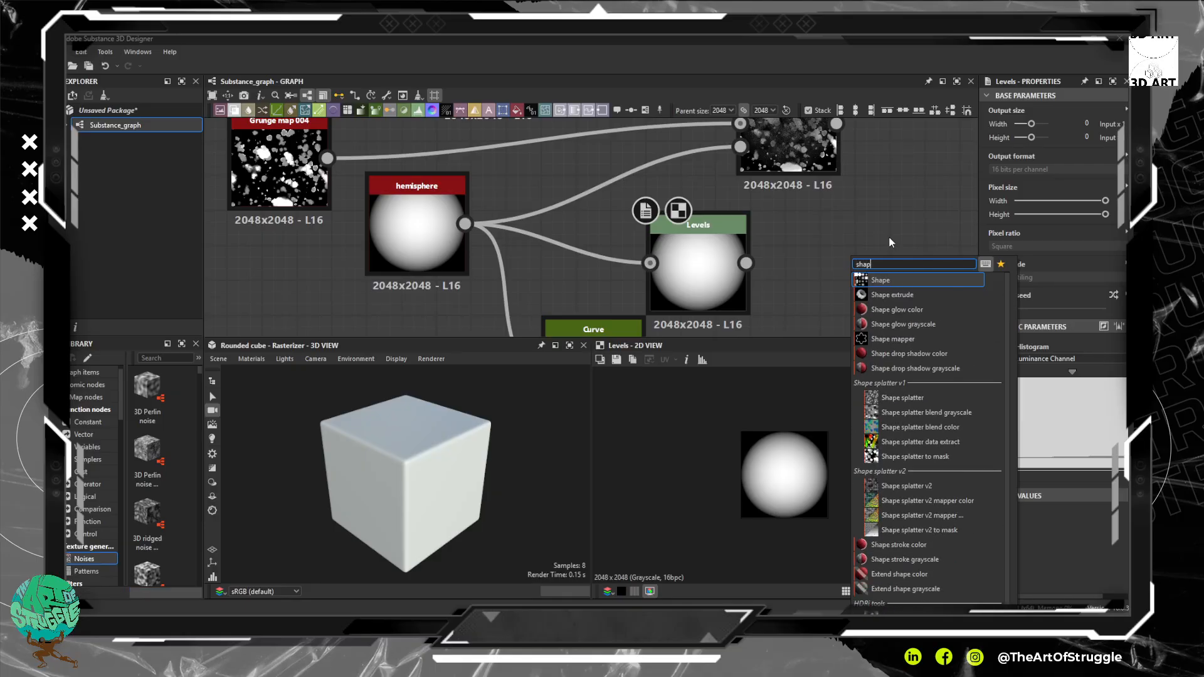
key(BackSpace)
key(BackSpace)
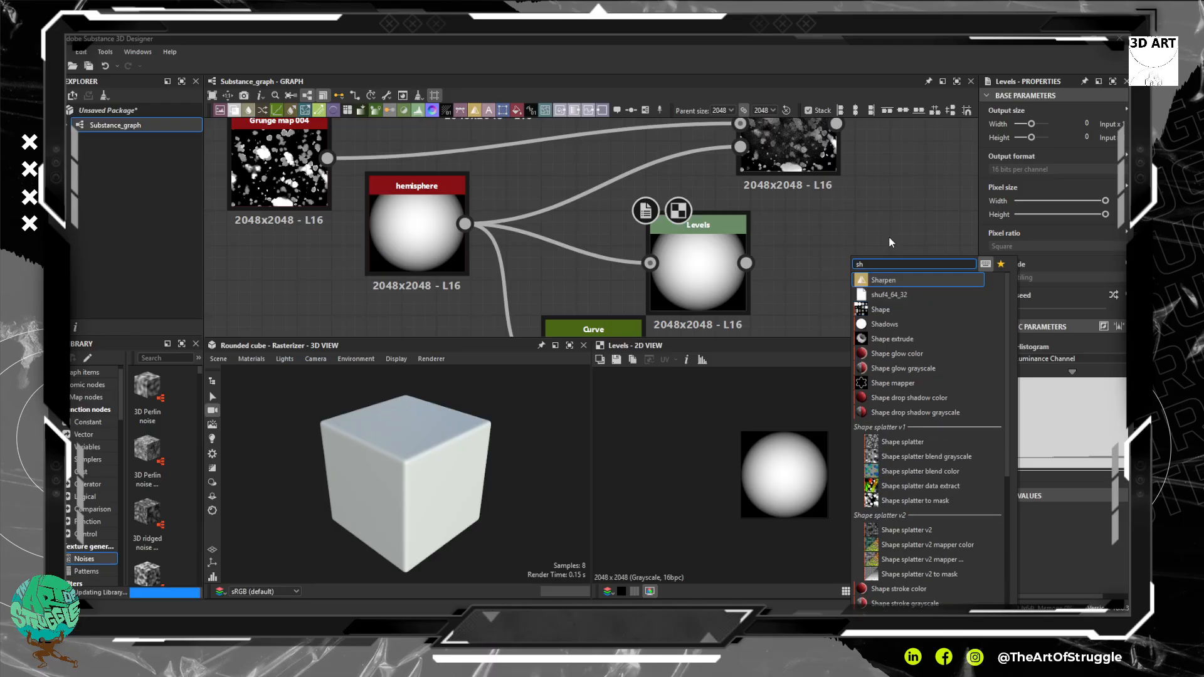
click(886, 309)
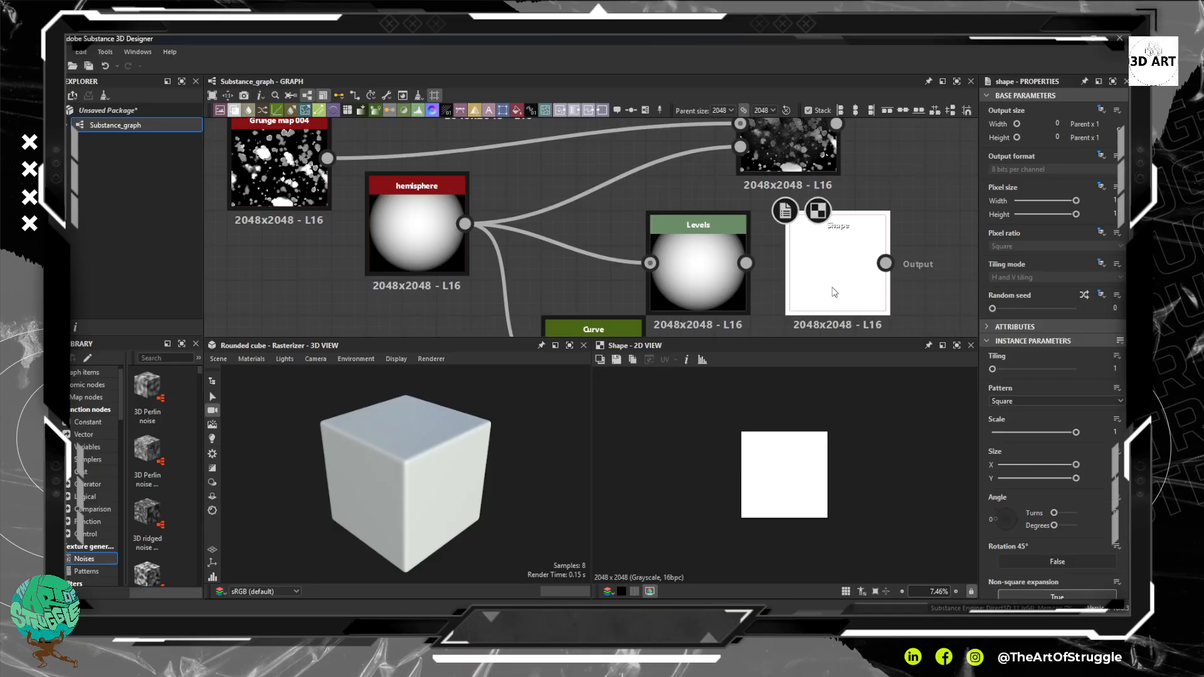
Try the Brick and Hemisphere patterns on the Shape node and test its scale.
click(1065, 399)
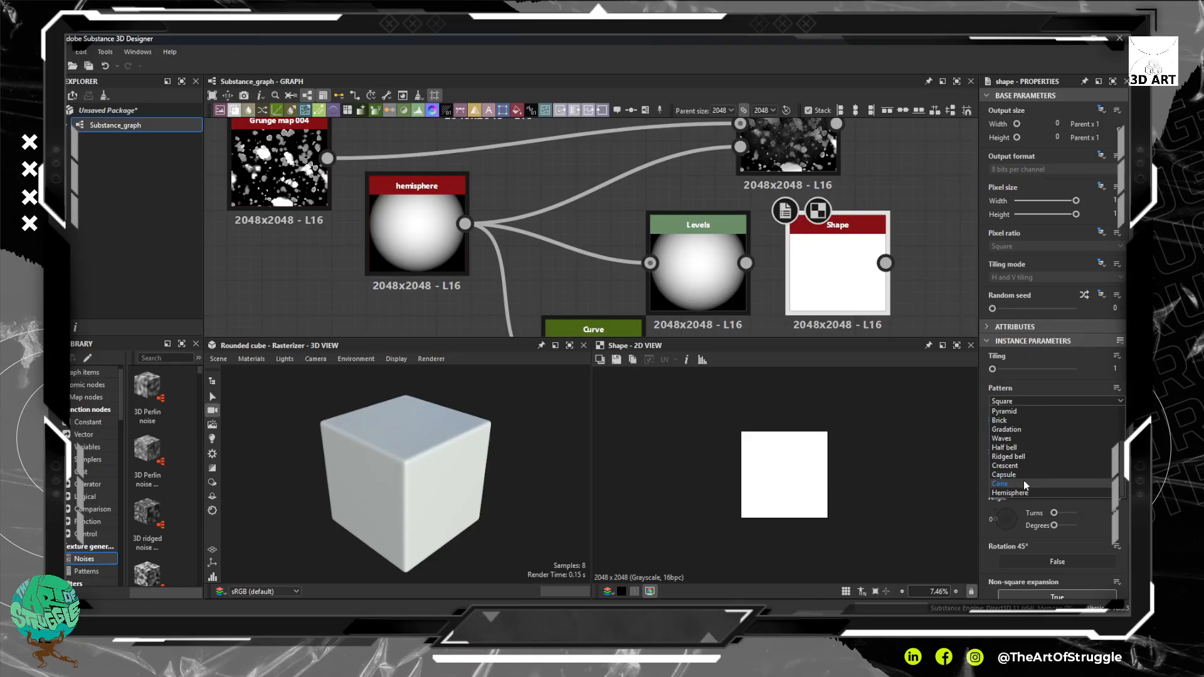
scroll(1024, 417, down, 2)
click(1025, 421)
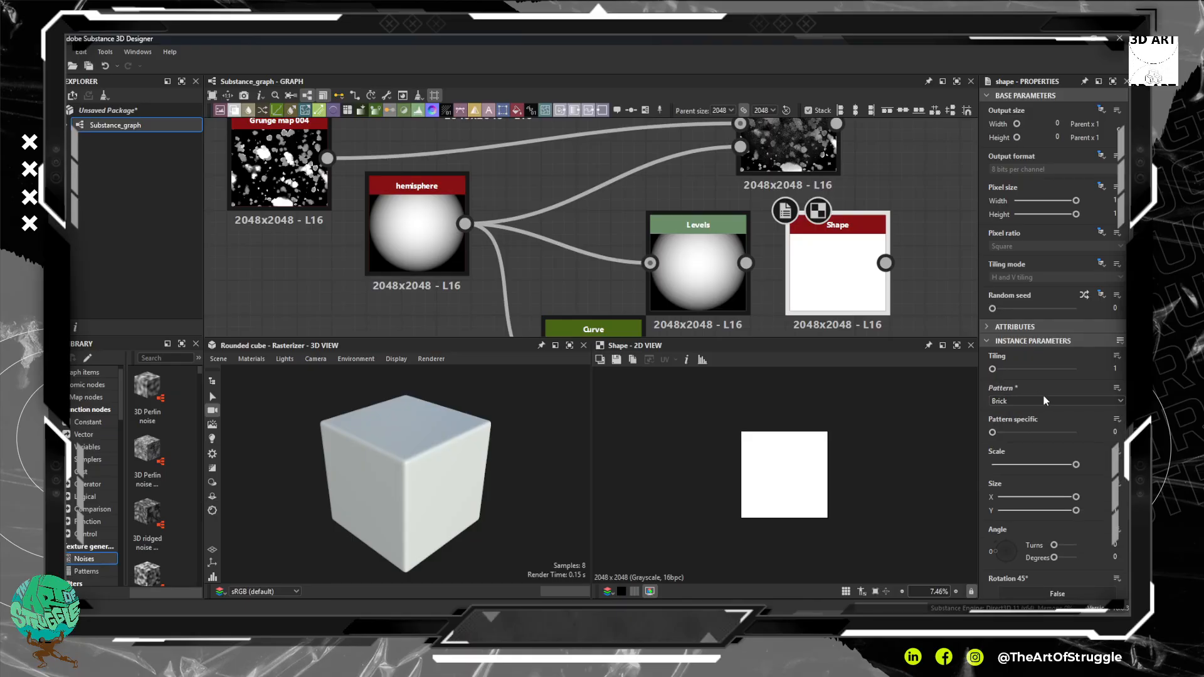
scroll(1048, 393, down, 6)
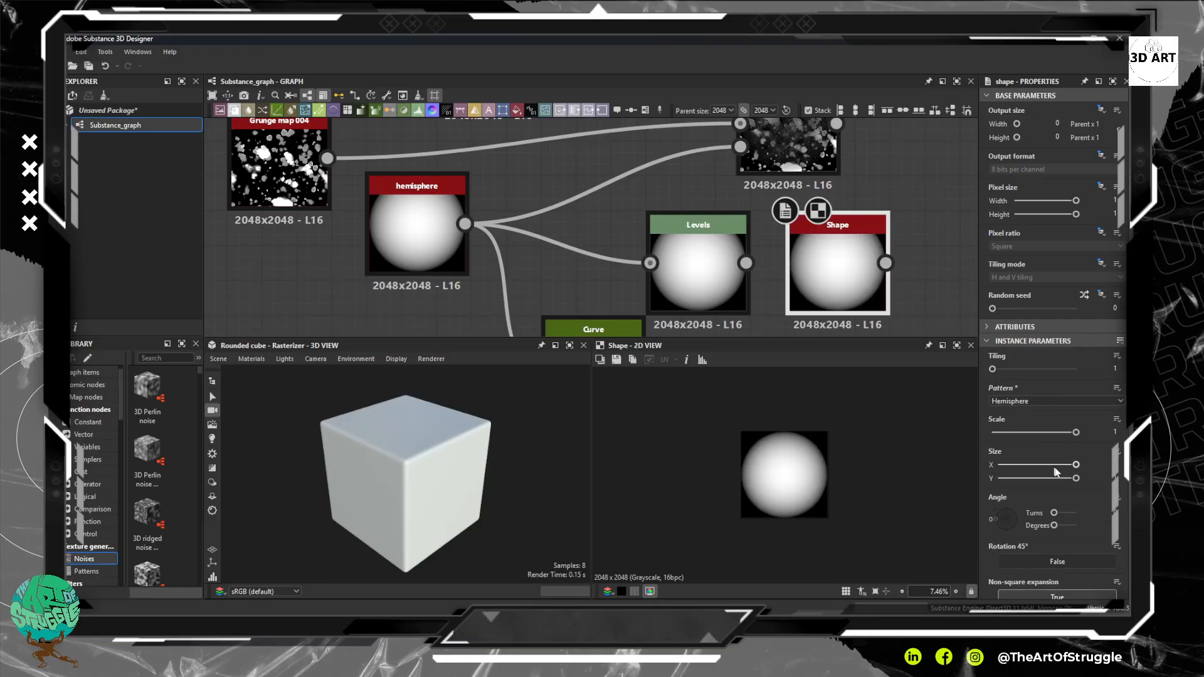
mouse_move(1076, 432)
mouse_down()
mouse_move(1055, 435)
mouse_move(1083, 431)
mouse_up()
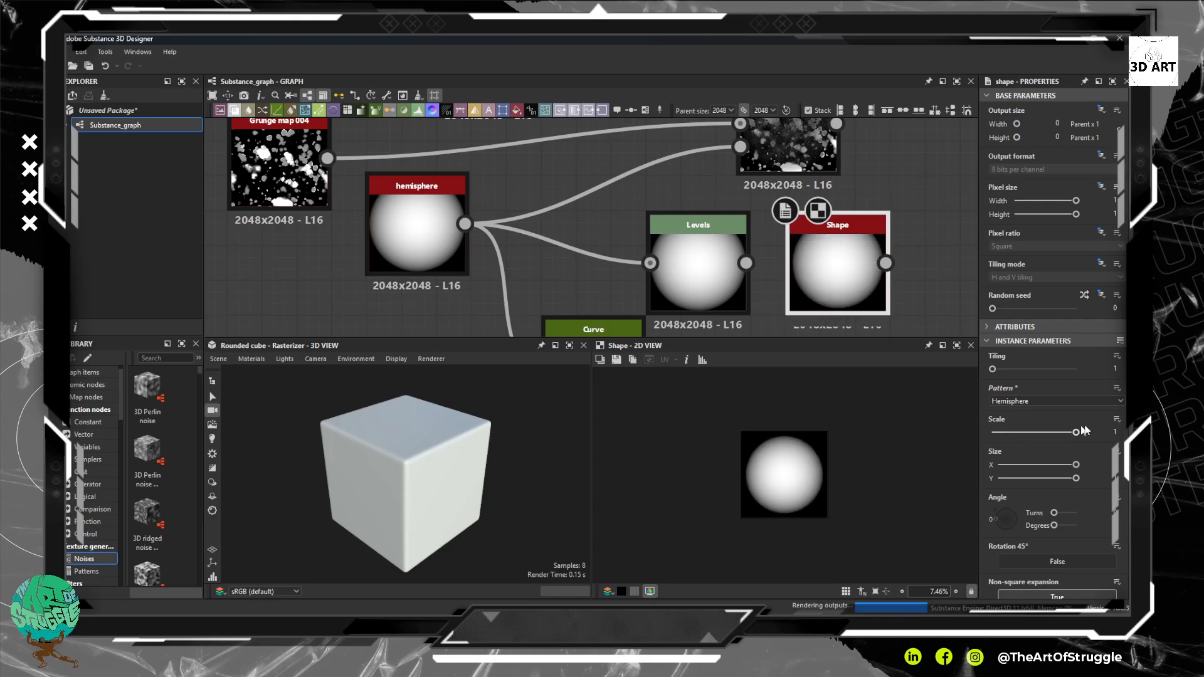
Try the Gaussian and Square patterns on the Shape node, and set its pattern to Disc.
scroll(1075, 483, down, 2)
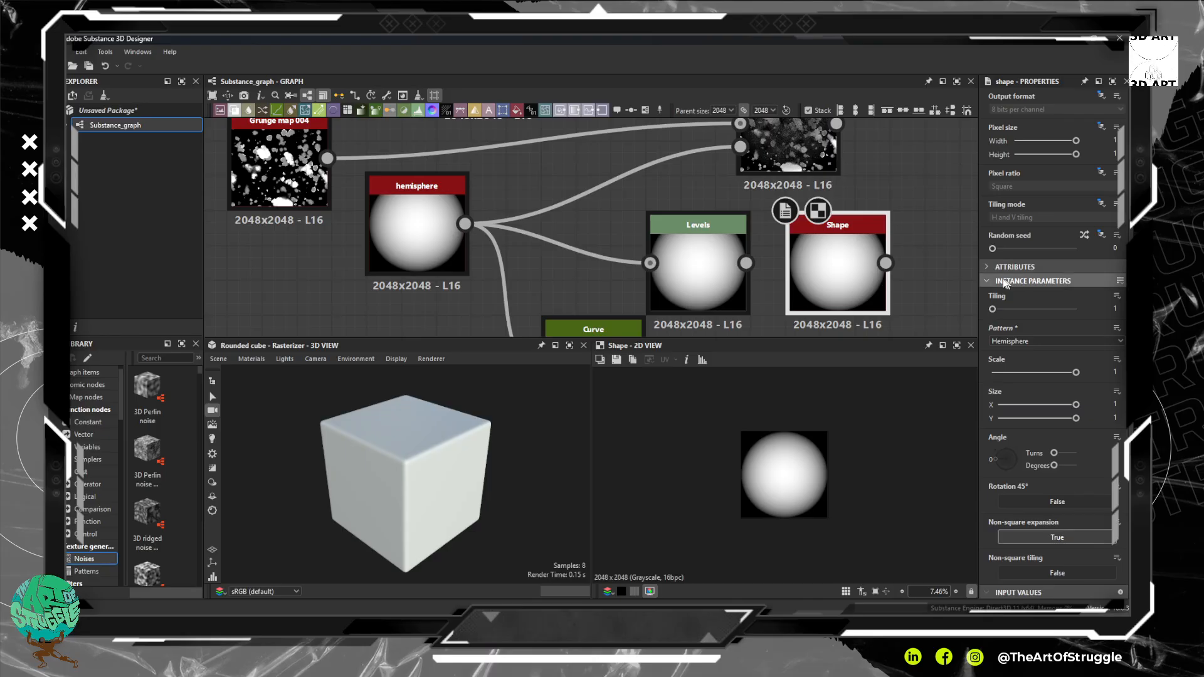
click(1097, 344)
click(1075, 382)
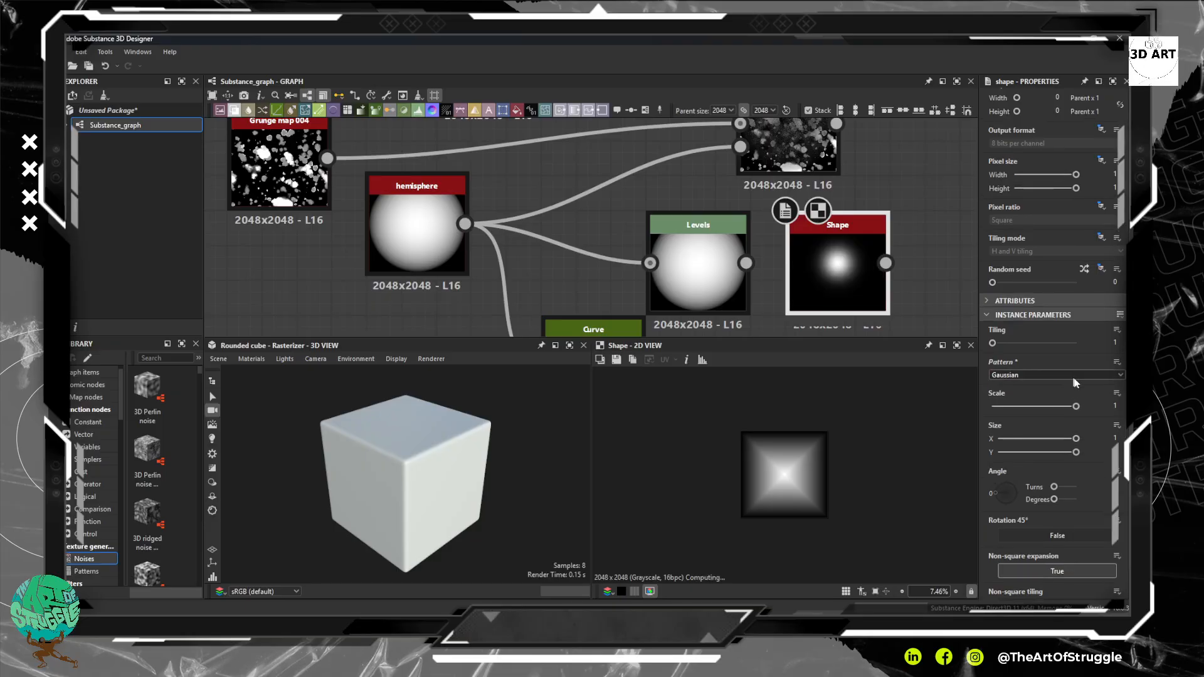
click(1063, 374)
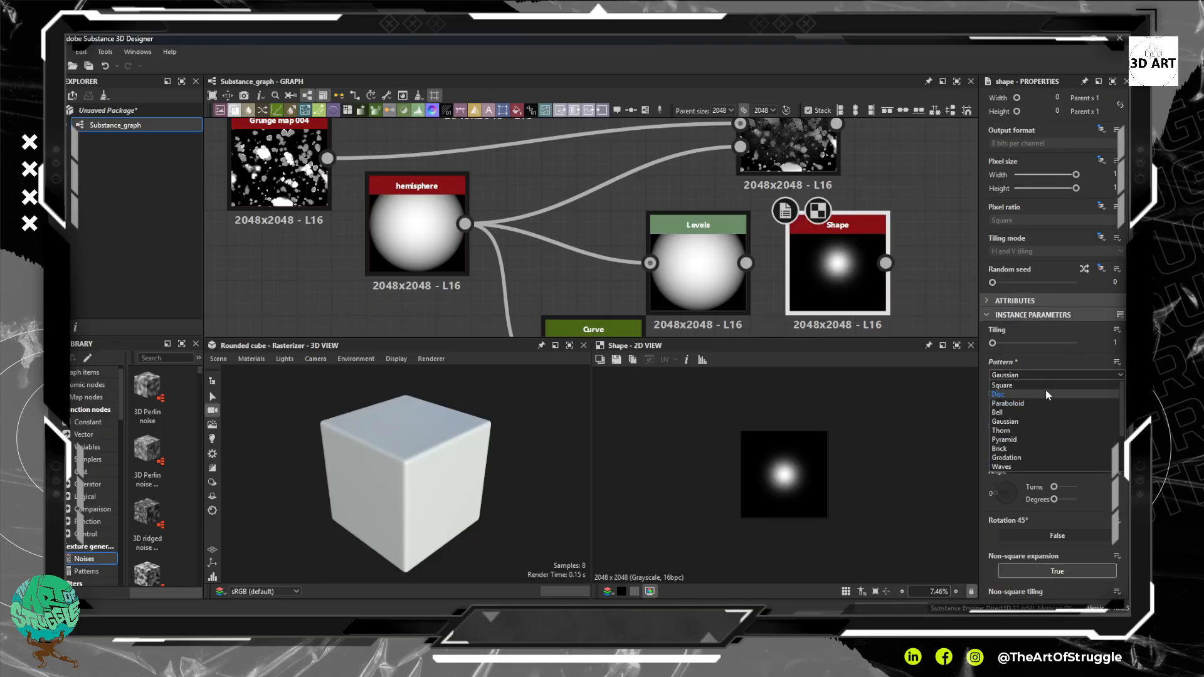
click(1045, 385)
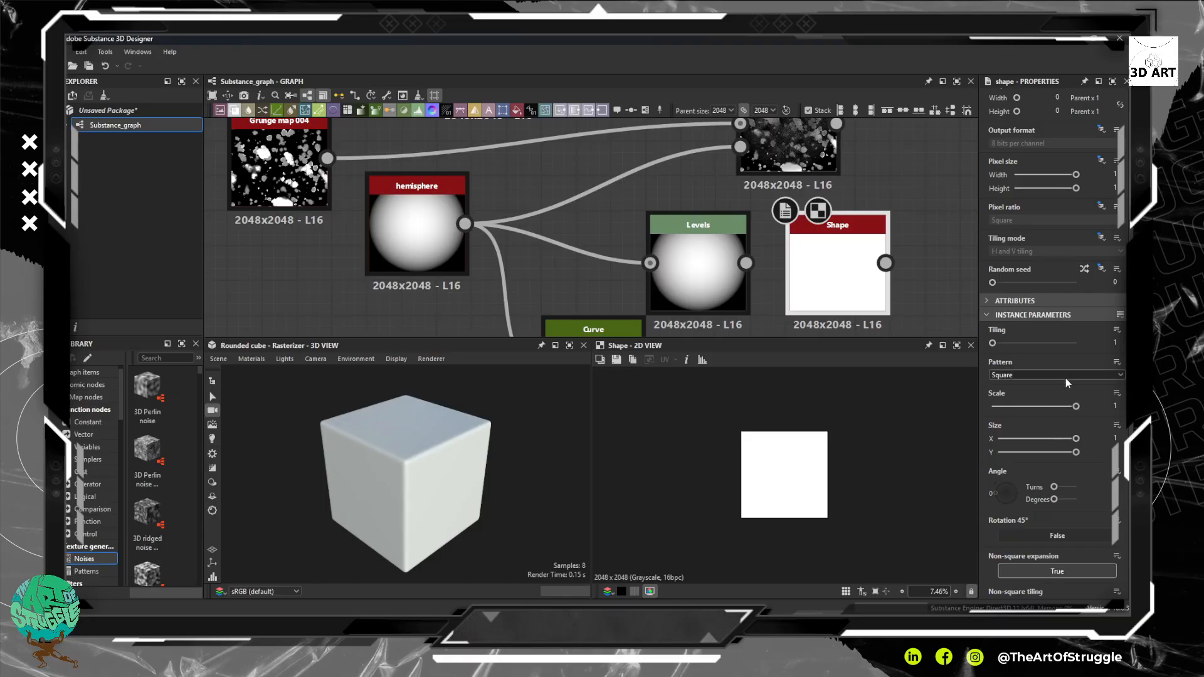
click(1067, 378)
click(1045, 390)
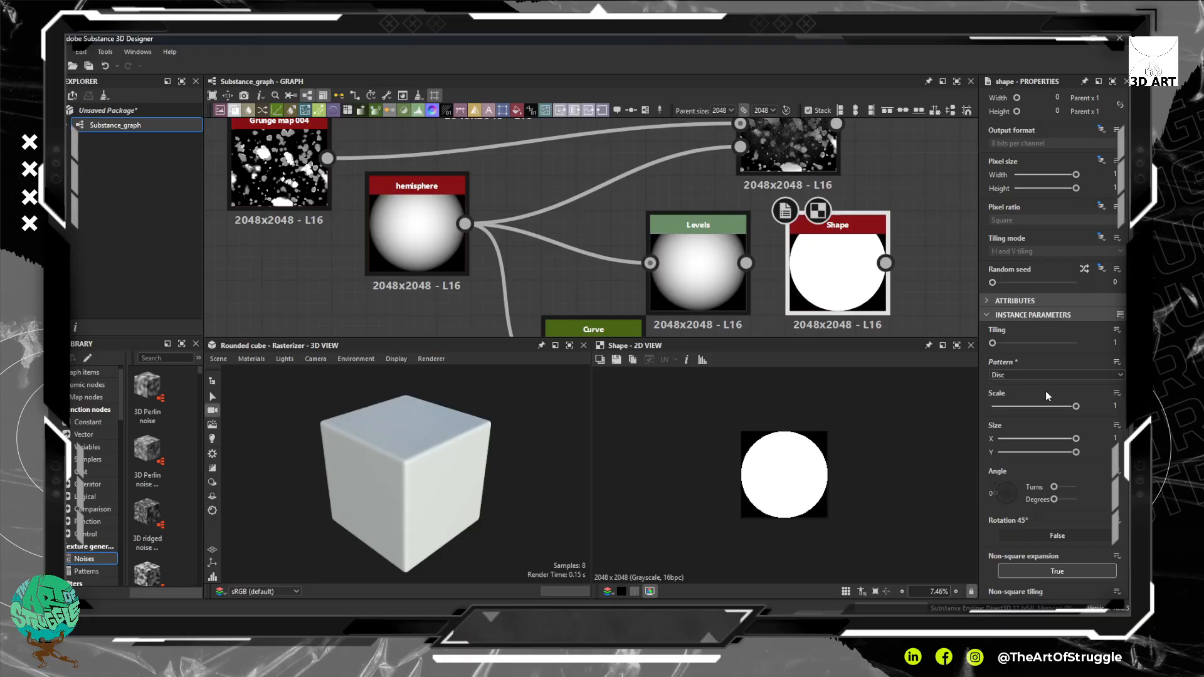
Move the Levels node aside and connect the disc Shape to the Blend node's opacity input, positioning it near Hemisphere.
drag(683, 251, 648, 285)
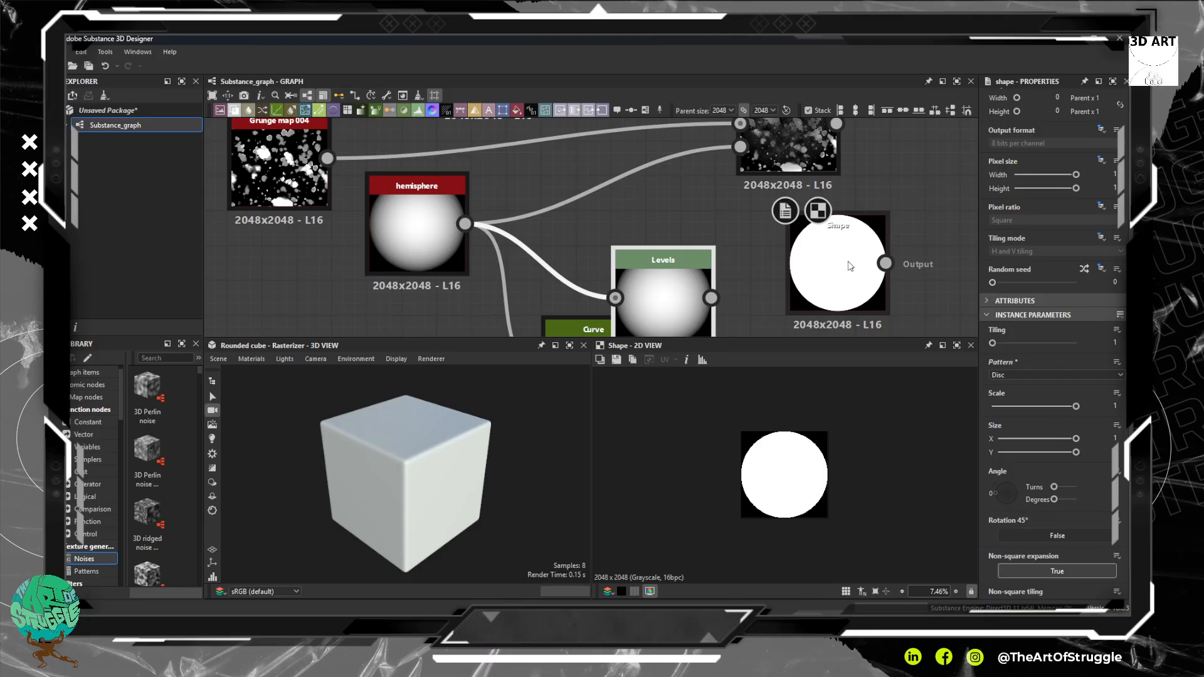
drag(850, 266, 740, 148)
drag(703, 198, 677, 291)
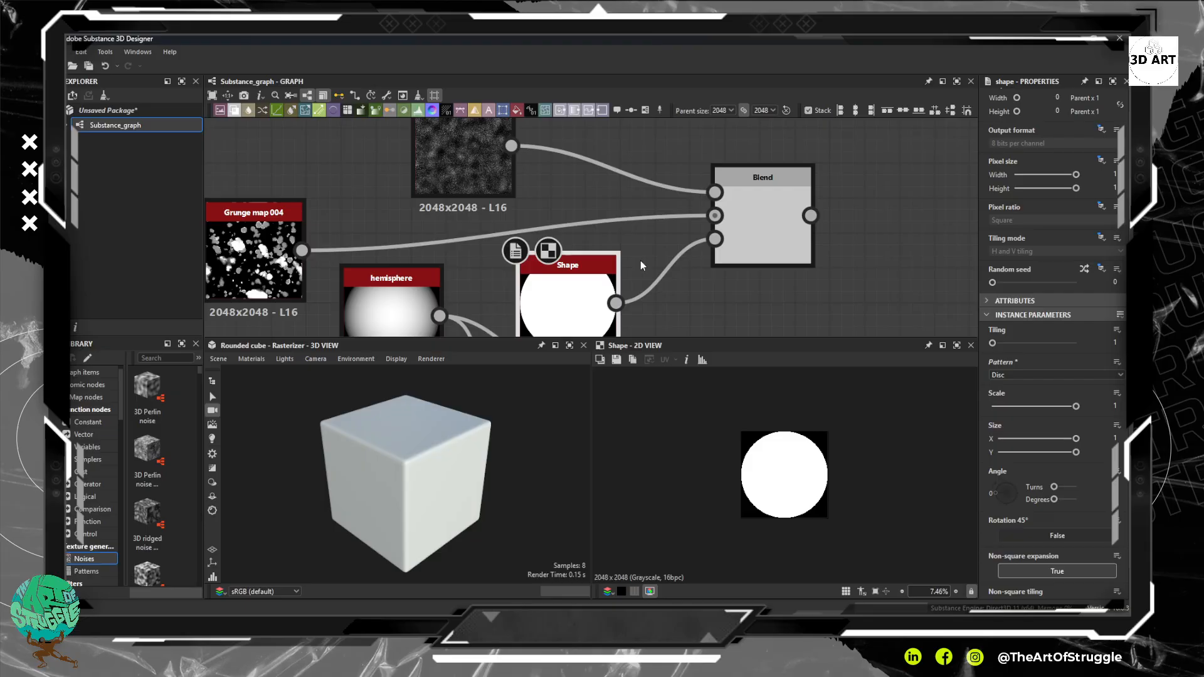
mouse_move(563, 298)
mouse_down()
mouse_move(598, 281)
mouse_move(560, 302)
mouse_up()
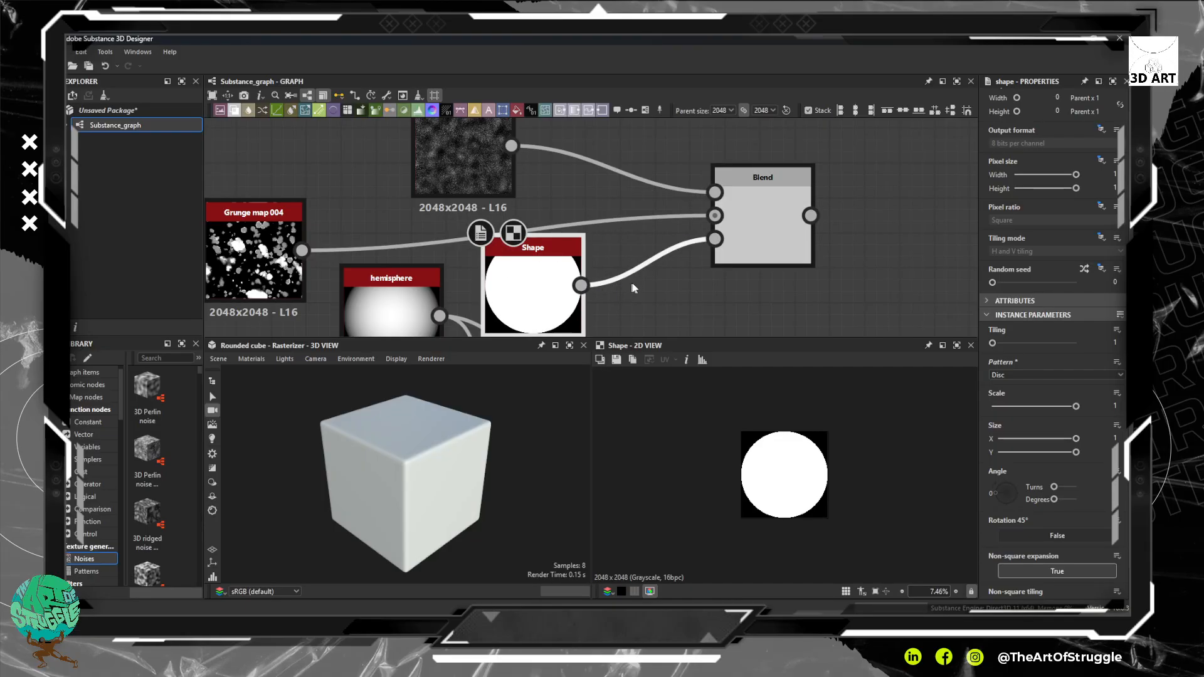
Insert an Invert grayscale node between the Shape and Blend nodes and place it directly beside Shape.
key(space)
text(i)
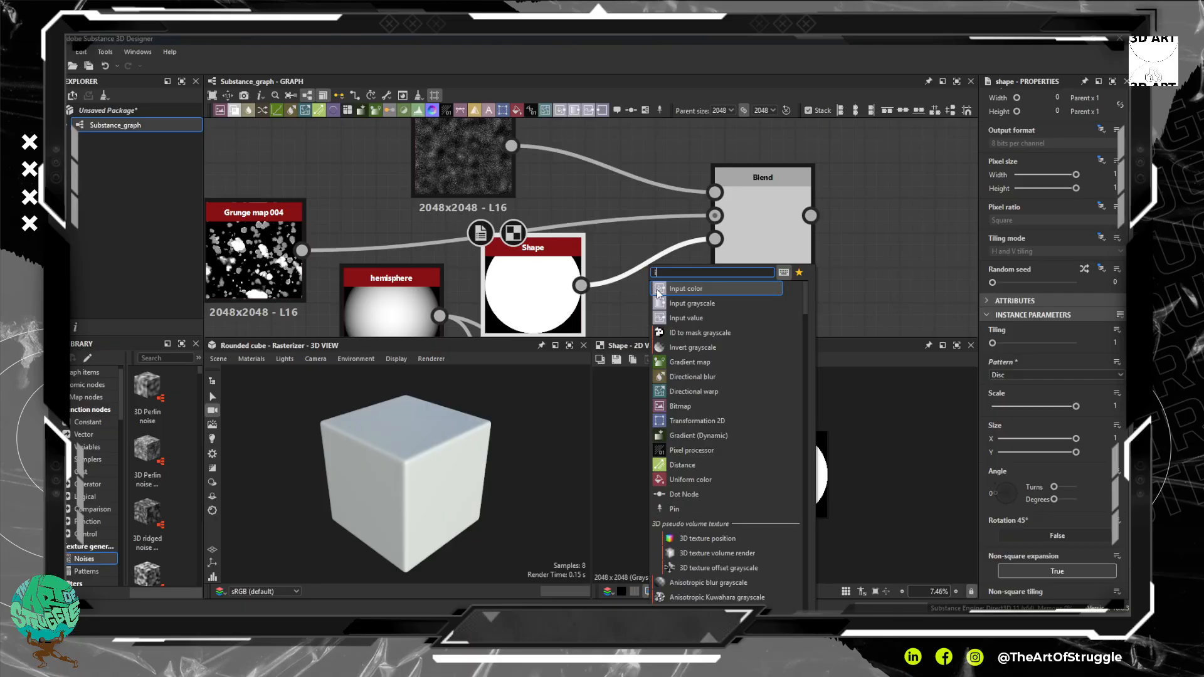
click(683, 345)
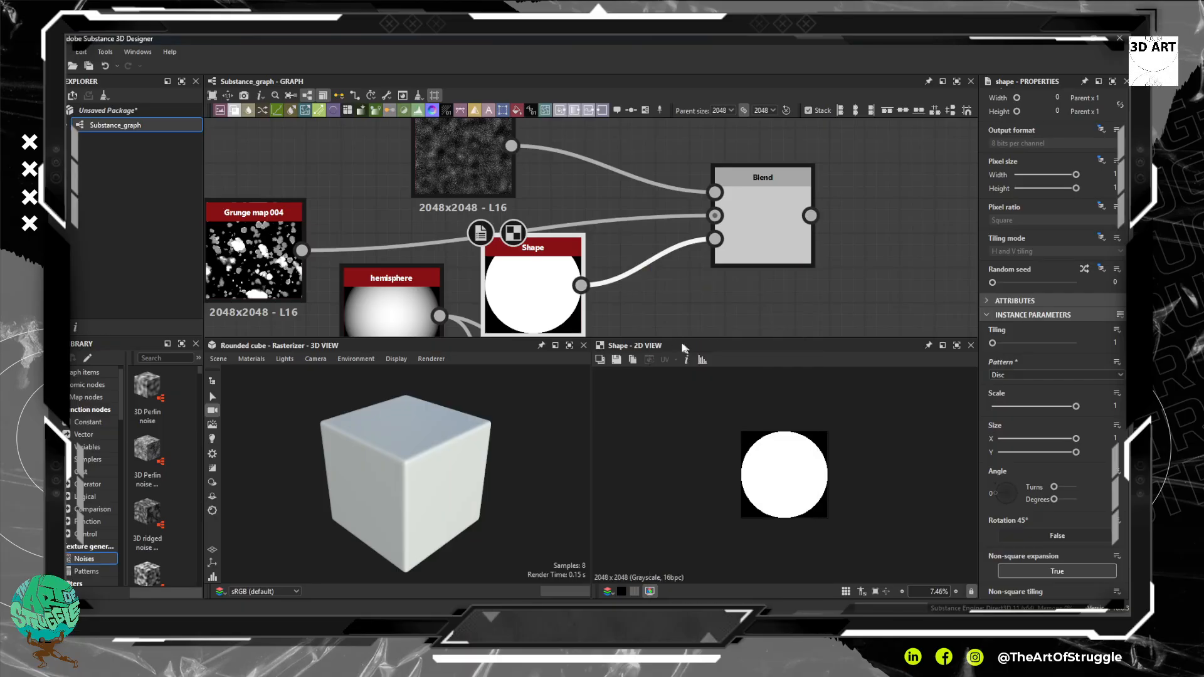
drag(726, 284, 656, 283)
Inspect the Blend node's result in the 2D view and set its opacity to 1, keeping the Copy blending mode.
click(769, 241)
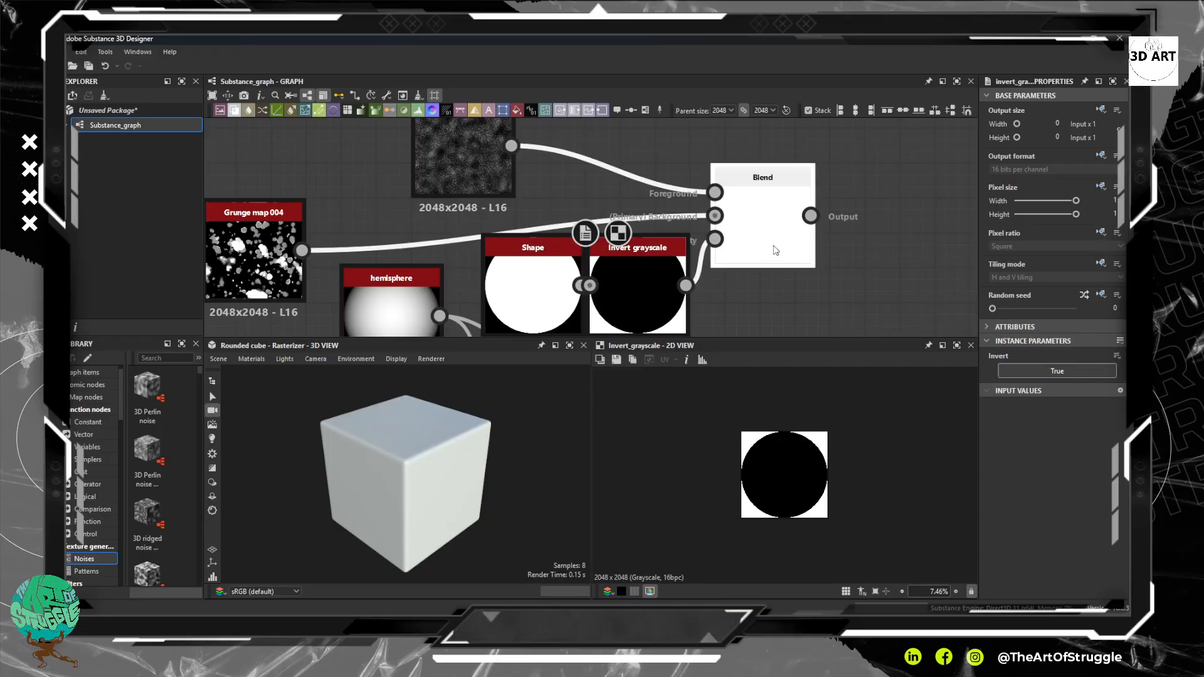
scroll(775, 478, up, 2)
scroll(776, 477, up, 4)
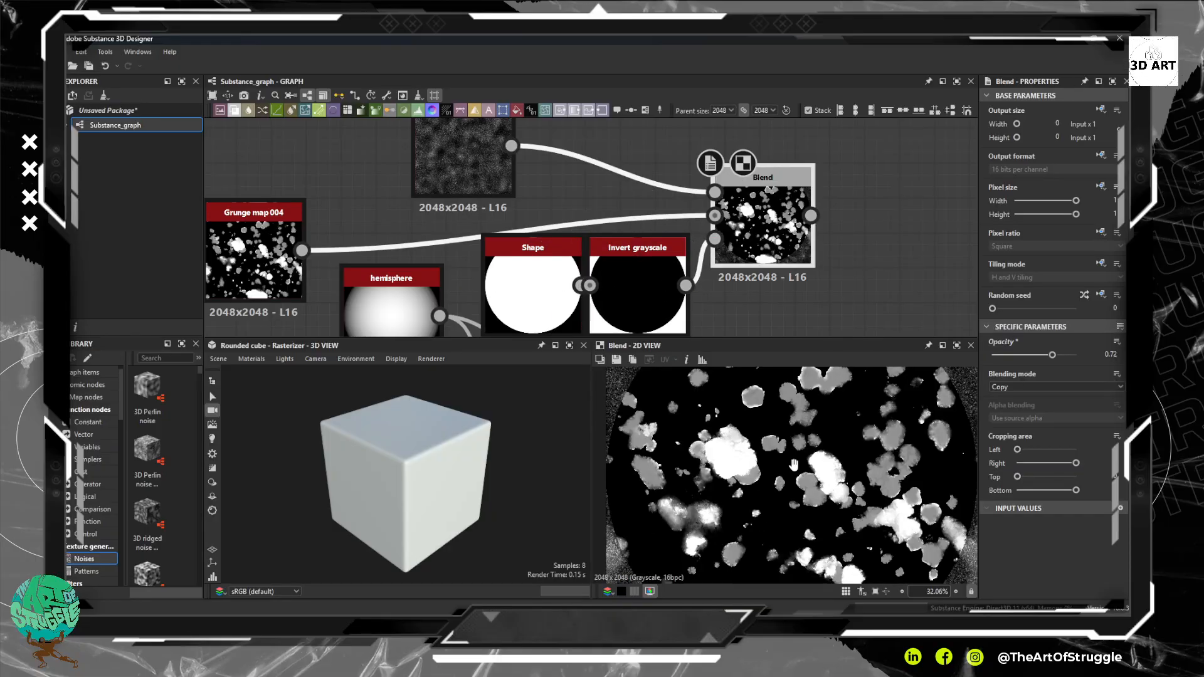
drag(789, 458, 774, 513)
scroll(775, 516, down, 2)
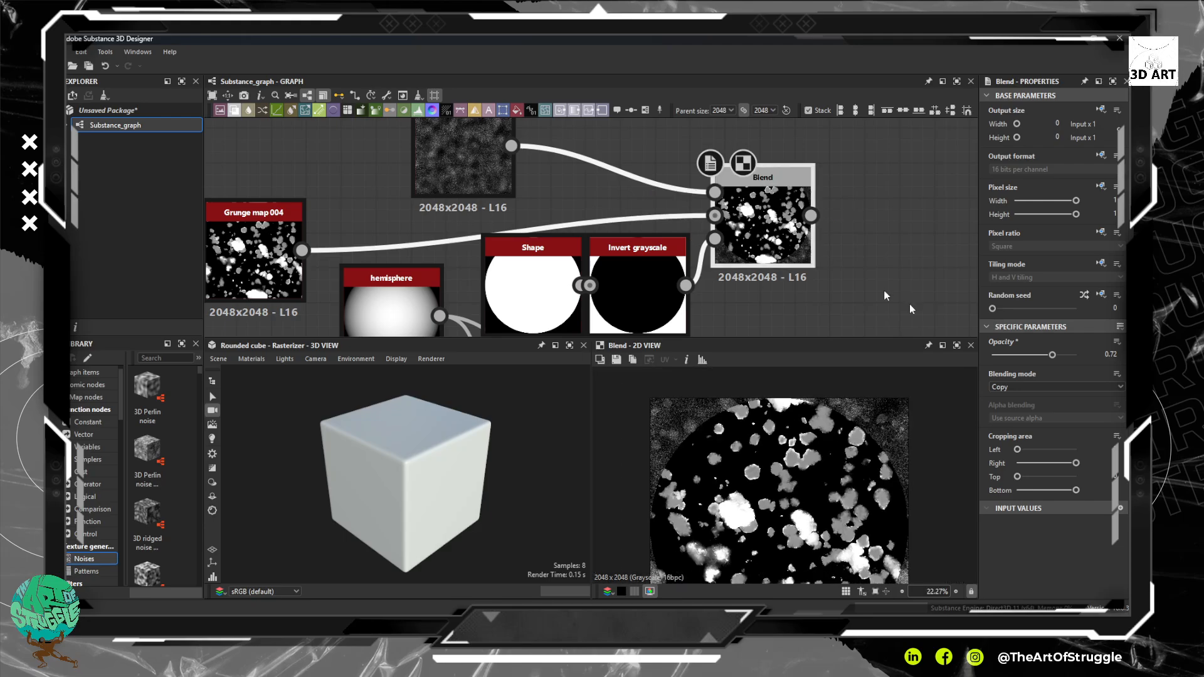
drag(1057, 356, 1076, 355)
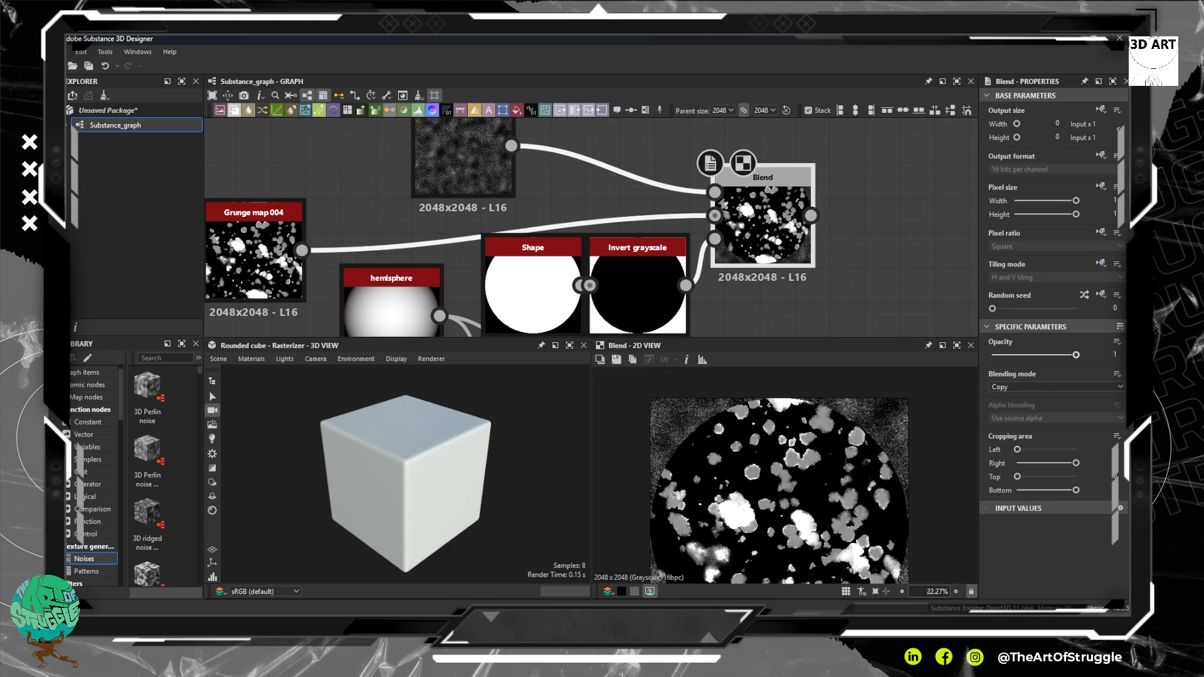
click(1080, 386)
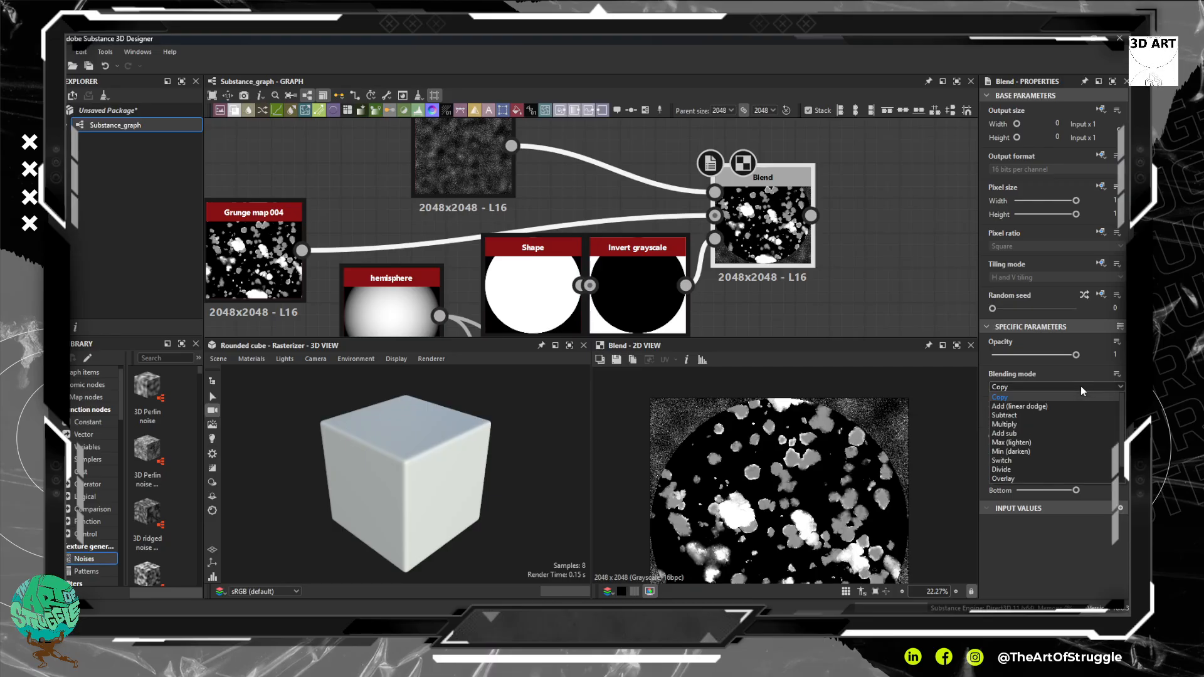
click(576, 278)
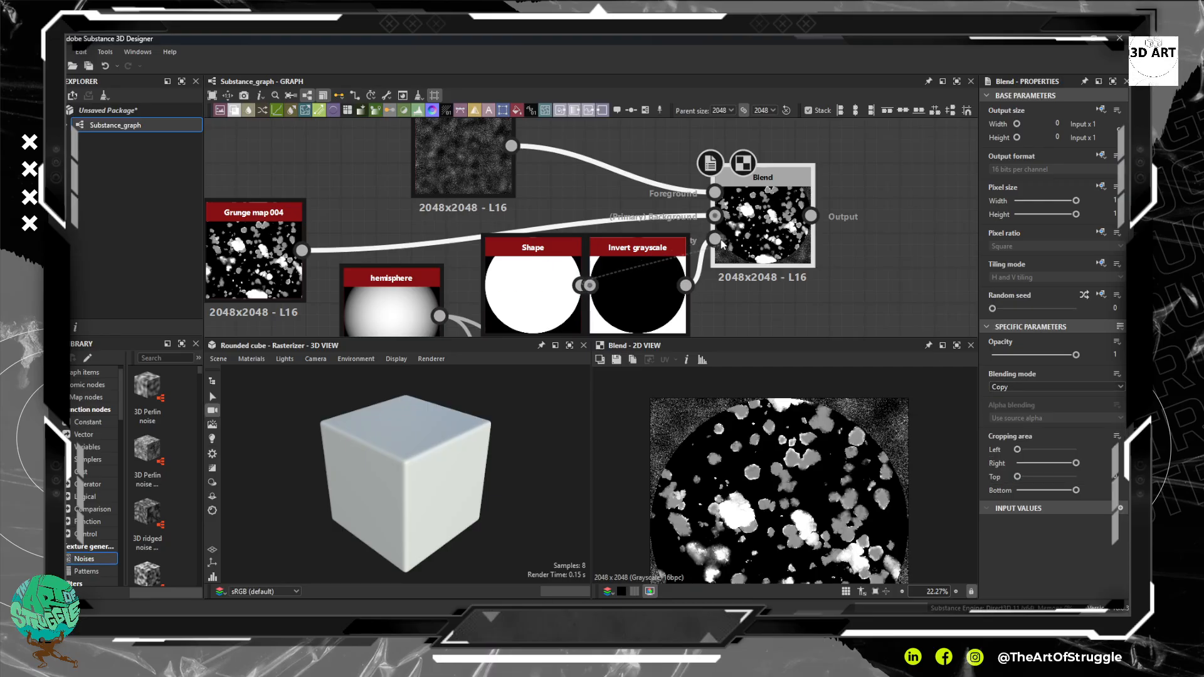
Try connecting the Shape node directly to the Blend node's opacity input, bypassing Invert grayscale, and undo it.
drag(650, 285, 685, 341)
drag(567, 301, 714, 225)
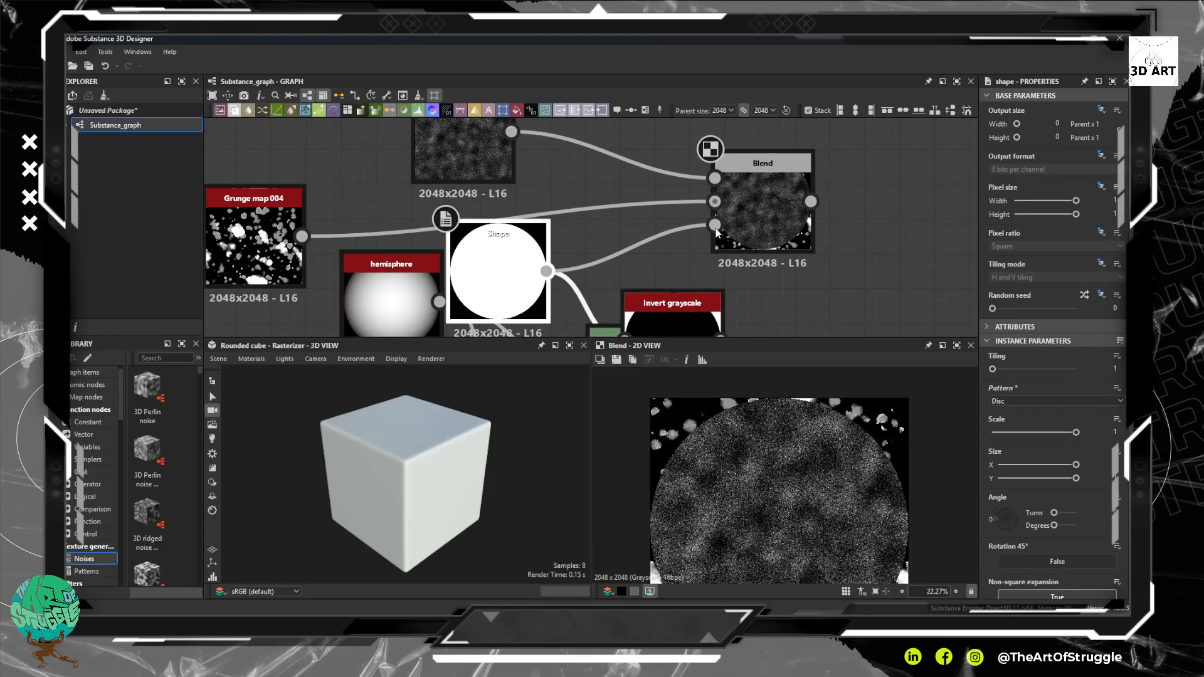
key(ctrl+z)
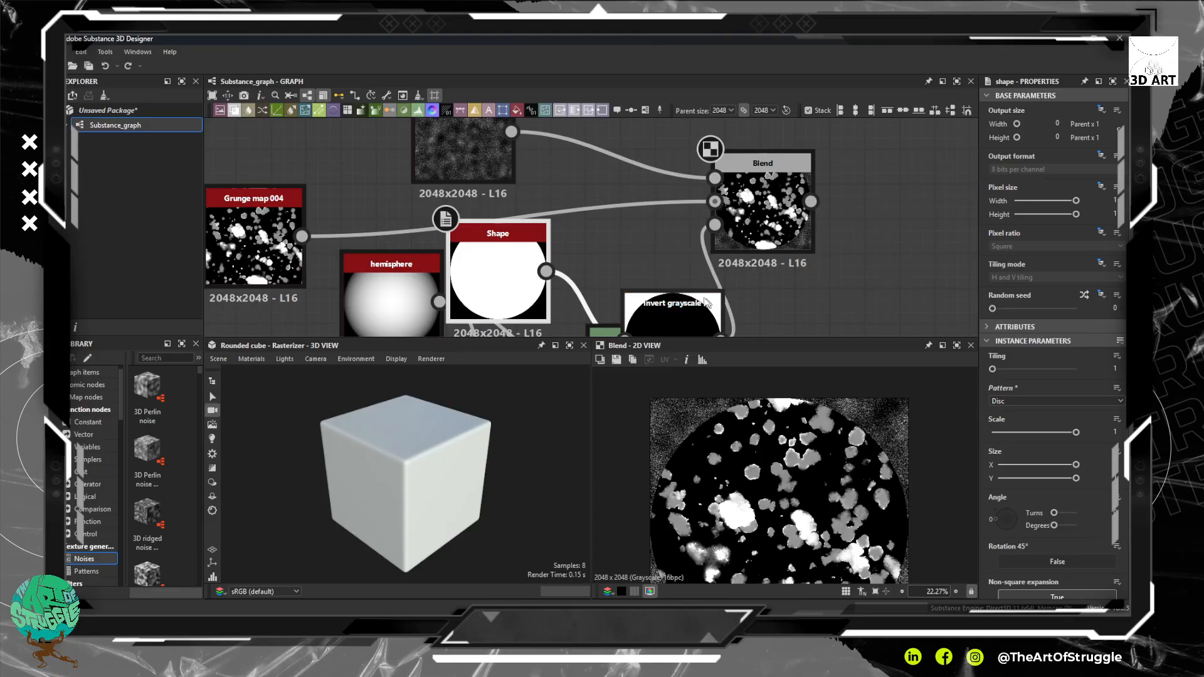
drag(689, 317, 654, 282)
Try the Divide and Min (darken) blending modes on the Blend node and return it to Copy.
click(779, 197)
drag(779, 197, 793, 197)
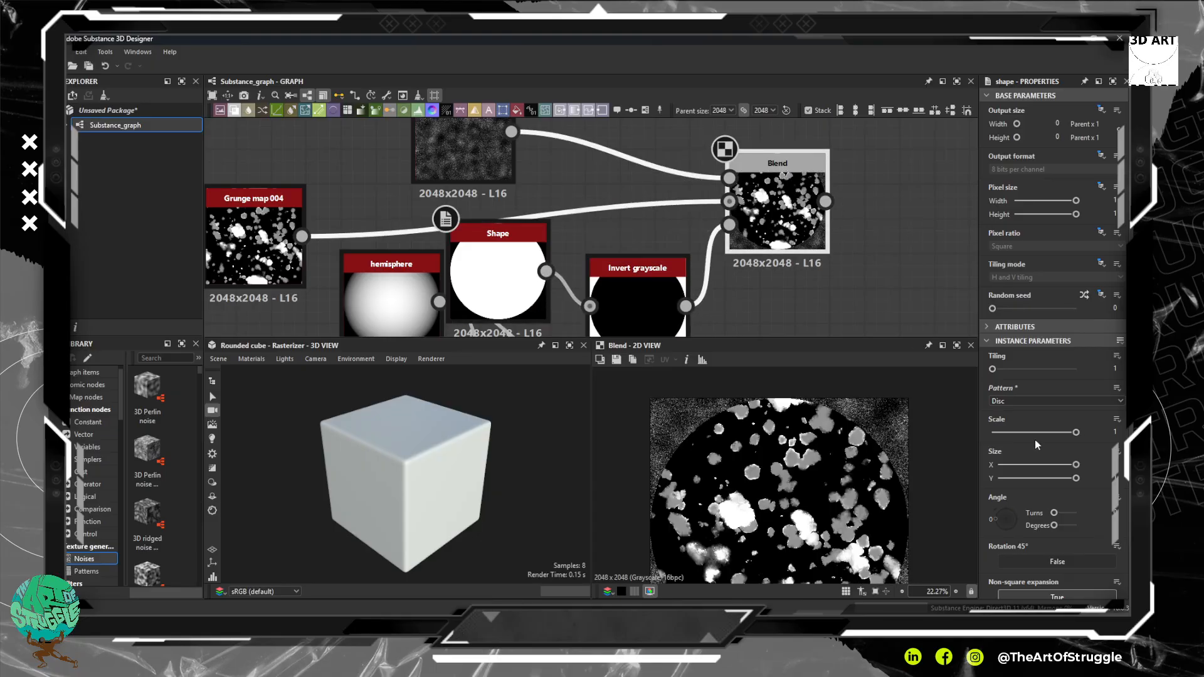
click(1056, 401)
click(768, 237)
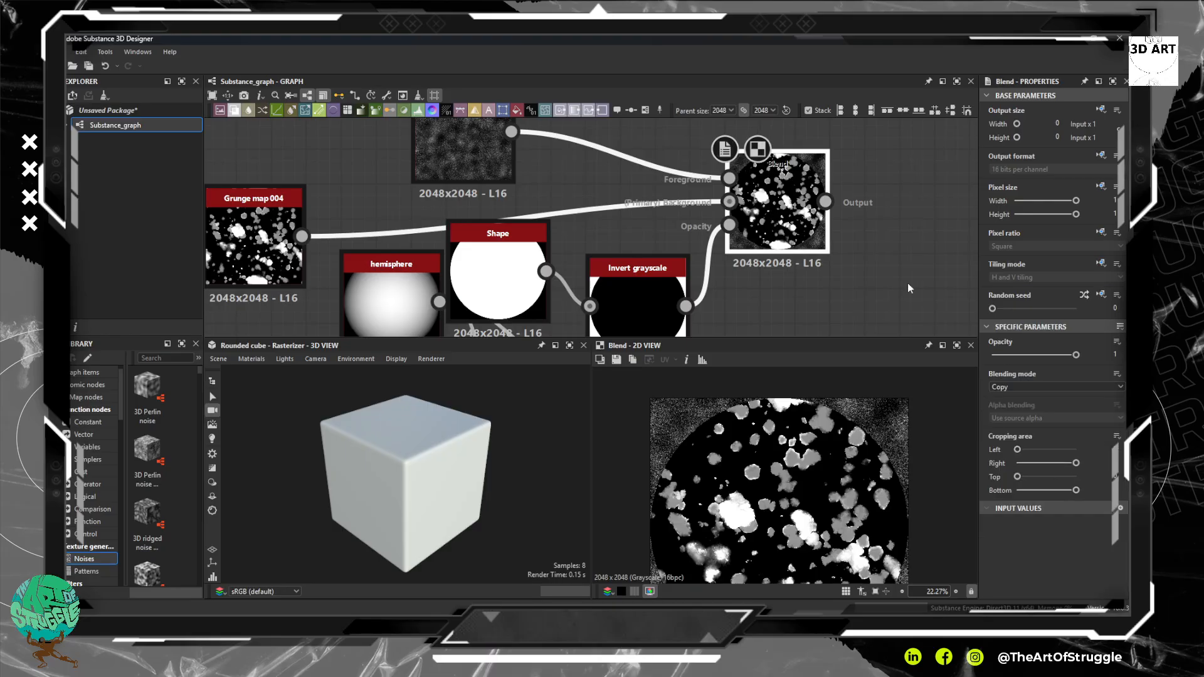
click(1043, 387)
click(1044, 397)
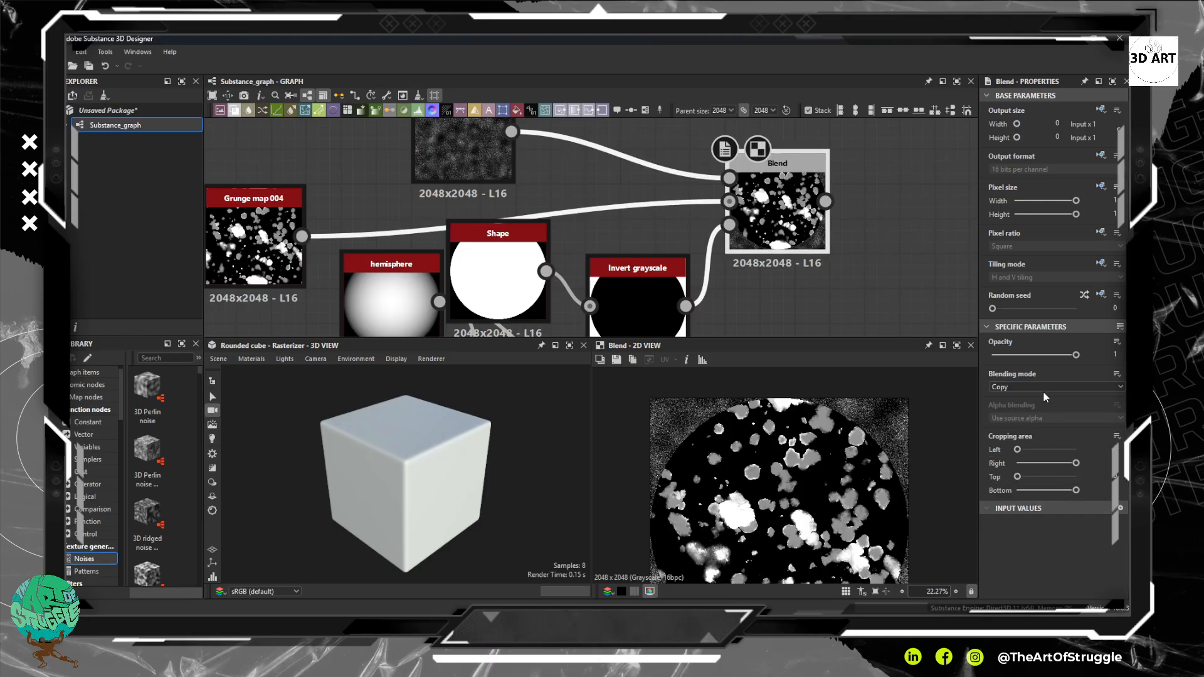
scroll(1048, 384, down, 8)
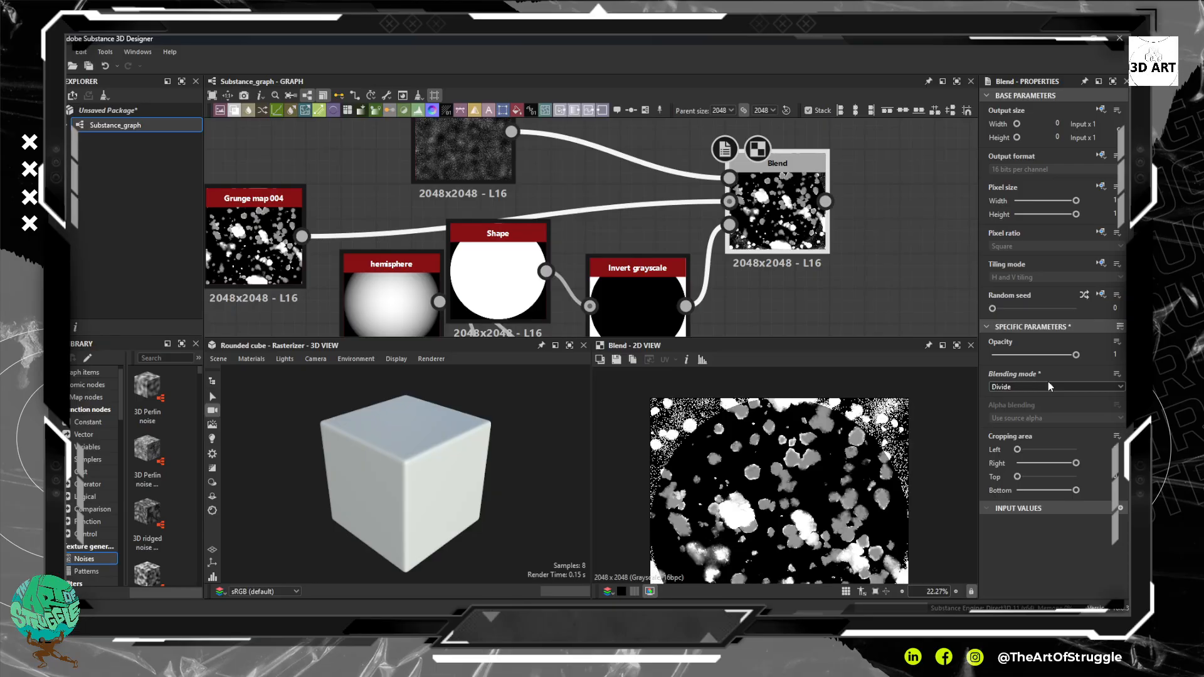
scroll(1048, 384, up, 3)
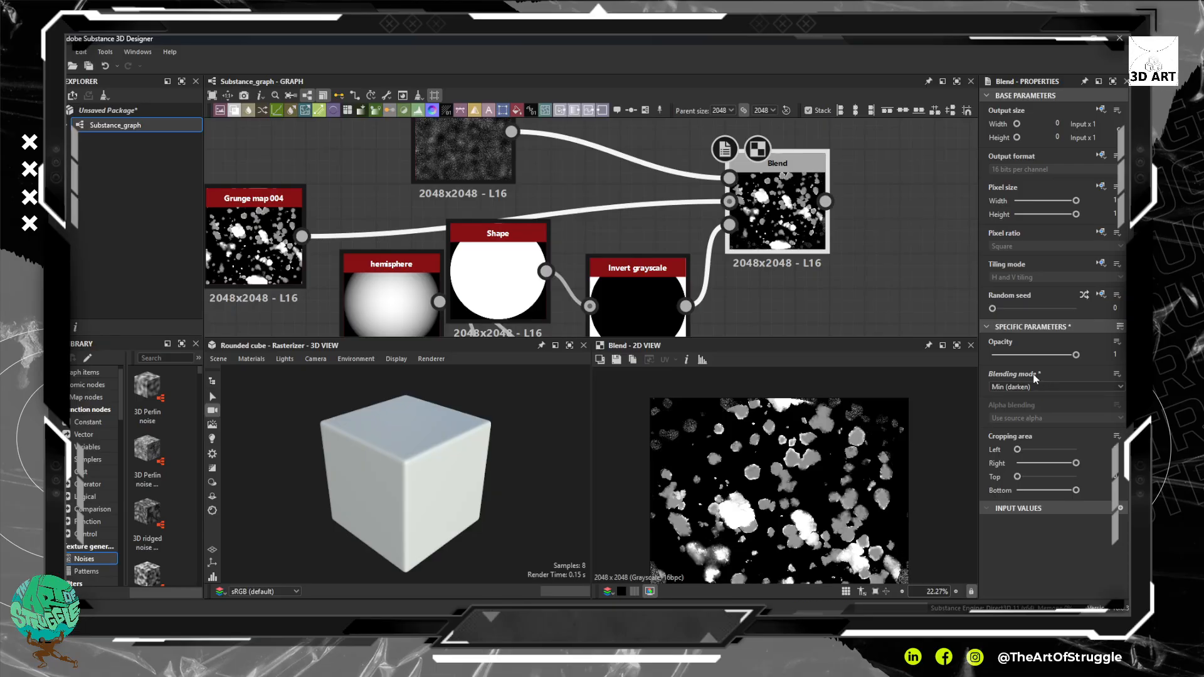
scroll(1035, 379, up, 6)
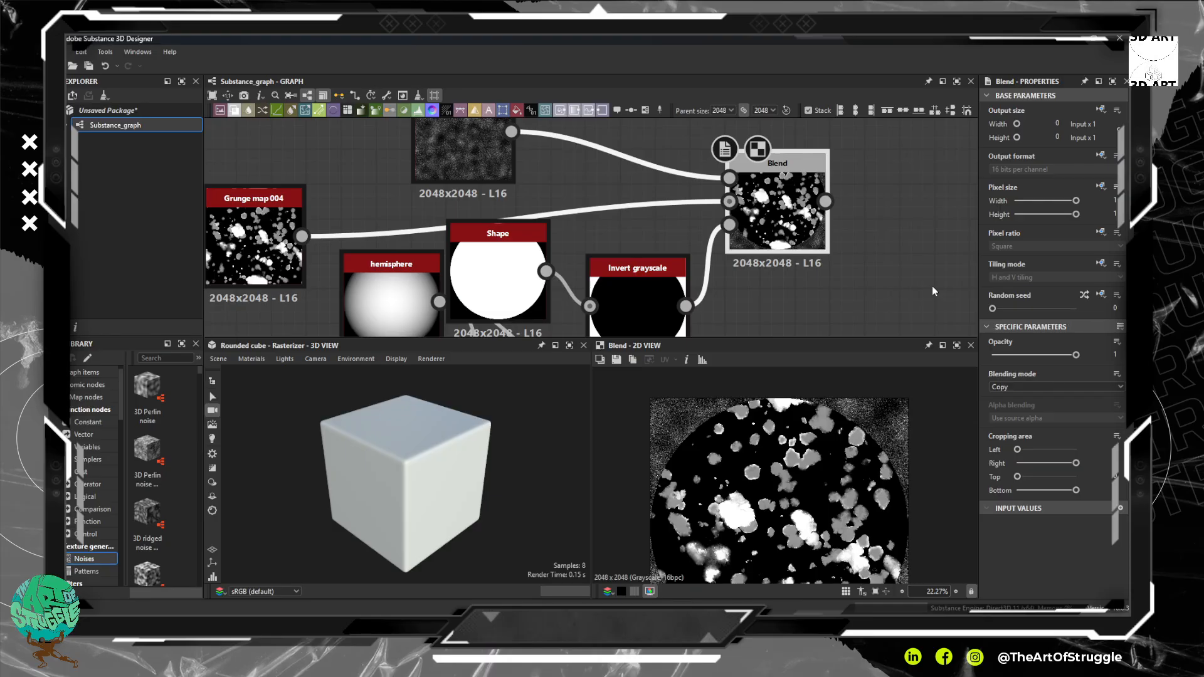
Try the hemisphere node as the Blend node's opacity input in place of the inverted shape, and inspect the Blend node.
mouse_move(475, 289)
mouse_down()
mouse_move(509, 249)
mouse_move(439, 370)
mouse_up()
drag(385, 257, 738, 174)
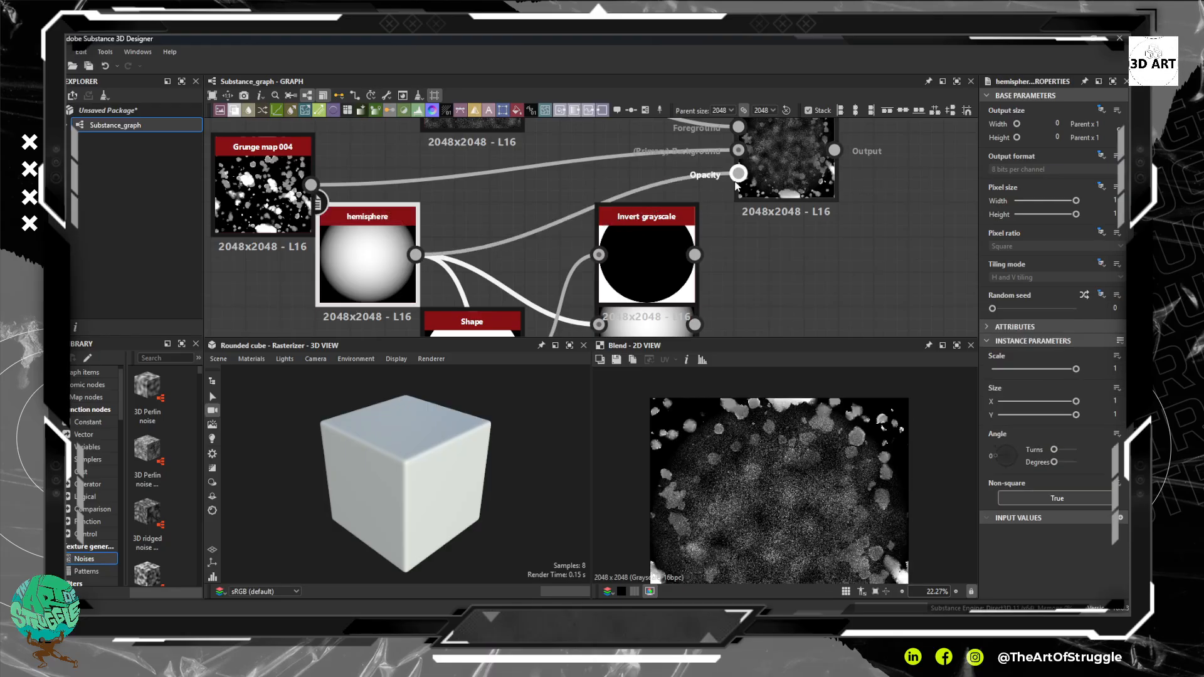
click(663, 254)
drag(663, 254, 661, 331)
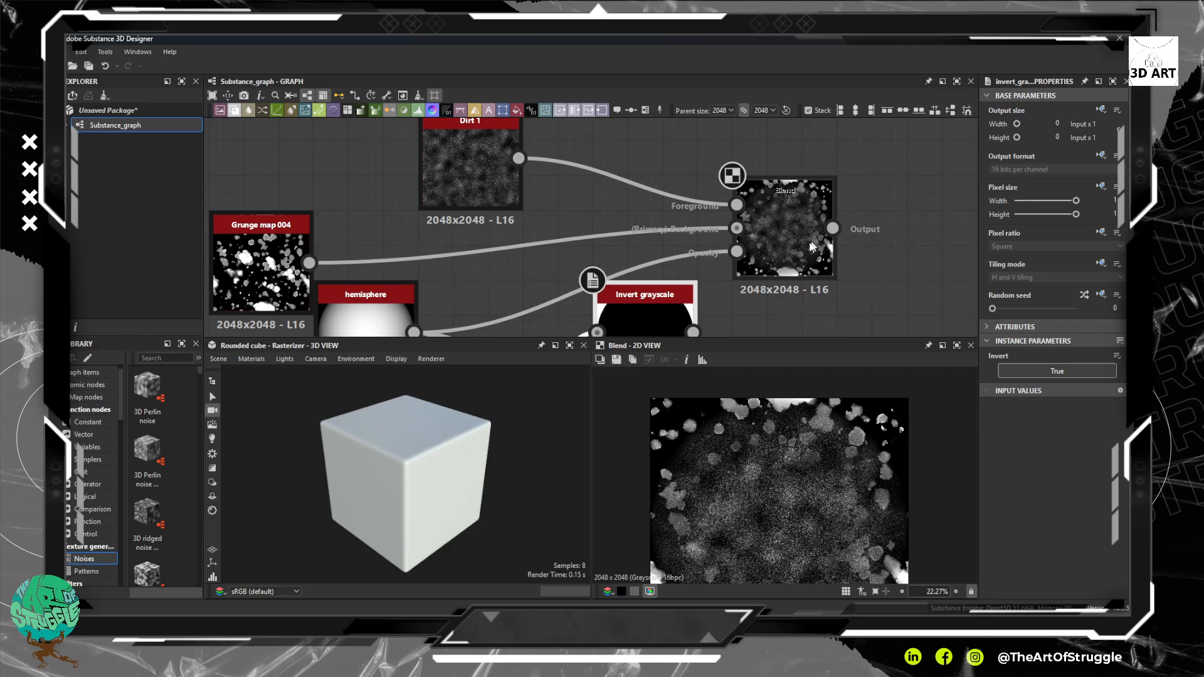
click(812, 246)
drag(812, 247, 810, 186)
scroll(811, 188, down, 3)
drag(785, 236, 789, 263)
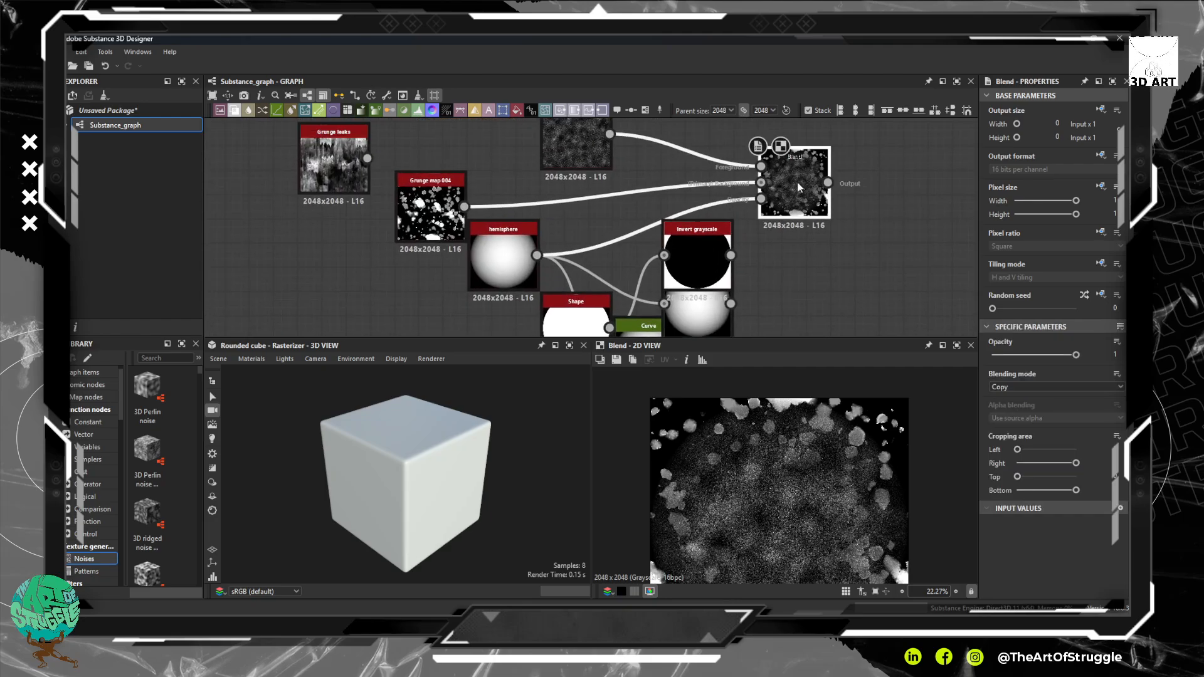
Move Levels aside, connect Invert grayscale to the Blend node's Background input, and place it below the Dirt 1 node.
drag(696, 264, 715, 246)
drag(712, 327, 819, 327)
drag(764, 203, 769, 282)
drag(754, 230, 788, 168)
drag(818, 243, 827, 292)
drag(742, 259, 650, 216)
drag(606, 171, 606, 146)
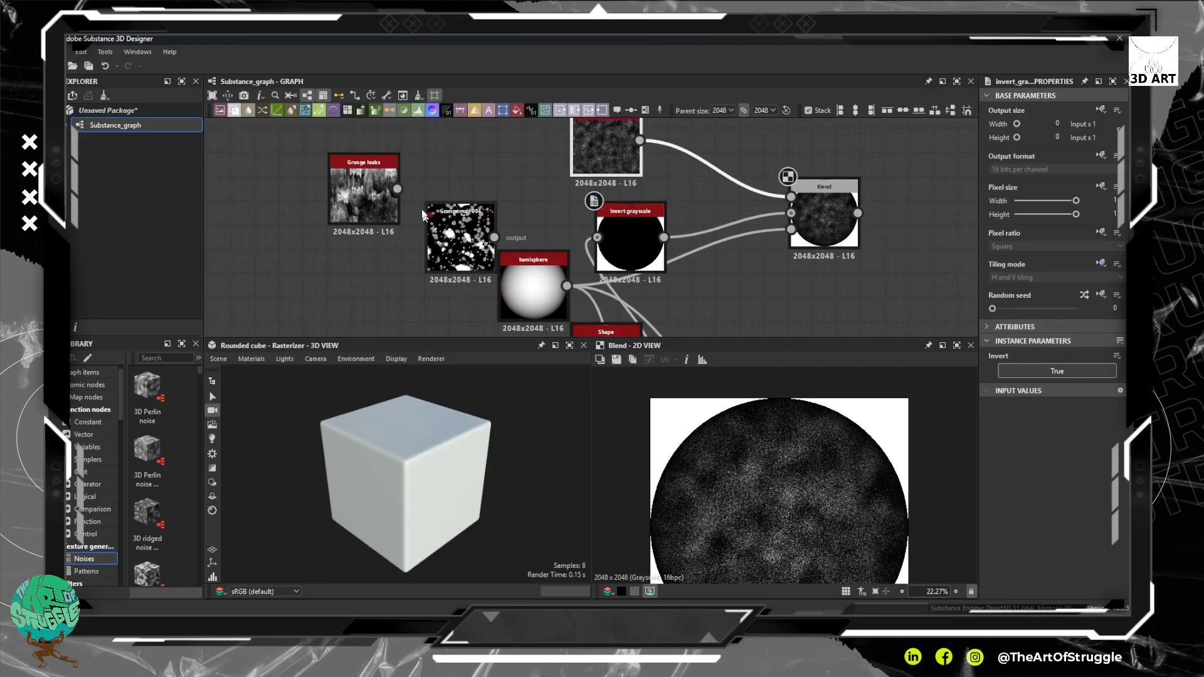
Connect Grunge leaks to the Blend node's Foreground input in place of Dirt 1 and view the whole image.
drag(397, 188, 791, 197)
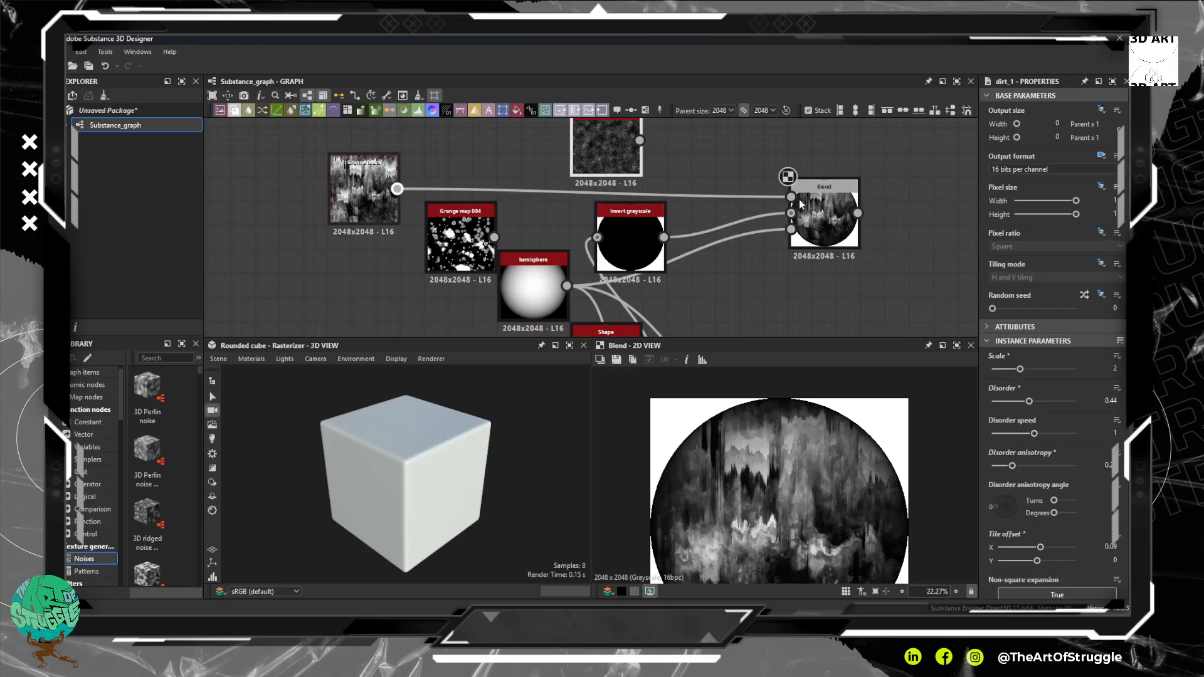
drag(795, 298, 791, 191)
scroll(813, 506, down, 2)
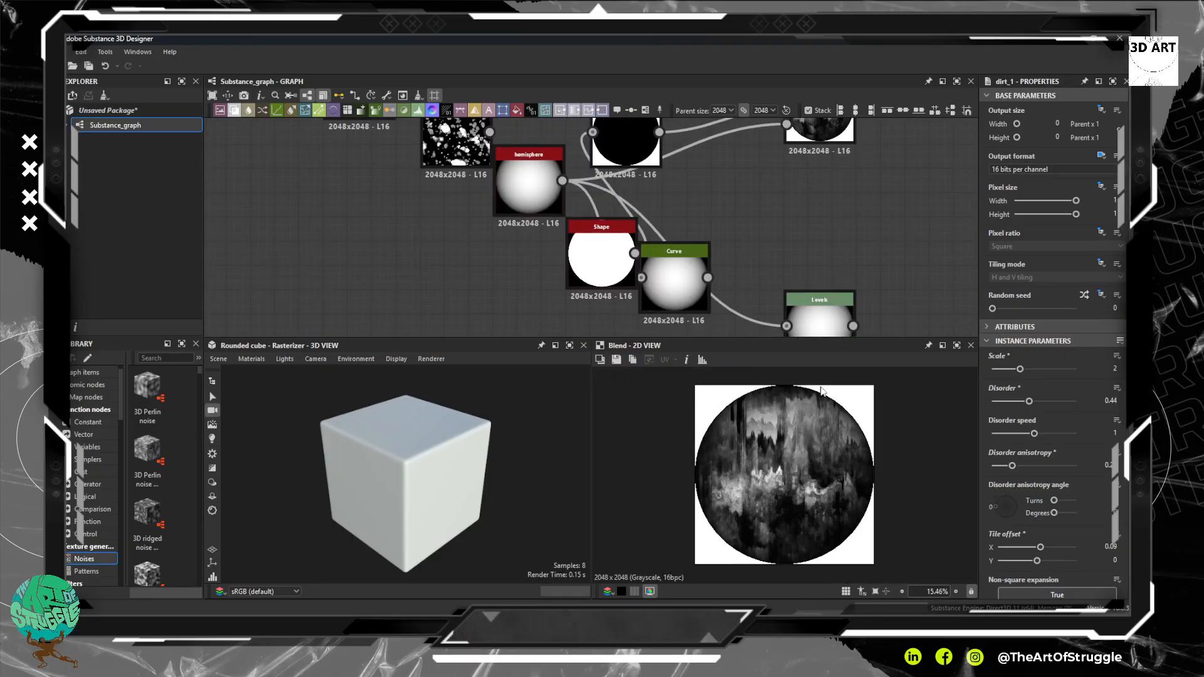
Move hemisphere beneath Grunge map 004, place Shape over that map beside Invert grayscale, and set the Shape's scale to 0.89.
drag(782, 247, 829, 284)
drag(575, 219, 501, 243)
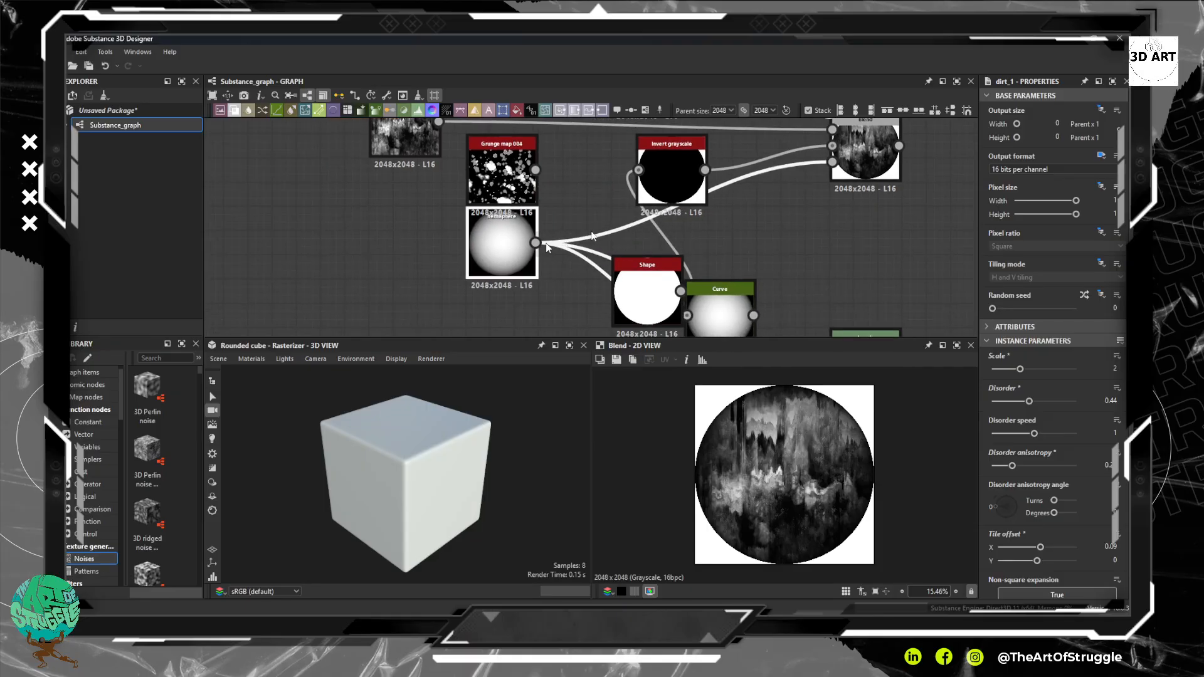
drag(640, 282, 519, 157)
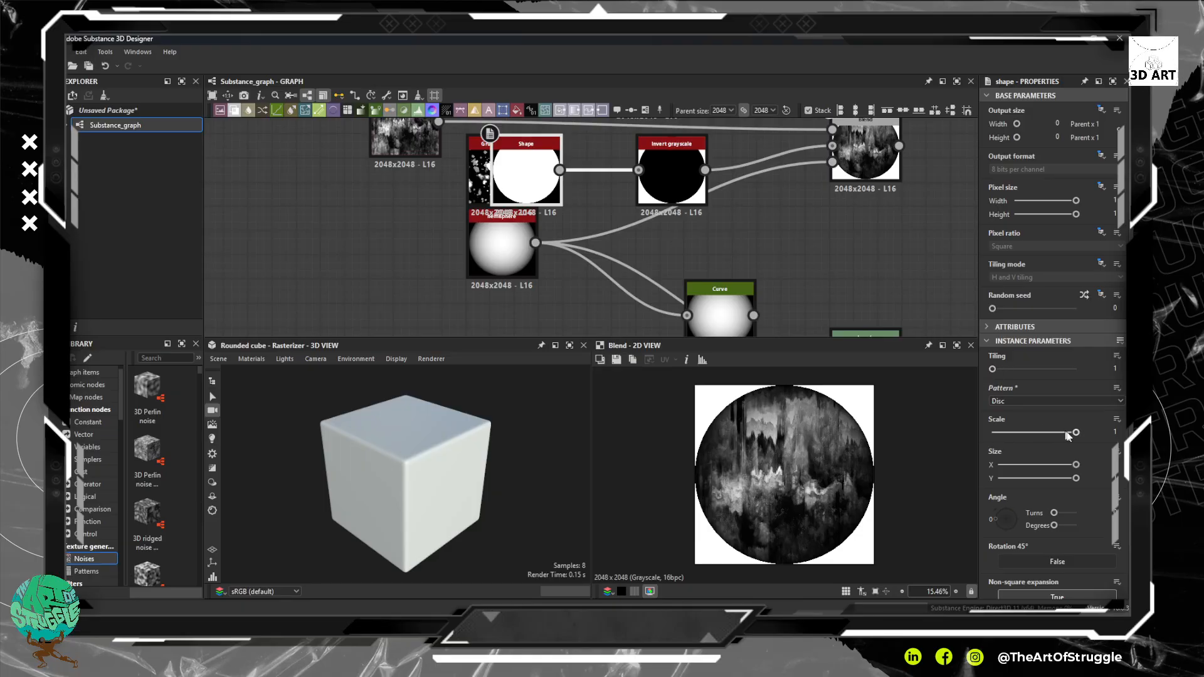
drag(1068, 434, 1066, 435)
Connect the Shape node to the Blend node's opacity input in place of hemisphere and inspect the disc texture up close.
drag(665, 224, 731, 245)
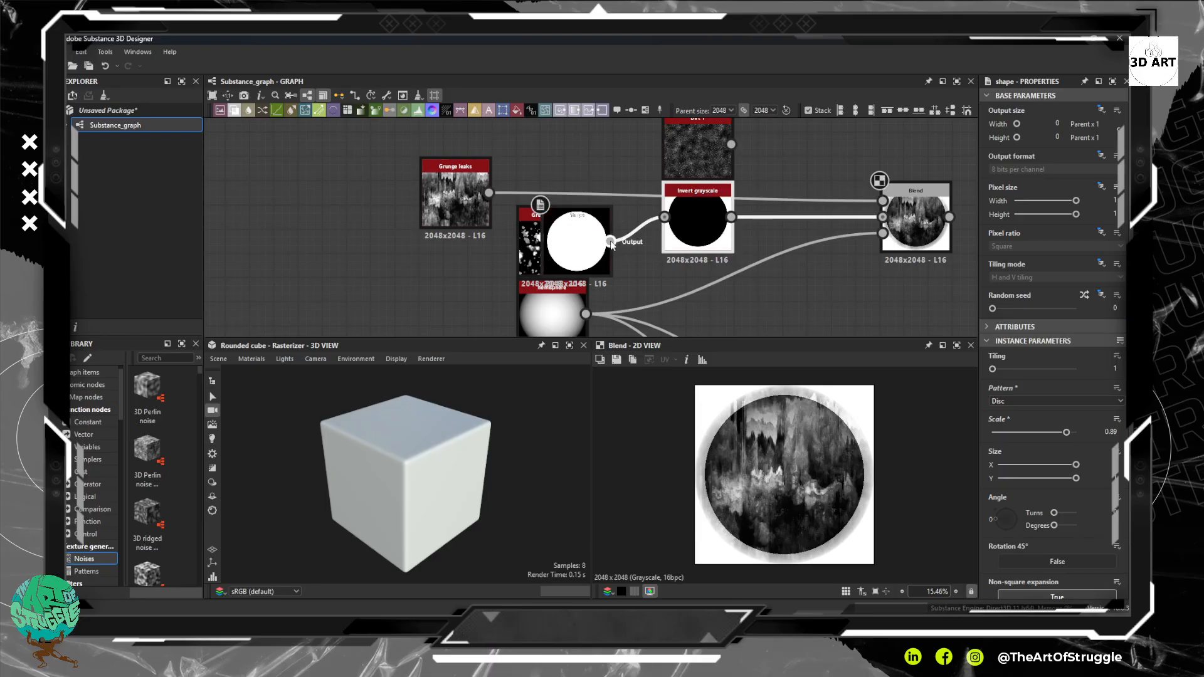
drag(611, 242, 883, 232)
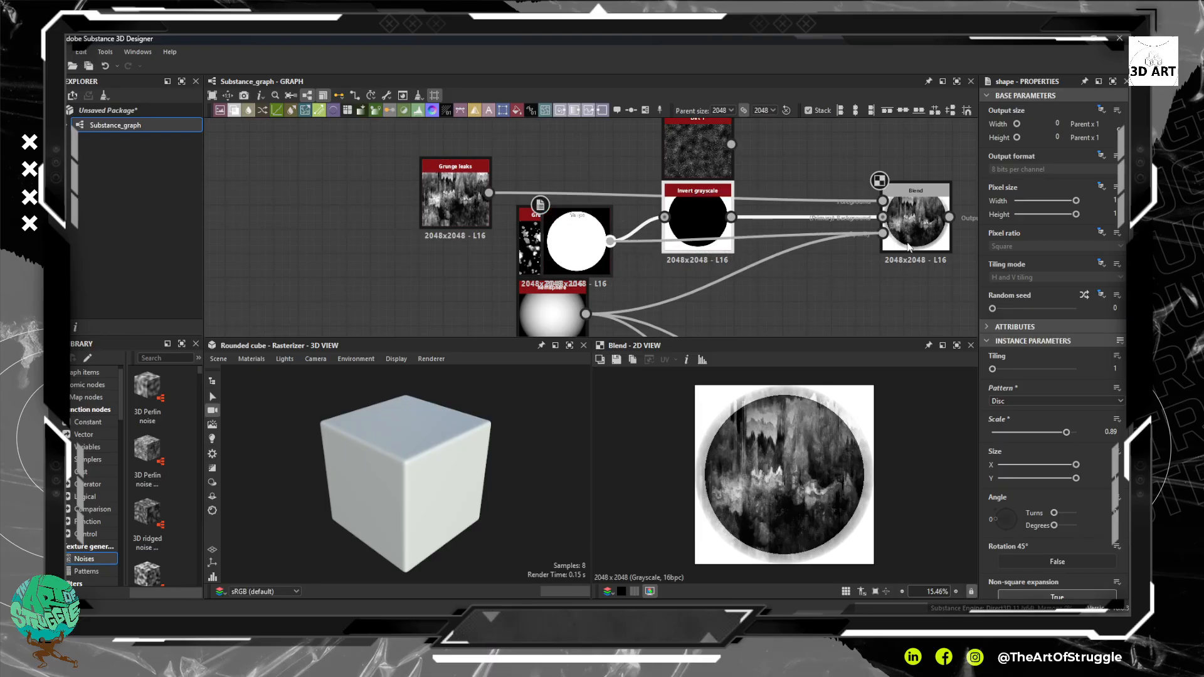
scroll(795, 477, up, 6)
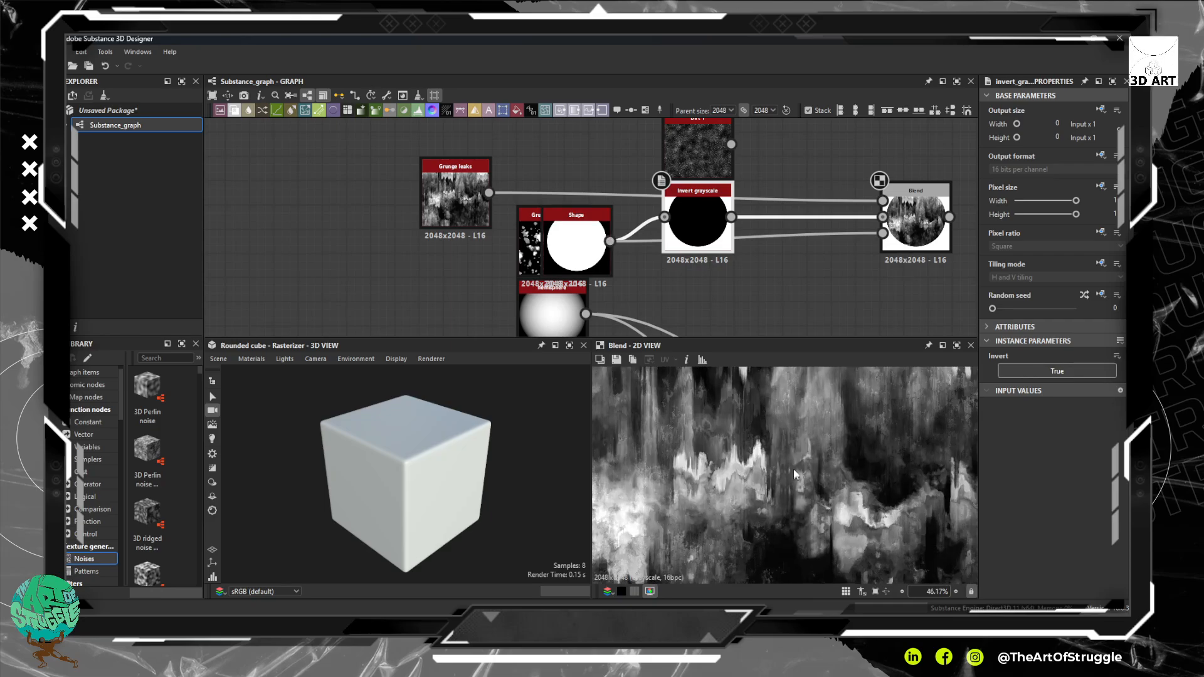
scroll(795, 477, down, 3)
drag(795, 458, 713, 370)
scroll(713, 439, up, 3)
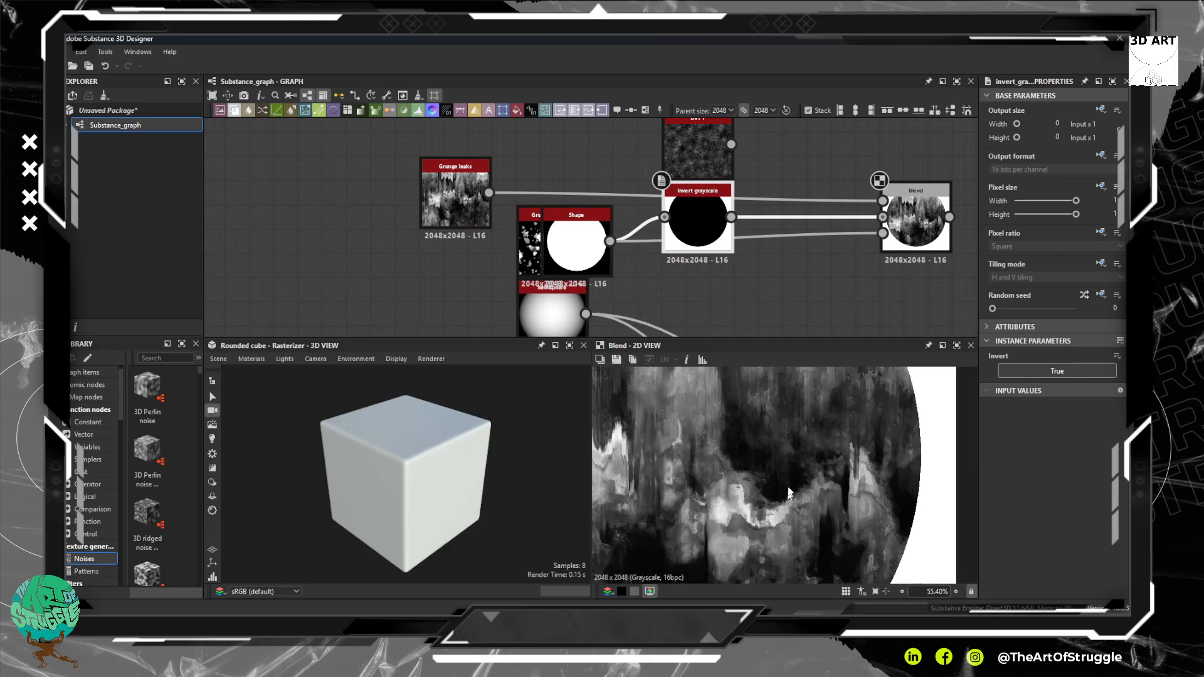
scroll(847, 502, down, 2)
drag(847, 501, 860, 473)
drag(670, 376, 753, 468)
drag(830, 472, 768, 438)
Move the Shape node clear of Grunge map 004, below Grunge leaks, and fit the blended disc in the 2D view.
drag(576, 215, 430, 251)
drag(695, 414, 695, 451)
scroll(694, 445, down, 7)
scroll(686, 417, up, 4)
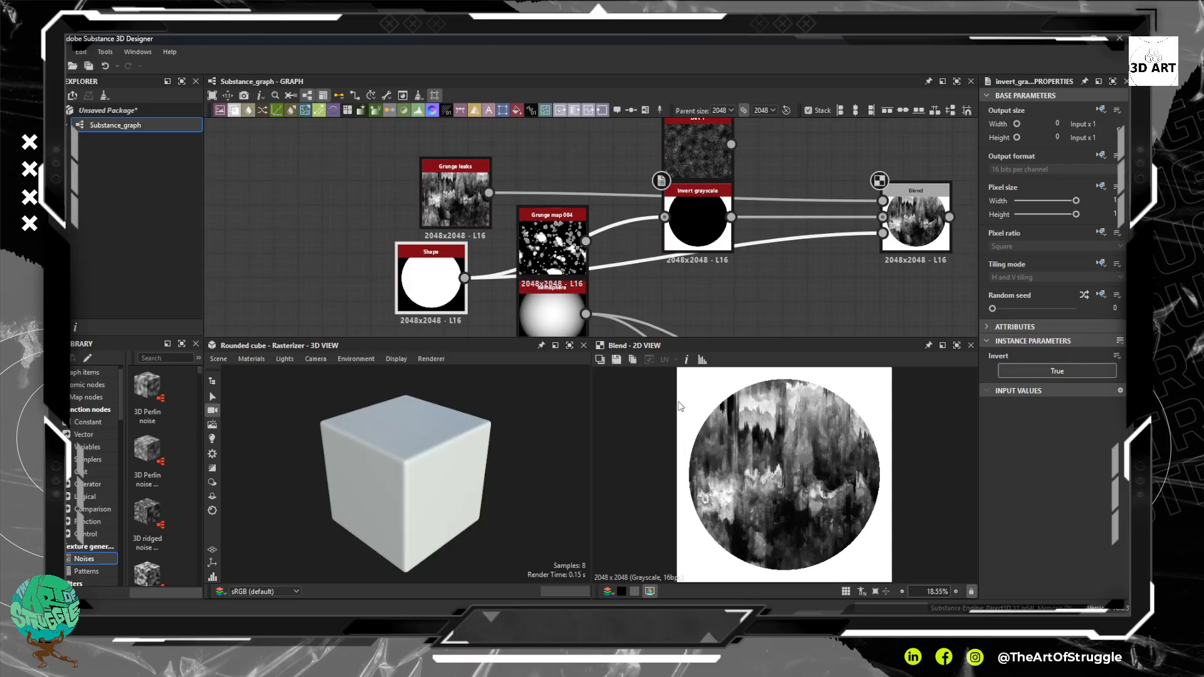
drag(777, 266, 755, 231)
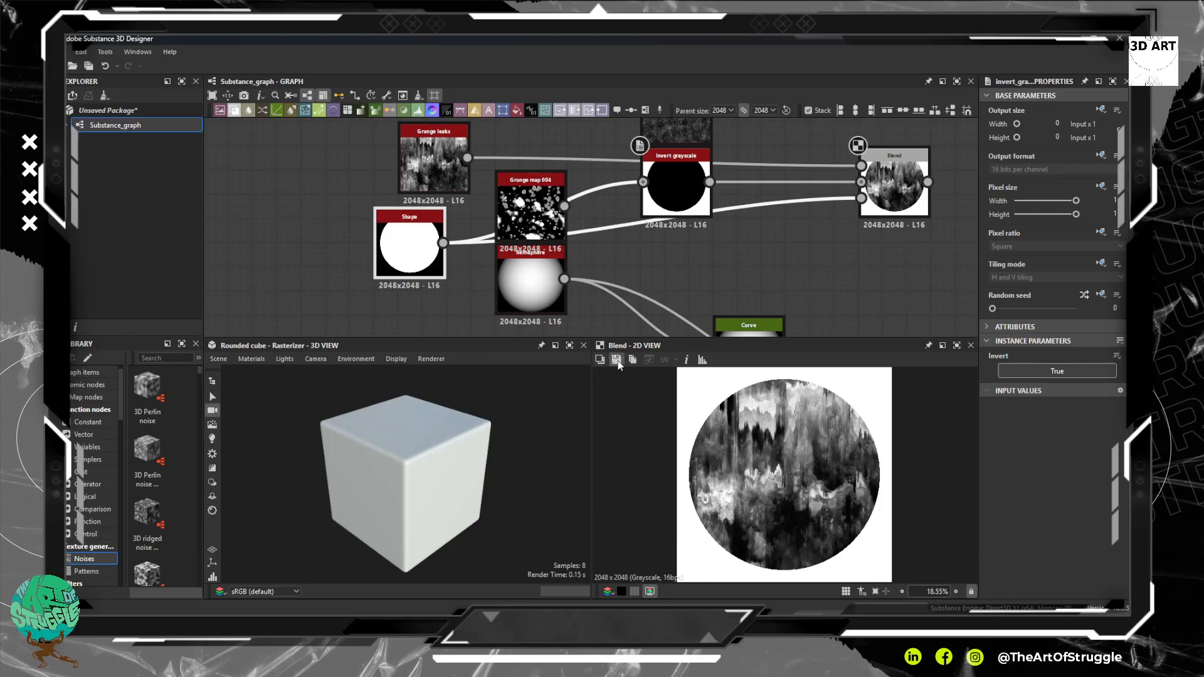
Copy the Blend node's image from the 2D view, switch to Photoshop and paste it into Untitled-6.
click(617, 362)
click(567, 331)
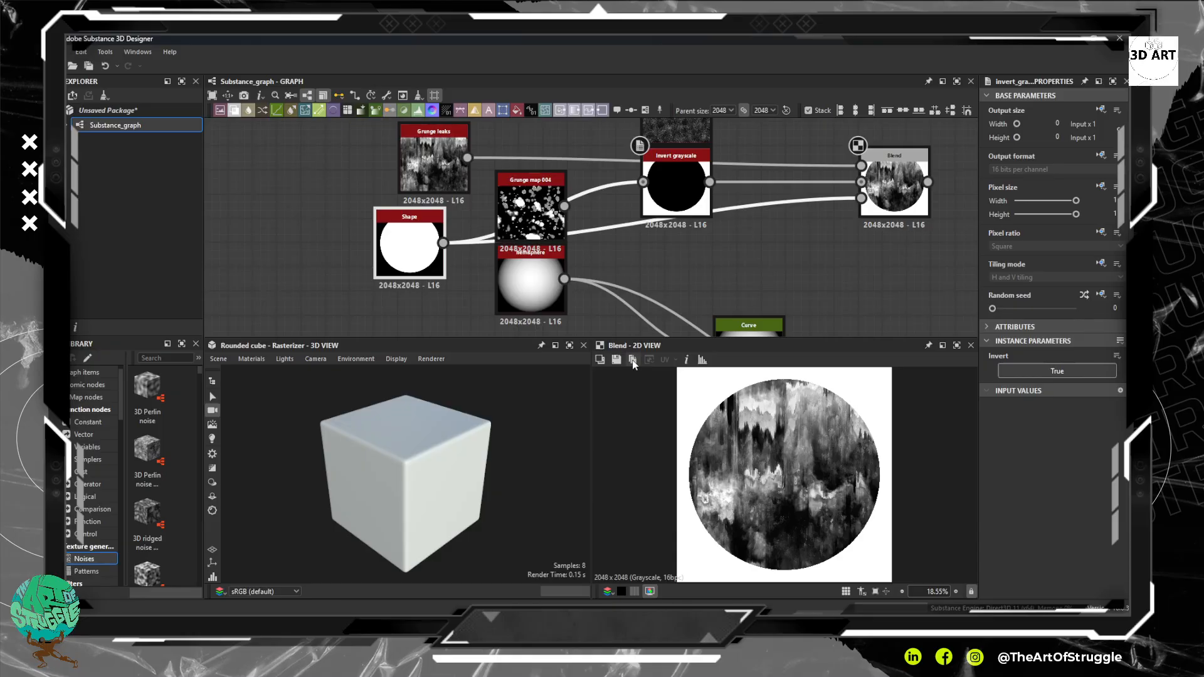
click(633, 361)
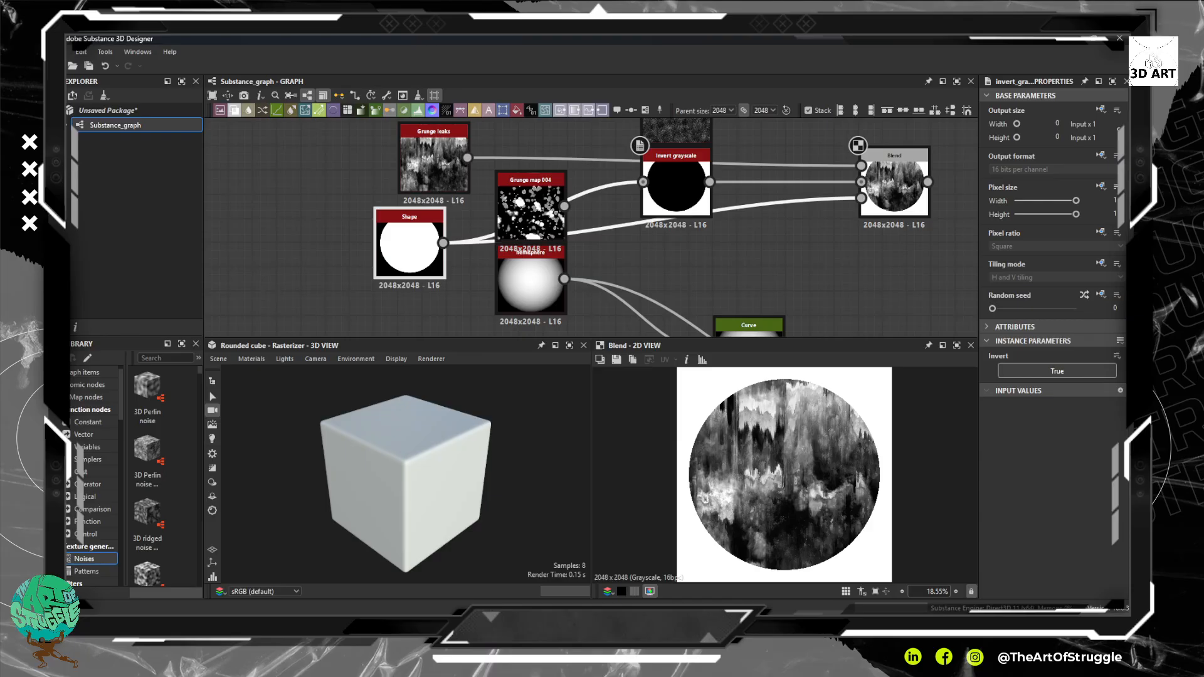
key(alt+Tab)
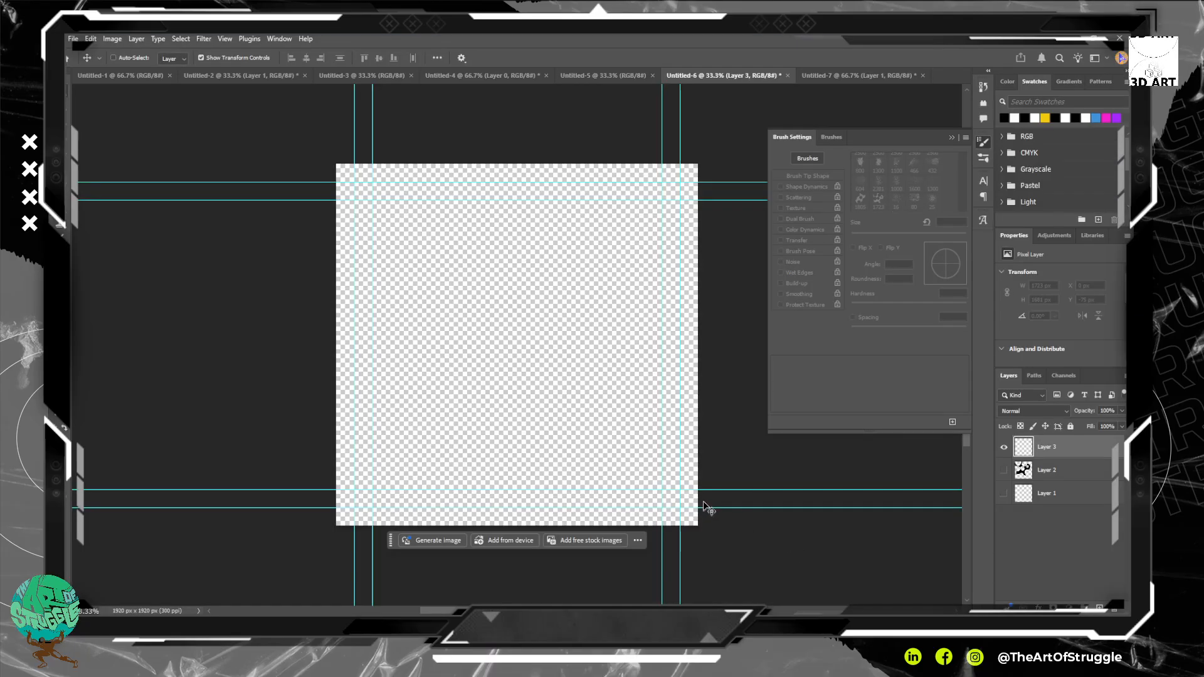
key(ctrl+v)
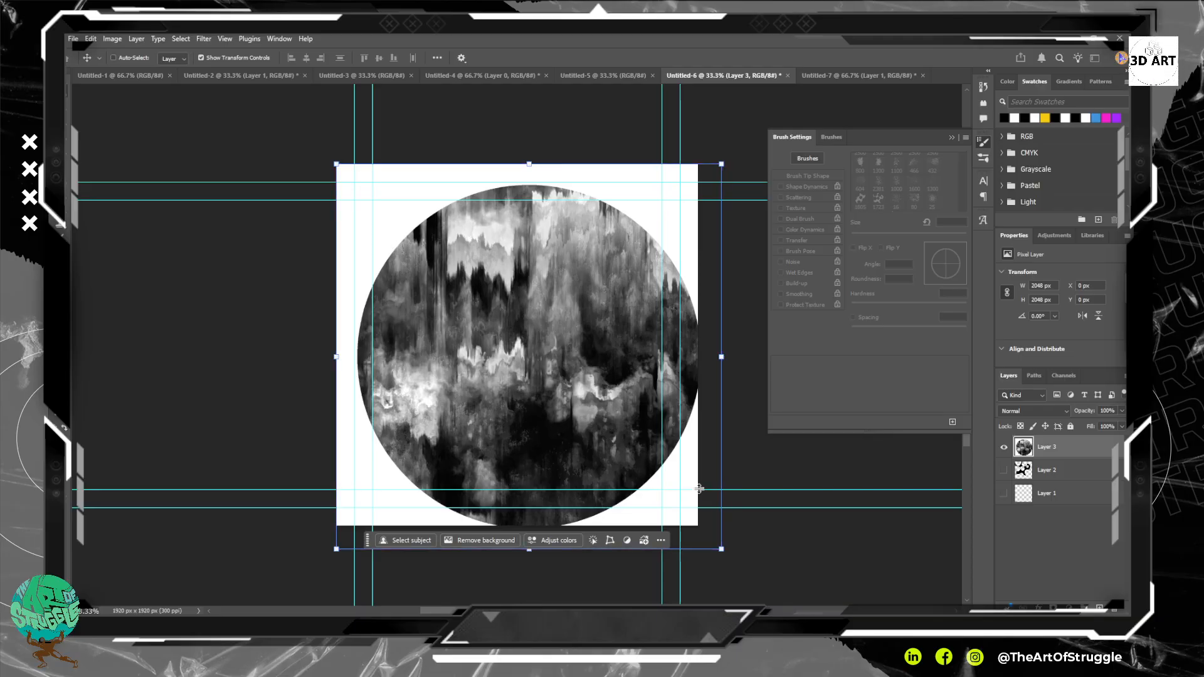
Create a new 2048 x 2048 px grayscale document and paste the disc texture into it.
key(ctrl+n)
key(Return)
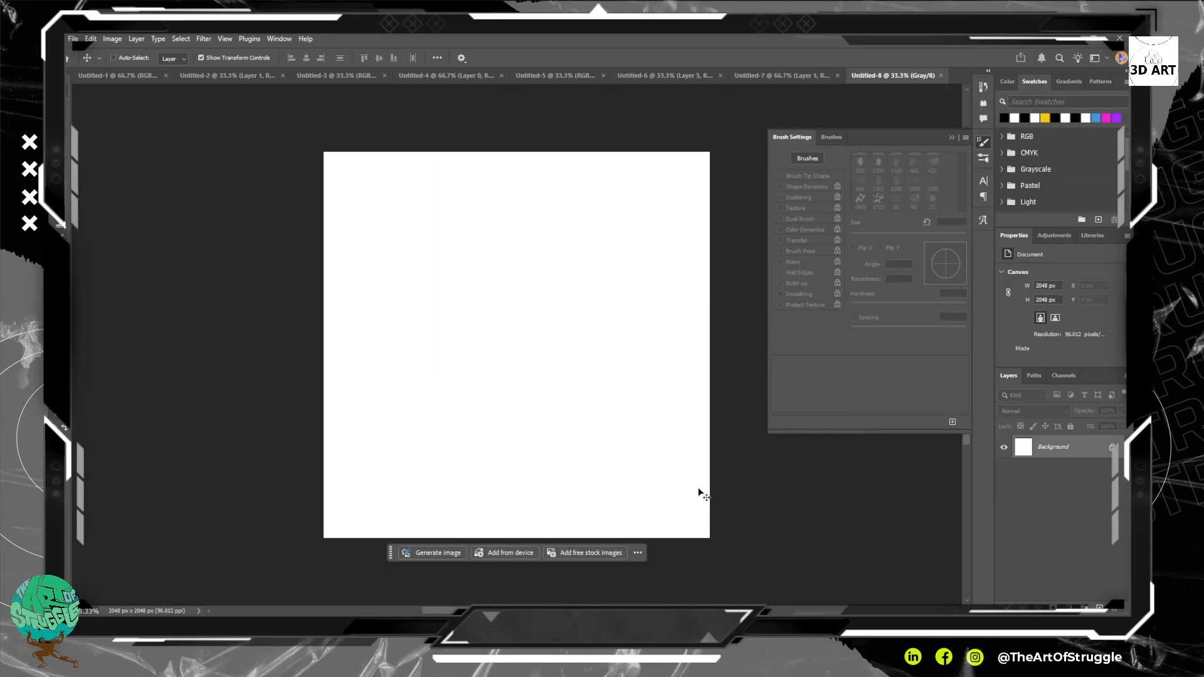
key(ctrl+v)
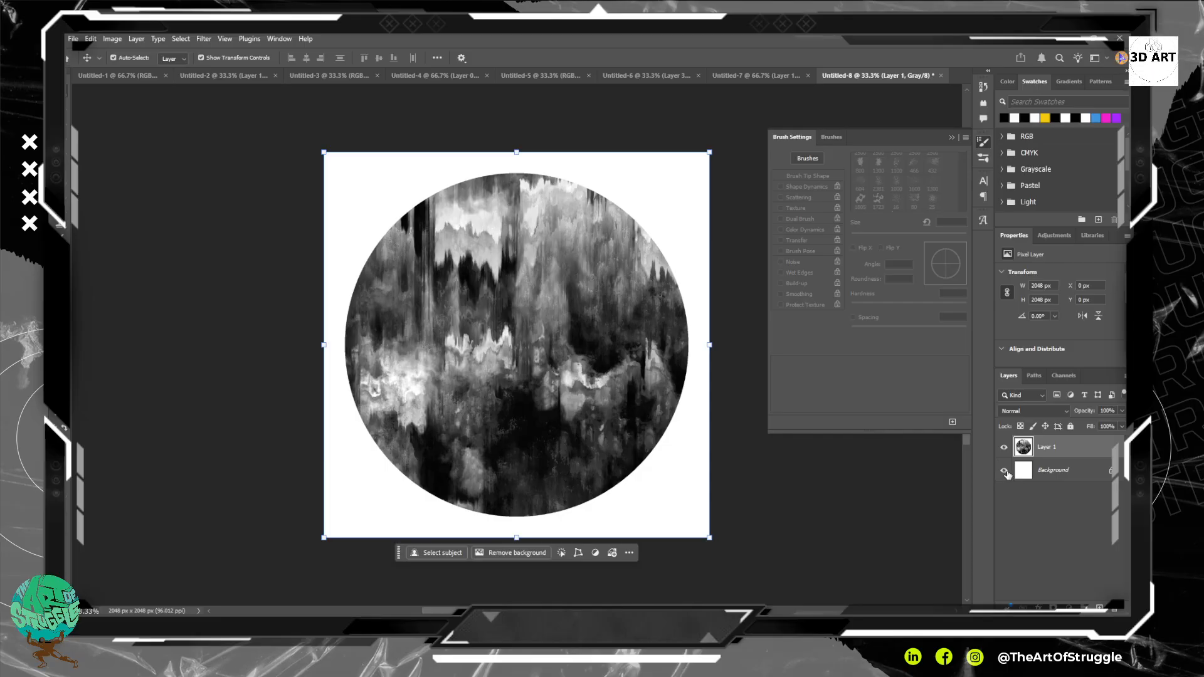
Hide the Background layer and select the white area around the disc on Layer 1 with the Magic Wand tool.
key(w)
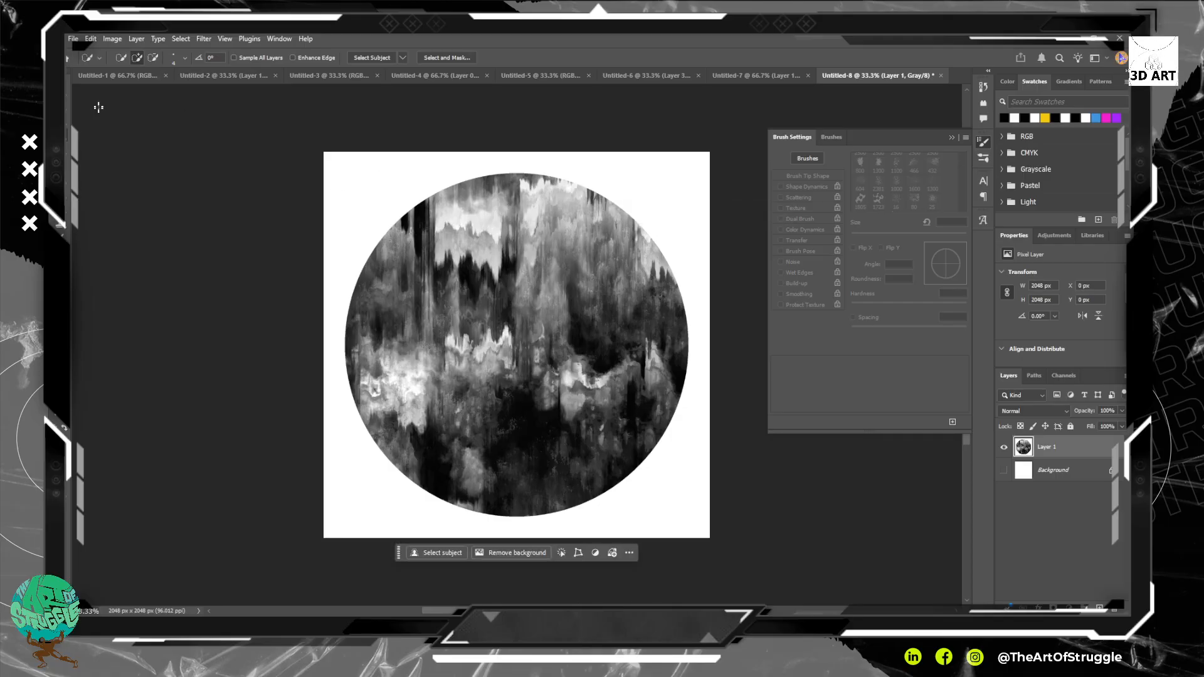
right_click(68, 134)
click(97, 157)
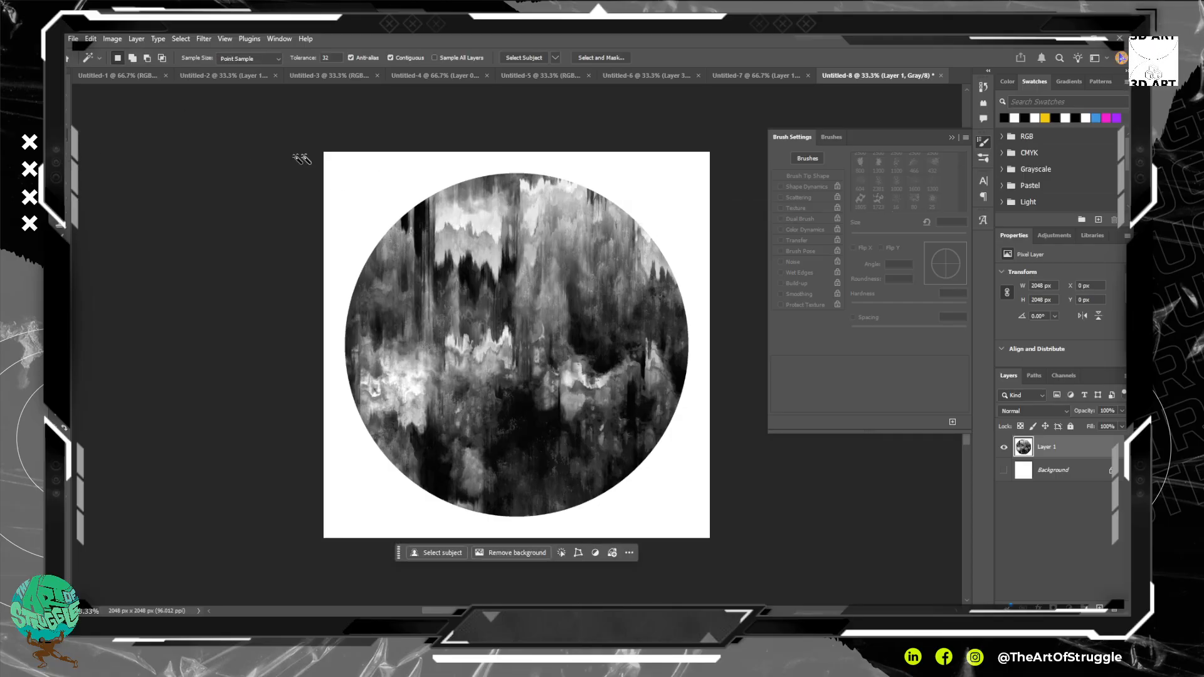
click(345, 165)
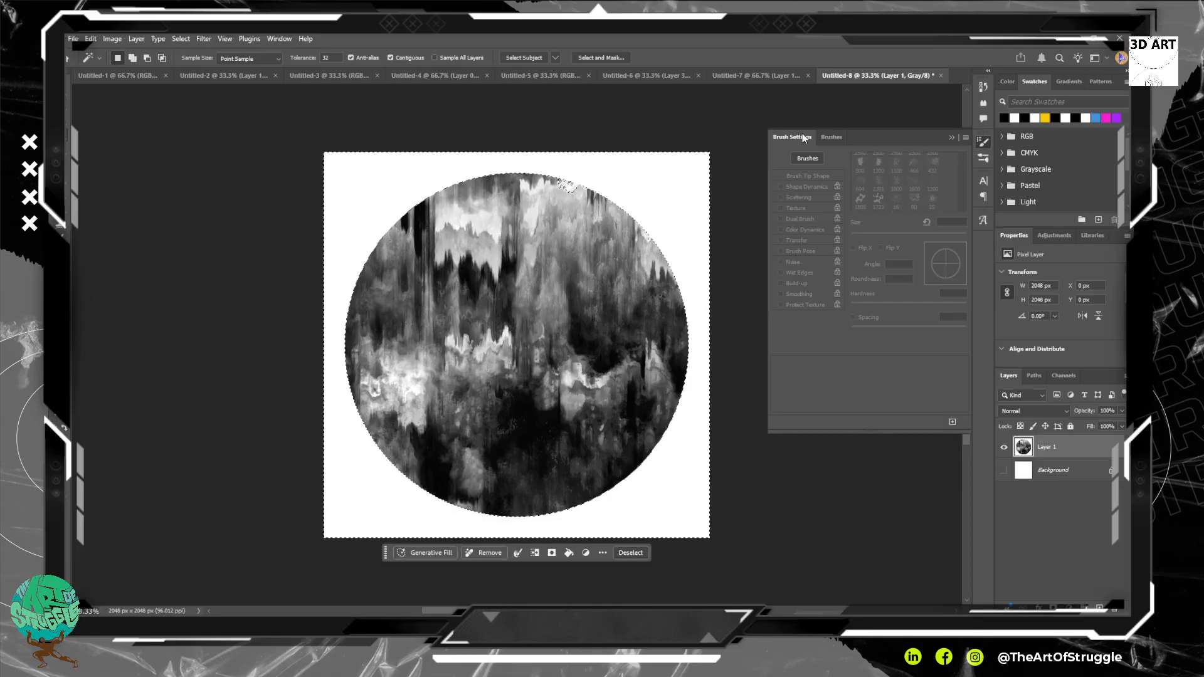
Hide the white surround of Layer 1 with a layer mask and convert the layer to a Smart Object.
key(ctrl+d)
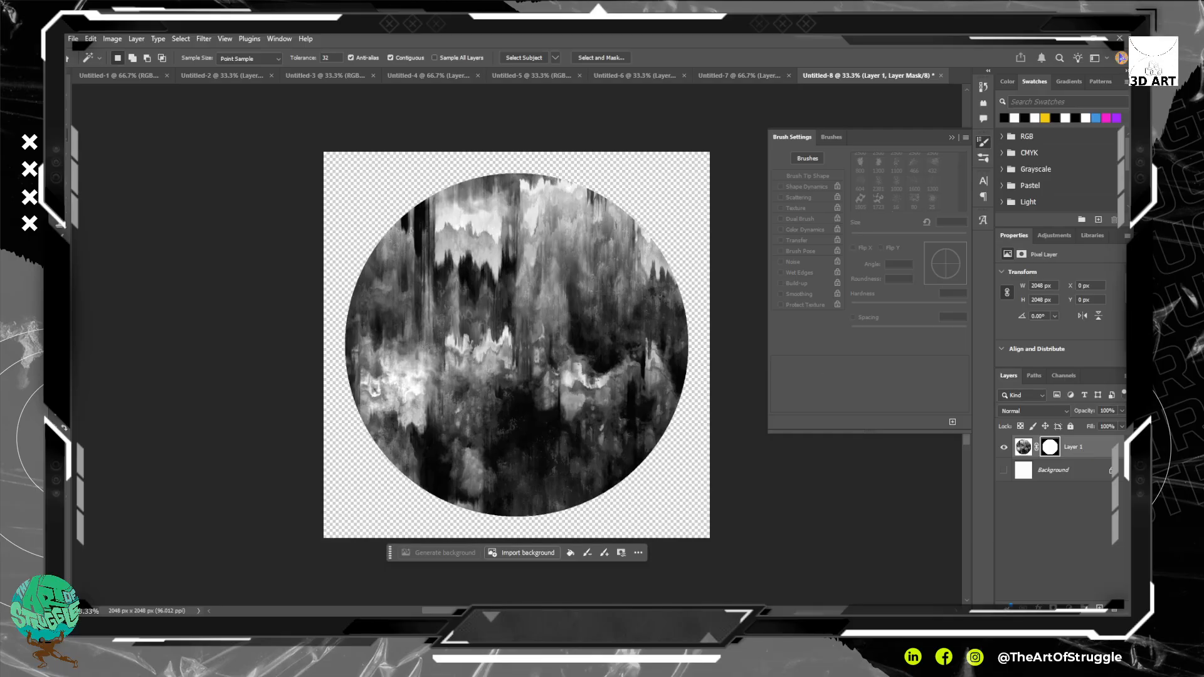
right_click(1075, 458)
click(1079, 384)
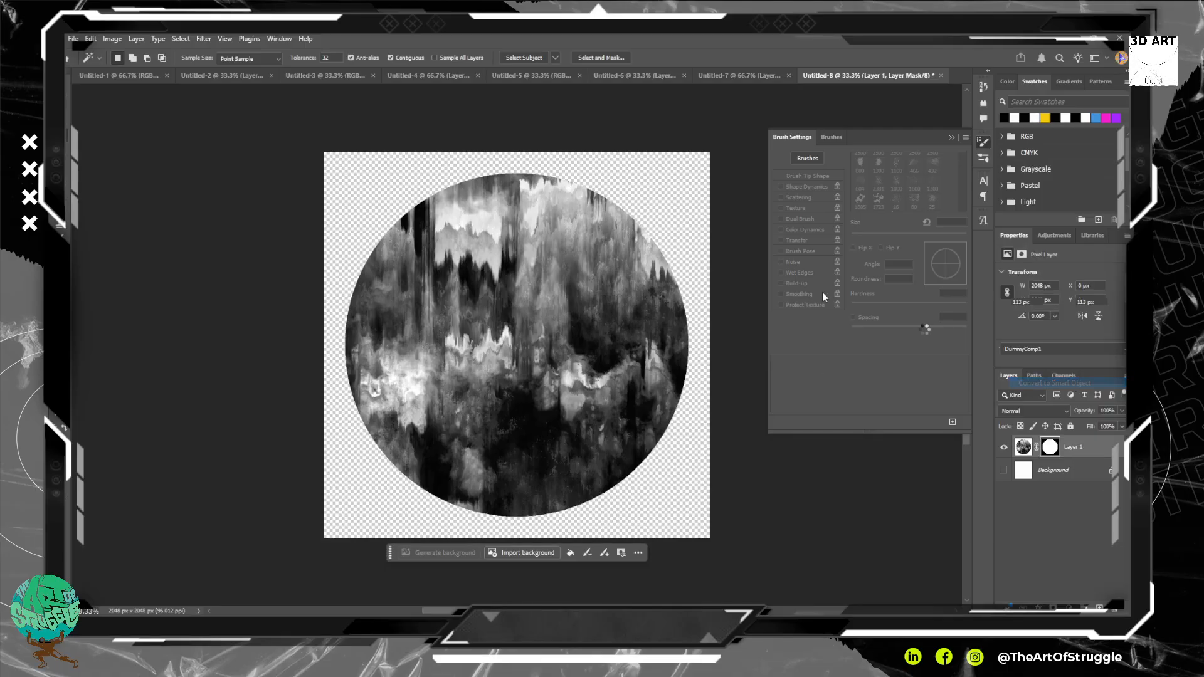
Define the masked disc texture on Layer 1 as a brush preset named "leaks Brush 2".
click(72, 39)
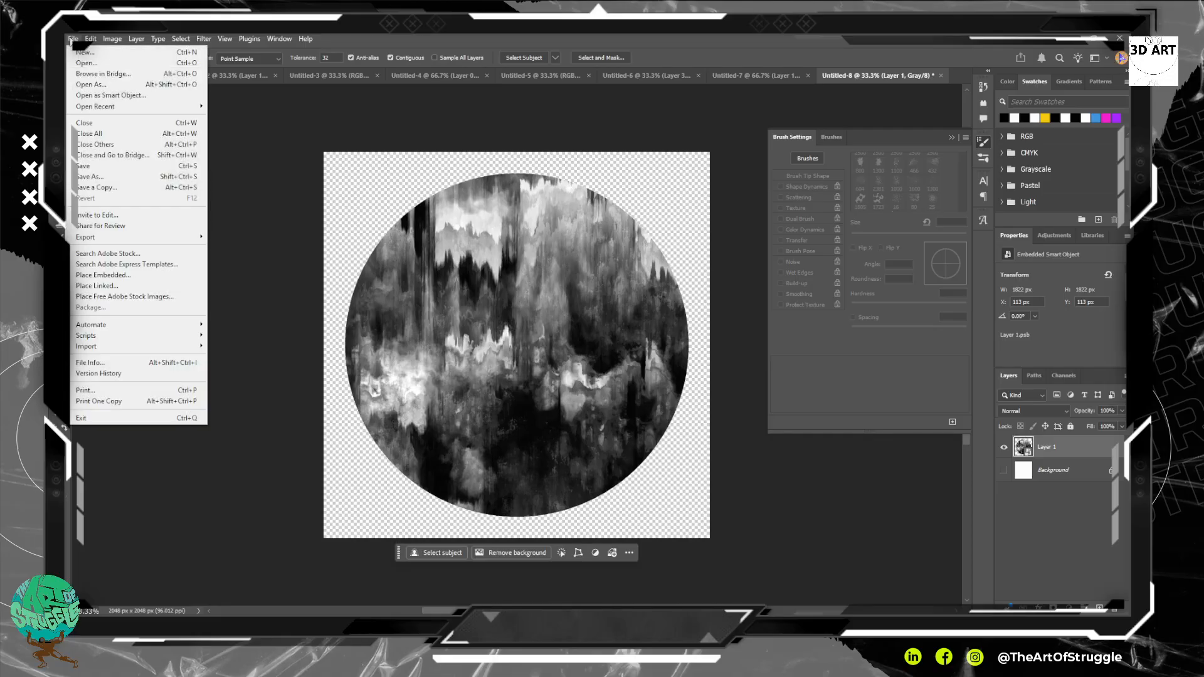
mouse_move(90, 39)
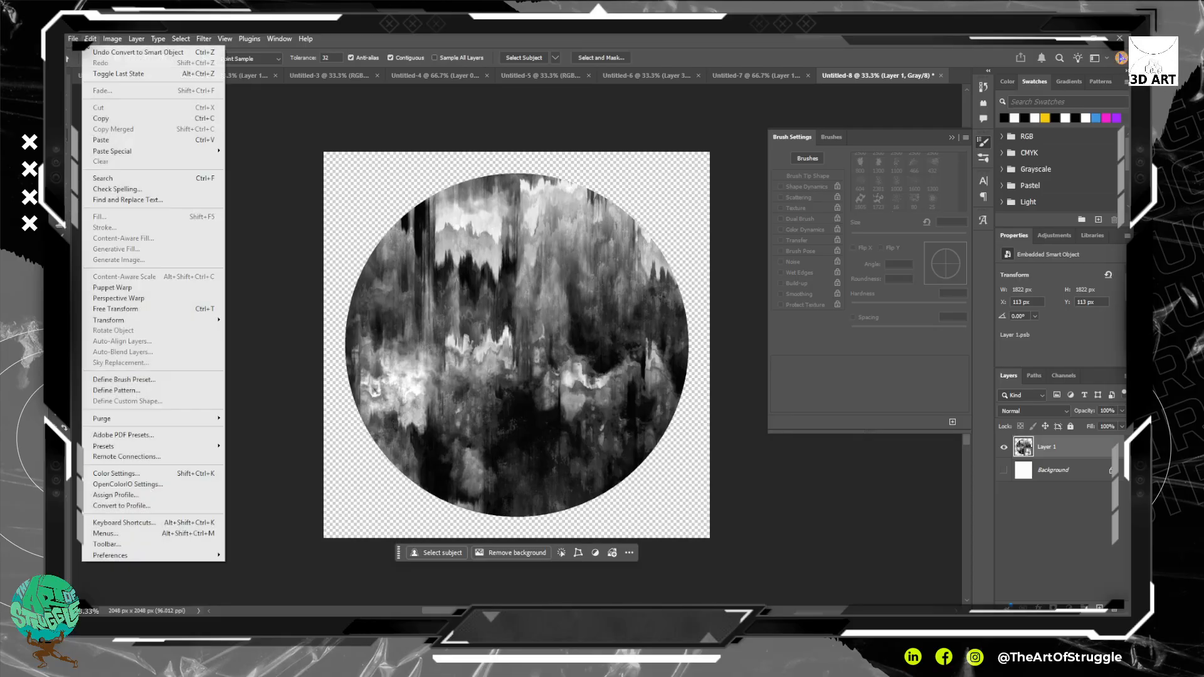
click(174, 381)
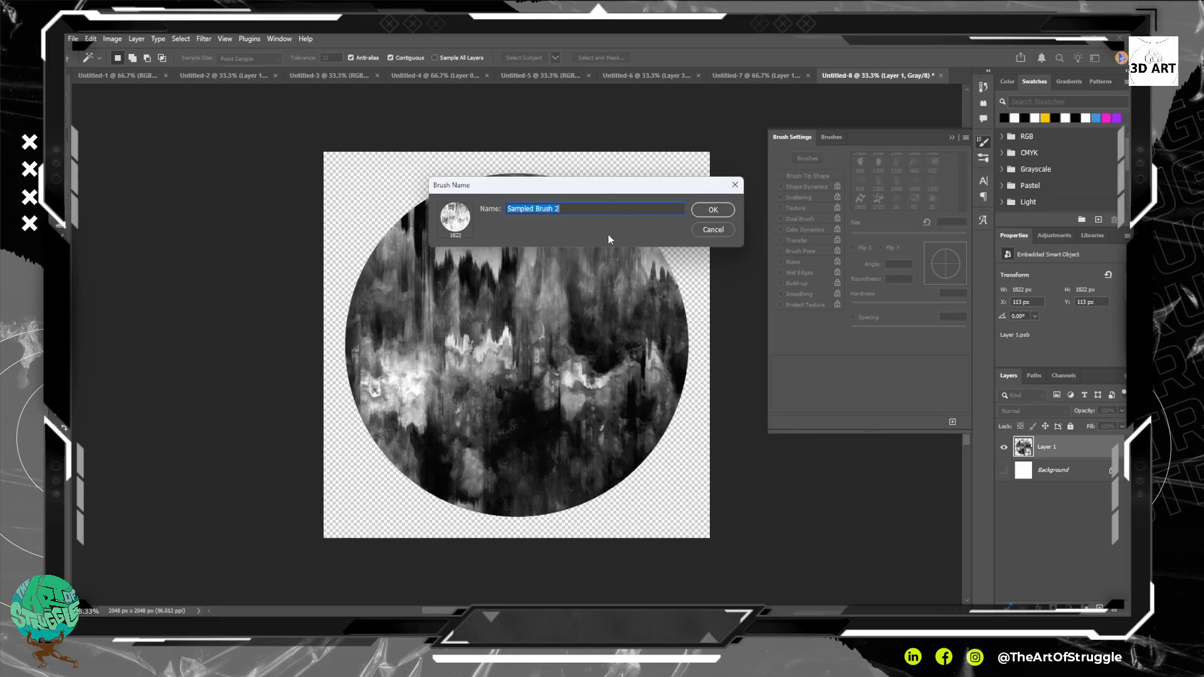
click(528, 210)
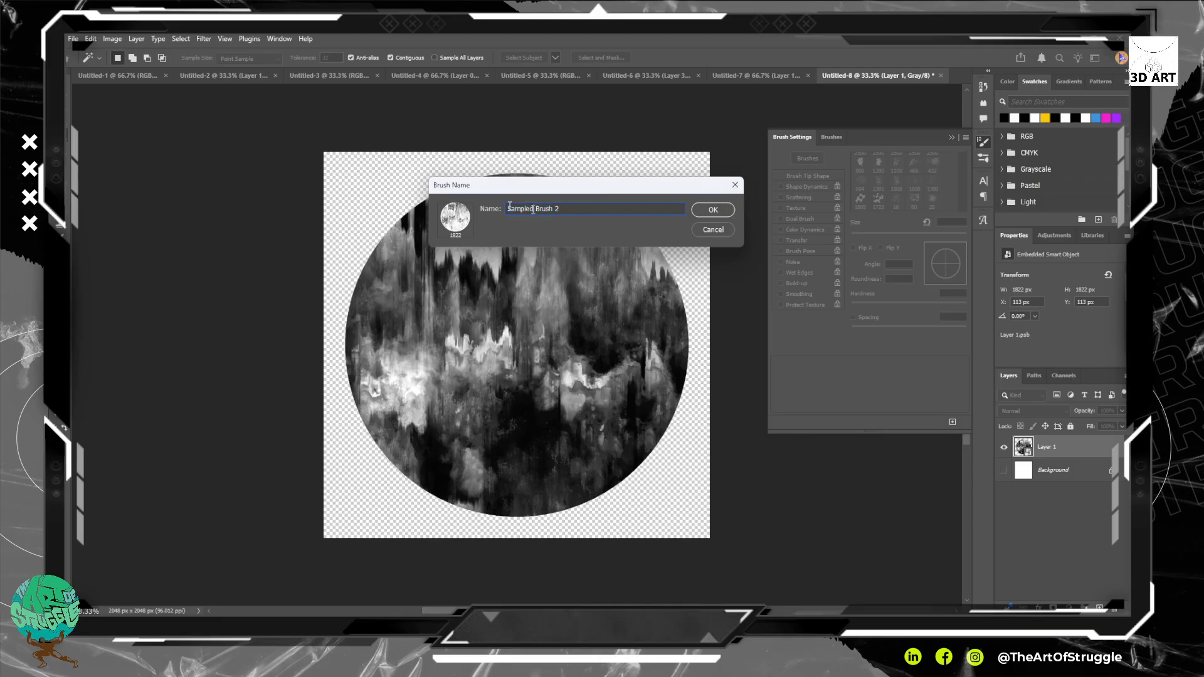
double_click(533, 209)
text(leaks)
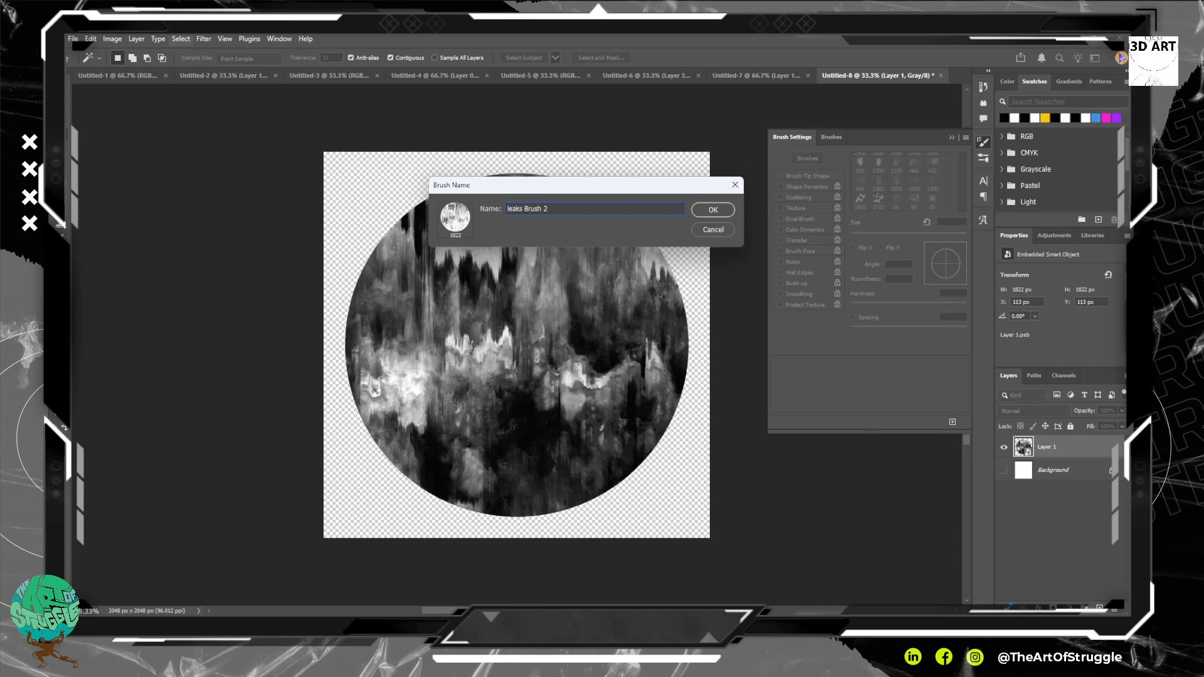
click(713, 210)
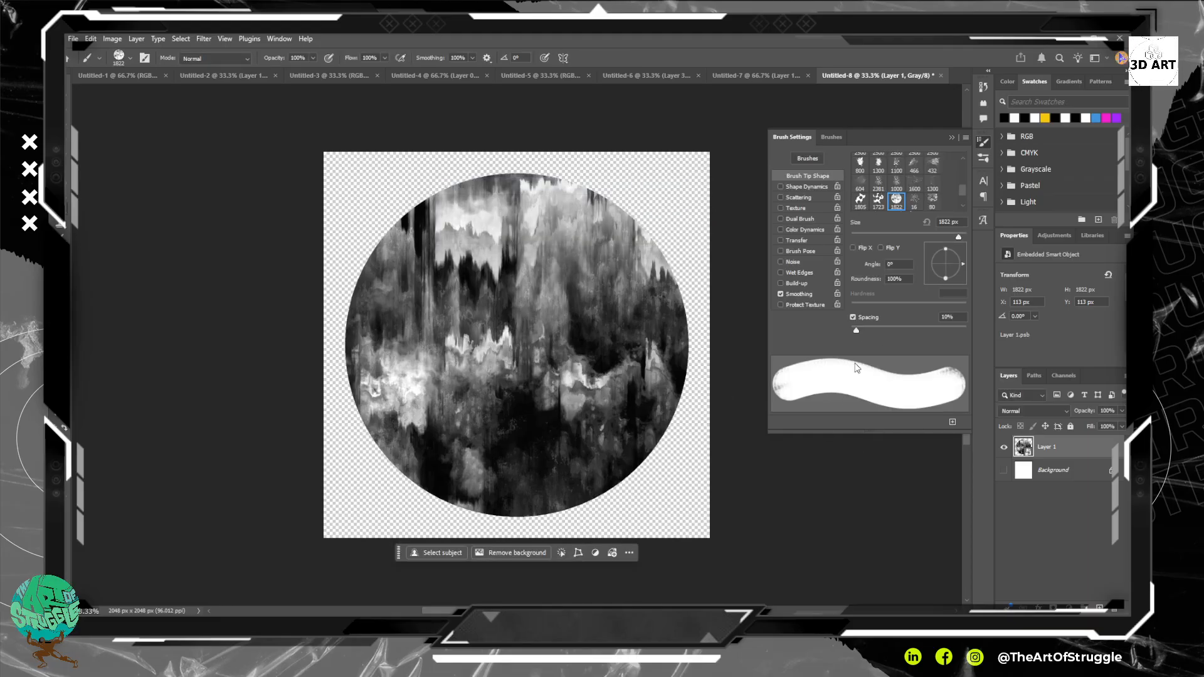
Add a new layer above Layer 1 in Untitled-7 and reduce the disc brush size to 500 px.
click(775, 75)
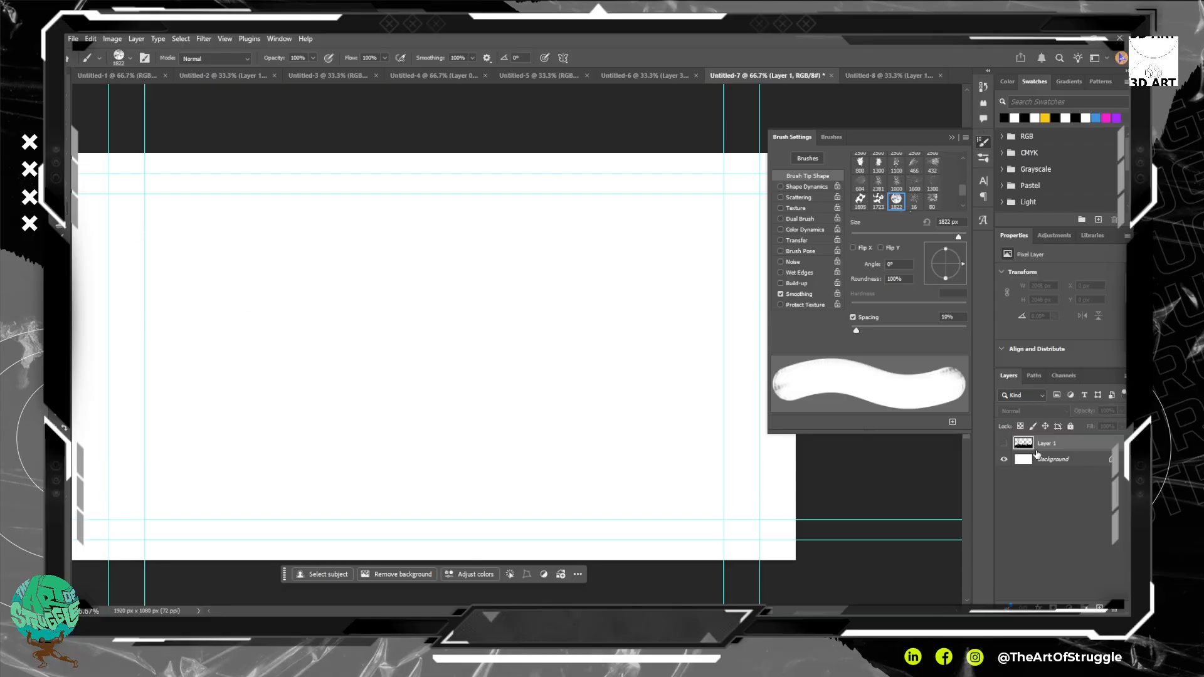
key(ctrl+shift+alt+n)
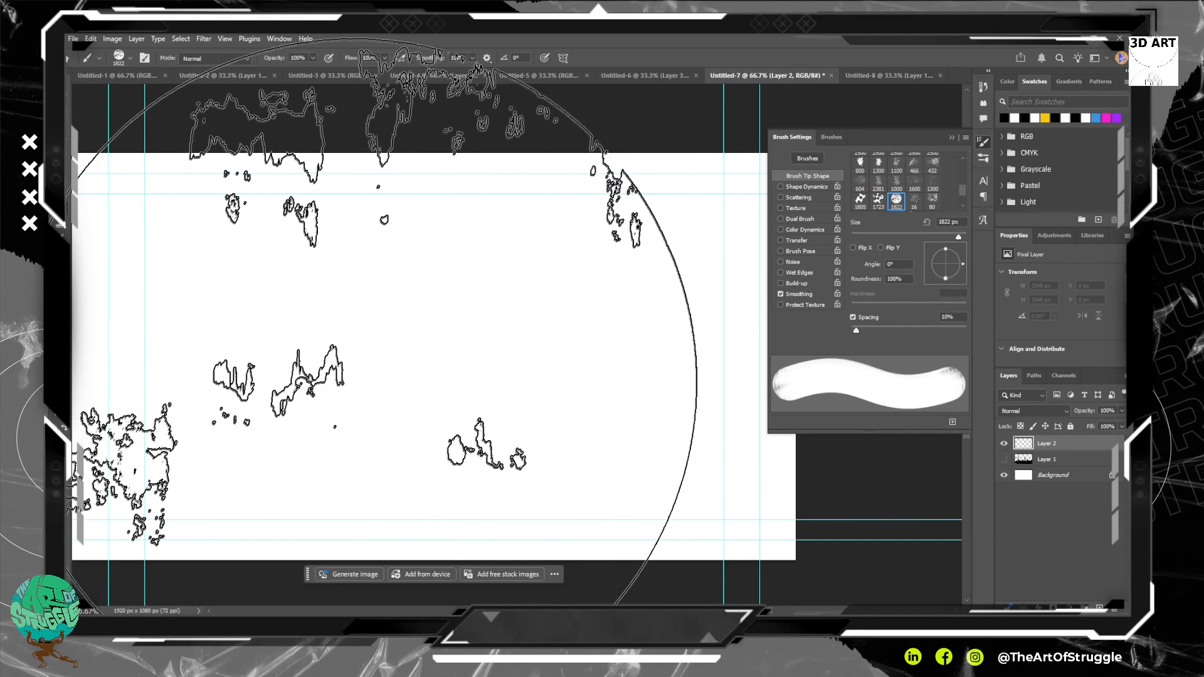
key(bracketleft)
key(bracketleft)
key(bracketleft)
key(bracketleft)
key(bracketleft)
key(bracketleft)
key(bracketleft)
key(bracketleft)
key(bracketleft)
key(bracketleft)
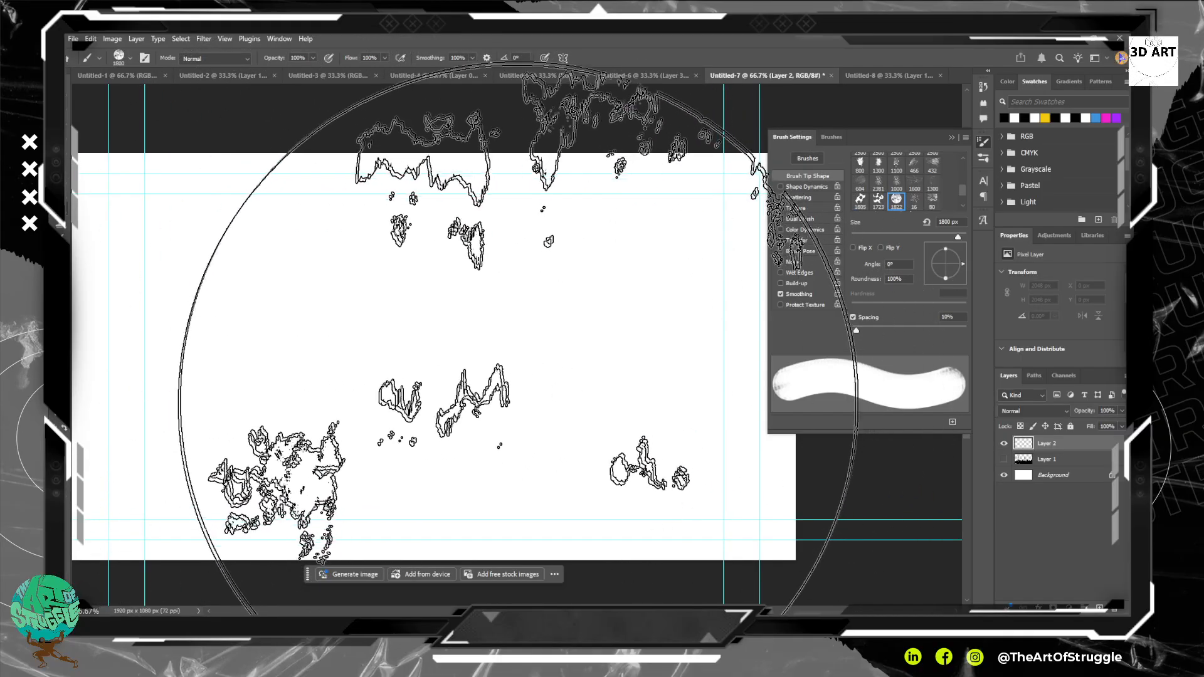
key(bracketleft)
key(bracketleft)
key(bracketleft)
key(bracketleft)
Try single black stamps of the disc brush side by side on Layer 2 and undo them.
click(361, 367)
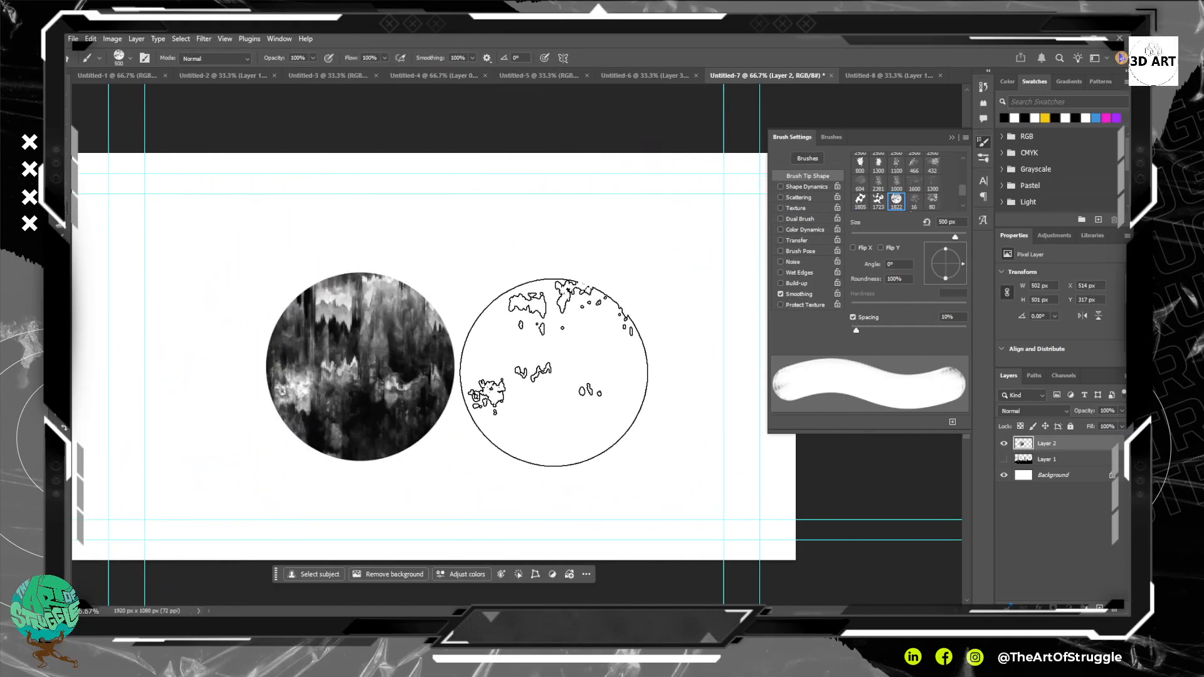
click(554, 372)
click(264, 349)
key(ctrl+z)
key(ctrl+z)
key(ctrl+z)
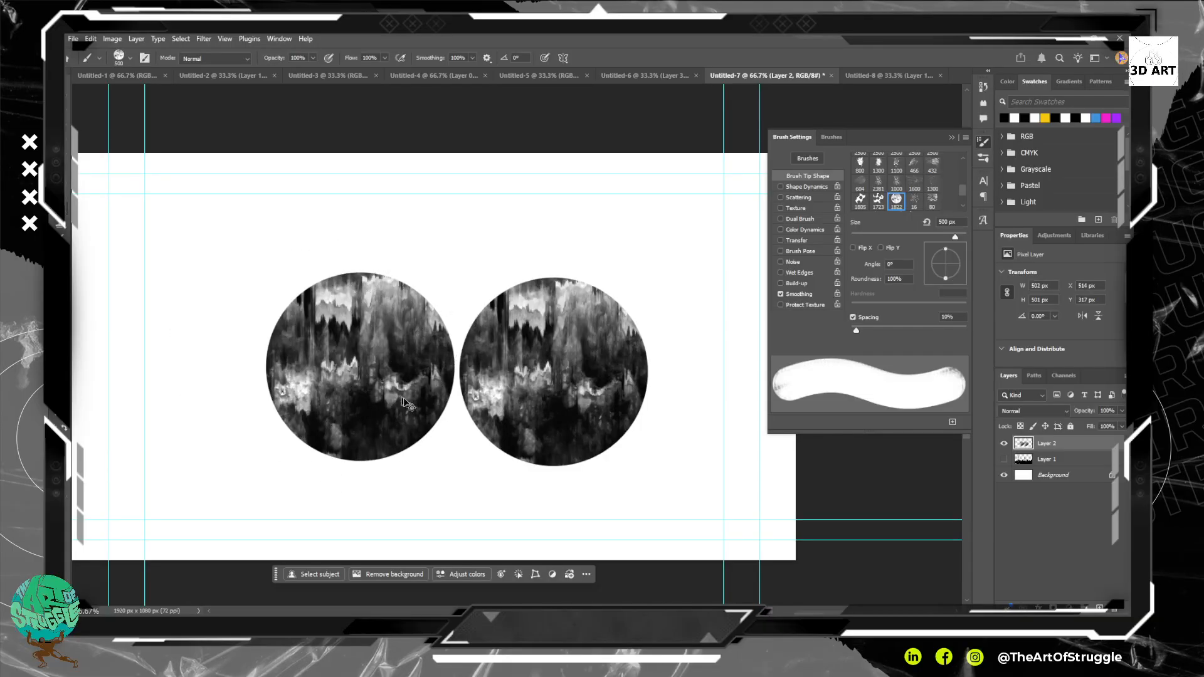
Try a continuous black stroke and then overlapping single stamps on Layer 2, undoing each attempt.
mouse_move(260, 348)
mouse_down()
mouse_move(315, 291)
mouse_move(470, 484)
mouse_move(497, 296)
mouse_up()
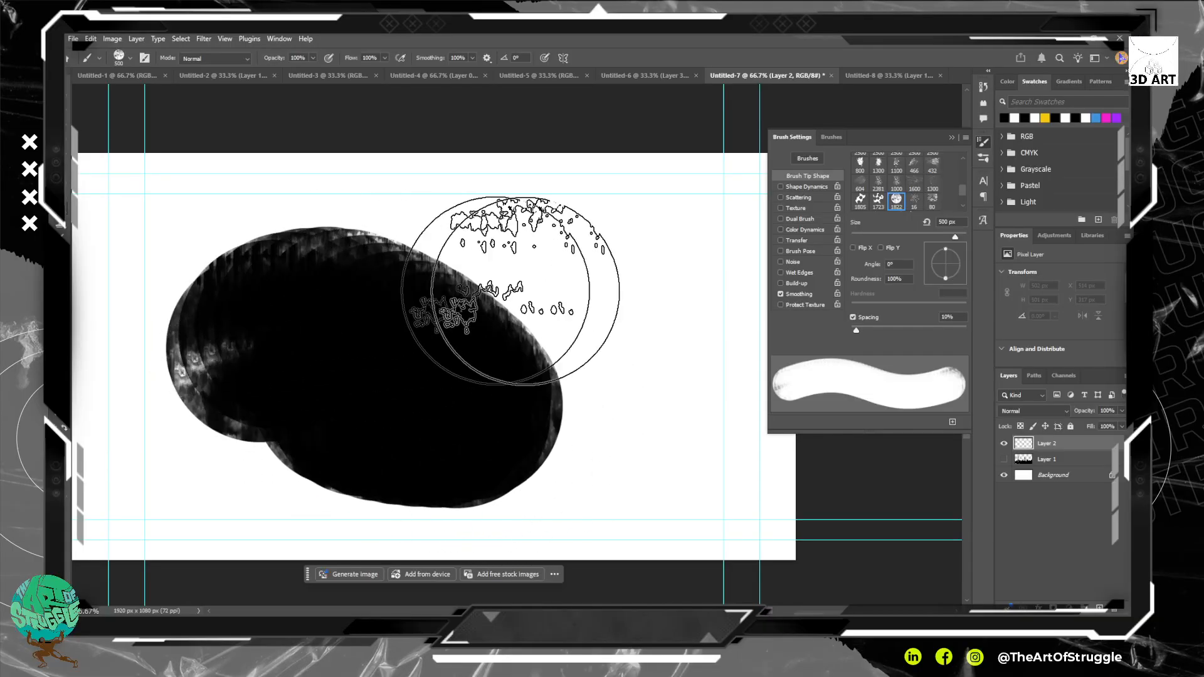
key(ctrl+z)
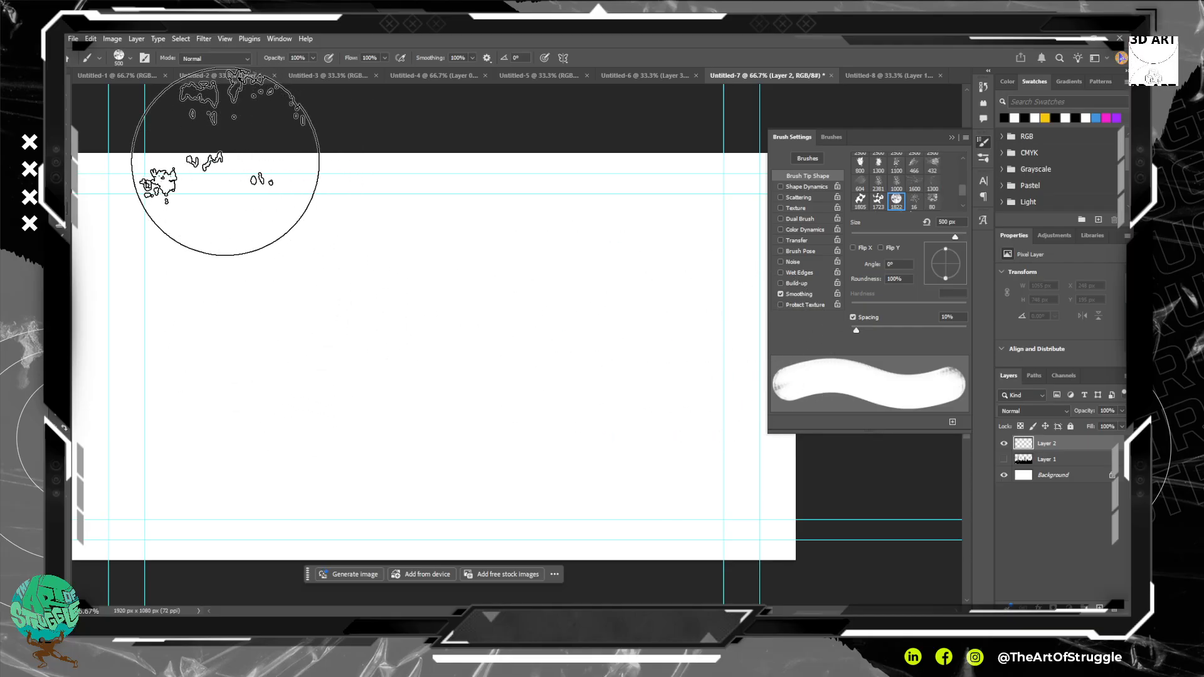
click(277, 369)
click(420, 332)
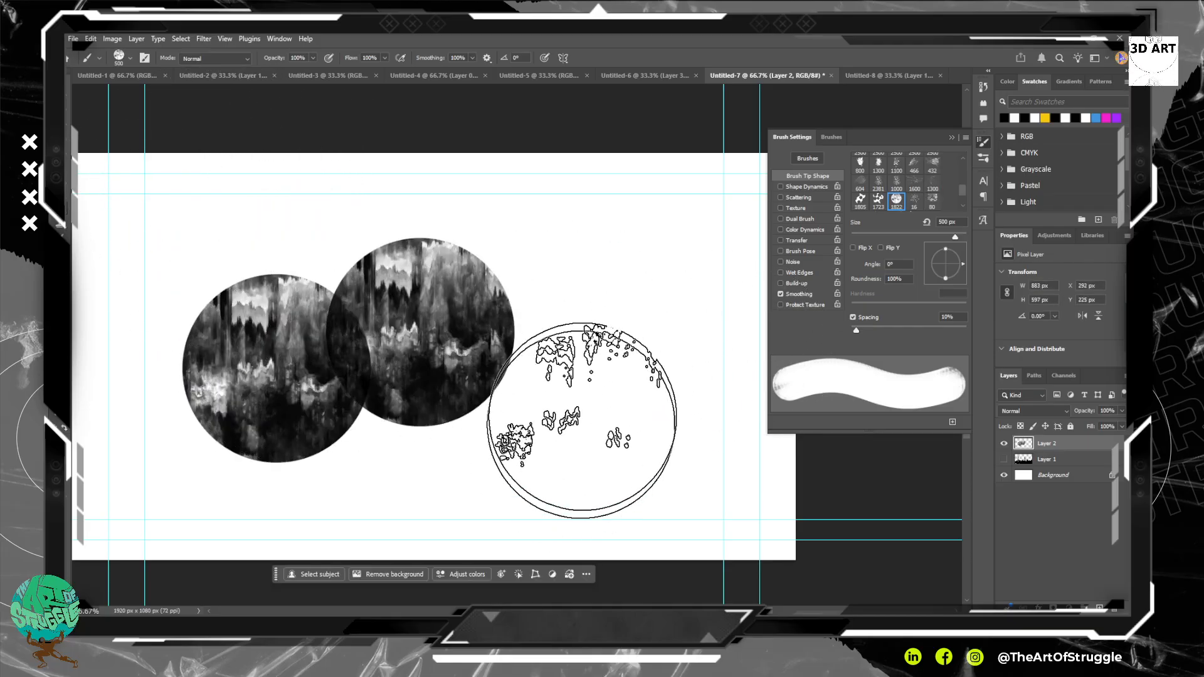
click(580, 381)
key(ctrl+z)
key(ctrl+z)
Pick a red paint colour and stamp overlapping 500 px discs across Layer 2, undoing the last upper-left stamp.
drag(240, 488, 7, 570)
key(i)
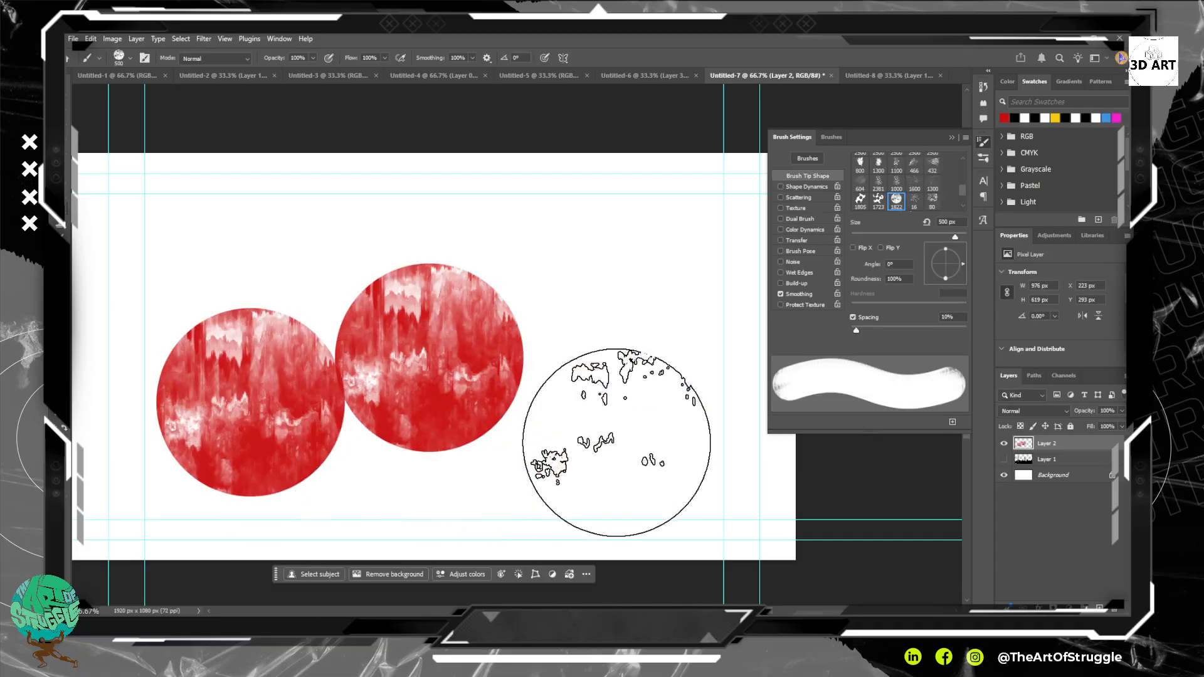
click(616, 443)
click(608, 262)
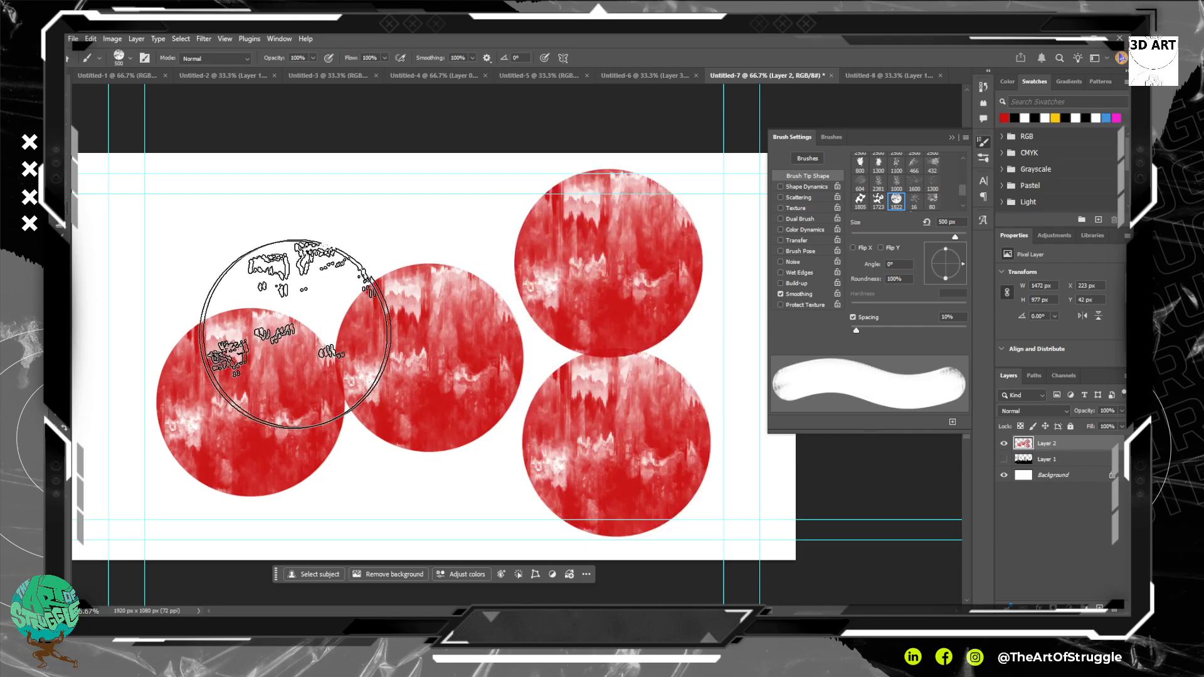
click(262, 337)
click(317, 395)
click(437, 367)
click(474, 353)
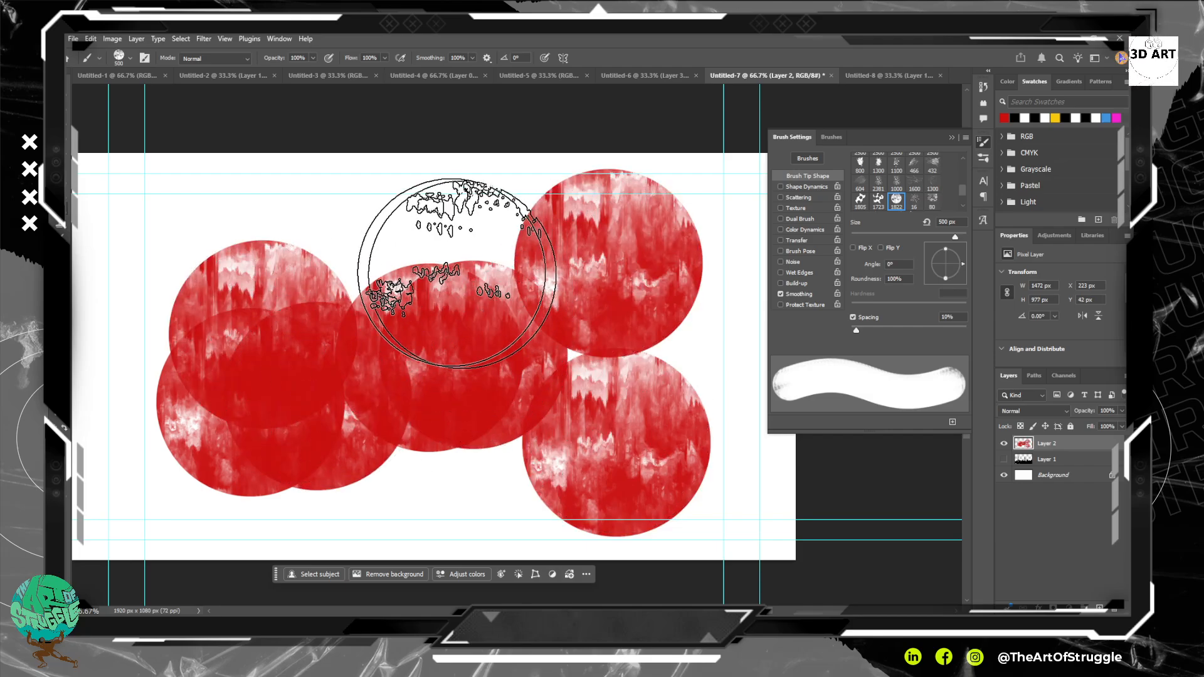
click(442, 273)
click(245, 316)
click(309, 259)
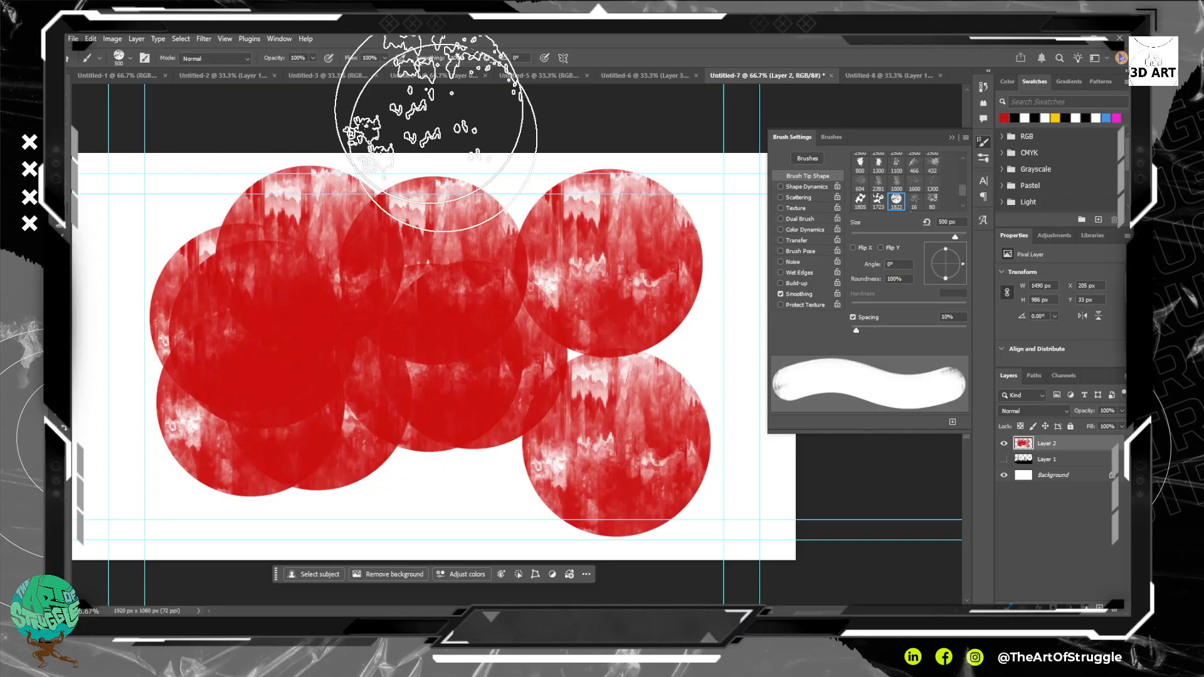
key(ctrl+z)
Pick a brown paint colour, show Layer 1 and set the blend mode of Layer 2 to Darken.
key(i)
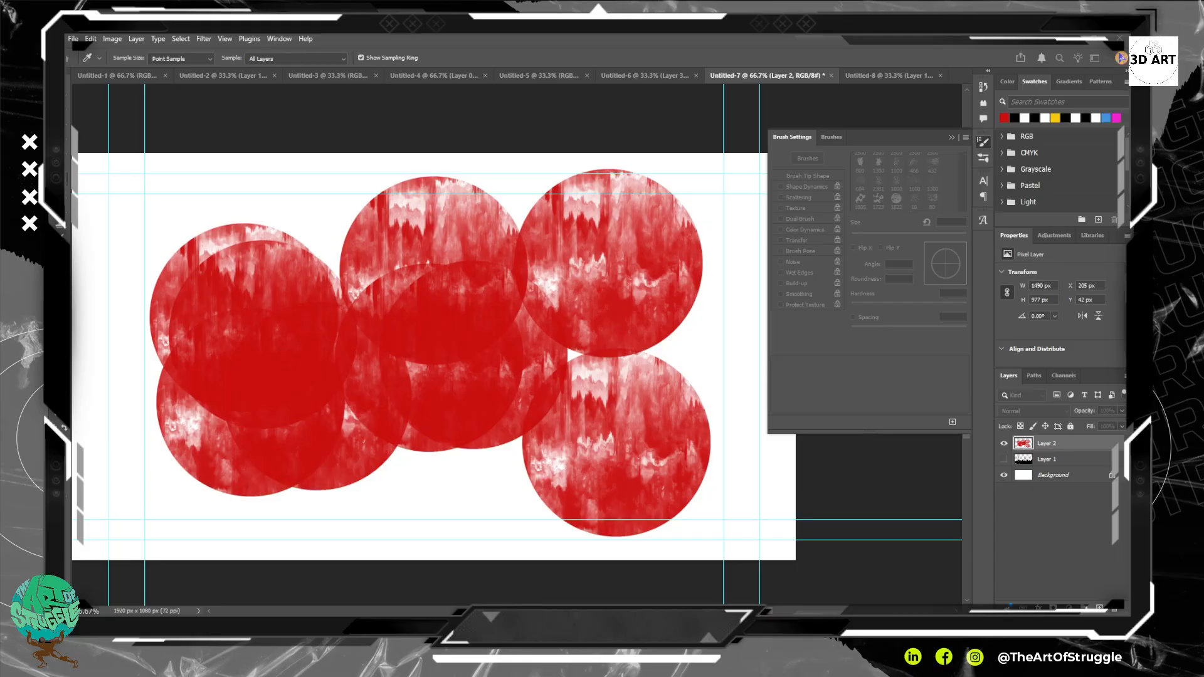
key(b)
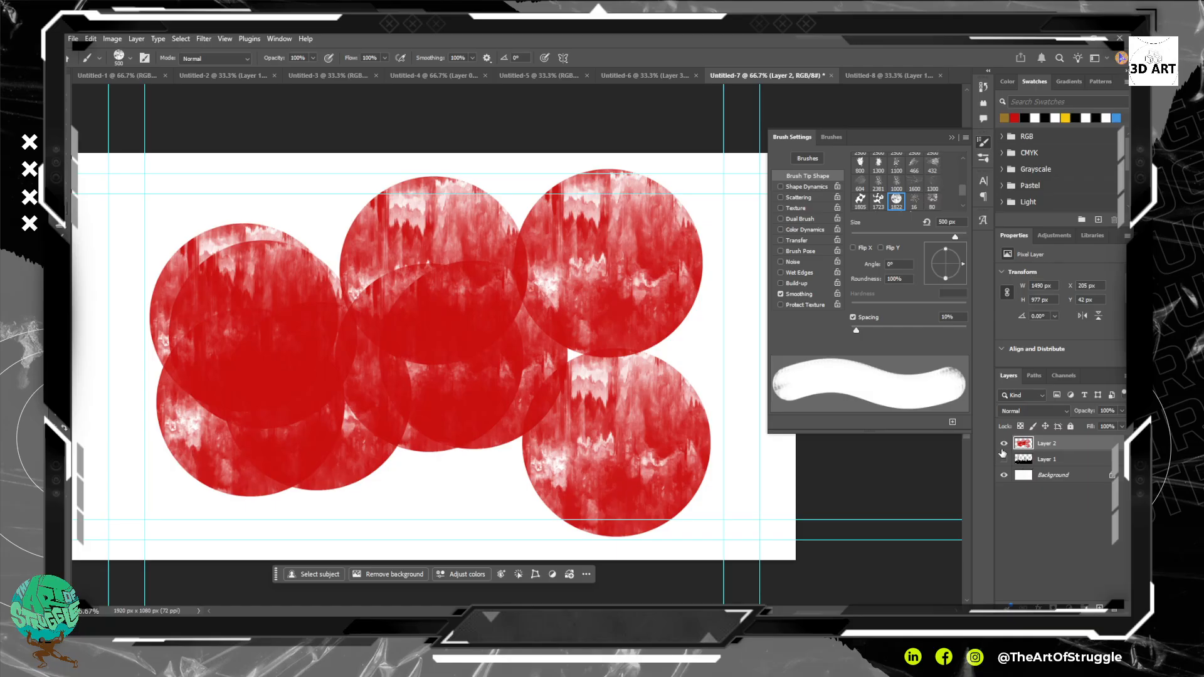
click(1005, 461)
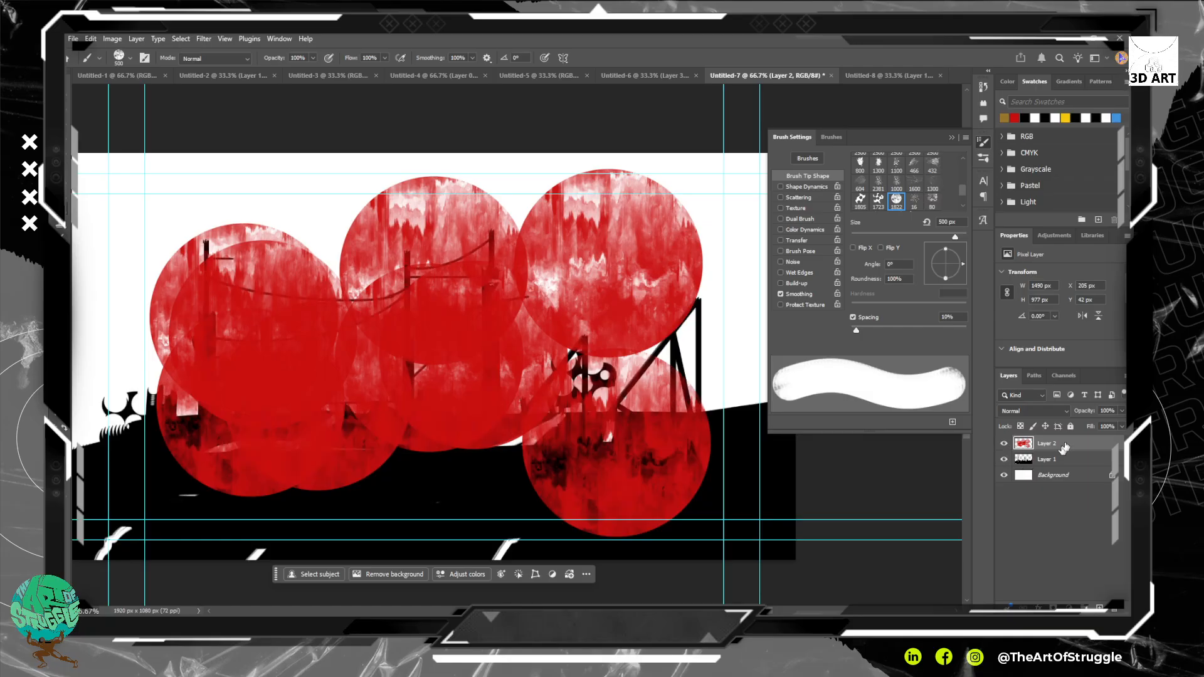
click(1059, 409)
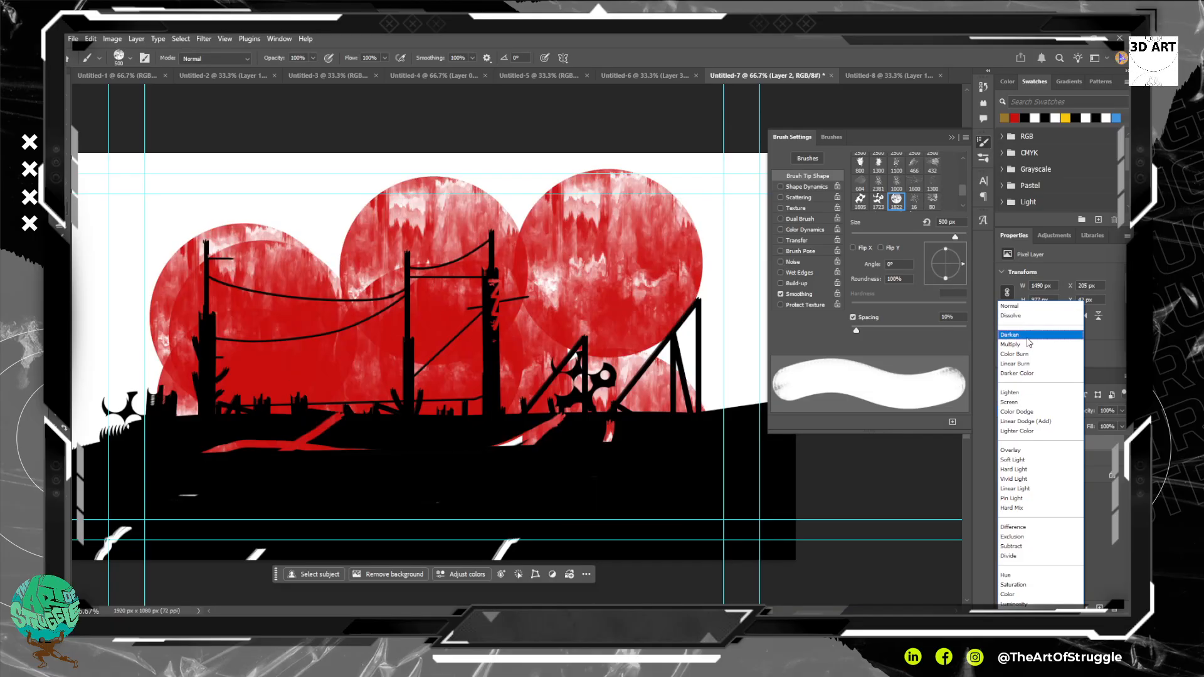
click(1028, 336)
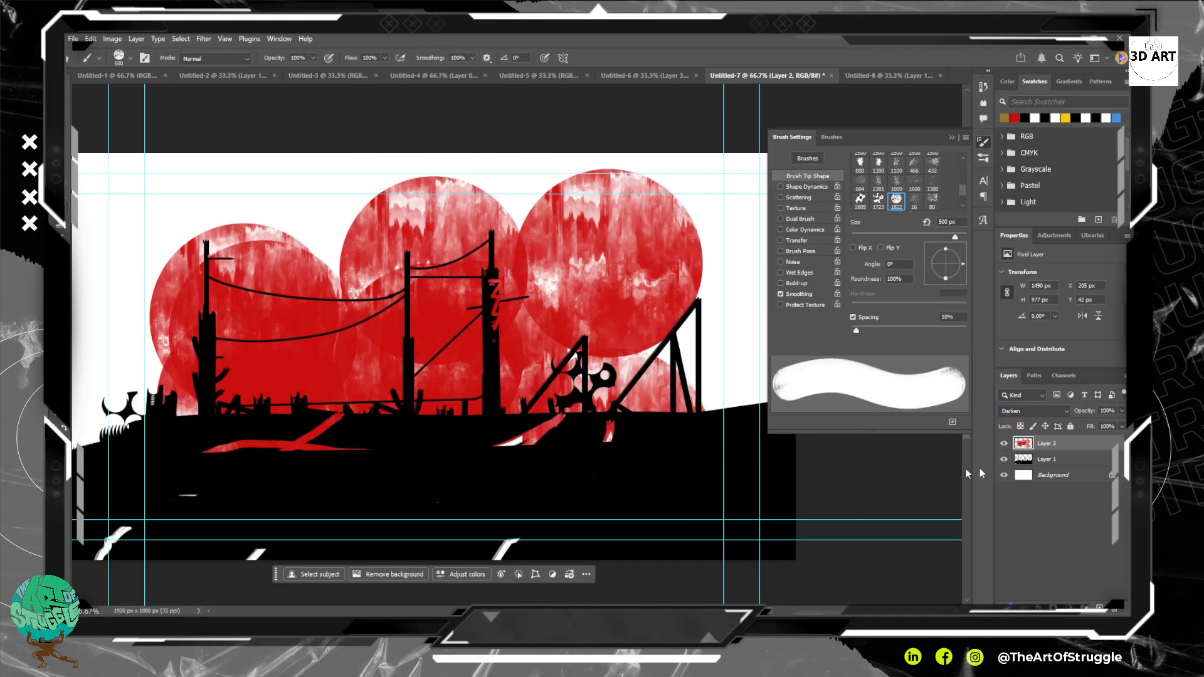
Hide Layer 2 and add a new layer above it, trying one brown disc stamp and undoing it.
click(1004, 444)
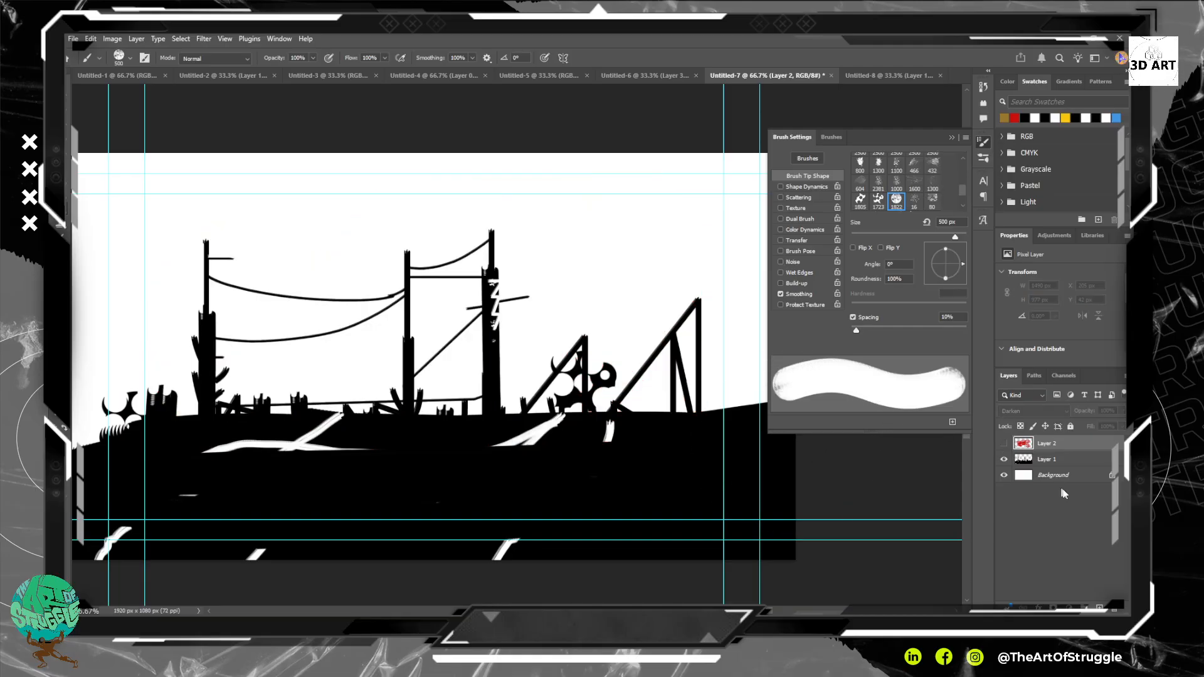
click(1099, 607)
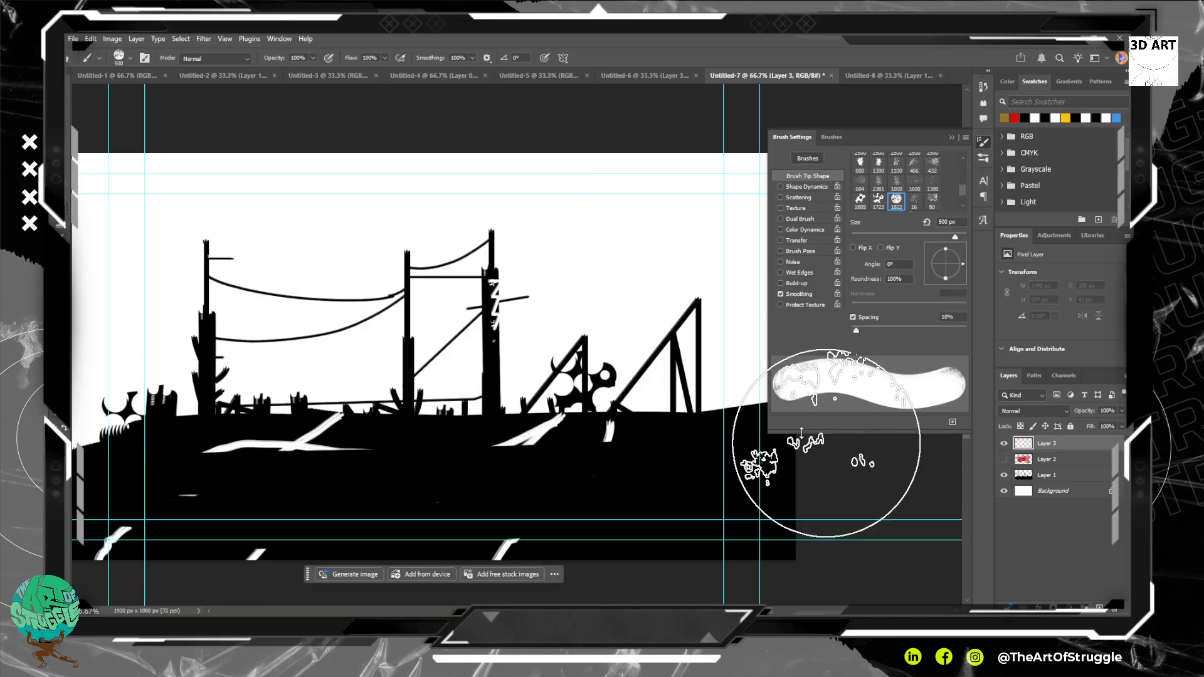
click(430, 386)
key(ctrl+z)
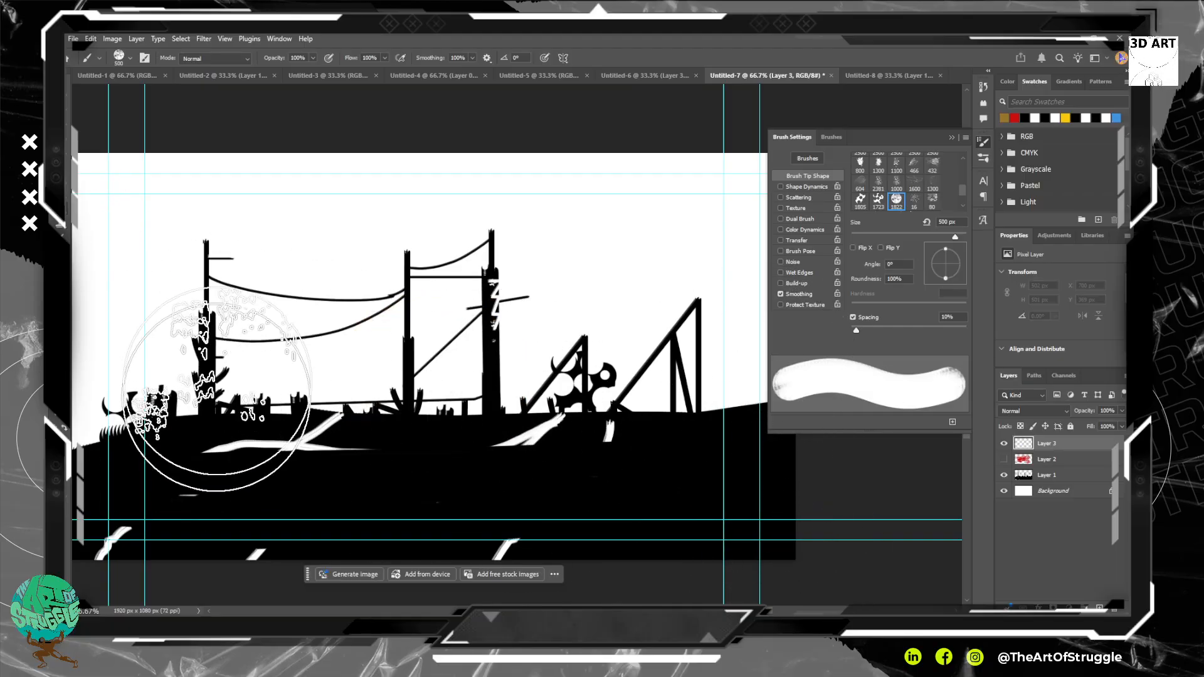
Pick a yellow-orange colour and stamp a 500 px sun between the poles on a new layer directly above Background.
key(i)
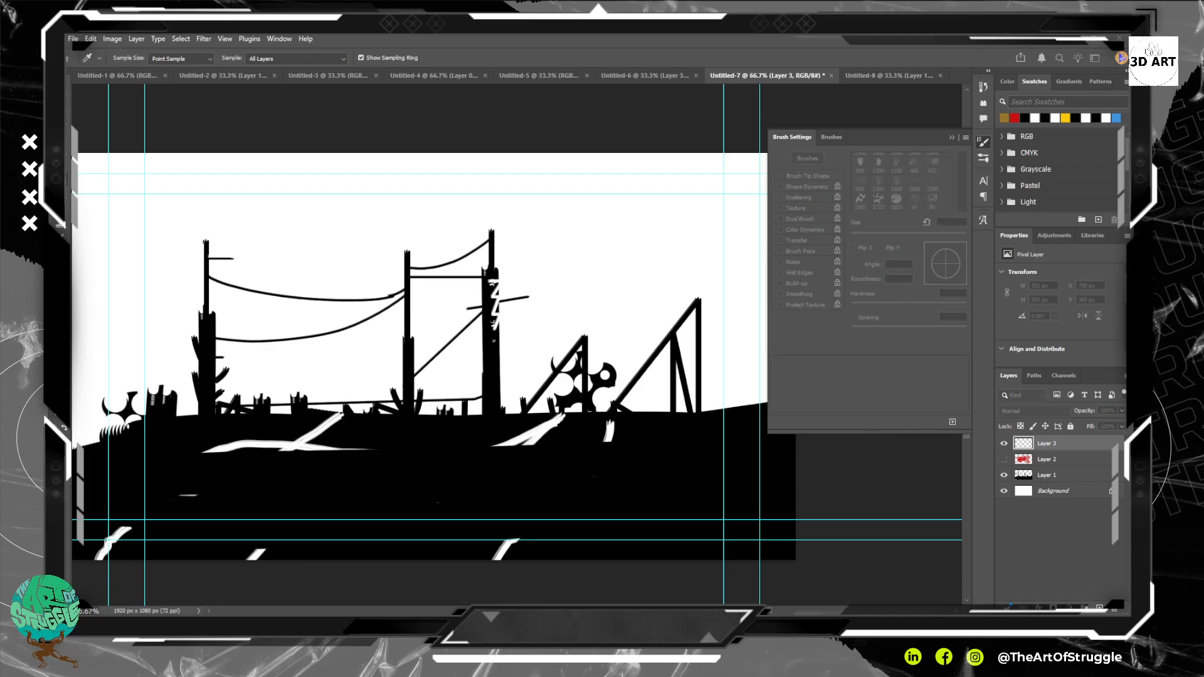
key(b)
click(1059, 489)
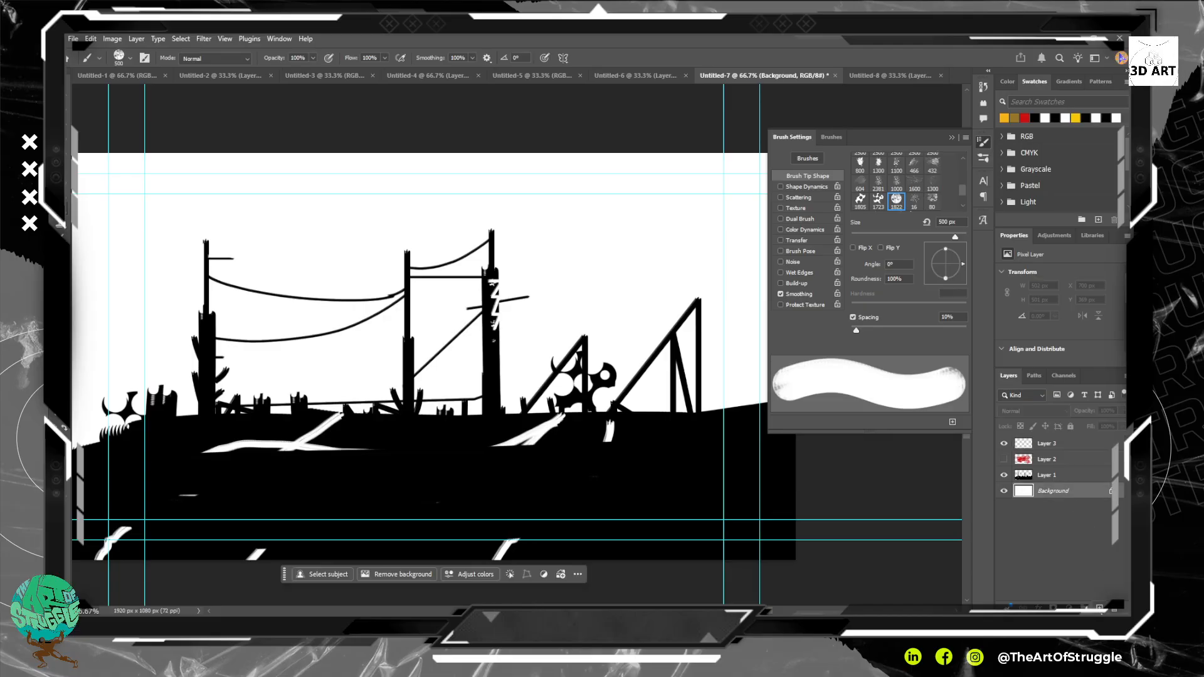
click(1098, 606)
click(435, 402)
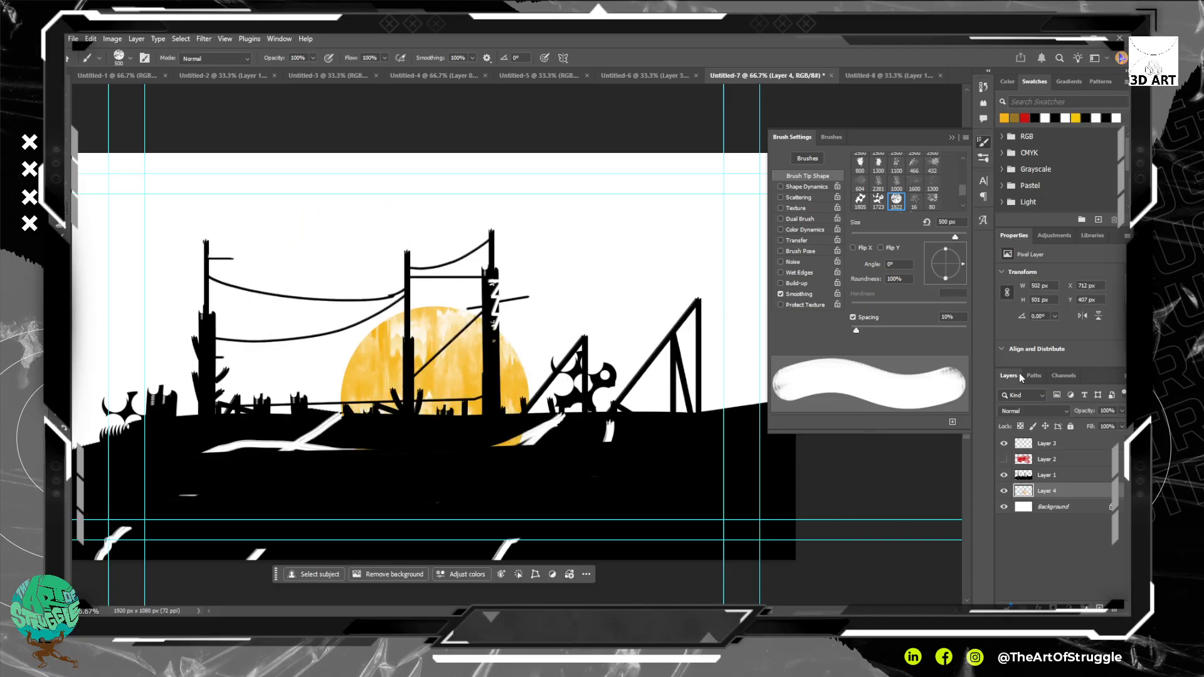
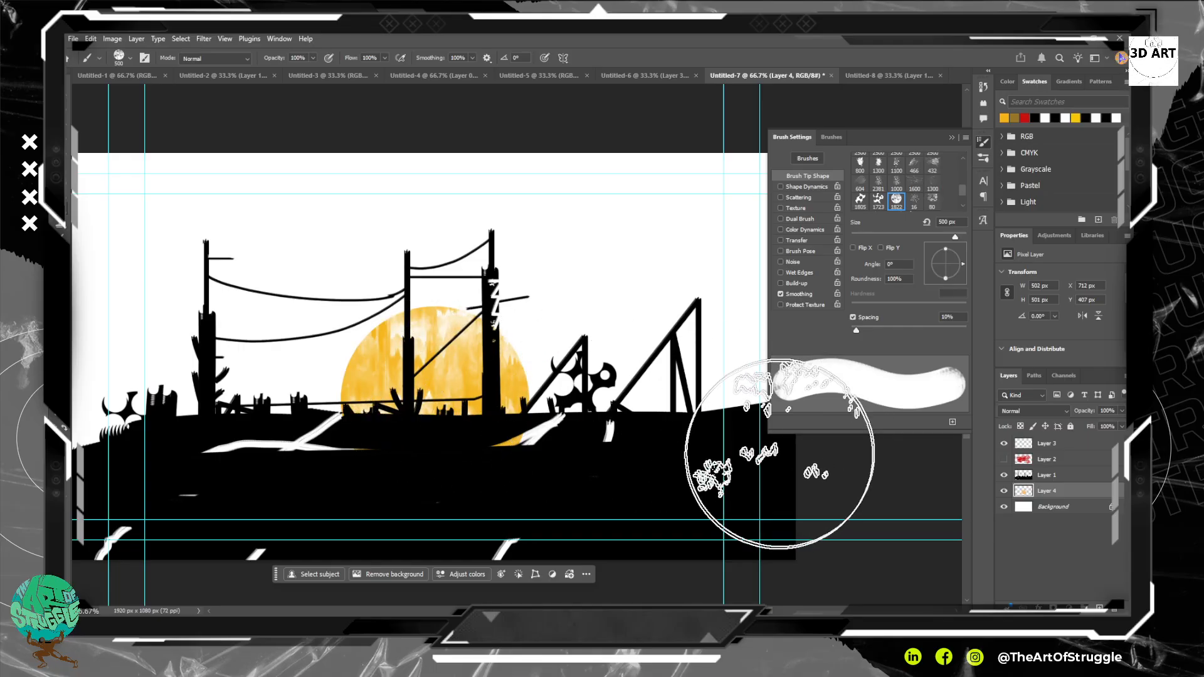
Enlarge the brush to 800 px and try a larger yellow-orange stamp over the sun, undoing the stamp.
key(bracketright)
key(bracketright)
key(bracketright)
key(bracketright)
key(bracketleft)
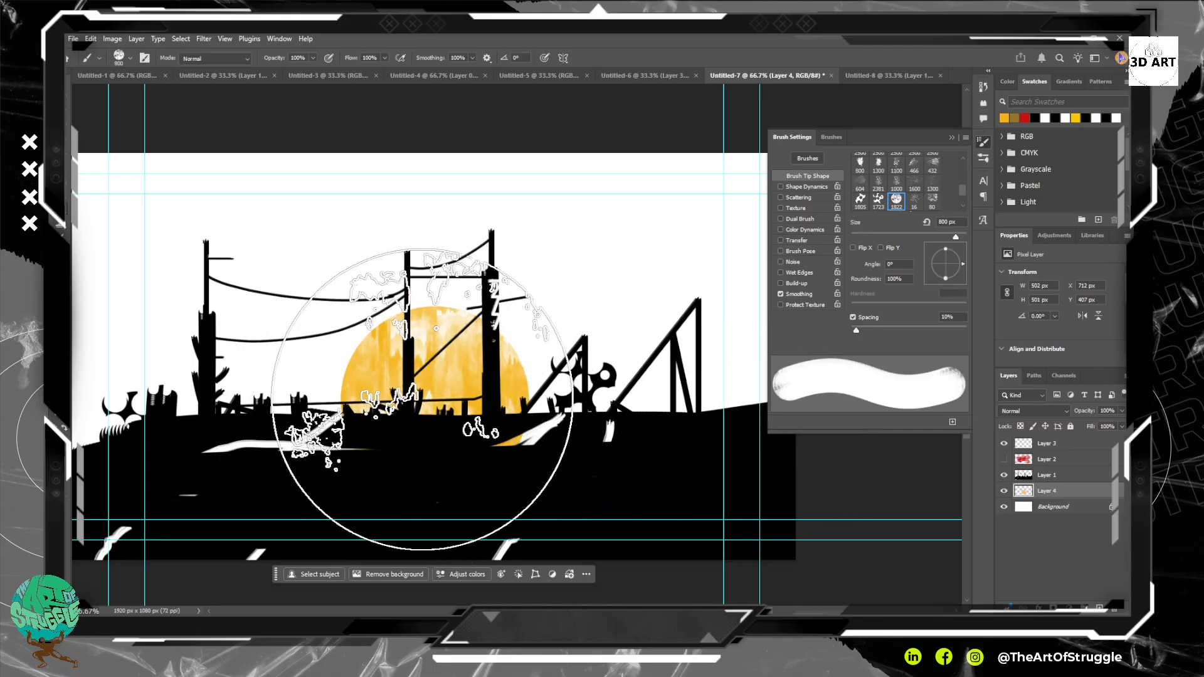
click(424, 397)
key(ctrl+z)
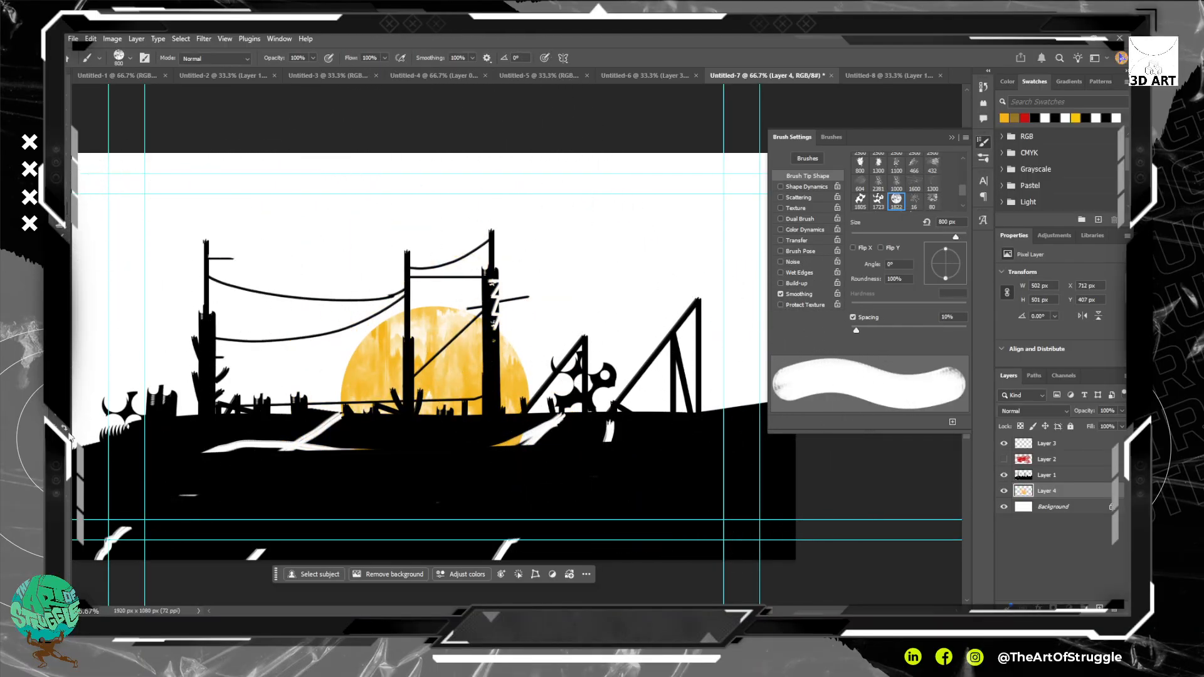
Pick a deeper orange colour and stamp an 800 px disc over the yellow sun on Layer 4.
key(i)
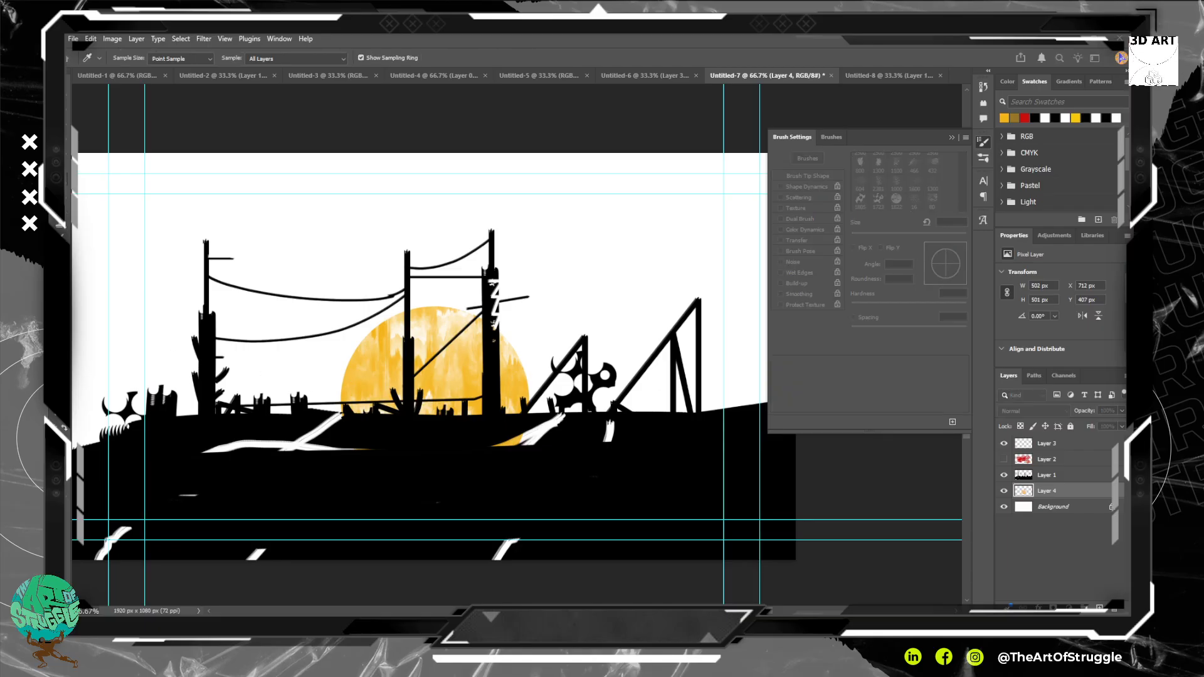
key(b)
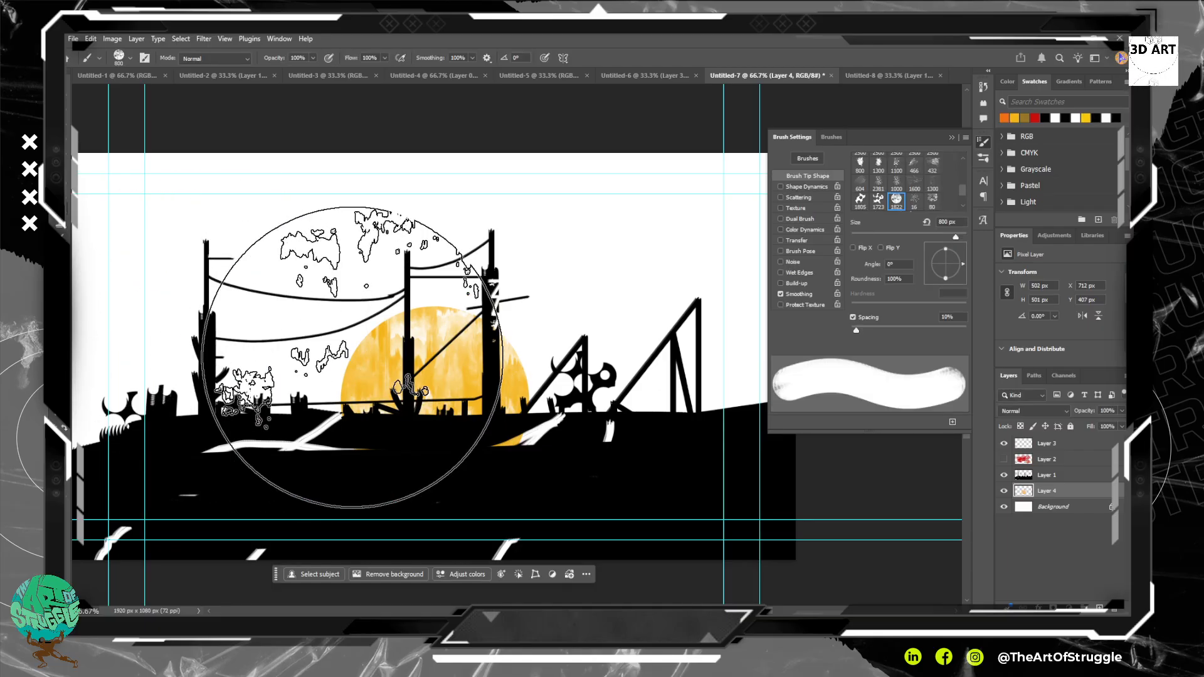
click(442, 399)
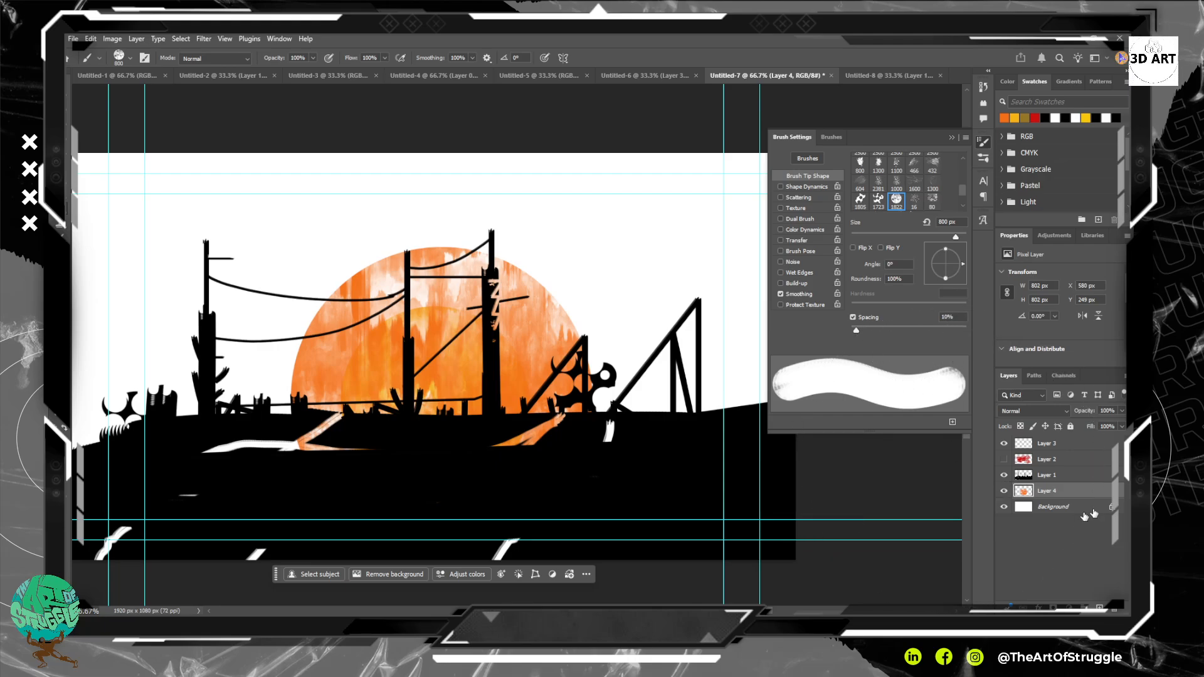
Undo the orange disc stamp on Layer 4 and add a new layer directly beneath the yellow sun's layer.
key(ctrl+z)
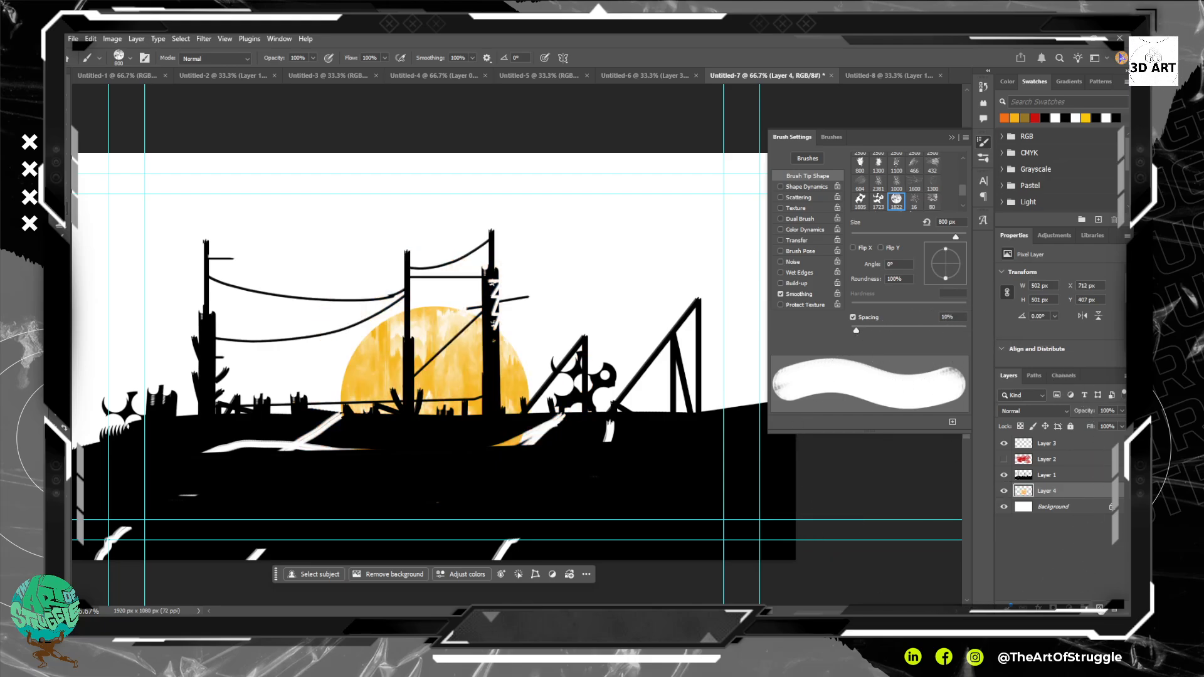
click(1099, 607)
drag(1068, 493, 1069, 512)
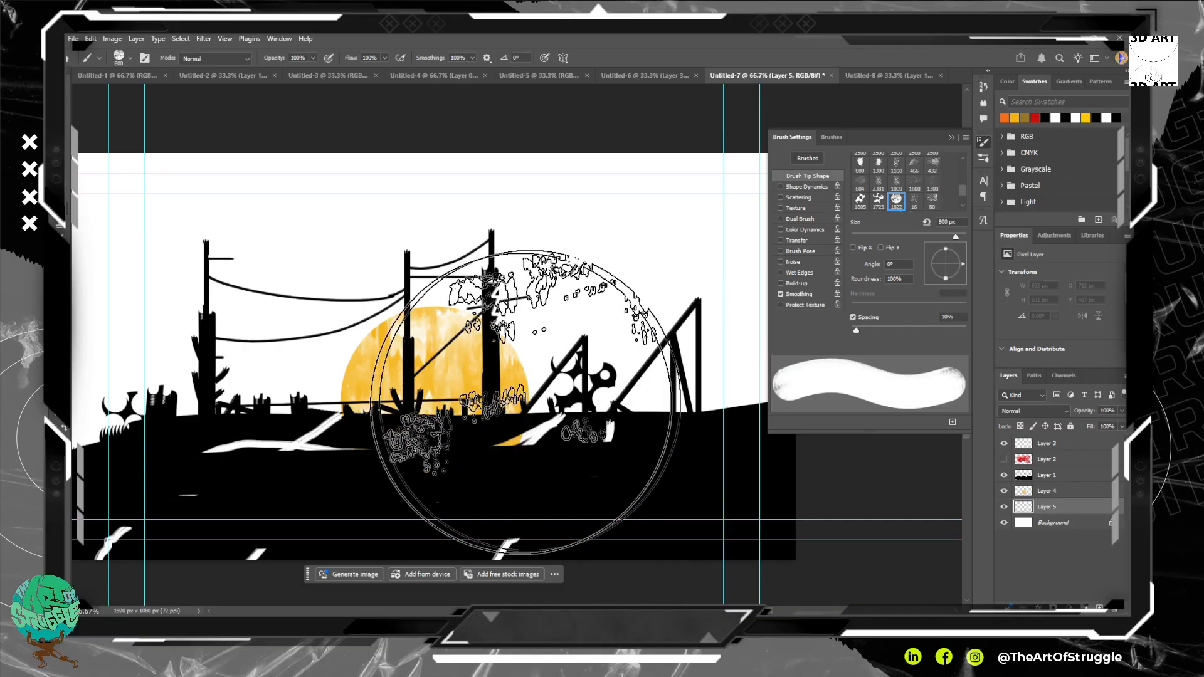
Stamp an 800 px orange disc on Layer 5 behind the yellow sun, undoing and repeating the stamp to refine its position.
click(444, 380)
key(ctrl+z)
click(427, 364)
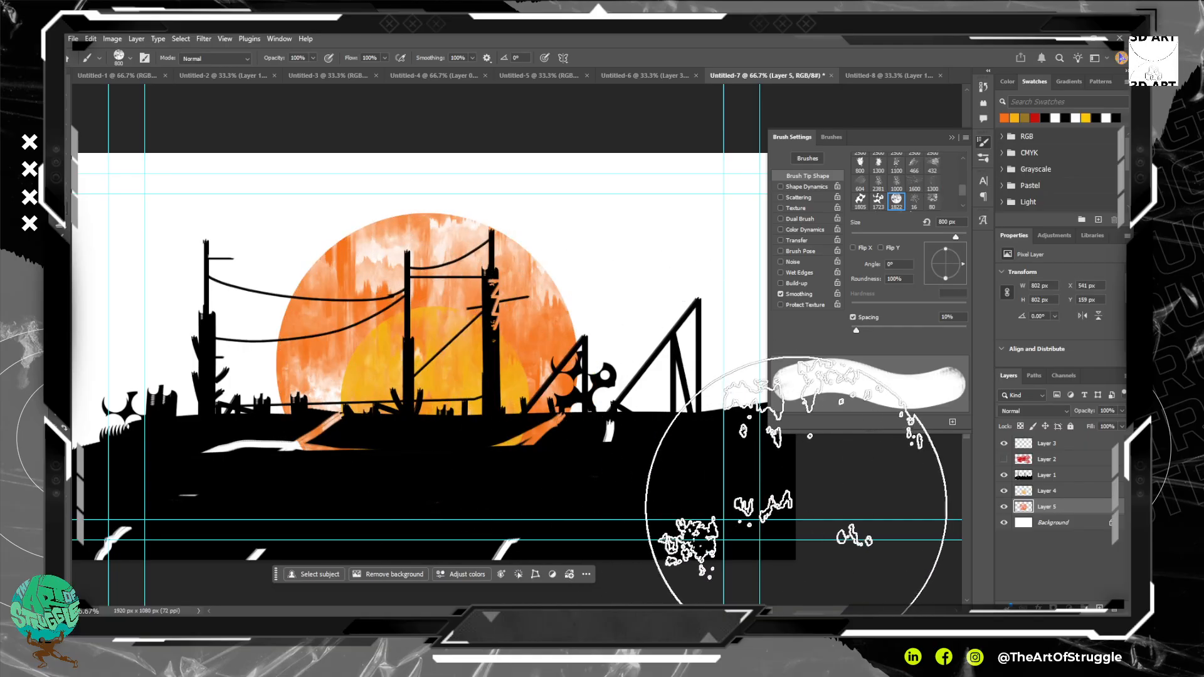
key(ctrl+z)
click(444, 388)
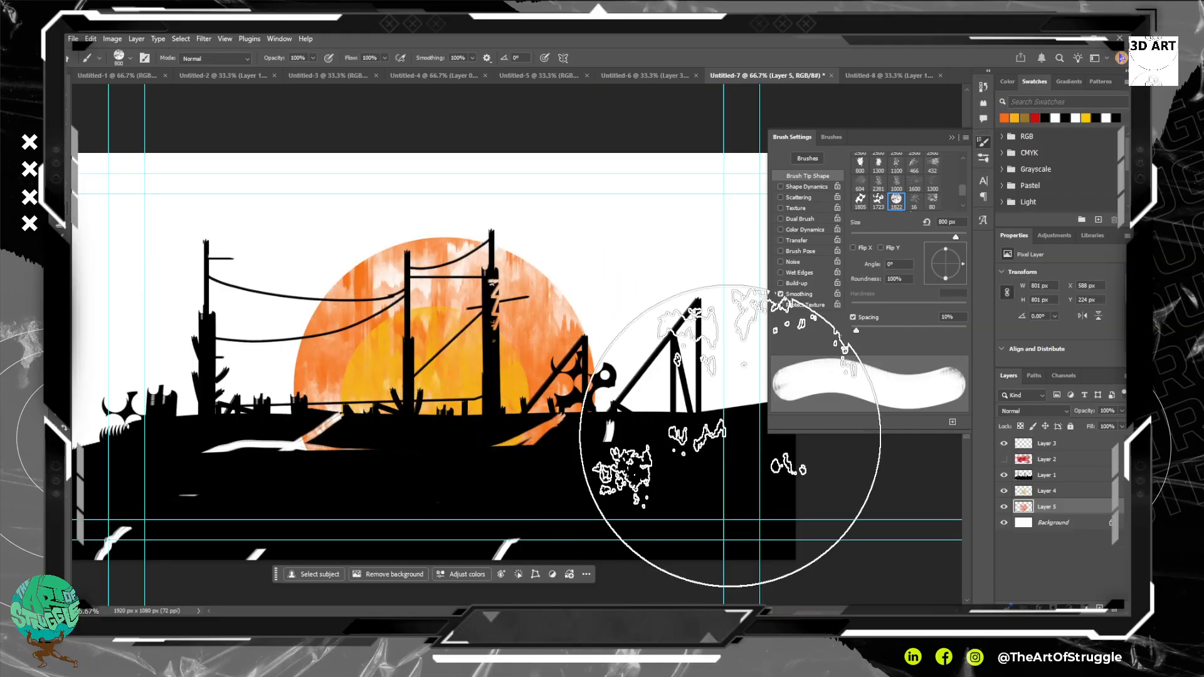
key(ctrl+z)
click(446, 388)
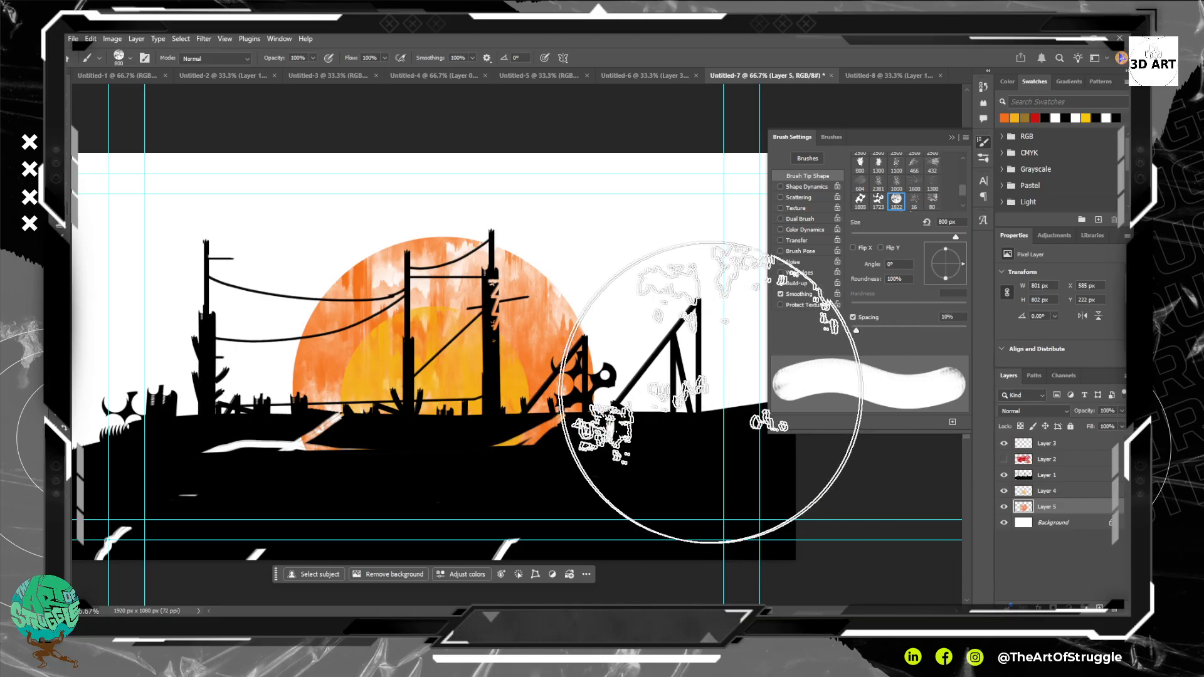
Move the orange disc straight up to Y 170 px and lower Layer 5's opacity to 4%.
key(v)
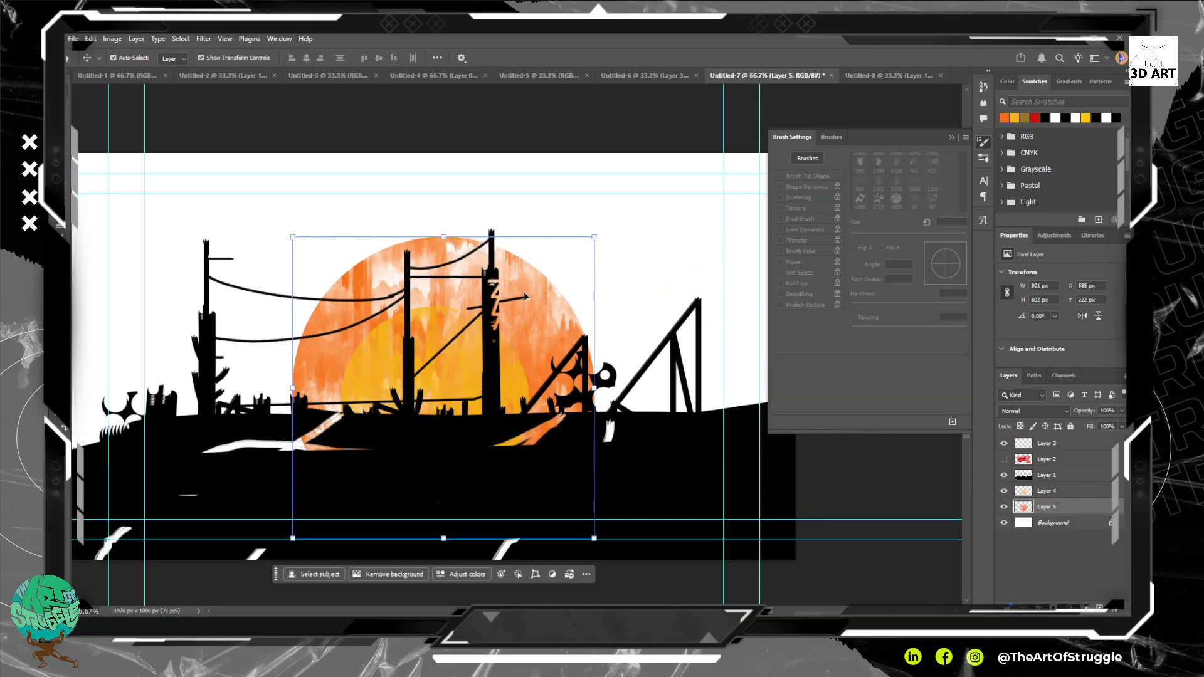
mouse_move(524, 292)
mouse_down()
mouse_move(518, 351)
mouse_move(513, 297)
mouse_move(526, 278)
mouse_up()
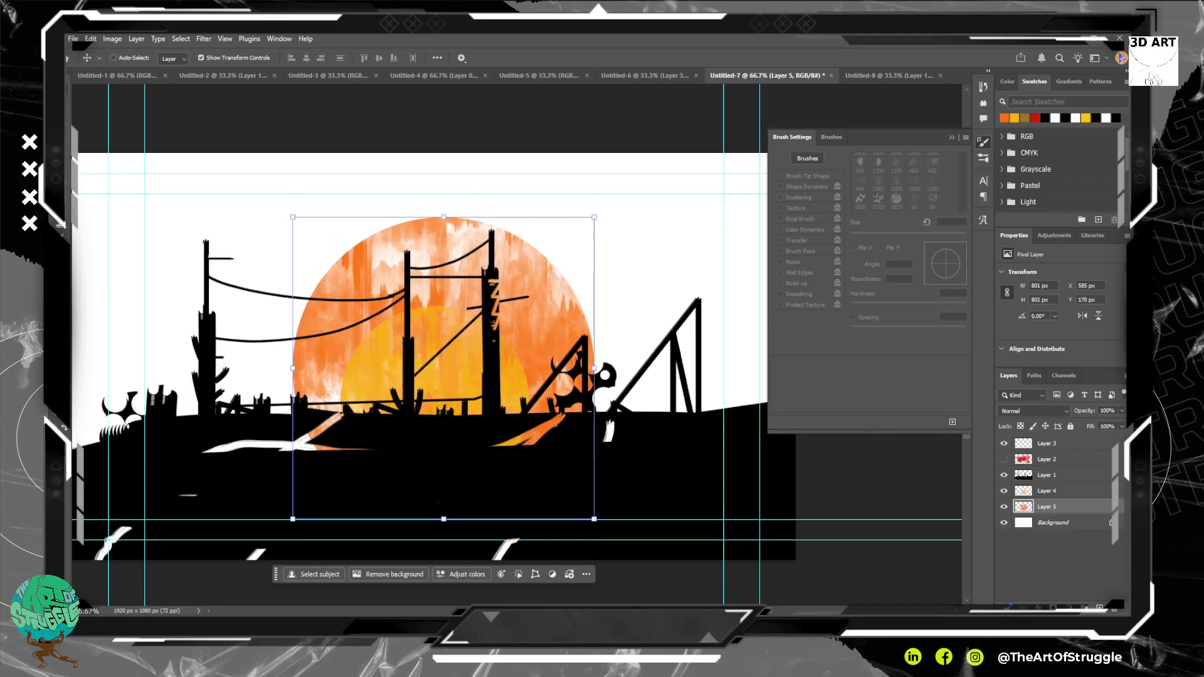
key(ctrl)
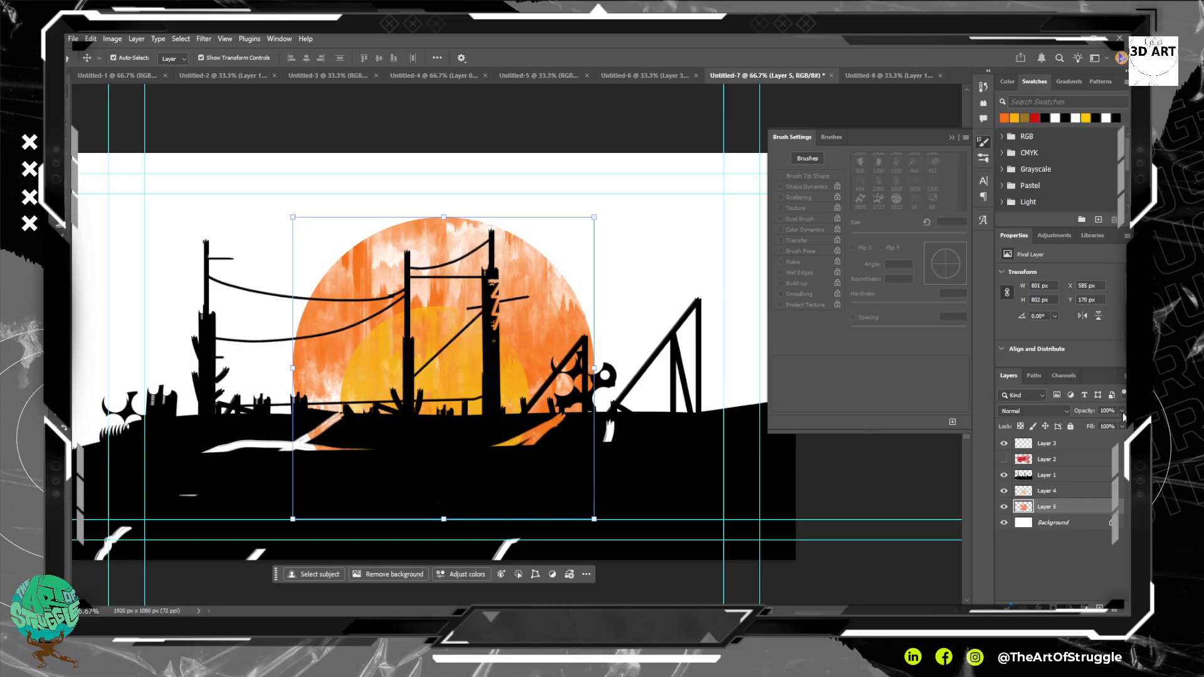
drag(1090, 425, 1074, 426)
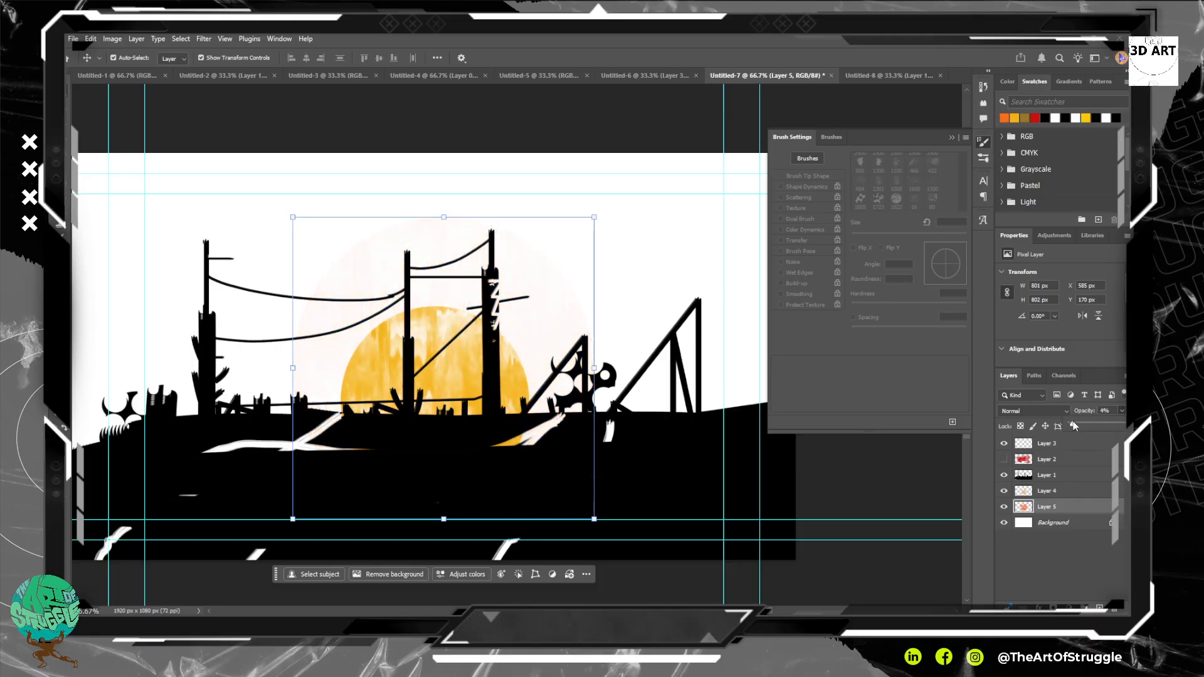
Switch visibility from Layer 5 to Layer 2 and move the red discs straight down to Y 335 px.
click(1004, 507)
click(1004, 459)
click(1041, 461)
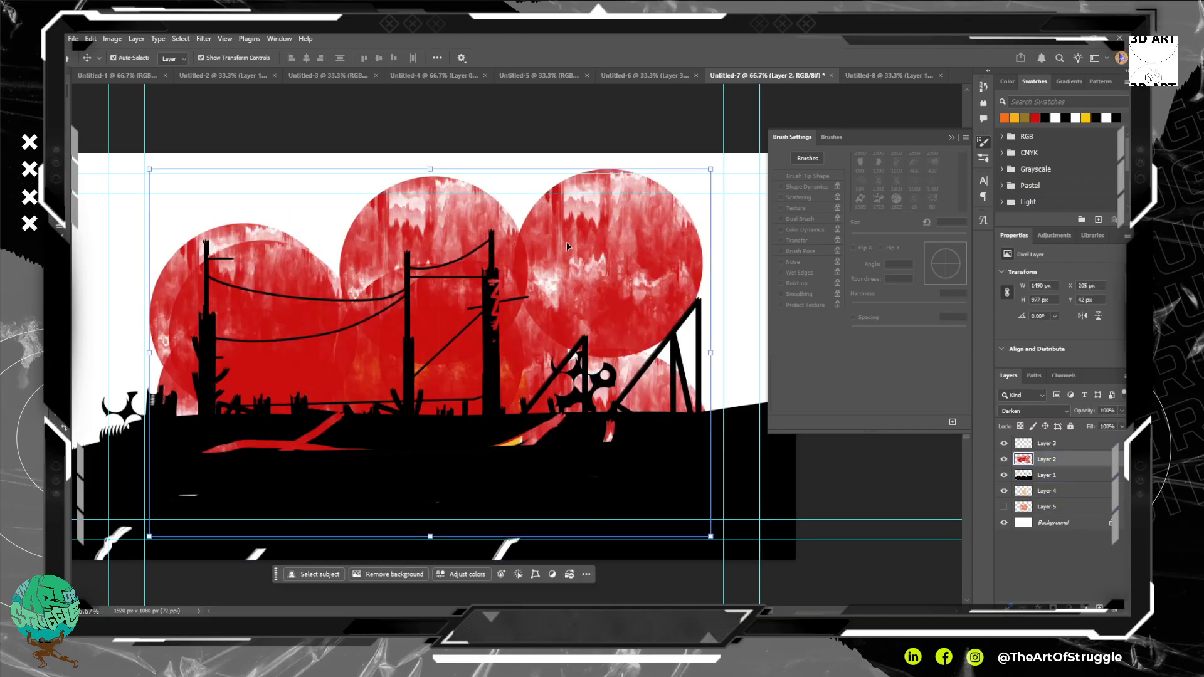
drag(566, 242, 679, 382)
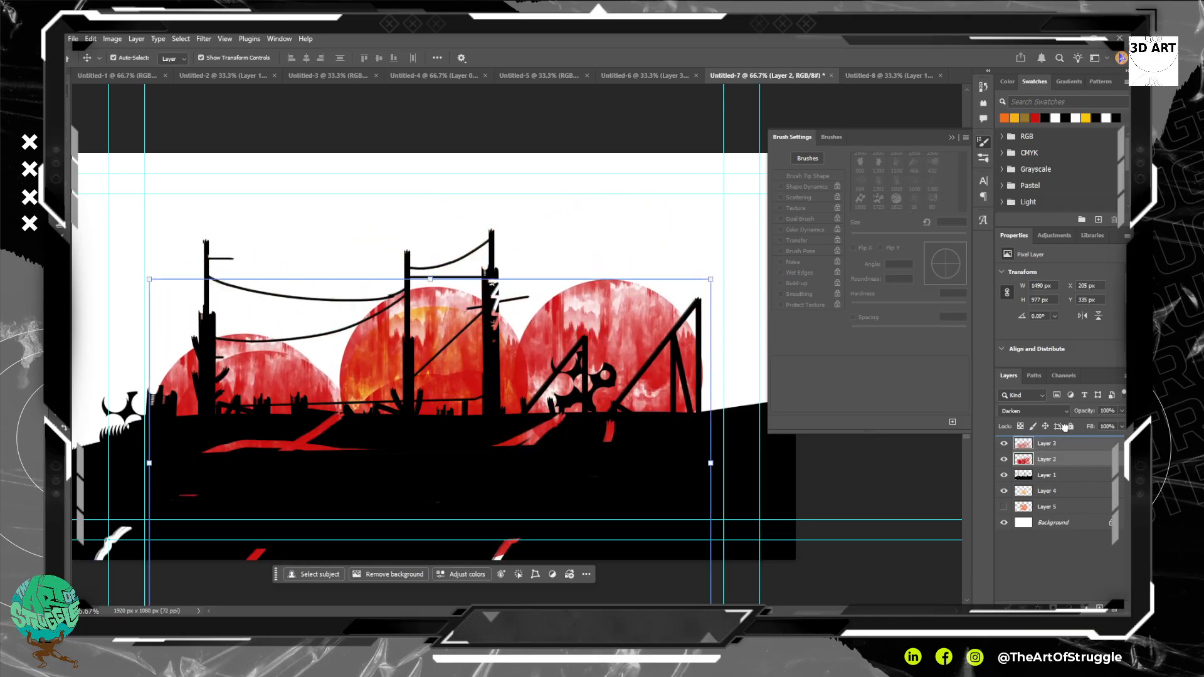
Place Layer 2 at the top of the layer stack and set its blend mode to Screen.
click(1032, 411)
click(1032, 402)
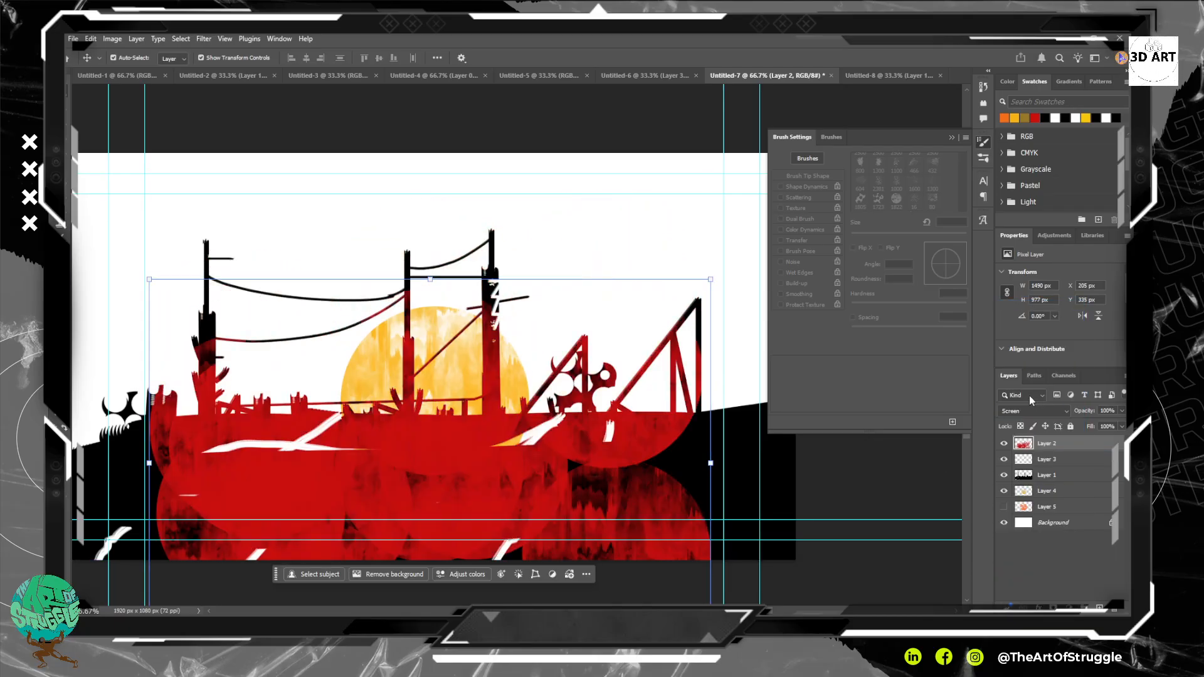
key(Down)
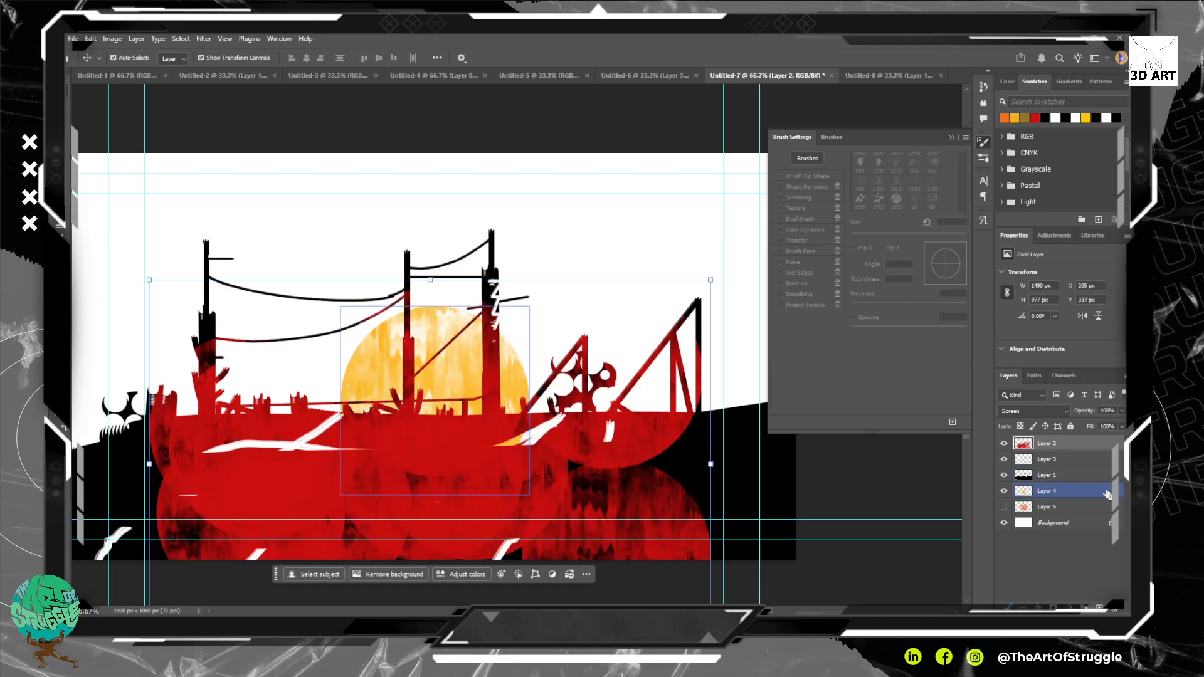
Add a layer mask to the red discs on Layer 2.
click(1086, 475)
click(1078, 448)
click(1053, 606)
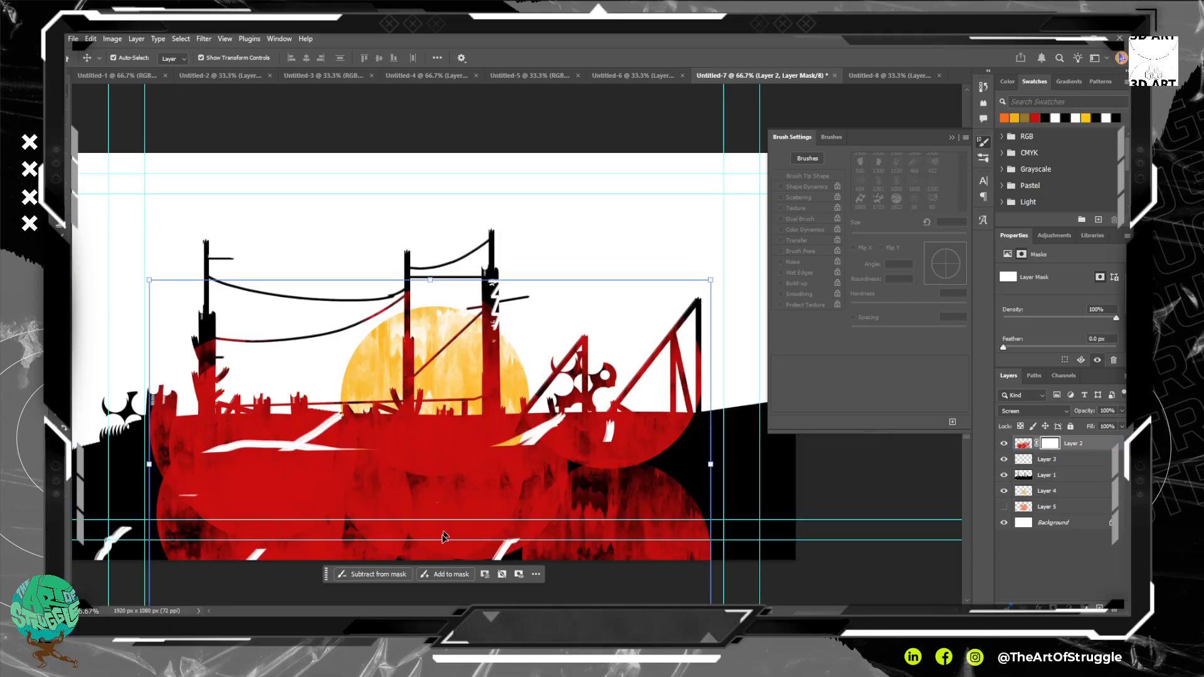
Try masking out the lower red discs with strokes and stamps of the grunge disc brush at 250 px.
key(b)
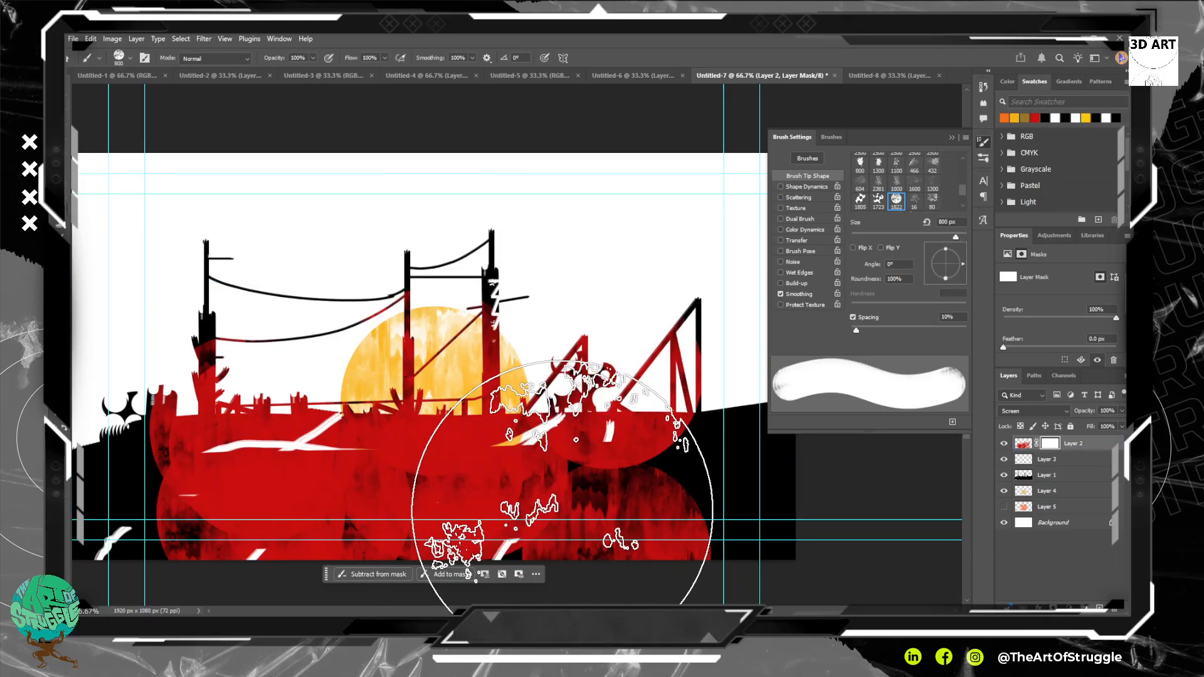
key(bracketleft)
key(bracketleft)
key(bracketleft)
key(bracketleft)
key(bracketleft)
key(bracketleft)
key(bracketleft)
key(bracketleft)
drag(696, 524, 659, 552)
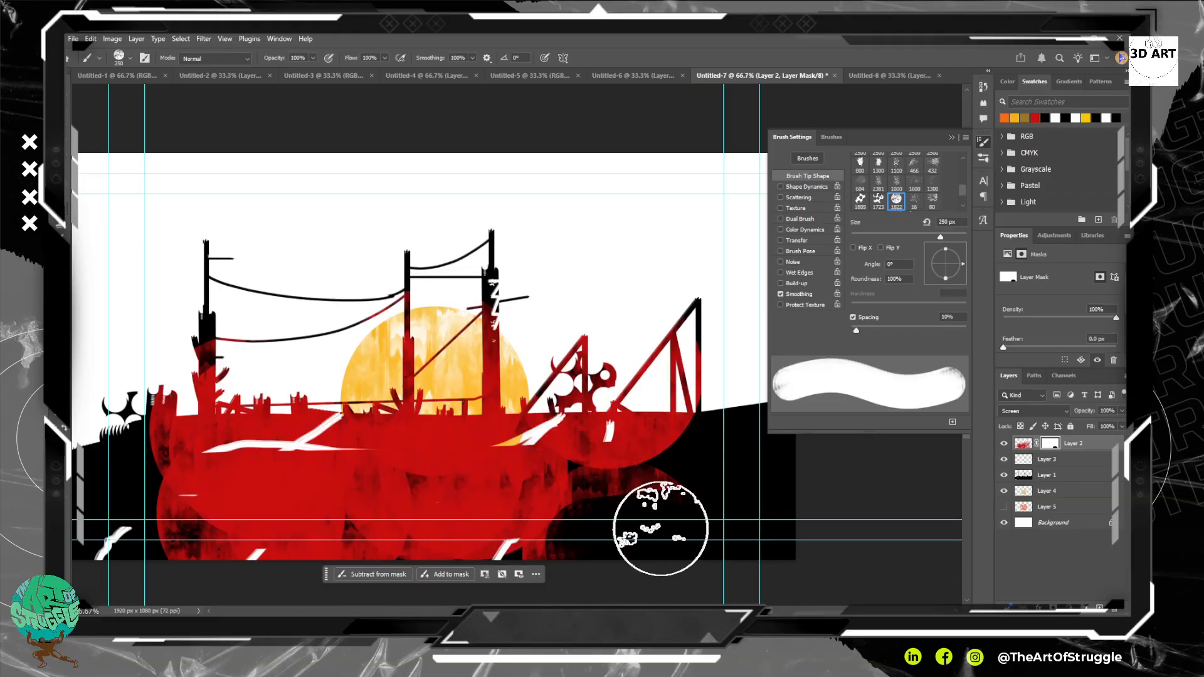
key(ctrl+z)
click(673, 510)
click(583, 513)
click(448, 549)
click(353, 555)
key(ctrl+z)
key(ctrl+z)
key(ctrl+z)
key(ctrl+z)
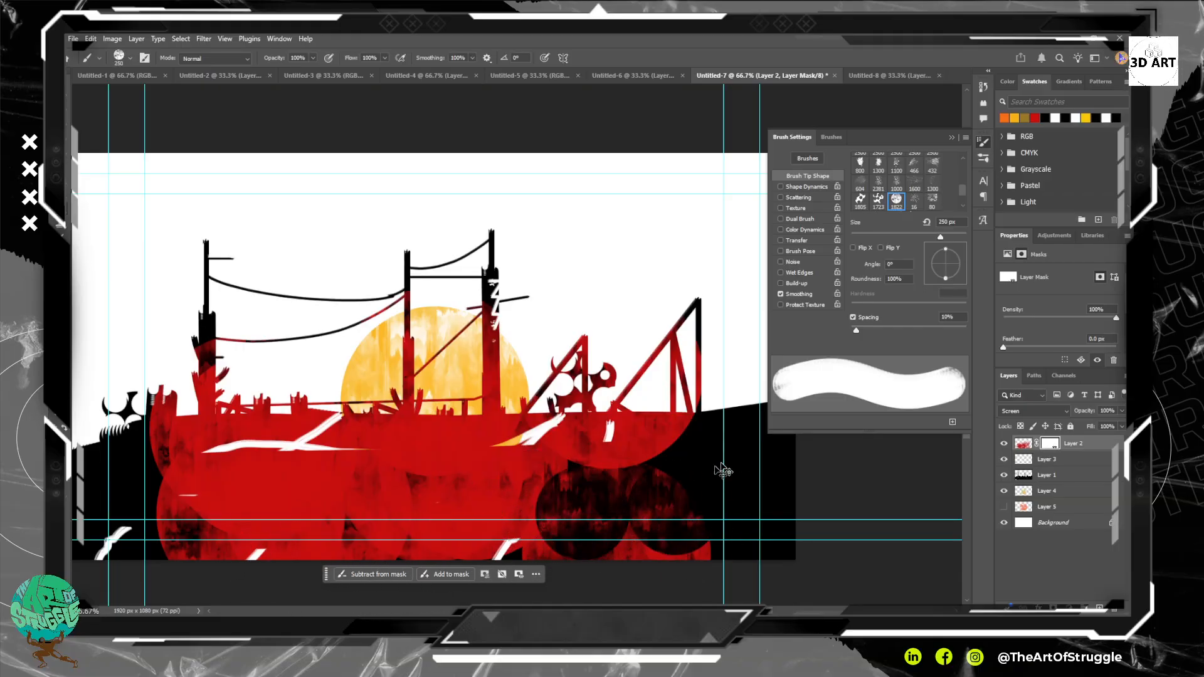
Try a stamp on the Layer 2 mask with Sampled Brush 1 at 1805 px.
click(131, 58)
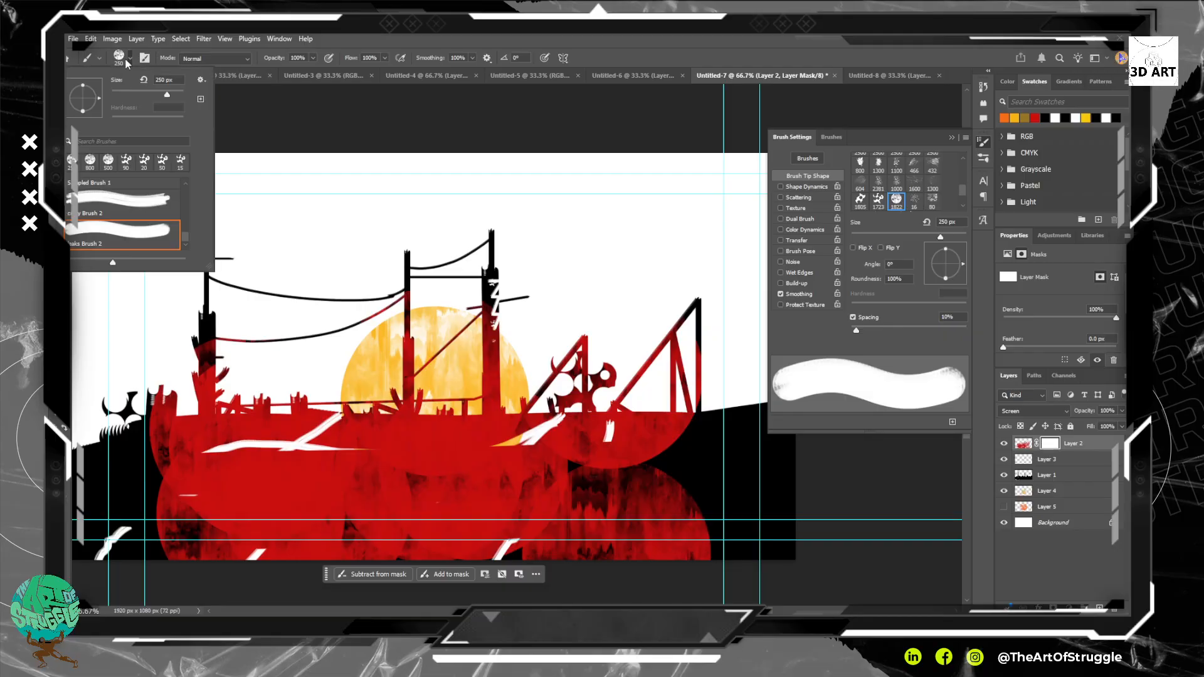
scroll(170, 225, down, 1)
click(128, 217)
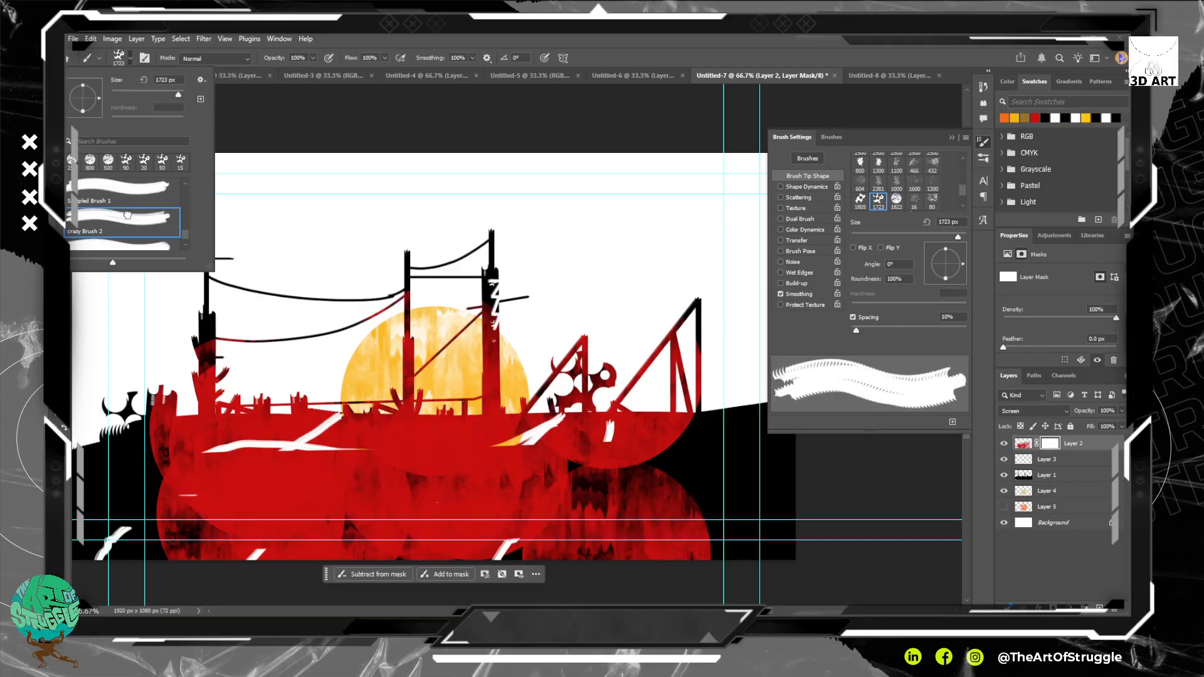
click(135, 190)
click(538, 552)
key(ctrl+z)
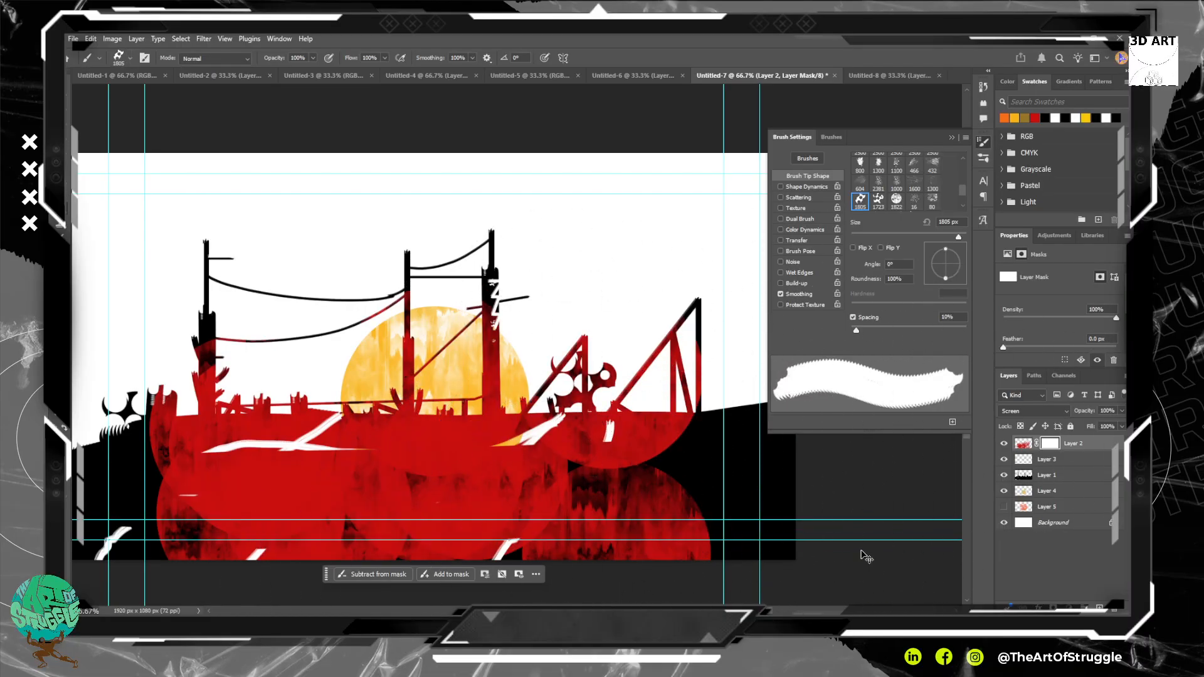
Choose the Watercolor_3 brush and make a test stamp on the Layer 2 mask, undoing the stamp.
click(129, 67)
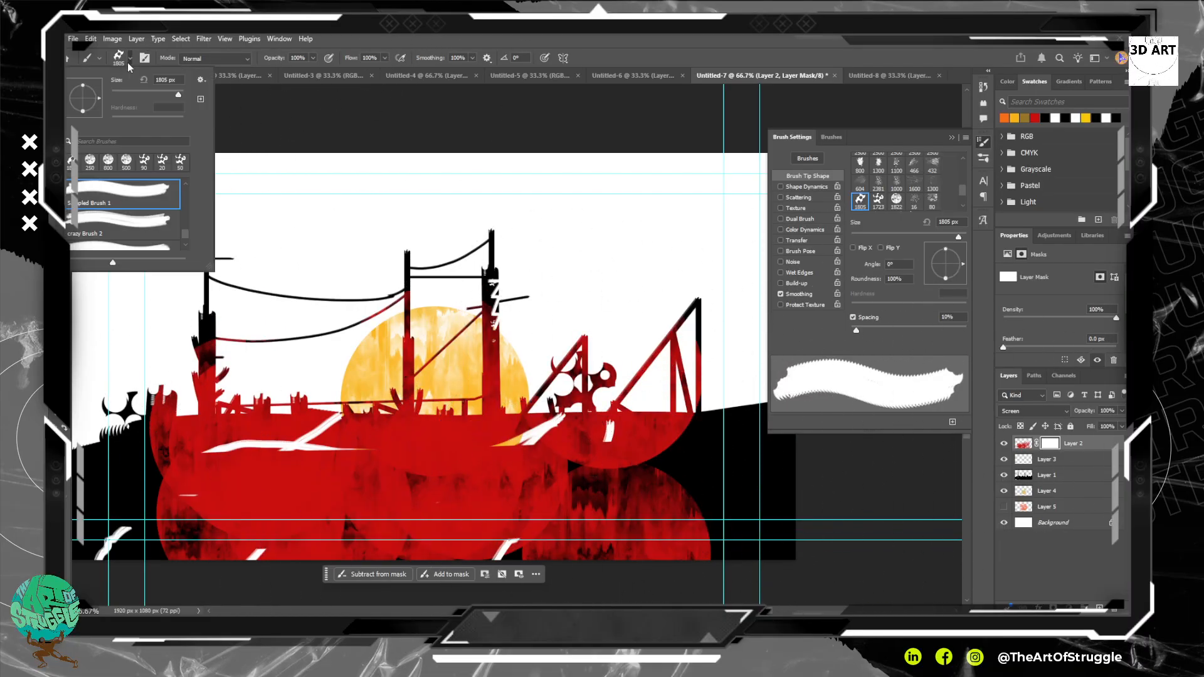
mouse_move(186, 234)
mouse_down()
mouse_move(195, 174)
mouse_move(182, 229)
mouse_up()
scroll(181, 229, up, 3)
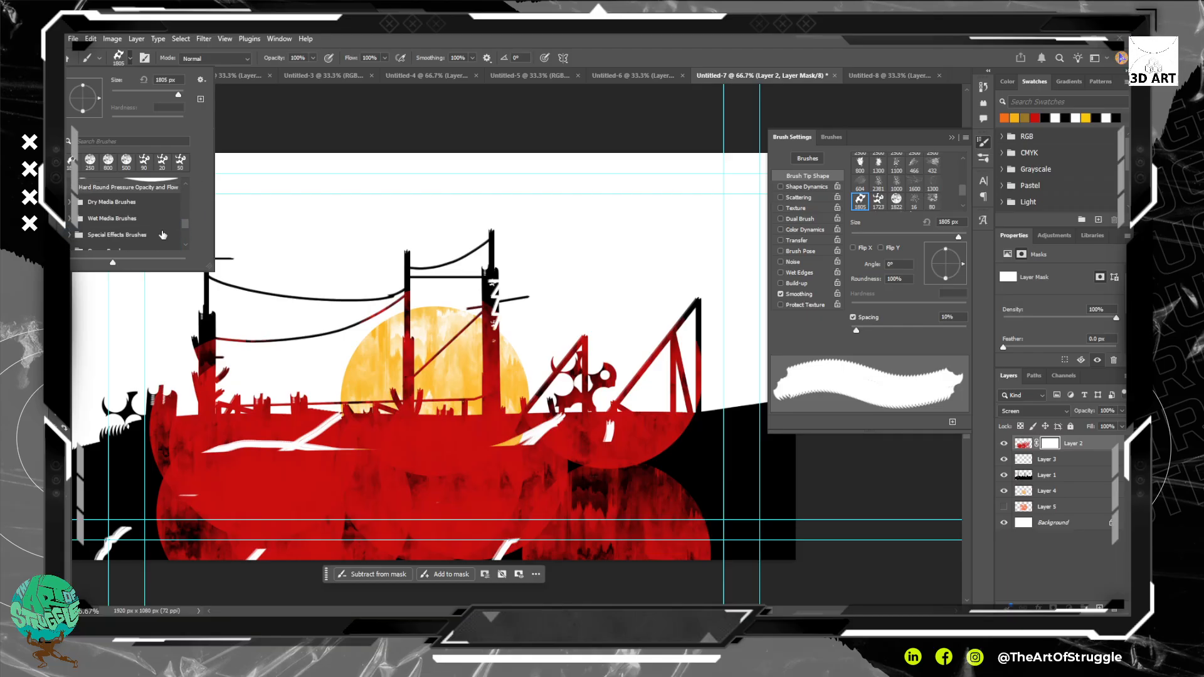
click(108, 234)
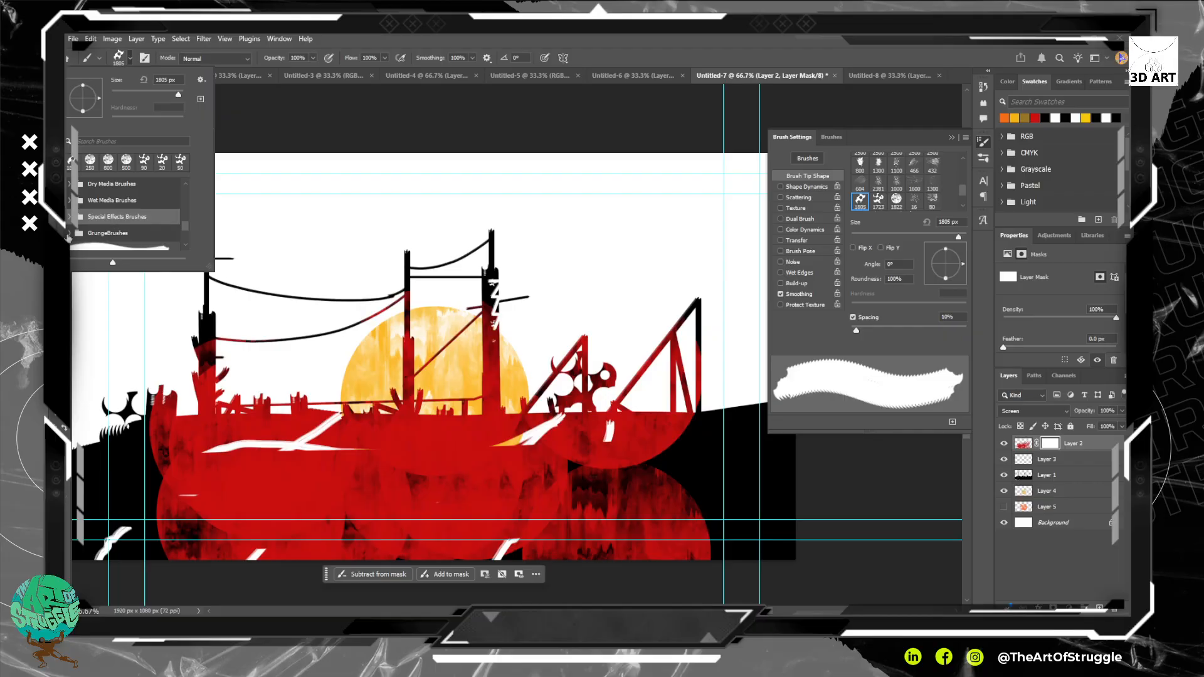
scroll(107, 233, down, 5)
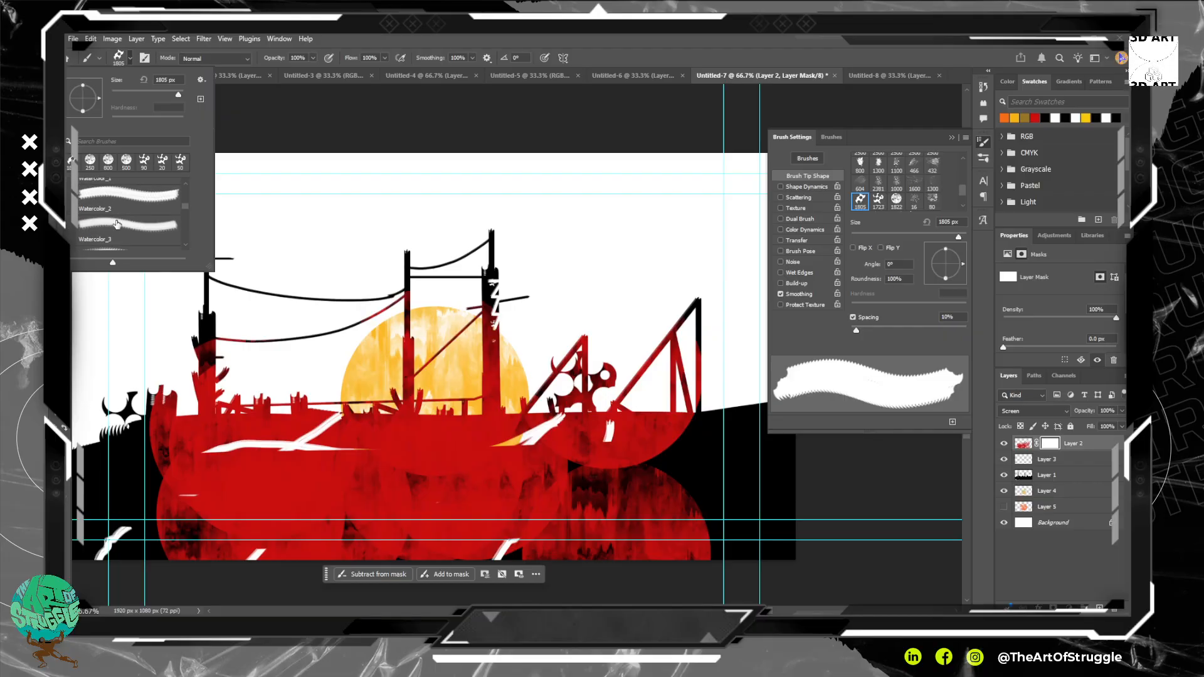
click(117, 224)
click(471, 370)
key(ctrl+z)
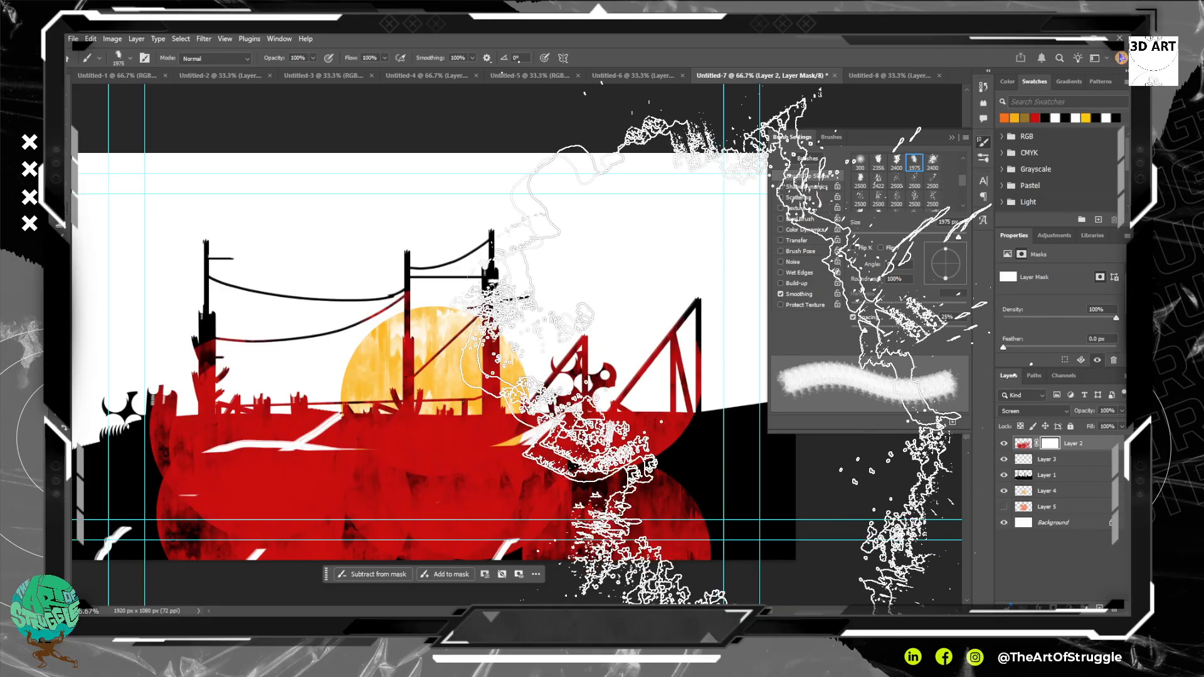
Reduce the watercolor brush and mask out the red texture across the lower foreground on Layer 2.
key(bracketleft)
key(bracketleft)
key(bracketleft)
key(bracketleft)
key(bracketleft)
key(bracketleft)
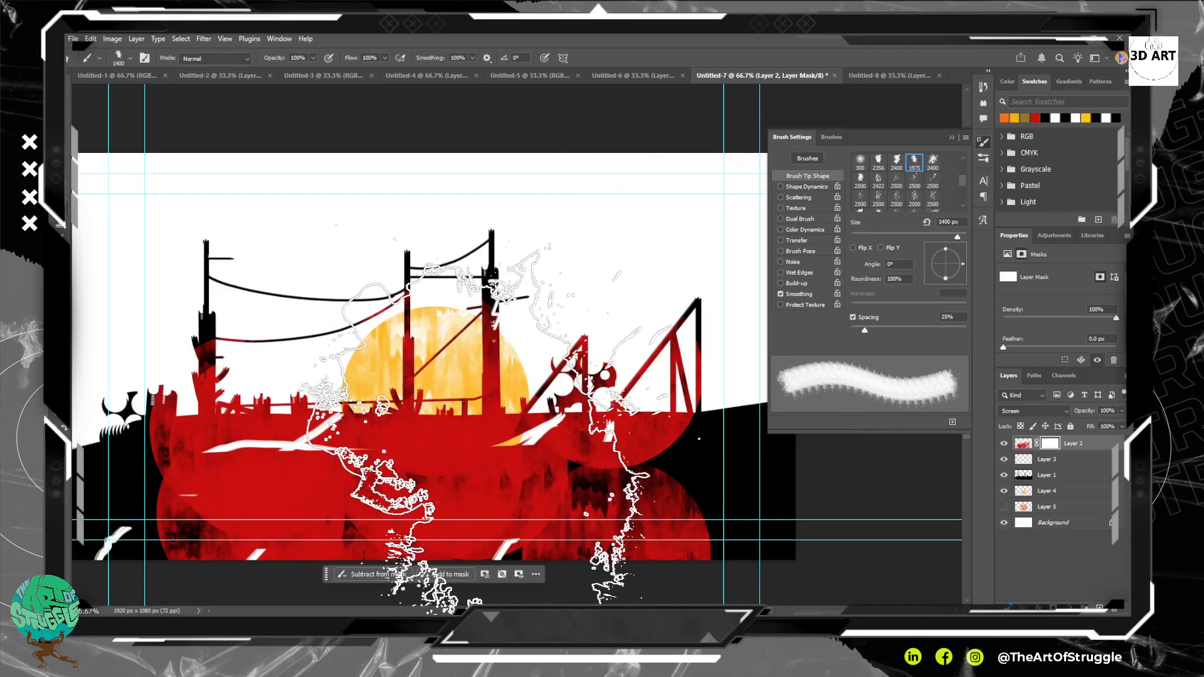
key(bracketleft)
key(bracketleft)
key(bracketleft)
key(bracketleft)
key(bracketleft)
key(bracketleft)
key(bracketleft)
key(bracketleft)
key(bracketleft)
key(bracketleft)
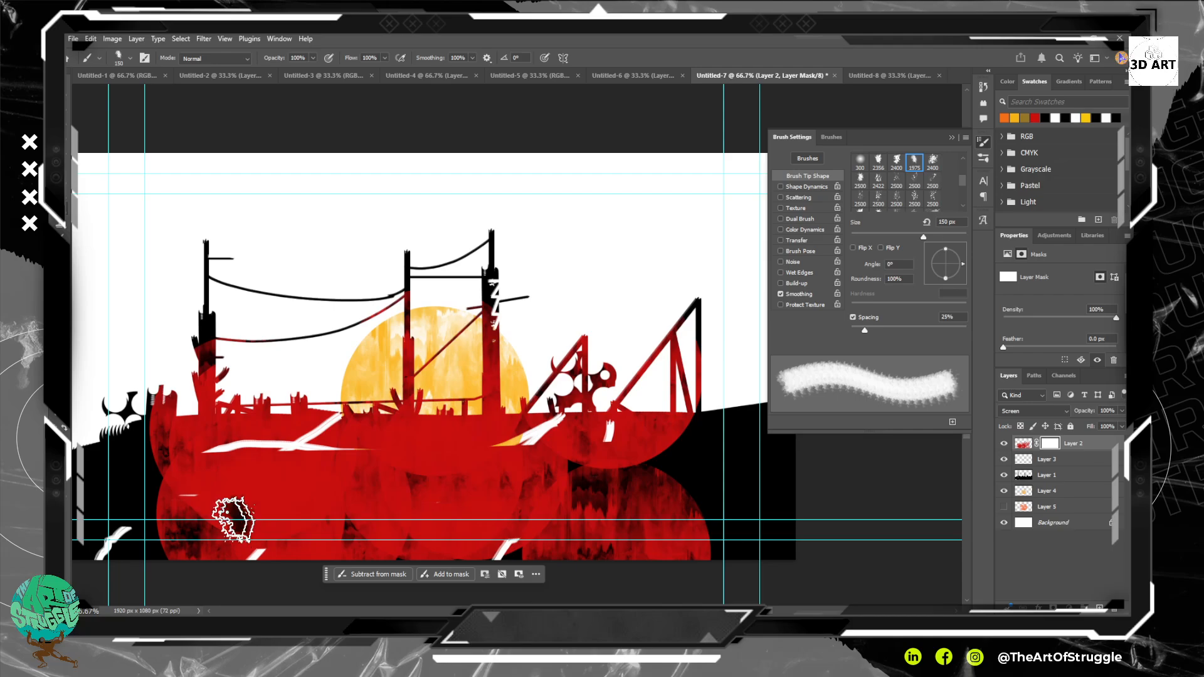
key(bracketright)
key(bracketright)
key(bracketright)
key(bracketright)
key(bracketright)
key(bracketright)
key(bracketright)
key(bracketright)
mouse_move(94, 499)
mouse_down()
mouse_move(699, 550)
mouse_move(276, 528)
mouse_move(649, 542)
mouse_up()
Set the brush to 400 px and mask out the remaining foreground red up to the horizon and the far-left debris.
key(bracketleft)
key(bracketleft)
key(bracketleft)
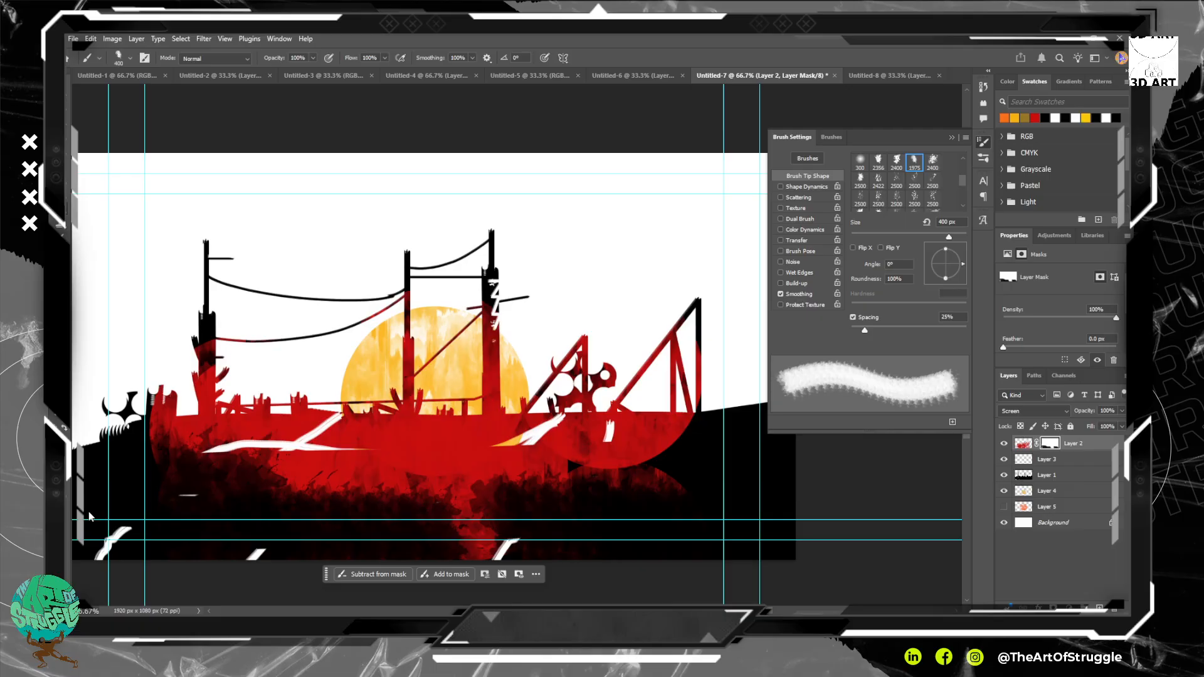
mouse_move(456, 492)
mouse_down()
mouse_move(69, 505)
mouse_move(700, 506)
mouse_move(130, 499)
mouse_move(158, 417)
mouse_up()
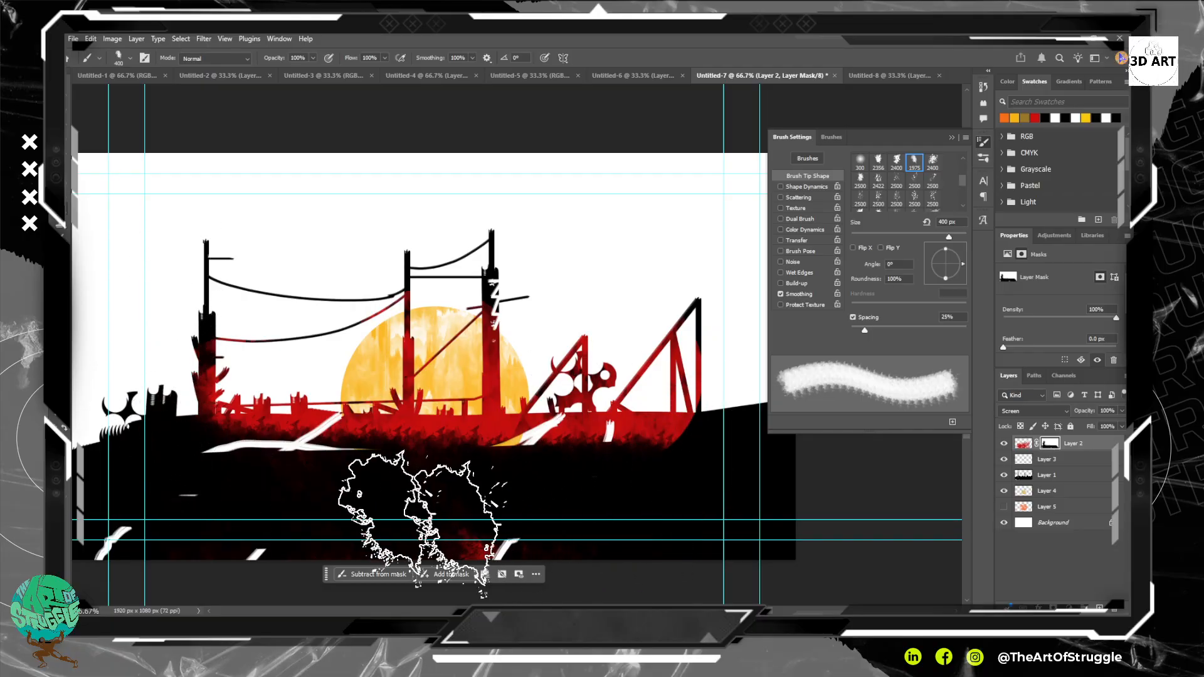
Paint white on the Layer 2 mask to restore red foreground patches, and black to trim the disc edge under the right frame.
key(x)
mouse_move(452, 479)
mouse_down()
mouse_move(439, 455)
mouse_move(402, 473)
mouse_up()
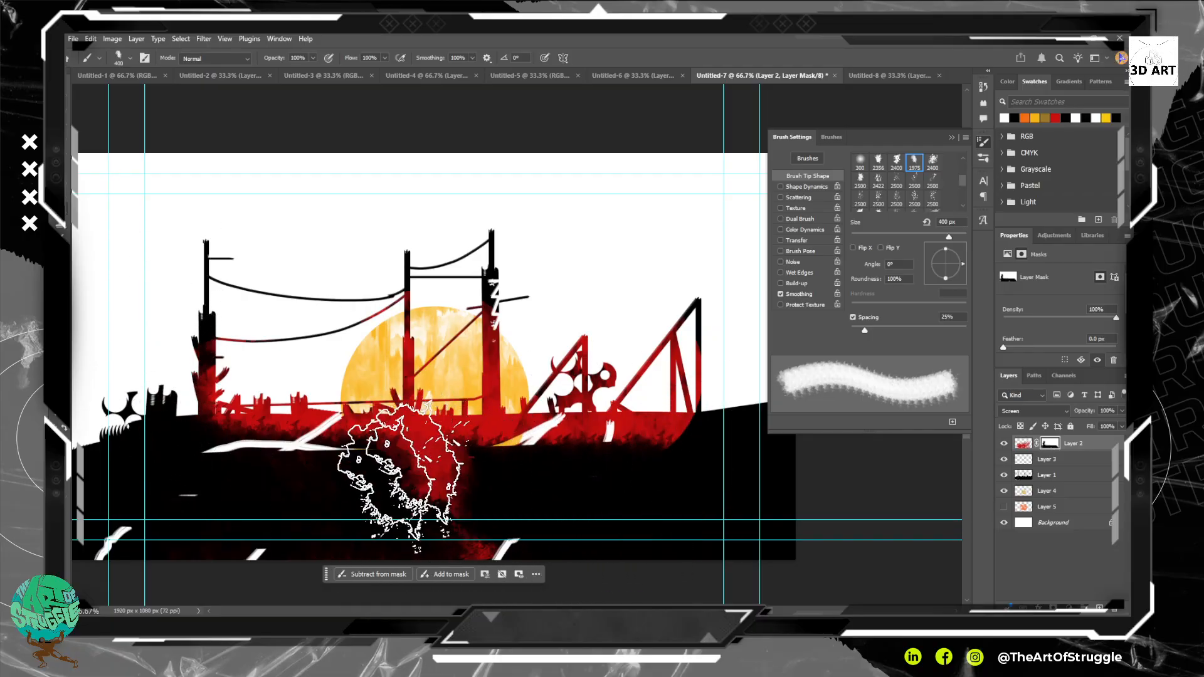
click(401, 474)
click(404, 527)
click(294, 552)
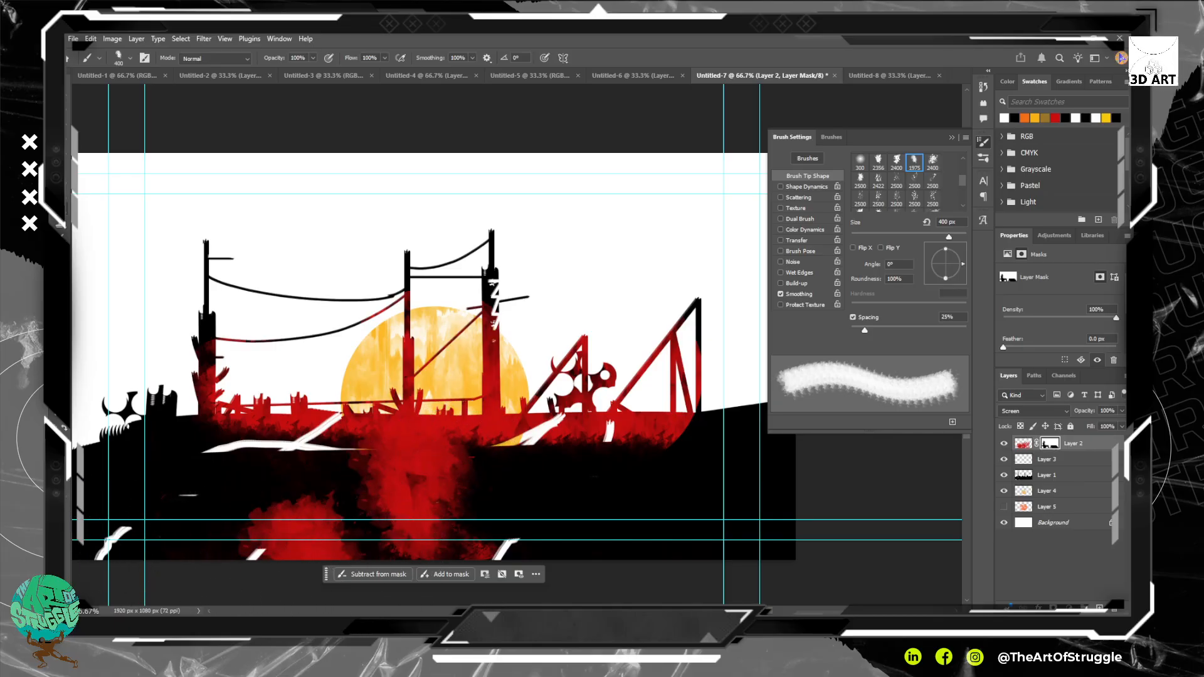
click(646, 511)
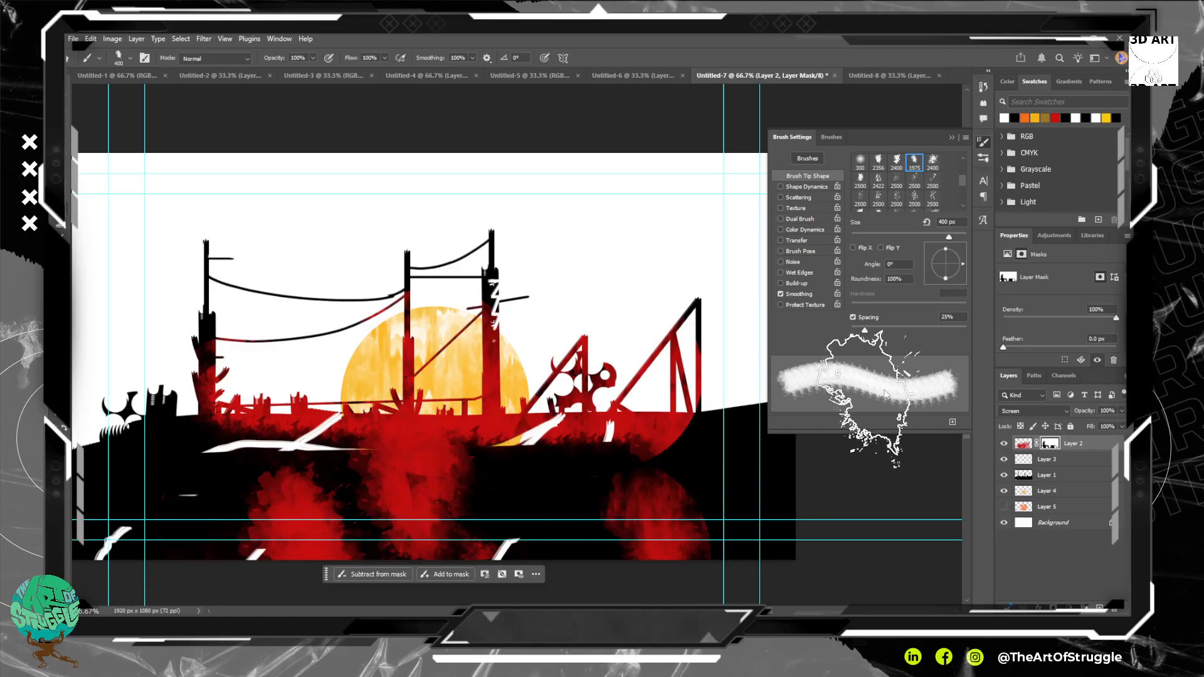
key(x)
mouse_move(728, 381)
mouse_down()
mouse_move(679, 421)
mouse_move(691, 475)
mouse_move(667, 442)
mouse_up()
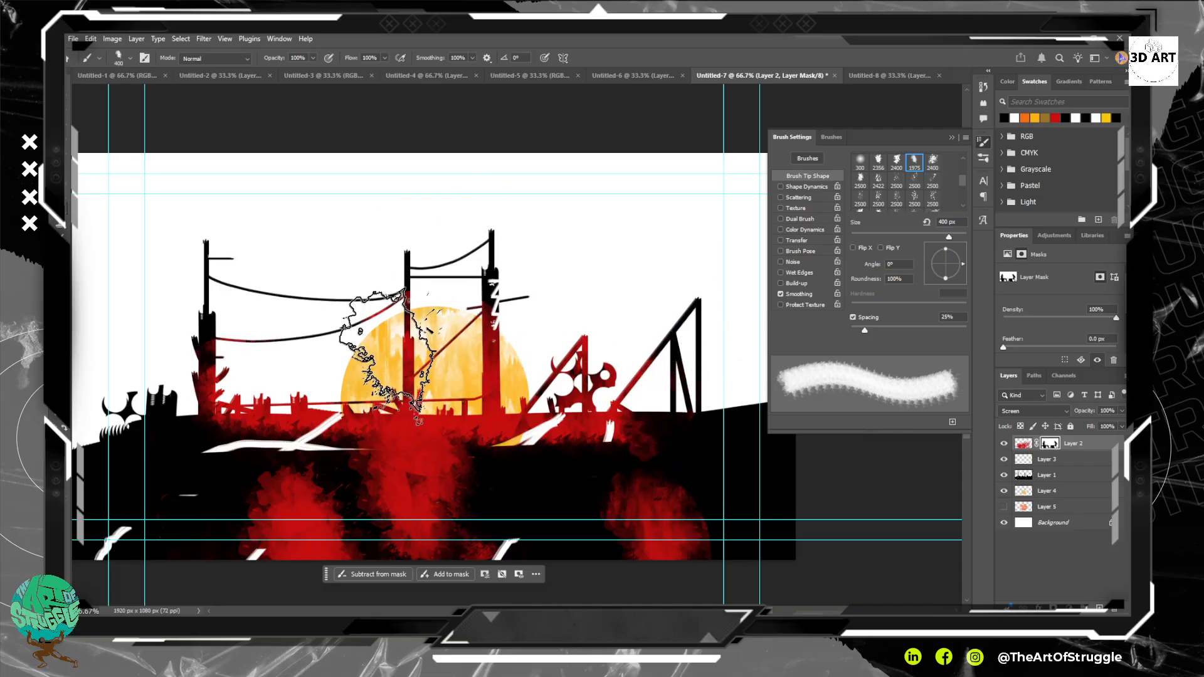
Zoom in to 200% and examine the masked red texture on the poles, wires and debris.
key(ctrl+plus)
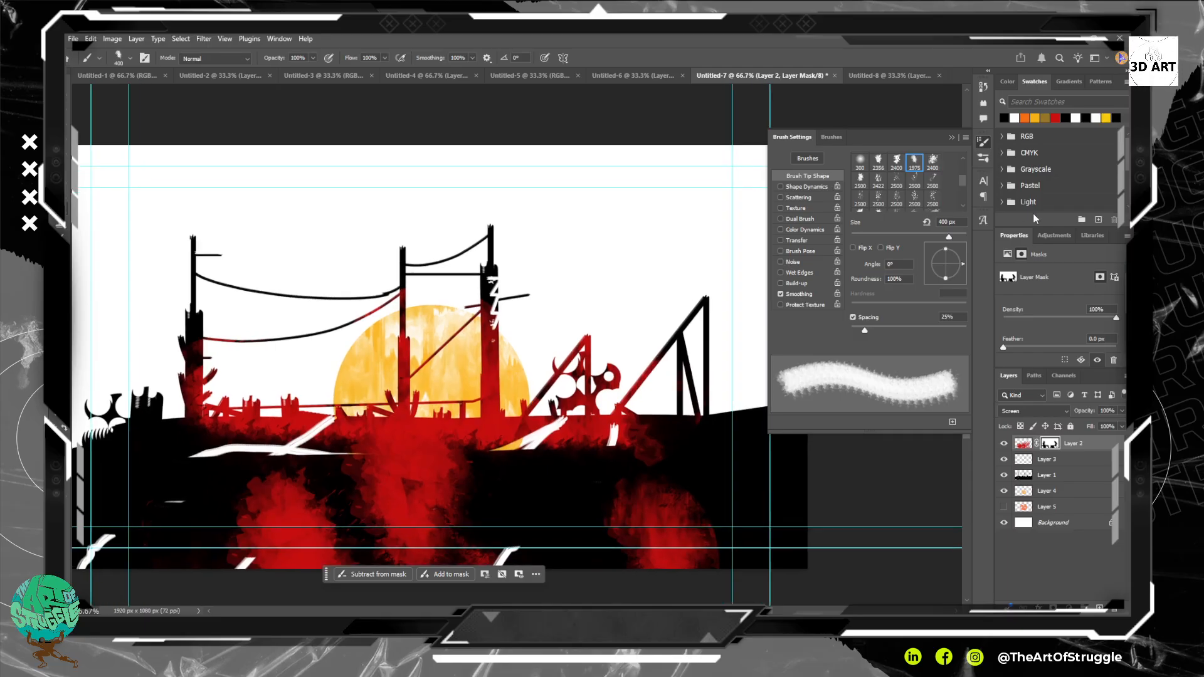
key(ctrl+plus)
drag(569, 364, 819, 93)
drag(505, 348, 823, 508)
drag(457, 385, 190, 426)
drag(878, 439, 578, 444)
drag(418, 368, 903, 475)
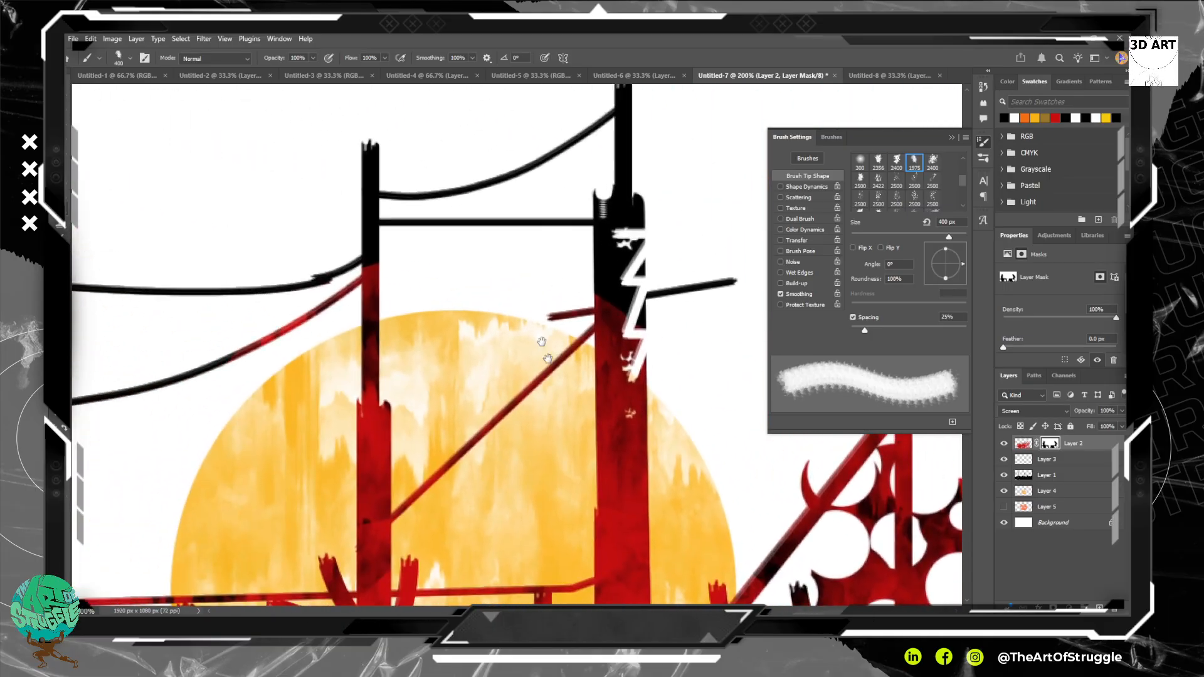
Try a stroke with the WC_2 brush at 1300 px on Layer 1, and undo it.
drag(740, 590, 608, 489)
click(1056, 477)
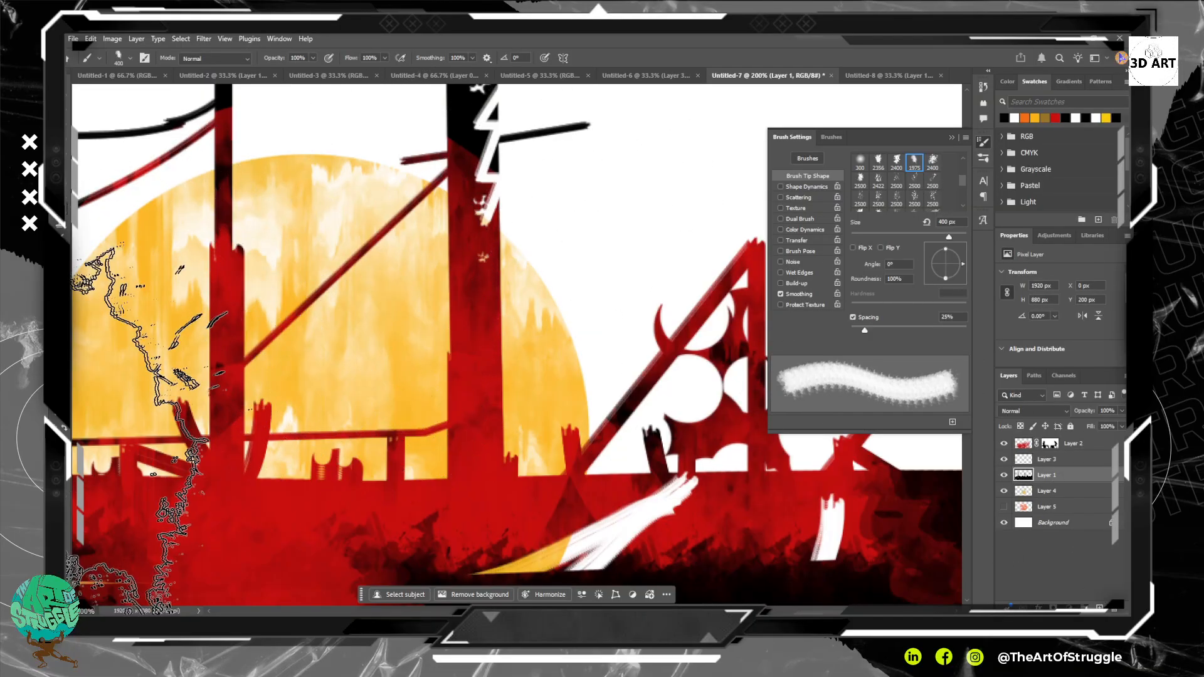
click(129, 54)
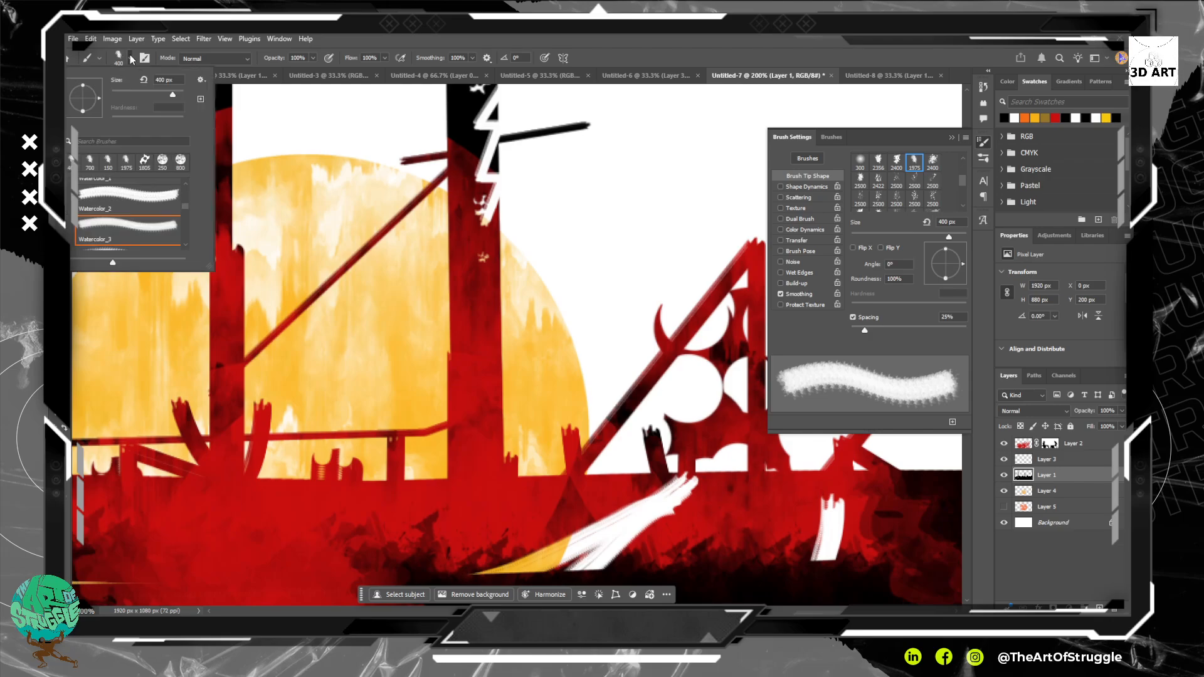
click(172, 209)
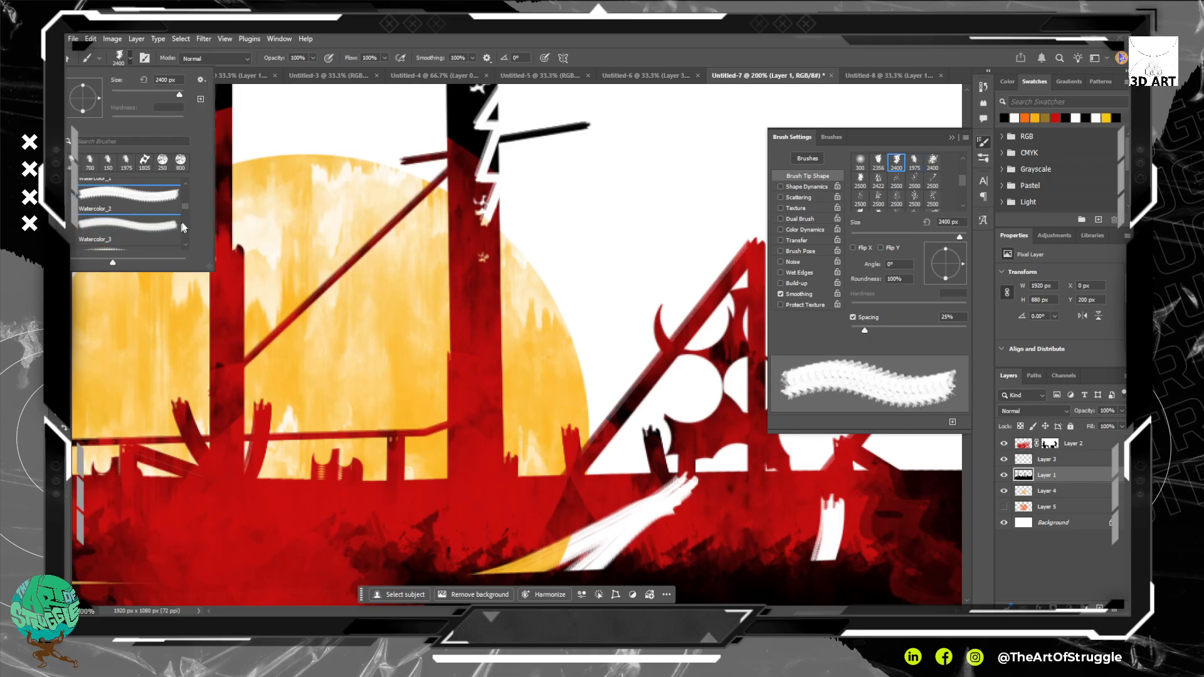
drag(187, 206, 186, 225)
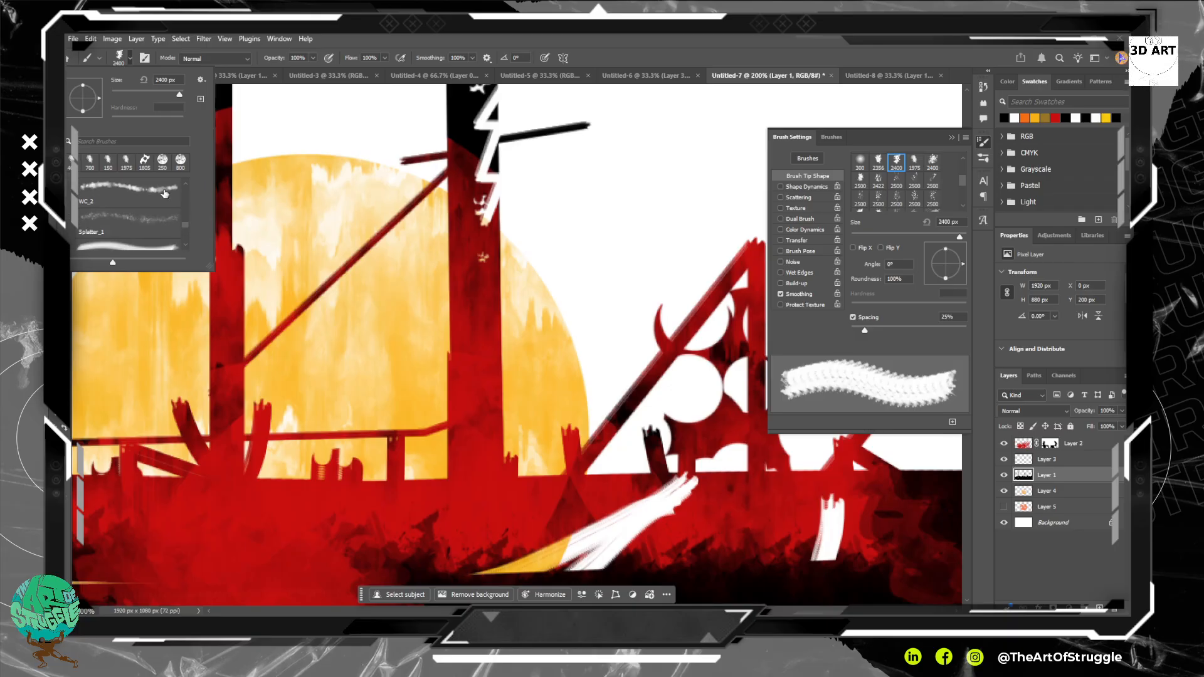
click(164, 199)
click(606, 283)
key(ctrl+z)
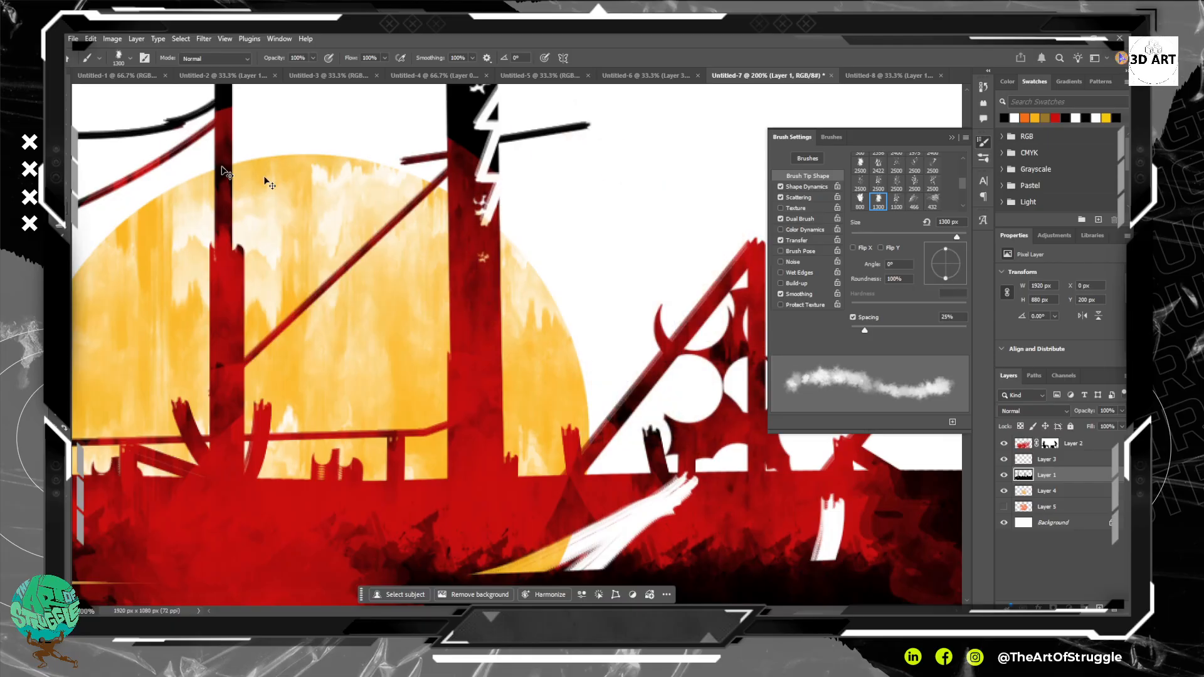
Try the 432 px scratchy line brush over the sky and broken structure on Layer 1, and undo the stroke.
click(133, 59)
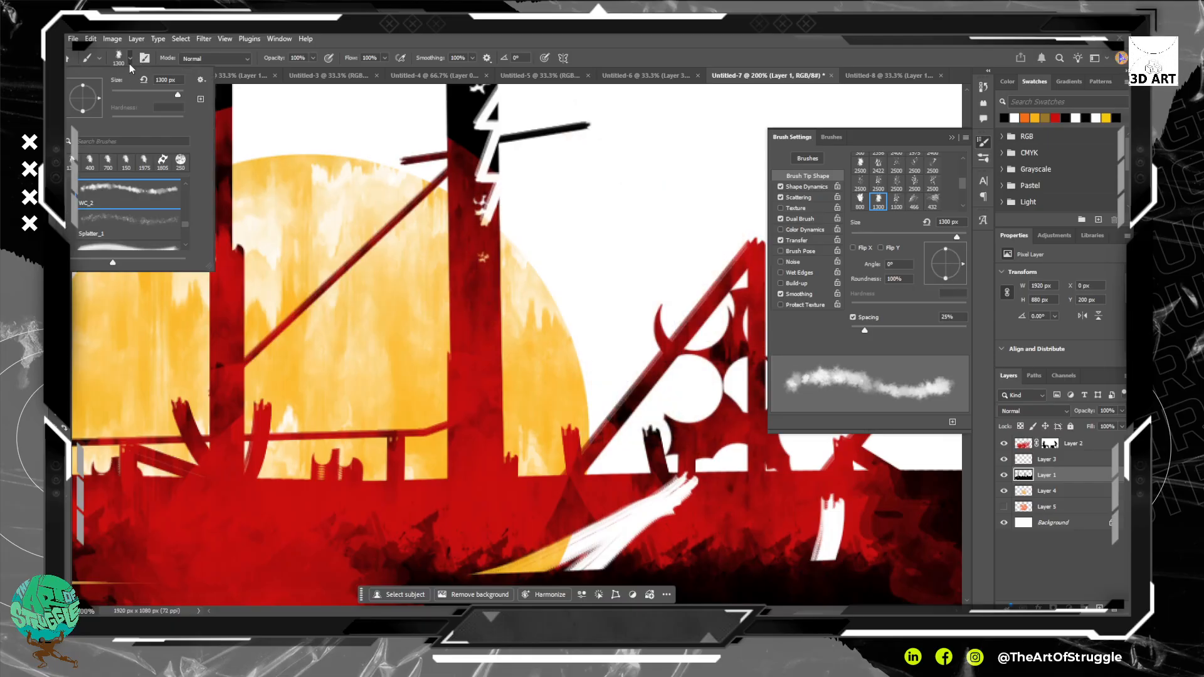
scroll(134, 225, down, 2)
click(133, 234)
click(618, 283)
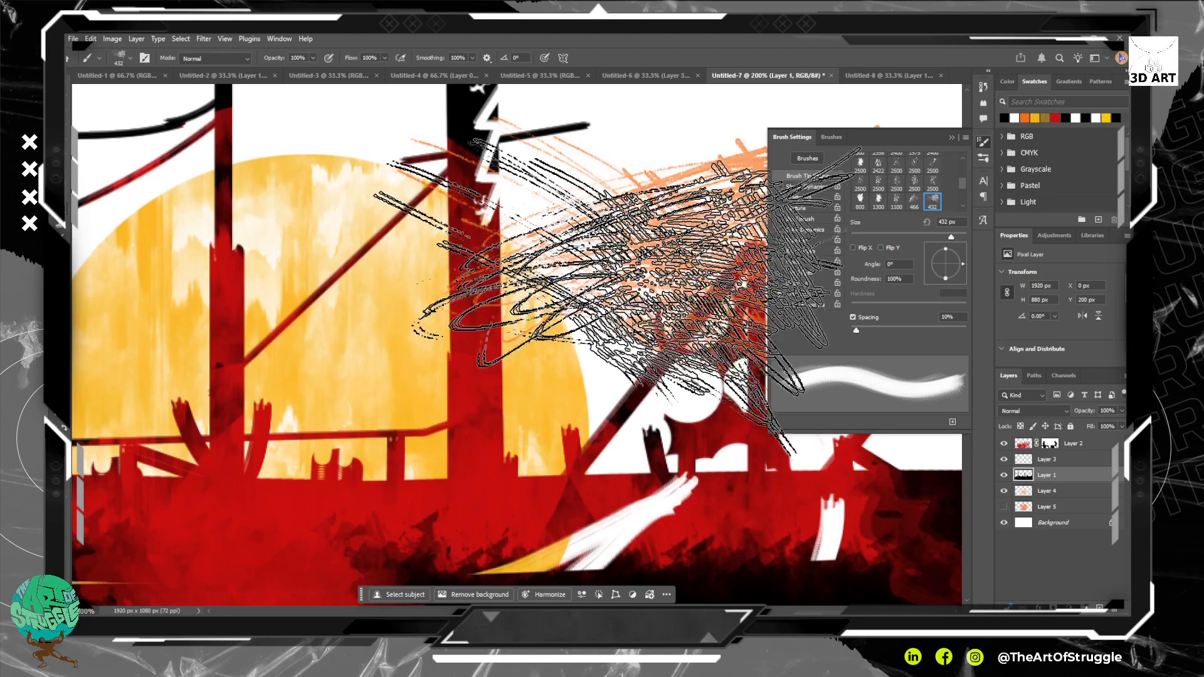
key(ctrl+z)
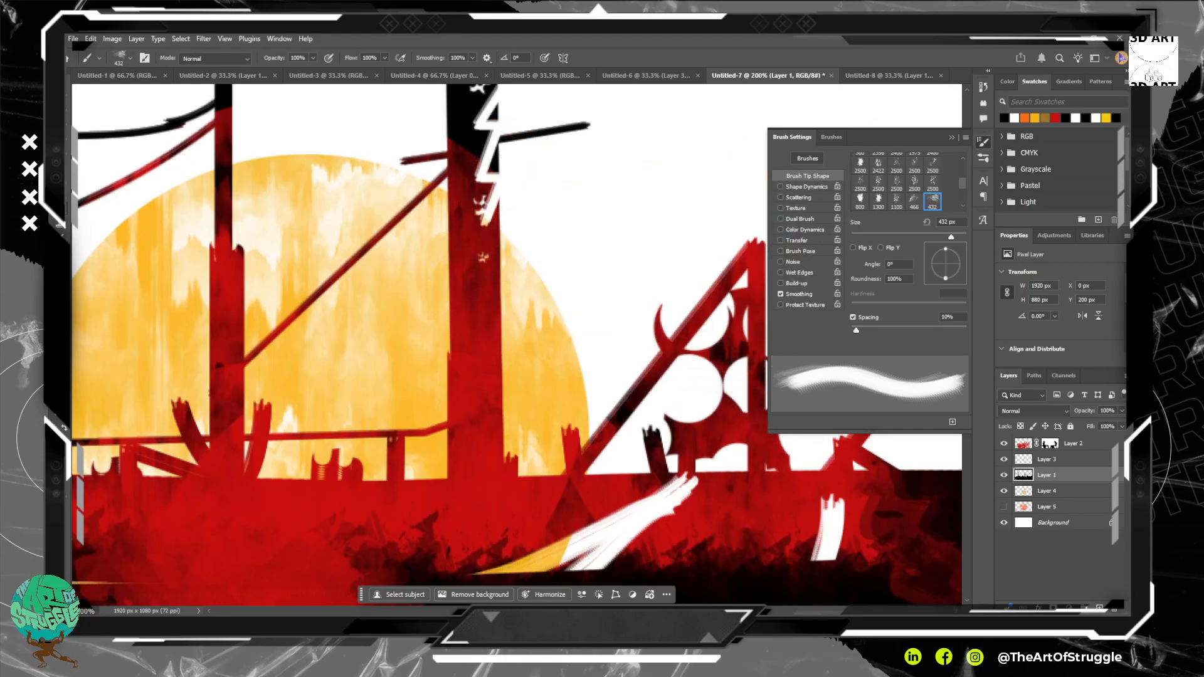
Add a new layer directly above Layer 1 and browse the brush presets past Scribble 2 for another textured brush.
key(ctrl+minus)
key(ctrl+minus)
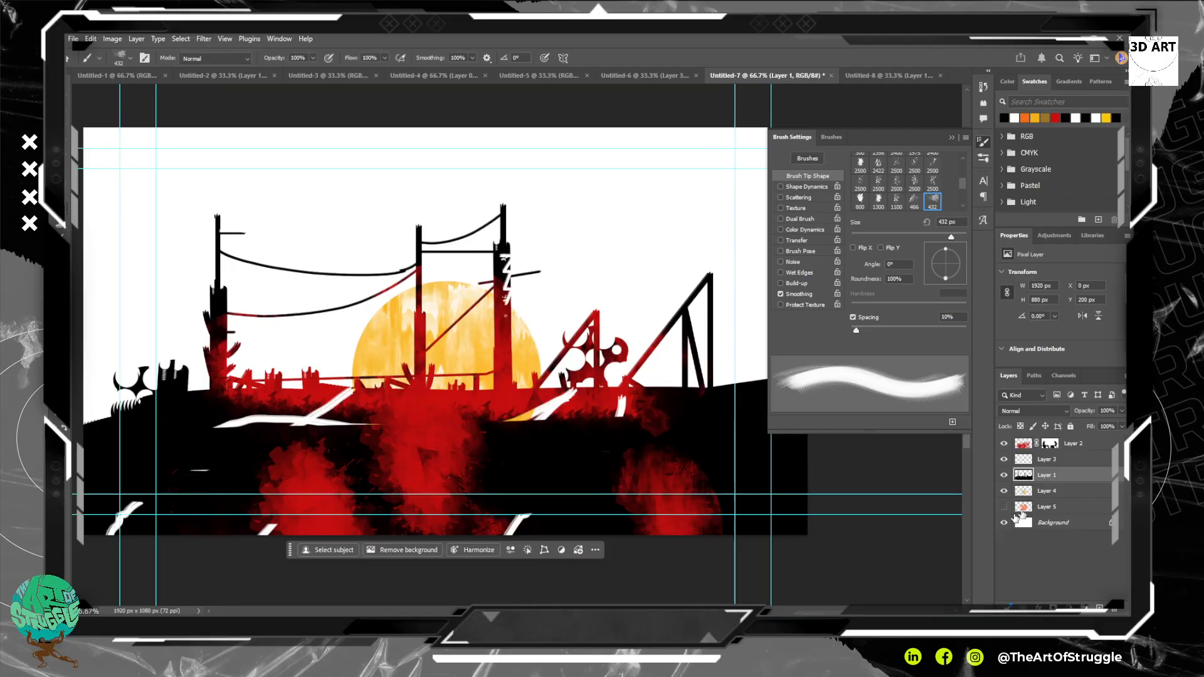
key(ctrl+shift+alt+n)
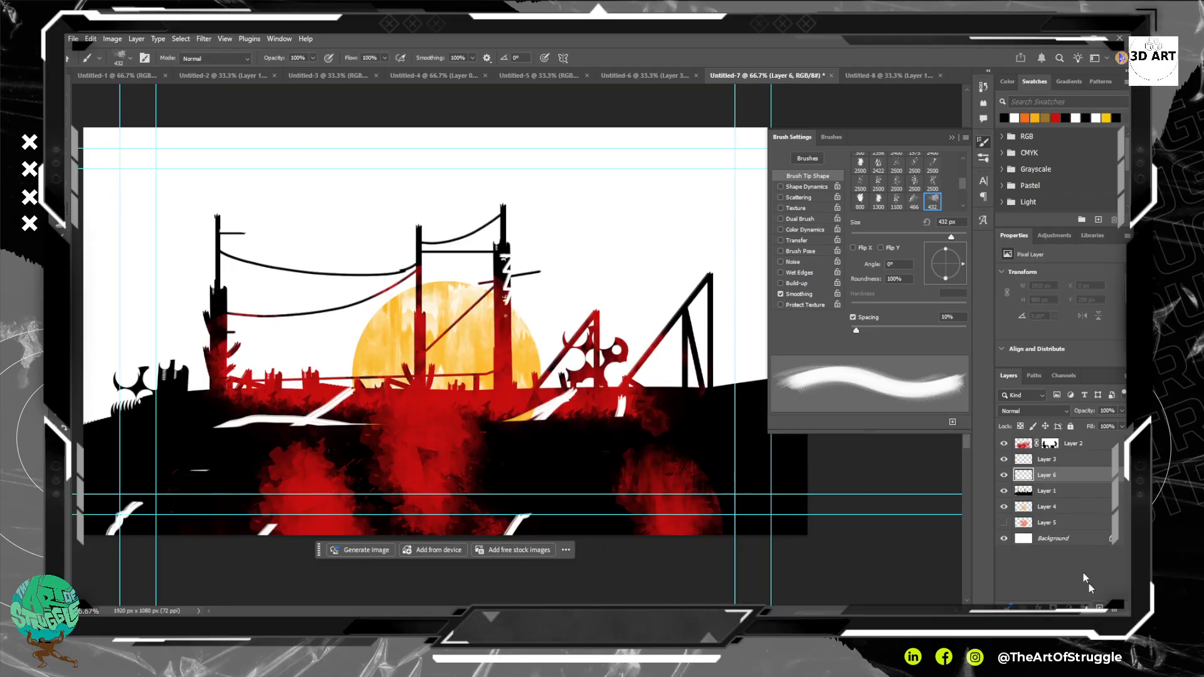
click(131, 58)
scroll(165, 227, down, 5)
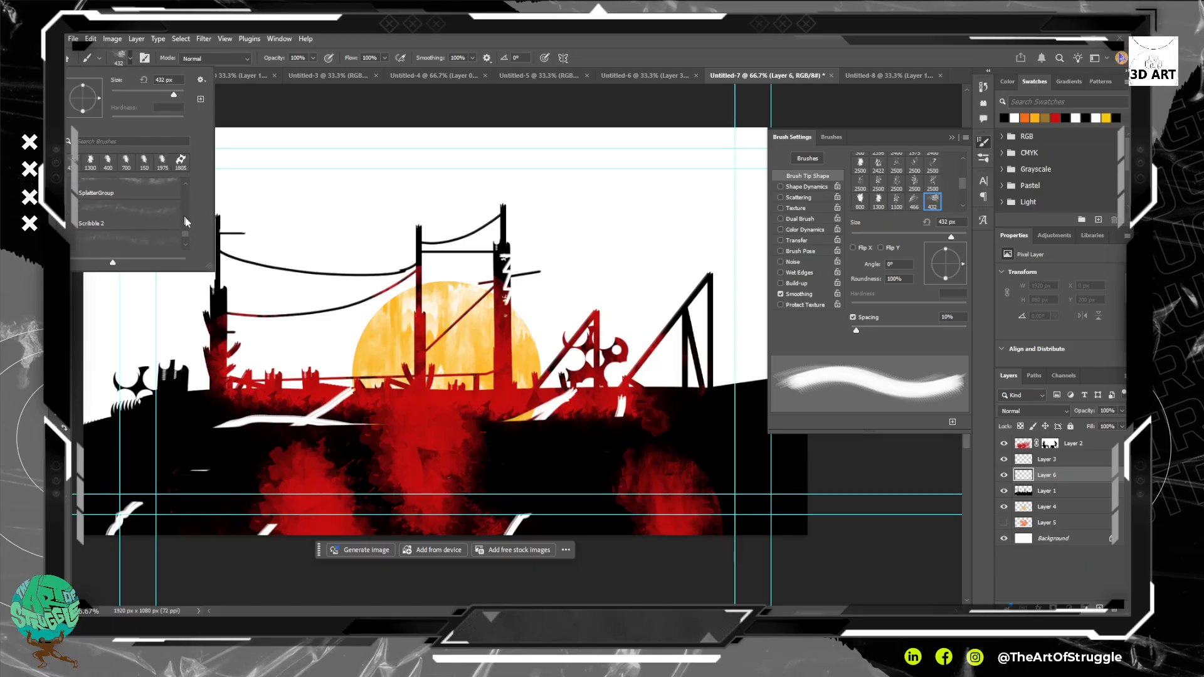
drag(185, 239, 186, 251)
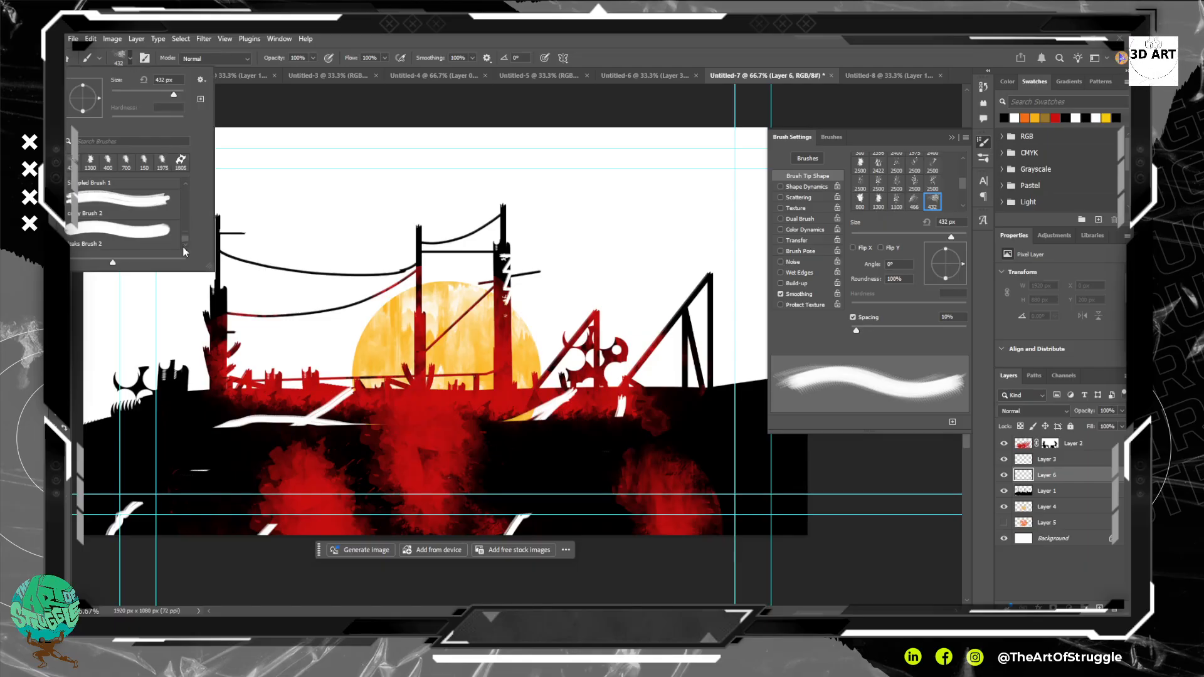
Choose the spiky sampled brush with round cut-outs and reduce its size to 70 px.
click(118, 239)
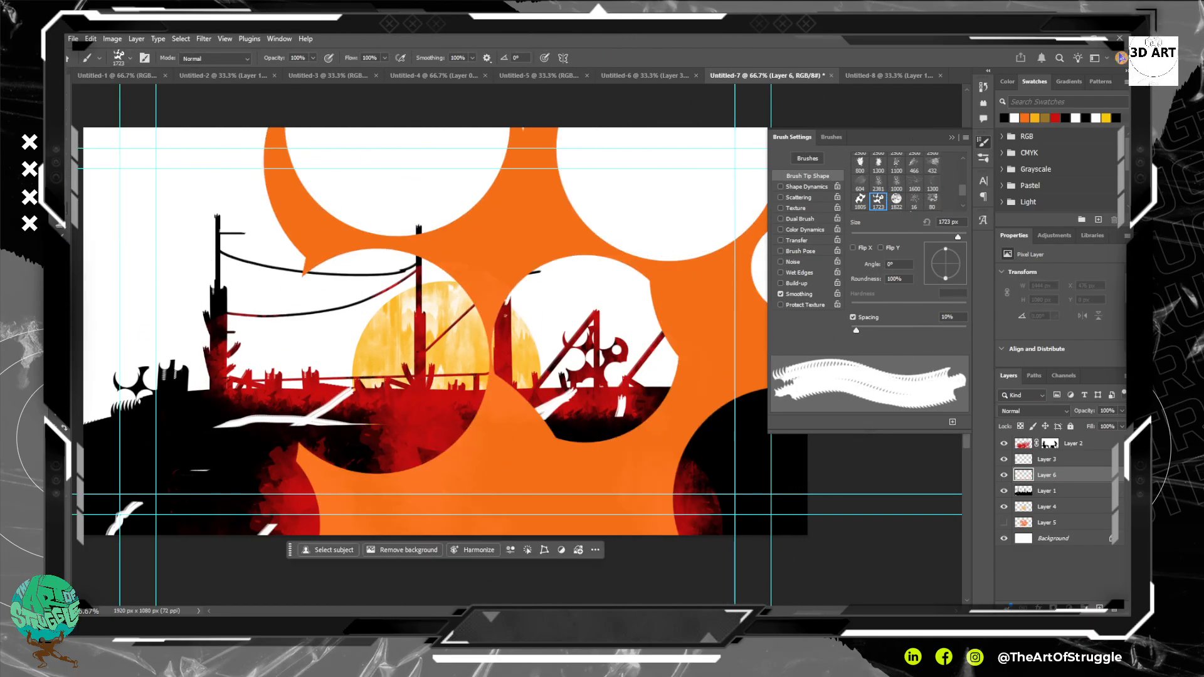
key([)
key([)
key([)
key([)
key([)
key([)
key([)
key([)
key([)
key([)
key([)
key([)
key([)
key([)
key([)
key([)
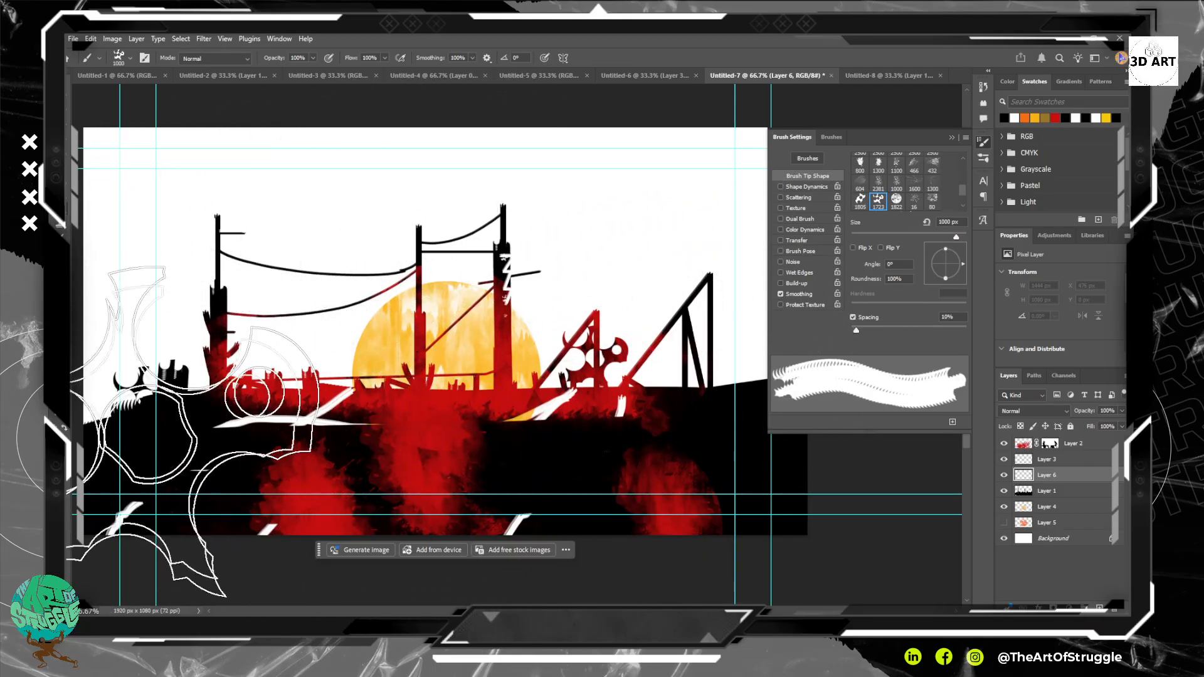
key([)
key([)
key([)
key([)
key([)
key([)
key([)
key([)
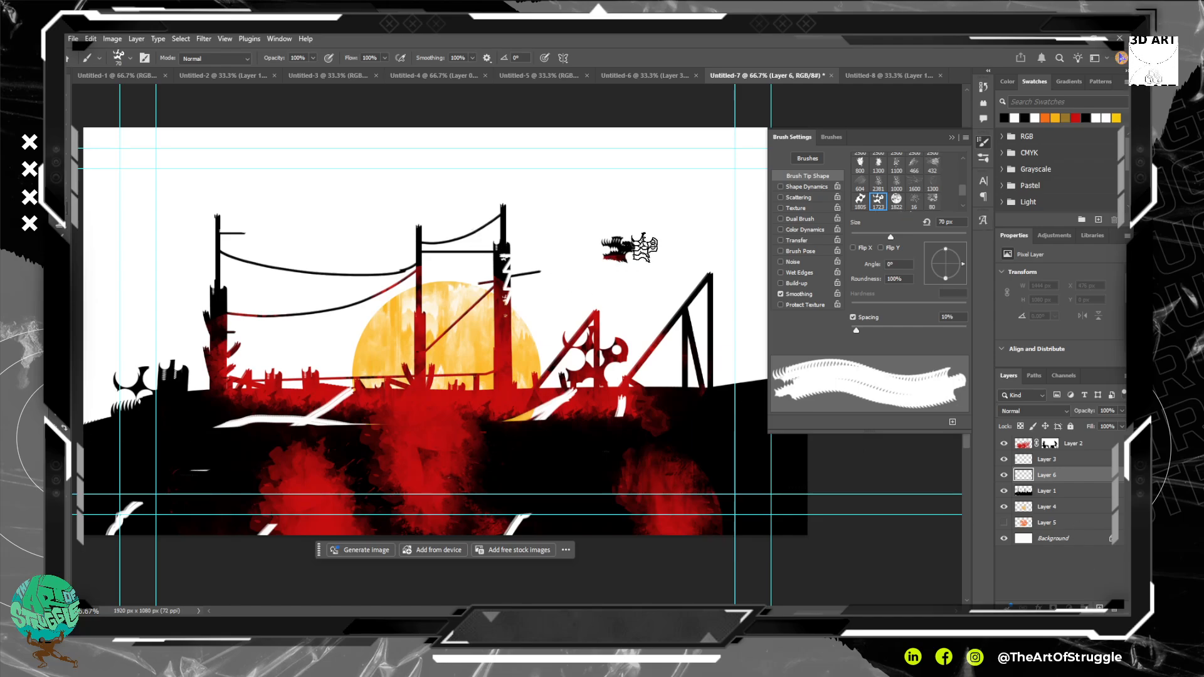
Paint a jagged black mass about 199 × 216 px on Layer 6, in the sky above the broken girders right of the sun.
mouse_move(645, 247)
mouse_down()
mouse_move(605, 252)
mouse_move(635, 245)
mouse_move(612, 254)
mouse_move(627, 273)
mouse_move(655, 250)
mouse_move(635, 295)
mouse_move(663, 232)
mouse_move(624, 239)
mouse_up()
key(])
key(])
key(])
key(])
key([)
key([)
key([)
key([)
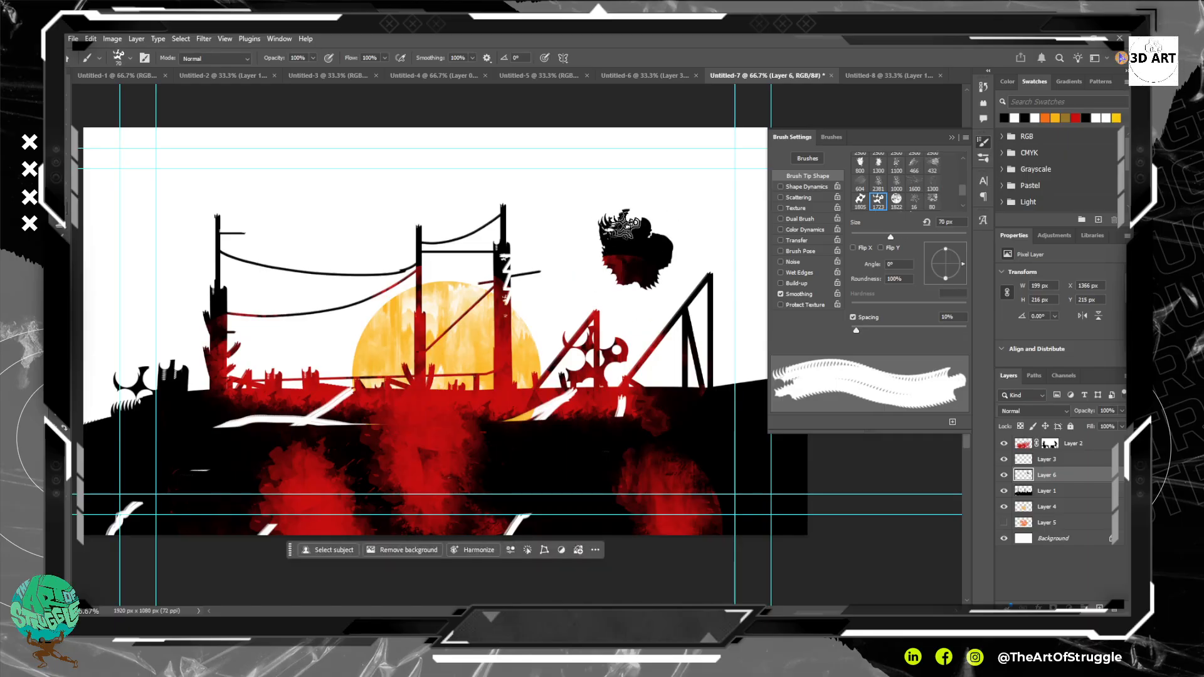
Move Layer 6 above Layer 2 and extend the black mass down into a wide foreground silhouette, enlarging the brush to 300 px.
drag(1062, 475, 1060, 438)
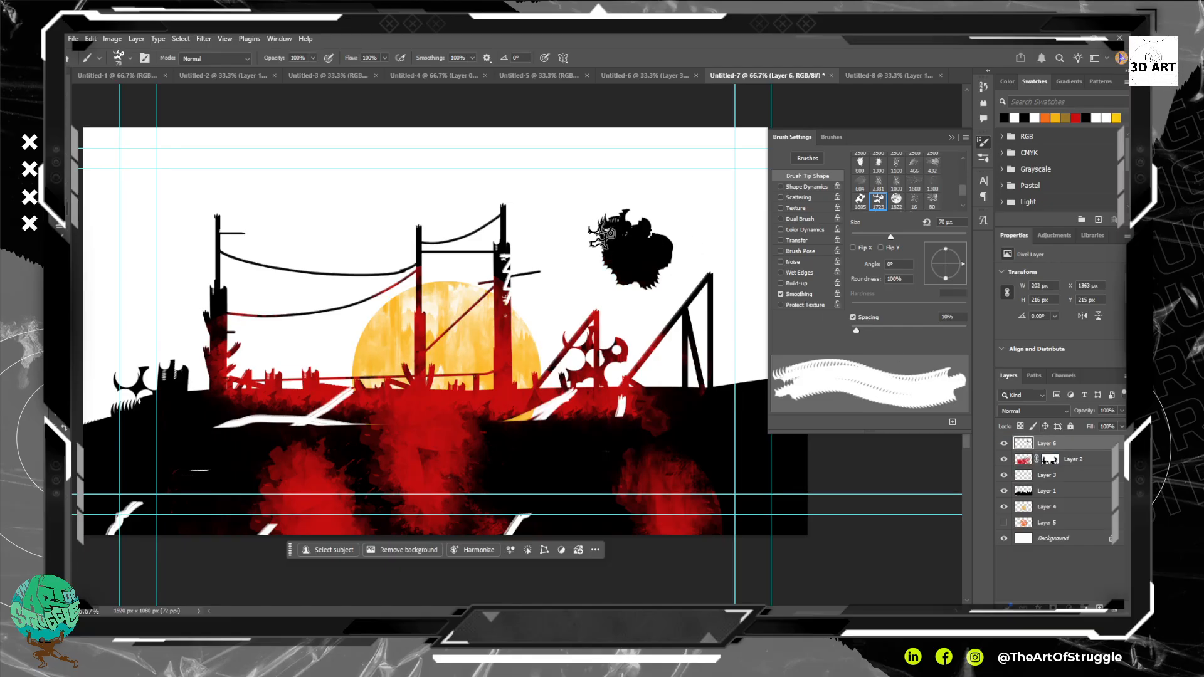
mouse_move(599, 229)
mouse_down()
mouse_move(753, 229)
mouse_move(641, 282)
mouse_move(598, 324)
mouse_move(657, 280)
mouse_move(665, 433)
mouse_up()
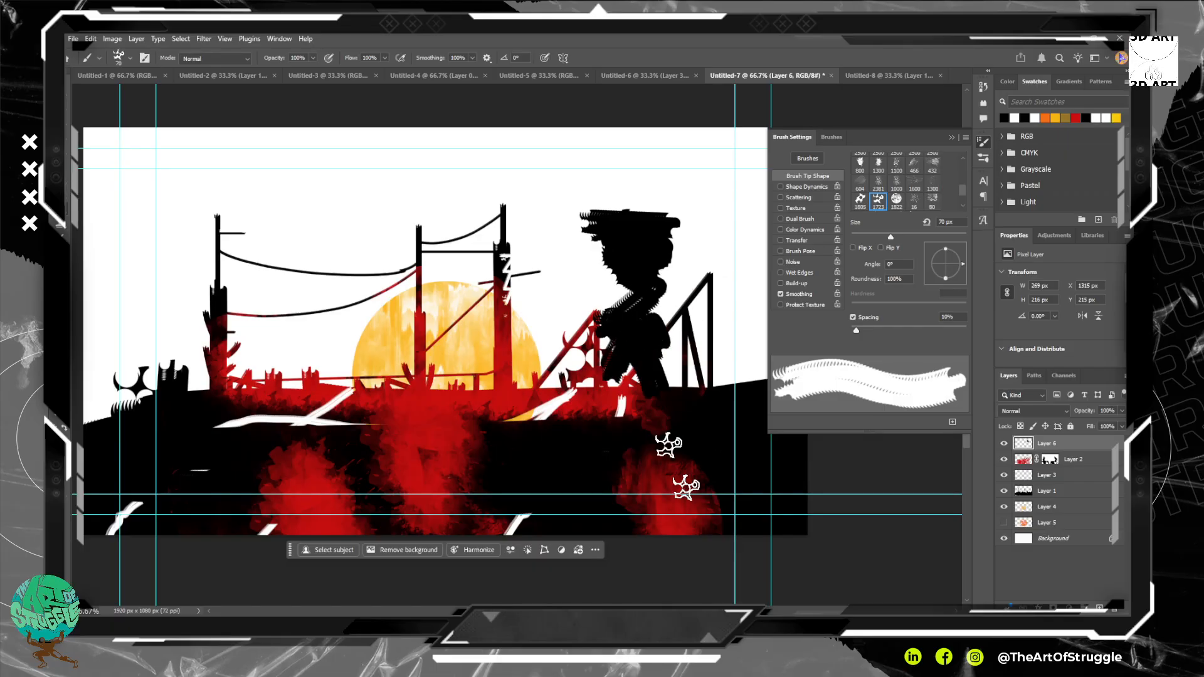
key(])
key(])
key(])
key(])
key(])
key(])
key(])
key(])
key(])
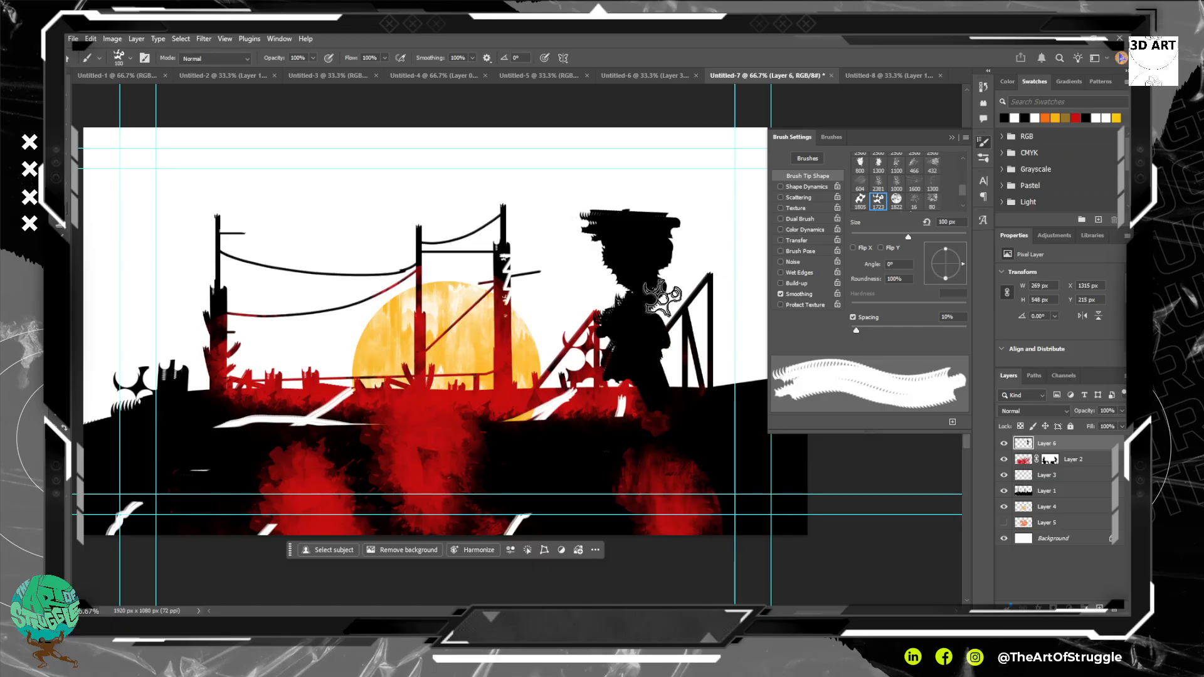
mouse_move(672, 317)
mouse_down()
mouse_move(619, 326)
mouse_move(635, 445)
mouse_move(720, 333)
mouse_move(666, 427)
mouse_move(694, 442)
mouse_move(651, 455)
mouse_move(666, 473)
mouse_move(622, 561)
mouse_move(651, 483)
mouse_move(650, 354)
mouse_move(688, 505)
mouse_move(715, 360)
mouse_up()
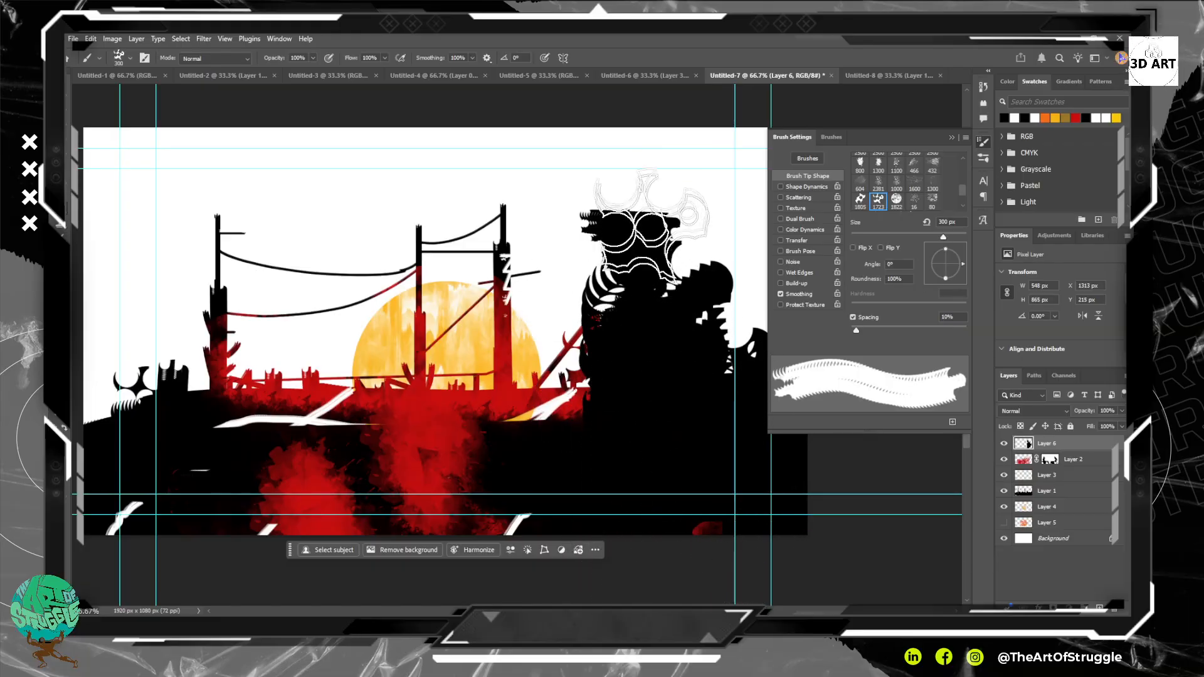
Reduce the brush to 60 px and paint a black column from the silhouette's top to the canvas's upper edge, with an arm curving left.
key(bracketleft)
key(bracketleft)
key(bracketleft)
key(bracketleft)
key(bracketleft)
key(bracketleft)
key(bracketleft)
key(bracketleft)
key(bracketleft)
key(bracketleft)
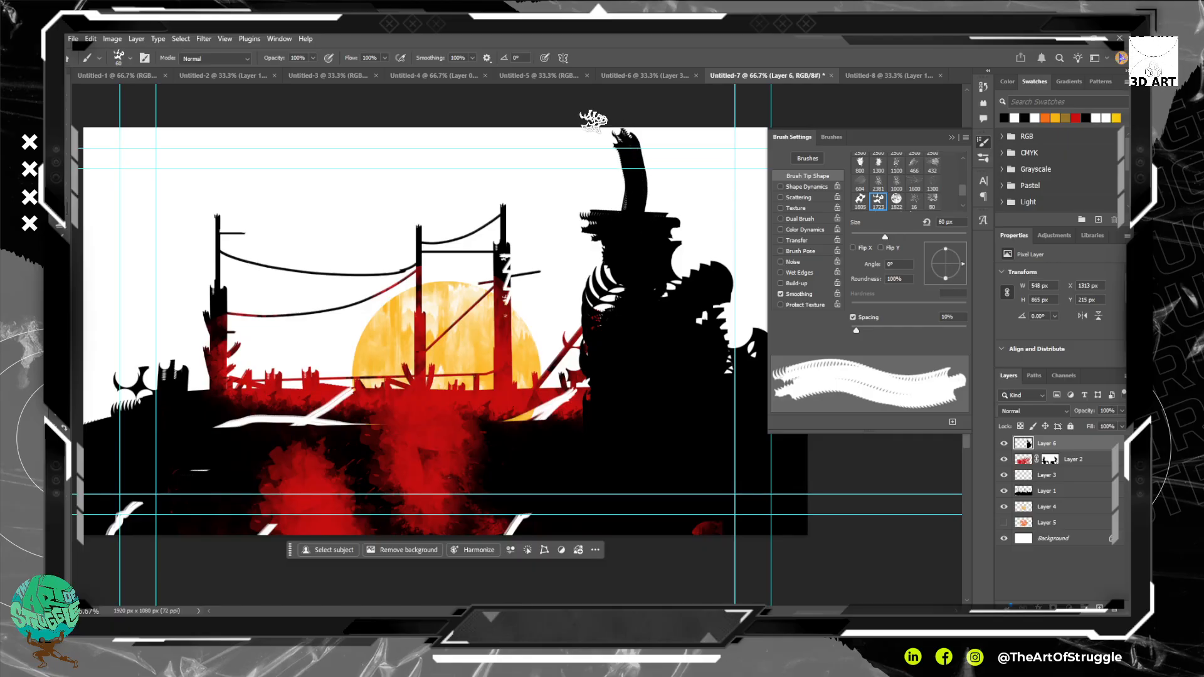
drag(593, 120, 459, 102)
drag(641, 116, 630, 30)
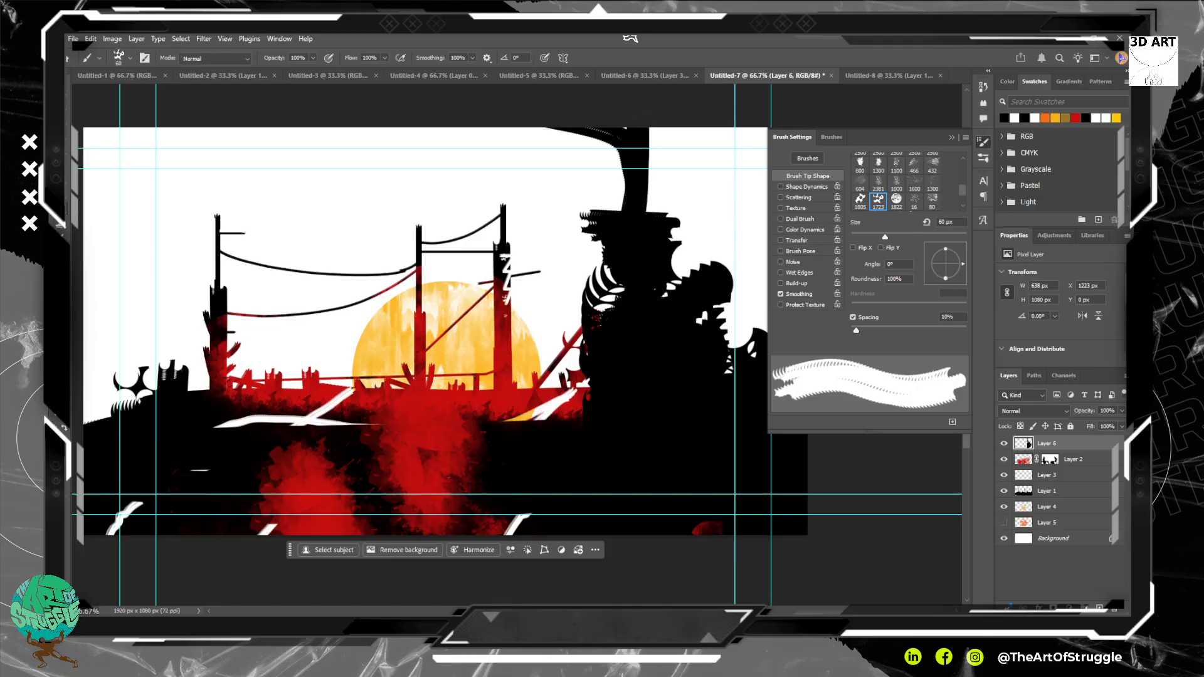
Paint a slightly leaning black pole near the canvas's right edge, running from the ground up past the upper edge.
mouse_move(630, 216)
mouse_down()
mouse_move(634, 58)
mouse_move(661, 162)
mouse_up()
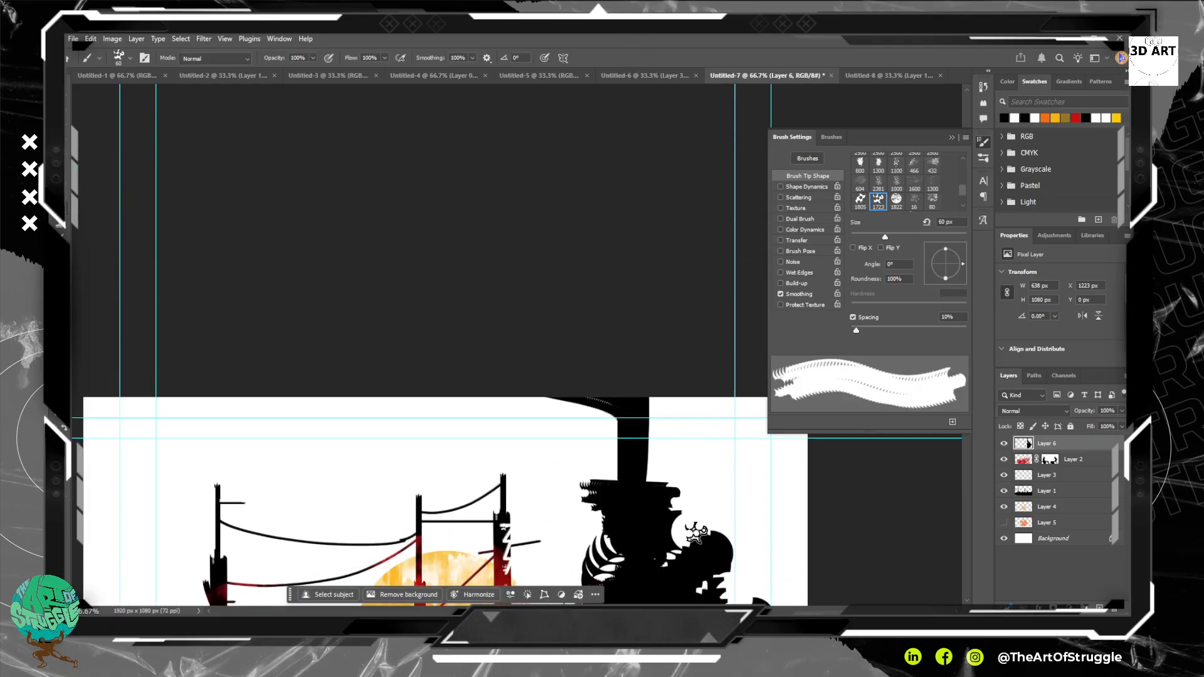
drag(628, 591, 571, 225)
drag(644, 222, 628, 309)
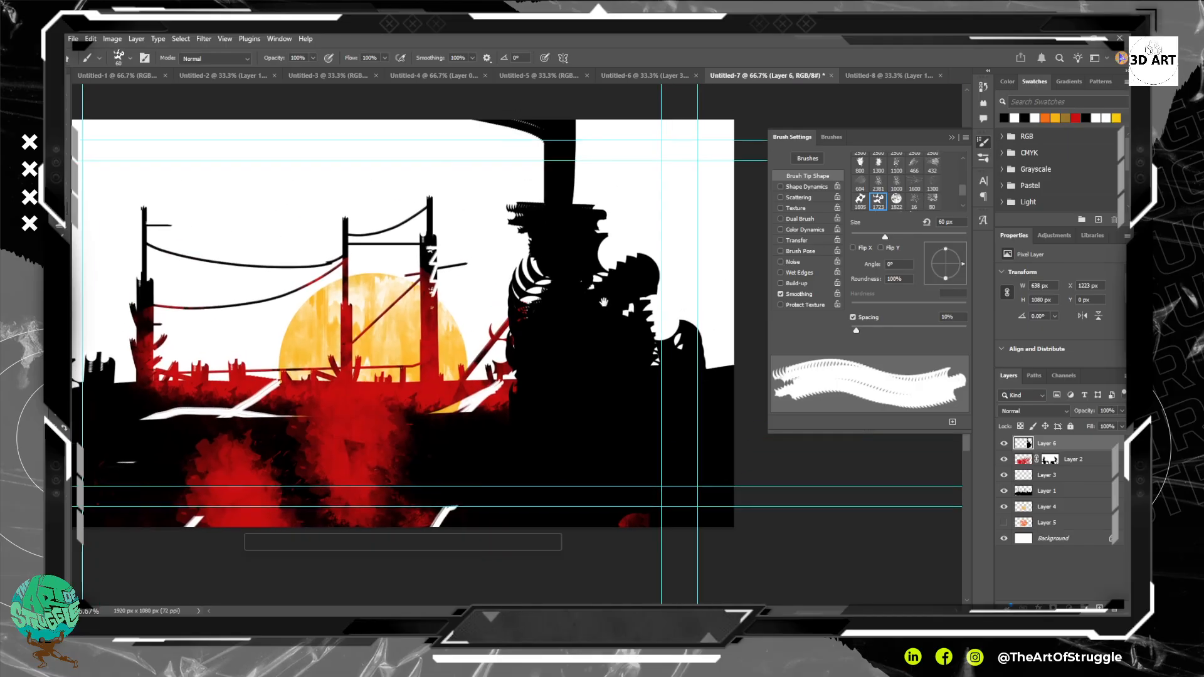
drag(728, 166, 680, 341)
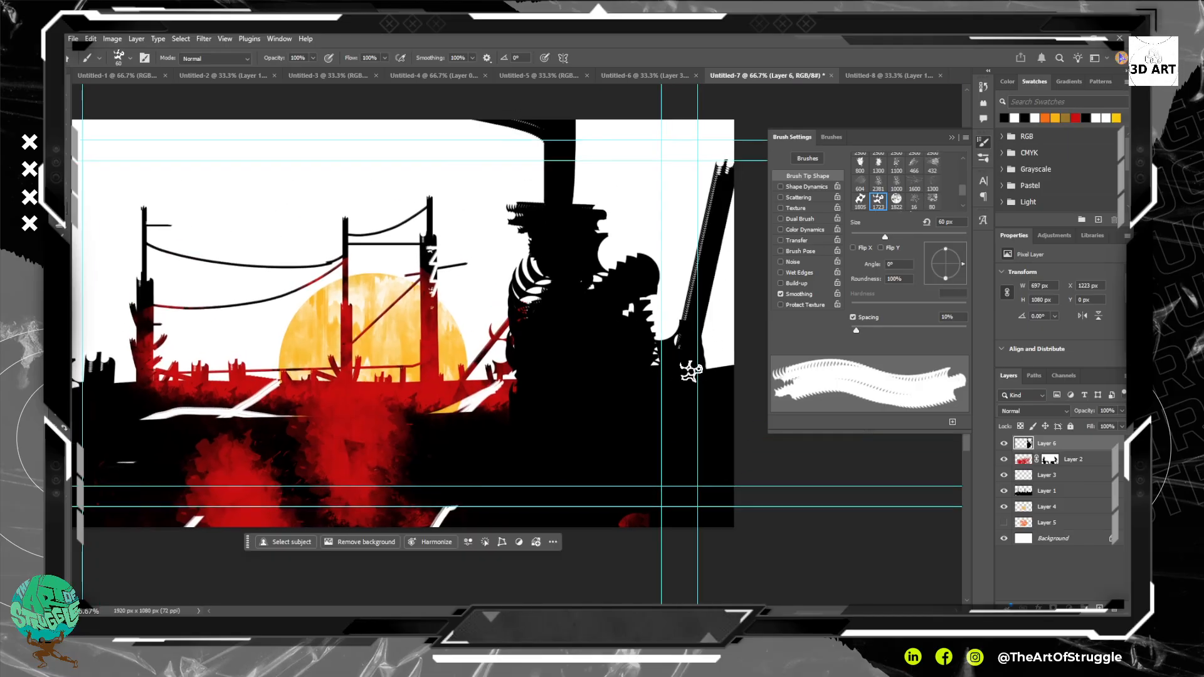
key(ctrl+z)
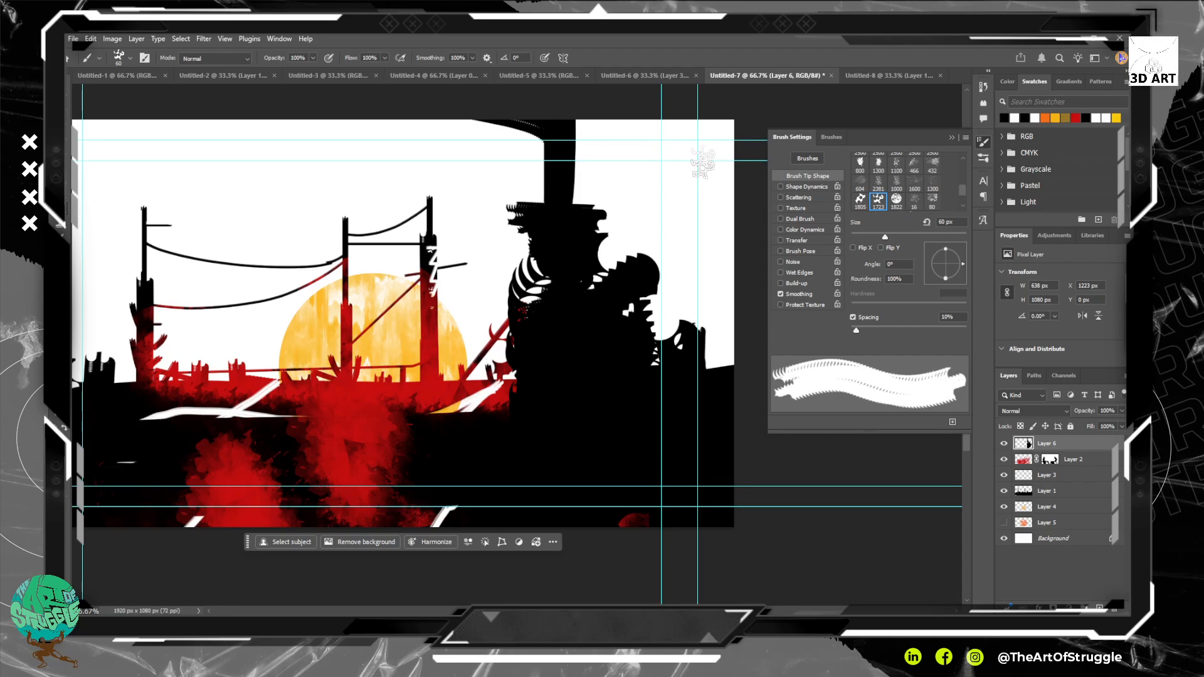
mouse_move(681, 338)
mouse_down()
mouse_move(713, 91)
mouse_move(733, 50)
mouse_up()
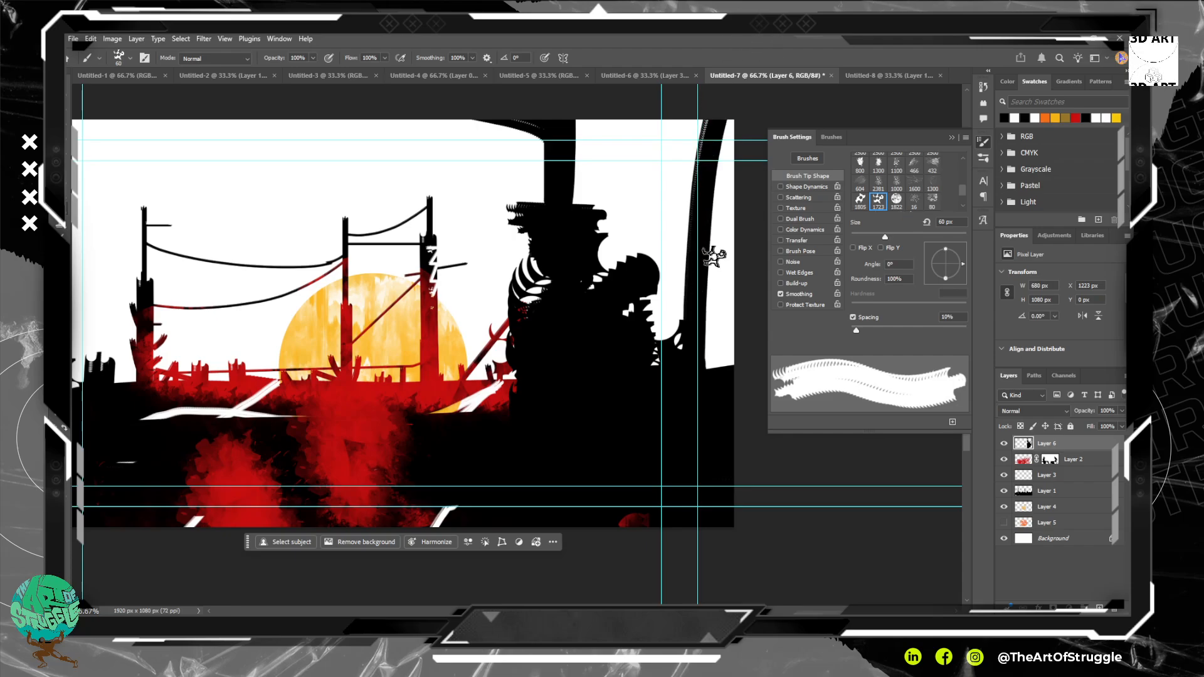
Enlarge the brush to 250 px and stamp the spiky shape down the length of the right-hand pole.
key(bracketright)
key(bracketright)
key(bracketright)
key(bracketright)
key(bracketright)
key(bracketright)
key(bracketright)
key(bracketright)
key(bracketright)
key(bracketright)
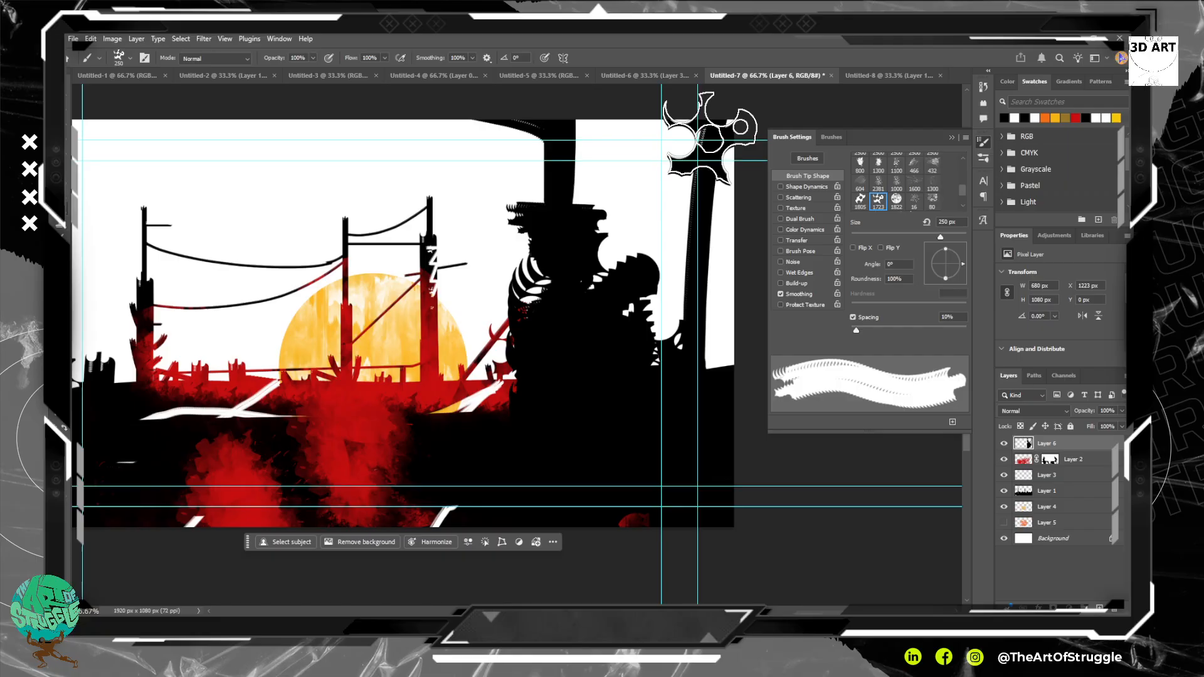
click(711, 140)
click(716, 245)
click(699, 349)
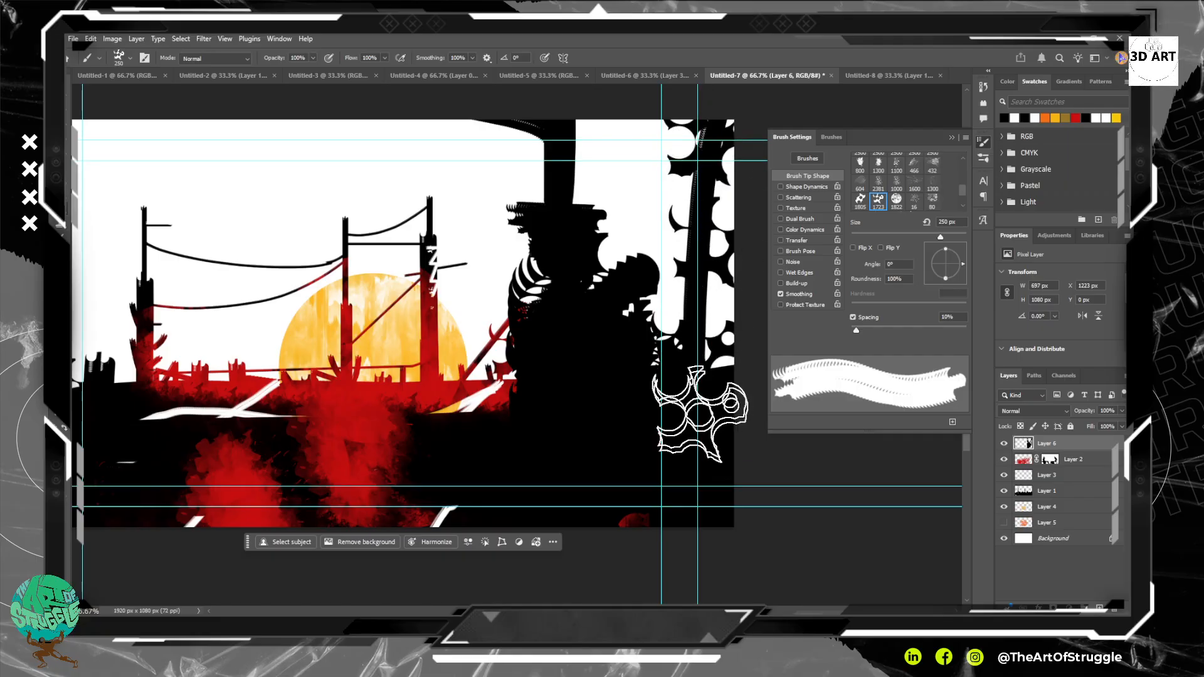
Stamp the spiky shape along the large silhouette's left side and paint it across the ground below the ruins.
click(537, 270)
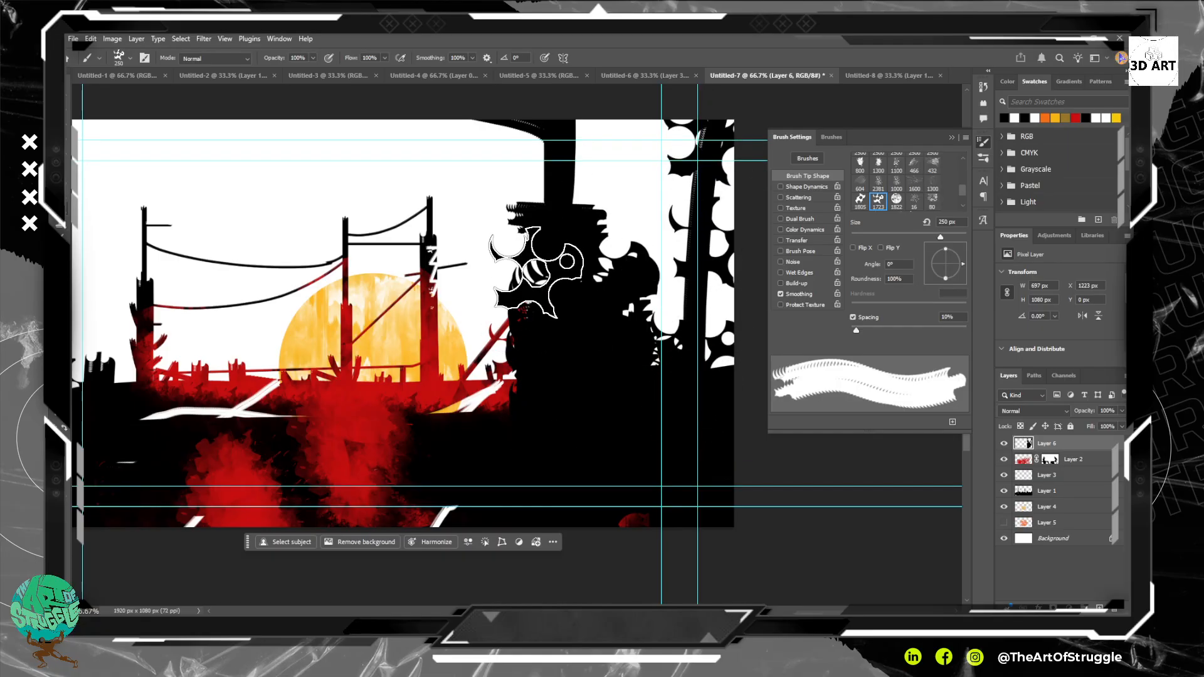
click(503, 392)
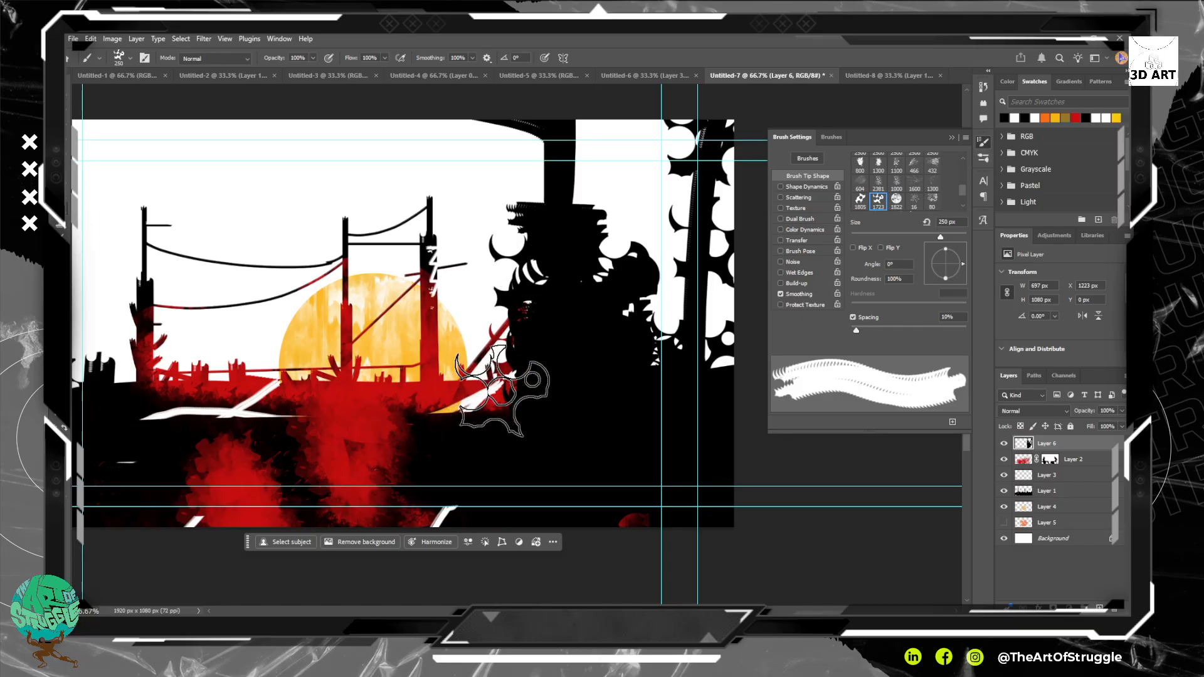
mouse_move(466, 409)
mouse_down()
mouse_move(138, 408)
mouse_move(158, 407)
mouse_up()
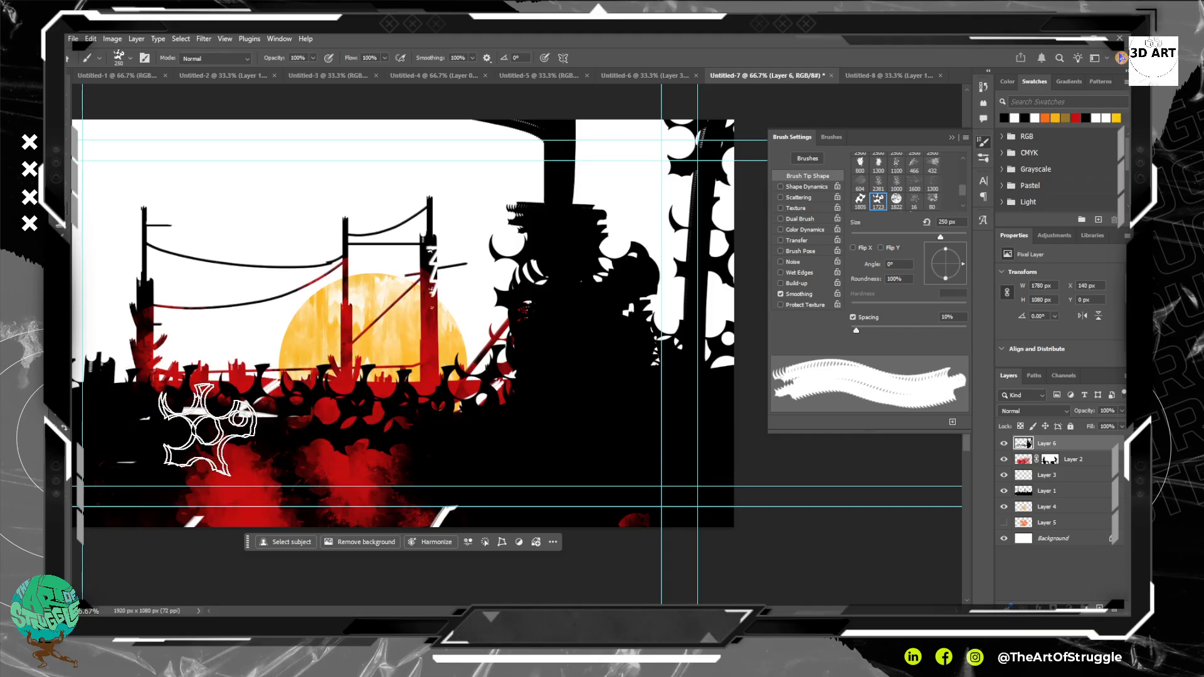
Move Layer 6 below Layer 2 and erase small marks from the silhouettes with a 20 px eraser.
key(e)
drag(1044, 443, 1049, 469)
mouse_move(375, 317)
mouse_down()
mouse_move(599, 323)
mouse_move(375, 326)
mouse_up()
drag(555, 311, 610, 362)
key(ctrl+plus)
key(ctrl+plus)
key(ctrl+plus)
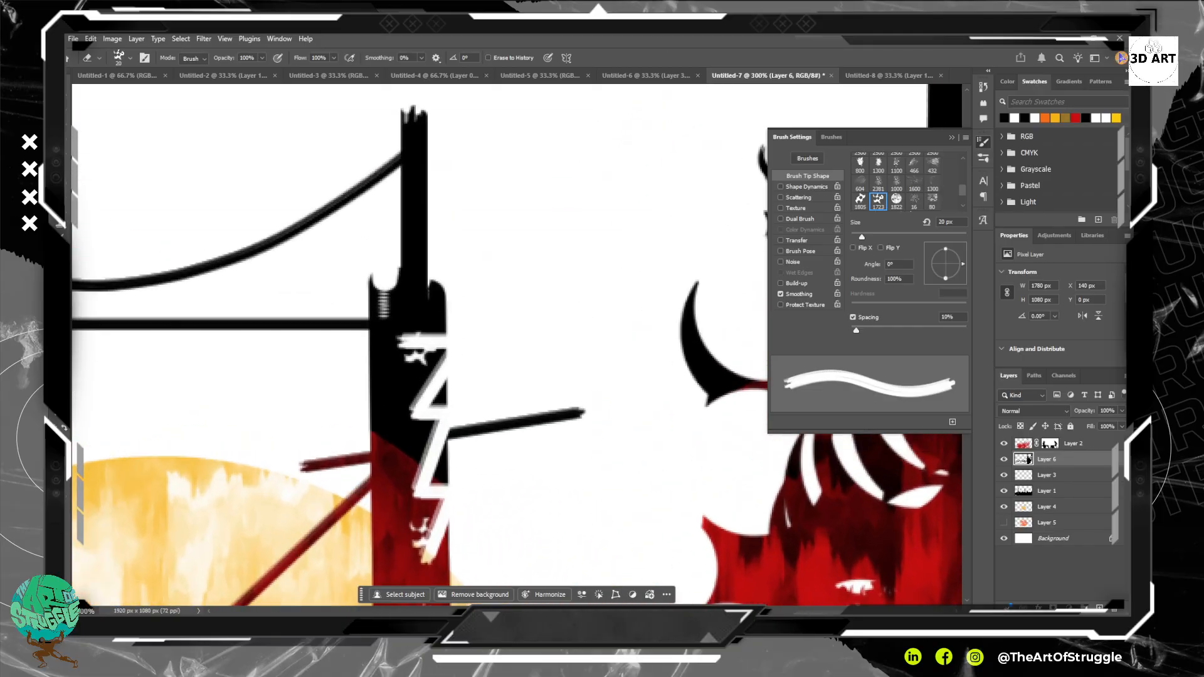
Create a new layer above Layer 6 and paint a black flying bird about 58 × 20 px above the left cables using a 7 px brush.
drag(357, 414, 475, 293)
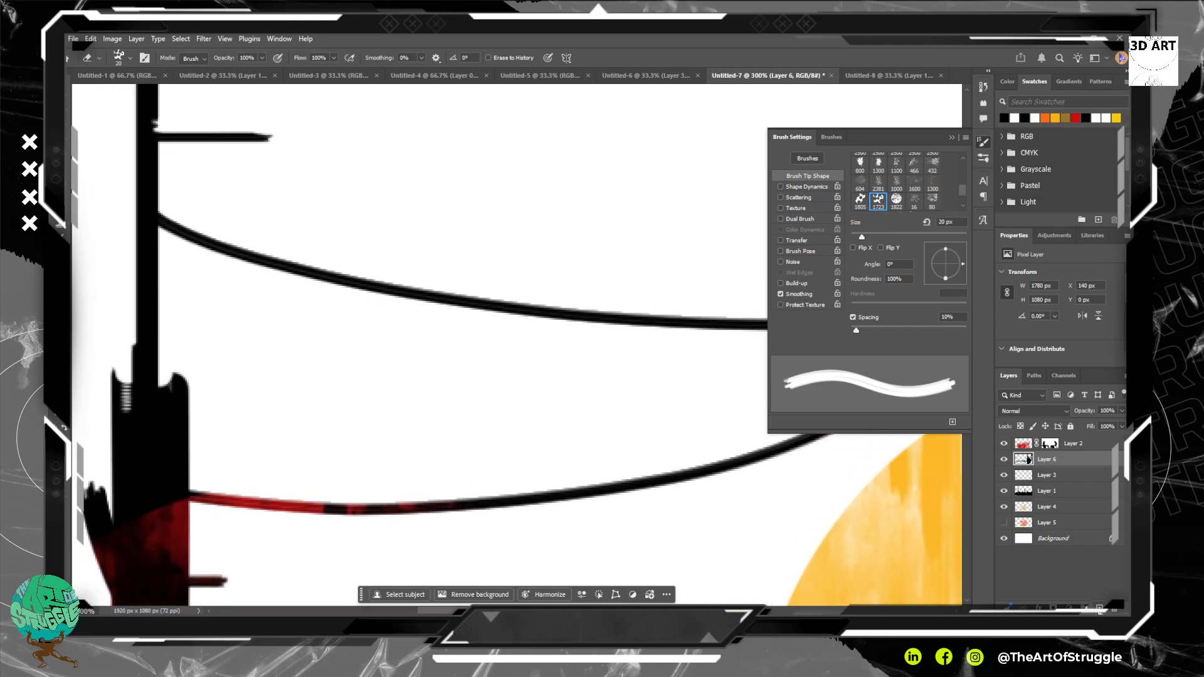
key(ctrl+shift+alt+n)
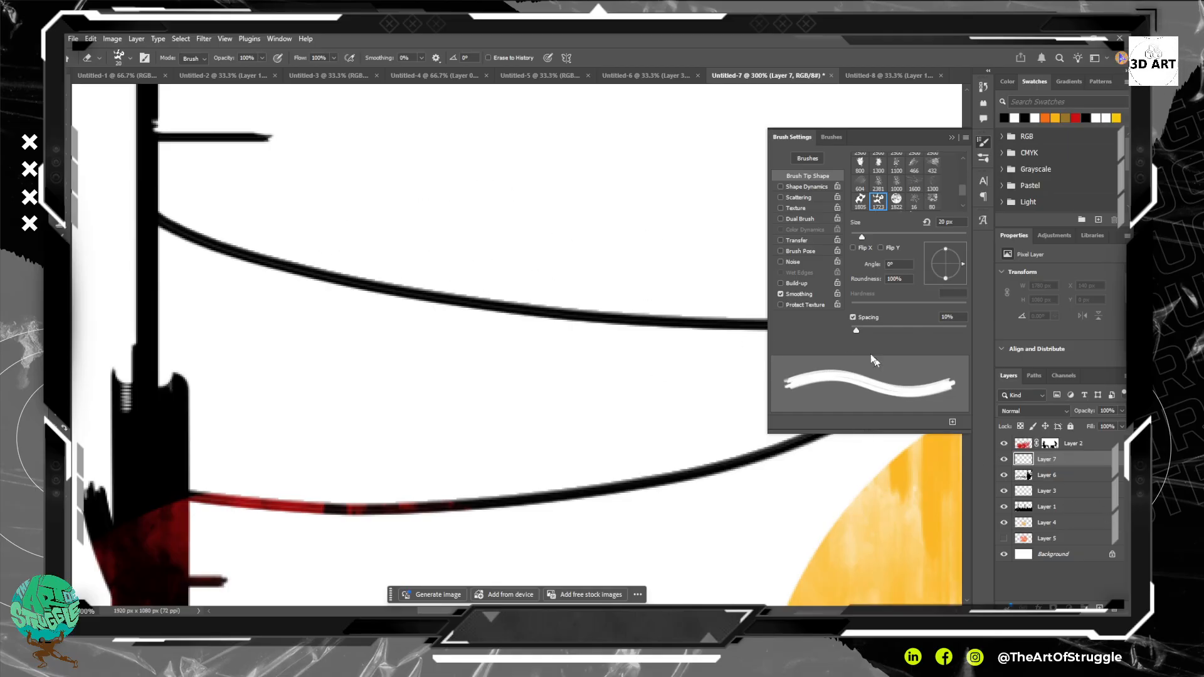
key(b)
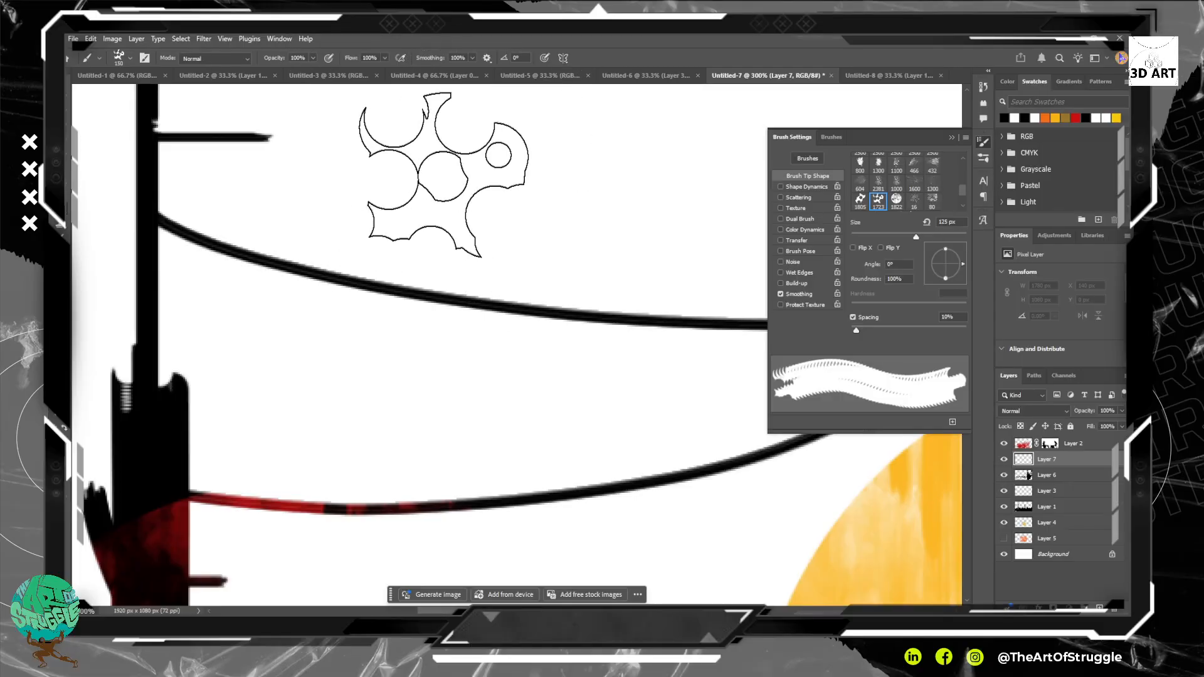
key(bracketleft)
key(bracketleft)
key(bracketleft)
key(bracketleft)
key(bracketleft)
key(bracketleft)
key(bracketleft)
key(bracketleft)
key(bracketleft)
key(bracketleft)
key(bracketleft)
key(bracketleft)
key(bracketleft)
key(bracketleft)
key(bracketleft)
key(bracketleft)
click(340, 204)
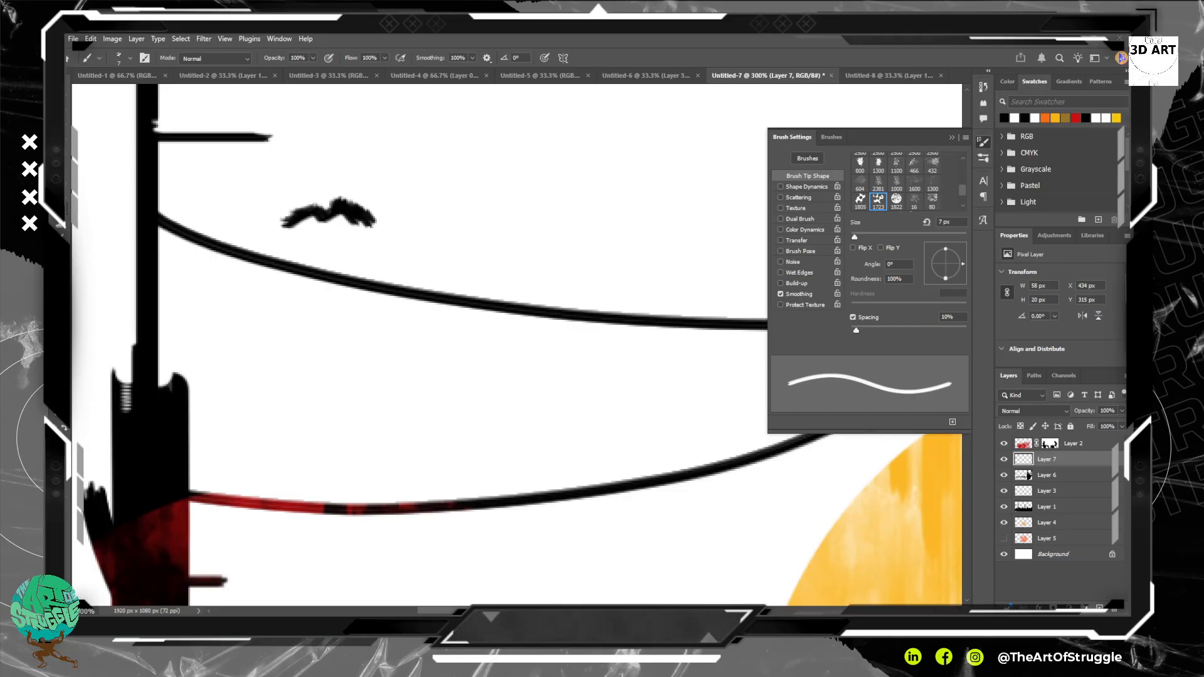
Paint the narrow hull of a small flying craft above the ruins, just right of the leftmost tower.
drag(331, 368, 354, 149)
mouse_move(486, 299)
mouse_down()
mouse_move(389, 258)
mouse_move(395, 326)
mouse_up()
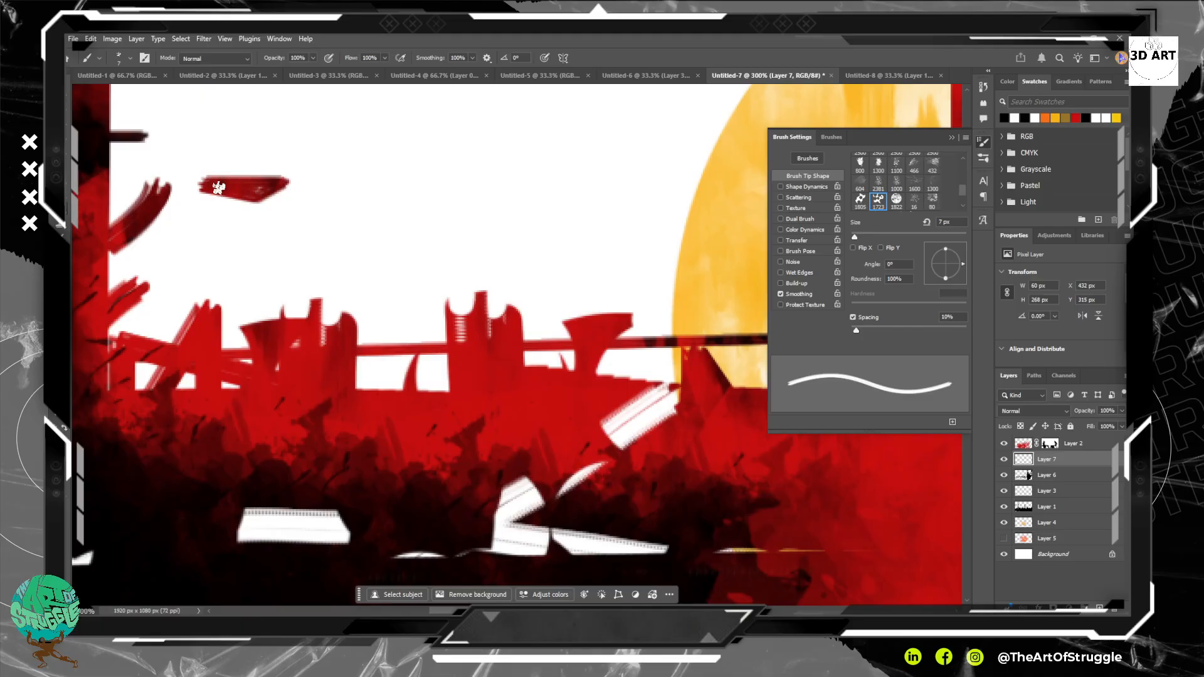
drag(215, 187, 180, 220)
key(ctrl+z)
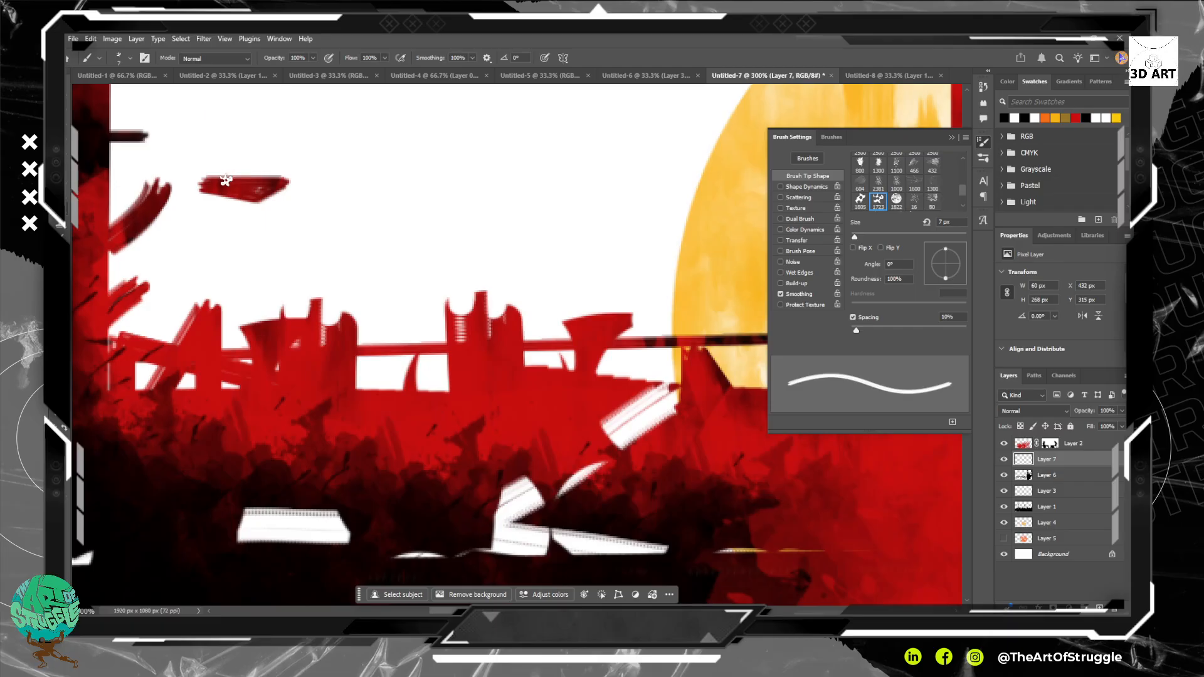
Detail the small craft's tail with a 3 px brush and cut openings in its hull using a new layer mask on Layer 7.
key(bracketleft)
key(bracketleft)
key(bracketleft)
key(bracketleft)
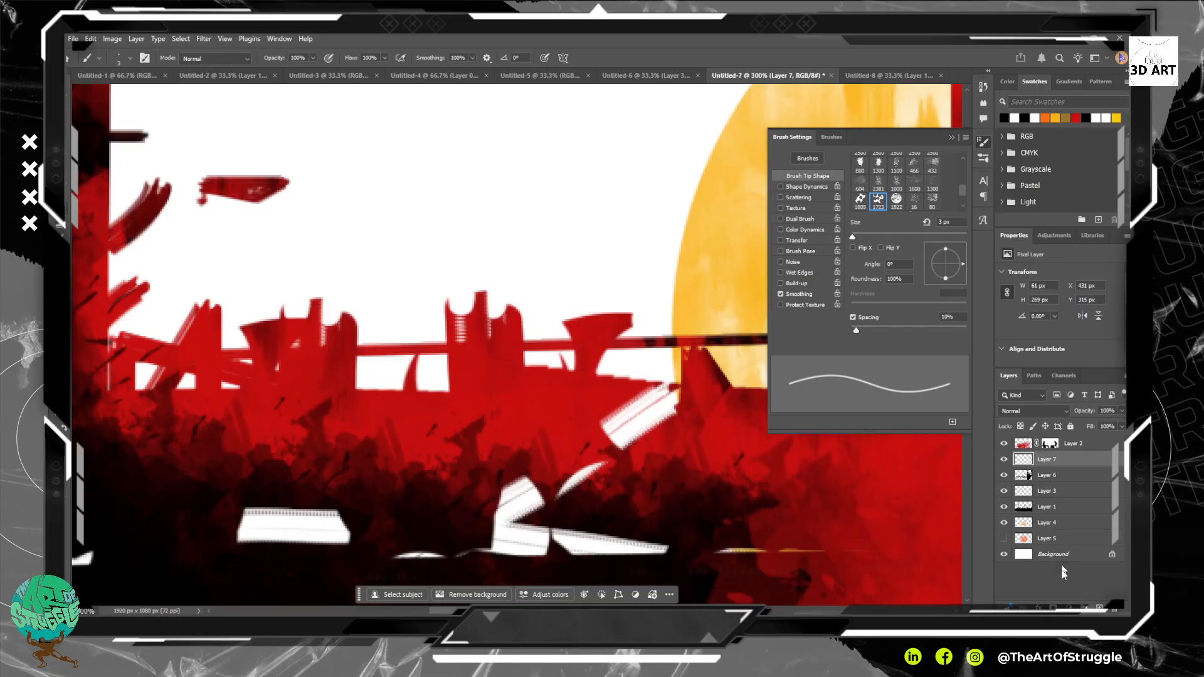
click(1054, 607)
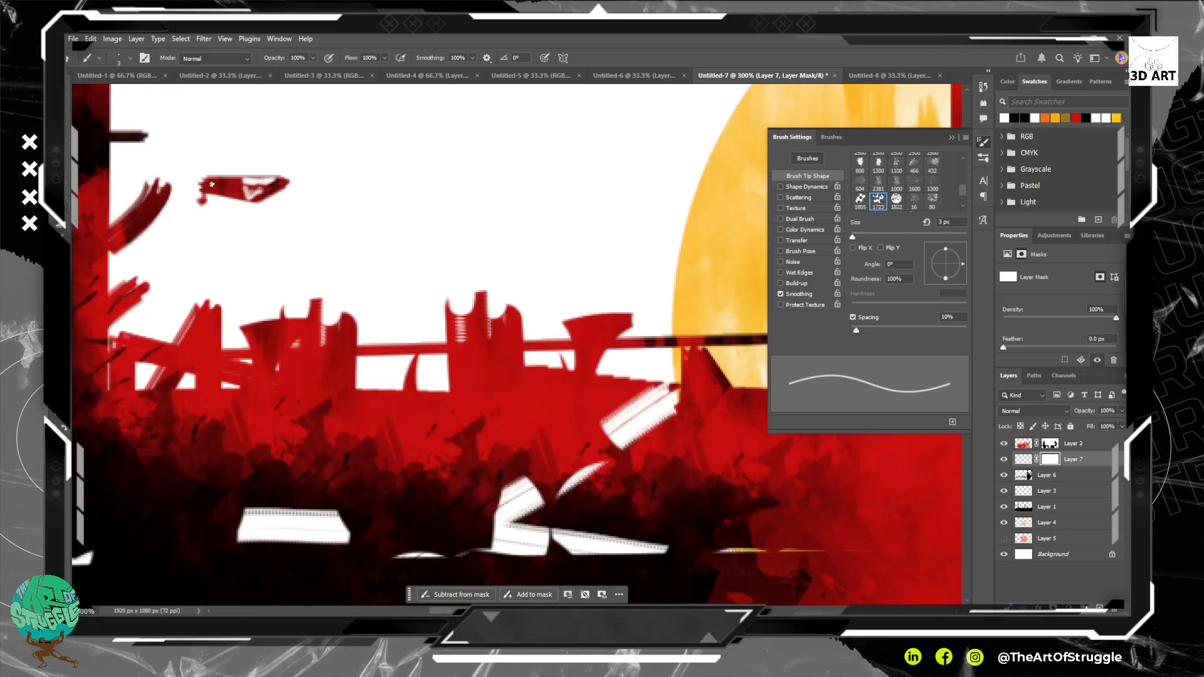
click(1024, 460)
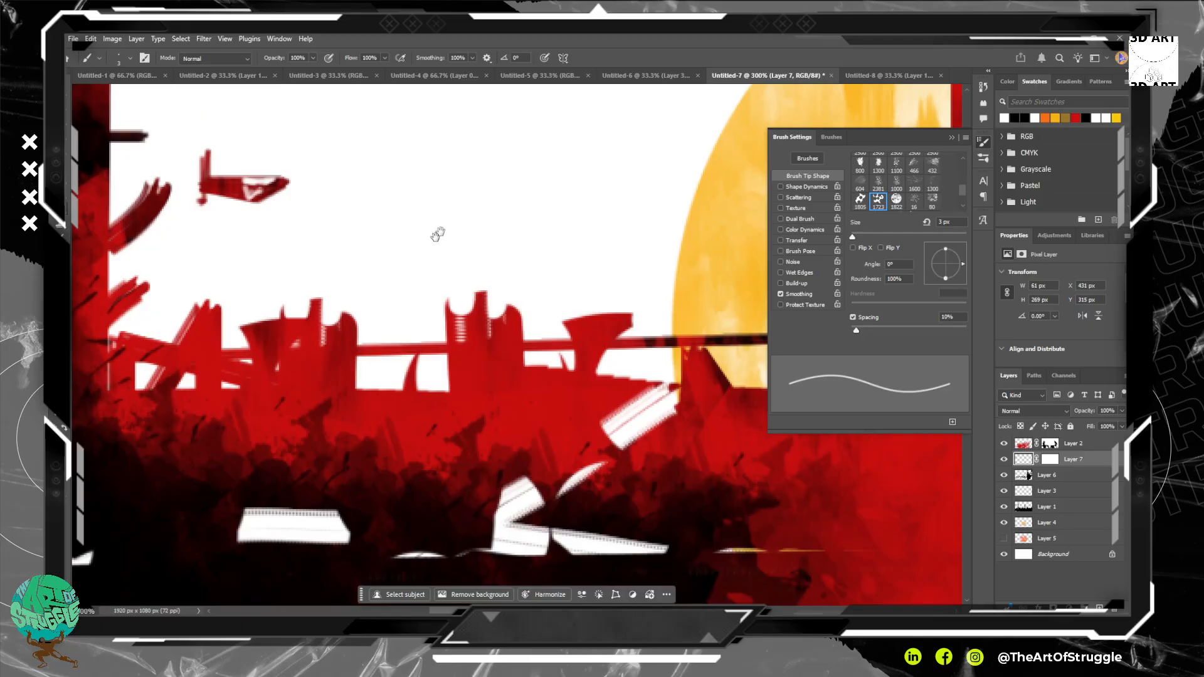
Examine the ruins, the sun and the small flying shapes up close and within the whole composition.
mouse_move(435, 234)
mouse_down()
mouse_move(446, 368)
mouse_move(483, 269)
mouse_up()
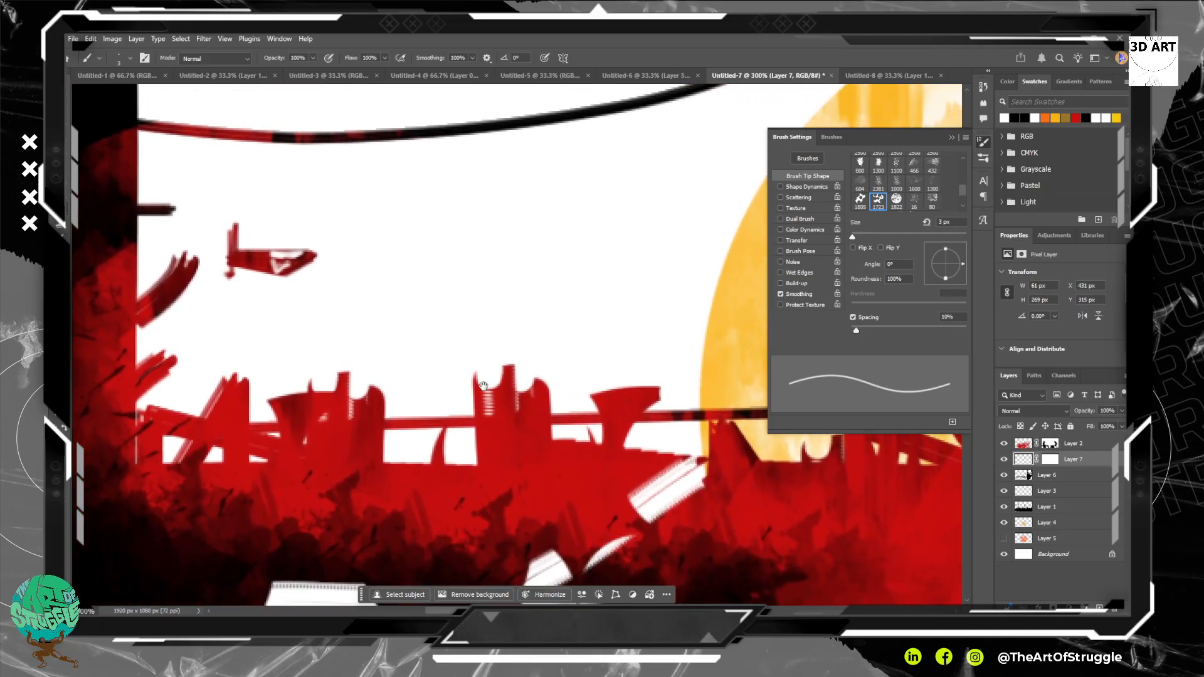
drag(443, 395, 261, 177)
drag(646, 286, 420, 292)
drag(568, 319, 449, 344)
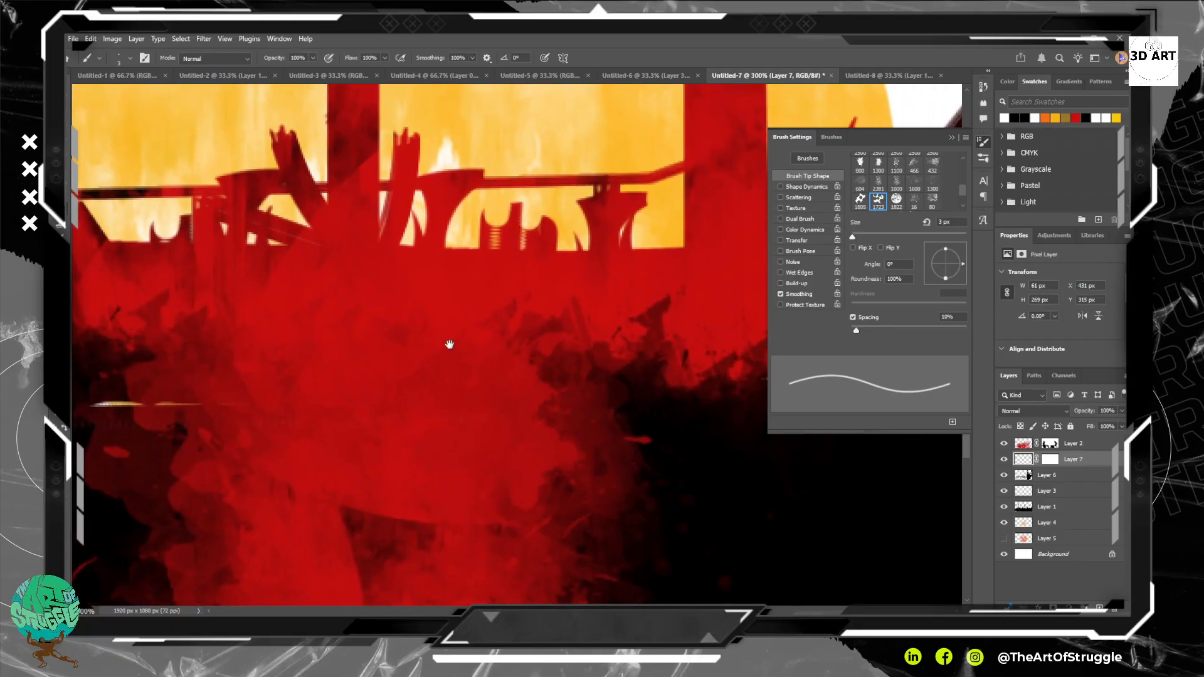
drag(466, 240, 477, 419)
drag(408, 145, 542, 288)
scroll(584, 181, down, 5)
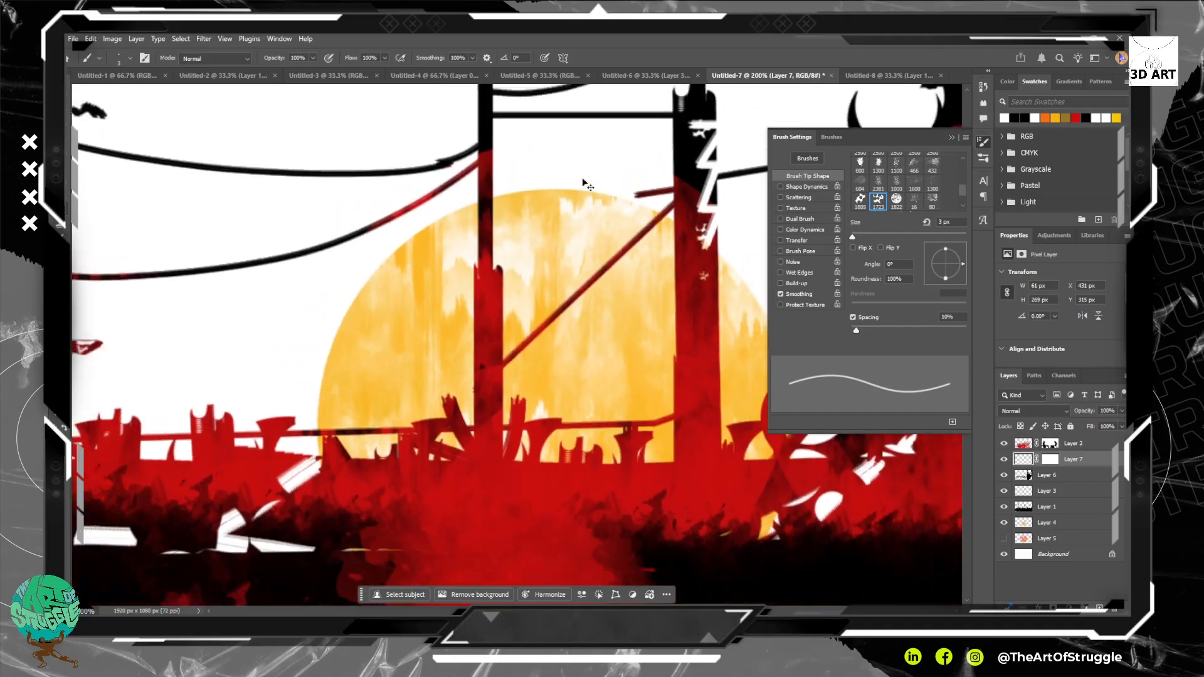
scroll(583, 179, up, 3)
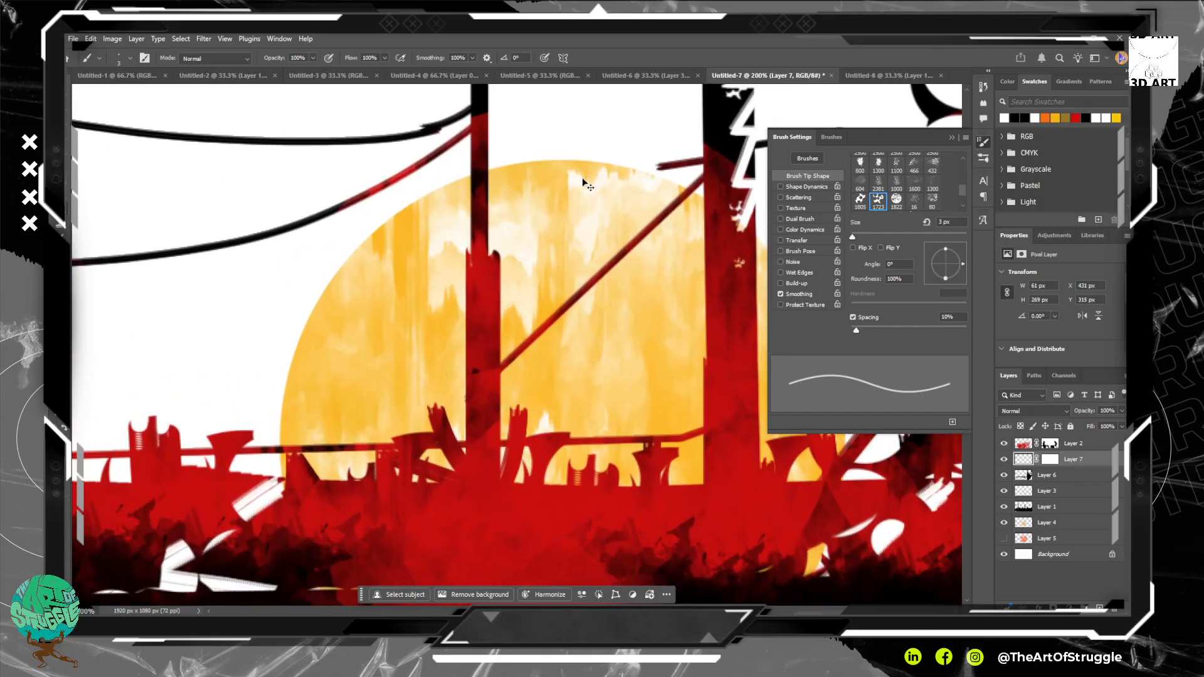
scroll(583, 182, down, 2)
scroll(375, 139, up, 2)
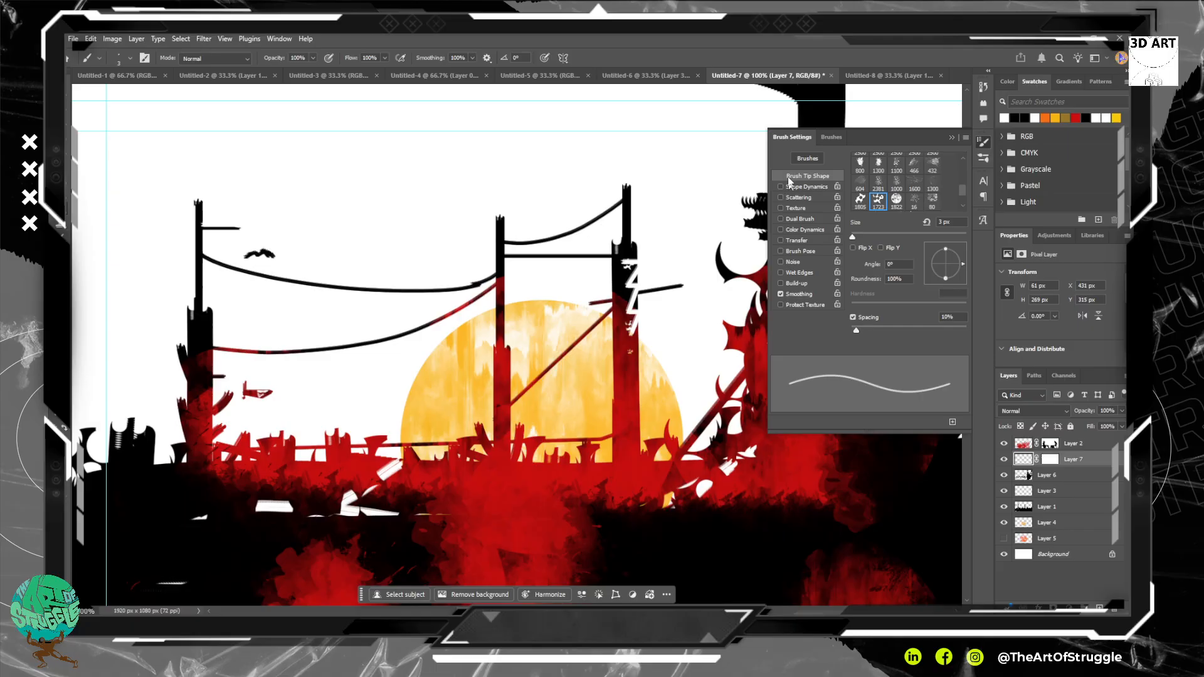
Group all layers from Layer 2 down to Layer 4 and hide the group.
click(951, 138)
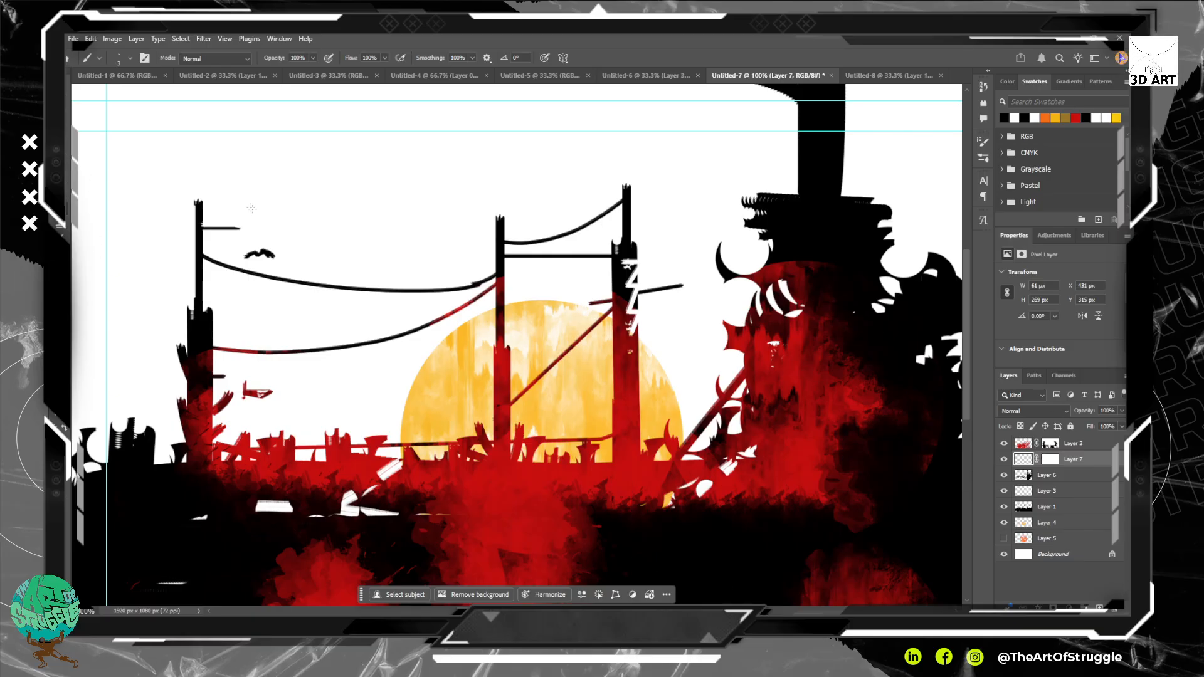
click(1094, 444)
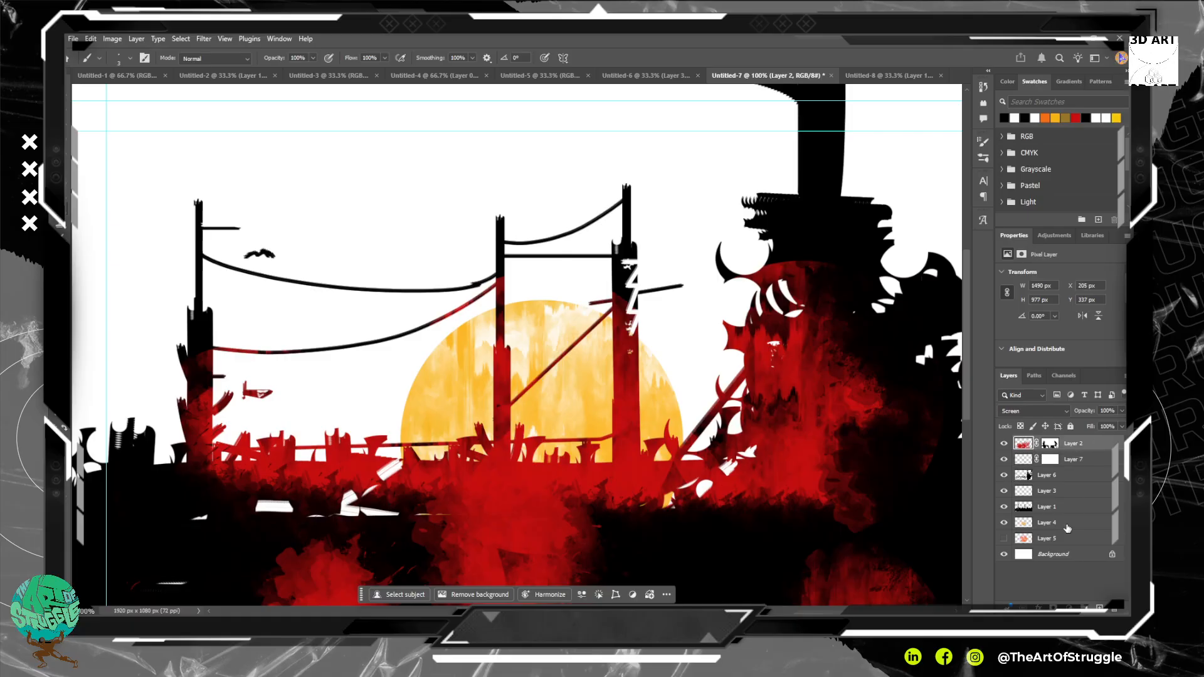
shift+click(1069, 527)
key(ctrl+g)
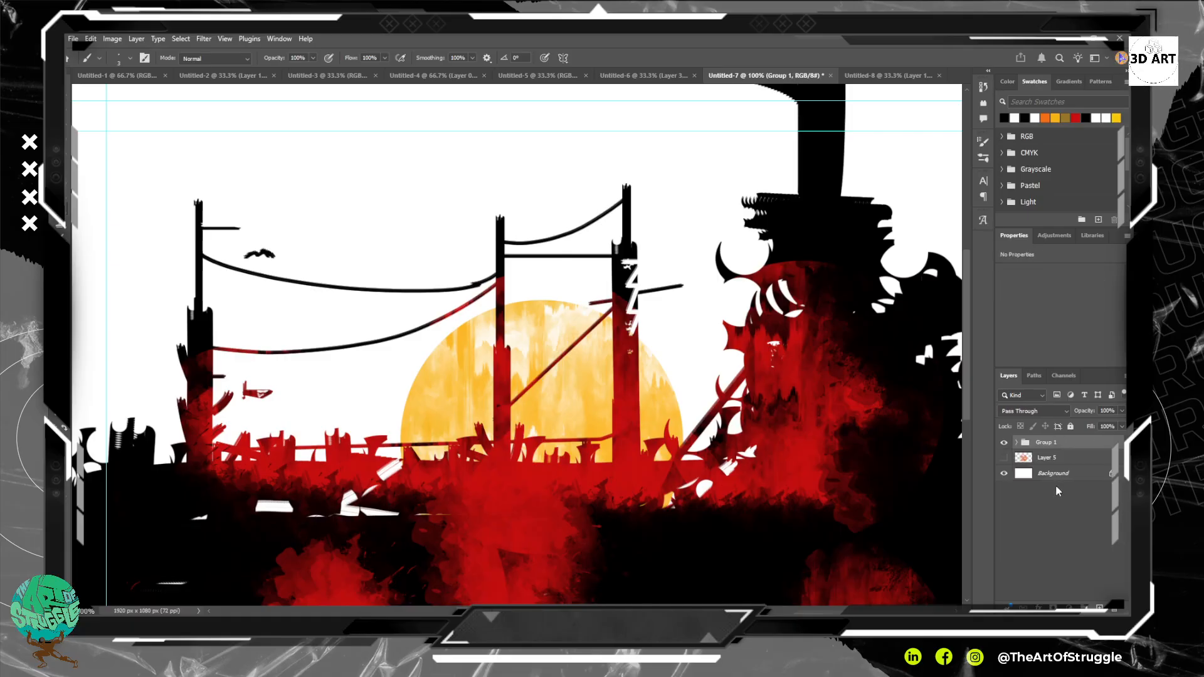
click(1003, 443)
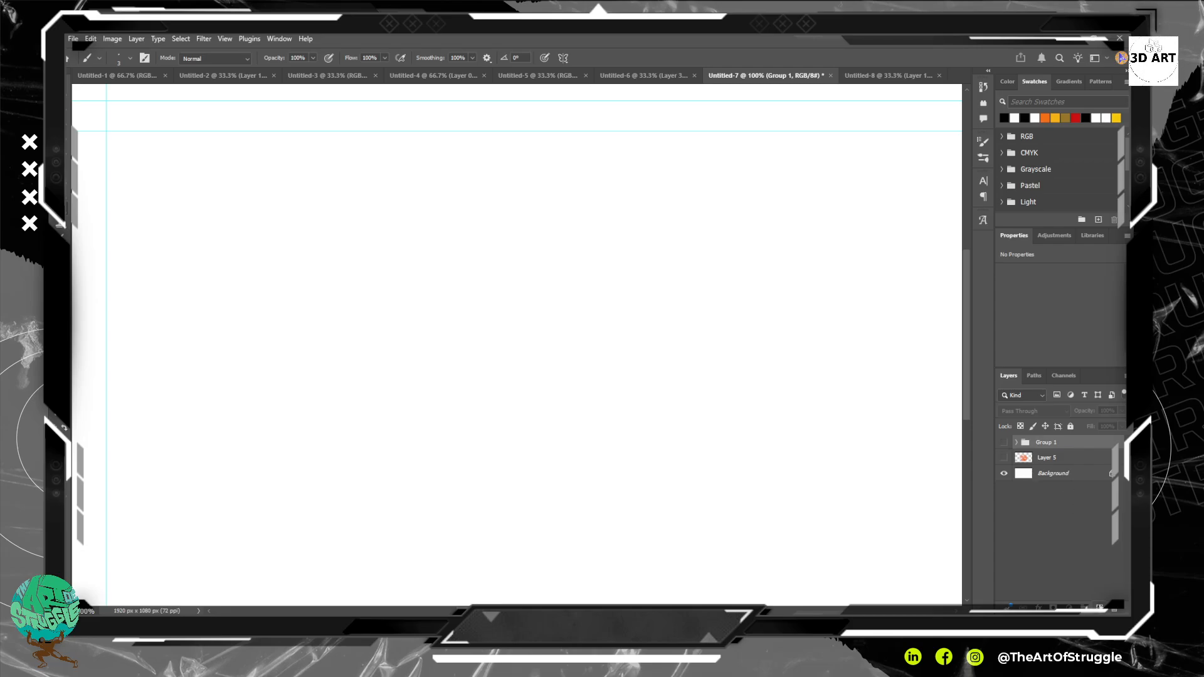
Create a new layer above the hidden group and paint a spiky black cluster about 345 × 338 px in the upper canvas with a 250 px brush.
key(ctrl+shift+alt+n)
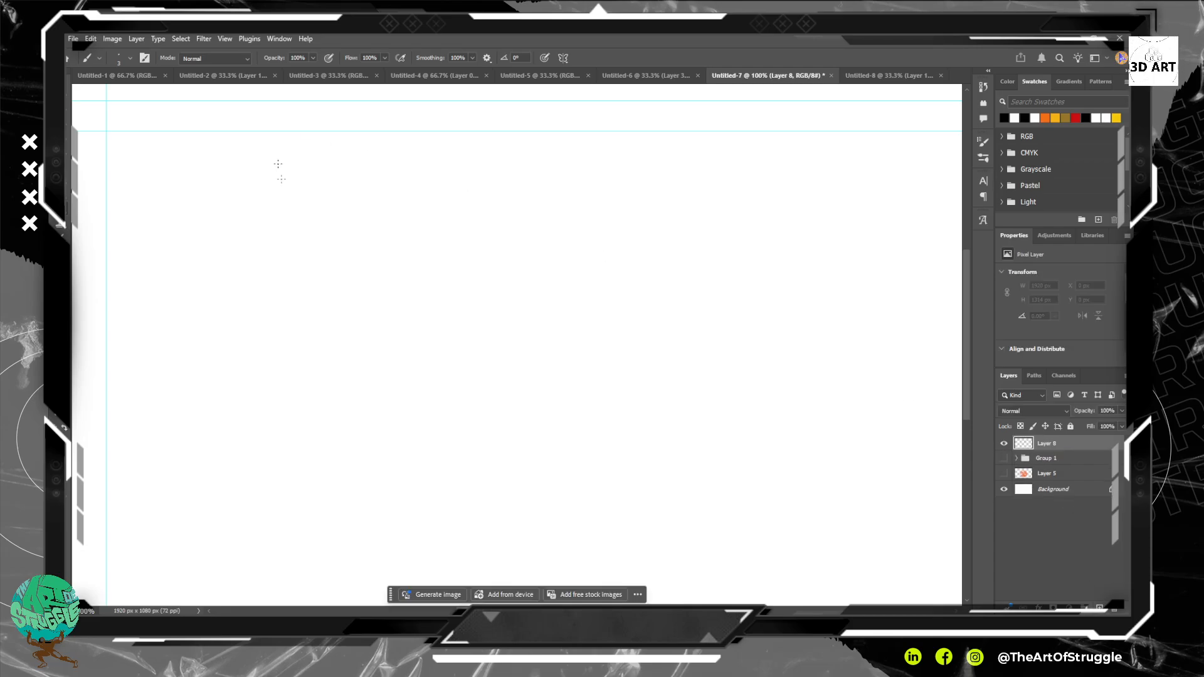
key(])
key(])
key(])
key(])
key(])
key(])
key(])
key(])
key(])
key(])
key(])
key(])
key(])
key(])
key(])
key(])
key(])
key(])
key(])
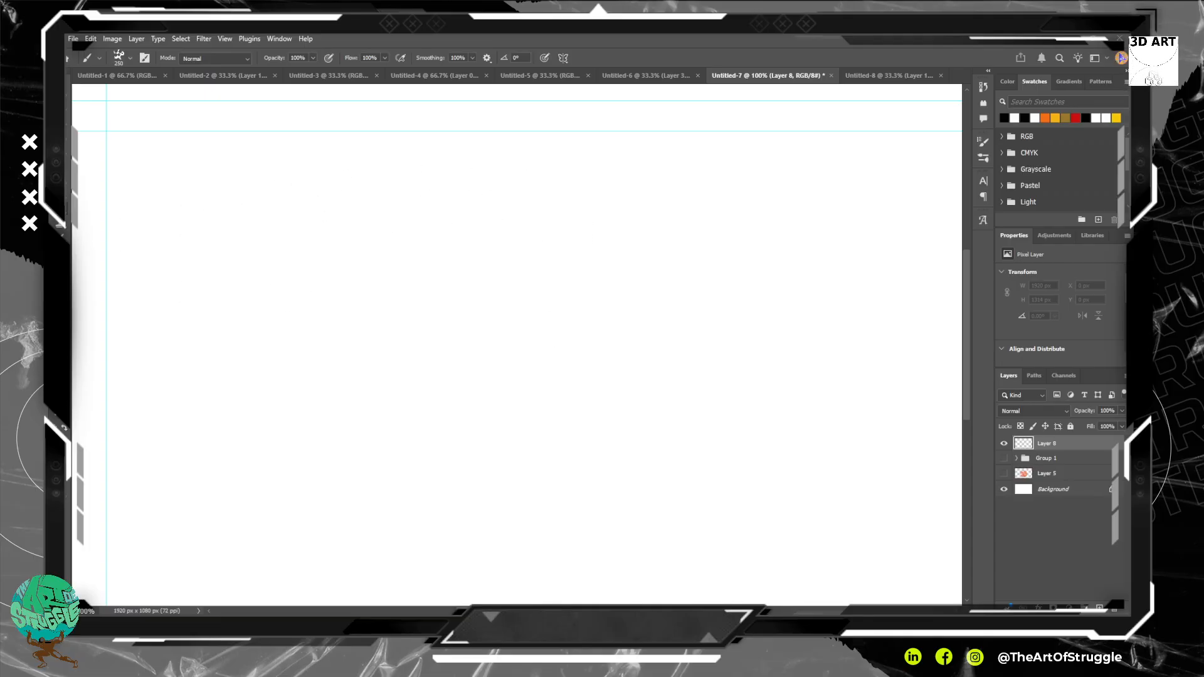
mouse_move(397, 215)
mouse_down()
mouse_move(434, 220)
mouse_move(426, 245)
mouse_move(464, 207)
mouse_move(467, 216)
mouse_move(464, 204)
mouse_move(472, 227)
mouse_up()
Extend the black cluster down to the canvas's lower edge as a broad, spiky mass about 724 × 958 px, using 500 px and 250 px brush sizes.
key(bracketright)
key(bracketright)
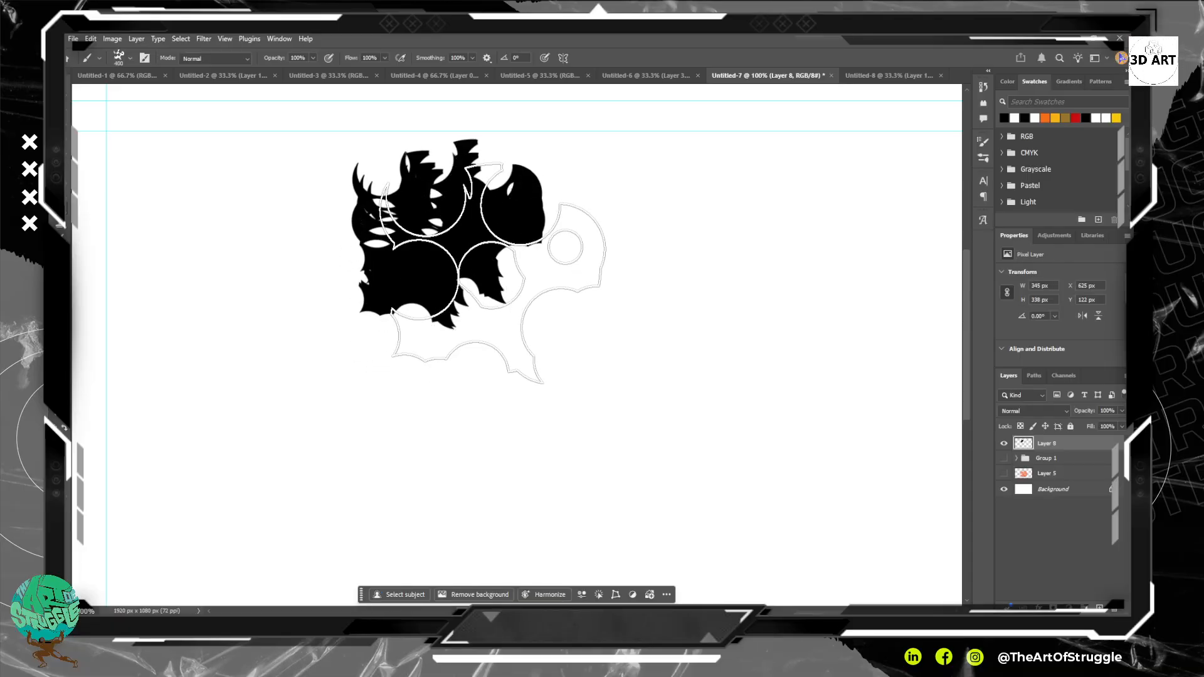
key(bracketleft)
key(bracketleft)
key(bracketleft)
key(bracketleft)
key(bracketleft)
key(bracketleft)
key(bracketleft)
key(bracketleft)
key(bracketleft)
key(bracketleft)
key(bracketleft)
key(bracketleft)
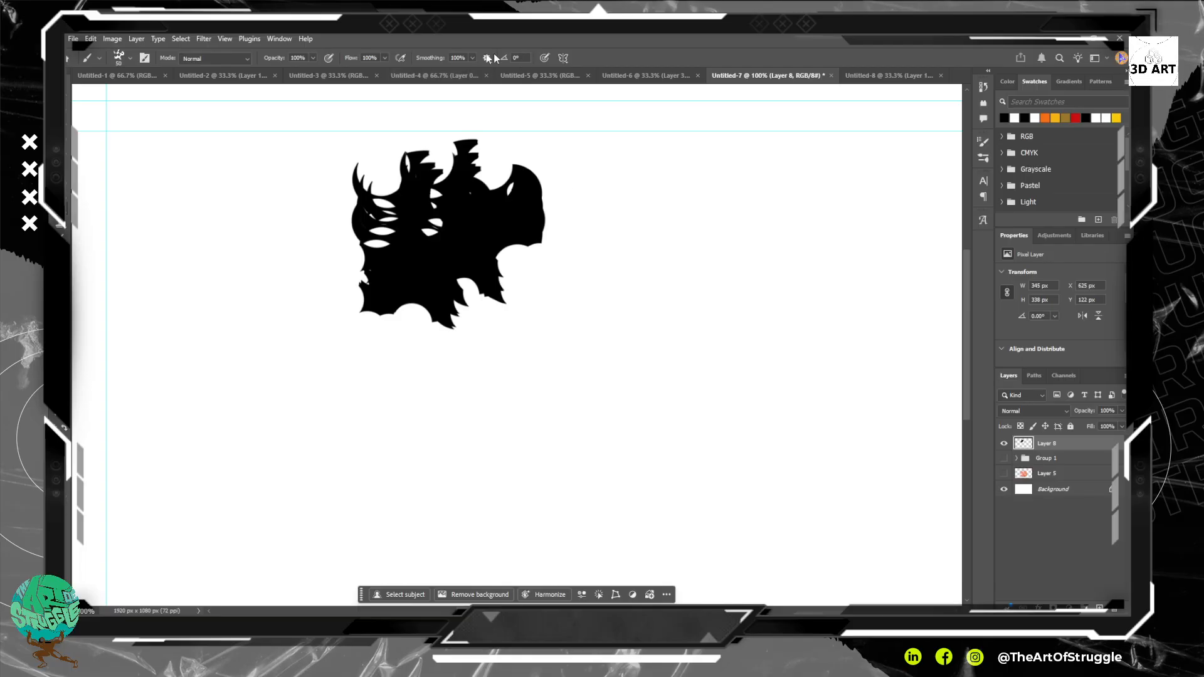
click(131, 59)
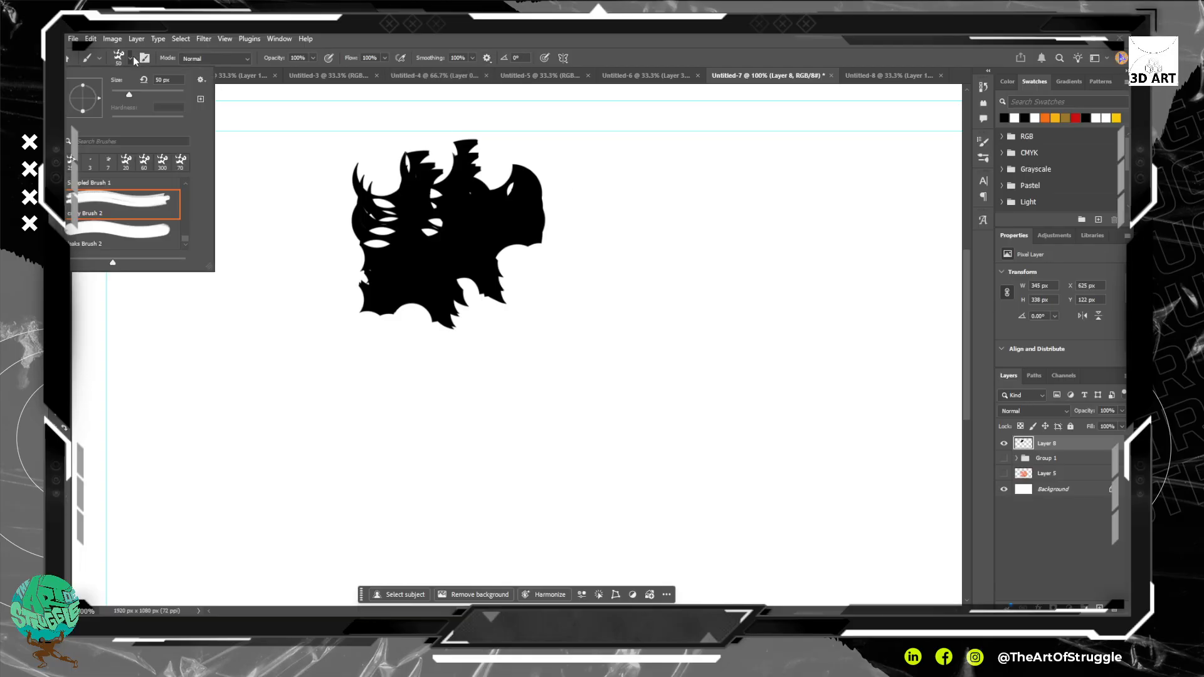
click(444, 267)
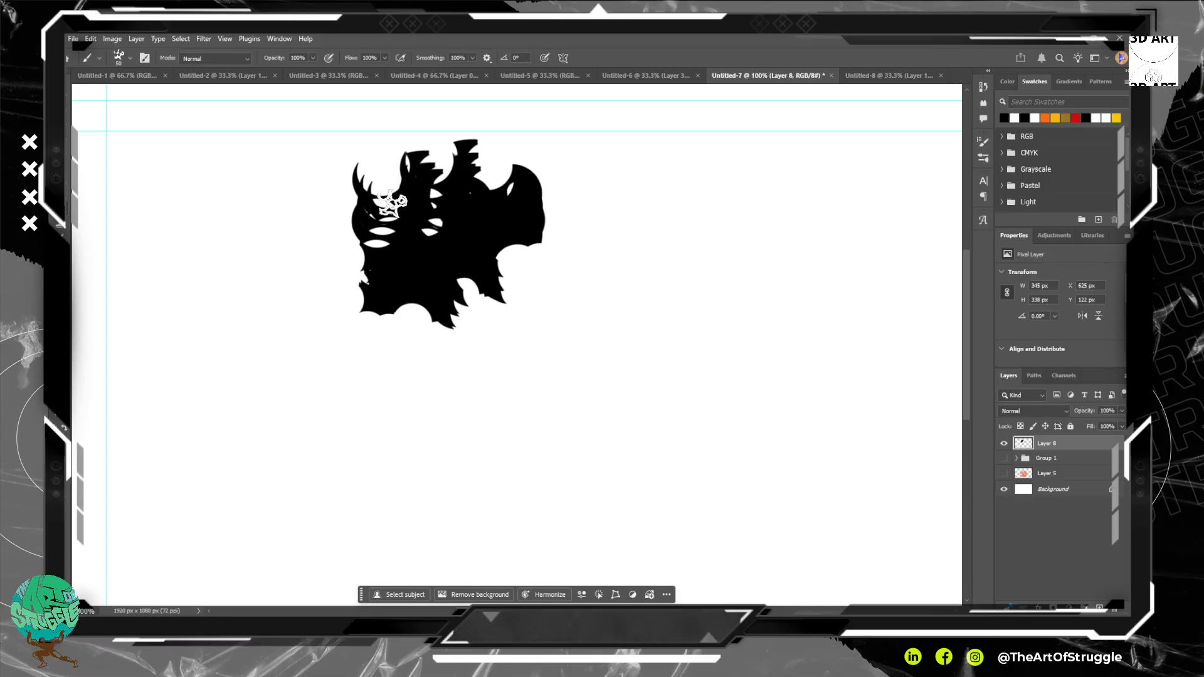
mouse_move(477, 207)
mouse_down()
mouse_move(469, 296)
mouse_move(396, 340)
mouse_move(431, 315)
mouse_move(477, 331)
mouse_move(492, 217)
mouse_move(399, 320)
mouse_move(480, 300)
mouse_move(426, 299)
mouse_move(370, 321)
mouse_move(566, 350)
mouse_move(641, 392)
mouse_move(388, 339)
mouse_move(300, 406)
mouse_move(373, 478)
mouse_up()
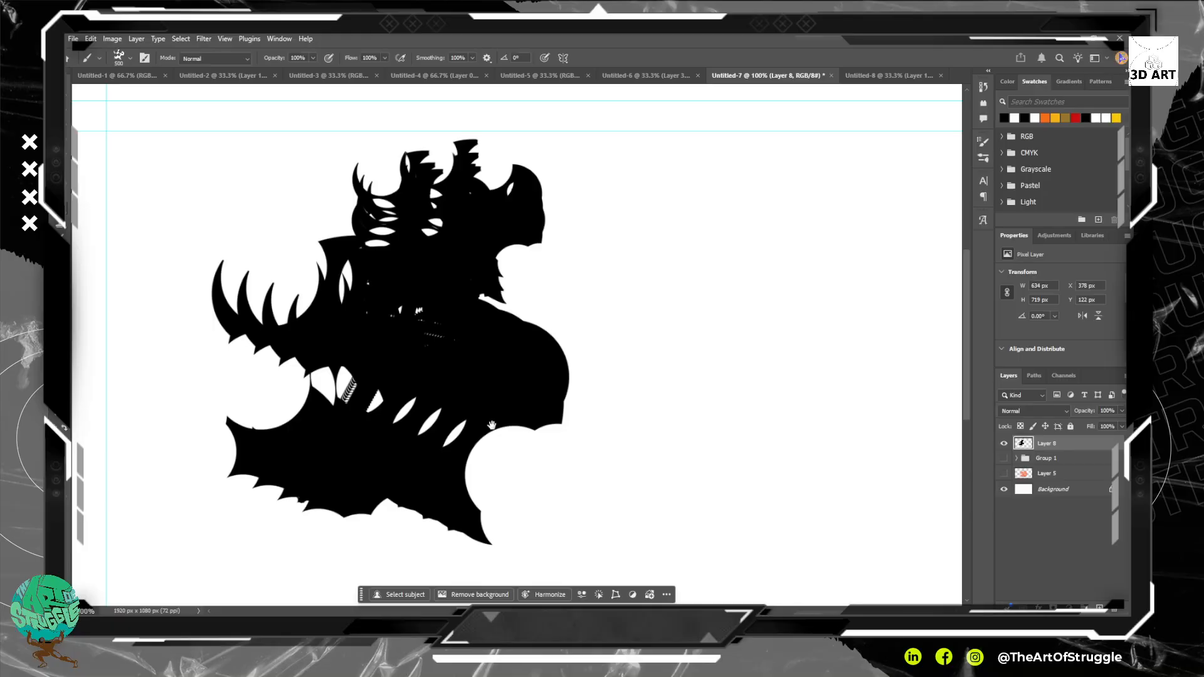
drag(551, 442, 551, 221)
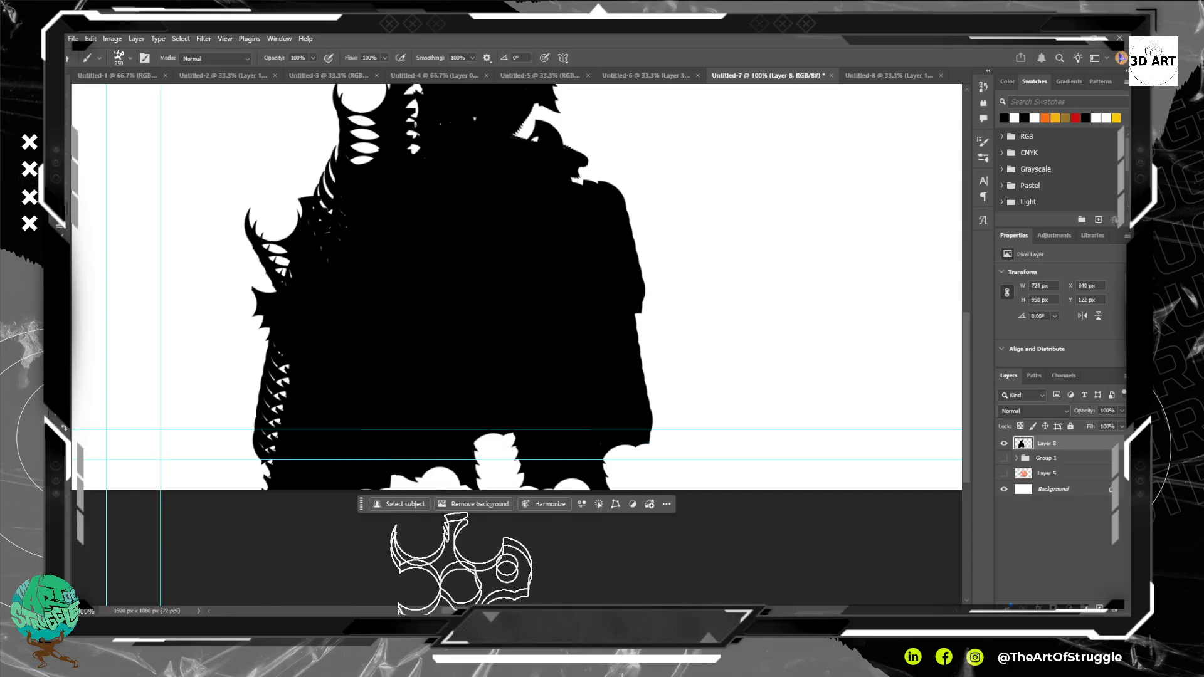
Stamp horned, curved shapes around the top of the black mass with the 250 px brush to enlarge the figure's head.
scroll(524, 404, up, 5)
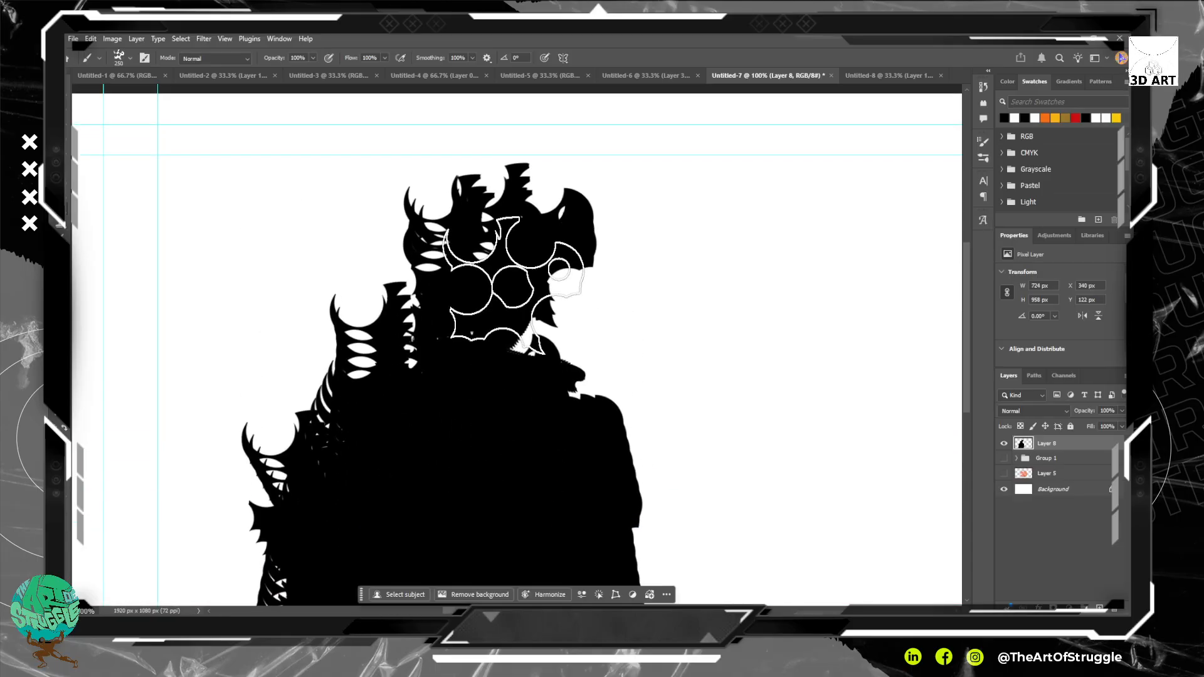
click(468, 263)
click(459, 277)
click(471, 313)
click(432, 215)
click(443, 293)
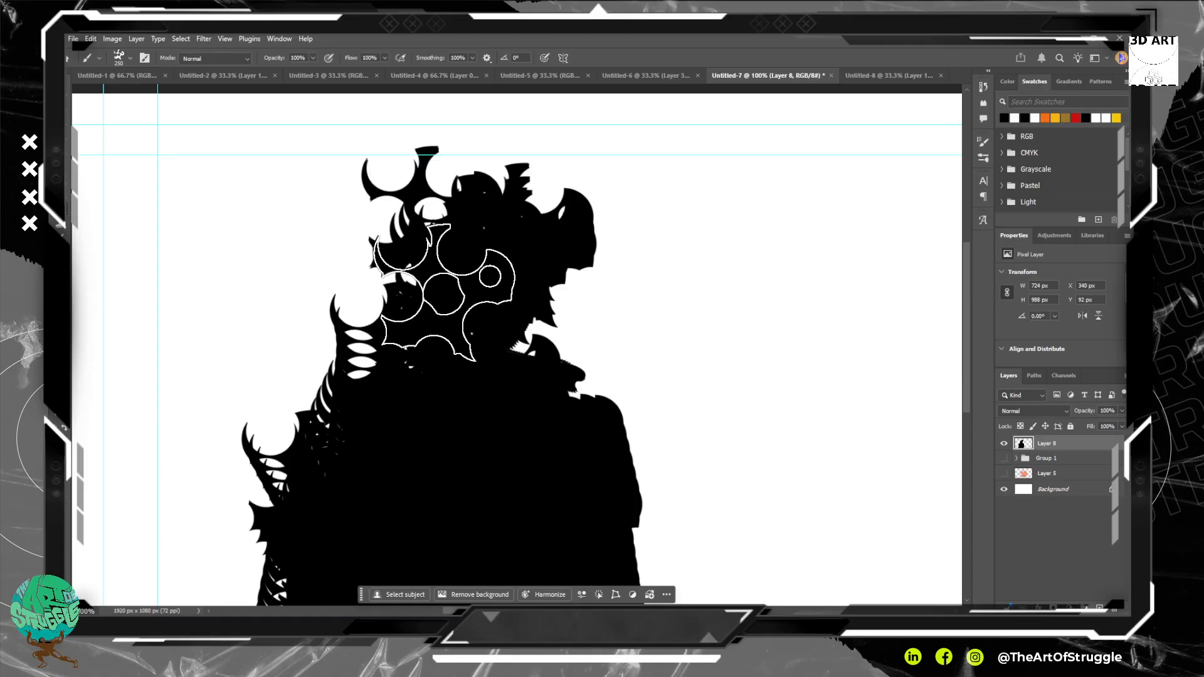
click(539, 235)
click(547, 204)
click(550, 204)
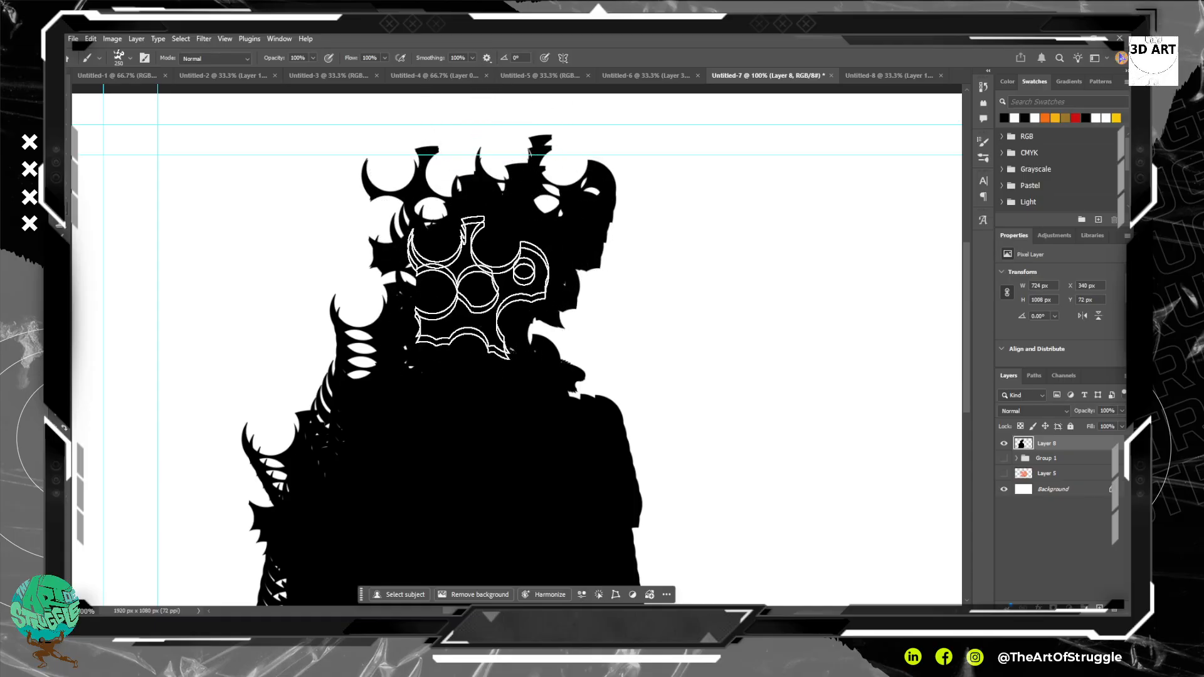
Paint a jagged black ridge from the figure's base rightward along the ground, widening the silhouette to about 1309 px.
scroll(439, 332, down, 3)
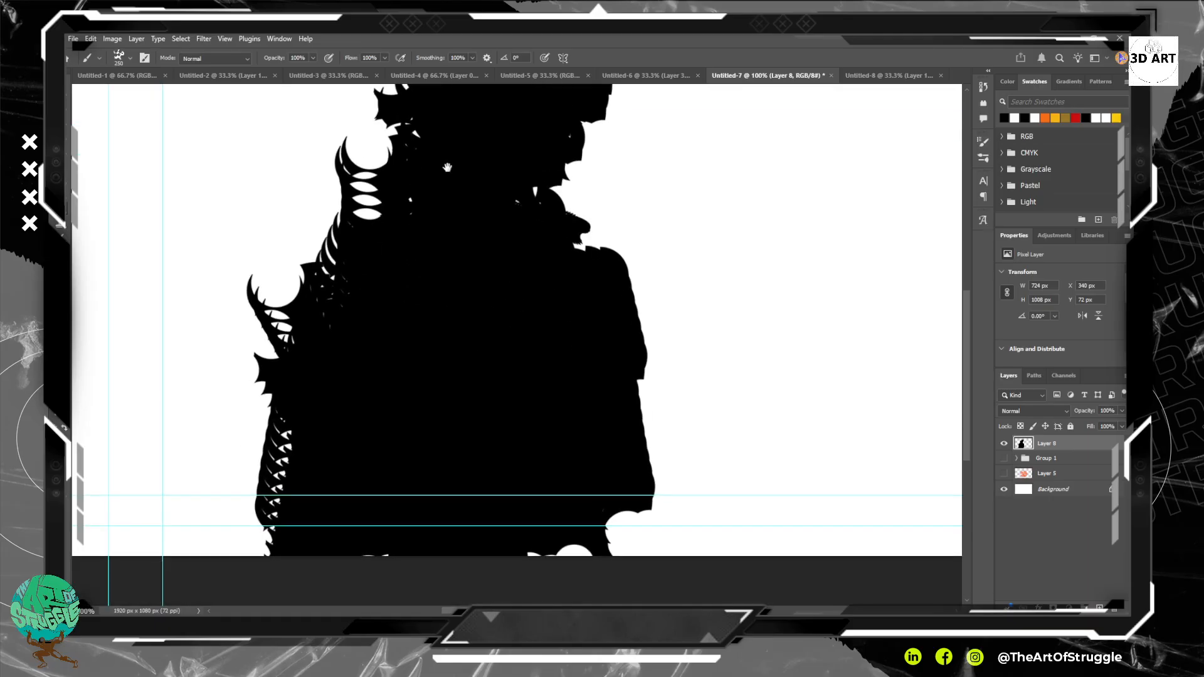
scroll(510, 330, down, 1)
mouse_move(557, 380)
mouse_down()
mouse_move(740, 478)
mouse_move(835, 488)
mouse_up()
mouse_move(612, 436)
mouse_down()
mouse_move(905, 538)
mouse_move(1013, 455)
mouse_up()
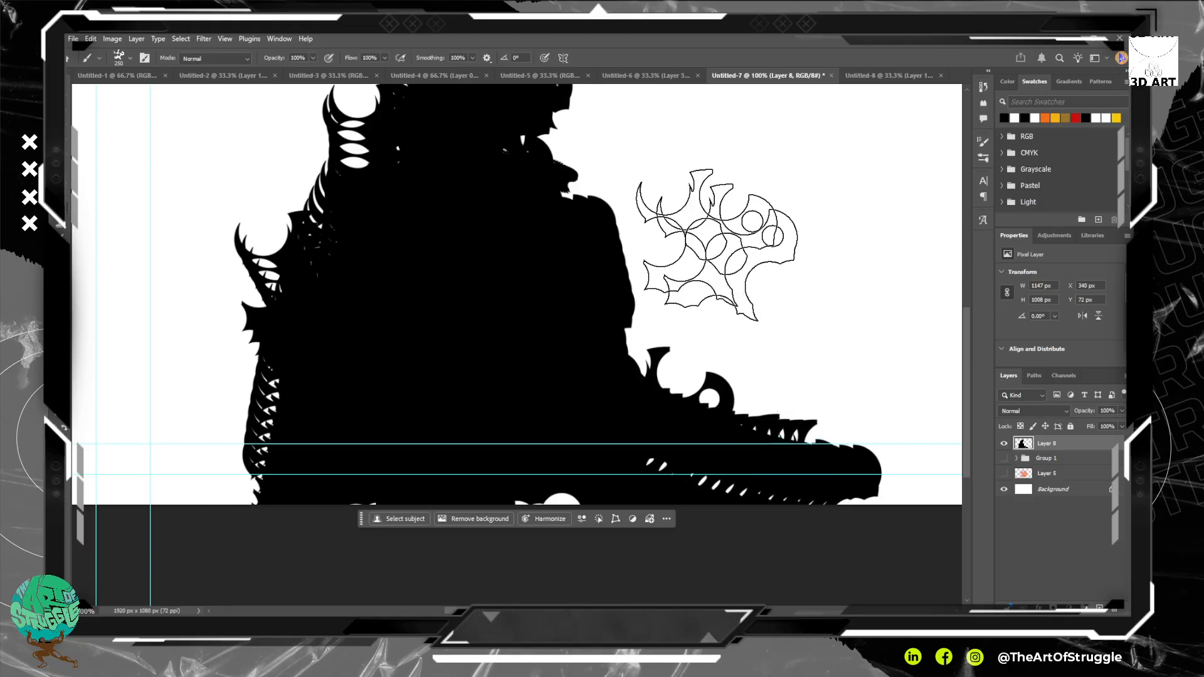
mouse_move(765, 473)
mouse_down()
mouse_move(909, 403)
mouse_move(882, 490)
mouse_up()
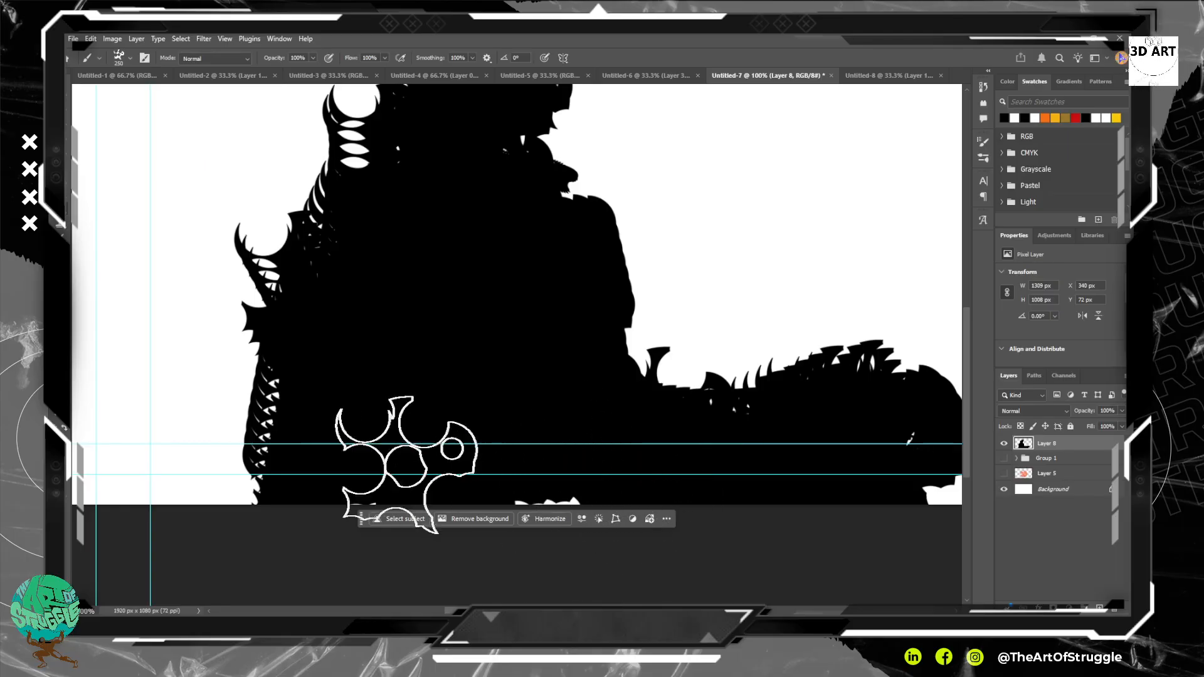
Add spiky curved shapes down the figure's left flank to the ground and along its right shoulder and side, widening the silhouette to about 1456 px.
mouse_move(435, 283)
mouse_down()
mouse_move(519, 337)
mouse_move(500, 331)
mouse_move(511, 412)
mouse_move(497, 382)
mouse_up()
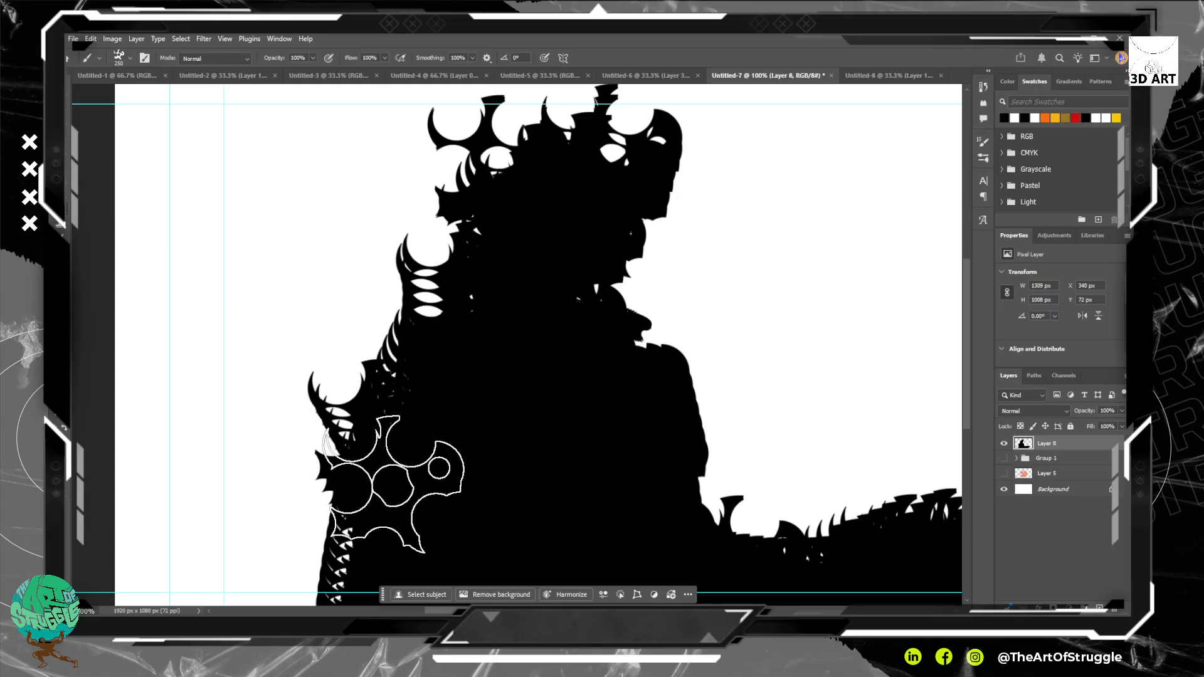
mouse_move(457, 508)
mouse_down()
mouse_move(377, 559)
mouse_move(314, 490)
mouse_move(293, 568)
mouse_move(312, 475)
mouse_up()
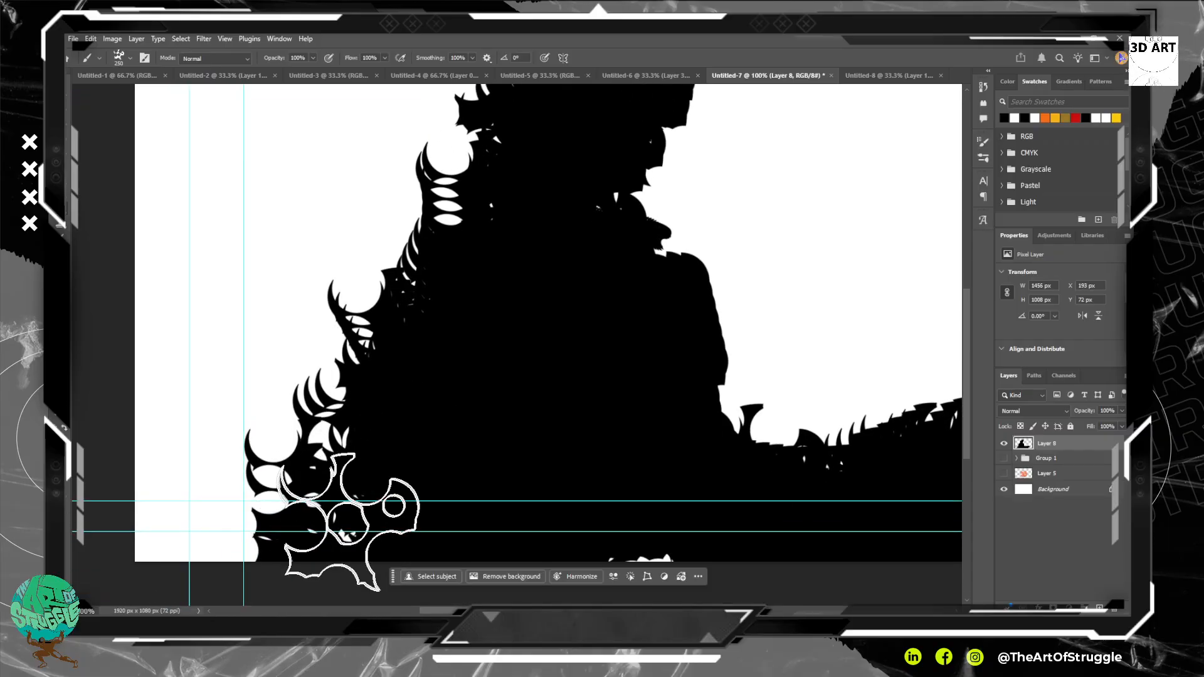
drag(473, 439, 402, 563)
mouse_move(677, 332)
mouse_down()
mouse_move(619, 380)
mouse_move(613, 402)
mouse_move(615, 370)
mouse_move(621, 433)
mouse_move(671, 521)
mouse_up()
drag(350, 408, 357, 498)
mouse_move(460, 326)
mouse_down()
mouse_move(422, 342)
mouse_move(438, 370)
mouse_move(417, 321)
mouse_up()
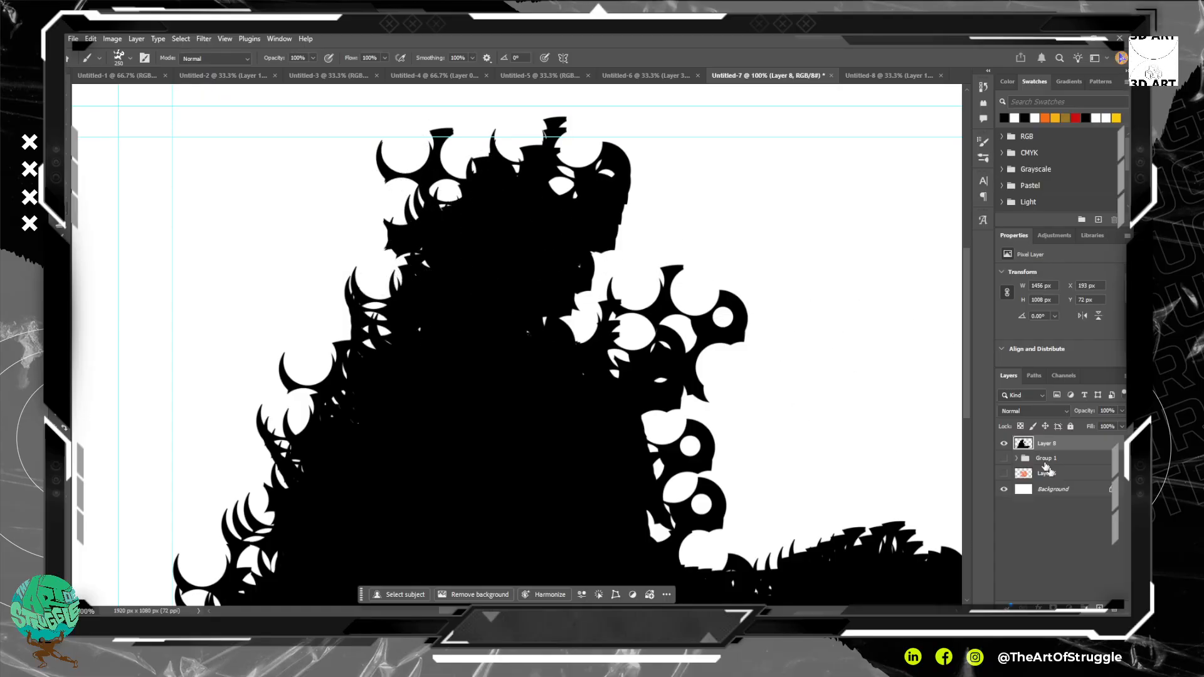
Add a layer mask to Layer 8 and reduce the brush size to 50 px.
click(1054, 607)
key(bracketleft)
key(bracketleft)
key(bracketleft)
key(bracketleft)
key(bracketleft)
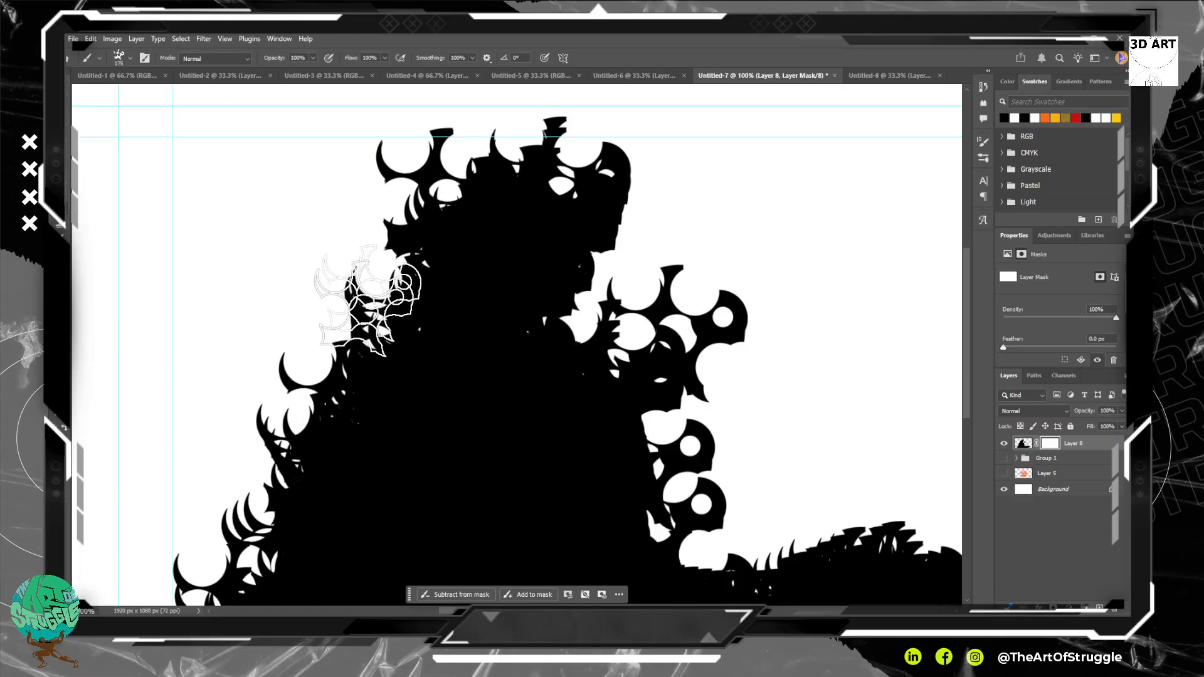
key(bracketleft)
key(bracketleft)
key(bracketleft)
key(bracketleft)
key(bracketleft)
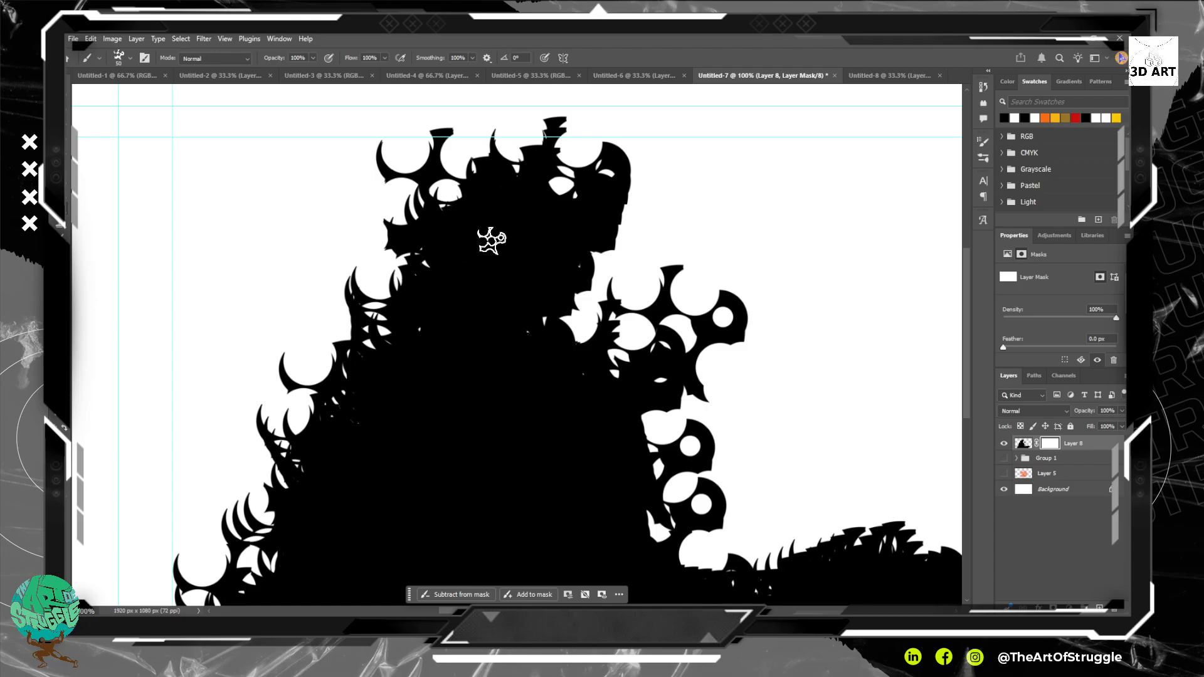
Try two small openings and a diagonal cut below the figure's head on the layer mask, and undo them.
click(447, 324)
click(511, 326)
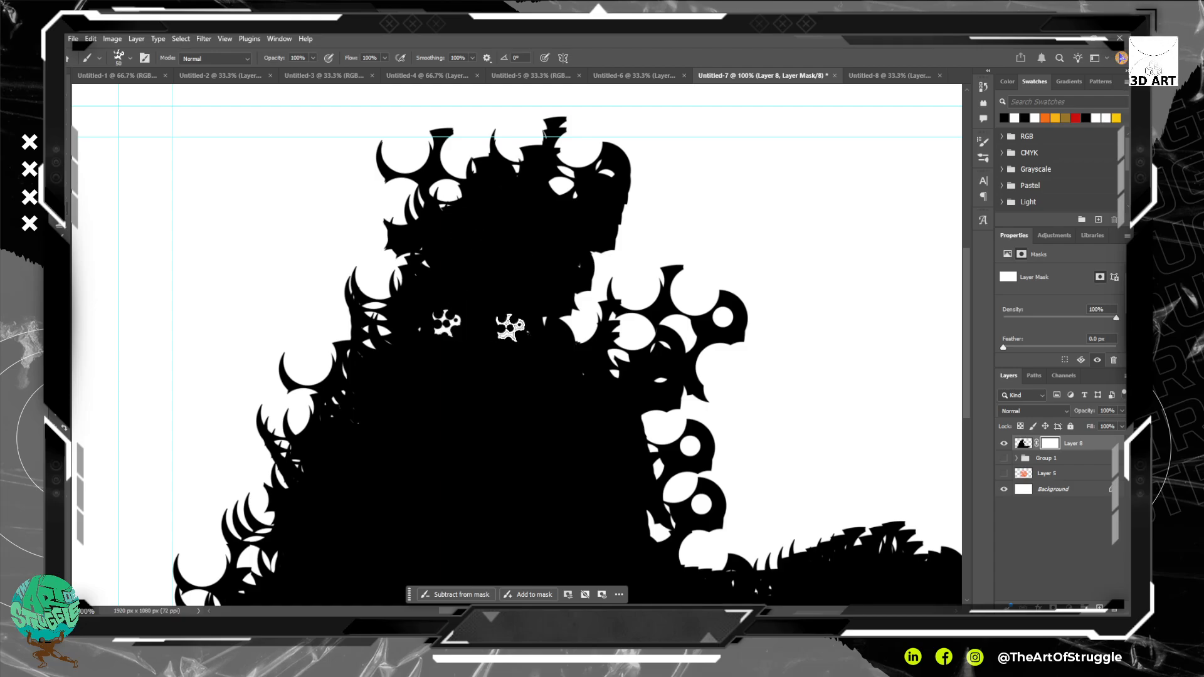
key(ctrl+z)
key(ctrl+z)
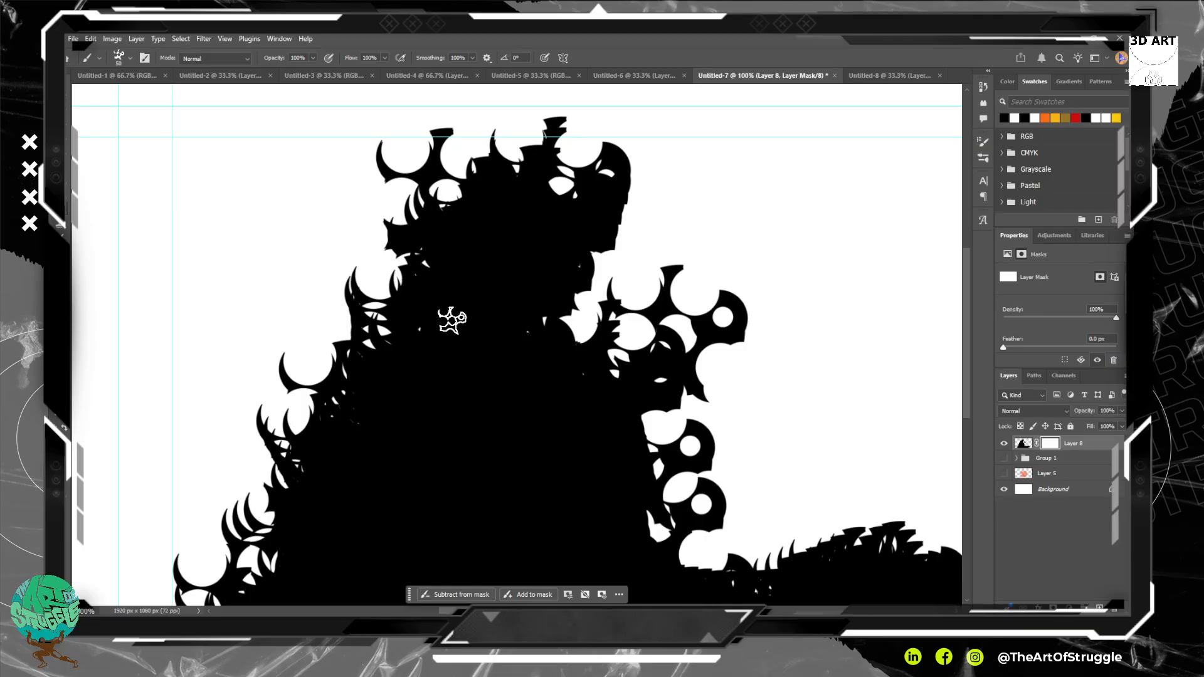
mouse_move(438, 295)
mouse_down()
mouse_move(430, 309)
mouse_move(447, 317)
mouse_up()
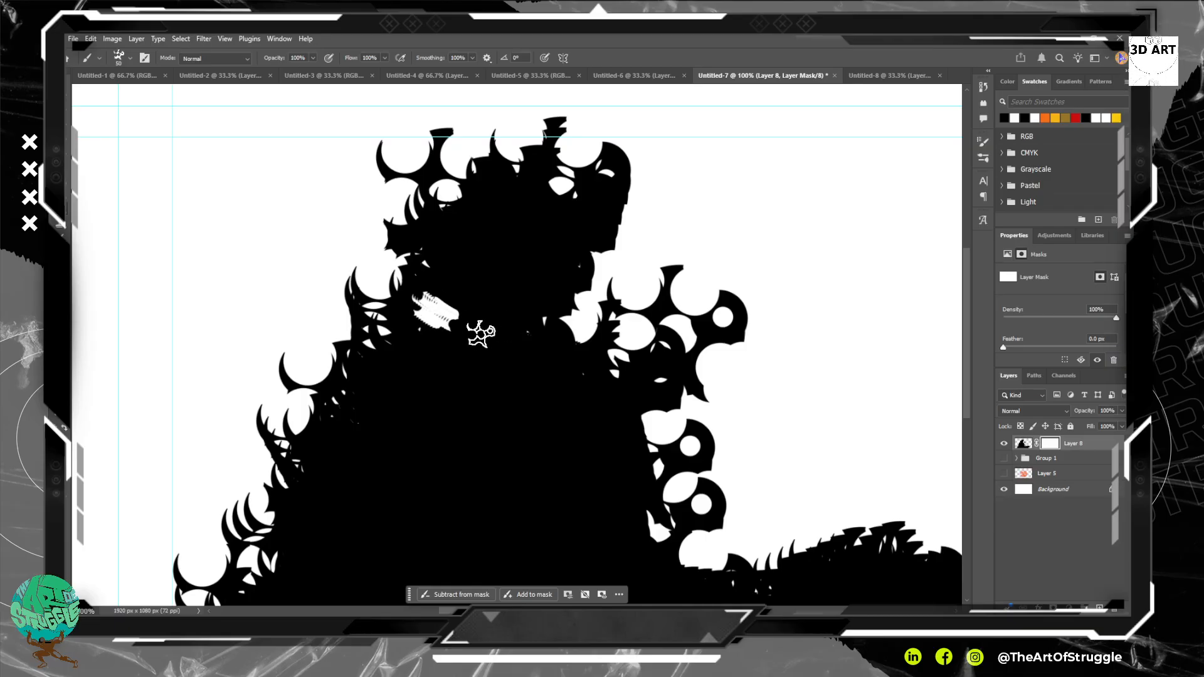
key(ctrl+z)
Cut a small mark at the figure's neck and a short slit in its head on the mask with a 25 px brush, undoing the surplus strokes.
key(bracketleft)
key(bracketleft)
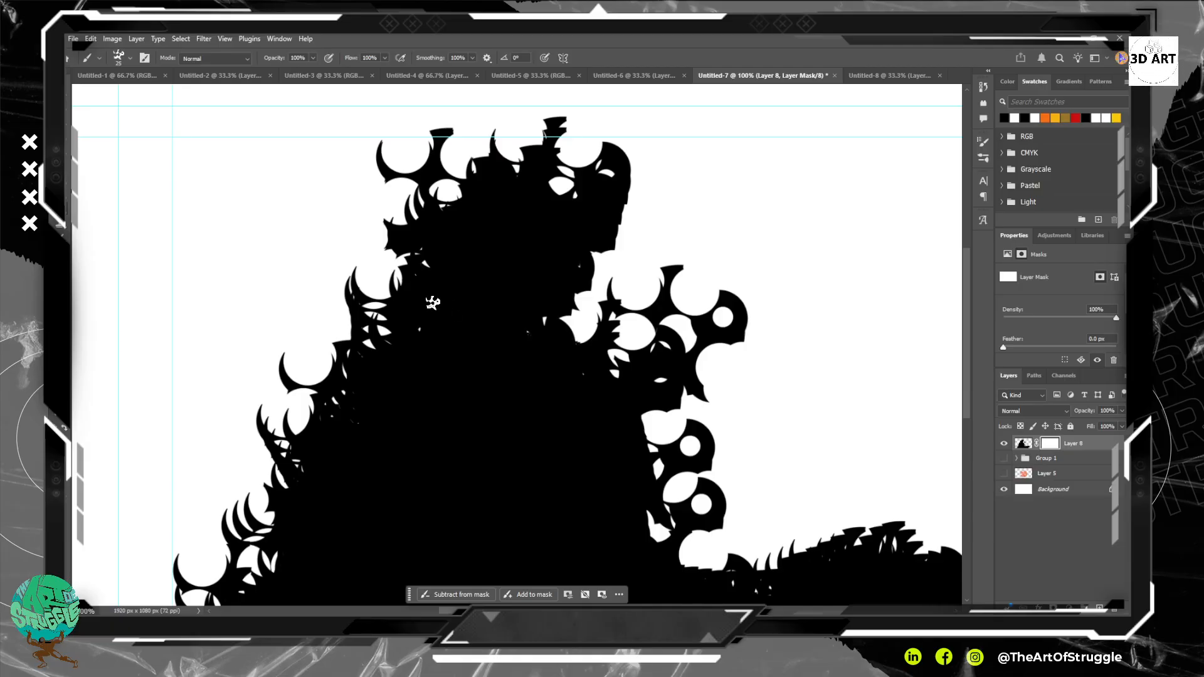
key(ctrl+z)
drag(450, 319, 489, 320)
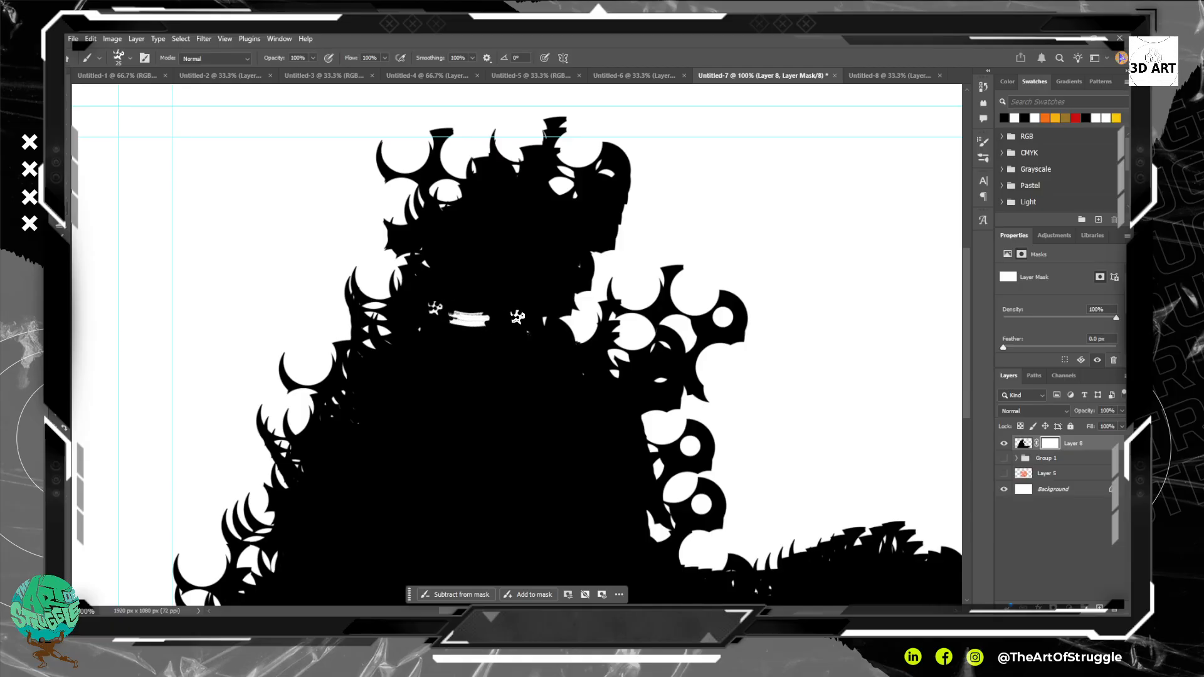
key(ctrl+z)
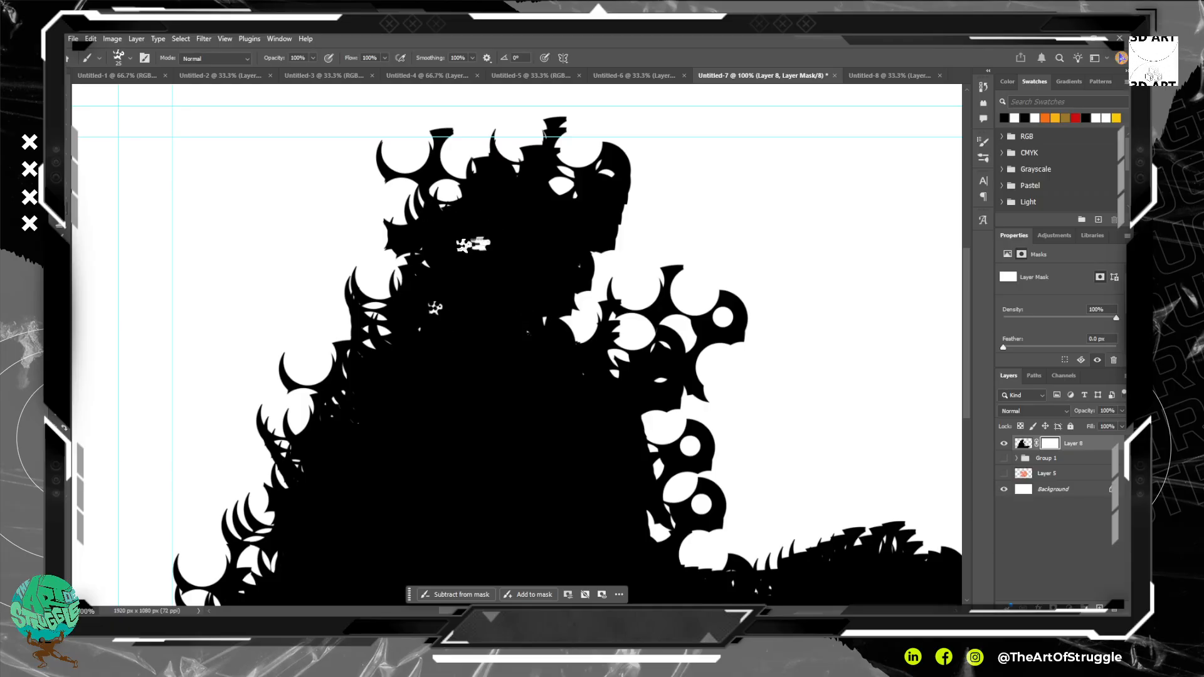
drag(537, 246, 515, 249)
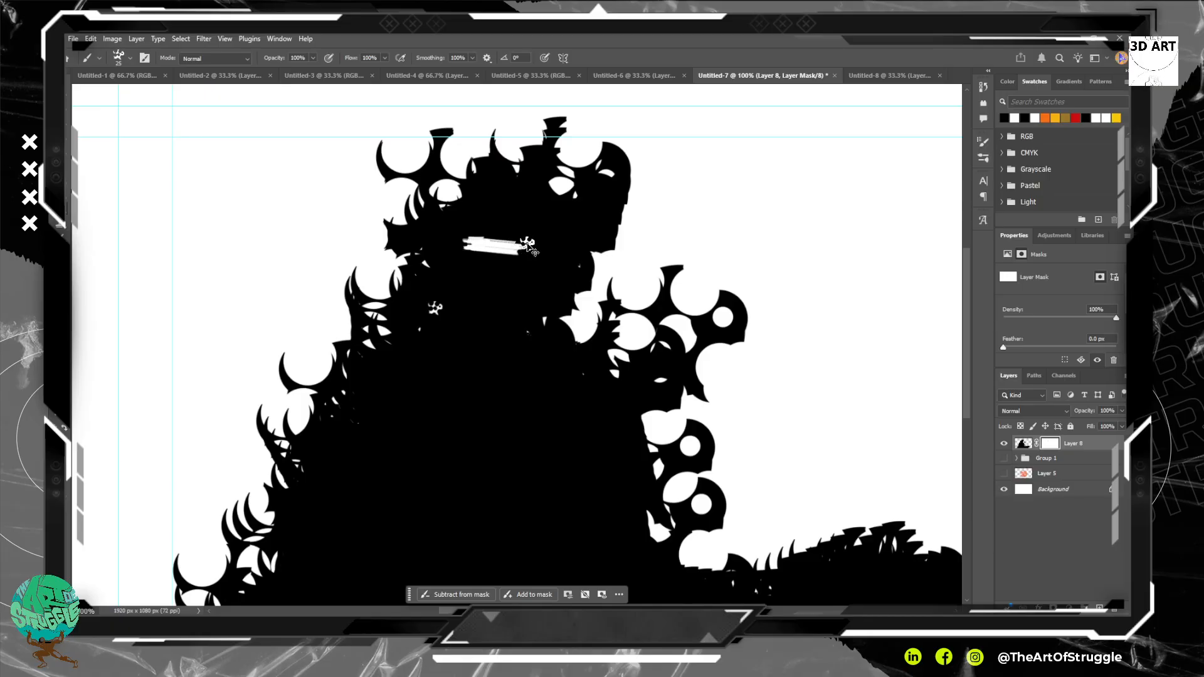
key(ctrl+z)
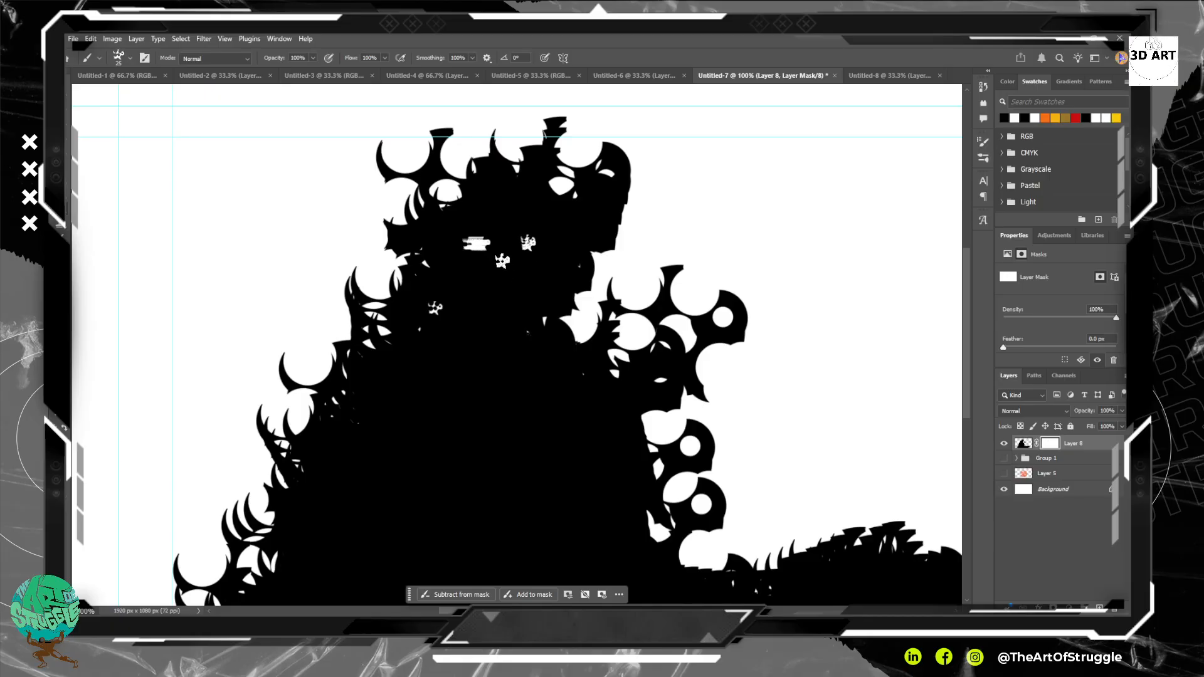
key(ctrl+z)
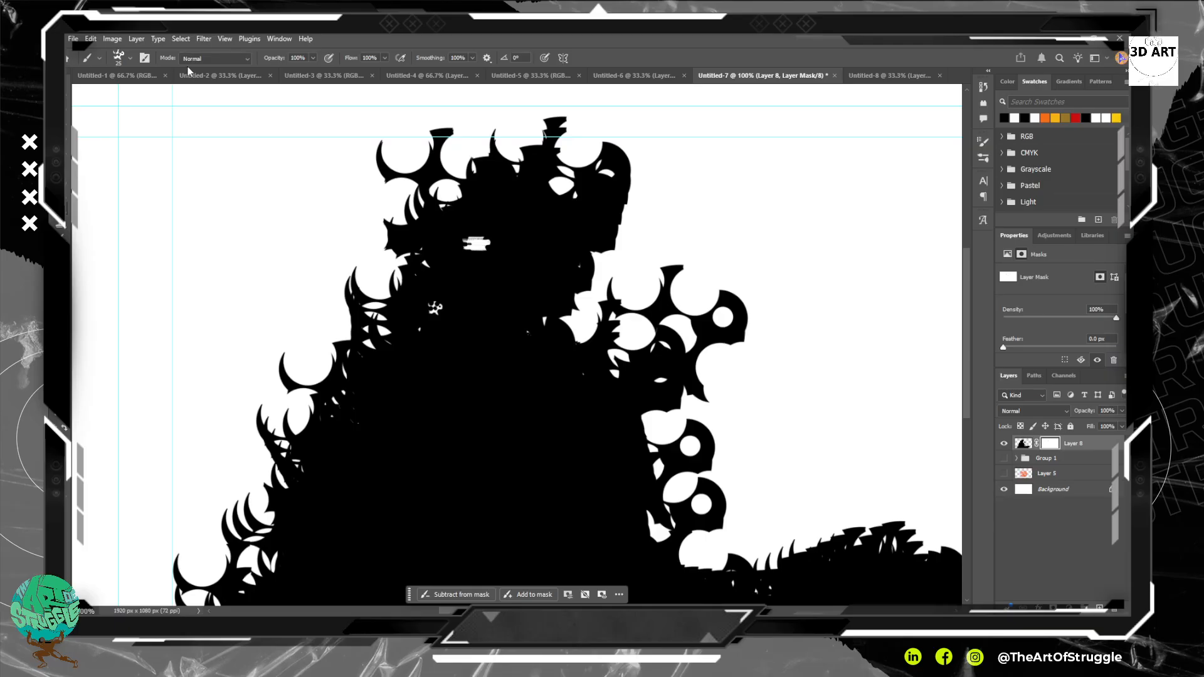
Select the Splatter_1 brush at 1100 px and splatter the middle of the figure's body on Layer 8's mask.
click(131, 58)
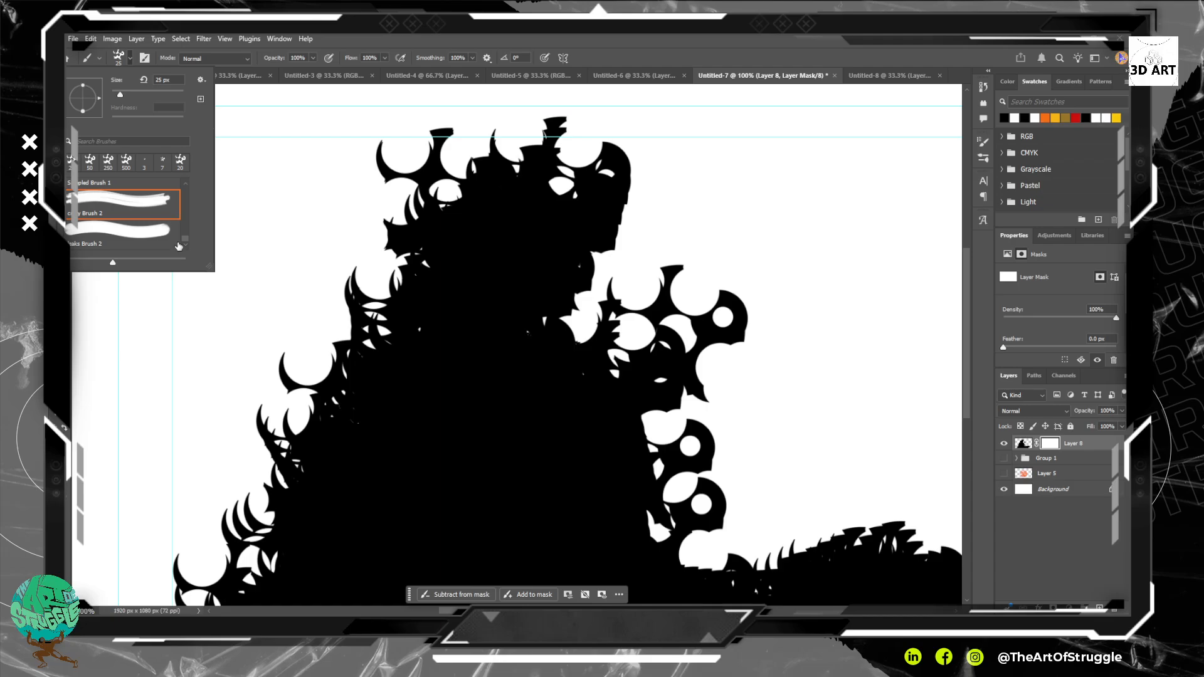
click(151, 233)
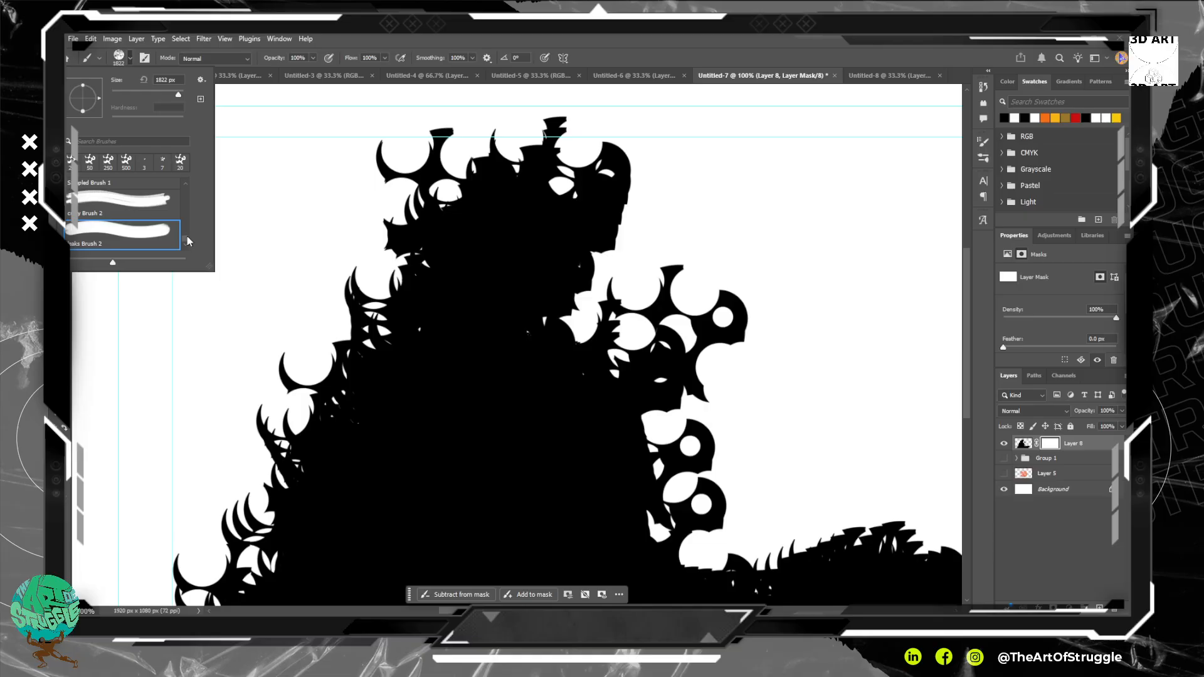
scroll(185, 225, up, 4)
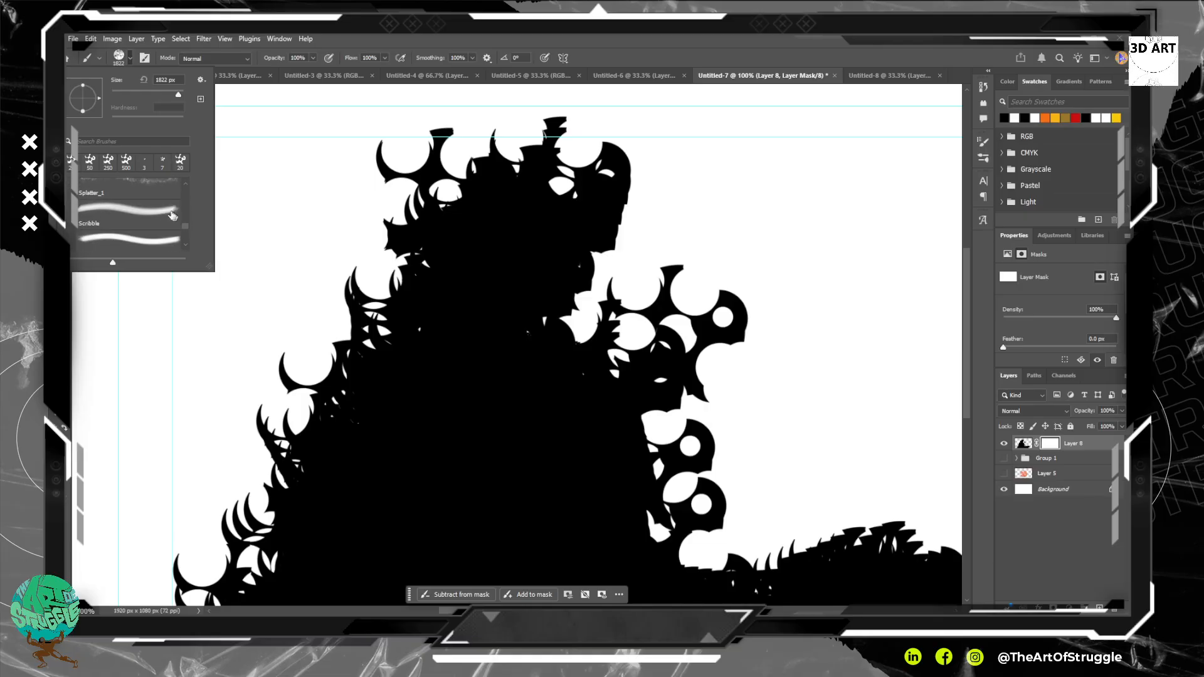
click(153, 186)
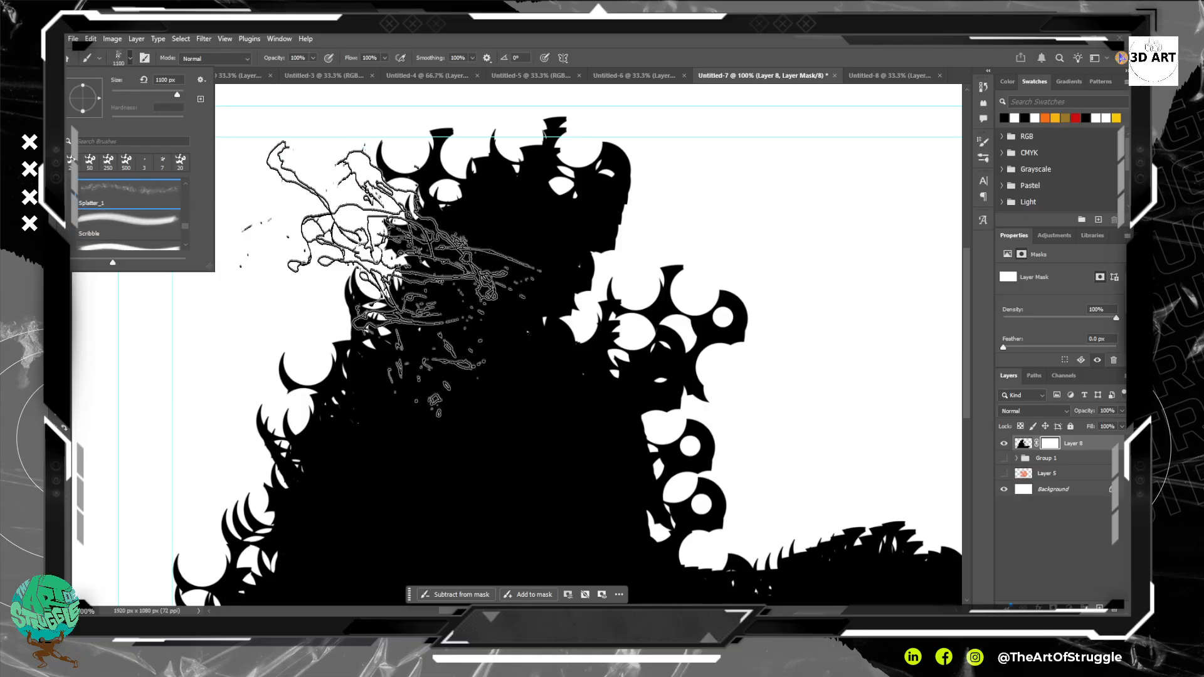
click(477, 295)
click(457, 415)
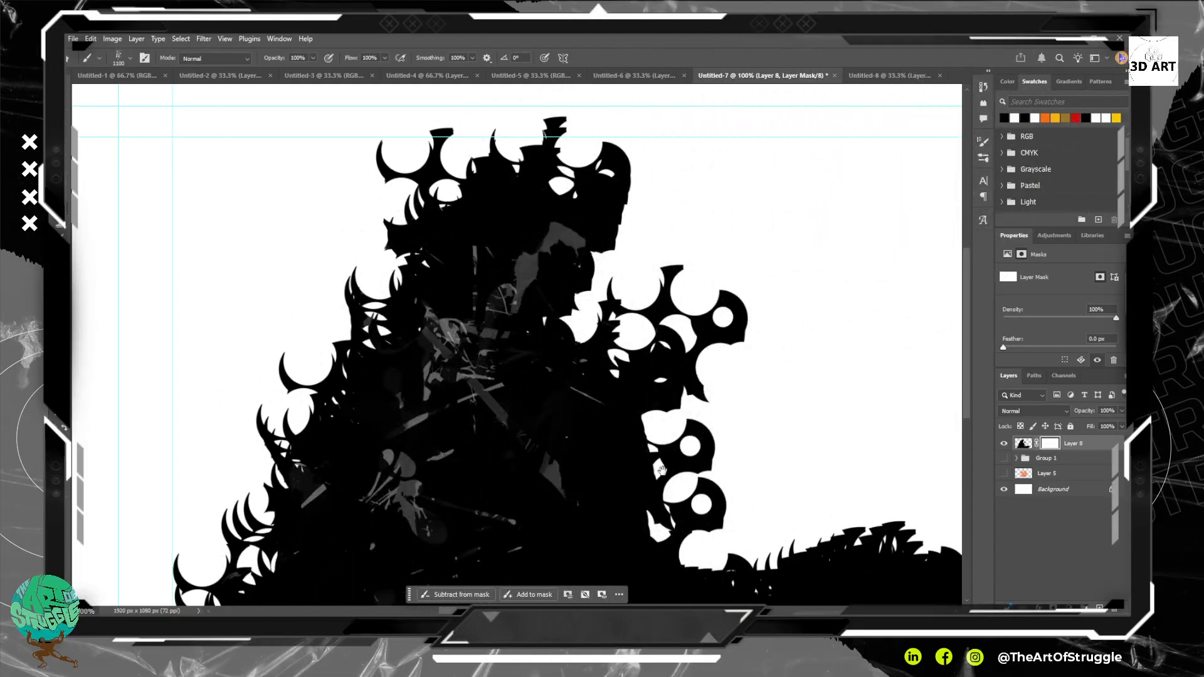
Add more Splatter_1 marks on Layer 8's mask over the figure's chest, lower body, head and the low mound beside it.
drag(456, 416, 377, 280)
click(501, 389)
click(361, 285)
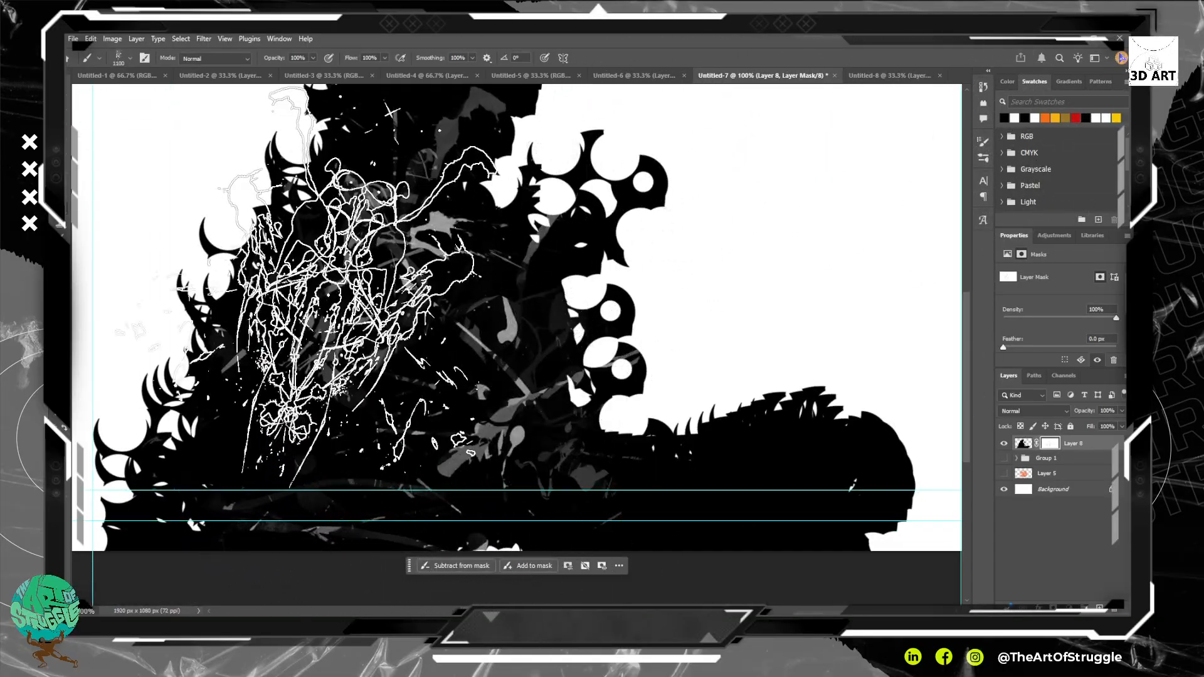
drag(389, 188, 404, 266)
click(427, 197)
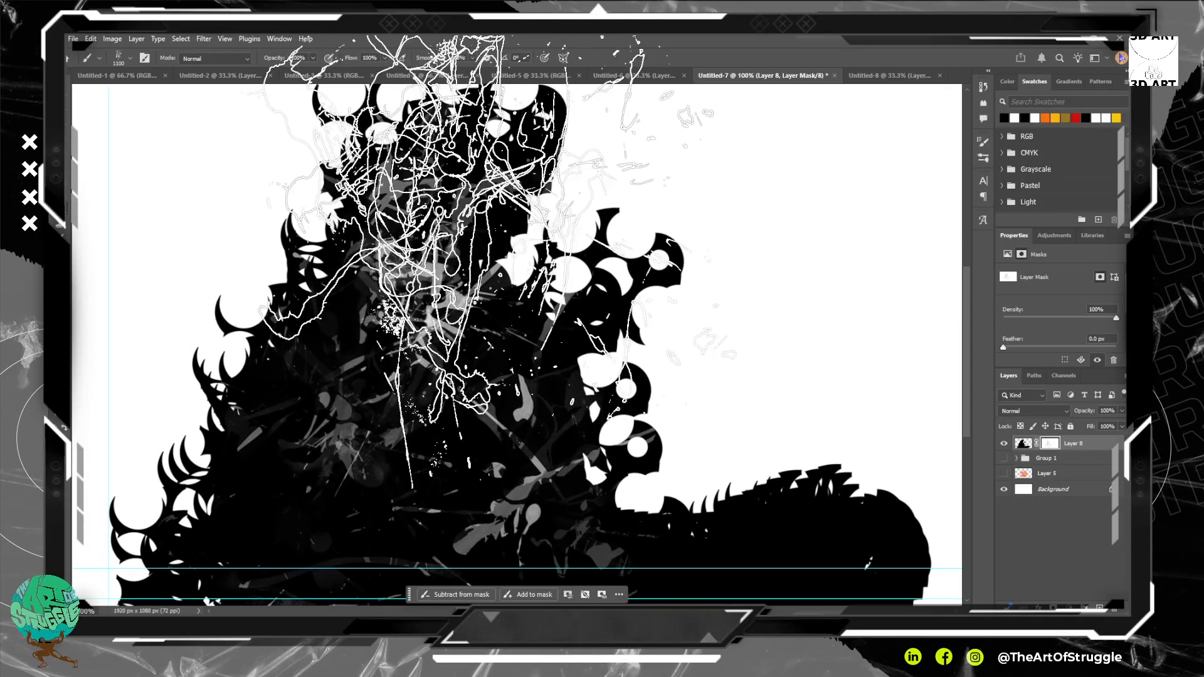
click(762, 502)
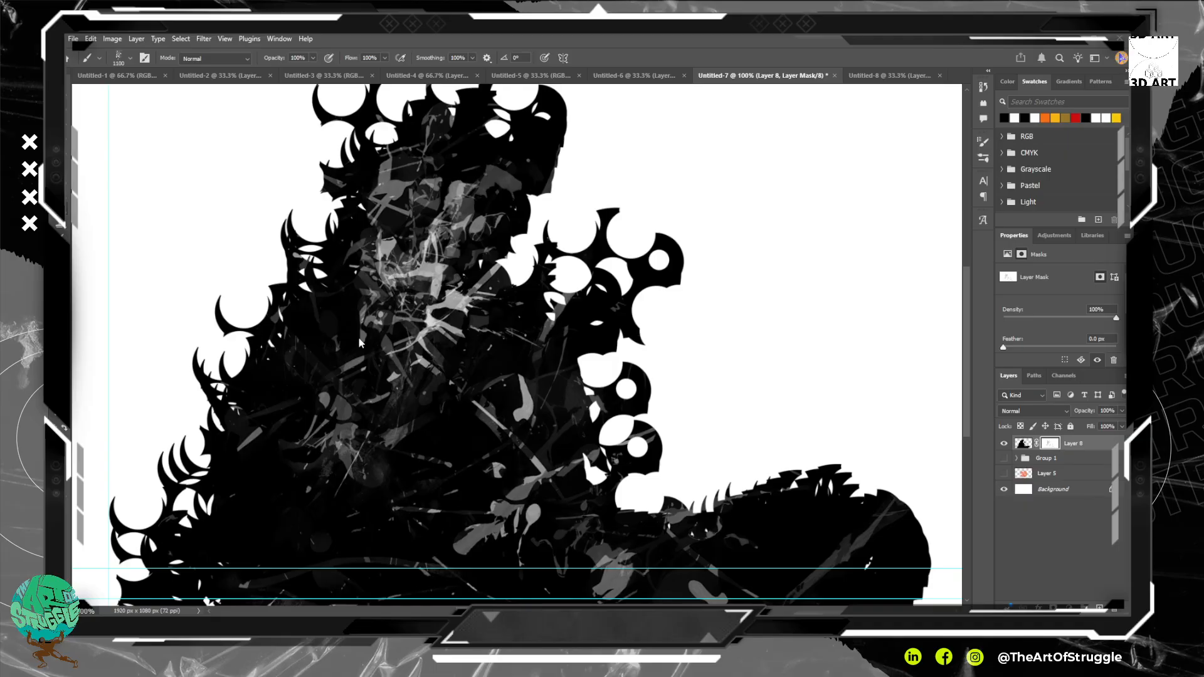
Paste the screaming man's portrait as a new layer, scale it to 426 px wide and place it over the figure's upper part.
key(ctrl+v)
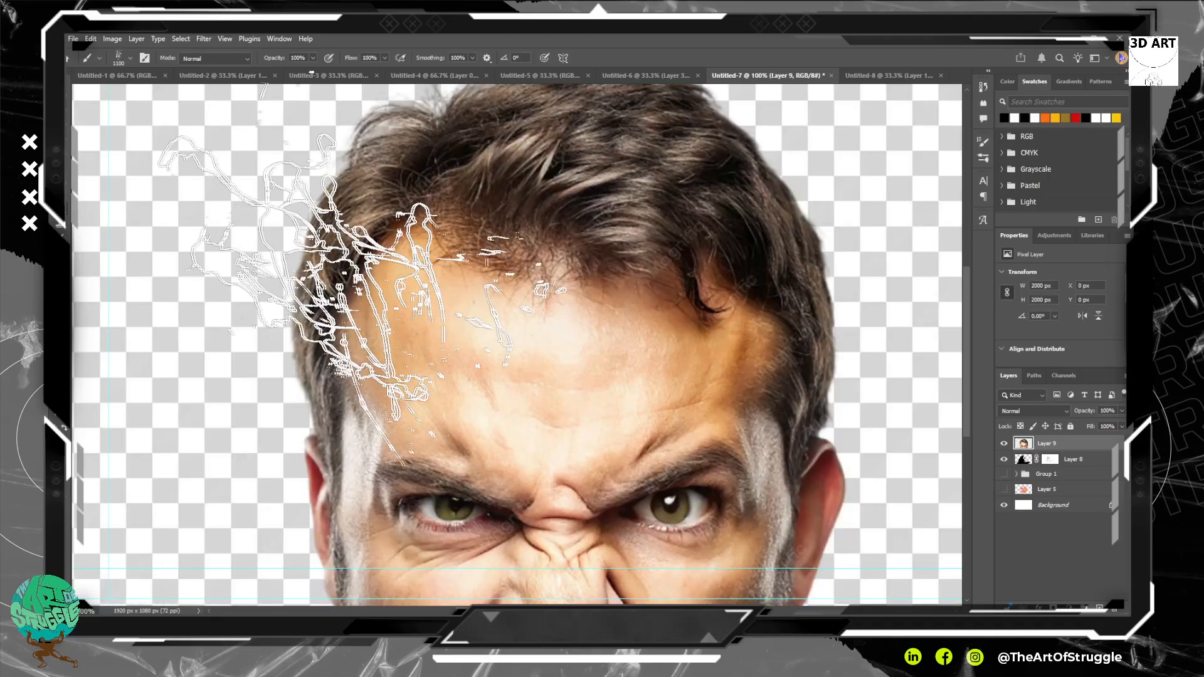
scroll(629, 347, down, 5)
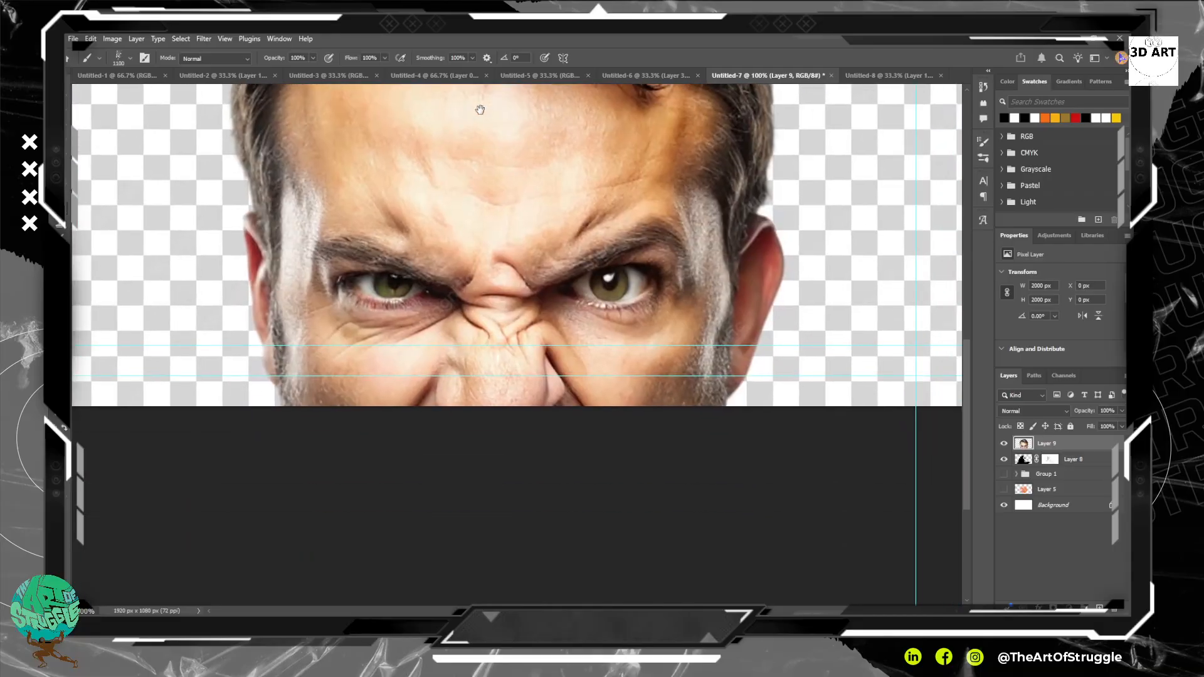
key(ctrl+t)
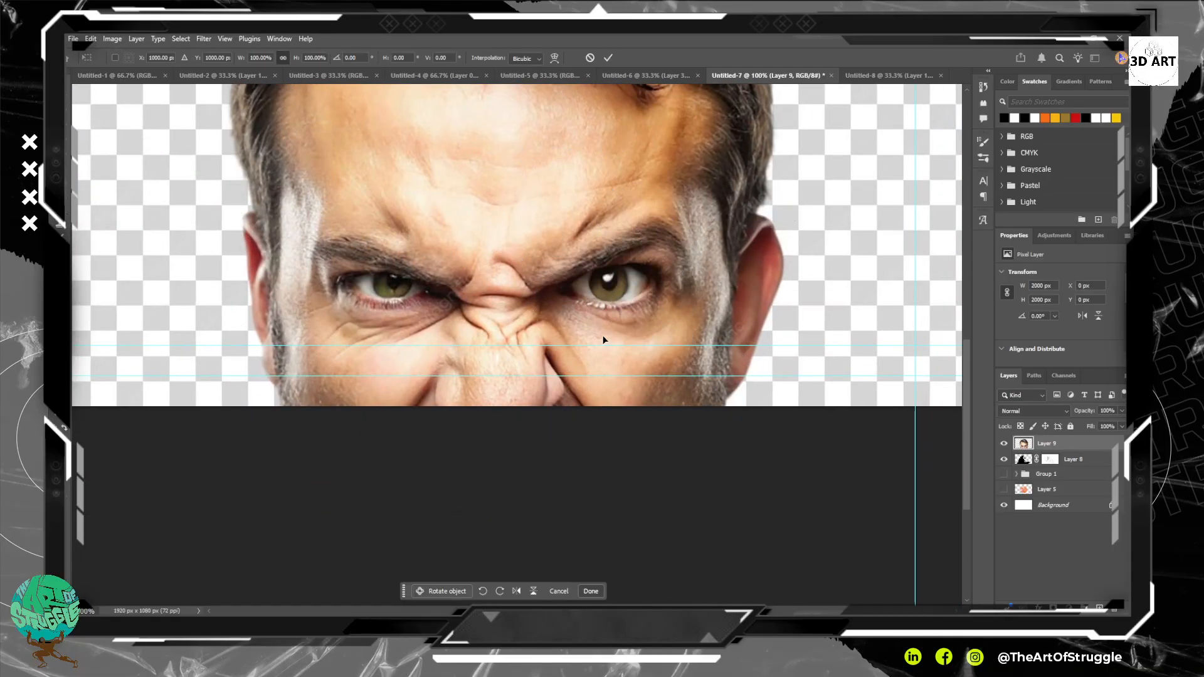
key(ctrl+0)
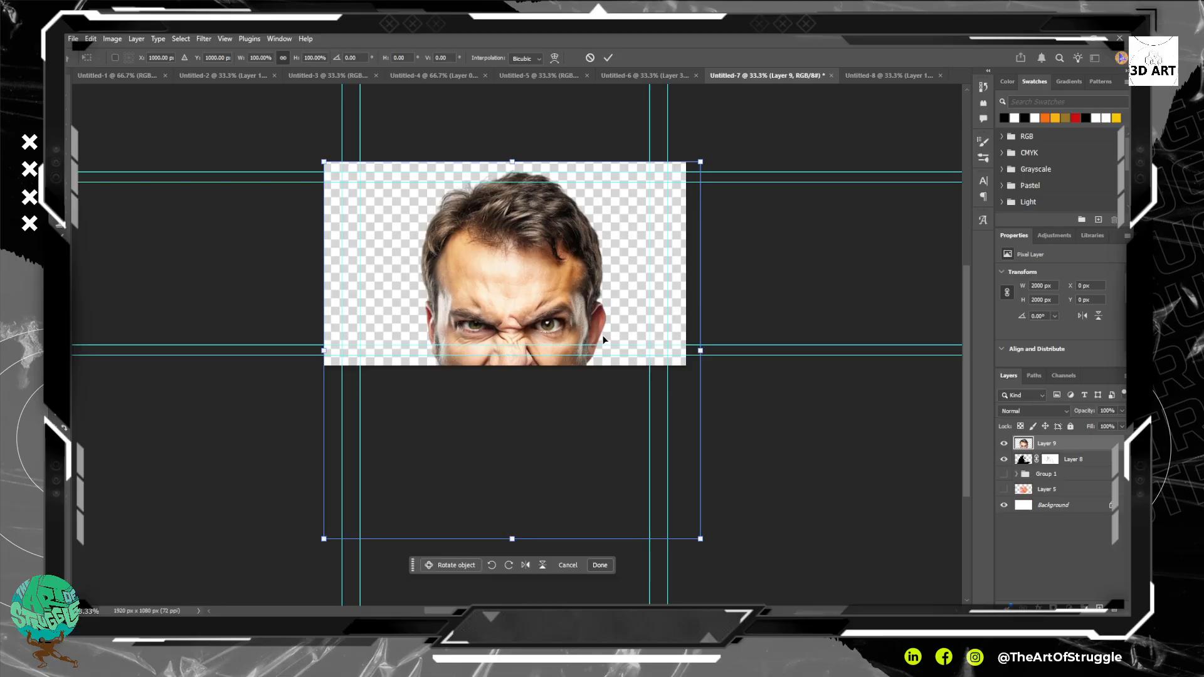
drag(700, 540, 551, 403)
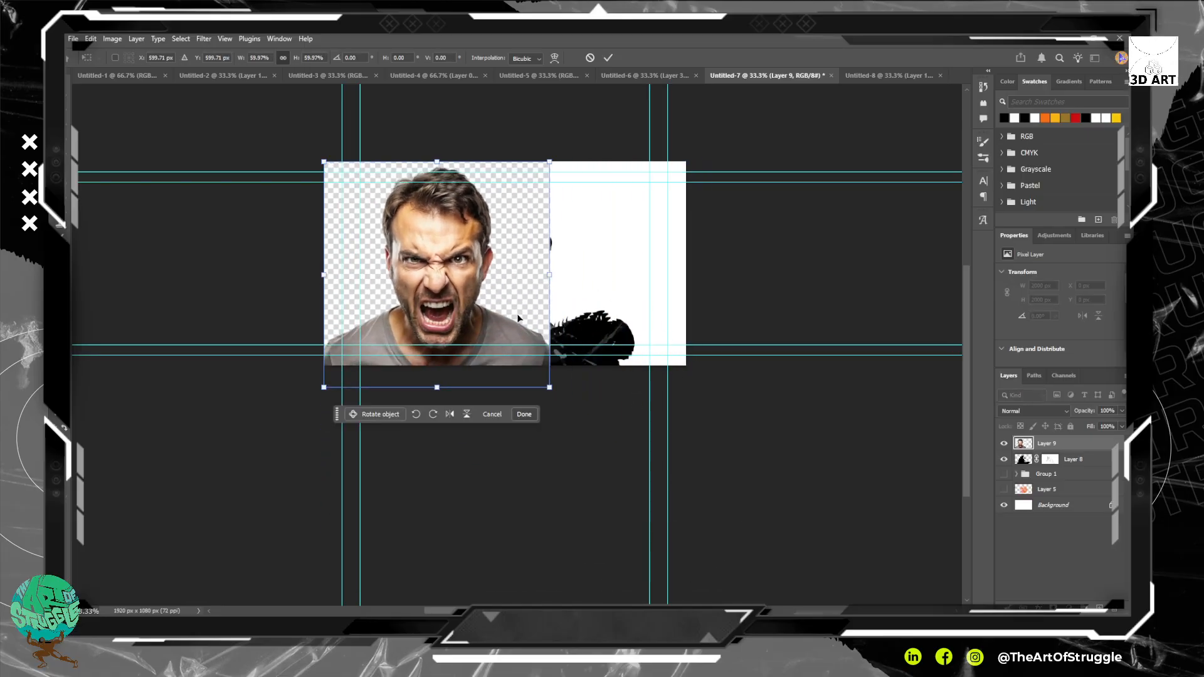
drag(515, 316, 570, 283)
drag(603, 355, 458, 202)
drag(444, 205, 497, 261)
key(Return)
key(b)
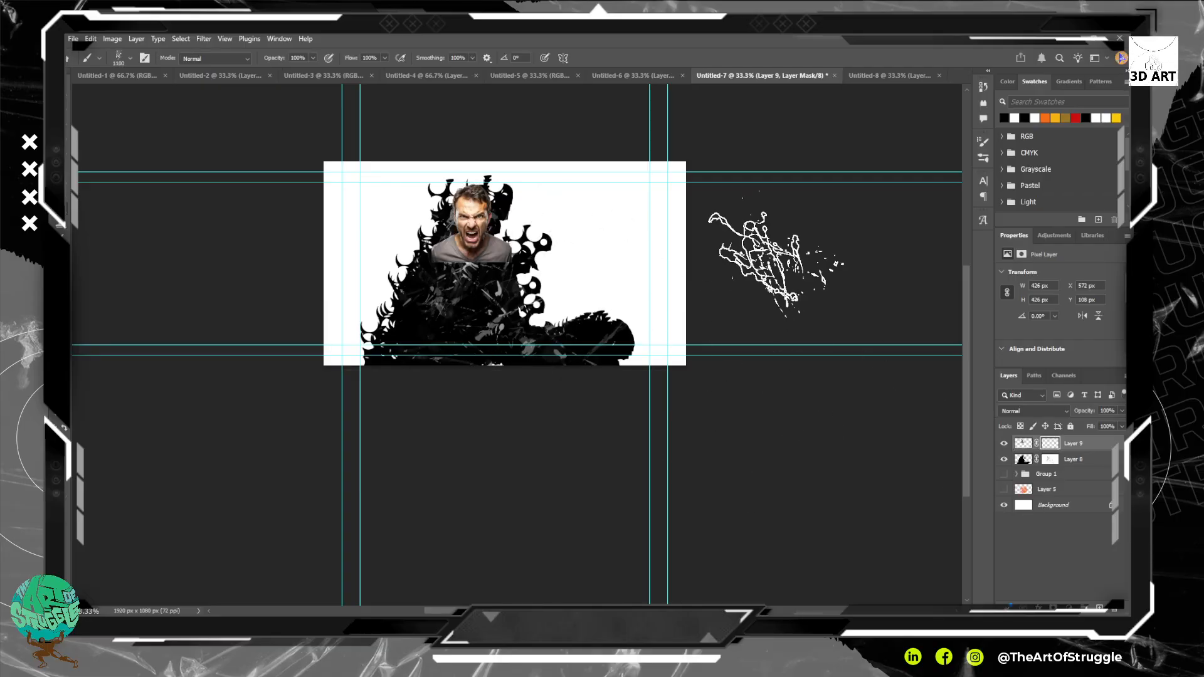
Move the portrait slightly down so the face sits within the figure's head, at X 570 px and Y 165 px.
key(ctrl+plus)
key(ctrl+plus)
key(ctrl+plus)
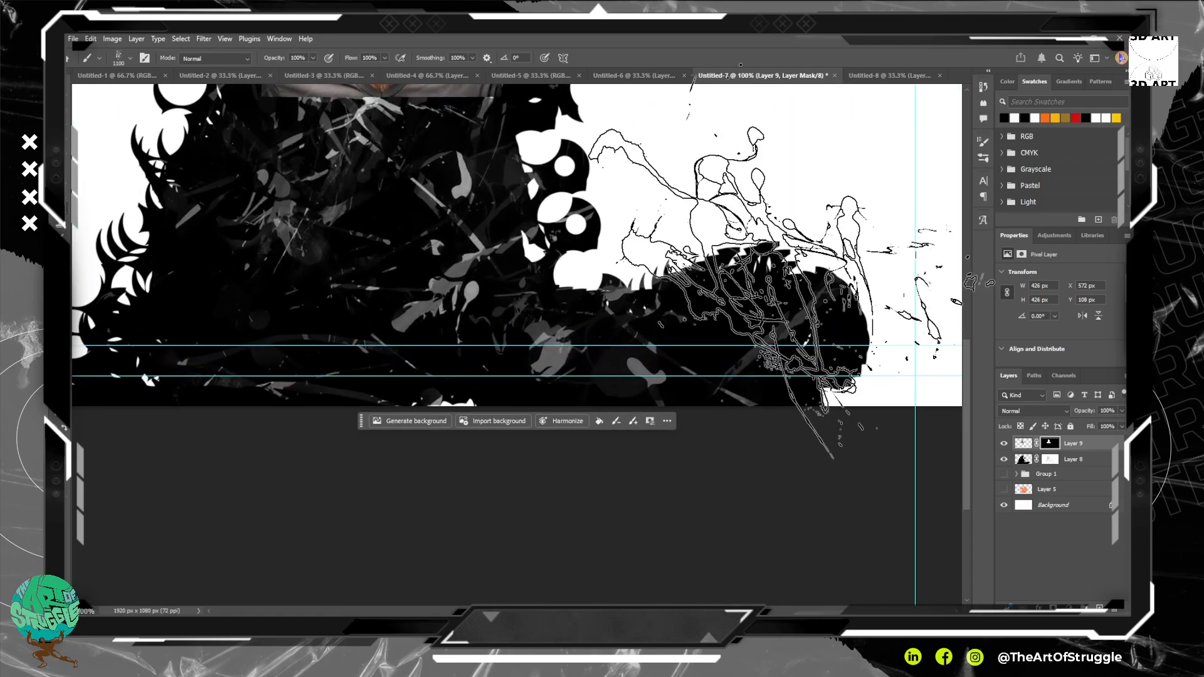
mouse_move(473, 316)
mouse_down()
mouse_move(542, 378)
mouse_move(539, 326)
mouse_move(532, 337)
mouse_up()
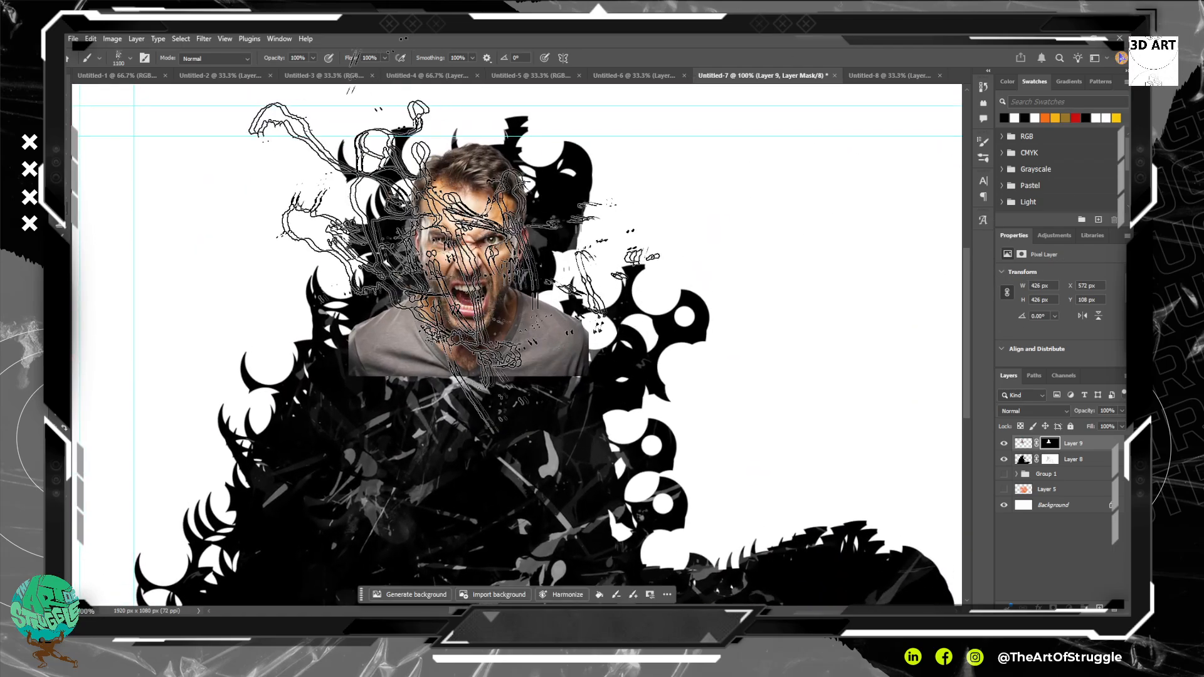
key(v)
drag(472, 260, 471, 290)
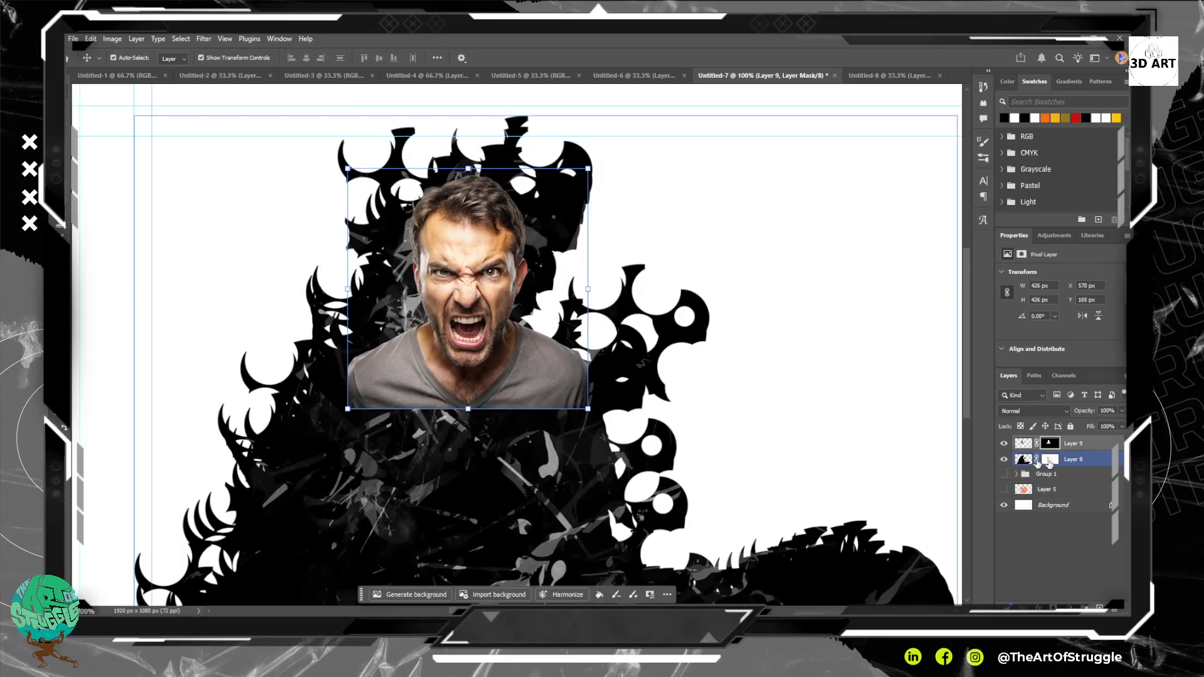
Convert Layer 9 to a smart object and give it a white layer mask.
right_click(1087, 443)
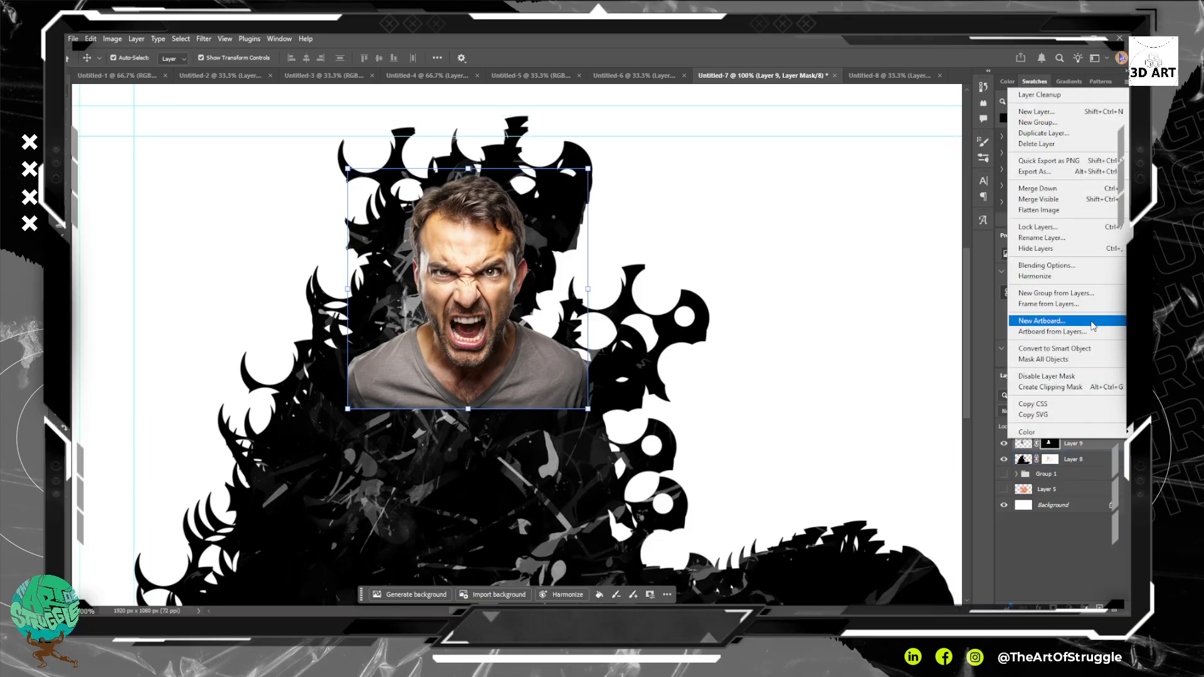
click(1091, 349)
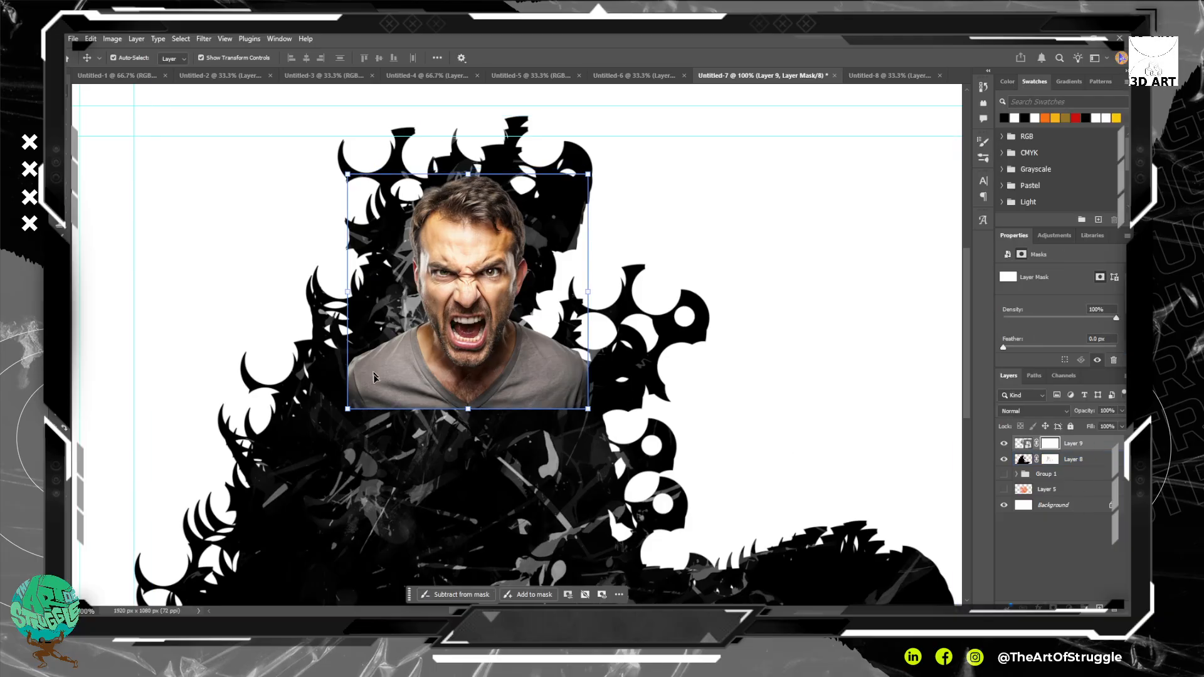
click(1052, 606)
click(1024, 443)
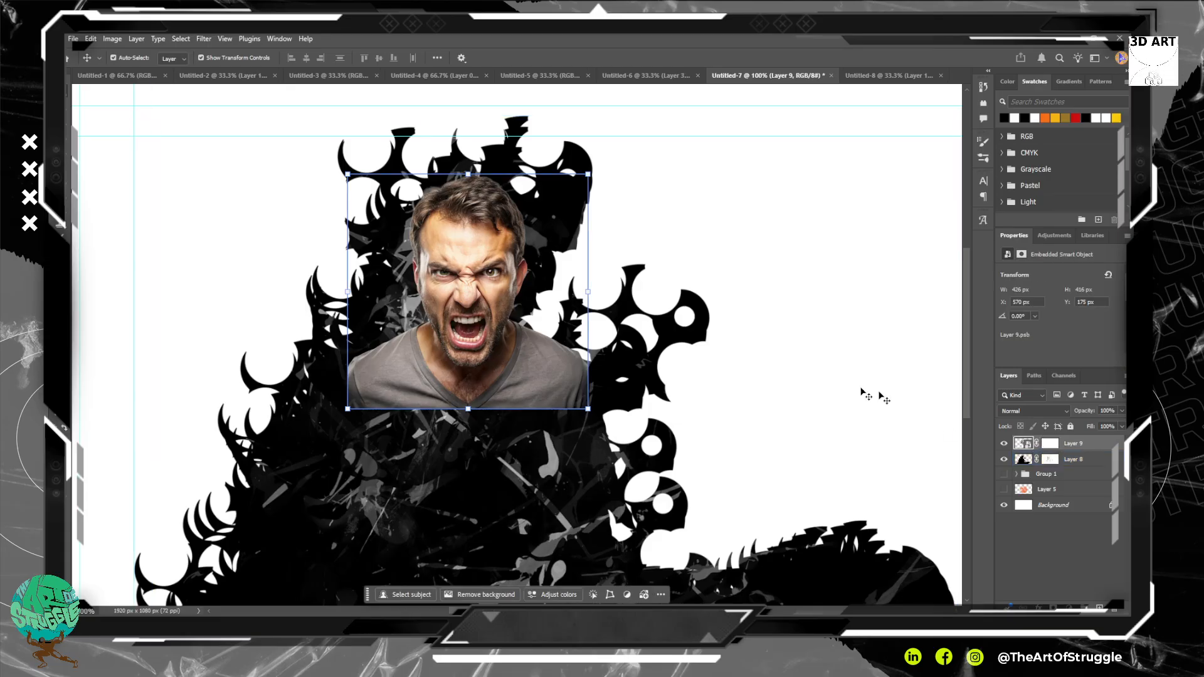
Activate Layer 9's mask, reduce the splatter brush to 500 px and browse the brush presets.
key(b)
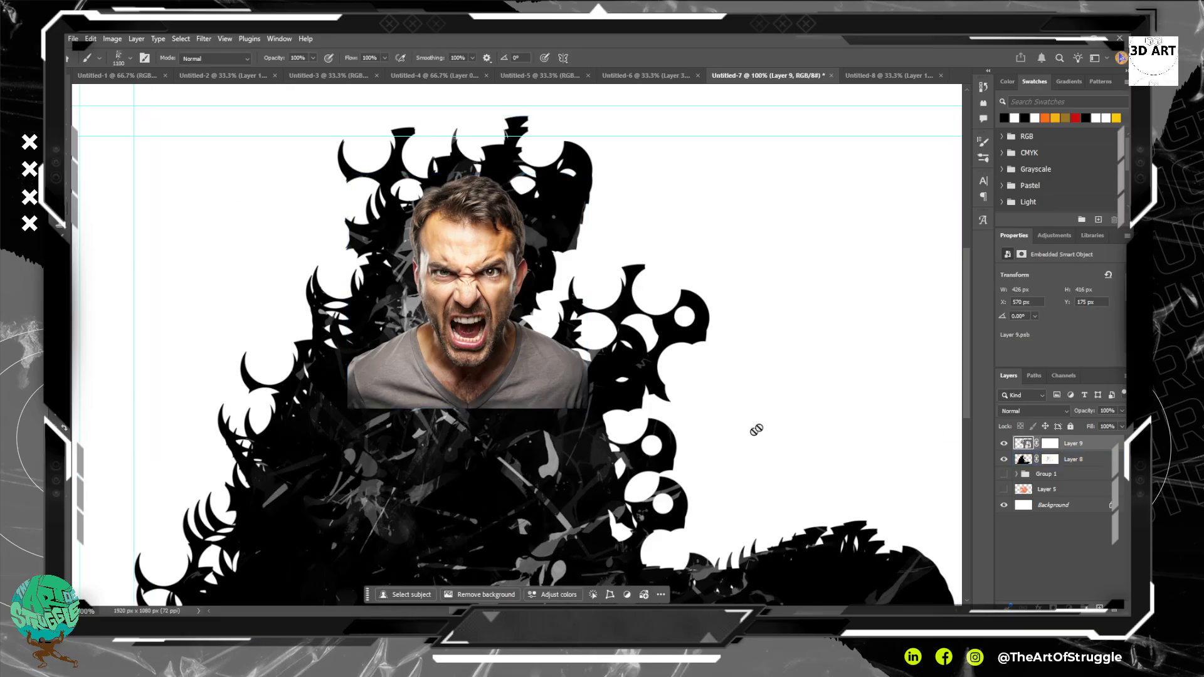
click(1051, 444)
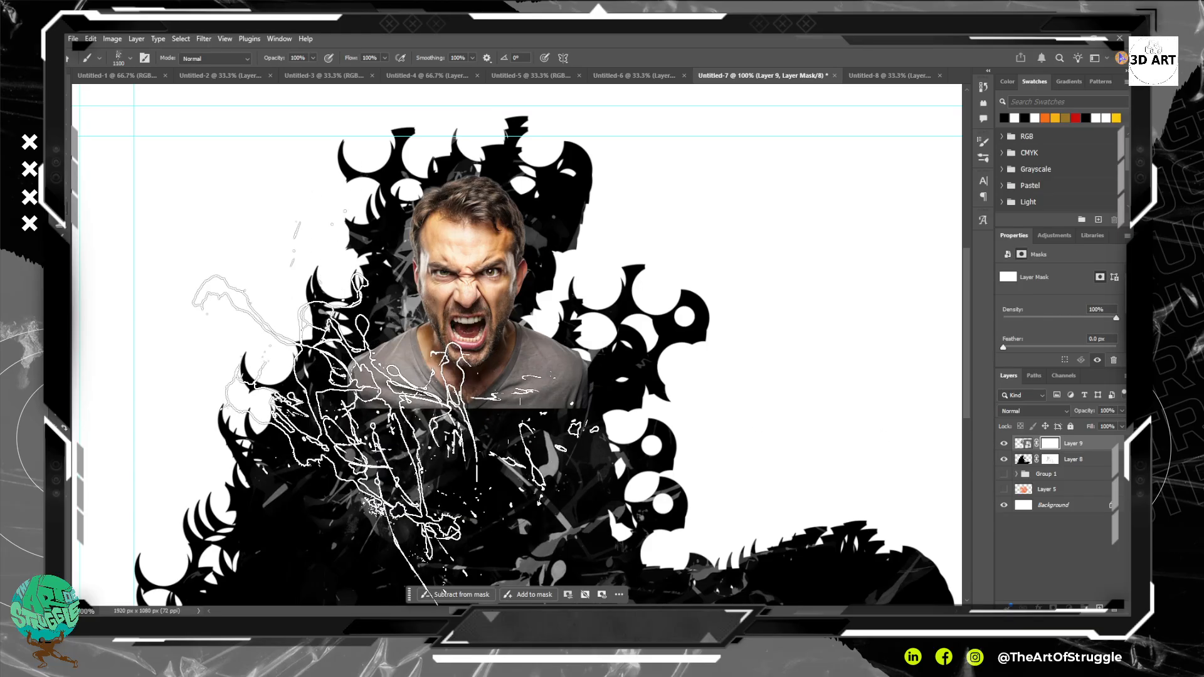
key(bracketleft)
key(bracketleft)
key(bracketleft)
key(bracketleft)
key(bracketleft)
key(bracketleft)
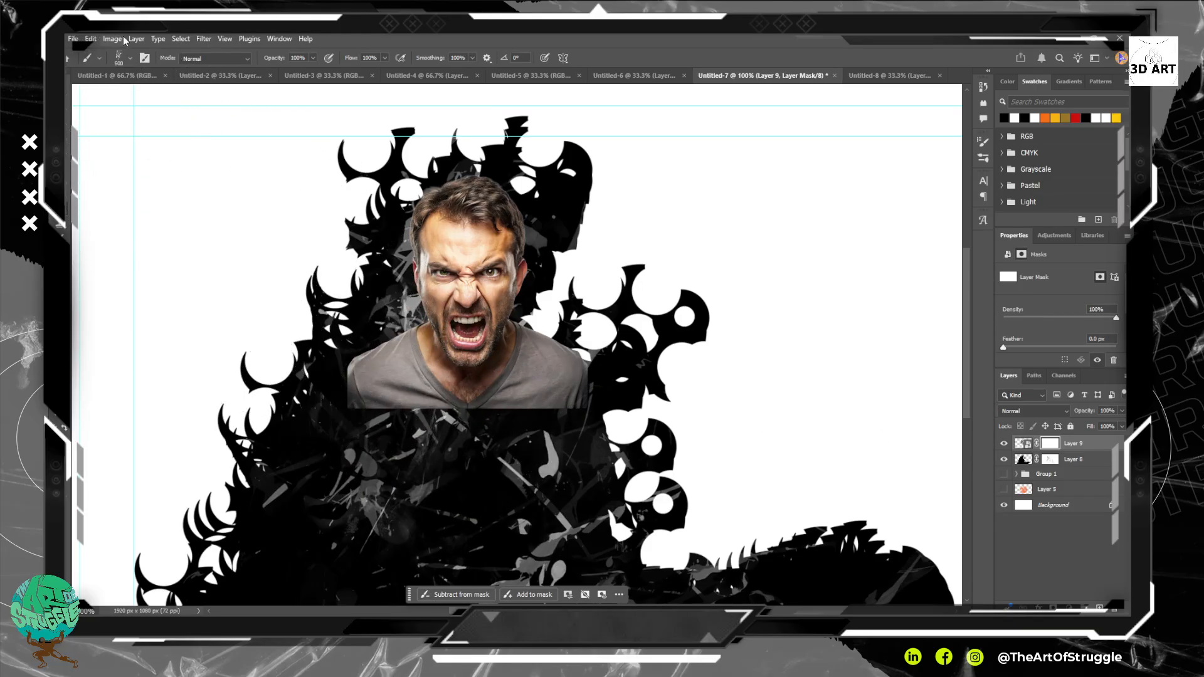
click(132, 61)
scroll(186, 247, down, 5)
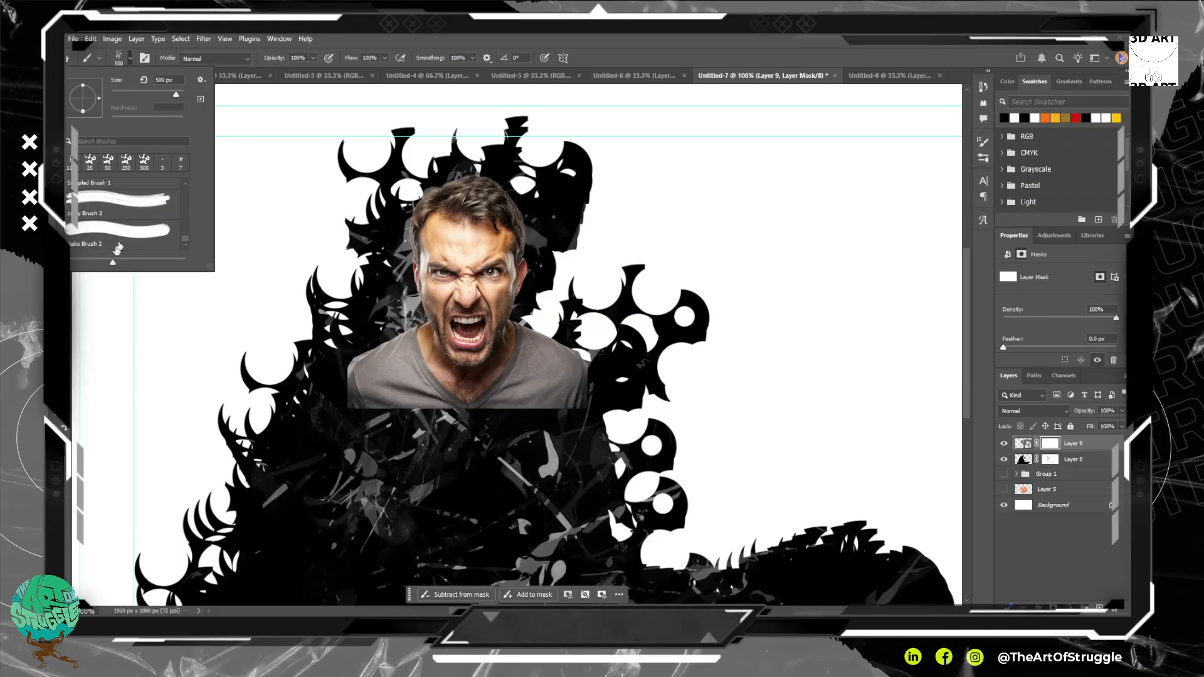
Try the Multiply blend mode on the portrait layer, and set it to Lighten instead.
click(1023, 443)
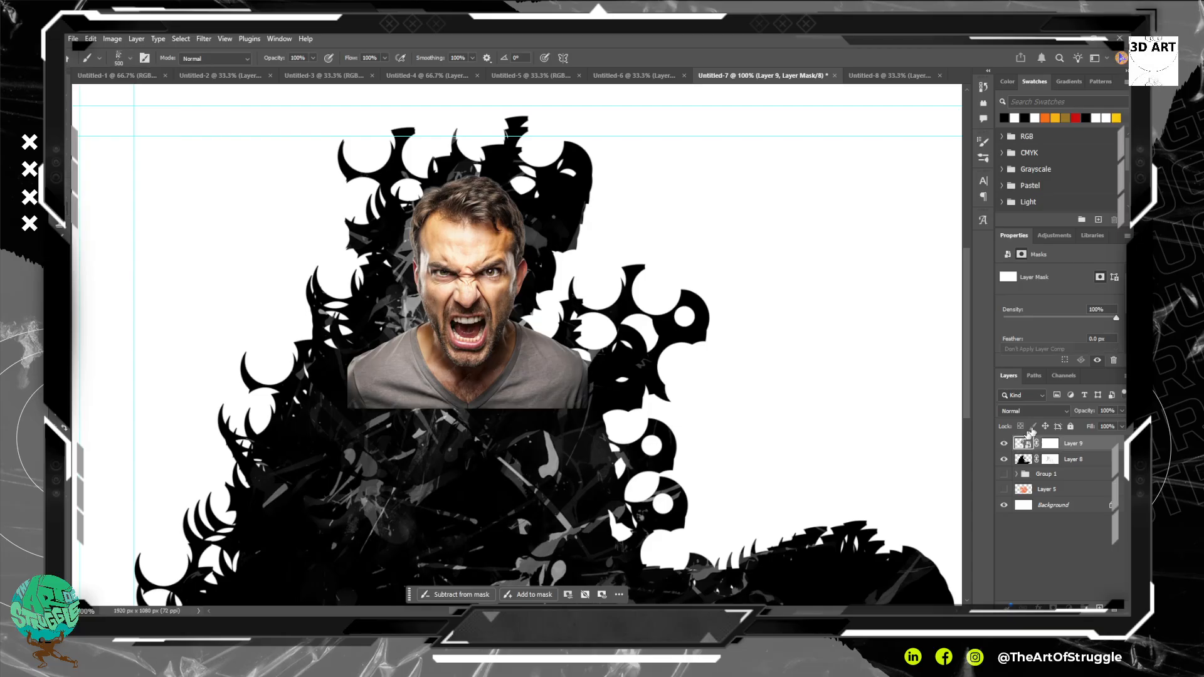
click(1044, 411)
click(1046, 349)
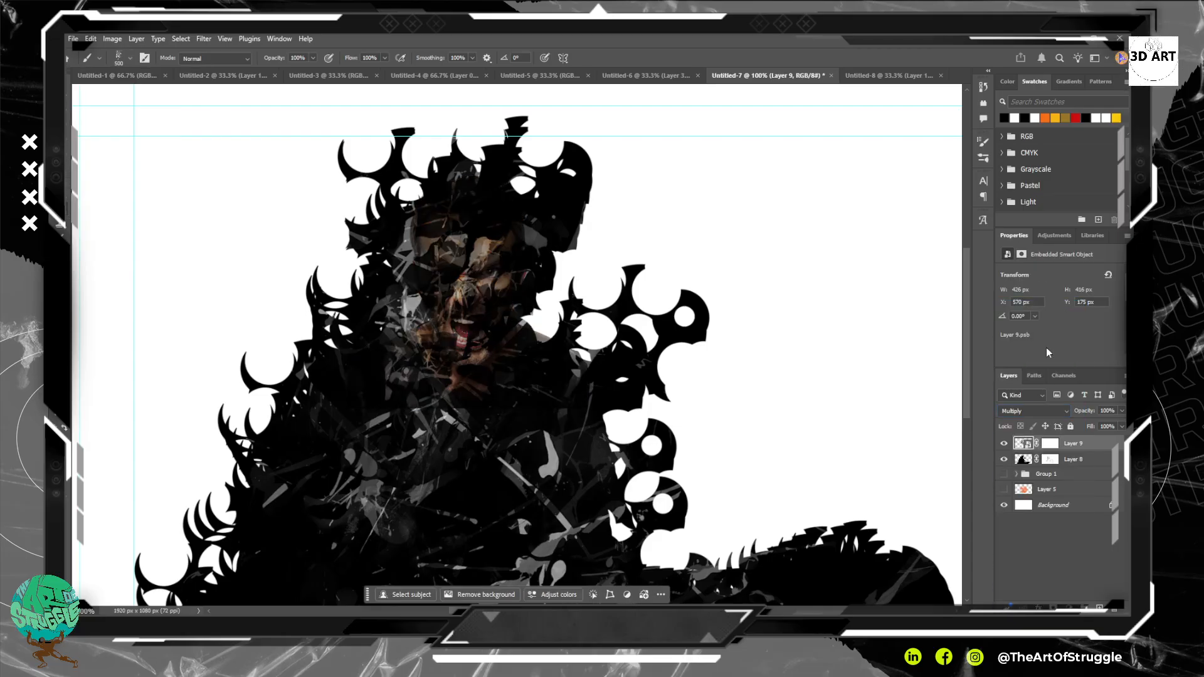
click(1006, 412)
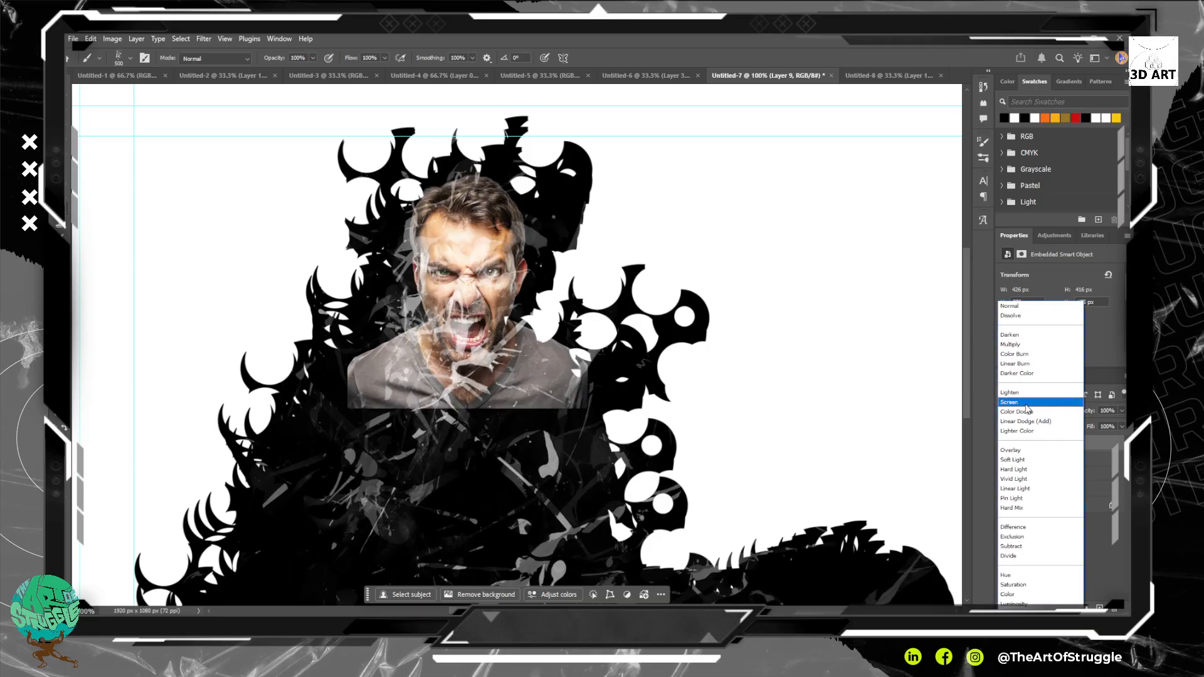
click(1026, 392)
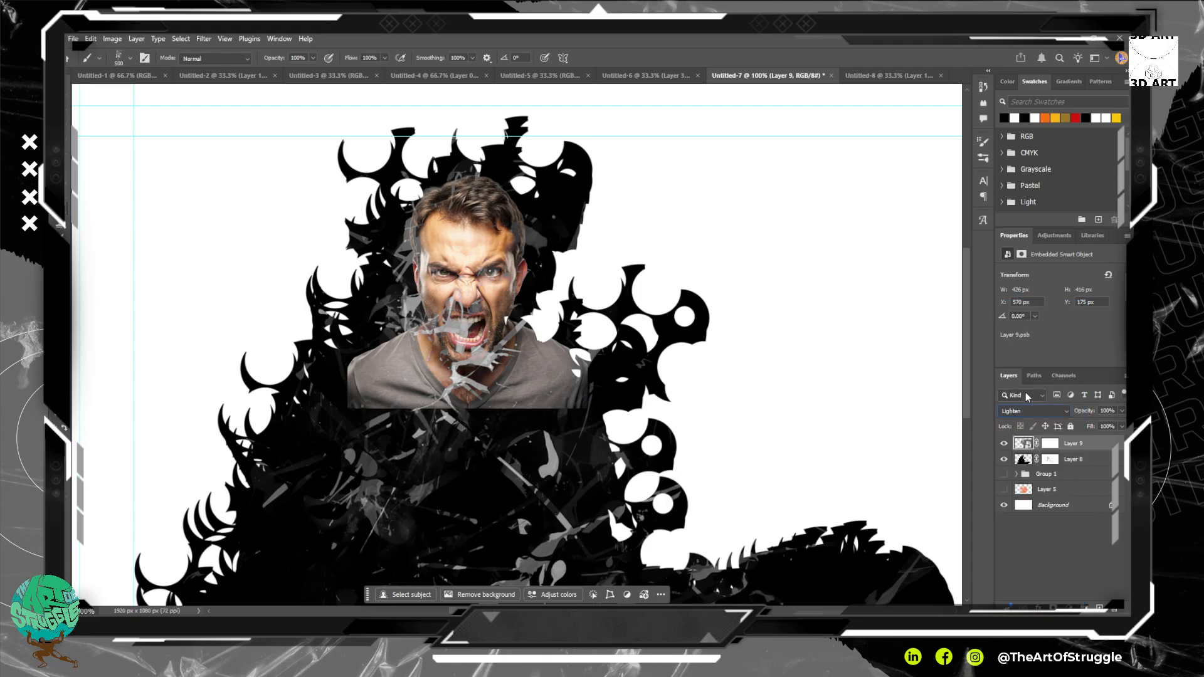
On Layer 9's mask, stamp the spiky sampled brush at 1723 px to cut a band across the eyes and parts of the shoulders.
click(1051, 443)
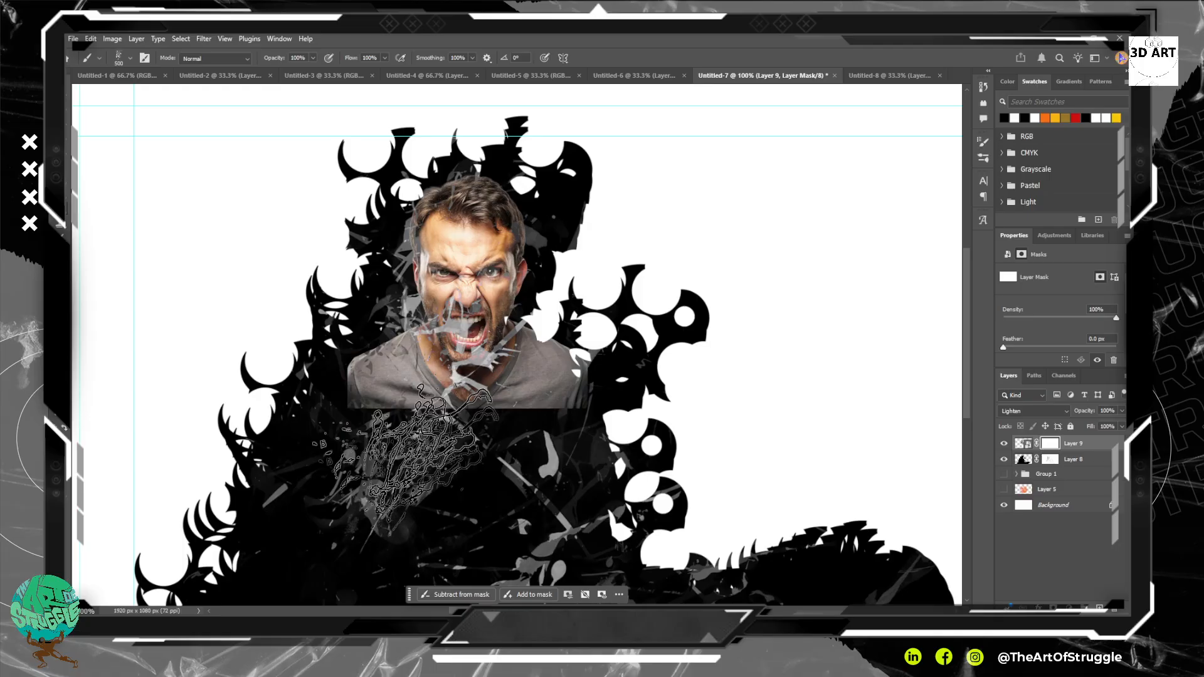
click(130, 58)
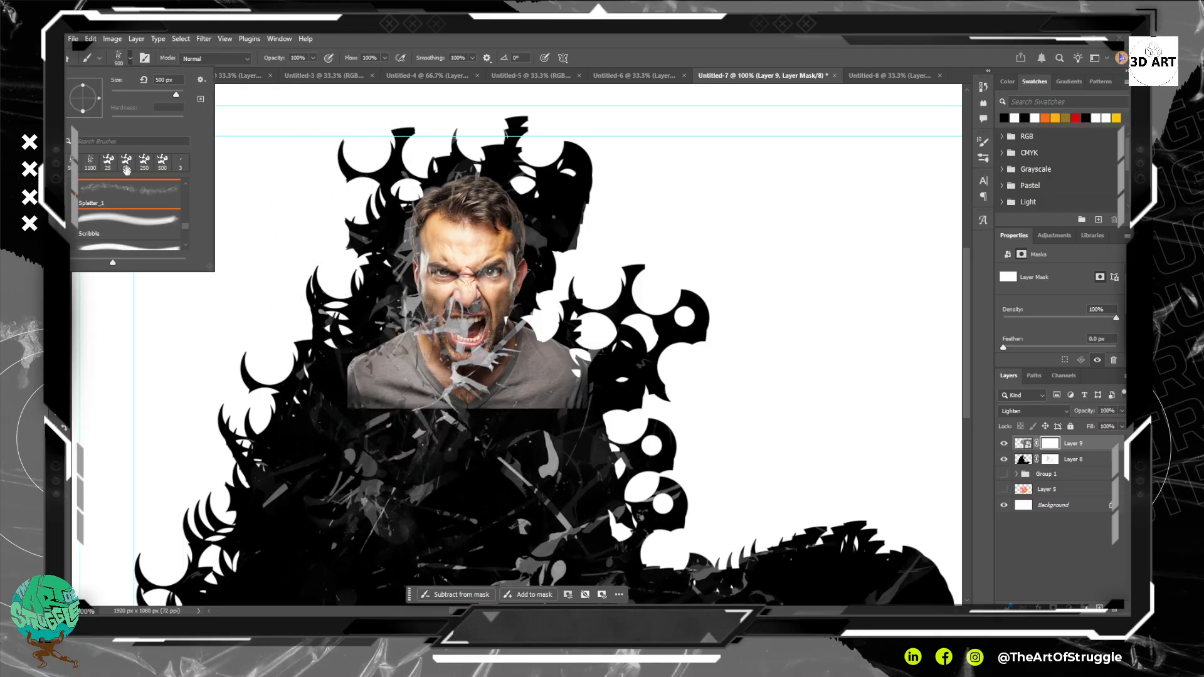
drag(186, 227, 187, 255)
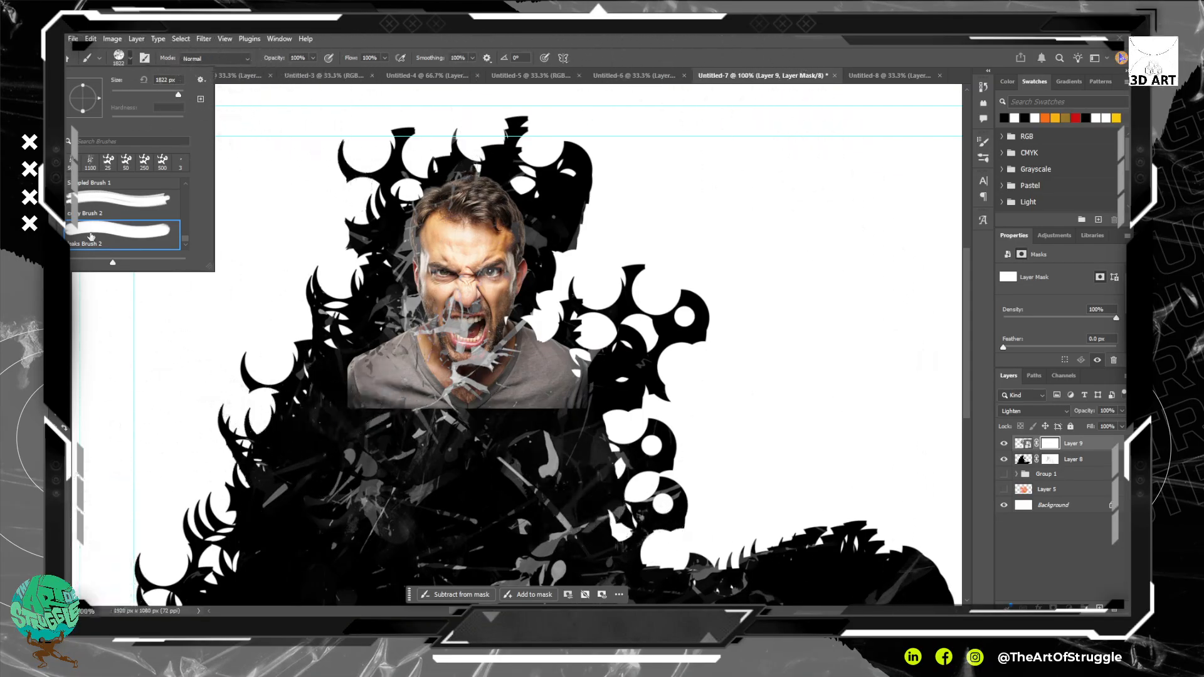
click(476, 301)
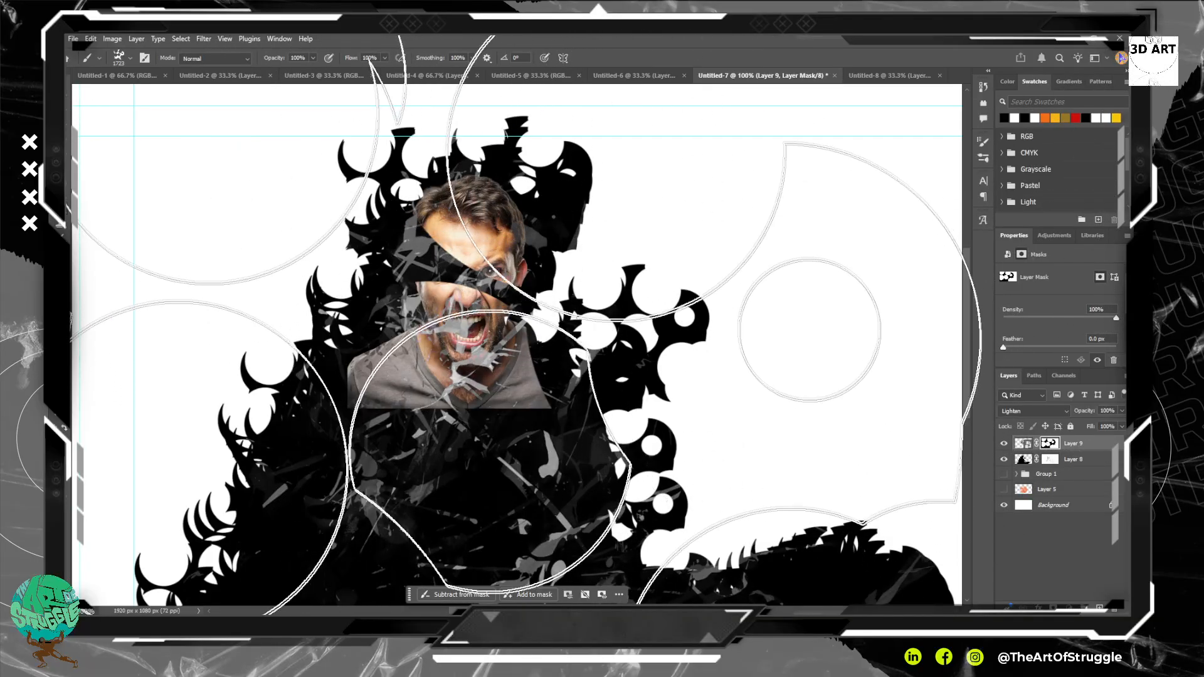
Reduce the brush to 100 px and mask out the remaining shirt below the man's chin.
key(bracketright)
key(bracketleft)
key(bracketleft)
key(bracketleft)
key(bracketleft)
key(bracketleft)
key(bracketleft)
key(bracketleft)
key(bracketleft)
key(bracketleft)
key(bracketleft)
key(bracketleft)
key(bracketleft)
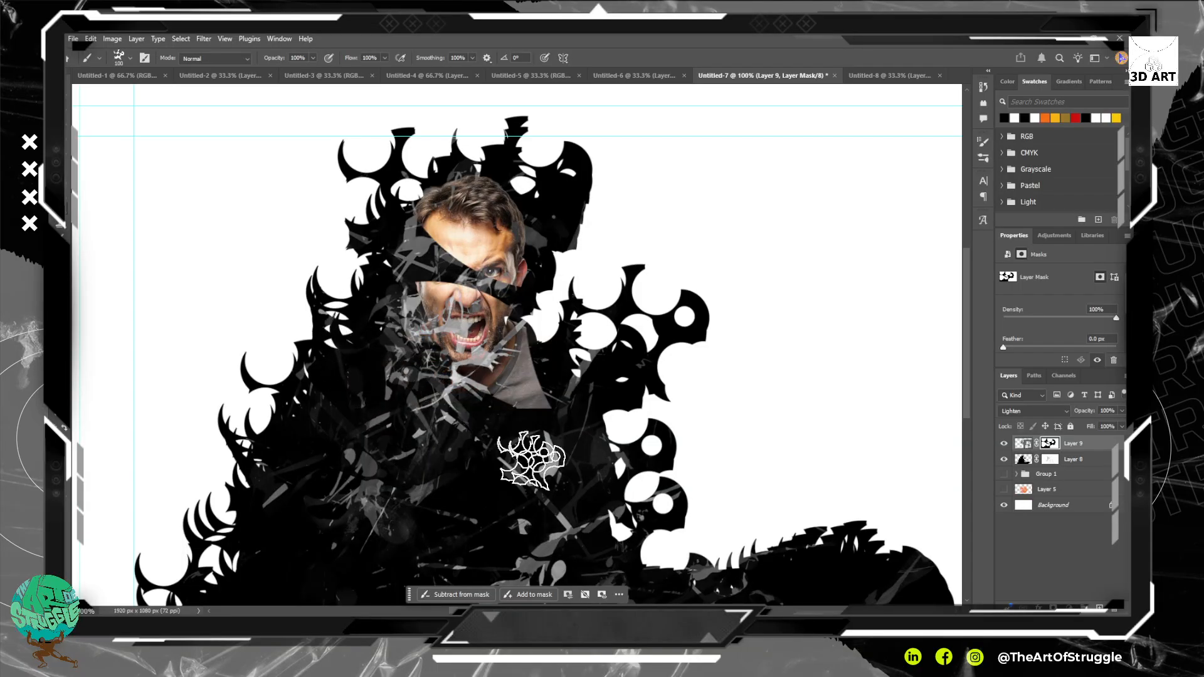
mouse_move(537, 457)
mouse_down()
mouse_move(535, 373)
mouse_move(553, 378)
mouse_move(556, 346)
mouse_move(511, 420)
mouse_up()
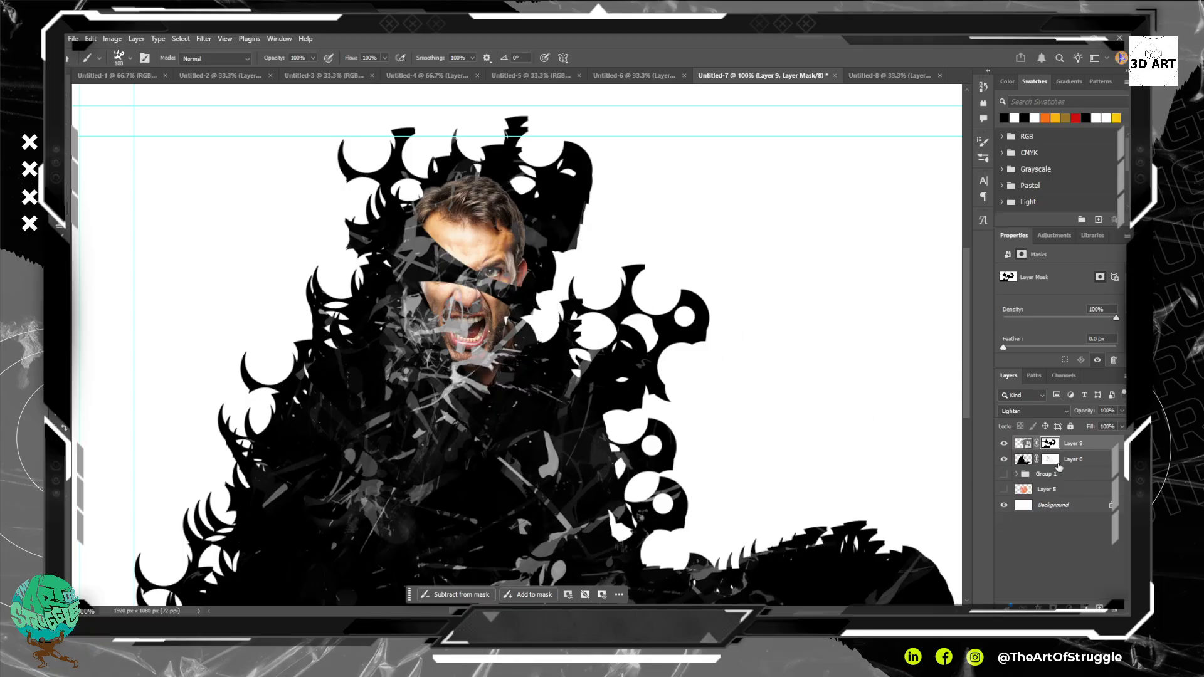
On Layer 8's mask, cut spiky holes into the black shapes on both sides of the head with the 100 px brush.
click(1058, 465)
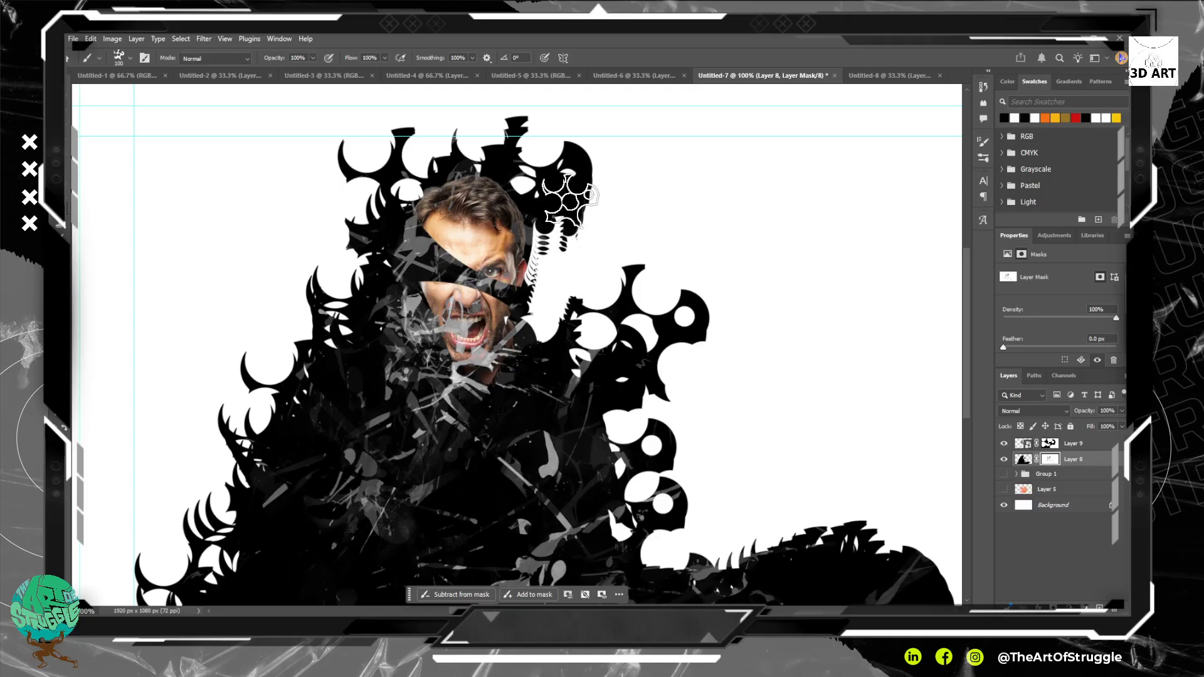
mouse_move(567, 199)
mouse_down()
mouse_move(550, 178)
mouse_move(537, 195)
mouse_move(491, 150)
mouse_move(537, 161)
mouse_up()
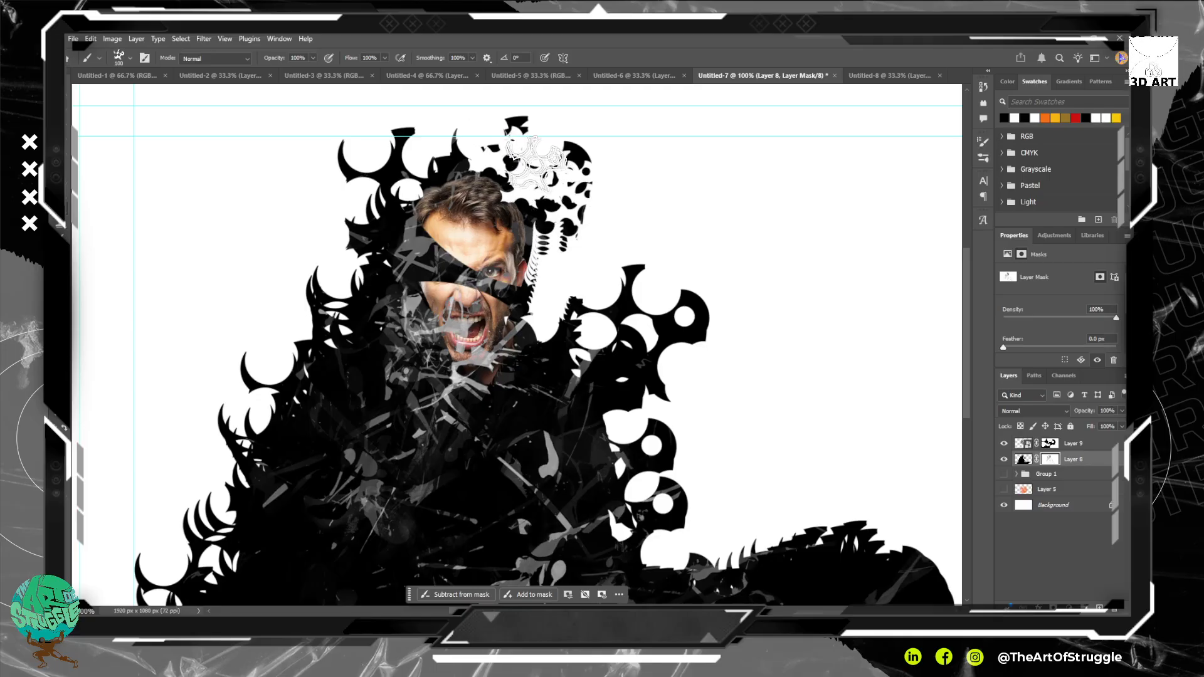
mouse_move(376, 160)
mouse_down()
mouse_move(377, 226)
mouse_move(411, 248)
mouse_up()
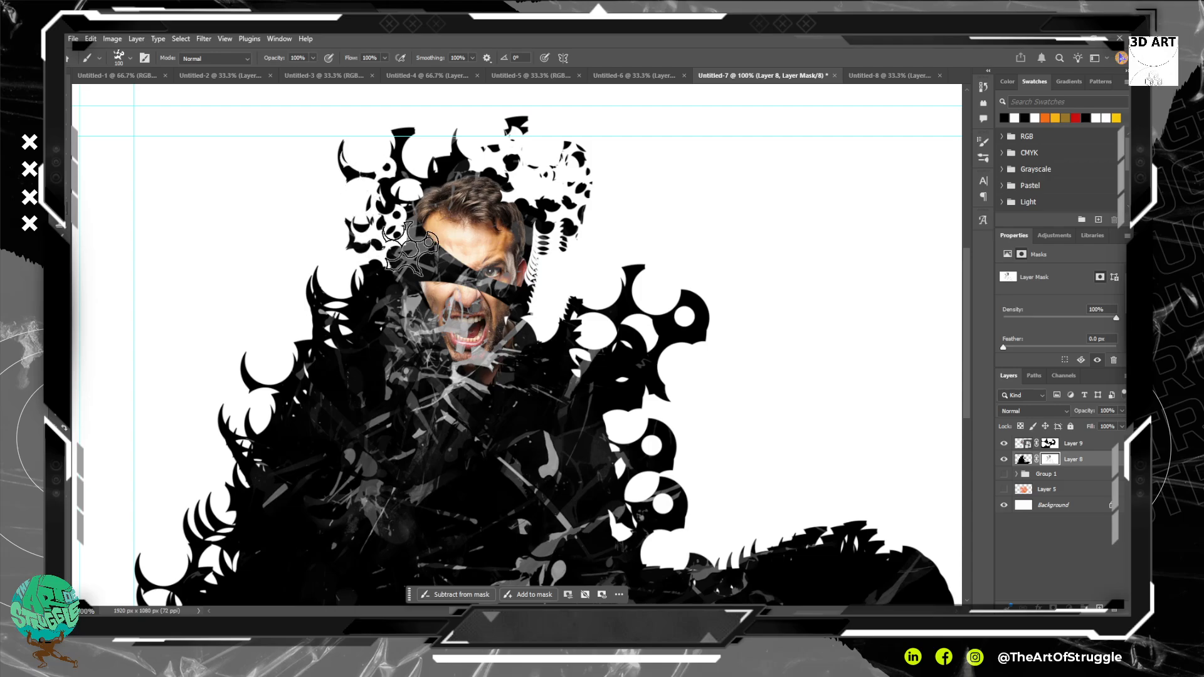
drag(545, 297, 594, 166)
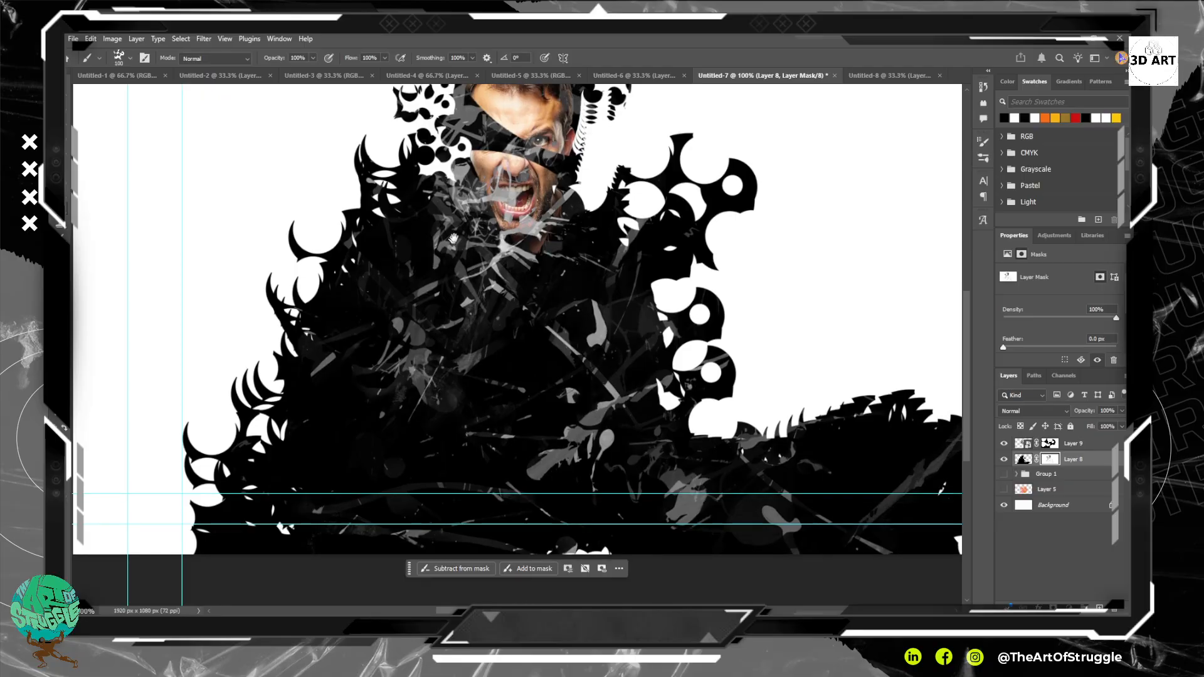
drag(453, 239, 427, 277)
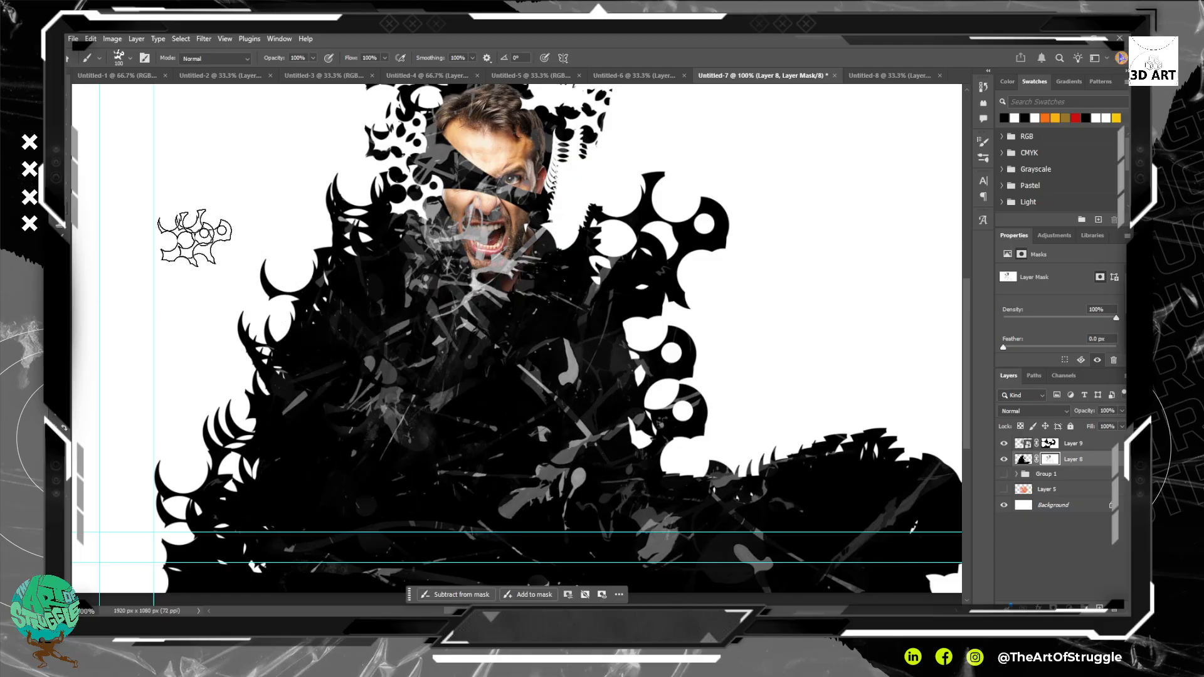
Choose the leaks Brush 2 preset and add a new layer above the portrait on Layer 9.
click(98, 59)
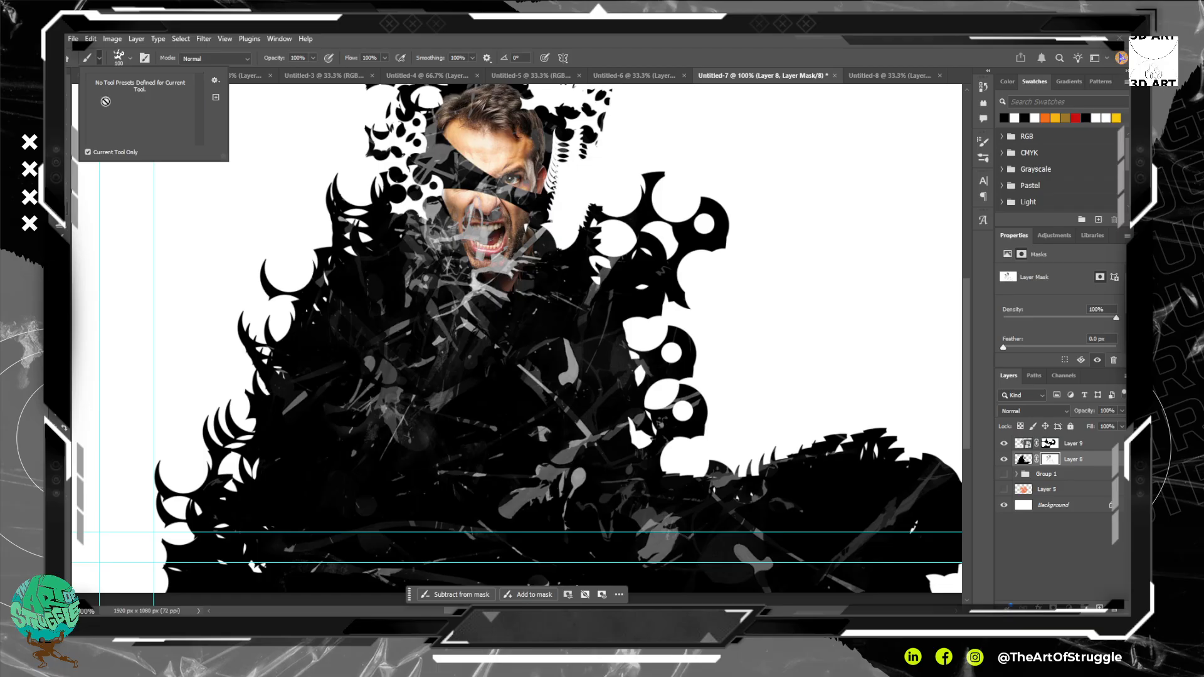
click(131, 59)
click(131, 60)
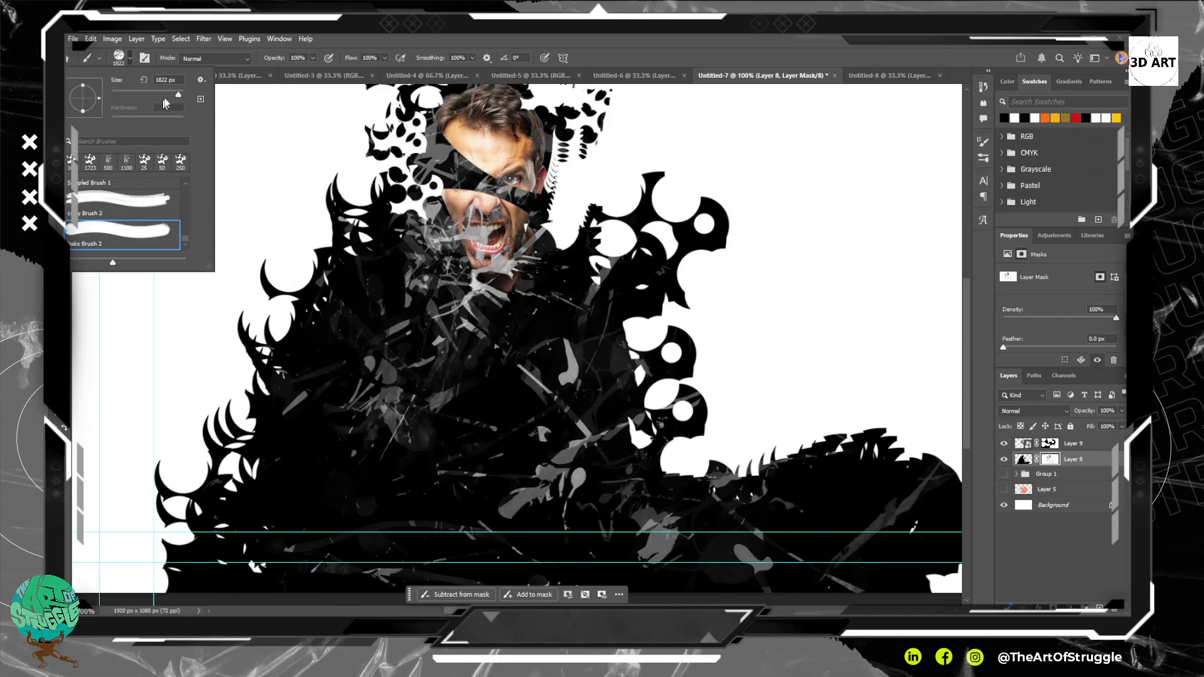
click(1075, 446)
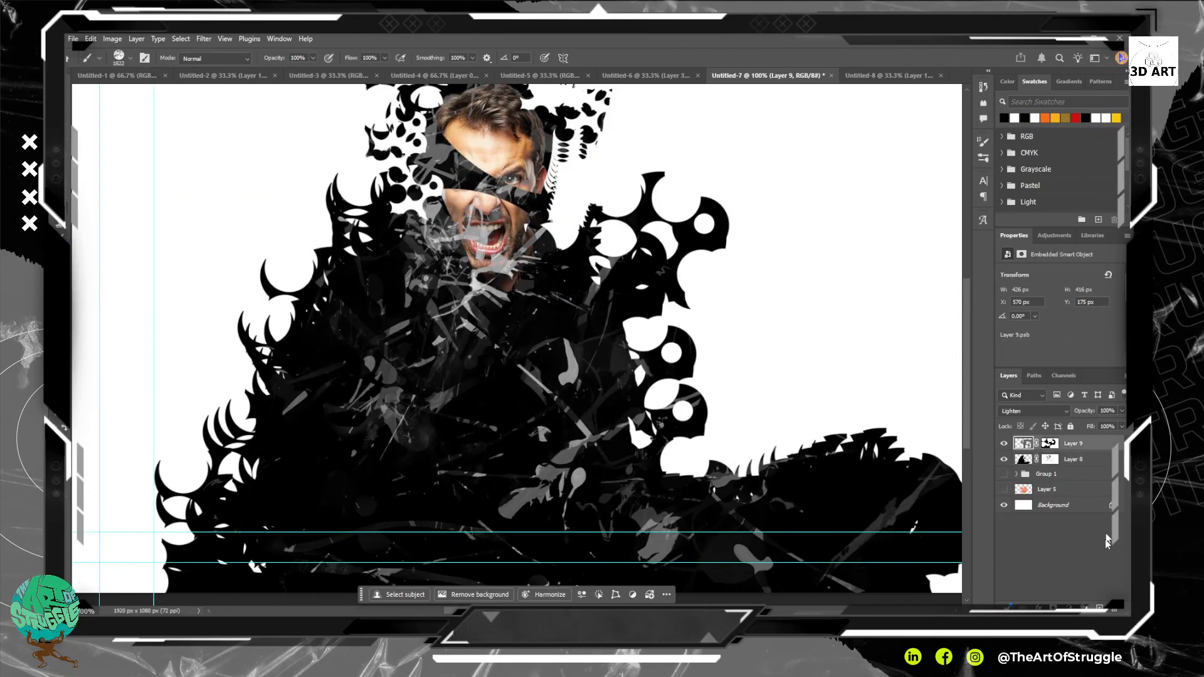
click(1098, 607)
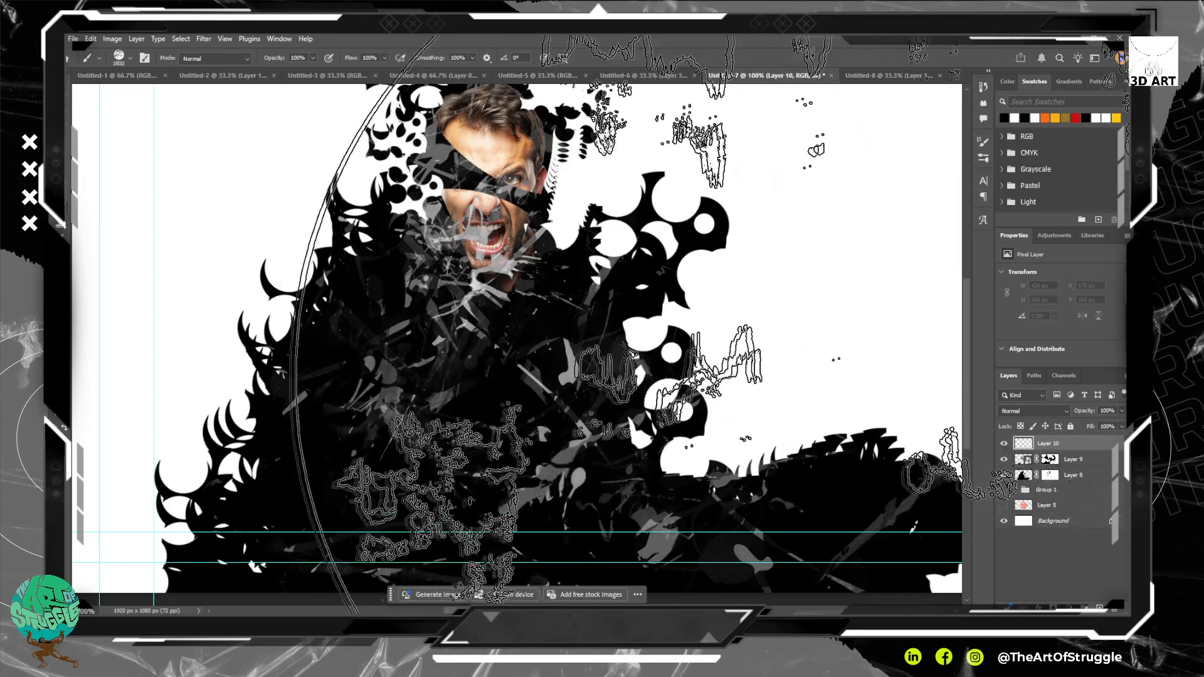
Try stamping the leaks brush at 800 px in several spots over the torso, undoing each stamp.
key(bracketleft)
key(bracketleft)
key(bracketleft)
key(bracketleft)
key(bracketleft)
key(bracketleft)
key(bracketleft)
key(bracketleft)
click(512, 326)
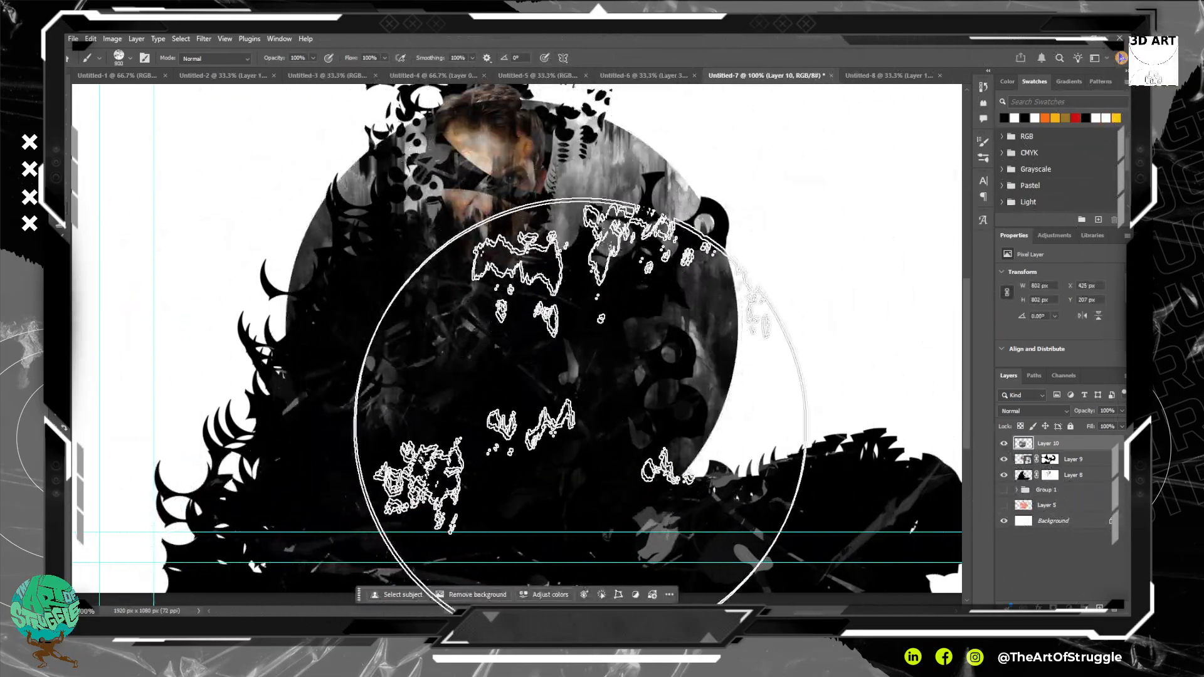
key(ctrl+z)
click(477, 453)
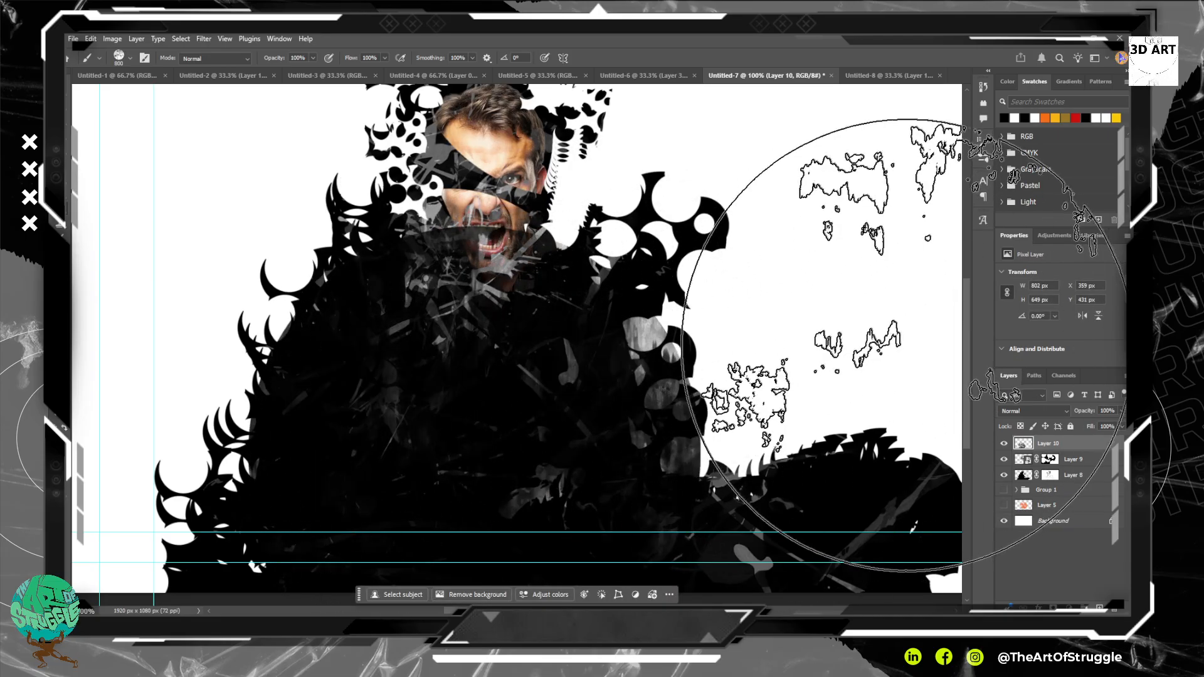
key(ctrl+z)
click(575, 513)
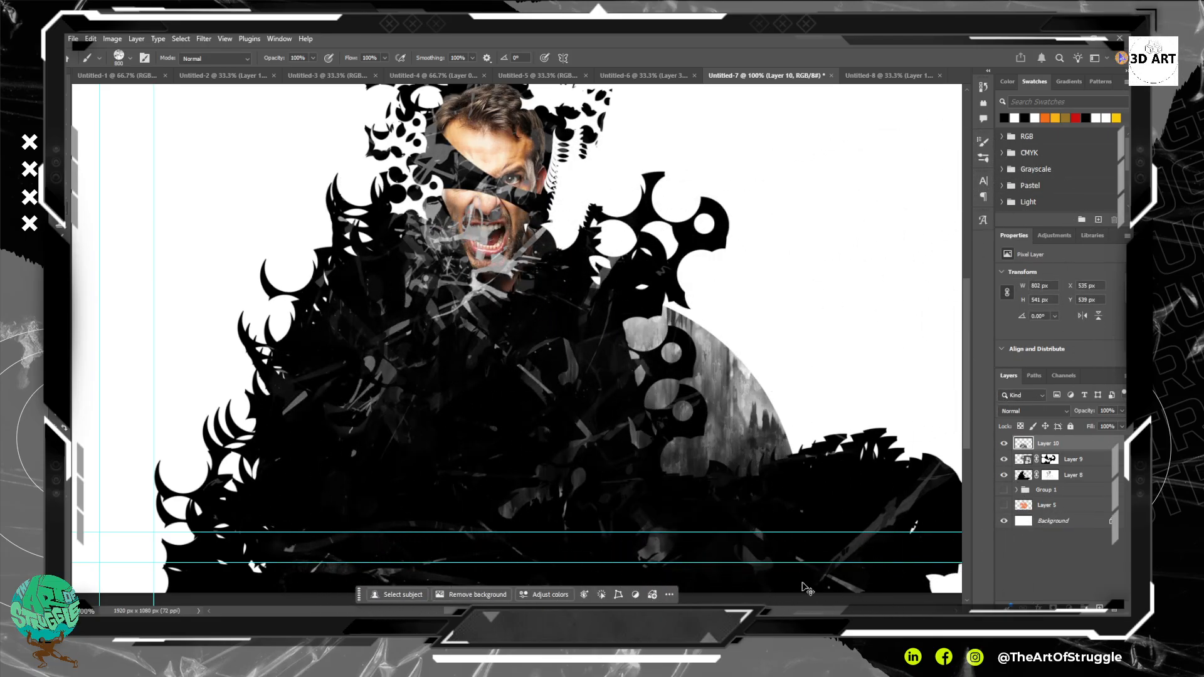
key(ctrl+z)
Darken the lower torso and its left side with leaks brush stamps, reducing the brush to 500 px and 250 px.
key(bracketleft)
key(bracketleft)
key(bracketleft)
key(bracketleft)
key(bracketleft)
key(bracketleft)
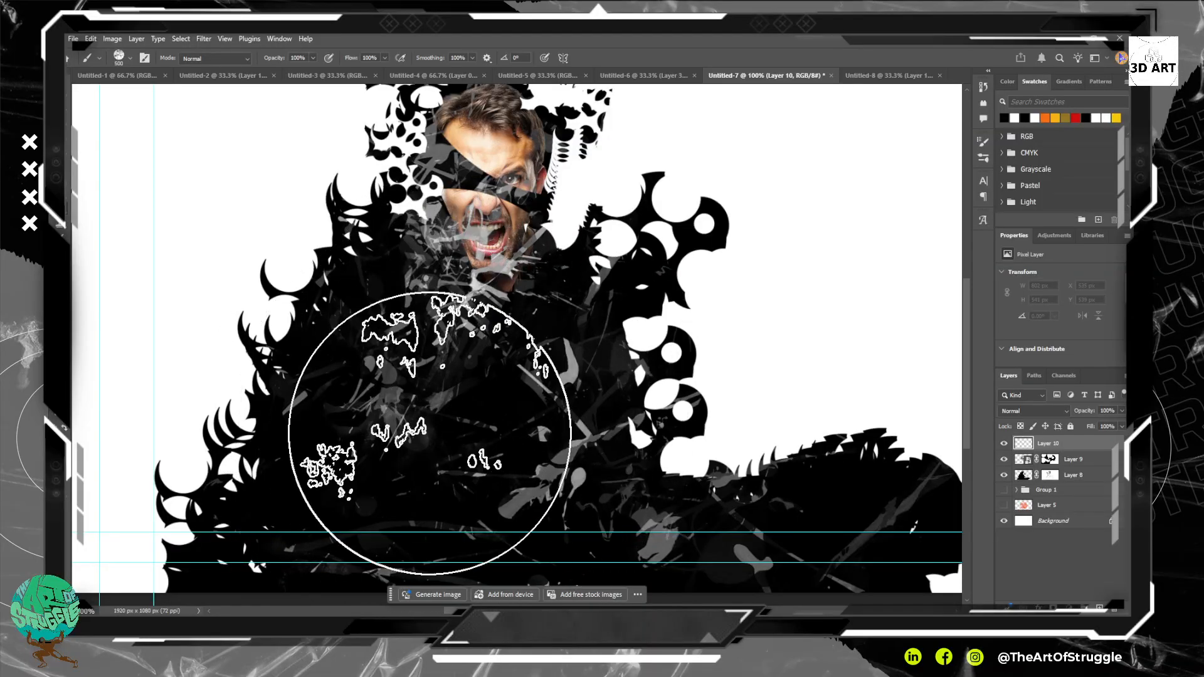
click(366, 399)
click(336, 519)
click(554, 546)
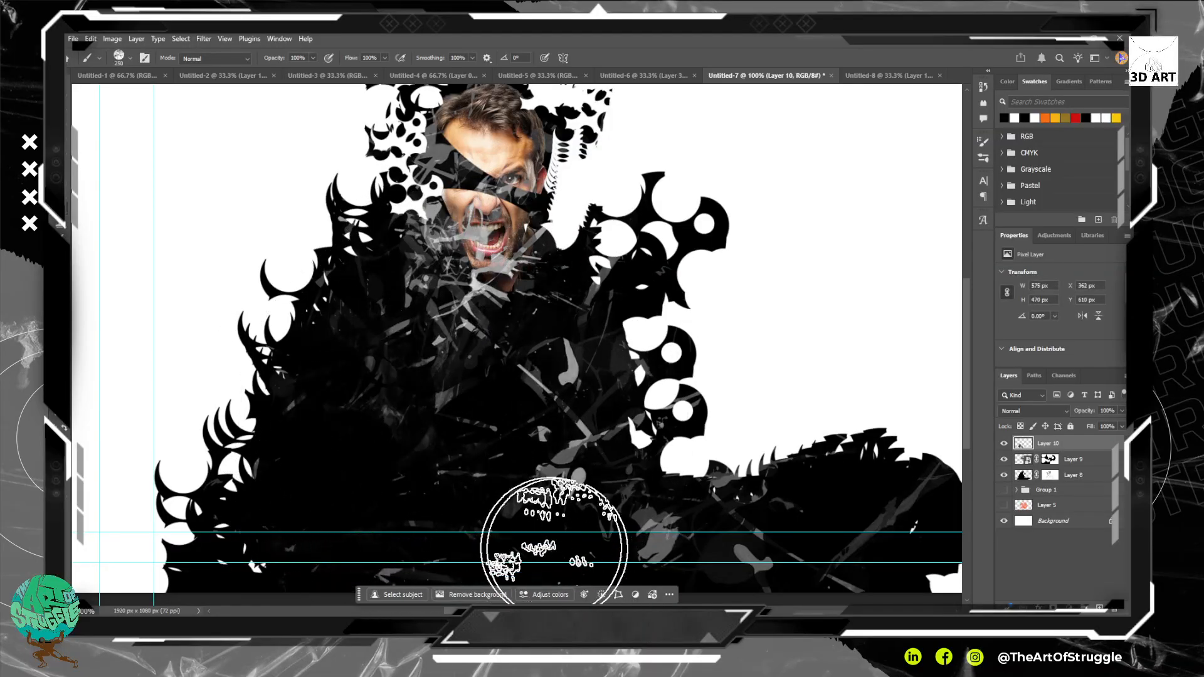
click(638, 531)
click(280, 379)
On a new layer, darken the torso's left side with the Soft Round Pressure Opacity and Flow brush at 250 px.
click(1099, 607)
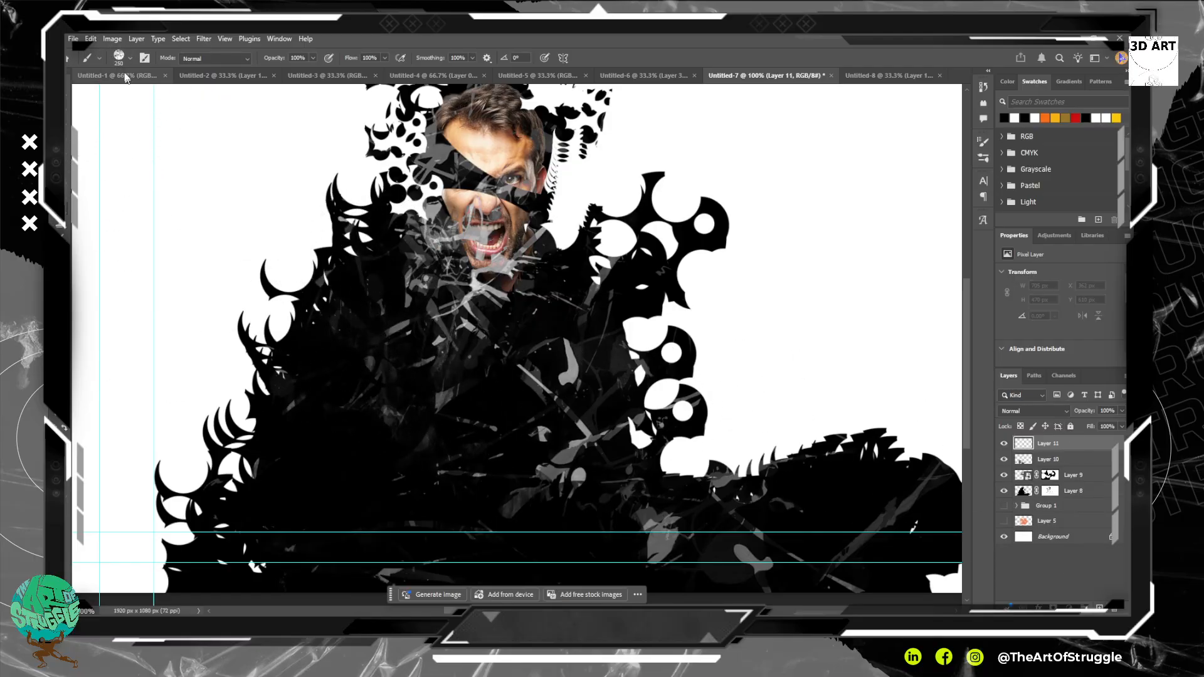
click(100, 65)
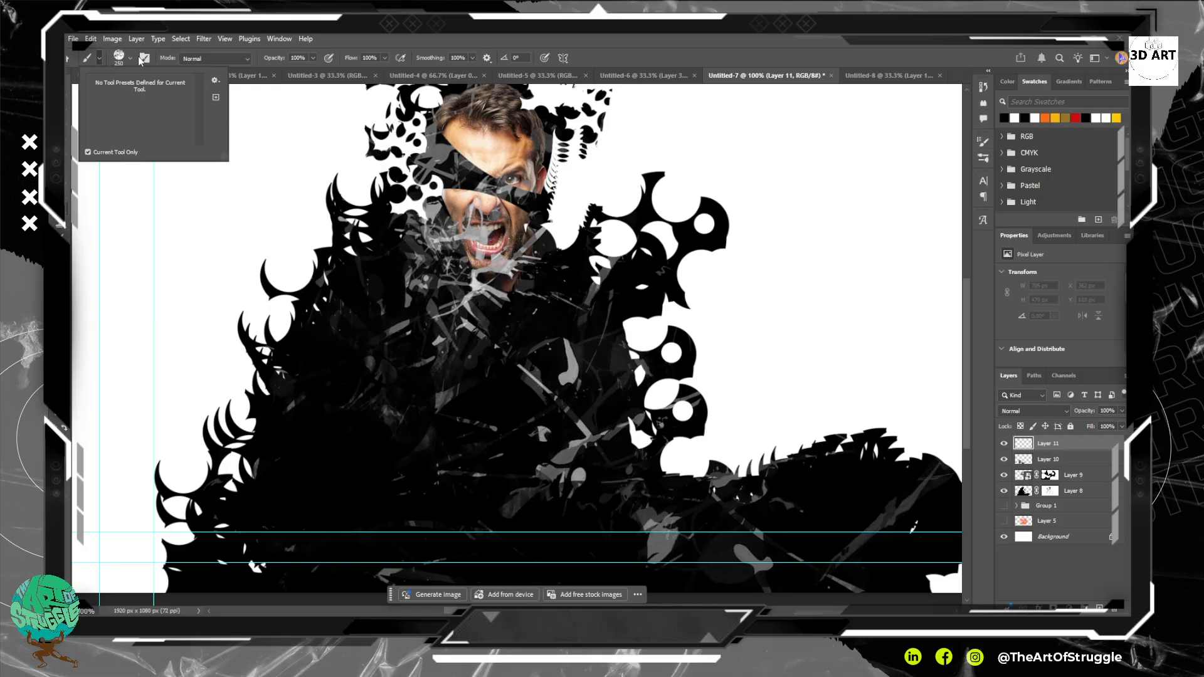
click(131, 59)
drag(186, 234, 191, 198)
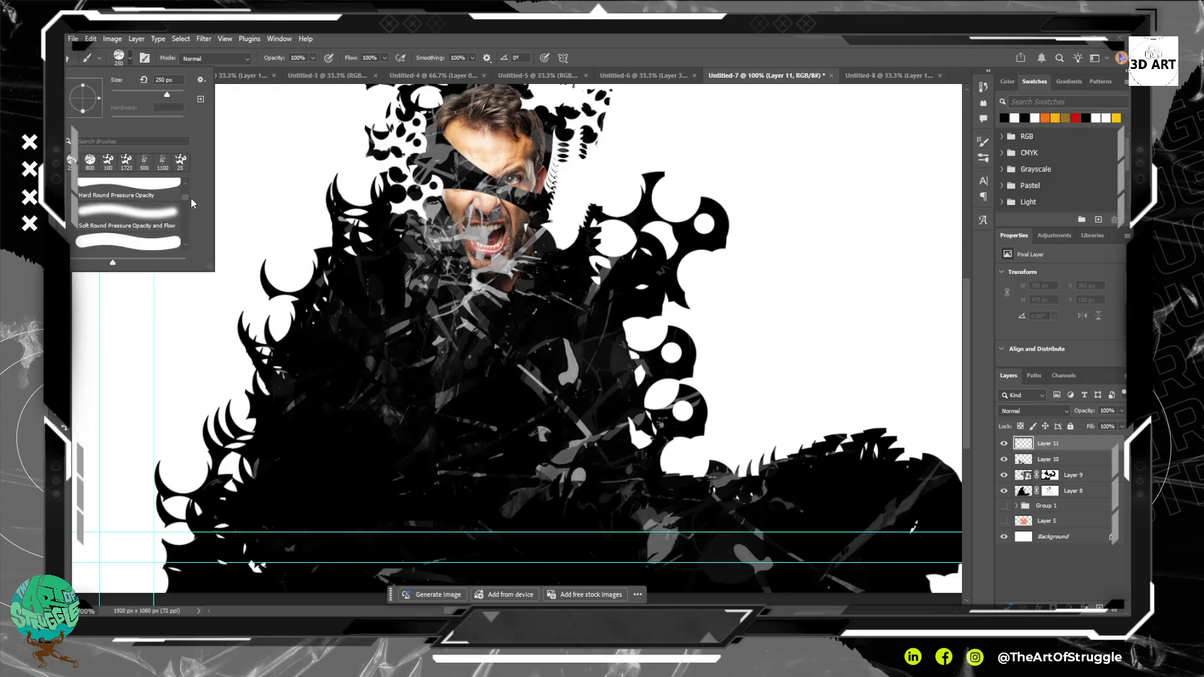
click(154, 220)
drag(419, 325, 395, 430)
drag(404, 280, 304, 508)
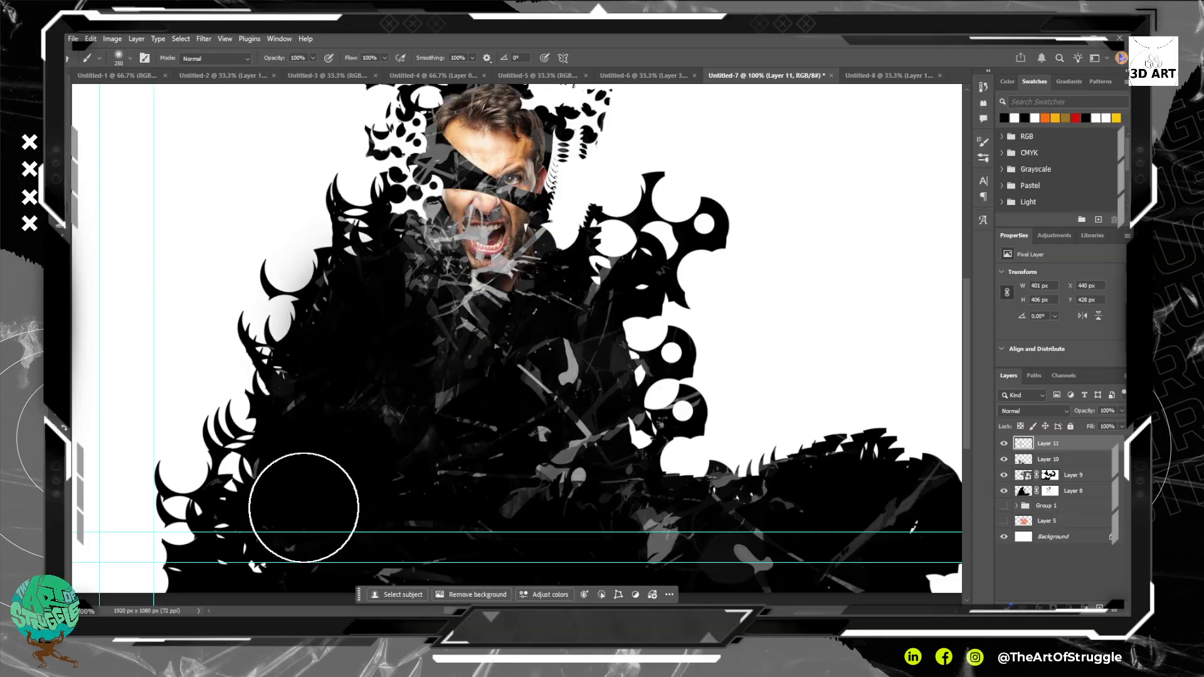
drag(360, 329, 254, 633)
Try darkening the right side of the torso with the soft round brush, and undo it.
drag(617, 303, 625, 589)
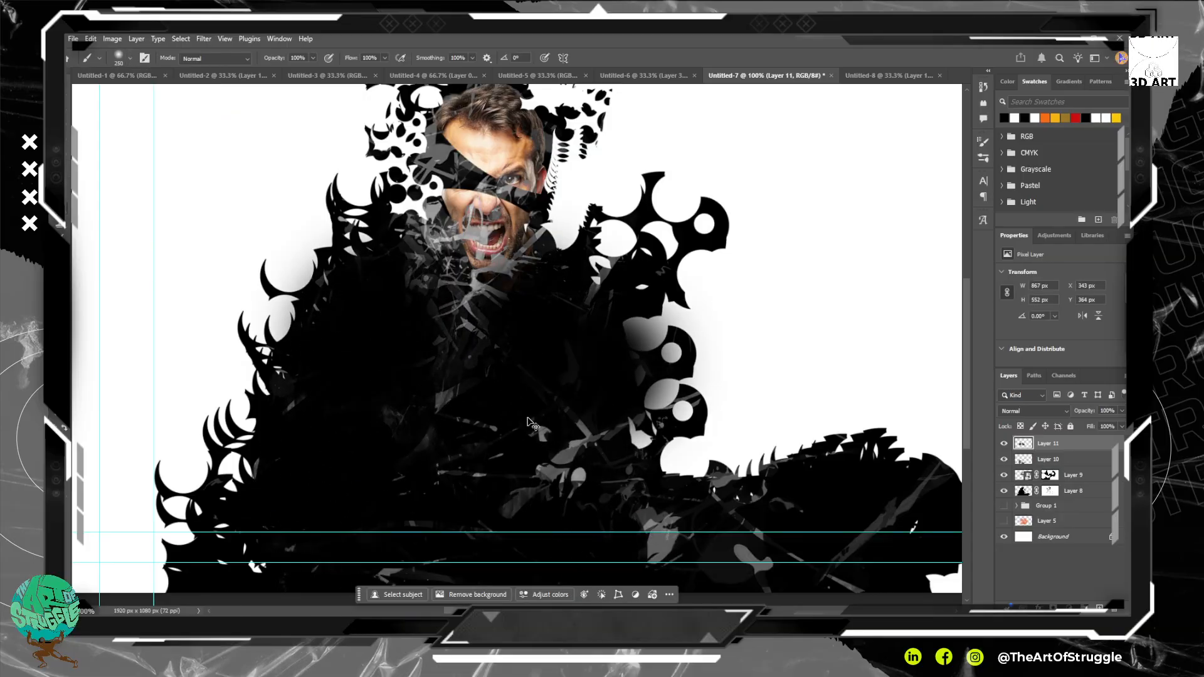
key(ctrl+z)
key(ctrl+z)
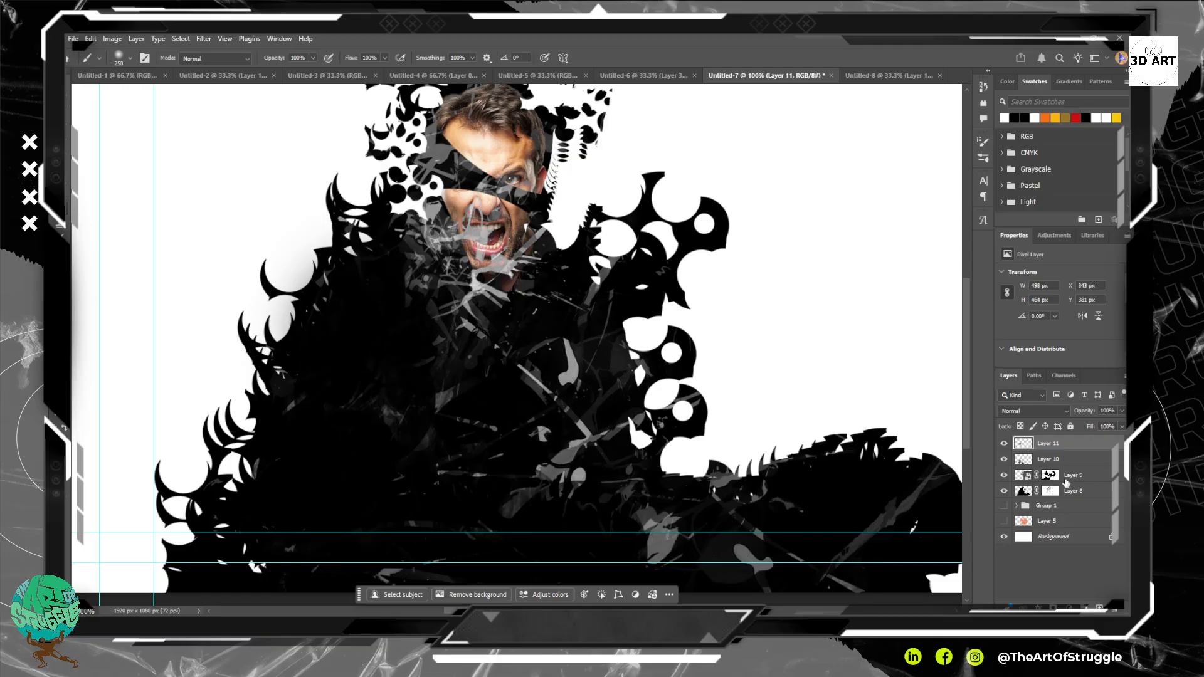
Switch to the spiky crazy Brush 2 preset, reduce it to 150 px and sample a dark grey from the torso.
click(129, 58)
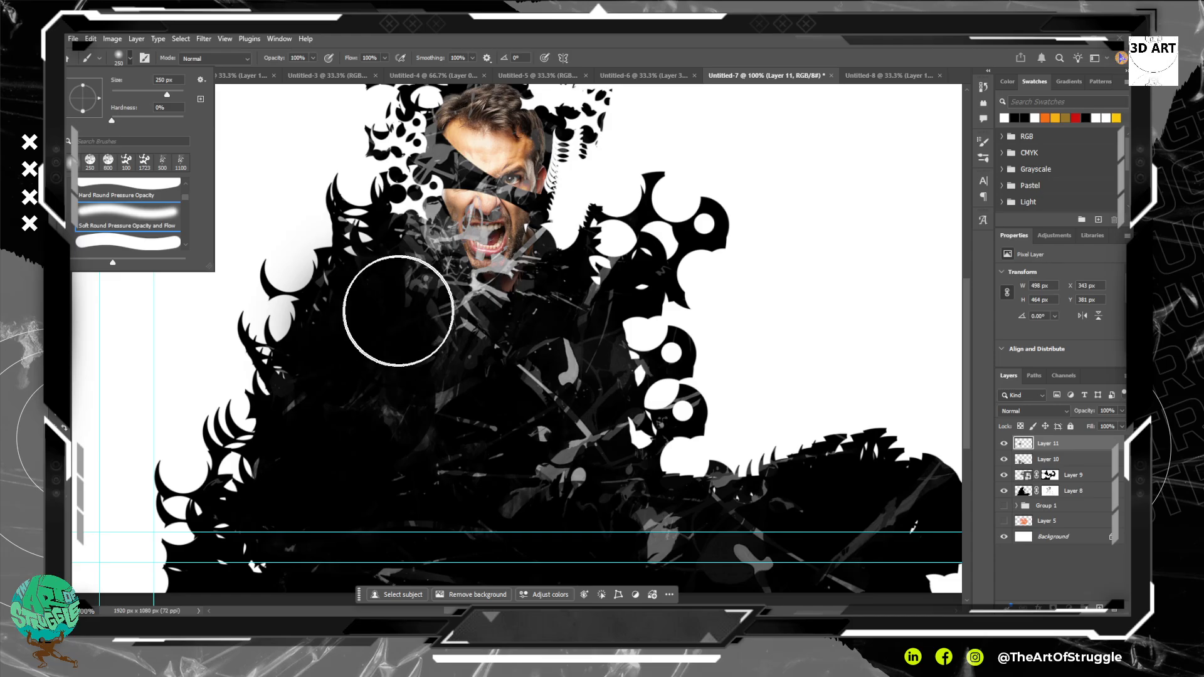
click(144, 163)
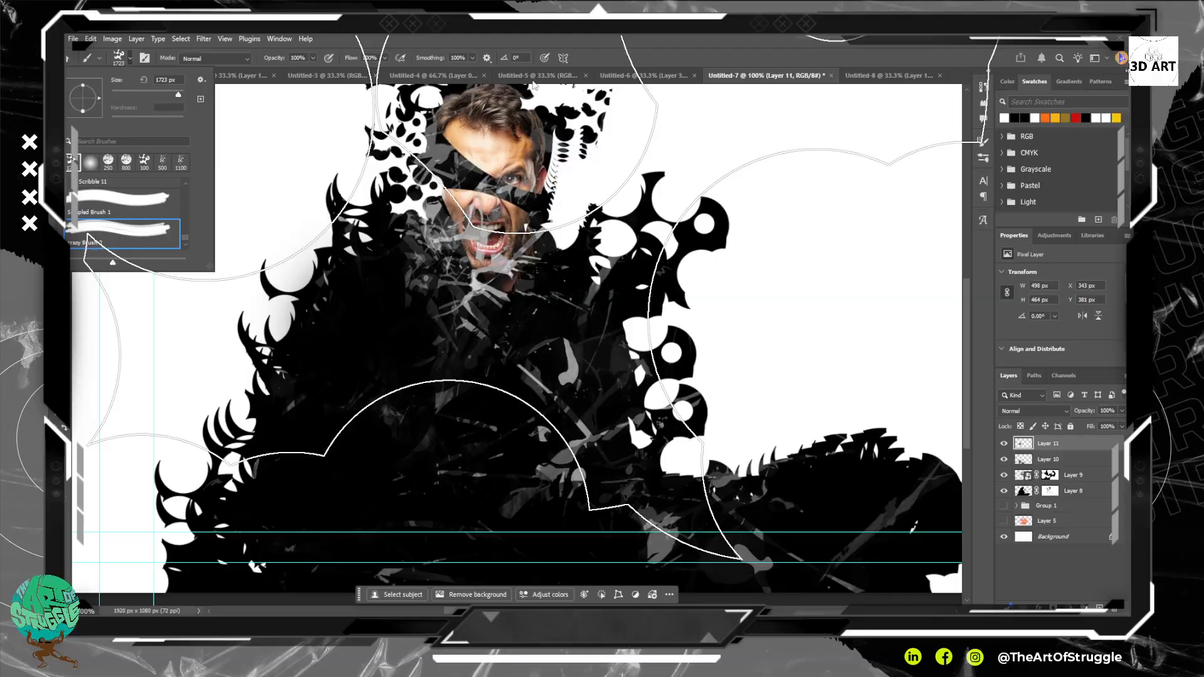
click(653, 52)
key(bracketleft)
key(bracketleft)
key(bracketleft)
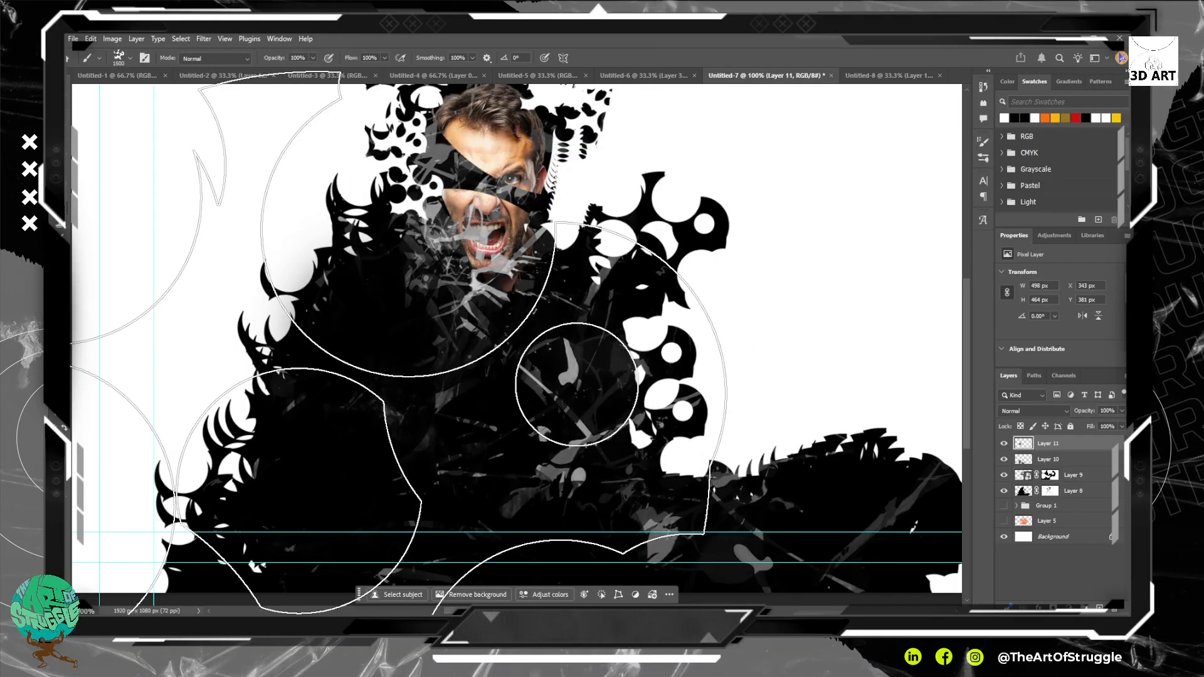
key(bracketleft)
key(bracketleft)
key(bracketleft)
key(bracketleft)
key(bracketleft)
key(bracketleft)
key(bracketleft)
key(bracketleft)
key(bracketleft)
key(bracketleft)
key(bracketleft)
key(bracketleft)
key(bracketleft)
key(bracketleft)
key(bracketleft)
key(bracketleft)
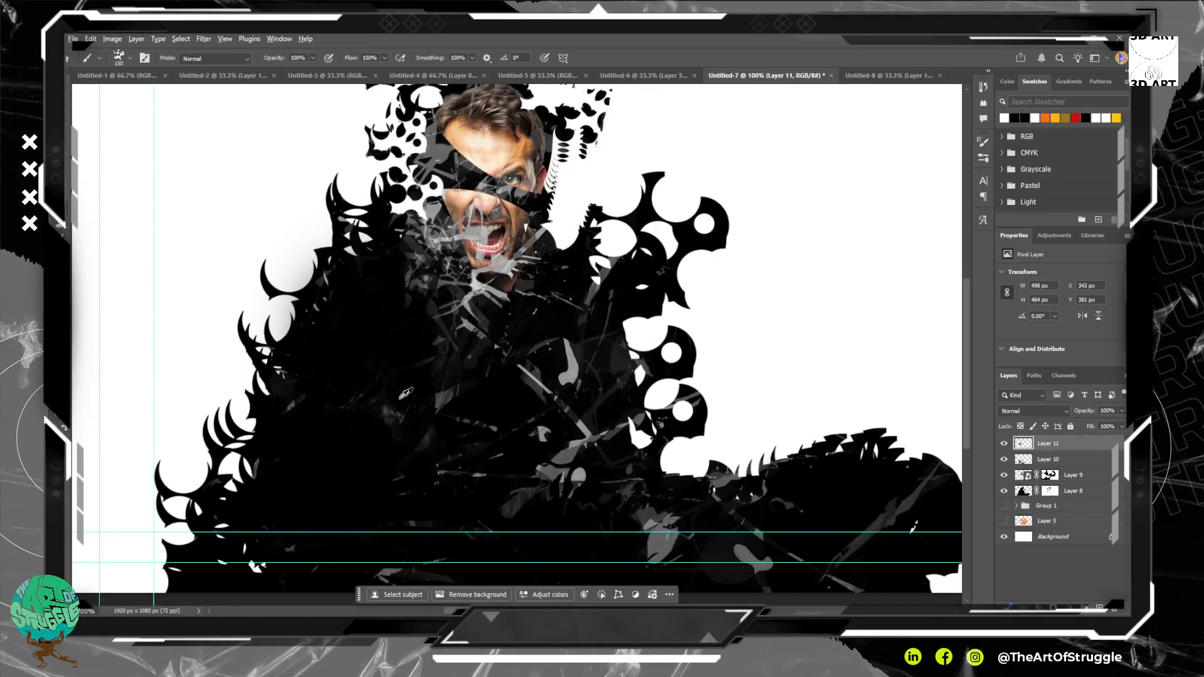
alt+click(394, 419)
Try dark grey spiky strokes down the torso's left side, first at 150 px and again with the brush reduced to 80 px.
mouse_move(379, 254)
mouse_down()
mouse_move(344, 334)
mouse_move(338, 395)
mouse_up()
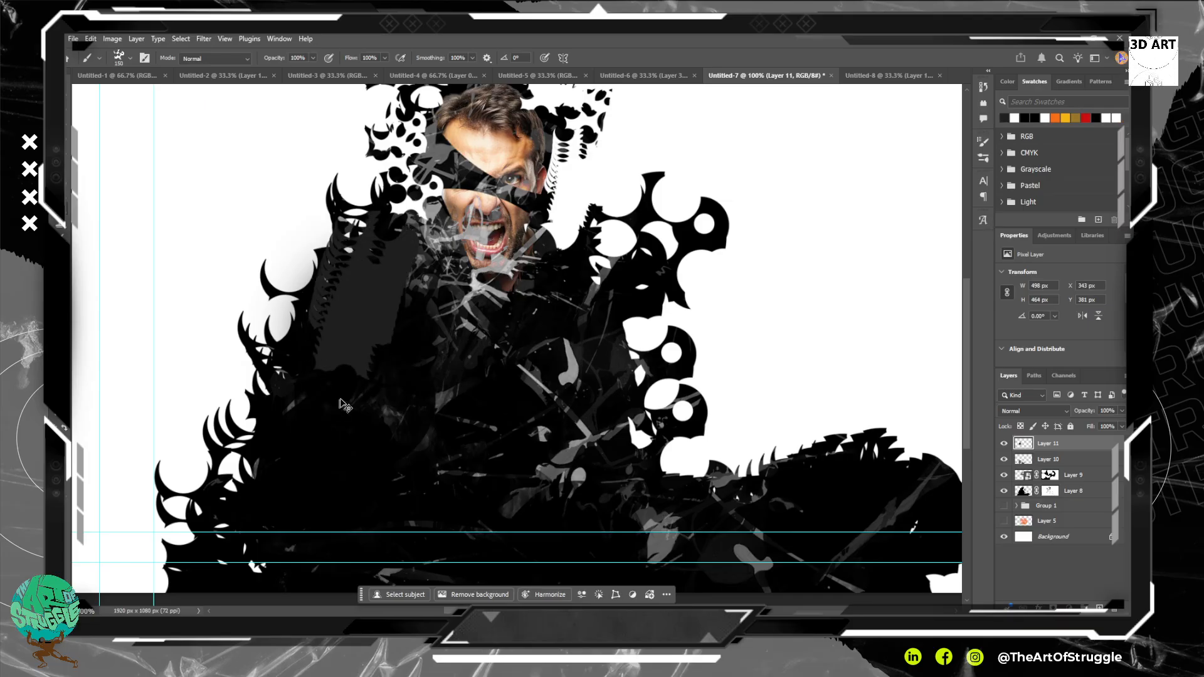
key(ctrl+z)
key(bracketleft)
key(bracketleft)
key(bracketleft)
key(bracketleft)
drag(378, 273, 317, 423)
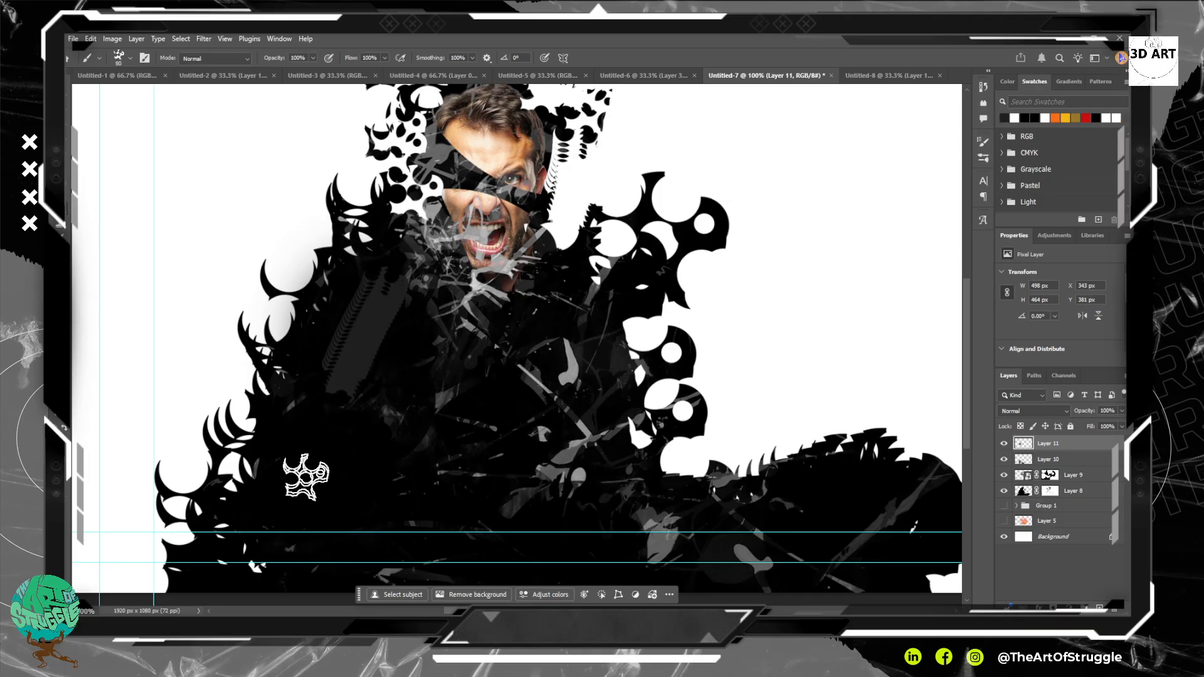
Open the spiky brush's settings and try Scattering with a count of 3, switching it off again.
click(983, 157)
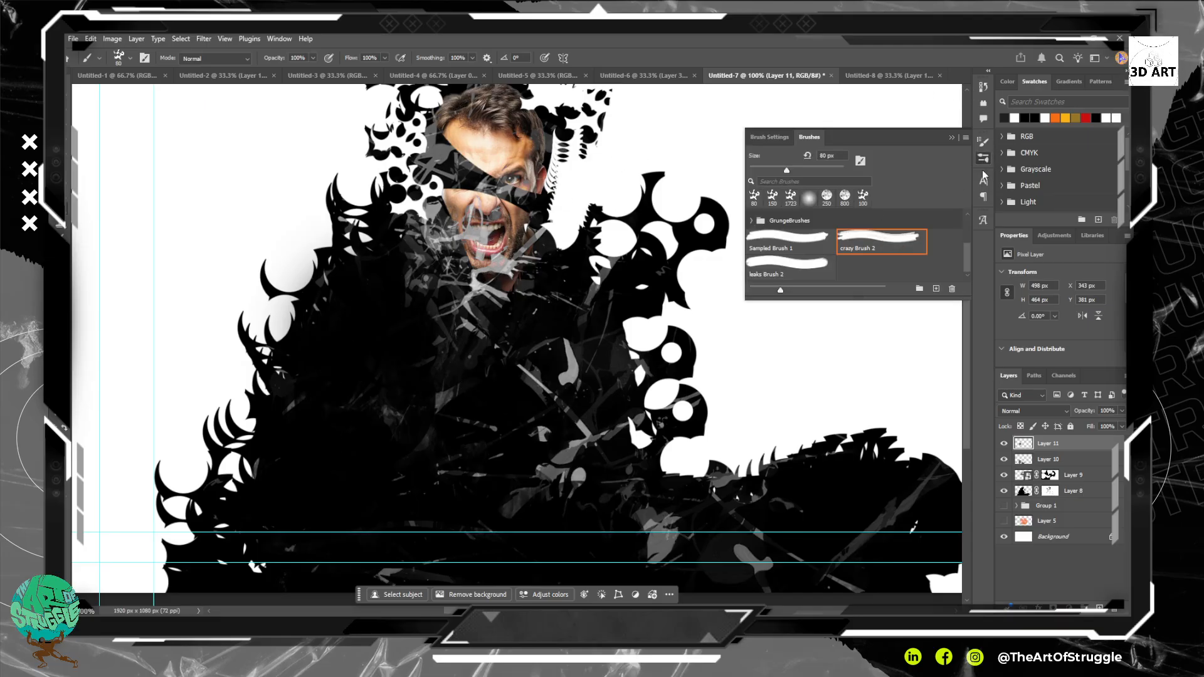
click(983, 148)
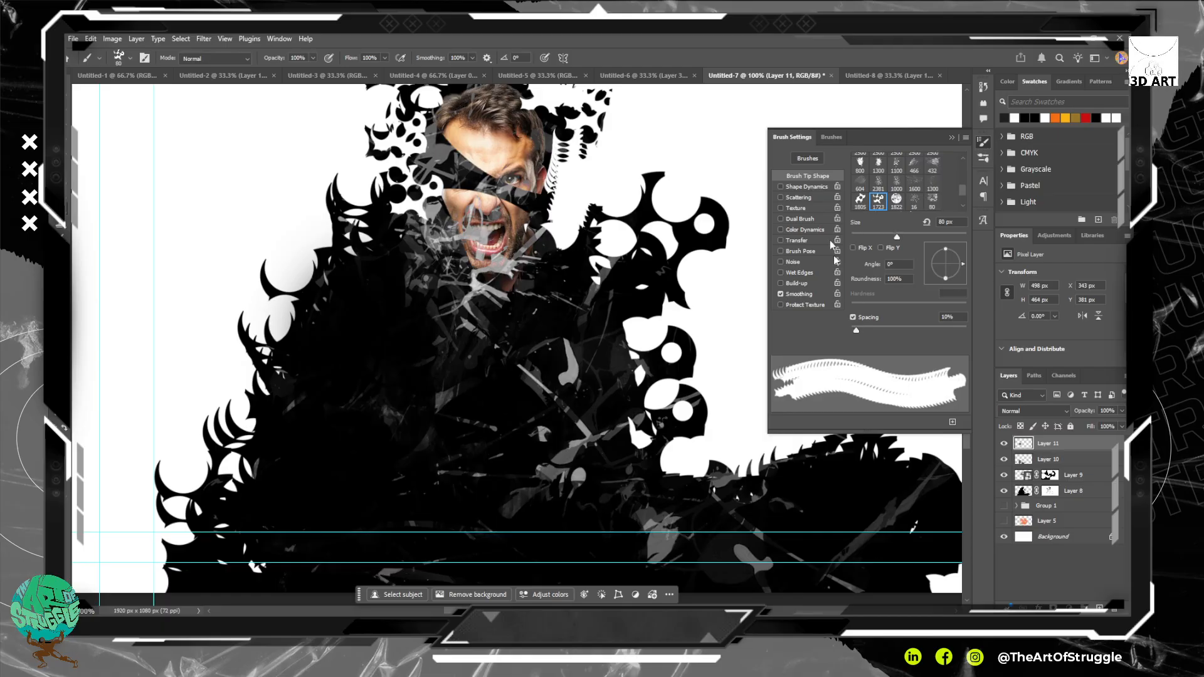
click(799, 199)
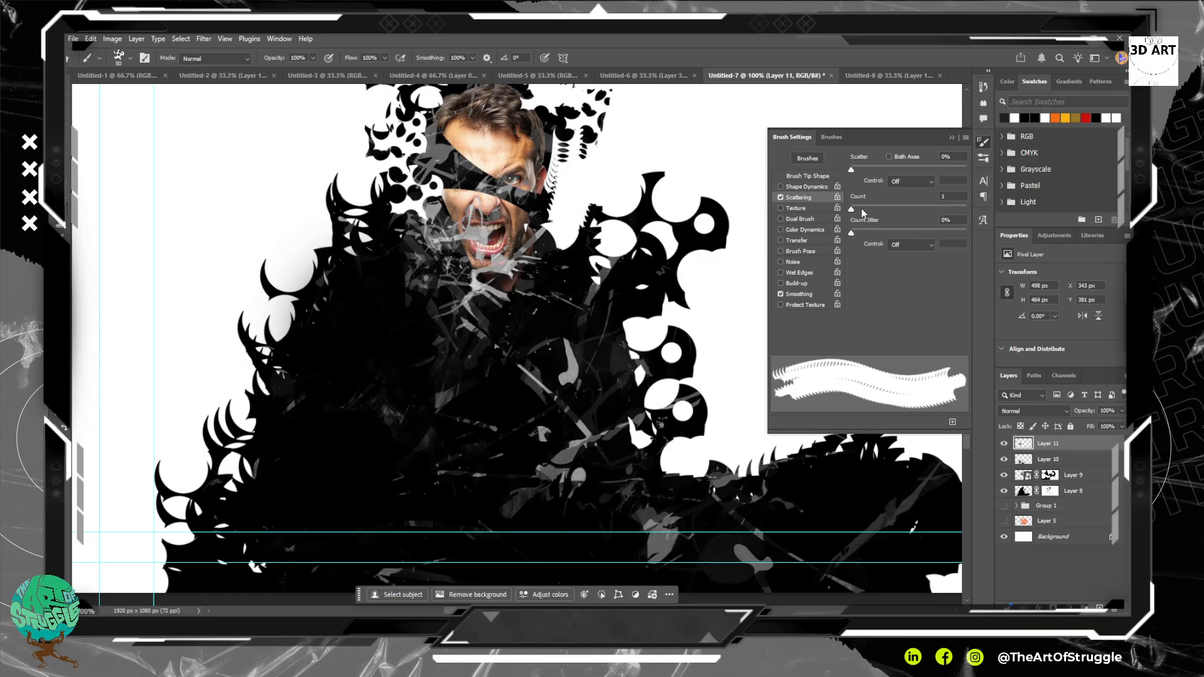
mouse_move(862, 210)
mouse_down()
mouse_move(893, 209)
mouse_move(869, 213)
mouse_up()
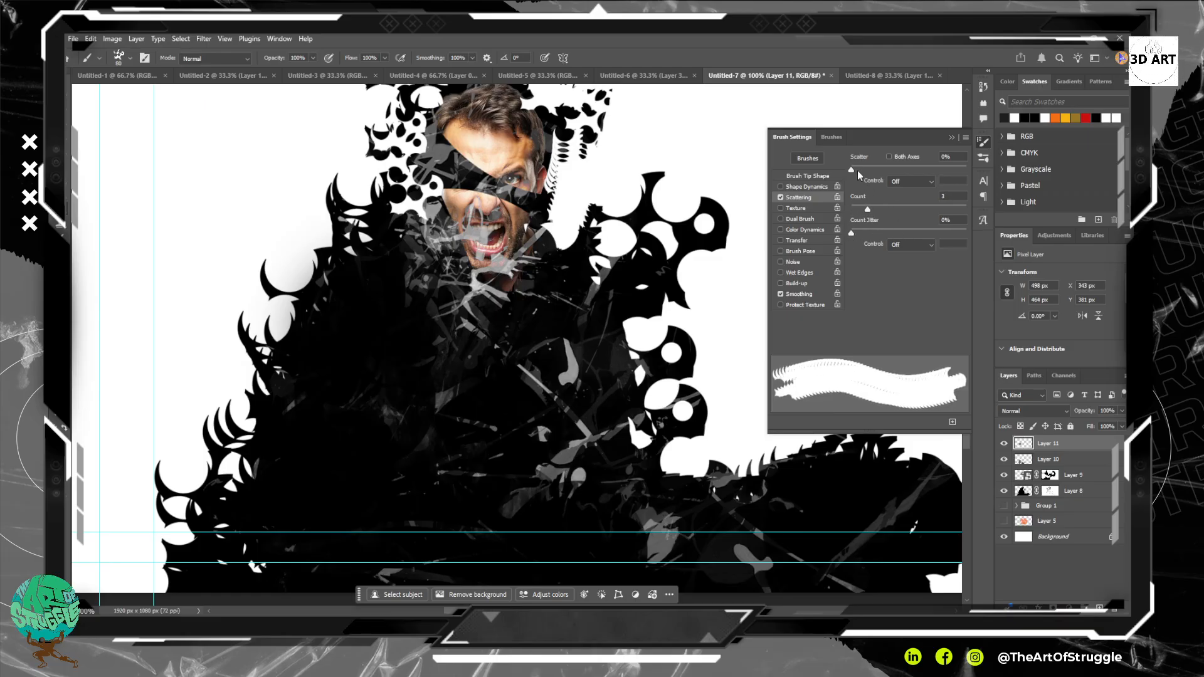
drag(852, 170, 814, 183)
click(781, 197)
click(781, 197)
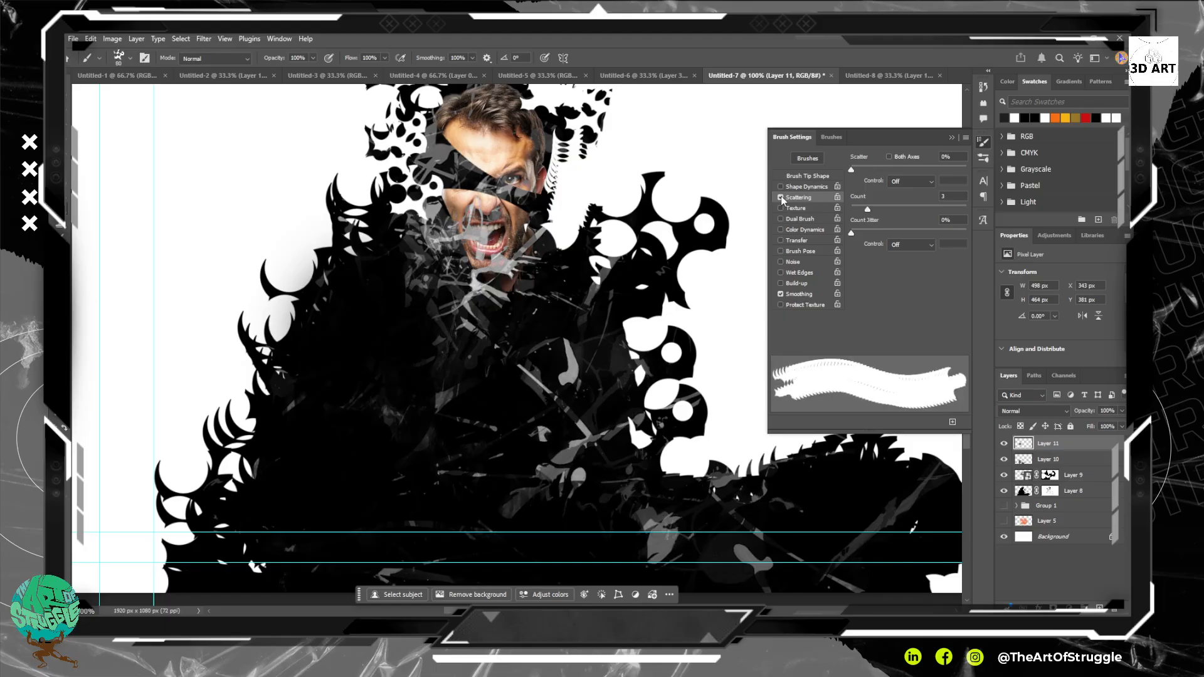
click(781, 198)
Try Texture and Shape Dynamics on the spiky brush, switch both off and leave Transfer enabled.
click(797, 208)
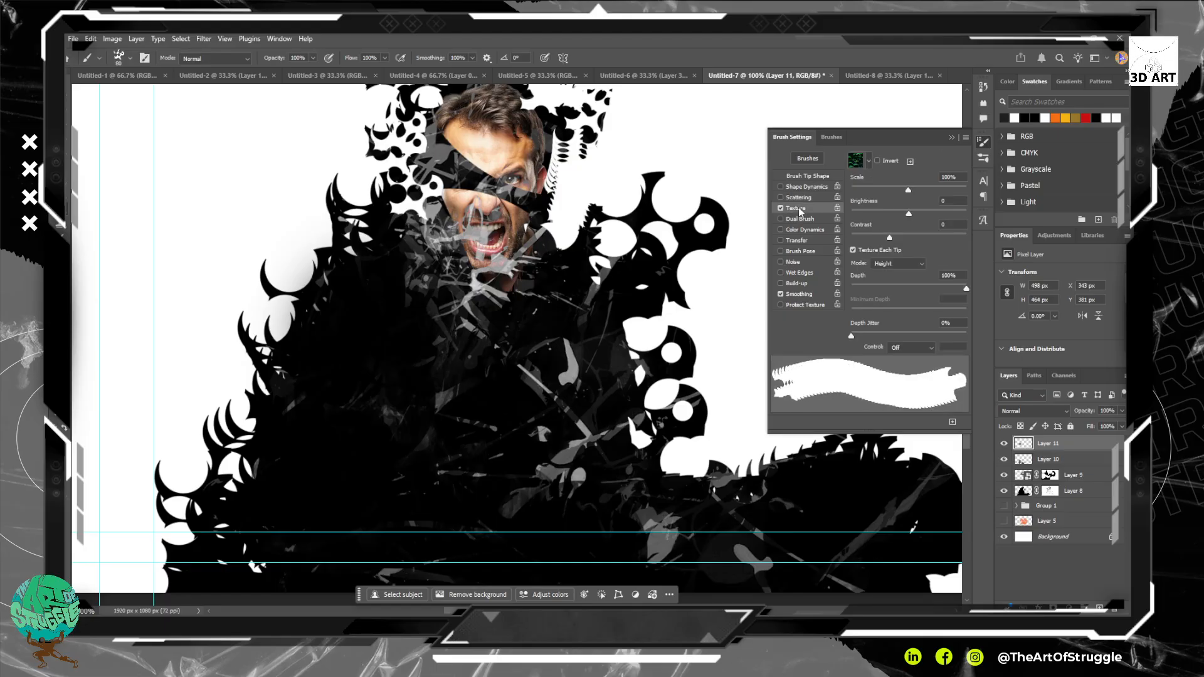
click(802, 186)
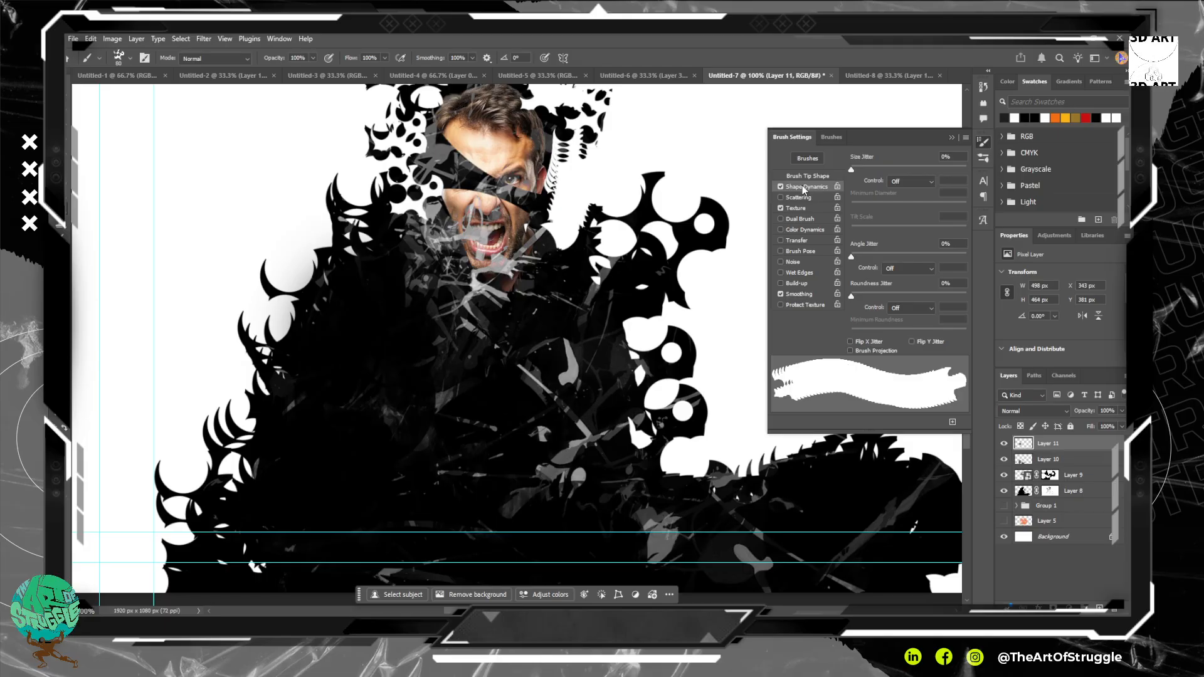
click(799, 239)
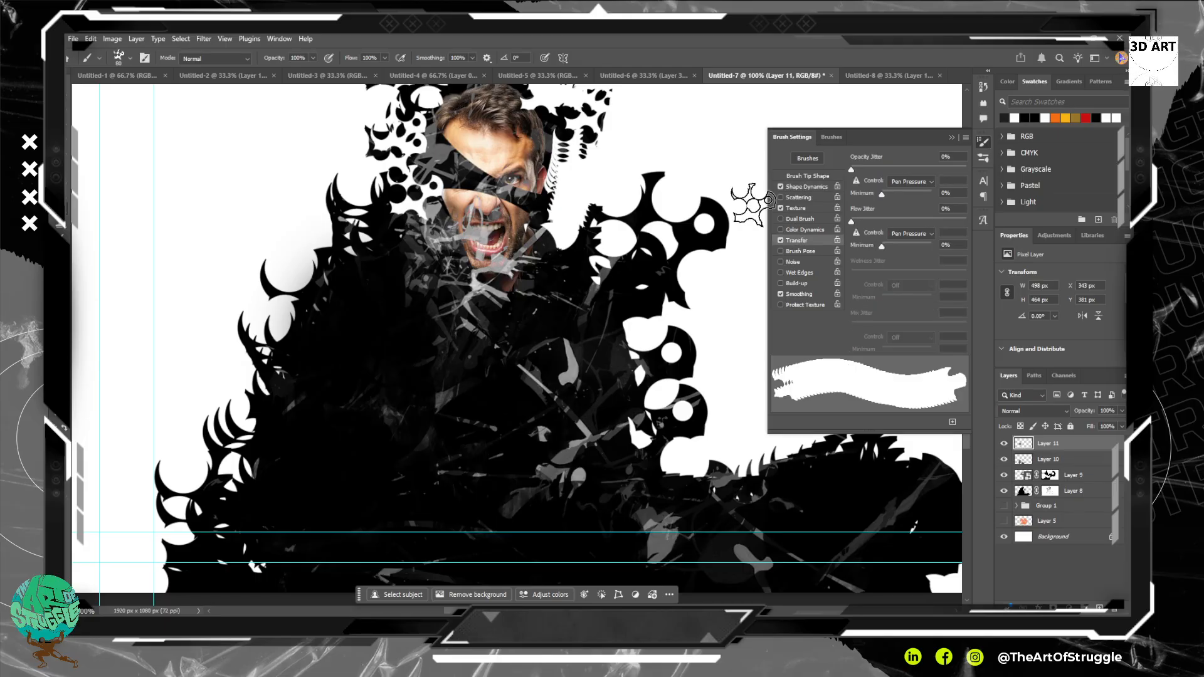
click(780, 208)
click(781, 186)
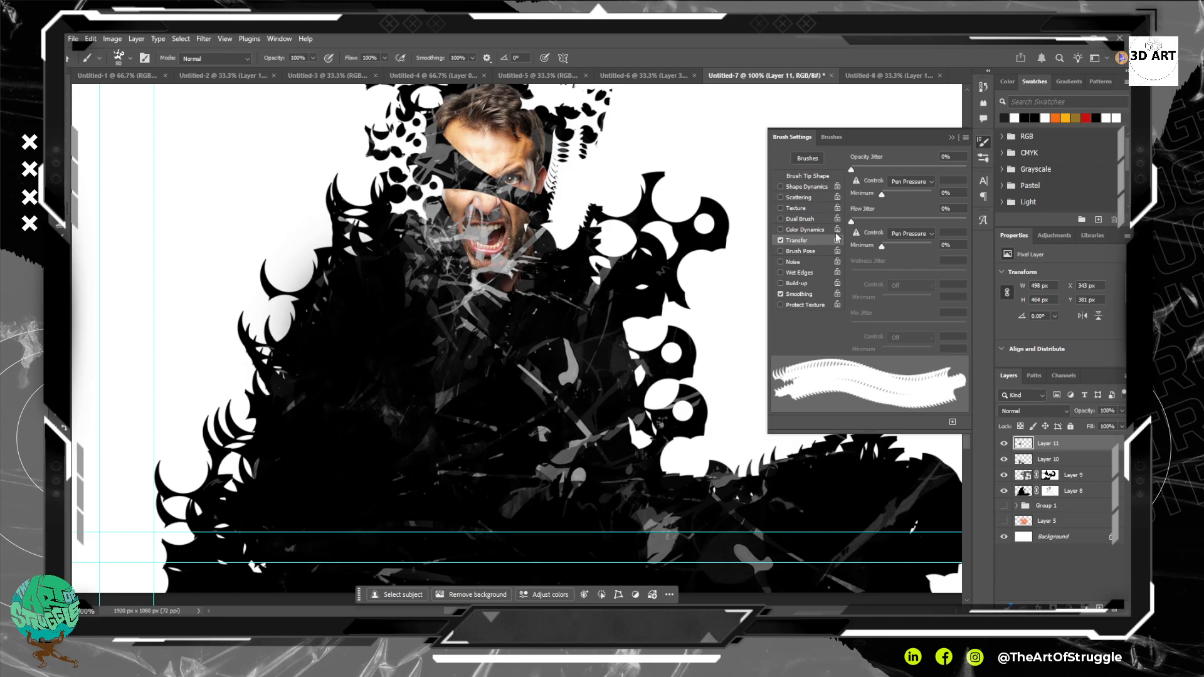
Set the spiky brush's opacity jitter to 29% and paint dark grey shading down the torso's left side.
drag(853, 168, 884, 169)
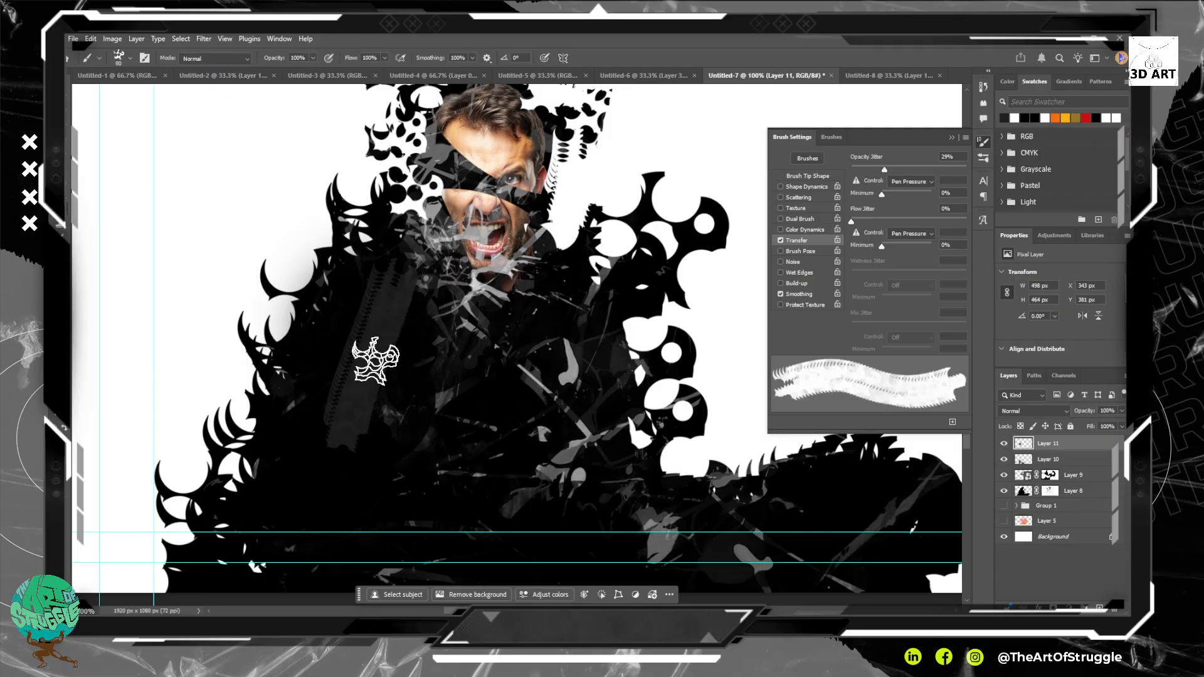
key(ctrl+z)
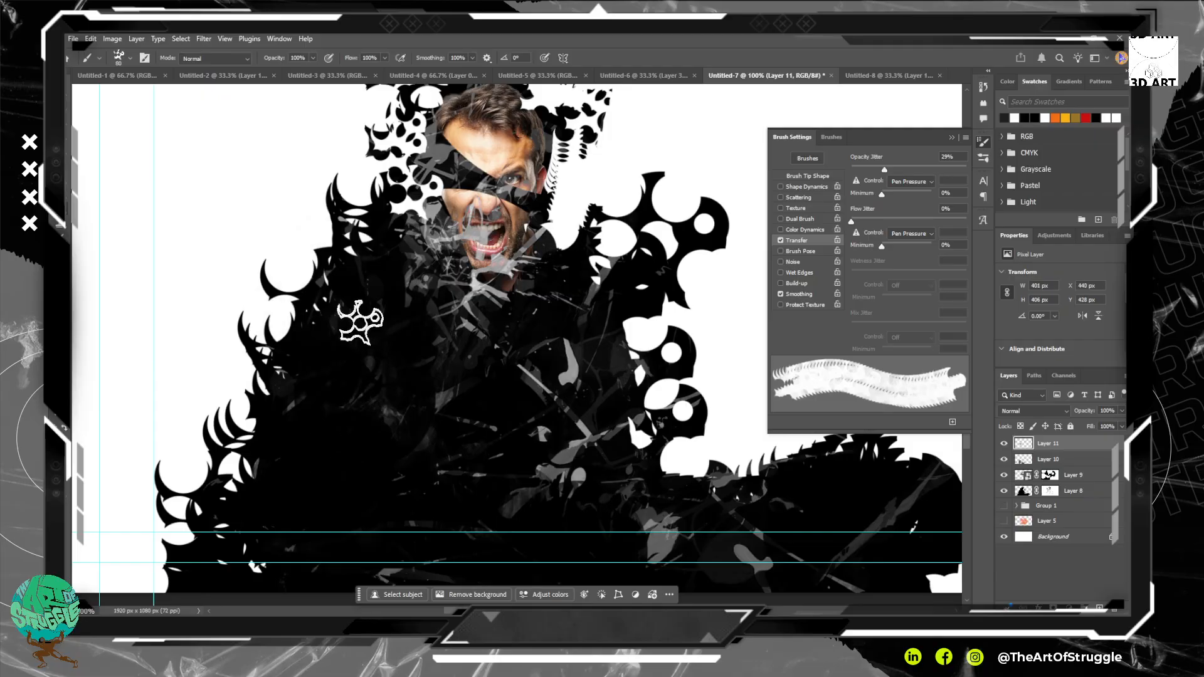
drag(359, 318, 589, 314)
key(ctrl+z)
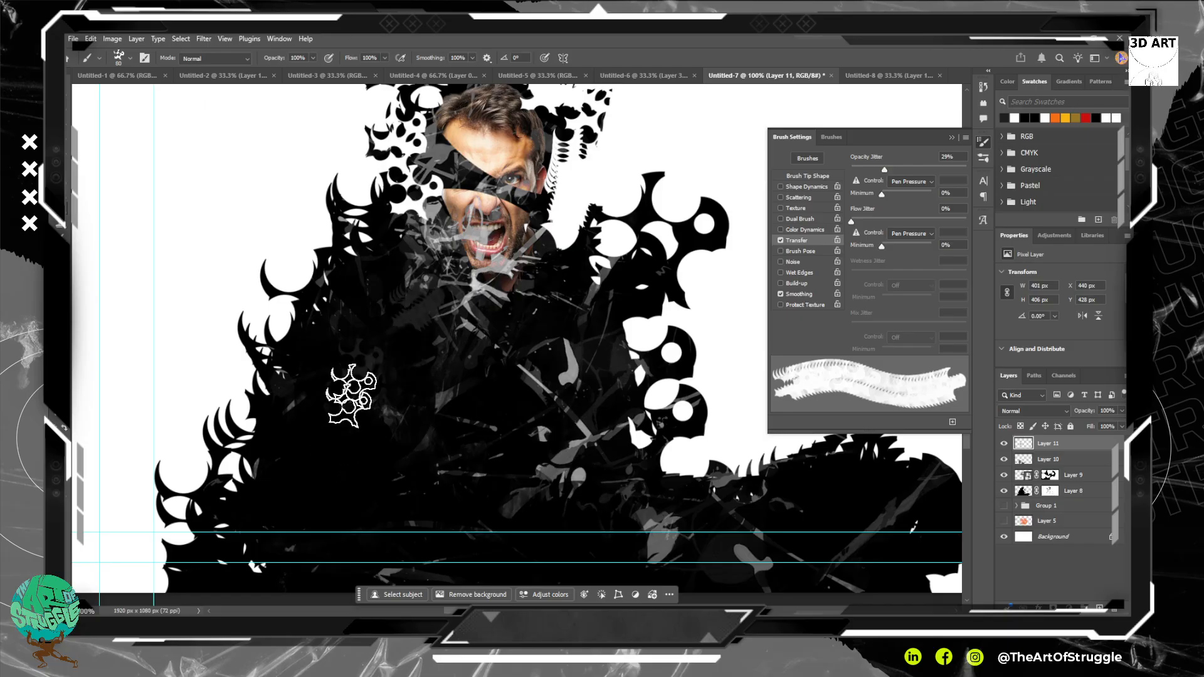
mouse_move(328, 371)
mouse_down()
mouse_move(301, 442)
mouse_move(343, 327)
mouse_move(352, 434)
mouse_move(265, 542)
mouse_move(324, 440)
mouse_move(306, 499)
mouse_move(278, 529)
mouse_move(335, 406)
mouse_move(280, 492)
mouse_move(376, 270)
mouse_move(182, 177)
mouse_move(101, 227)
mouse_up()
Reduce the spiky brush to 40 px.
key([)
key(bracketleft)
key(bracketleft)
key(bracketleft)
Try painting curling dark grey tentacles out from both shoulders directly on Layer 11.
mouse_move(78, 301)
mouse_down()
mouse_move(101, 371)
mouse_move(169, 451)
mouse_move(198, 429)
mouse_up()
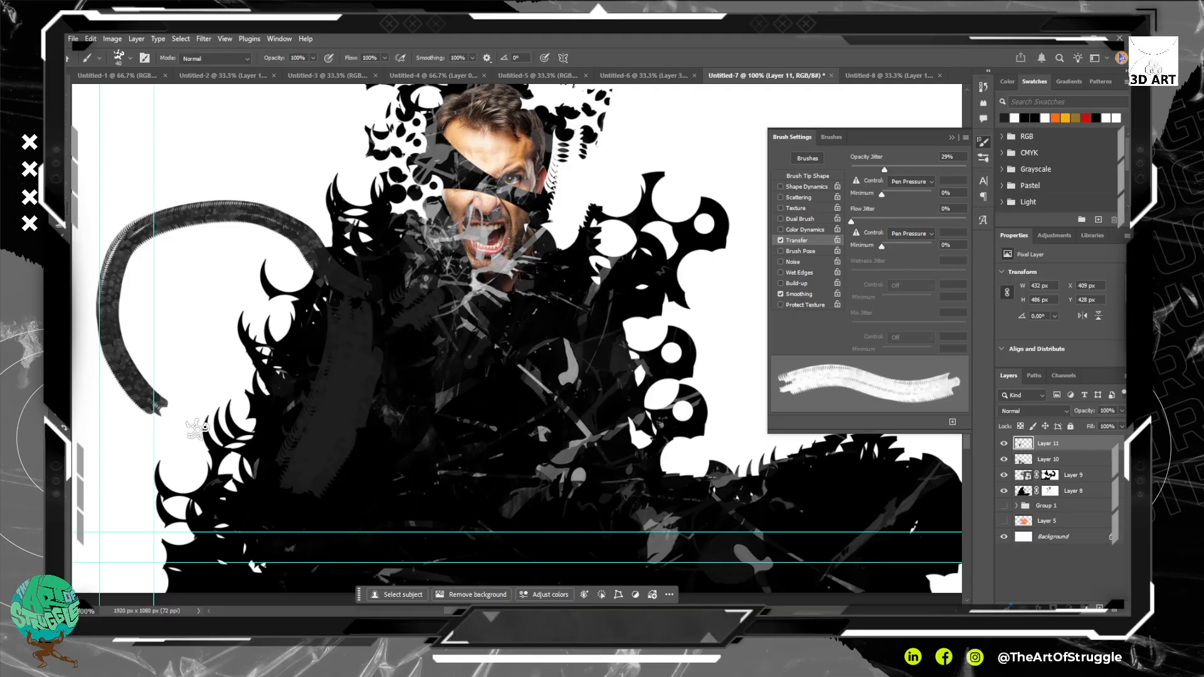
mouse_move(684, 402)
mouse_down()
mouse_move(438, 447)
mouse_move(509, 398)
mouse_up()
mouse_move(407, 323)
mouse_down()
mouse_move(638, 190)
mouse_move(683, 390)
mouse_move(616, 465)
mouse_move(678, 493)
mouse_move(811, 341)
mouse_move(796, 223)
mouse_move(741, 156)
mouse_move(548, 151)
mouse_move(512, 117)
mouse_move(537, 89)
mouse_up()
mouse_move(178, 301)
mouse_down()
mouse_move(250, 396)
mouse_move(495, 495)
mouse_up()
mouse_move(496, 405)
mouse_down()
mouse_move(448, 330)
mouse_move(435, 258)
mouse_up()
key(ctrl+z)
Try moving Layer 11 beneath the figure layers, and undo the reordering together with the tentacle strokes.
drag(1060, 446, 1061, 506)
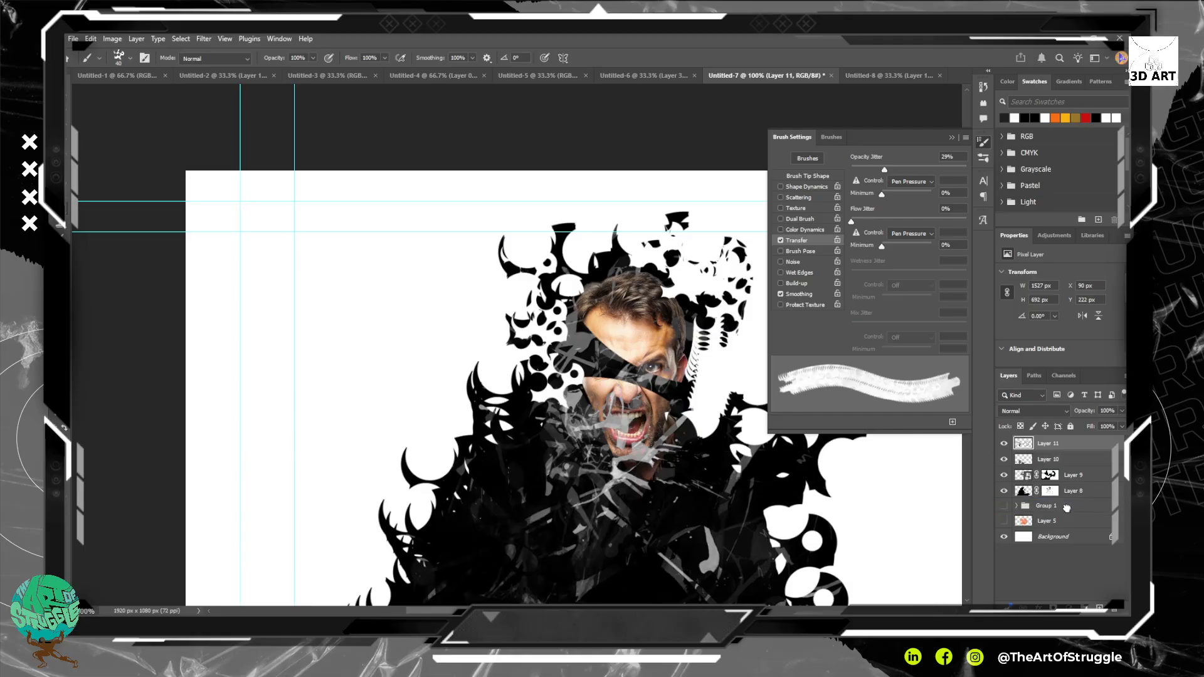
key(ctrl+z)
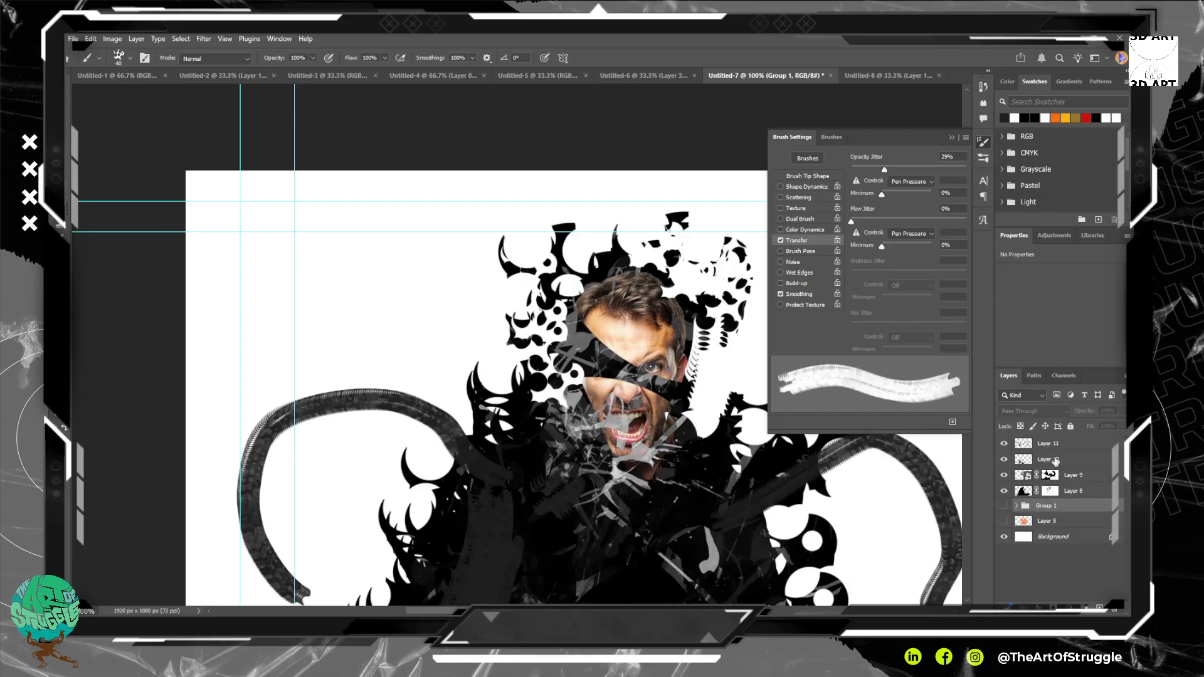
drag(1065, 501, 1064, 482)
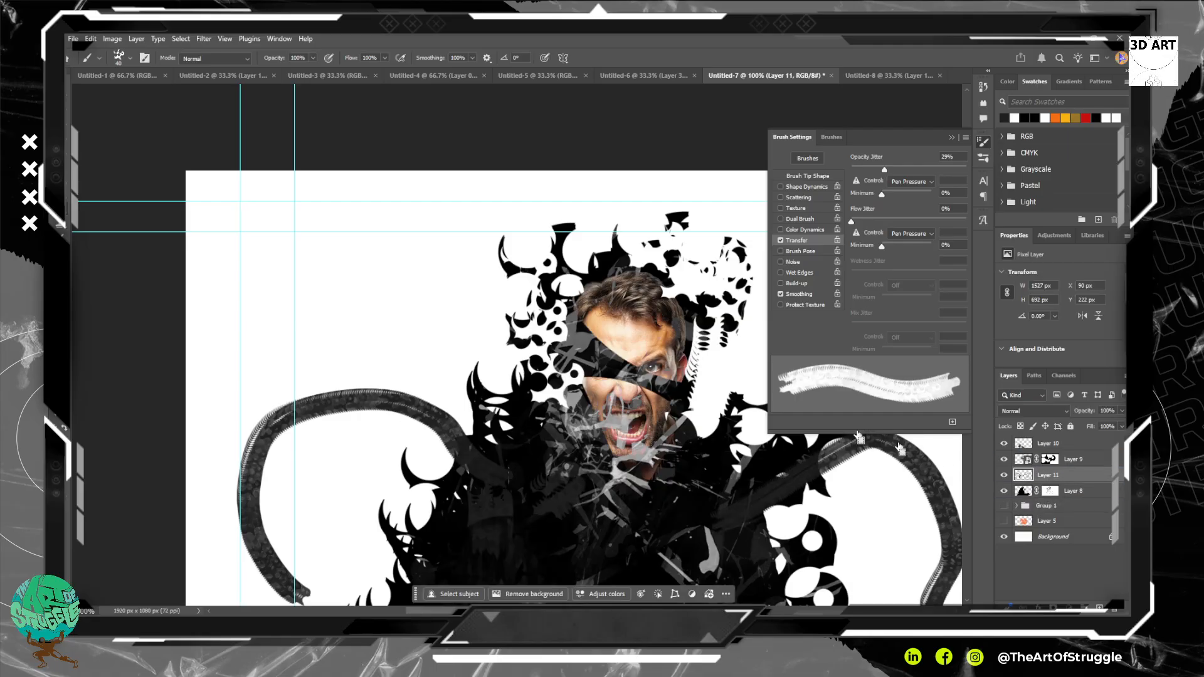
key(ctrl+z)
key(ctrl+z)
key(ctrl+z)
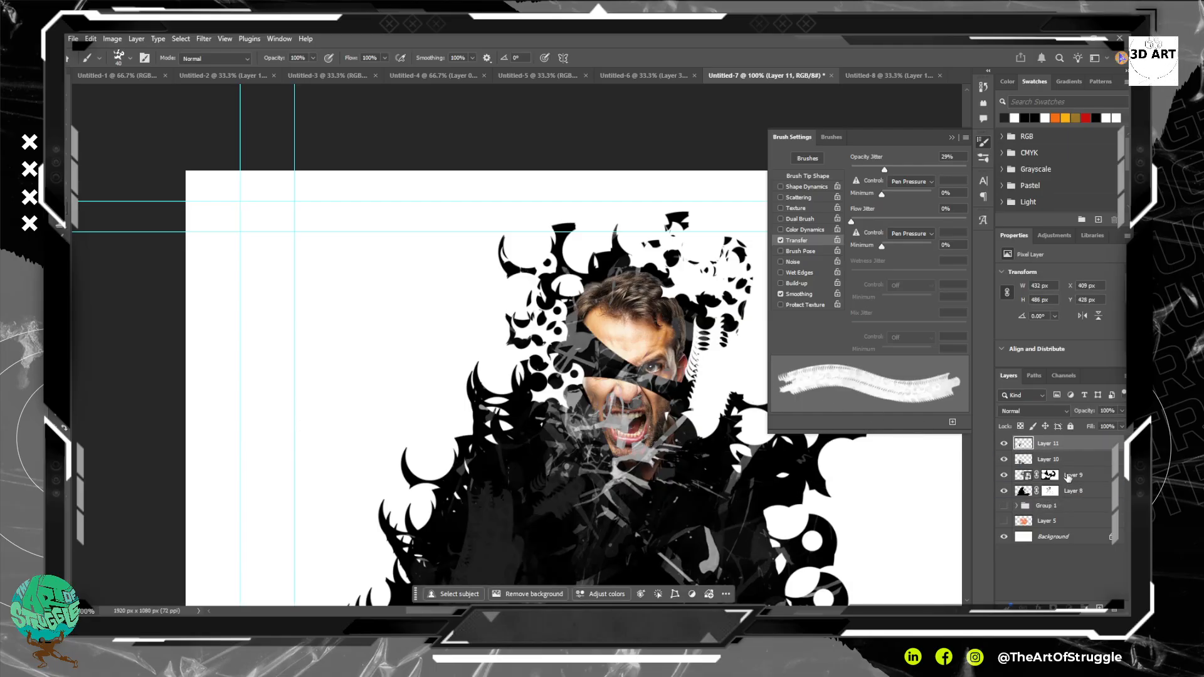
Add a new layer directly below Layer 8 and paint slim 40 px tentacles curling out from both shoulders.
click(1099, 609)
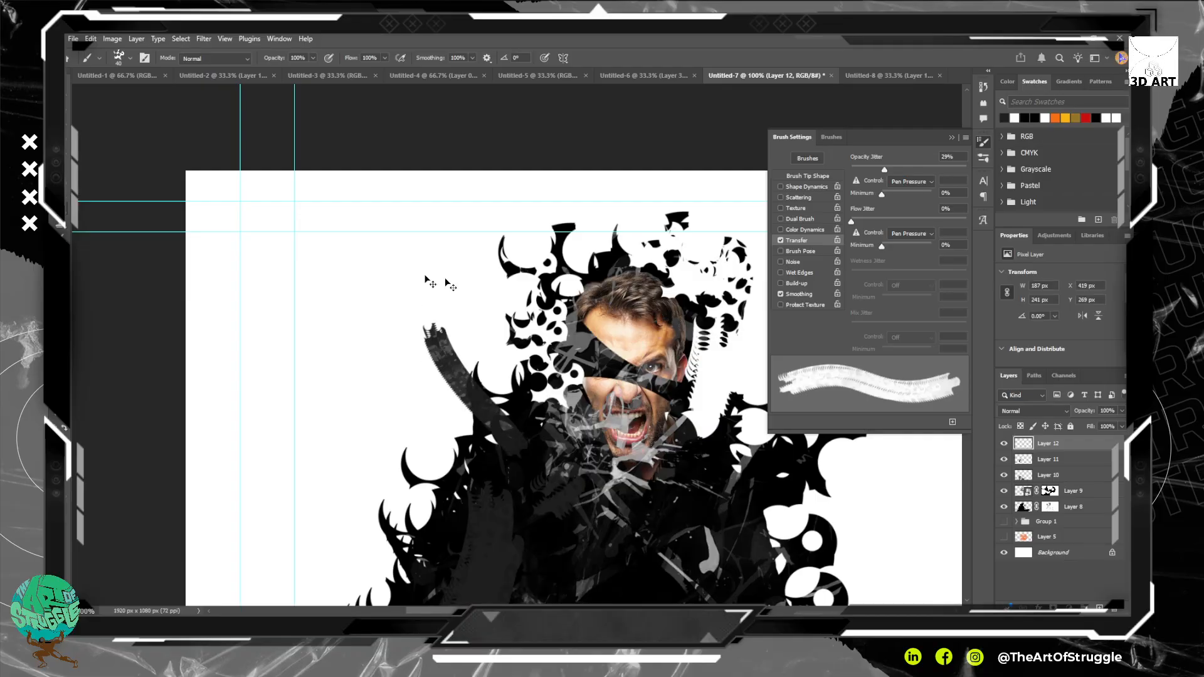
drag(1067, 443, 1068, 508)
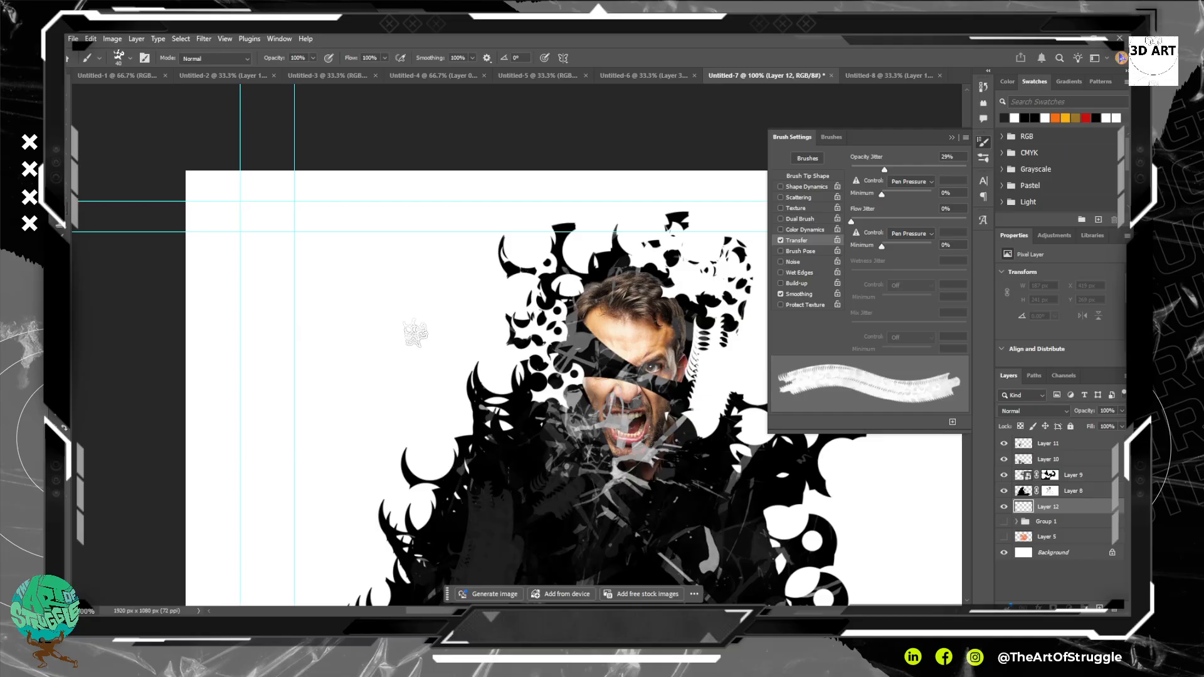
mouse_move(415, 333)
mouse_down()
mouse_move(262, 248)
mouse_move(200, 295)
mouse_move(205, 360)
mouse_move(227, 392)
mouse_move(325, 415)
mouse_up()
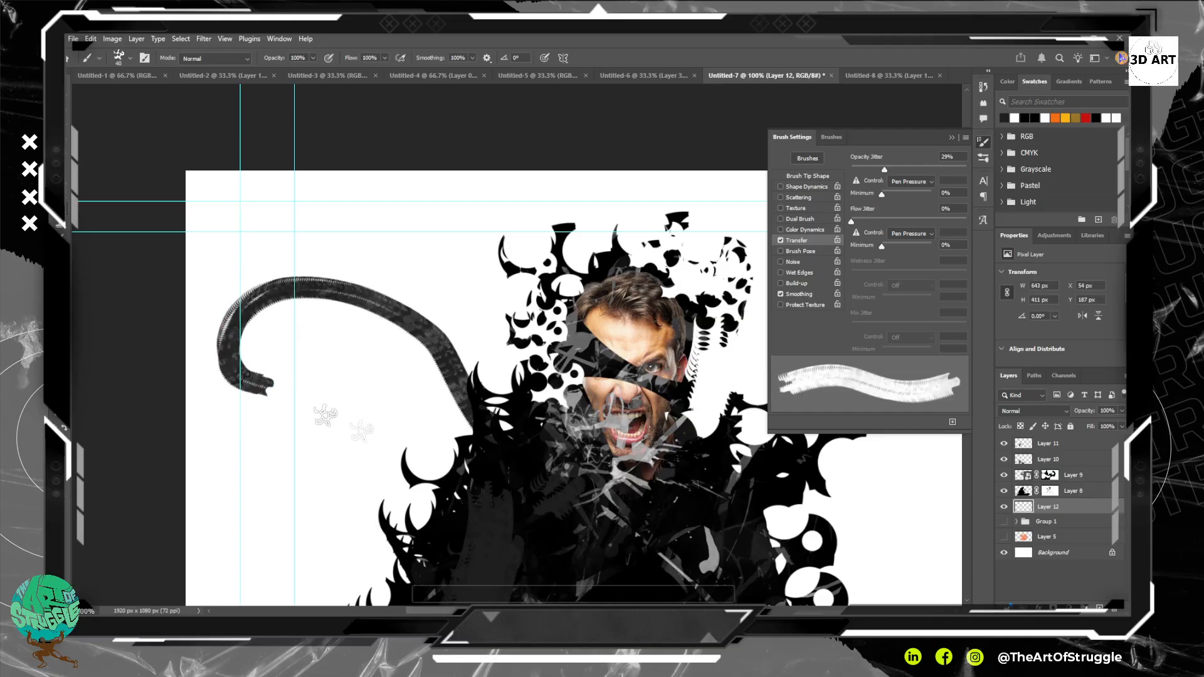
drag(657, 471, 403, 389)
mouse_move(477, 402)
mouse_down()
mouse_move(652, 227)
mouse_move(789, 427)
mouse_up()
drag(246, 438, 458, 340)
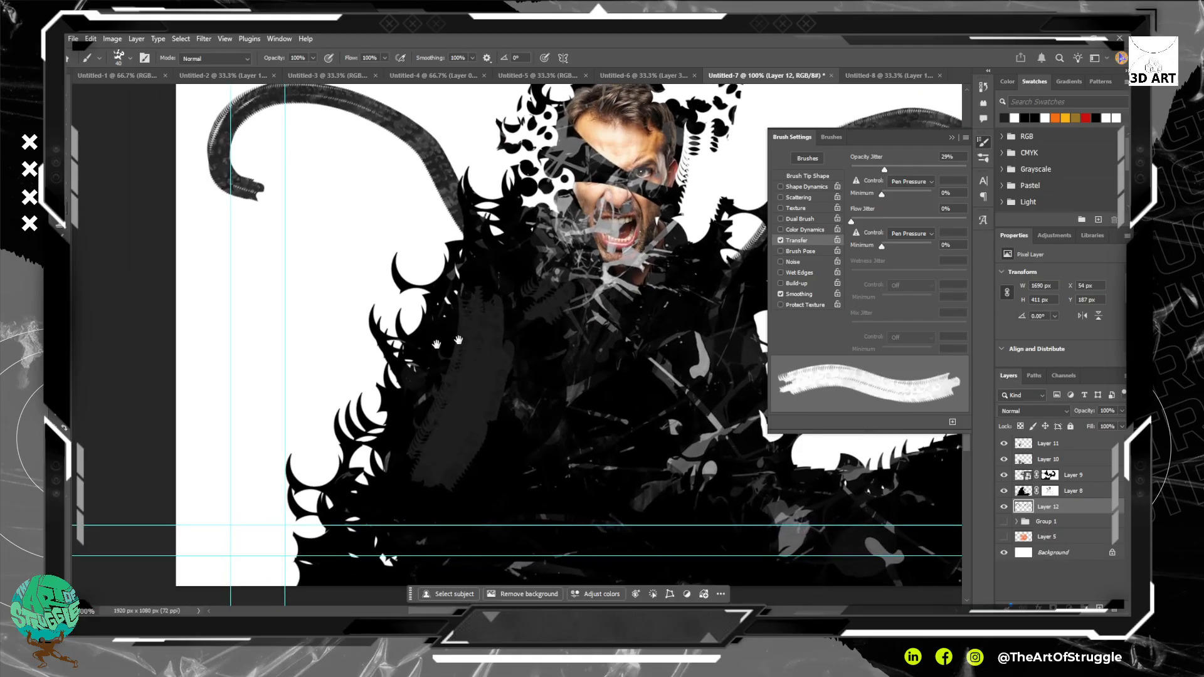
Enlarge the spiky brush and paint a thicker tentacle out from each side of the torso.
mouse_move(398, 313)
mouse_down()
mouse_move(340, 269)
mouse_move(239, 337)
mouse_move(237, 426)
mouse_move(183, 448)
mouse_move(126, 404)
mouse_move(196, 273)
mouse_move(284, 283)
mouse_move(314, 68)
mouse_up()
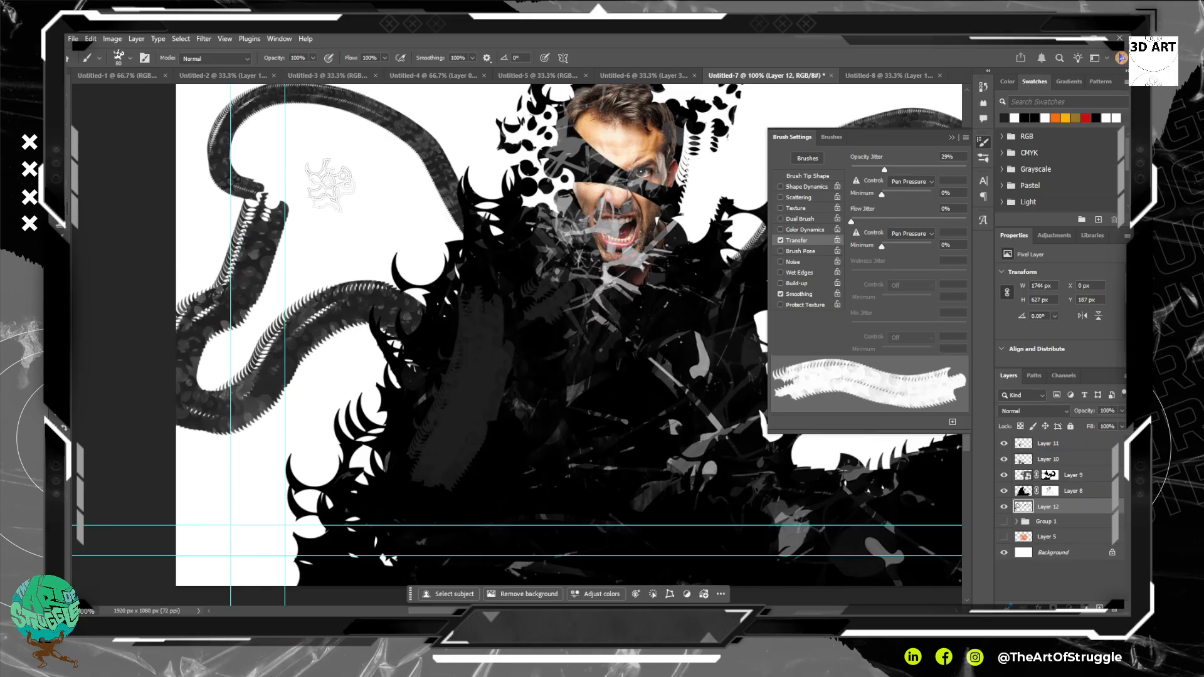
key(ctrl+z)
drag(401, 323, 134, 555)
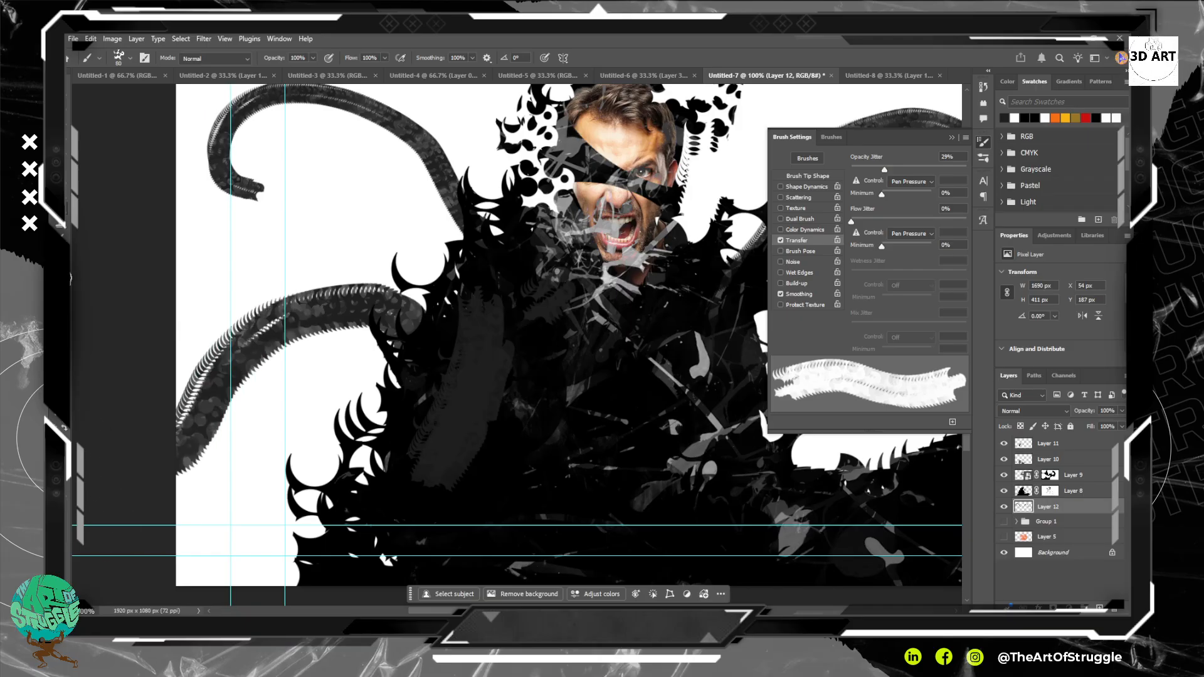
drag(401, 370, 178, 528)
mouse_move(549, 429)
mouse_down()
mouse_move(500, 320)
mouse_move(480, 313)
mouse_up()
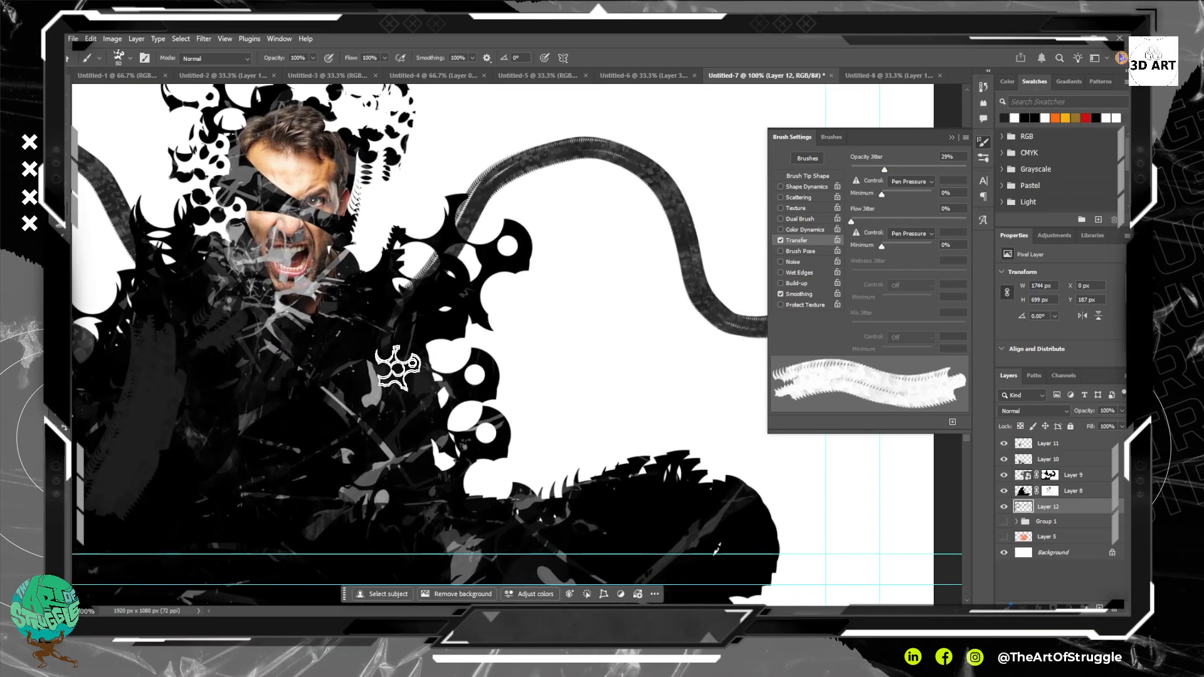
mouse_move(403, 364)
mouse_down()
mouse_move(626, 412)
mouse_move(699, 467)
mouse_move(834, 417)
mouse_move(800, 330)
mouse_move(683, 300)
mouse_move(554, 289)
mouse_move(522, 229)
mouse_move(521, 196)
mouse_move(554, 184)
mouse_move(581, 193)
mouse_move(599, 224)
mouse_up()
mouse_move(498, 437)
mouse_down()
mouse_move(446, 386)
mouse_move(528, 416)
mouse_move(627, 501)
mouse_up()
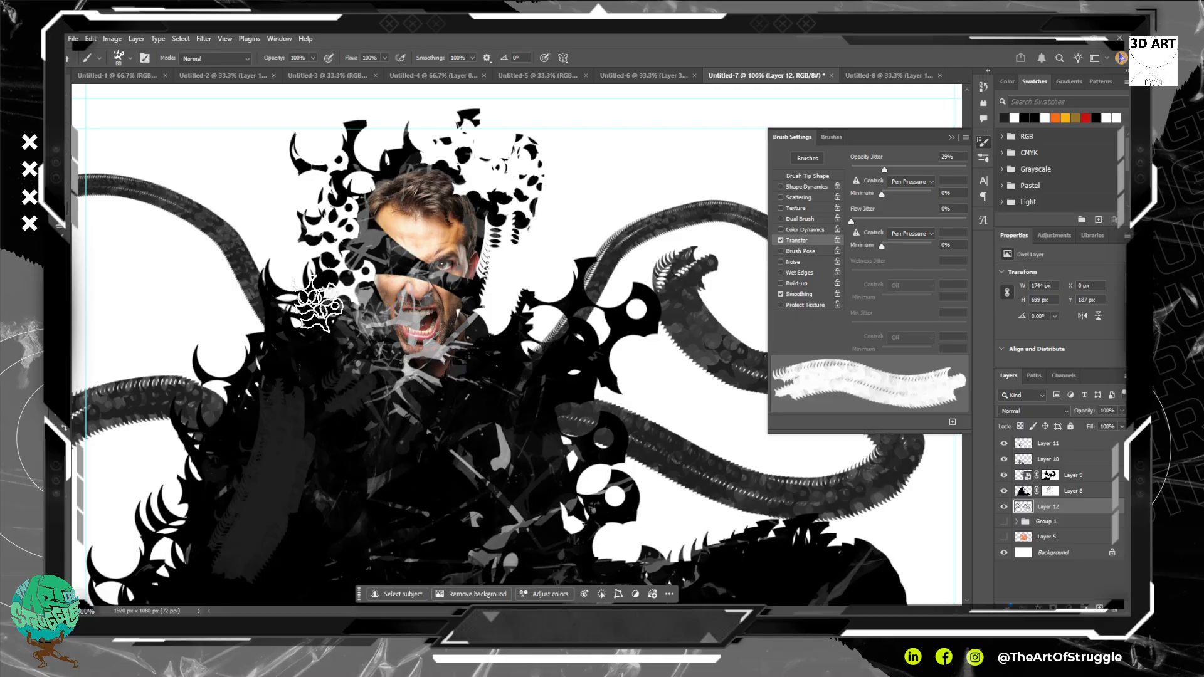
Reduce the brush to 40 px and paint a small curled tentacle between the two on the figure's left side.
mouse_move(279, 146)
mouse_down()
mouse_move(317, 126)
mouse_move(461, 132)
mouse_up()
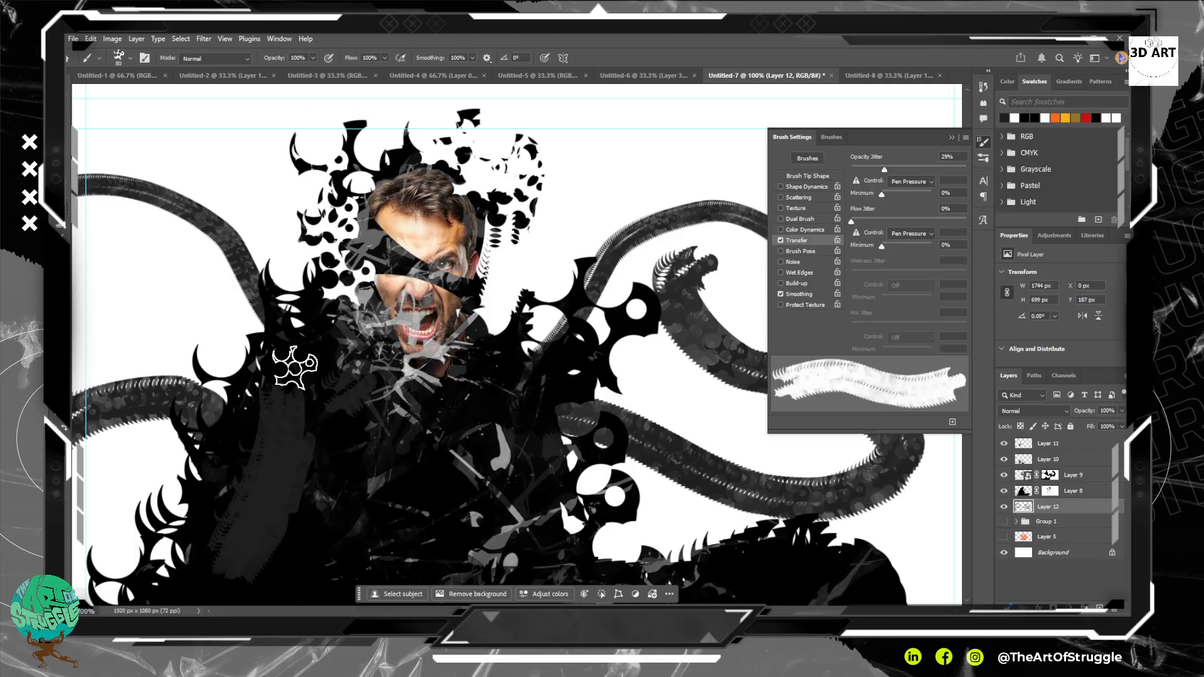
key(bracketleft)
key(bracketleft)
key(bracketleft)
key(bracketleft)
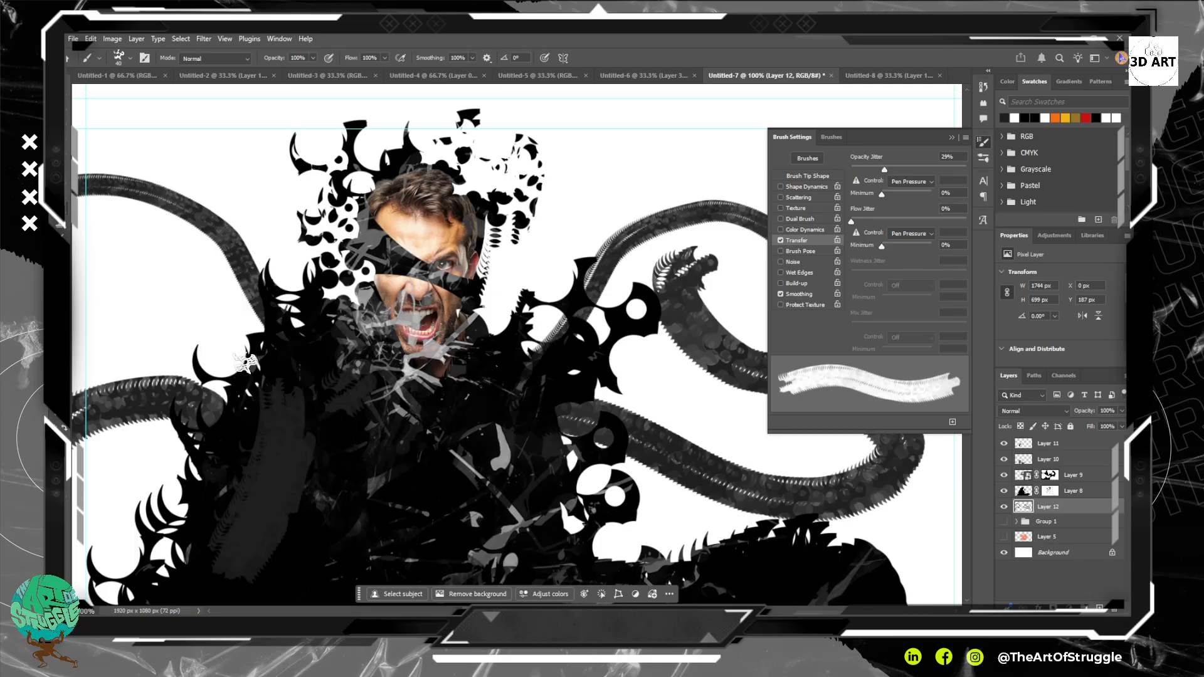
mouse_move(188, 352)
mouse_down()
mouse_move(113, 308)
mouse_move(129, 251)
mouse_up()
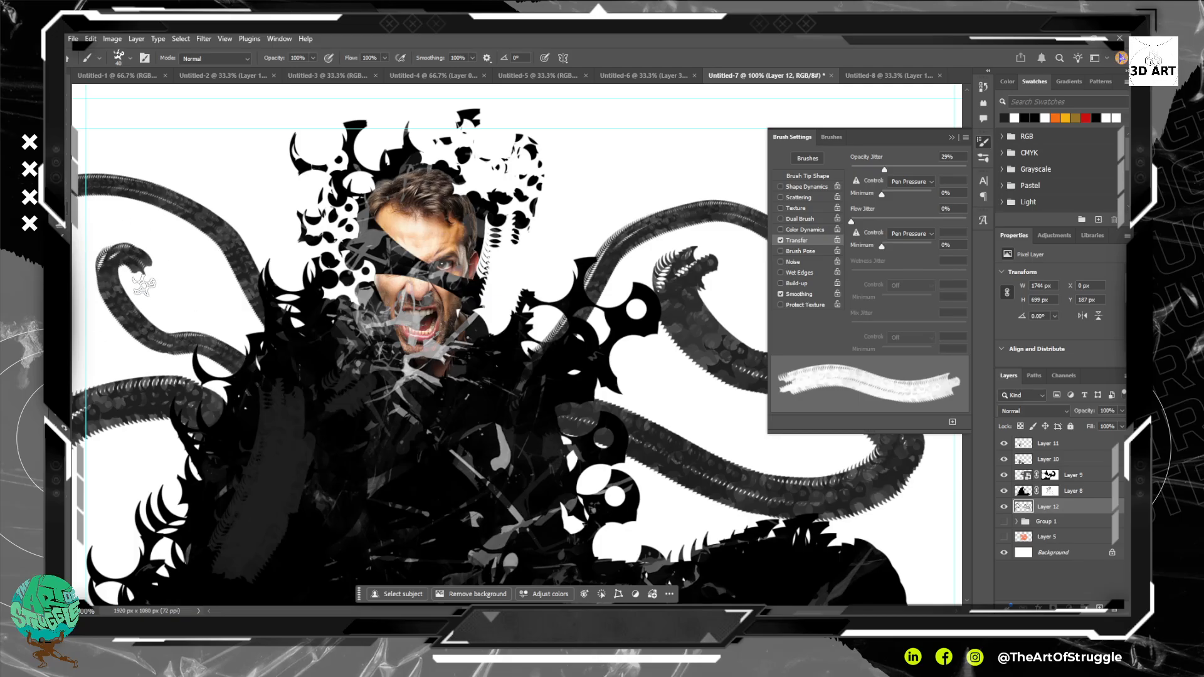
Paint a slim tentacle curling upward from the figure's lower left side.
drag(394, 441, 114, 369)
drag(311, 472, 652, 450)
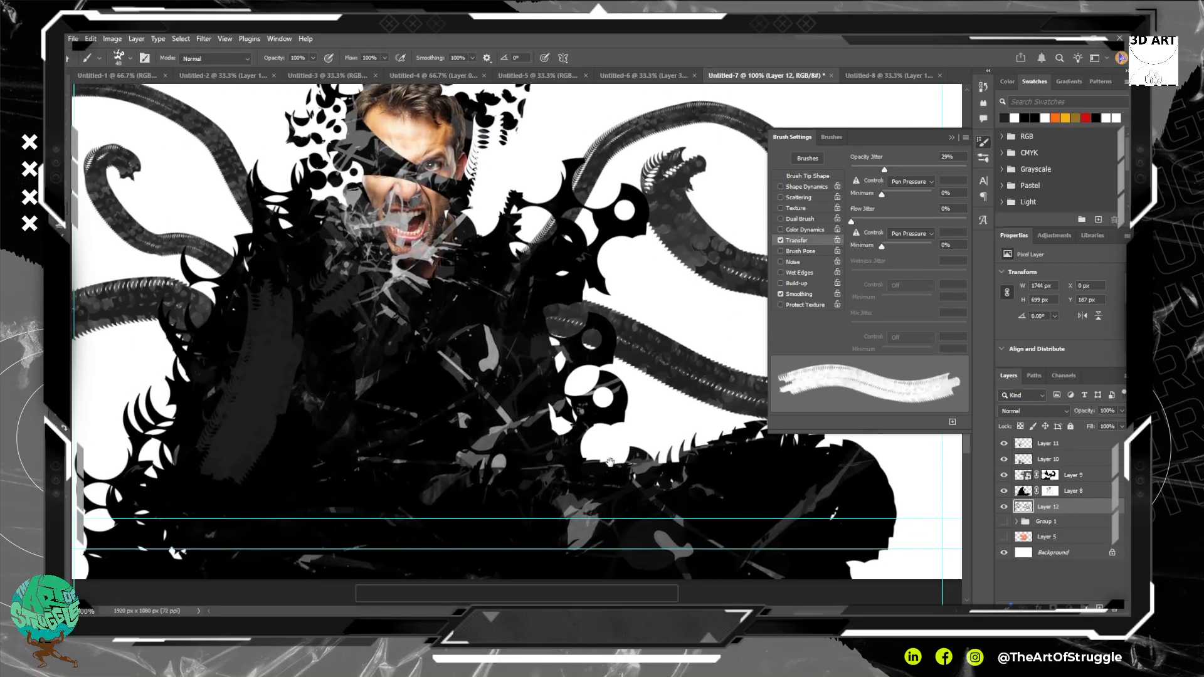
drag(296, 348, 400, 402)
mouse_move(250, 462)
mouse_down()
mouse_move(163, 507)
mouse_move(127, 565)
mouse_move(72, 536)
mouse_move(110, 450)
mouse_move(167, 386)
mouse_up()
key(ctrl+z)
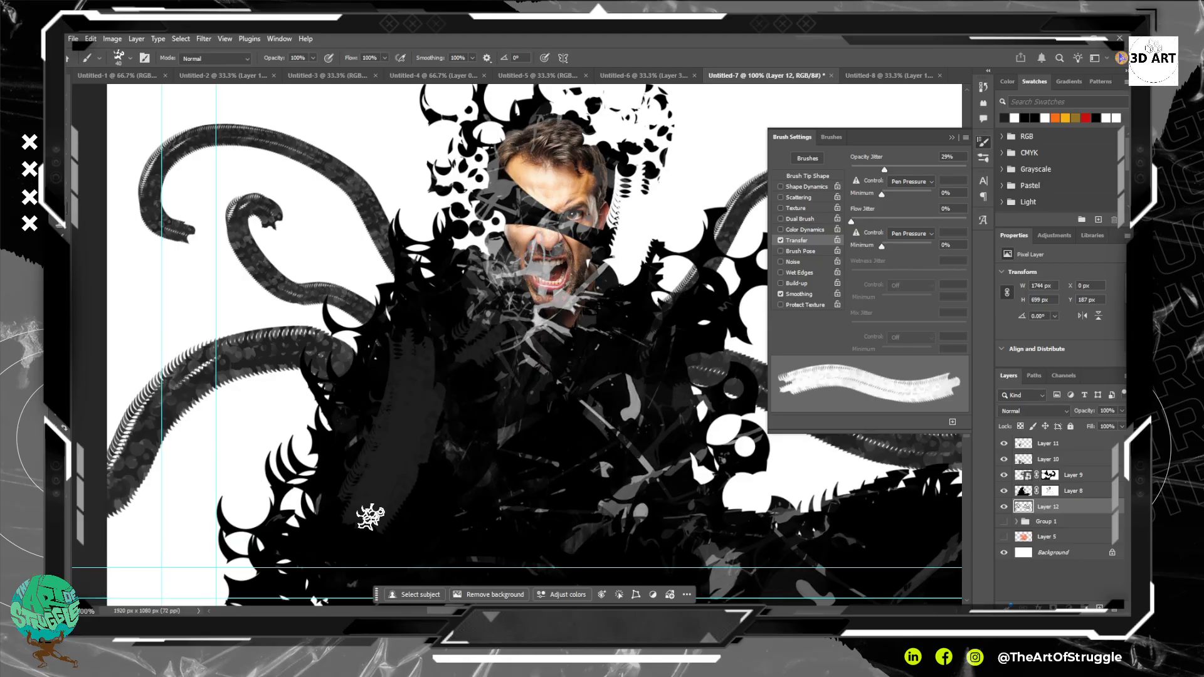
mouse_move(219, 542)
mouse_down()
mouse_move(208, 449)
mouse_move(234, 430)
mouse_move(266, 419)
mouse_up()
drag(279, 371, 266, 398)
Paint a winding tentacle rising above the right shoulder and another at the canvas's lower right.
mouse_move(652, 318)
mouse_down()
mouse_move(355, 314)
mouse_move(360, 365)
mouse_move(392, 223)
mouse_move(471, 125)
mouse_move(363, 111)
mouse_move(382, 85)
mouse_move(480, 108)
mouse_move(496, 189)
mouse_move(535, 155)
mouse_move(504, 117)
mouse_up()
drag(524, 219, 511, 207)
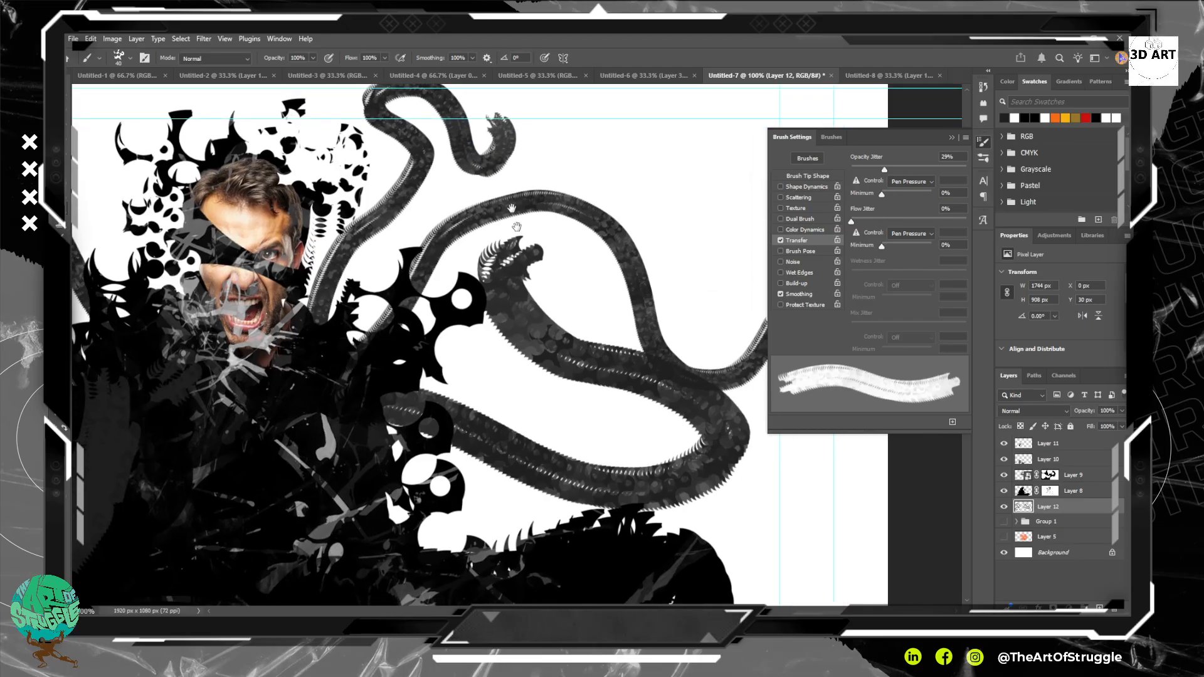
drag(617, 593, 548, 412)
mouse_move(612, 476)
mouse_down()
mouse_move(740, 305)
mouse_move(774, 221)
mouse_move(796, 341)
mouse_up()
drag(704, 344, 749, 354)
Paint a tentacle reaching from behind the head towards the canvas's upper left corner.
mouse_move(119, 137)
mouse_down()
mouse_move(568, 315)
mouse_move(565, 249)
mouse_move(575, 325)
mouse_move(459, 124)
mouse_move(536, 168)
mouse_move(474, 182)
mouse_move(533, 122)
mouse_move(595, 116)
mouse_move(653, 52)
mouse_move(438, 109)
mouse_move(414, 173)
mouse_up()
key(ctrl+z)
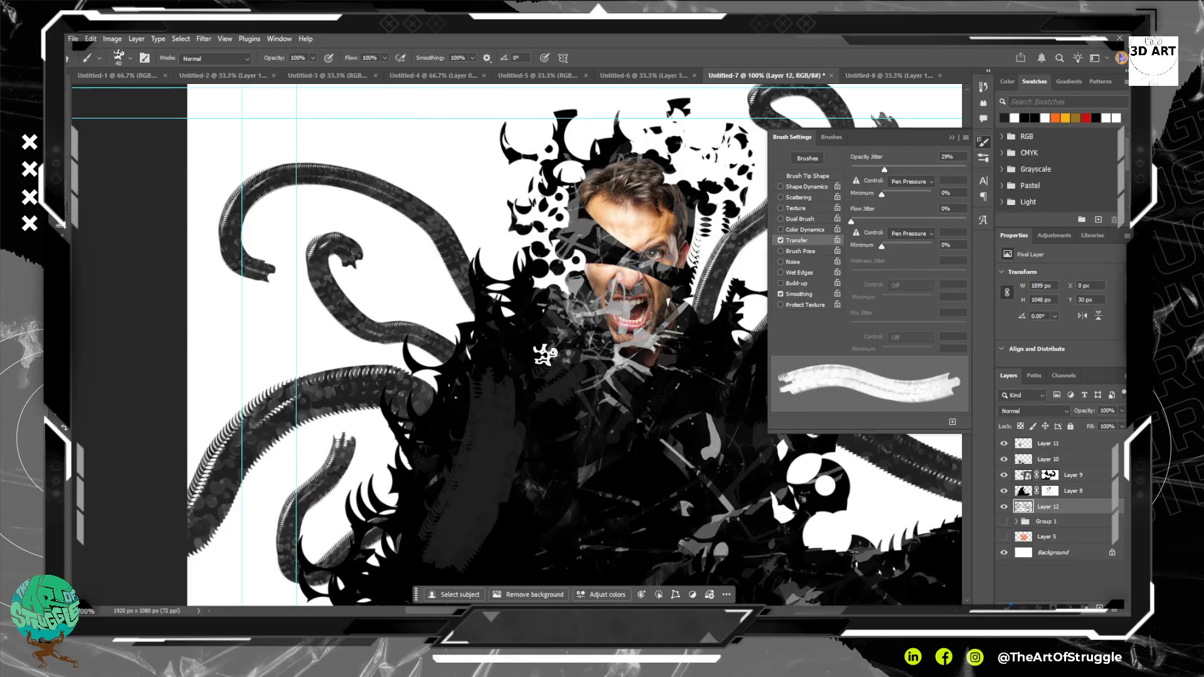
mouse_move(545, 354)
mouse_down()
mouse_move(524, 191)
mouse_move(547, 163)
mouse_move(474, 126)
mouse_move(408, 121)
mouse_move(381, 140)
mouse_move(299, 127)
mouse_move(300, 112)
mouse_move(363, 96)
mouse_move(432, 117)
mouse_up()
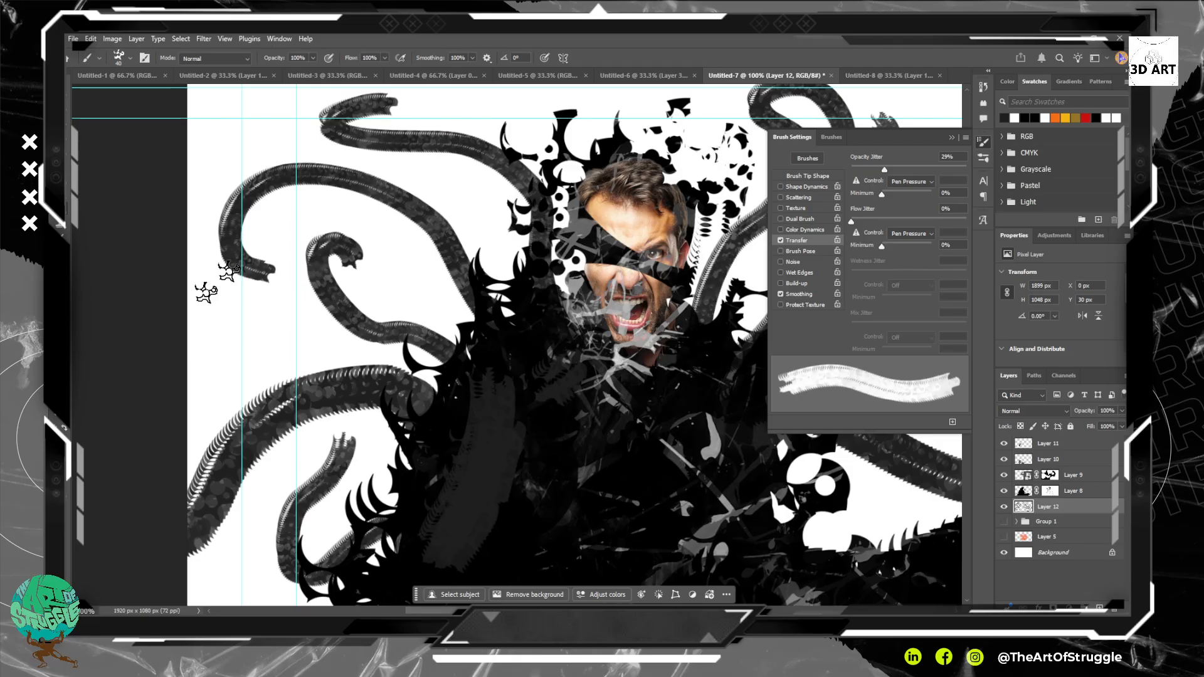
Pick red as the painting colour and switch to the Soft Round Pressure Opacity and Flow brush.
key(i)
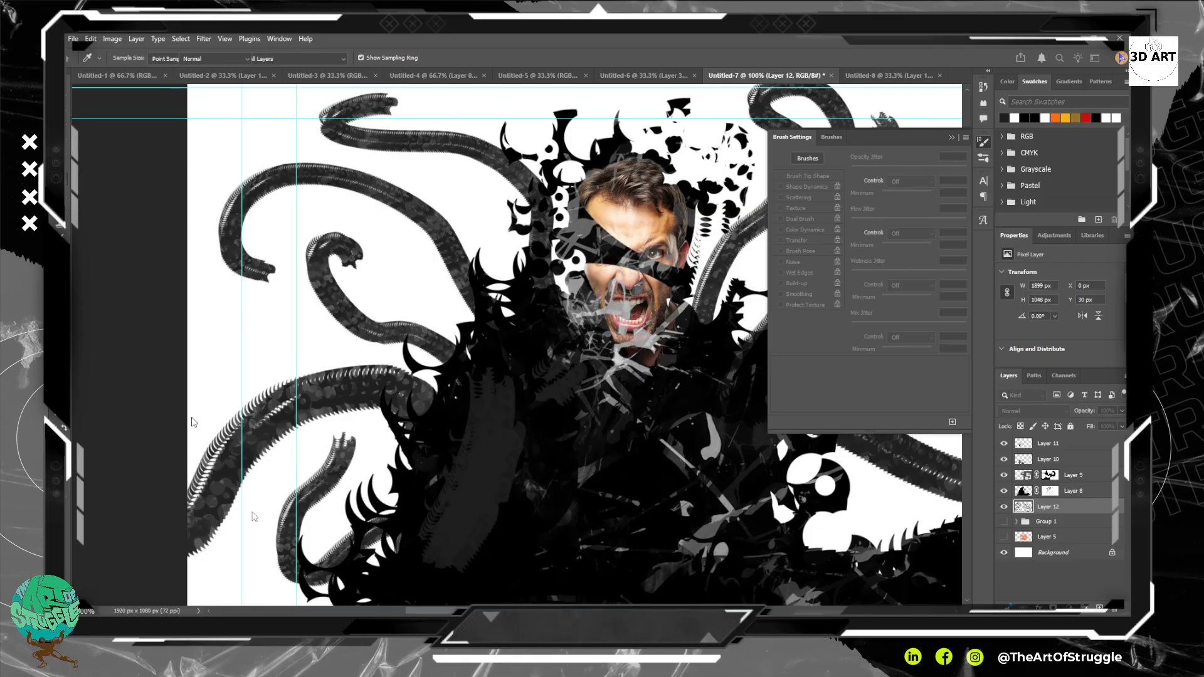
key(b)
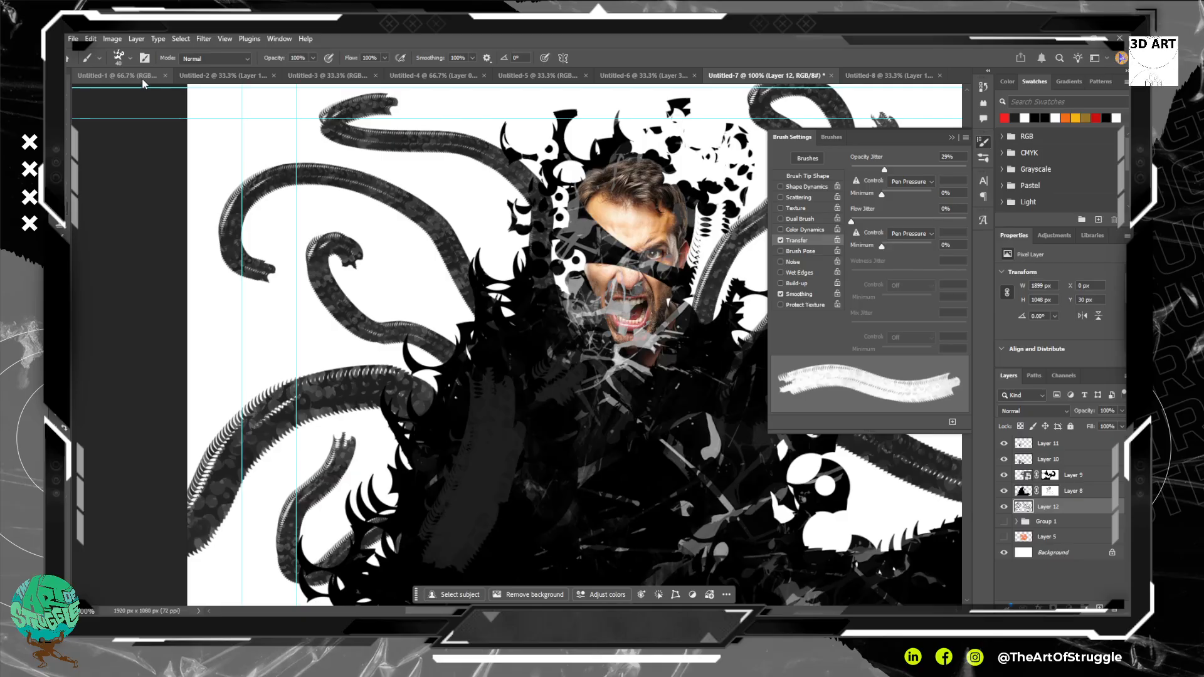
click(102, 58)
click(130, 58)
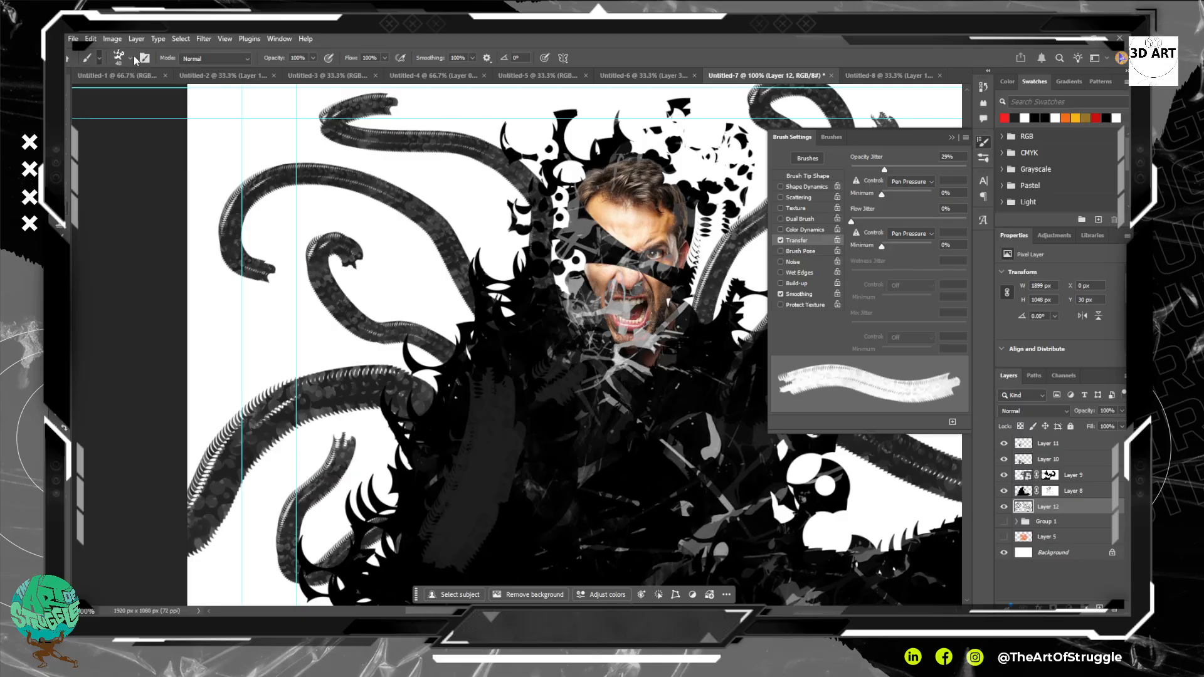
click(130, 58)
click(162, 164)
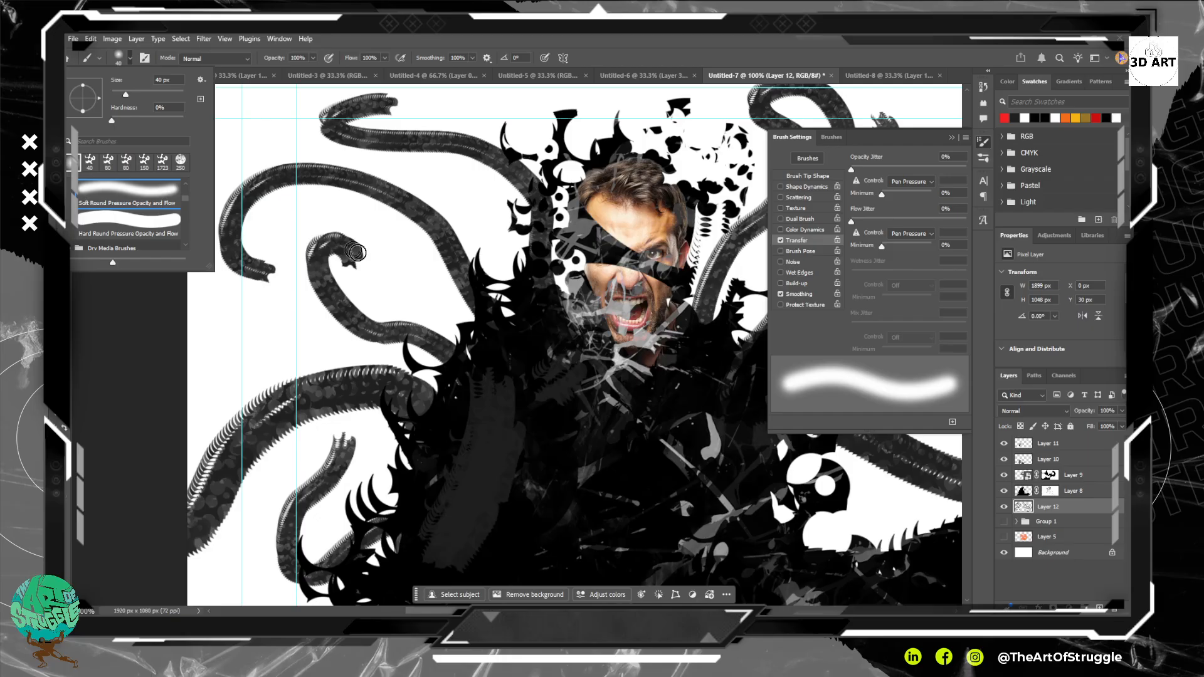
click(475, 307)
drag(472, 313, 461, 269)
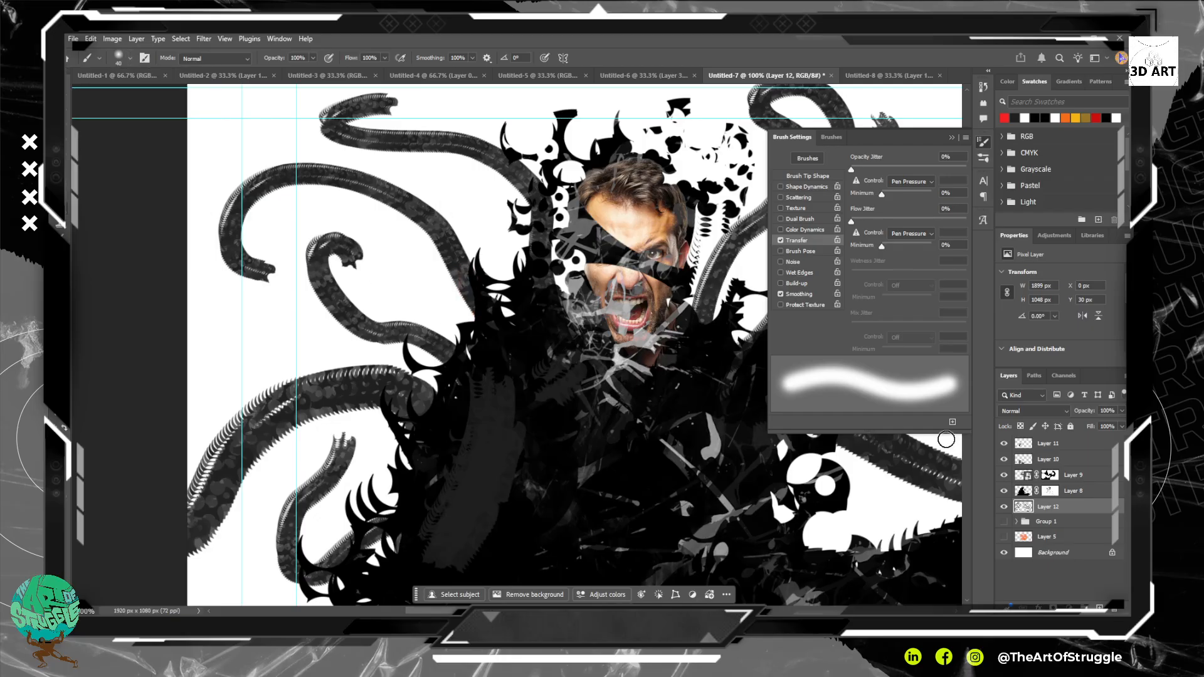
Add a new layer directly below Layer 12 and enlarge the soft brush to 70 px.
click(1099, 522)
click(1100, 609)
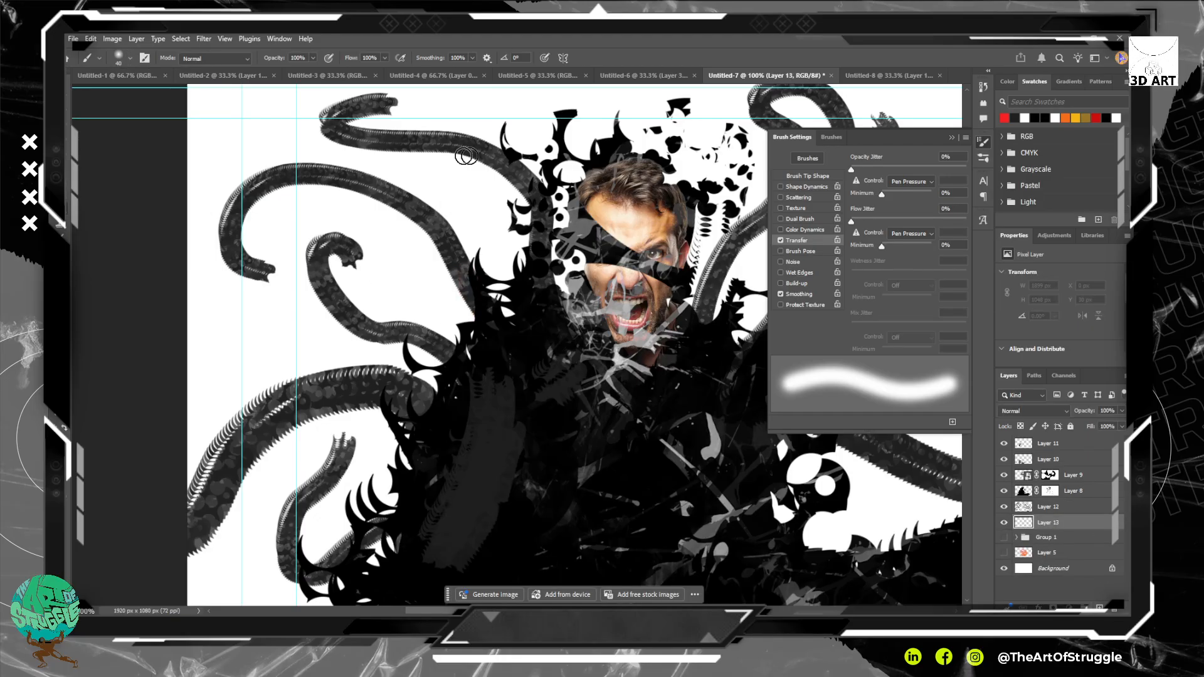
key(bracketright)
key(bracketright)
key(bracketright)
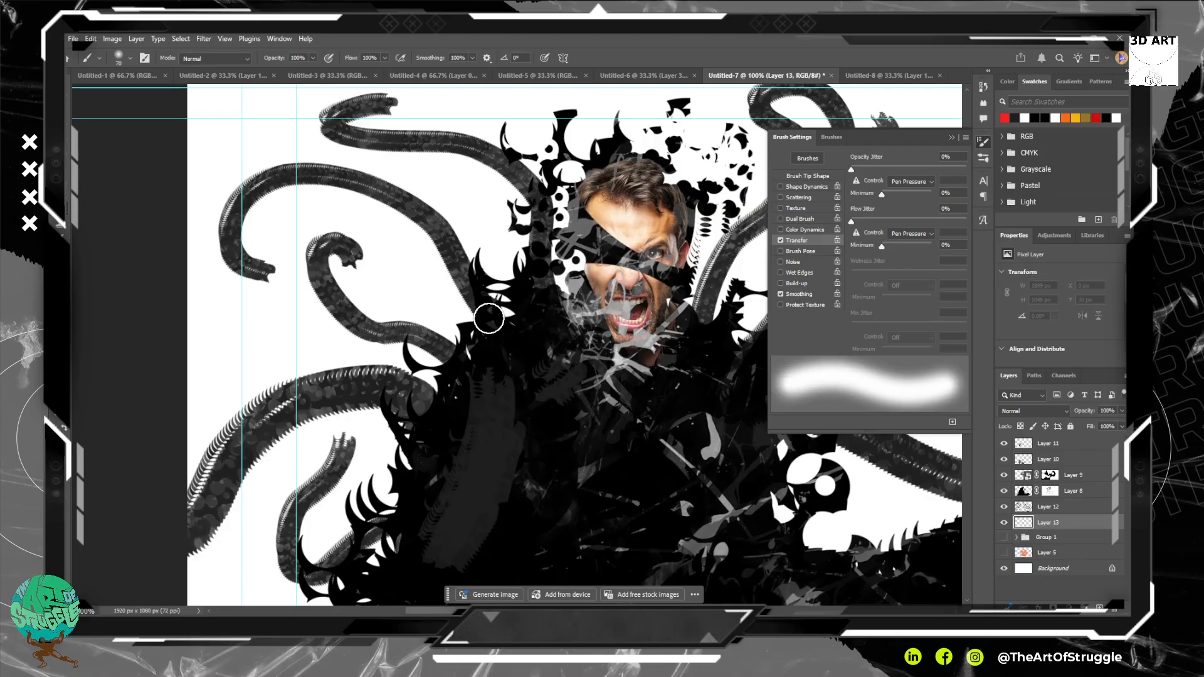
Try soft red strokes along the large upper left tentacle.
mouse_move(486, 318)
mouse_down()
mouse_move(446, 239)
mouse_move(395, 190)
mouse_move(343, 196)
mouse_up()
key(ctrl+z)
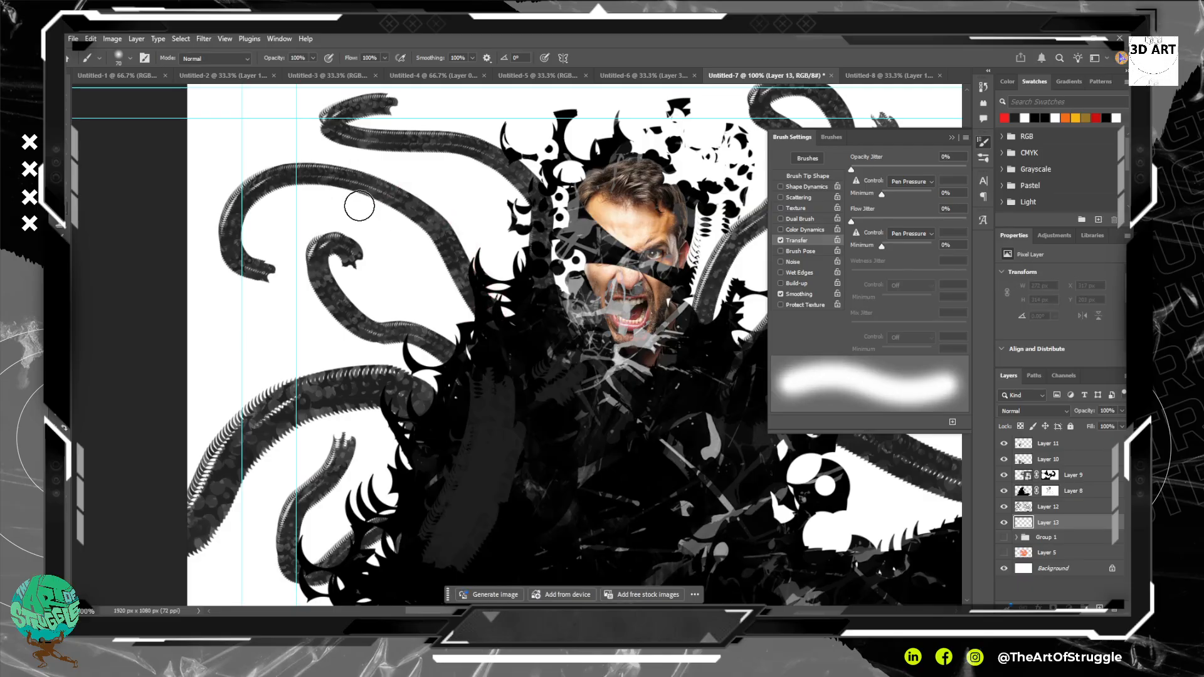
mouse_move(461, 317)
mouse_down()
mouse_move(399, 187)
mouse_move(325, 148)
mouse_move(257, 162)
mouse_up()
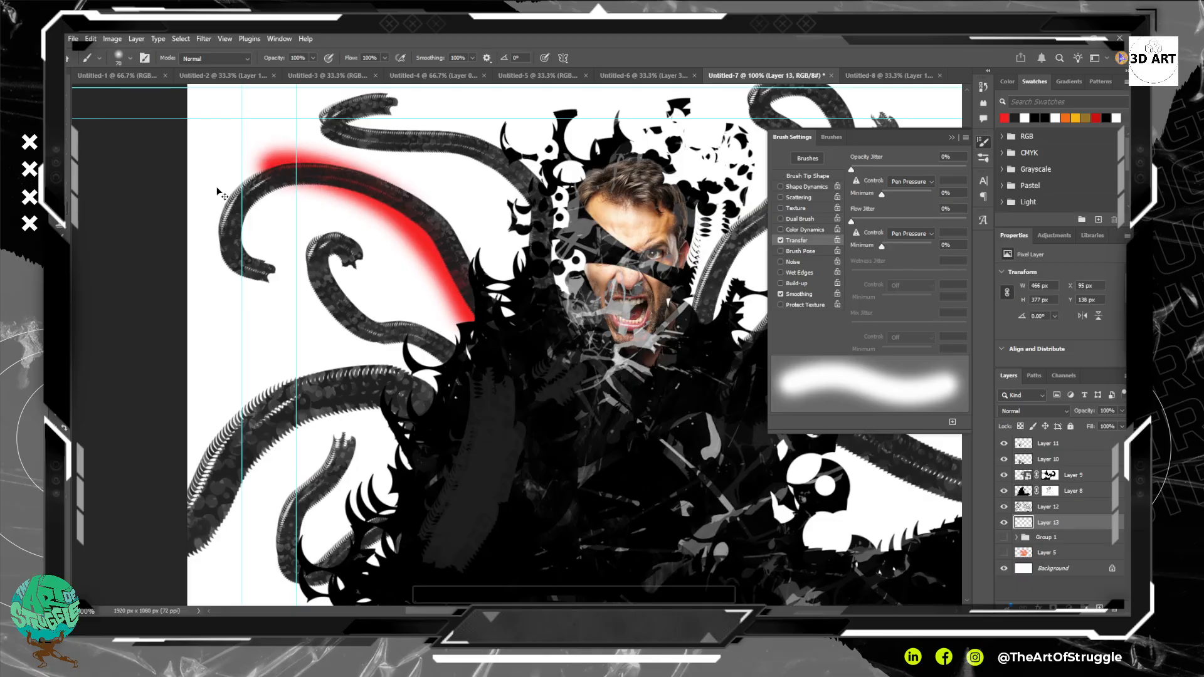
key(ctrl+z)
Paint soft red glows behind the tips of the three curled tentacles on the figure's left side.
drag(261, 274, 271, 273)
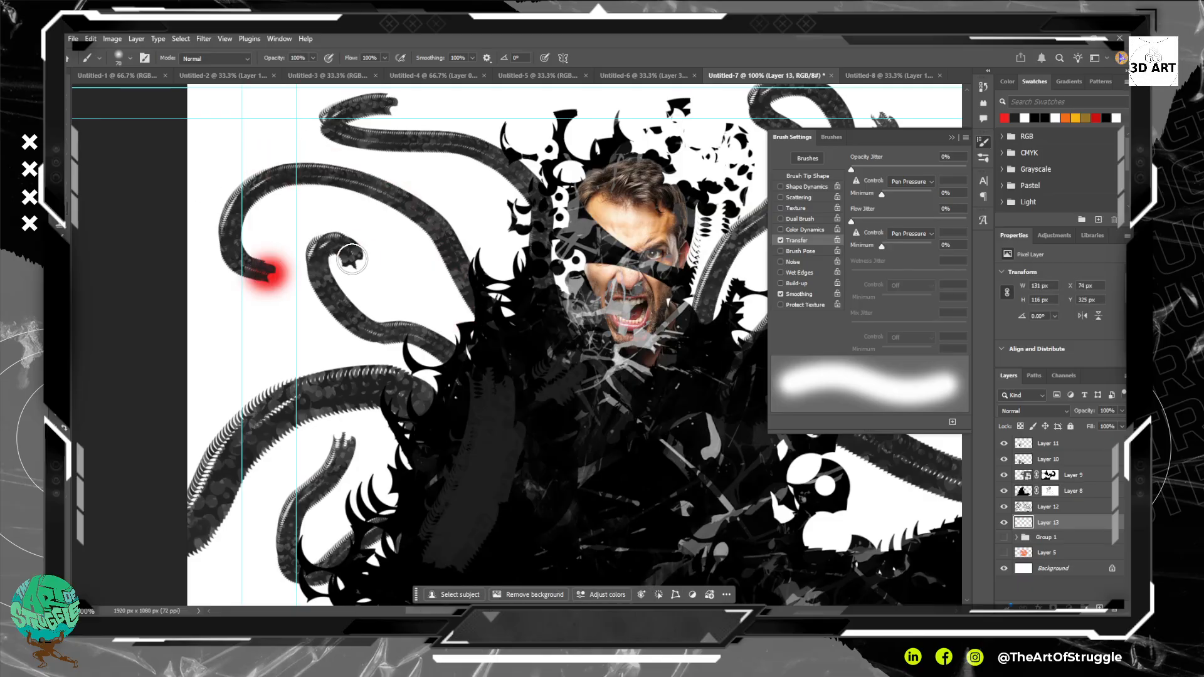
drag(352, 258, 353, 260)
drag(351, 446, 339, 441)
drag(557, 361, 362, 384)
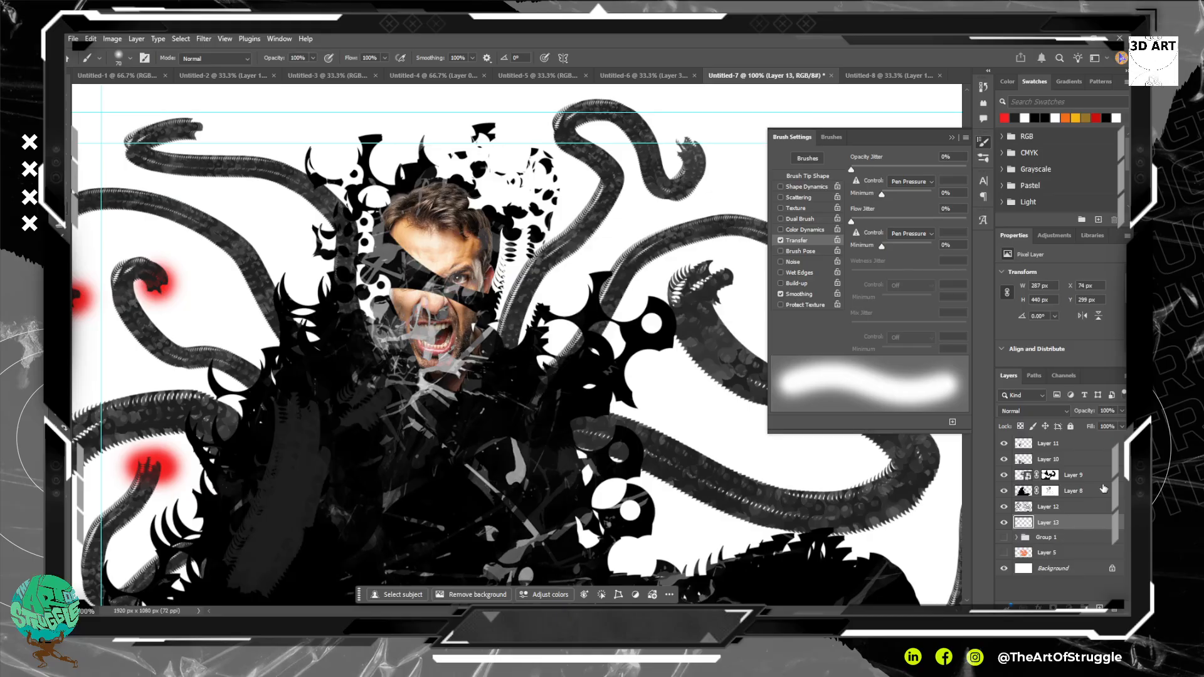
Add a new layer and place it at the very top of the layer stack.
click(1099, 607)
drag(1084, 529, 1081, 428)
key(ctrl+plus)
key(ctrl+plus)
key(ctrl+plus)
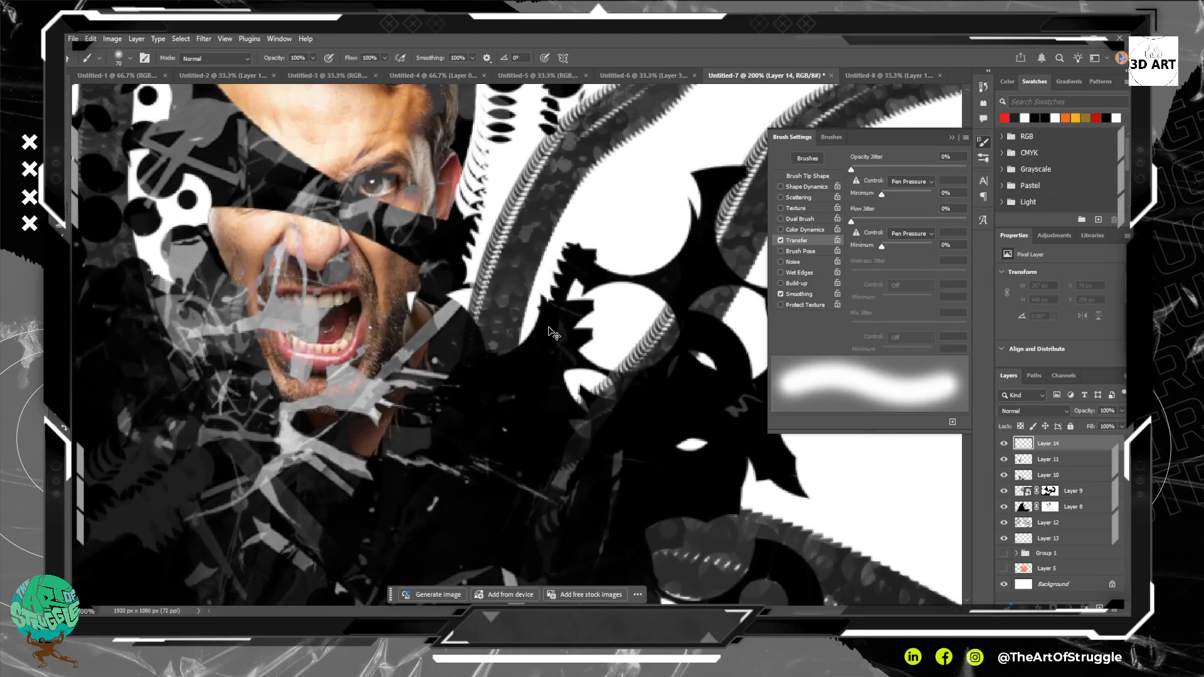
Shrink the soft brush and paint a red glow about 24 px wide over the iris of the man's visible eye.
drag(356, 385, 354, 509)
mouse_move(267, 312)
mouse_down()
mouse_move(359, 589)
mouse_move(392, 399)
mouse_up()
key(bracketleft)
key(bracketleft)
key(bracketleft)
key(bracketleft)
key(bracketleft)
key(bracketleft)
key(bracketleft)
key(bracketleft)
key(bracketleft)
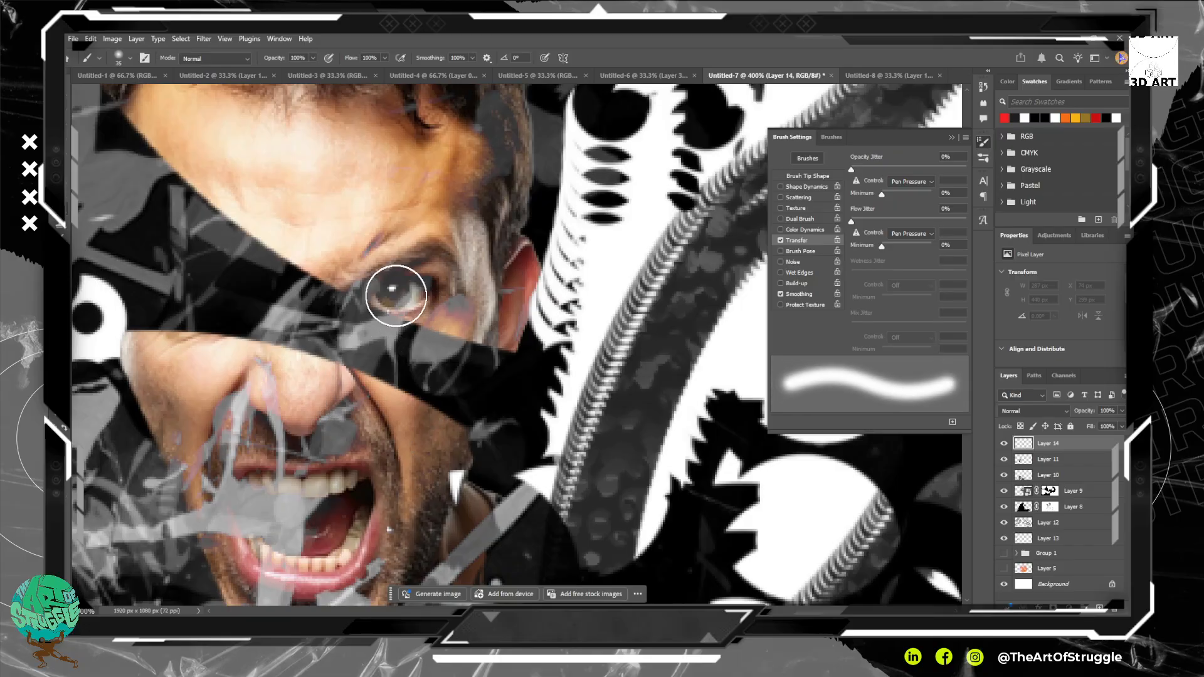
click(394, 292)
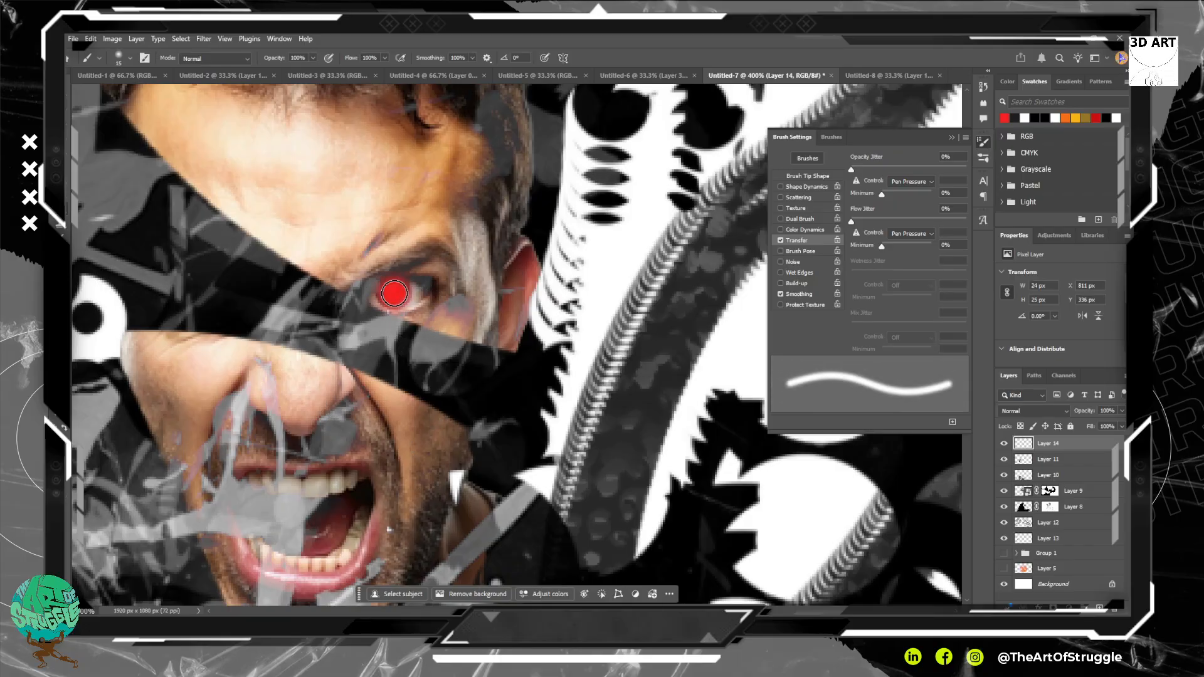
drag(394, 292, 396, 302)
Pick white with the Eyedropper and dab a small white core in the centre of the red eye glow.
key(bracketleft)
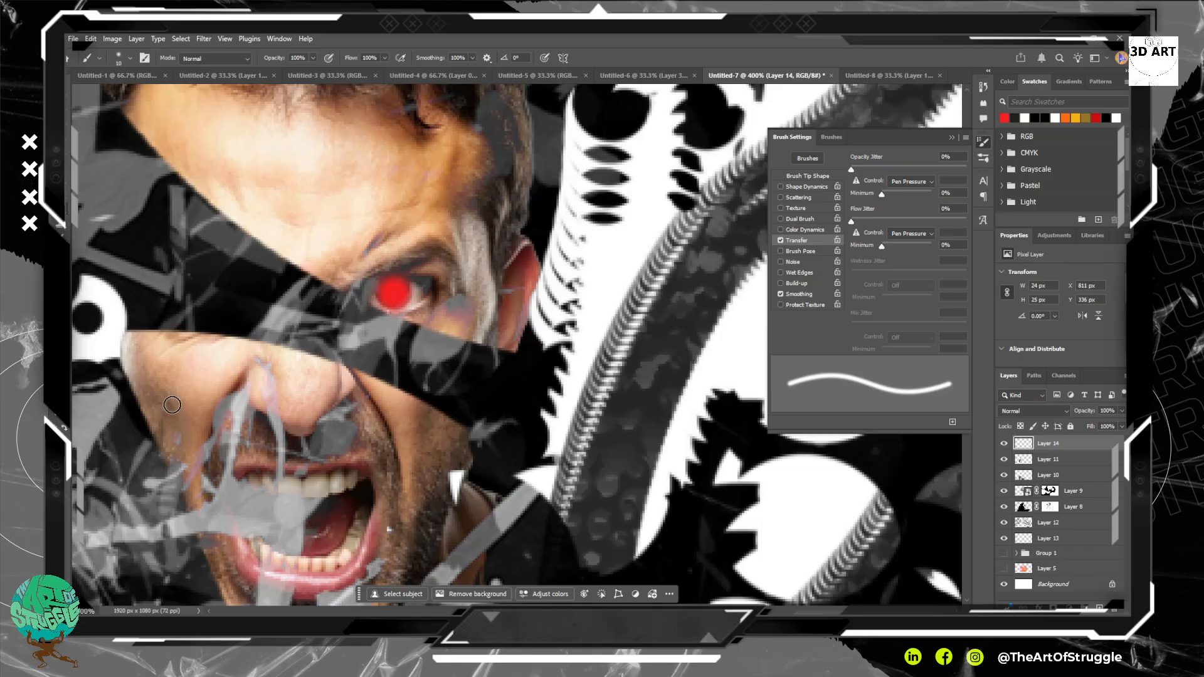
key(i)
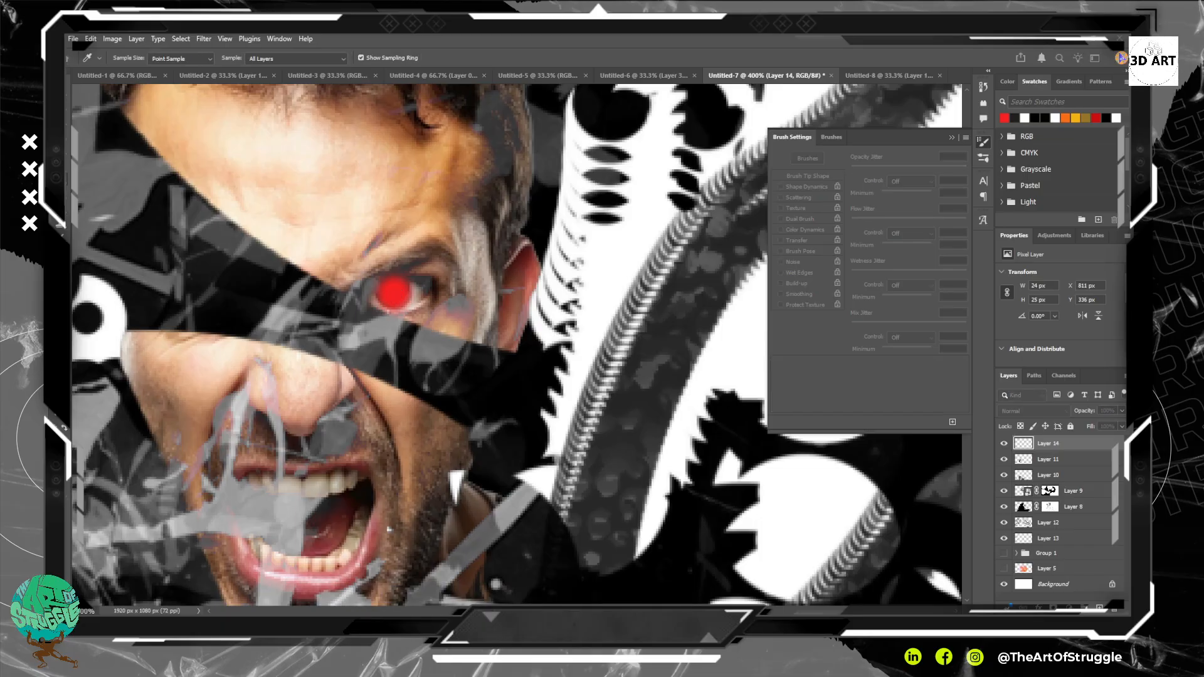
key(b)
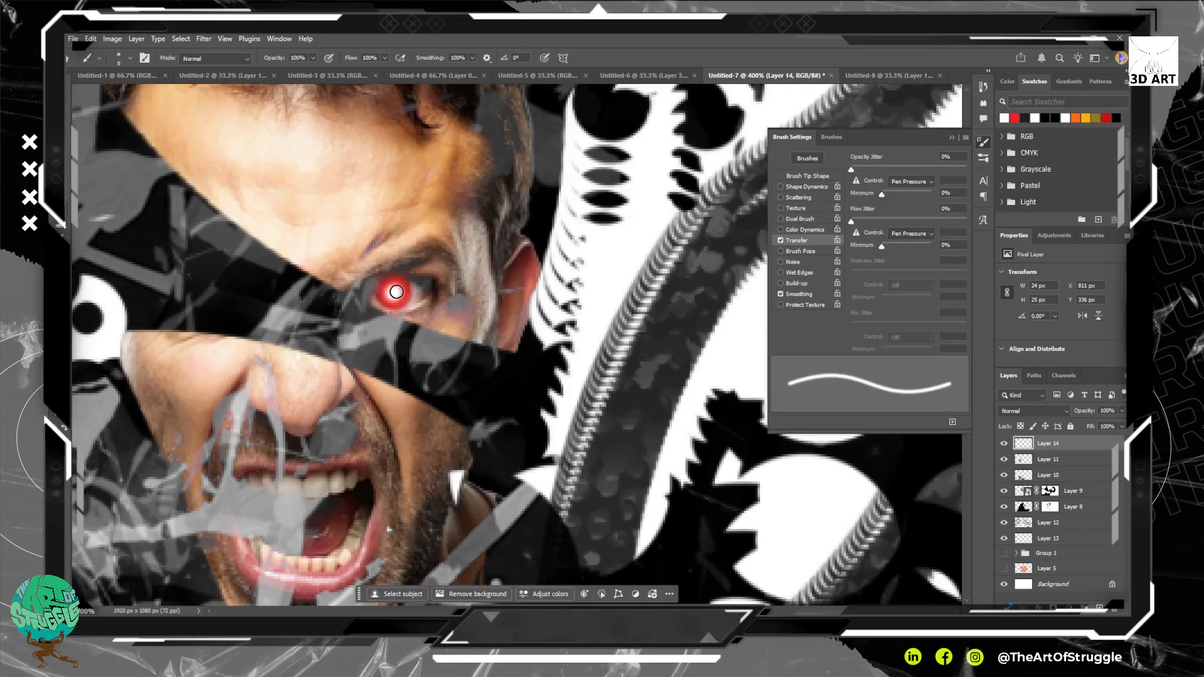
drag(337, 292, 402, 193)
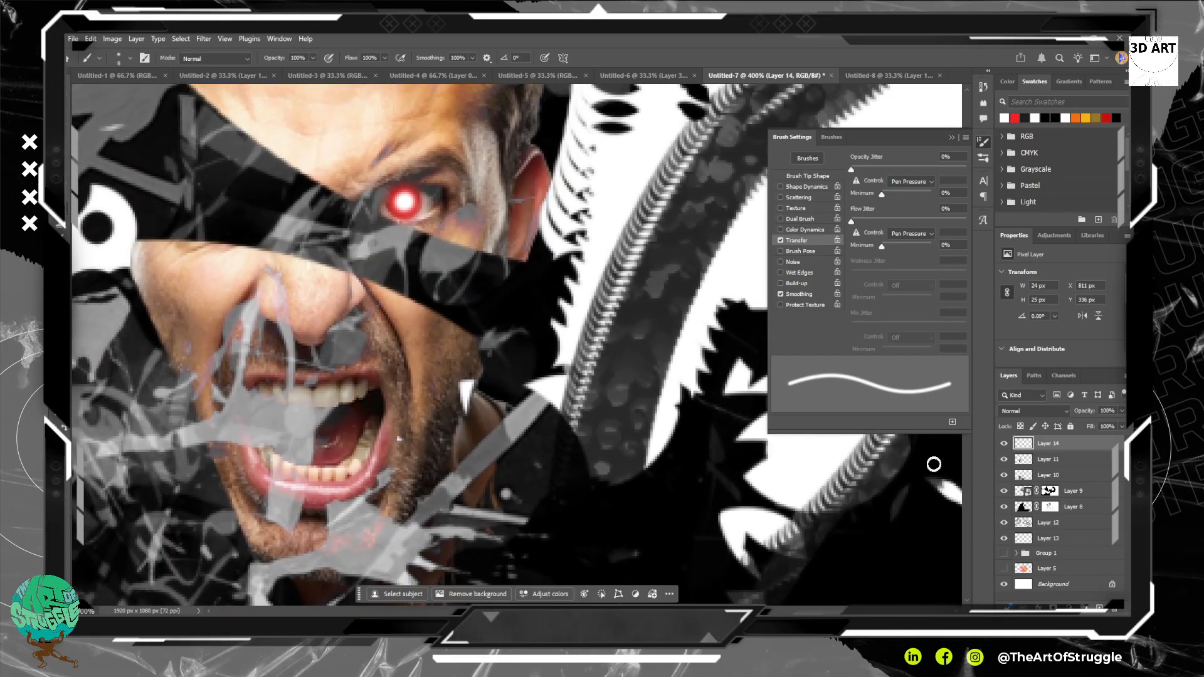
Set the blend mode of the eye glow layer, Layer 14, to Color Dodge.
click(1059, 411)
click(1033, 330)
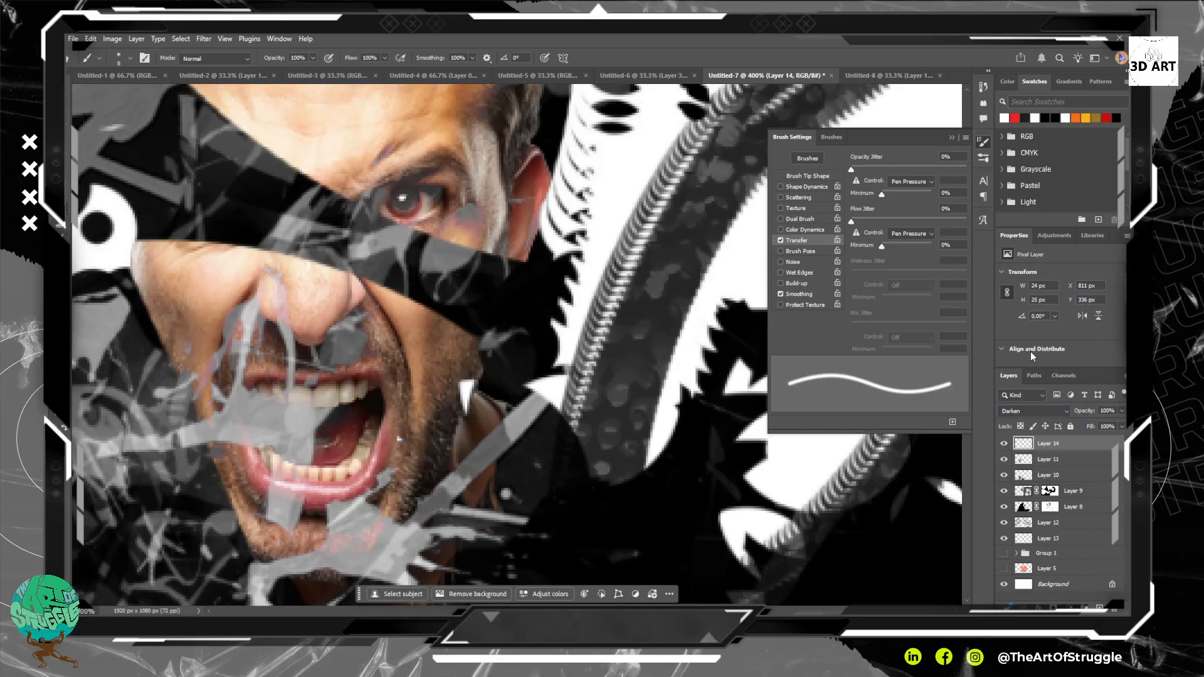
click(1036, 409)
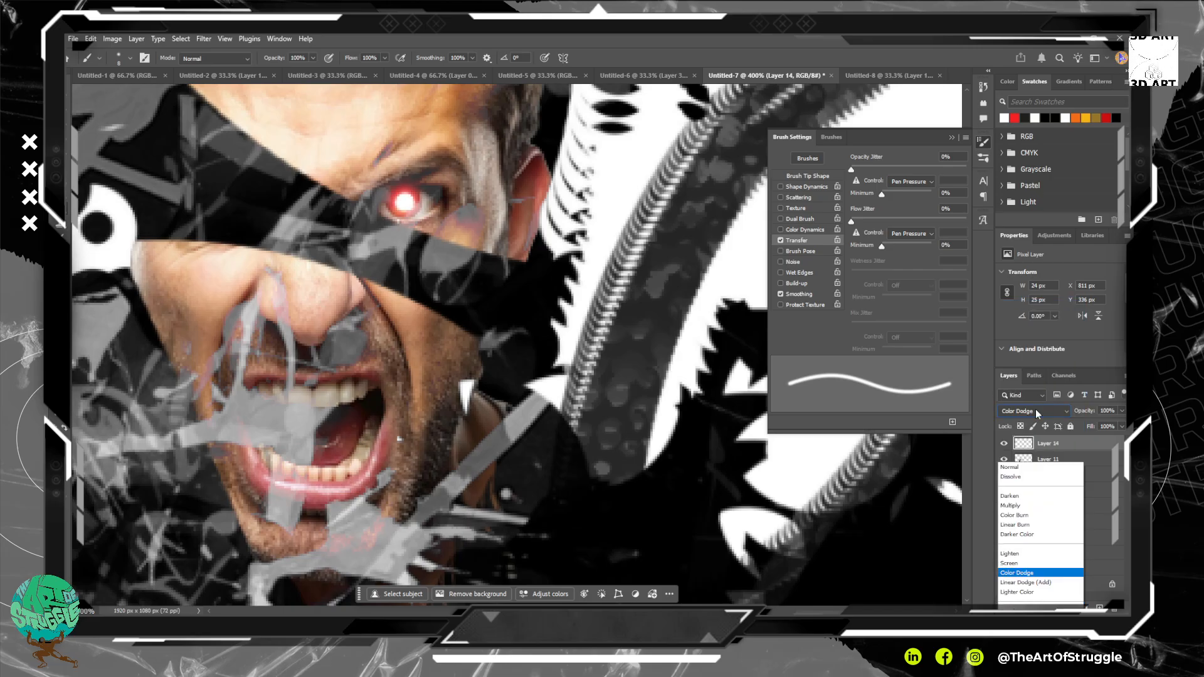
click(1118, 471)
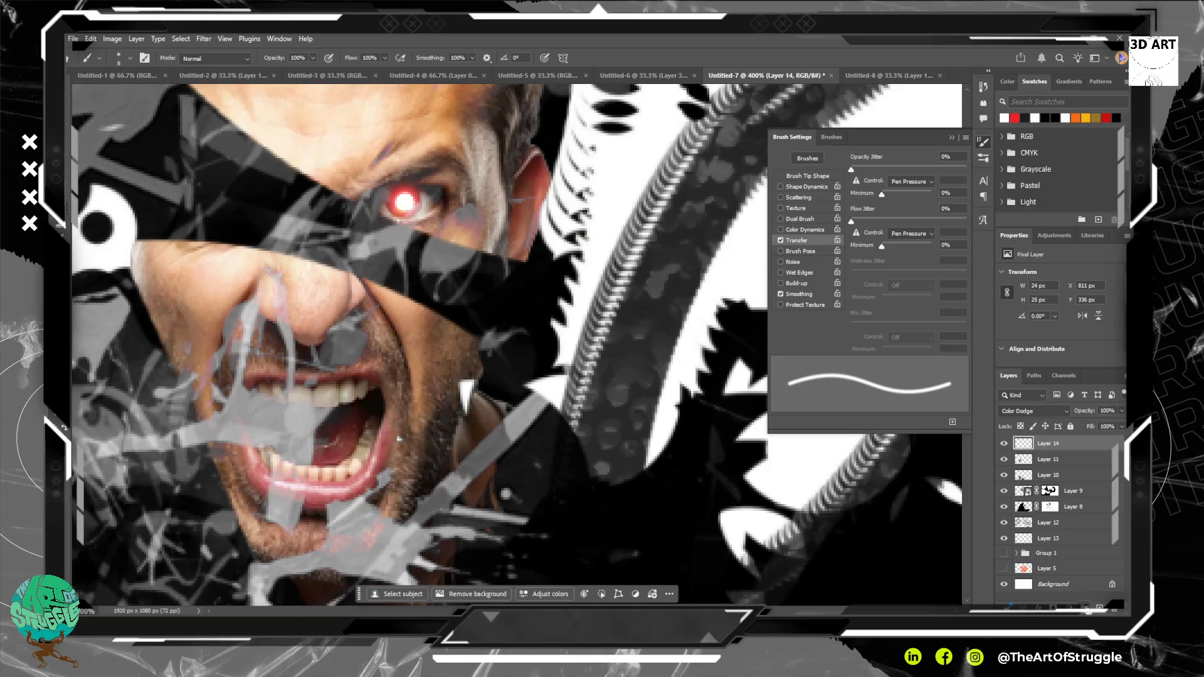
Add two new layers on top and dab a soft white light about 39 px wide inside the man's open mouth.
click(1098, 607)
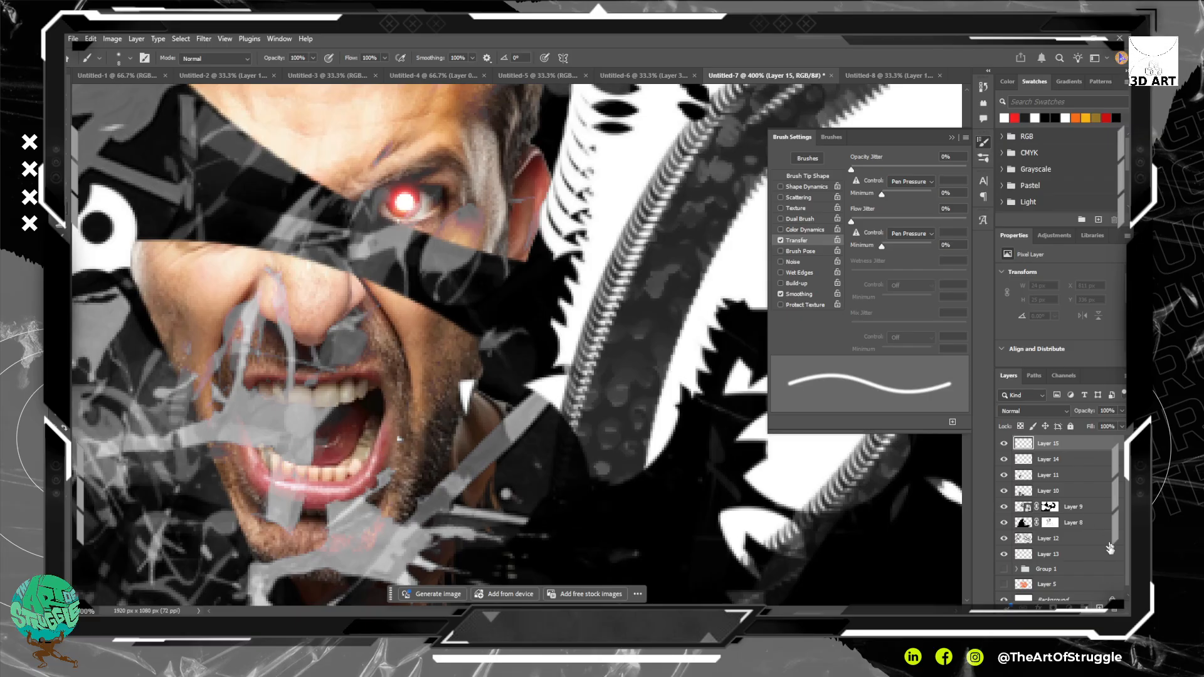
click(1099, 607)
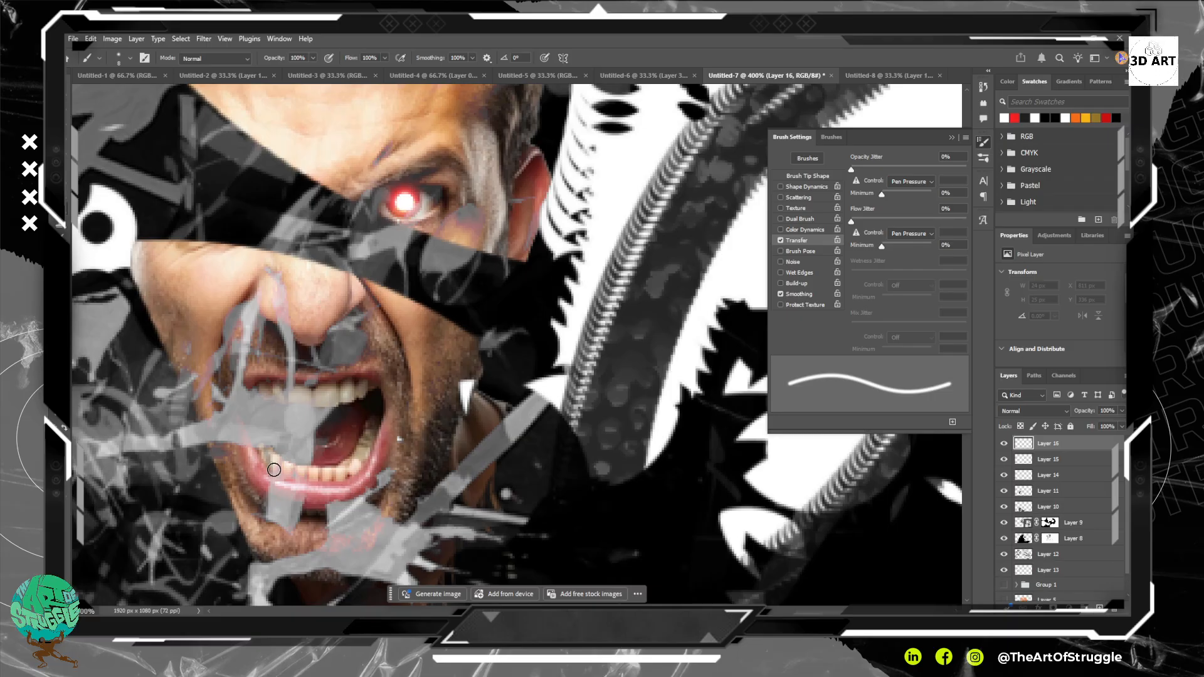
key(bracketright)
key(bracketright)
key(bracketright)
key(bracketright)
key(bracketright)
click(312, 433)
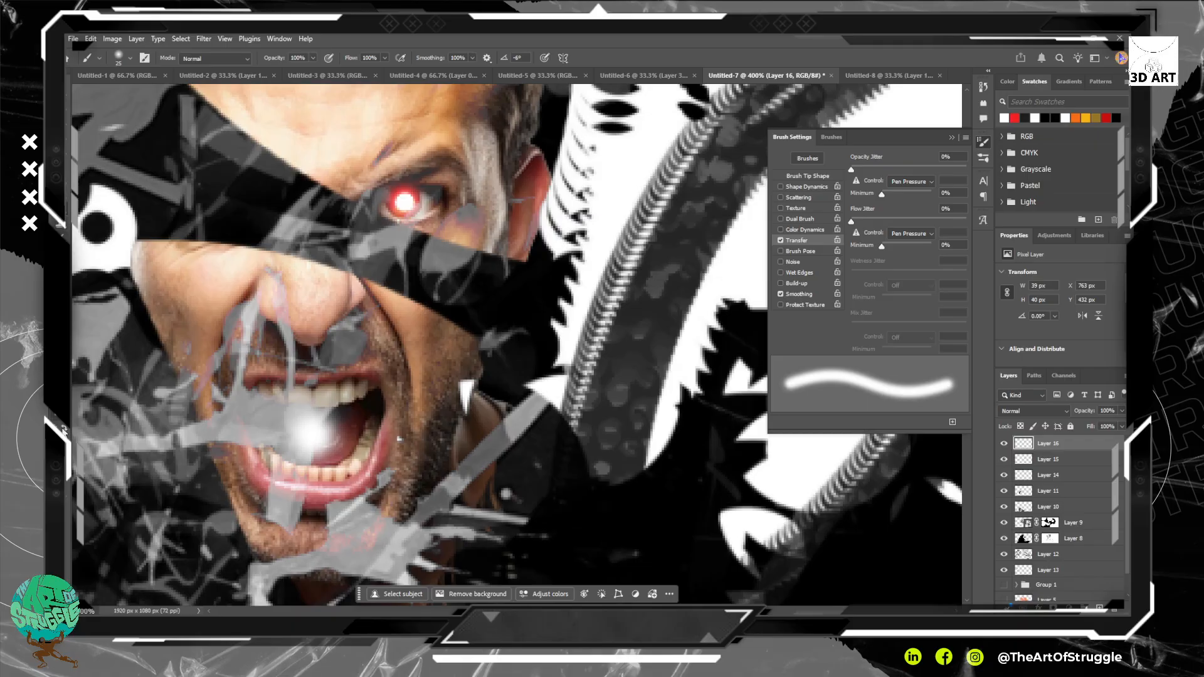
Sample red as the painting colour and try a soft red dab over the white light in the mouth.
key(i)
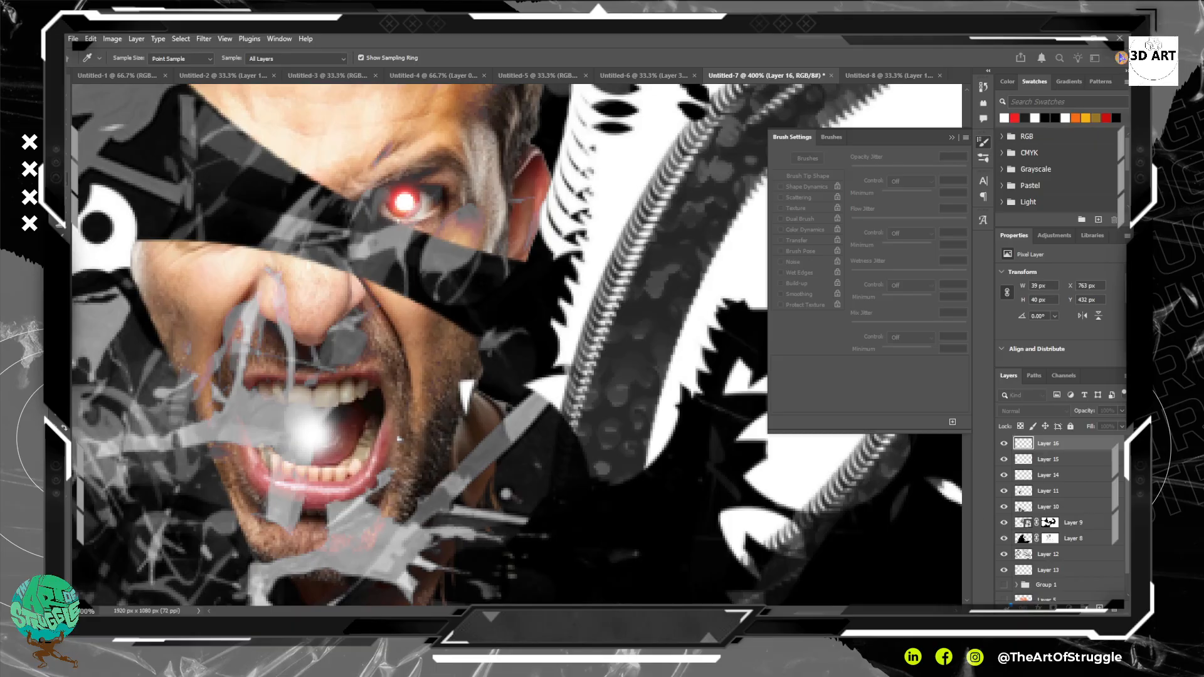
key(b)
click(301, 431)
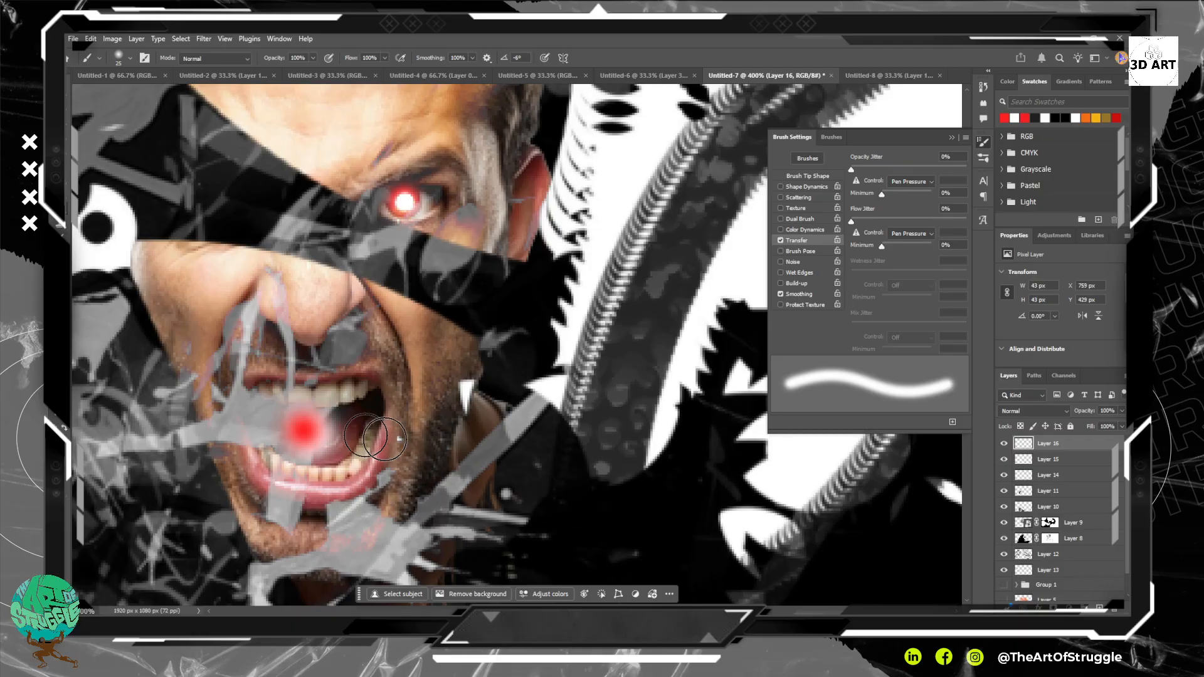
key(ctrl+z)
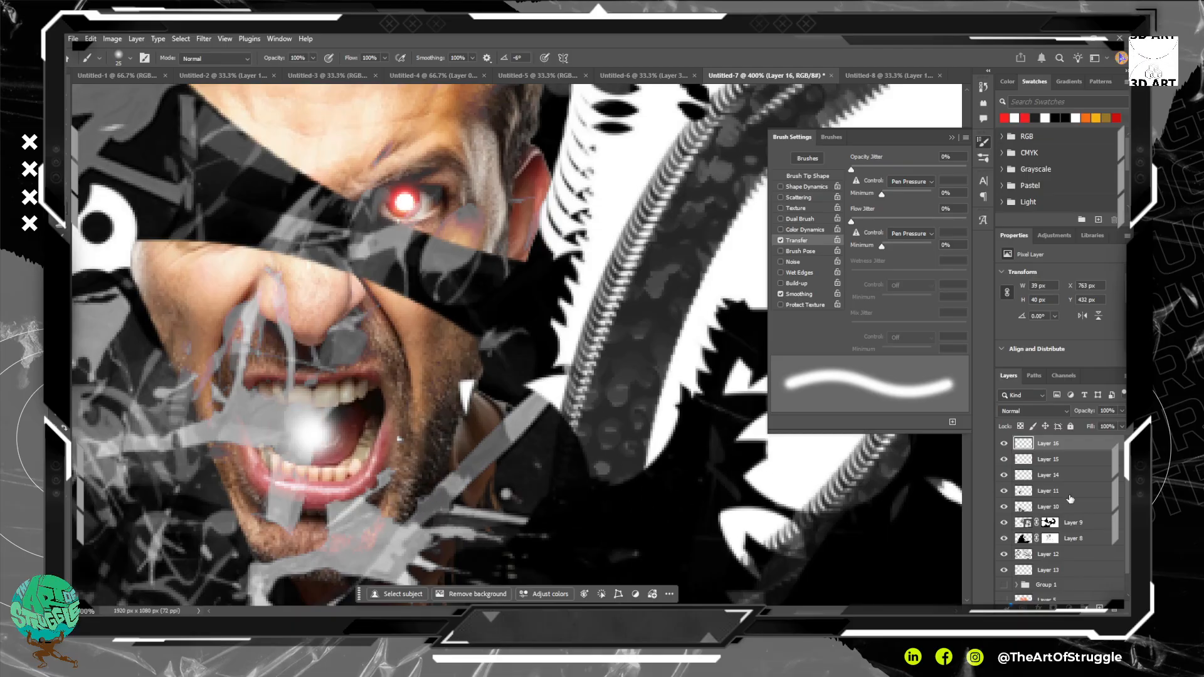
click(1107, 601)
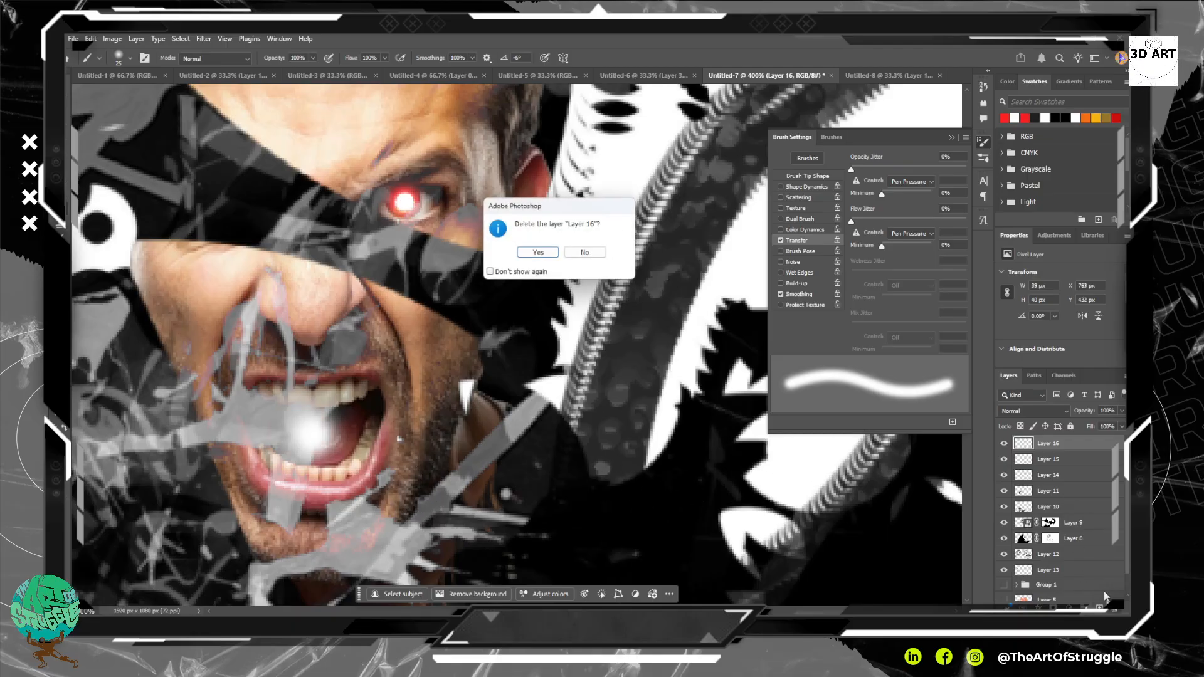
click(585, 254)
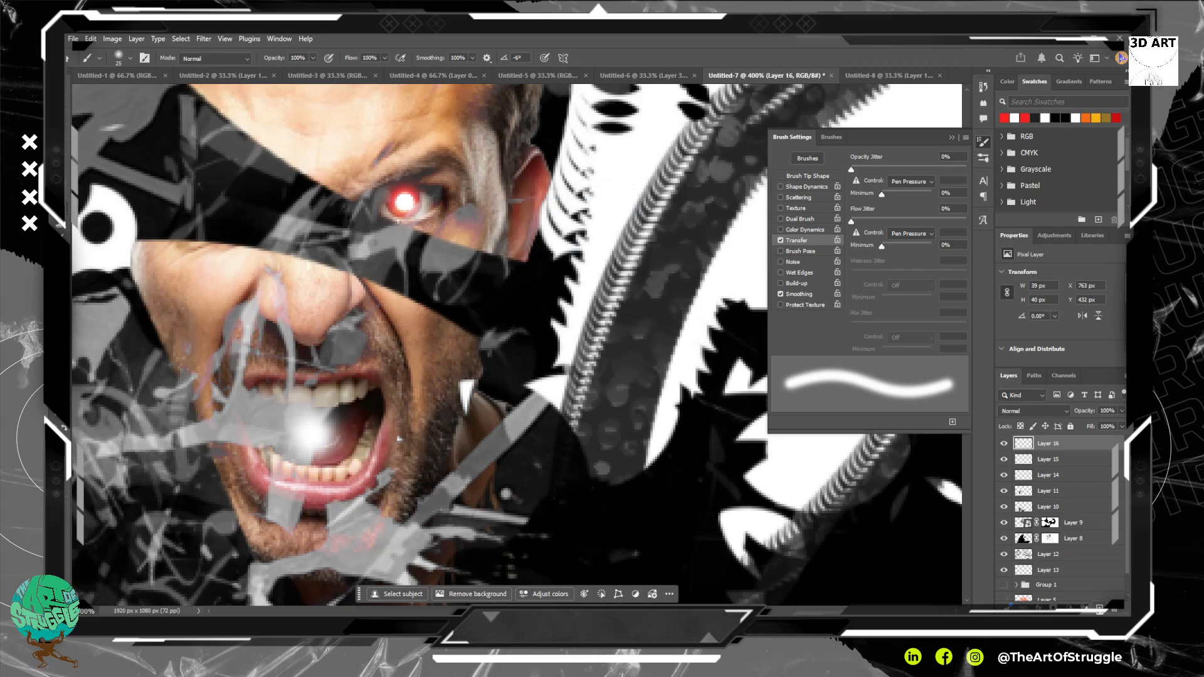
Add a new layer directly below Layer 16 and paint a soft red glow about 95 px wide around the mouth's white light.
click(1100, 608)
drag(1039, 447, 1035, 464)
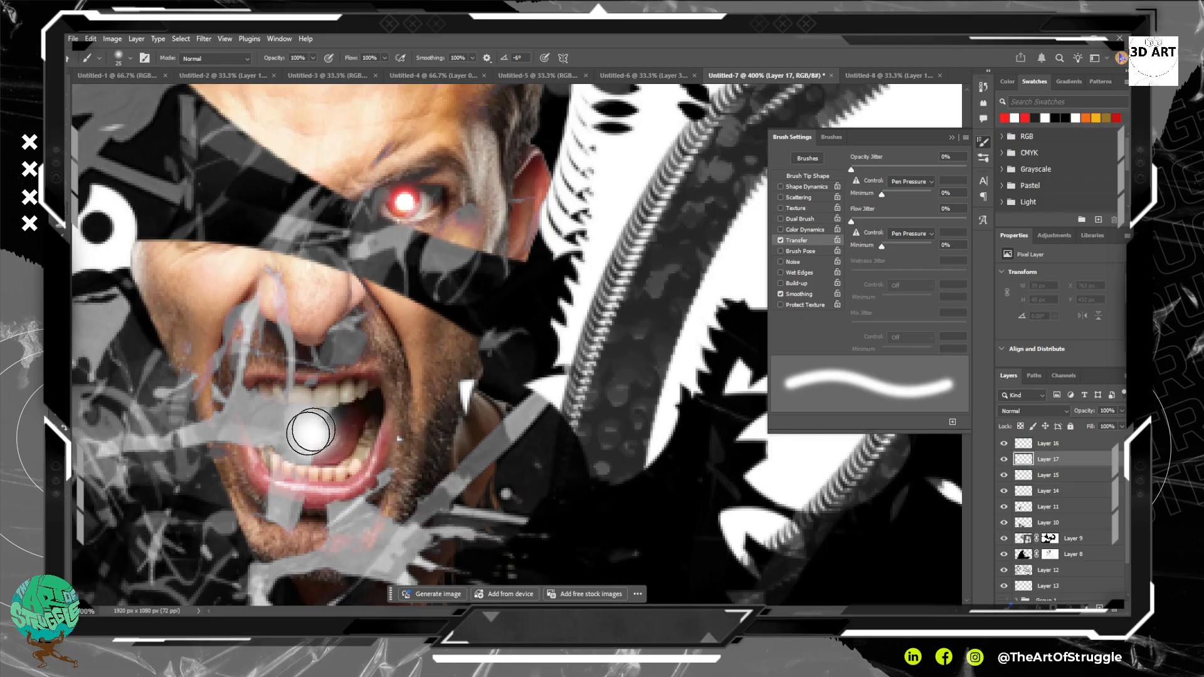
key(bracketright)
key(bracketright)
key(bracketright)
key(bracketright)
key(bracketright)
key(bracketright)
click(309, 432)
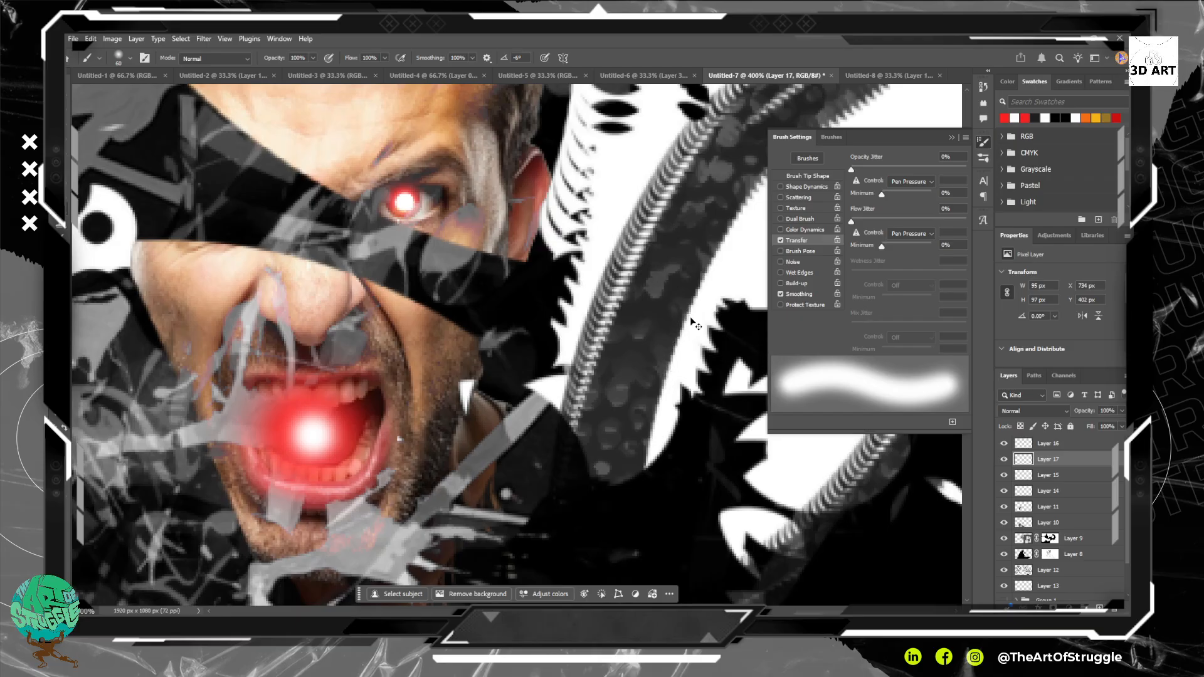
Shrink the brush to a very fine size and dab red accents on the upper teeth near the mouth corner.
key(ctrl+plus)
key(ctrl+plus)
key(ctrl+plus)
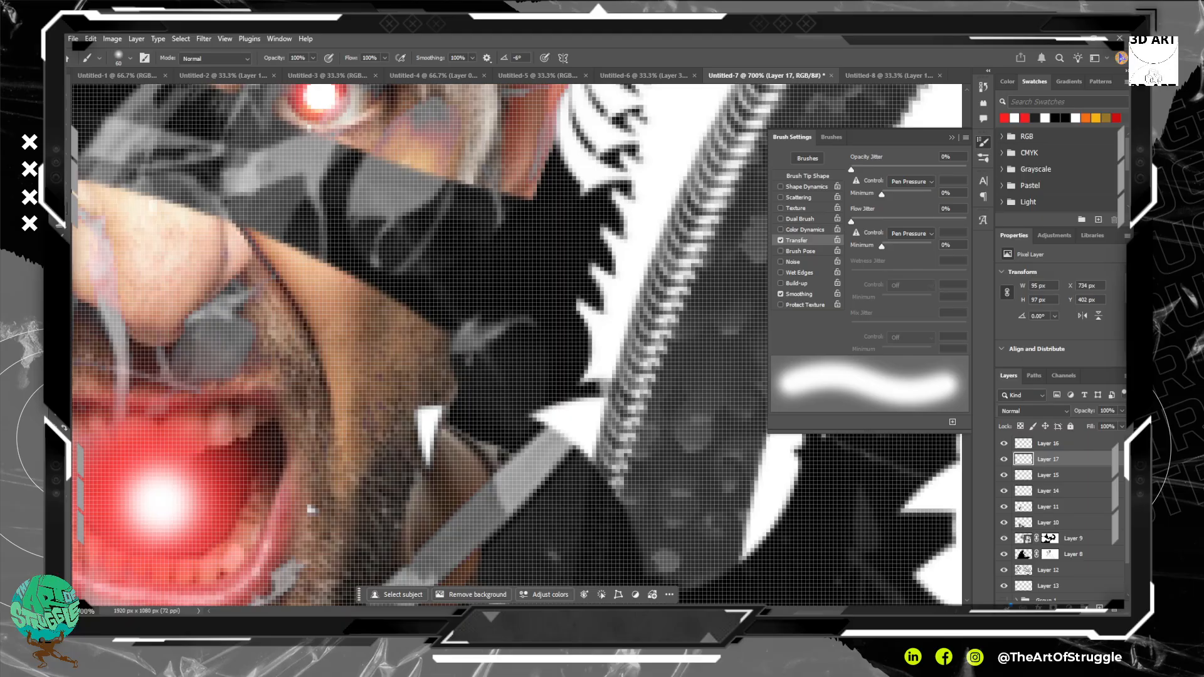
mouse_move(307, 416)
mouse_down()
mouse_move(529, 287)
mouse_move(525, 298)
mouse_up()
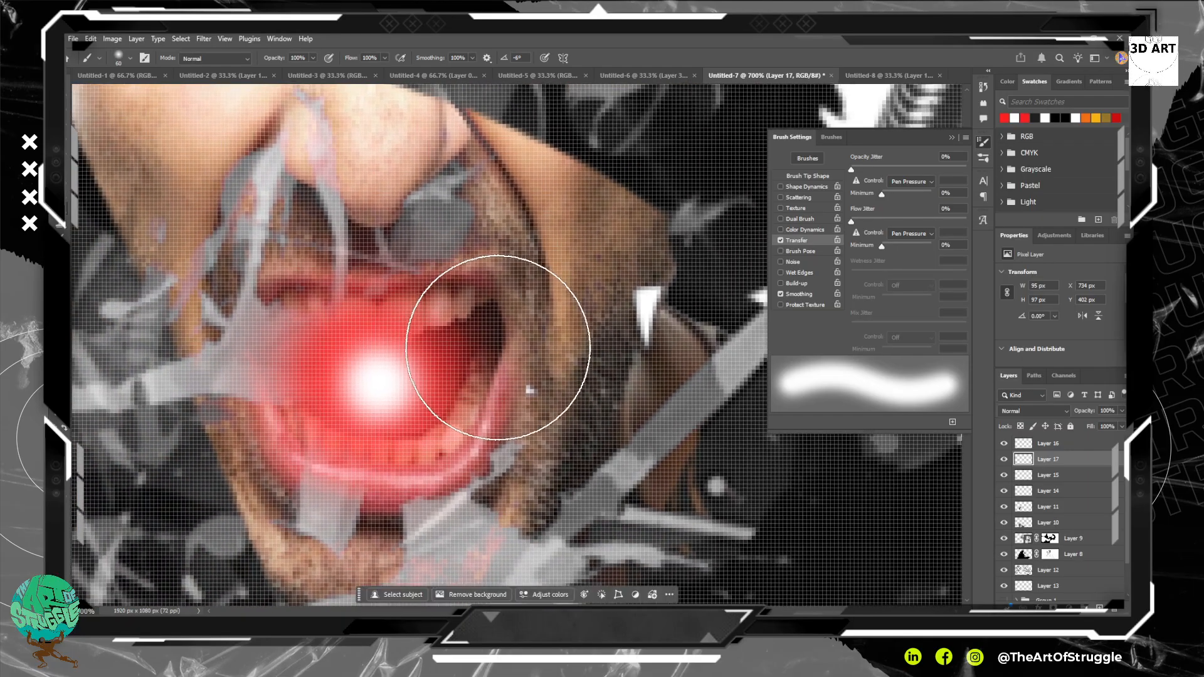
key(bracketleft)
key(bracketleft)
key(bracketleft)
key(bracketleft)
key(bracketleft)
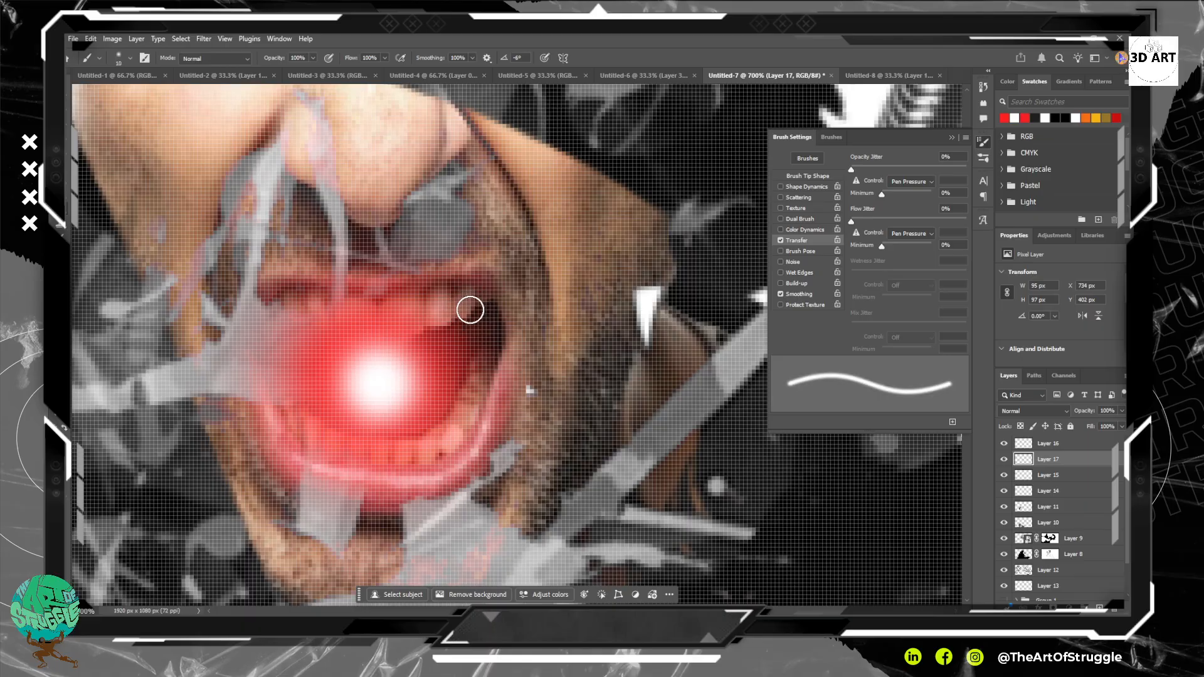
key(bracketleft)
key(bracketleft)
key(bracketleft)
key(bracketleft)
key(bracketleft)
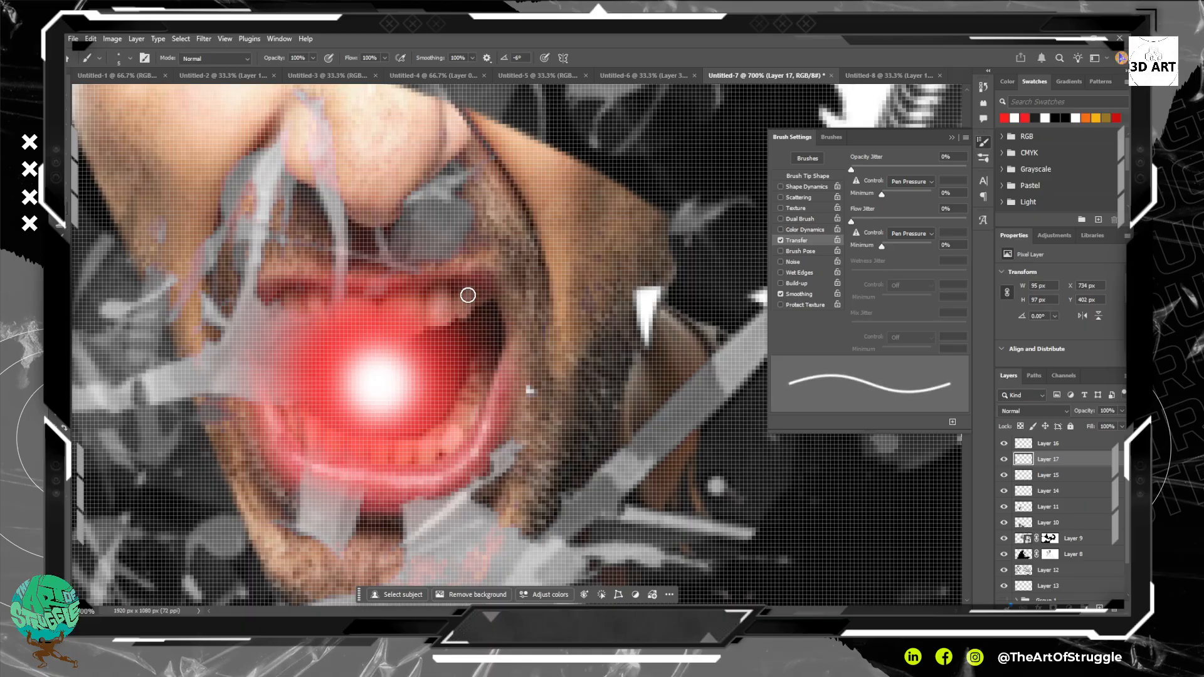
key(p)
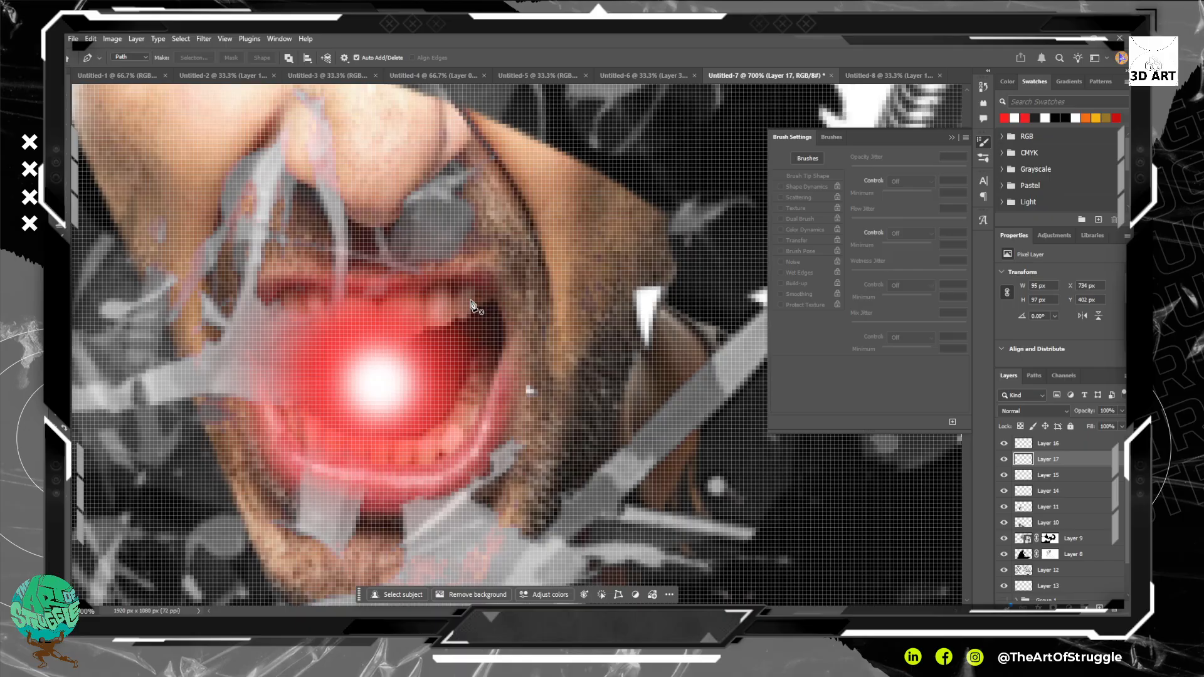
key(b)
key(bracketleft)
key(bracketleft)
key(bracketleft)
key(bracketleft)
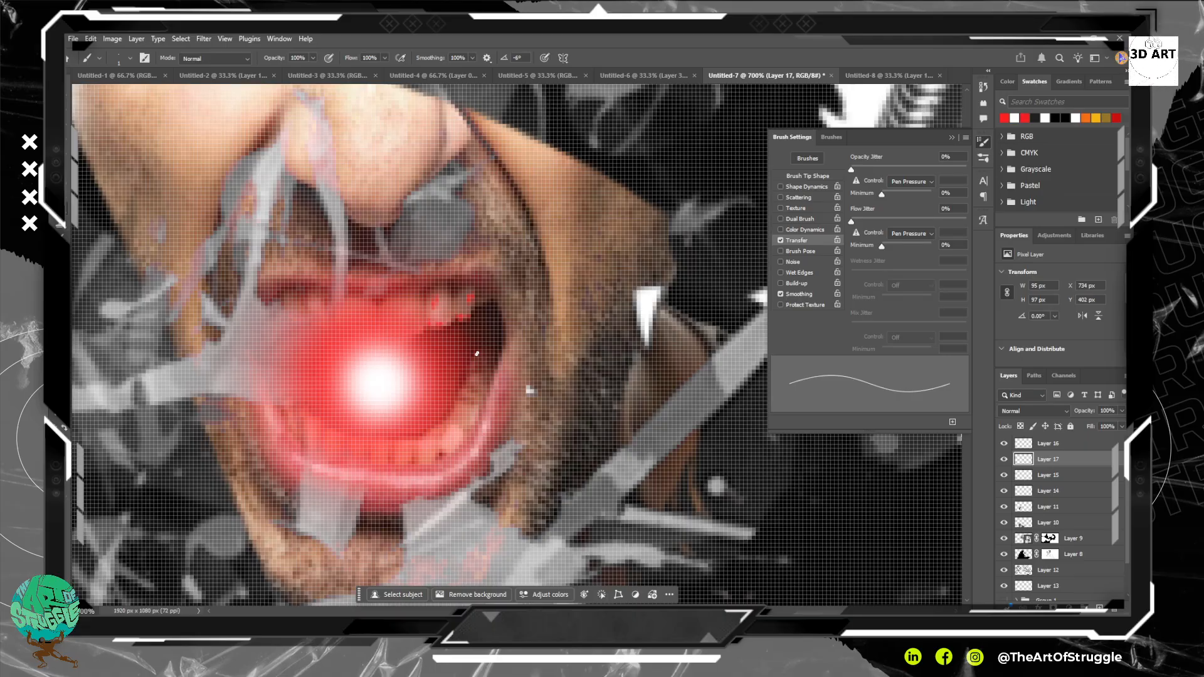
Adjust the brush to a small size and dab red highlights on the lower teeth beside the glow.
key(bracketright)
key(bracketright)
key(bracketright)
key(bracketright)
key(bracketright)
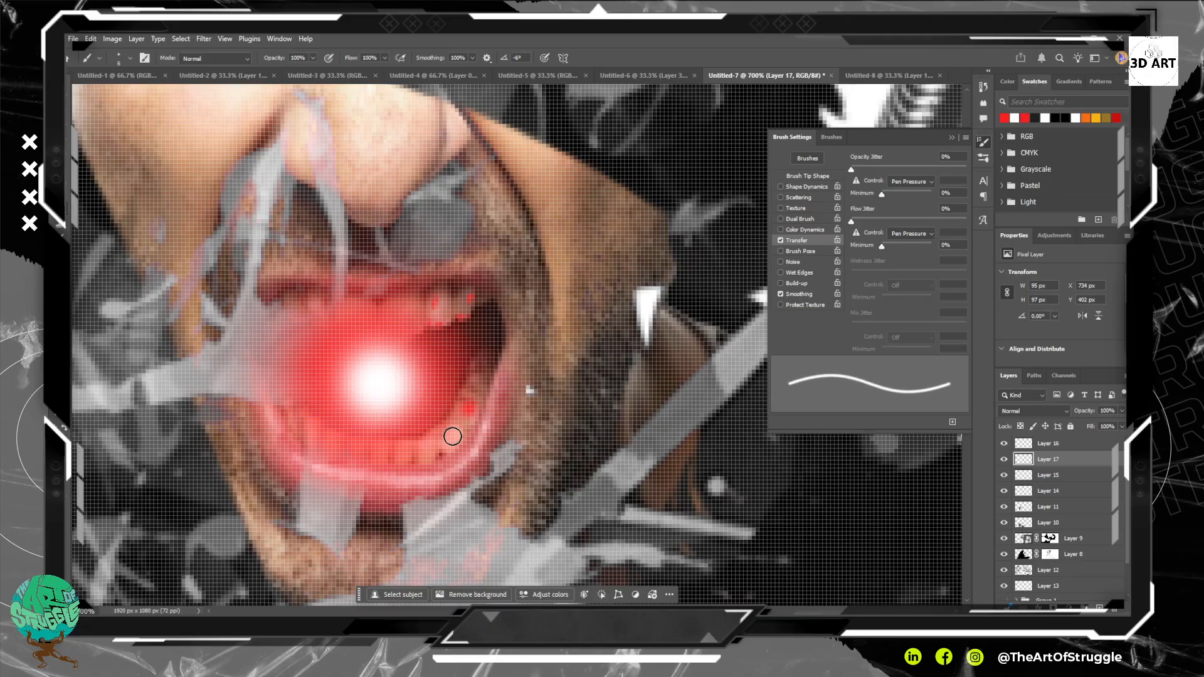
key(bracketleft)
key(bracketleft)
key(bracketleft)
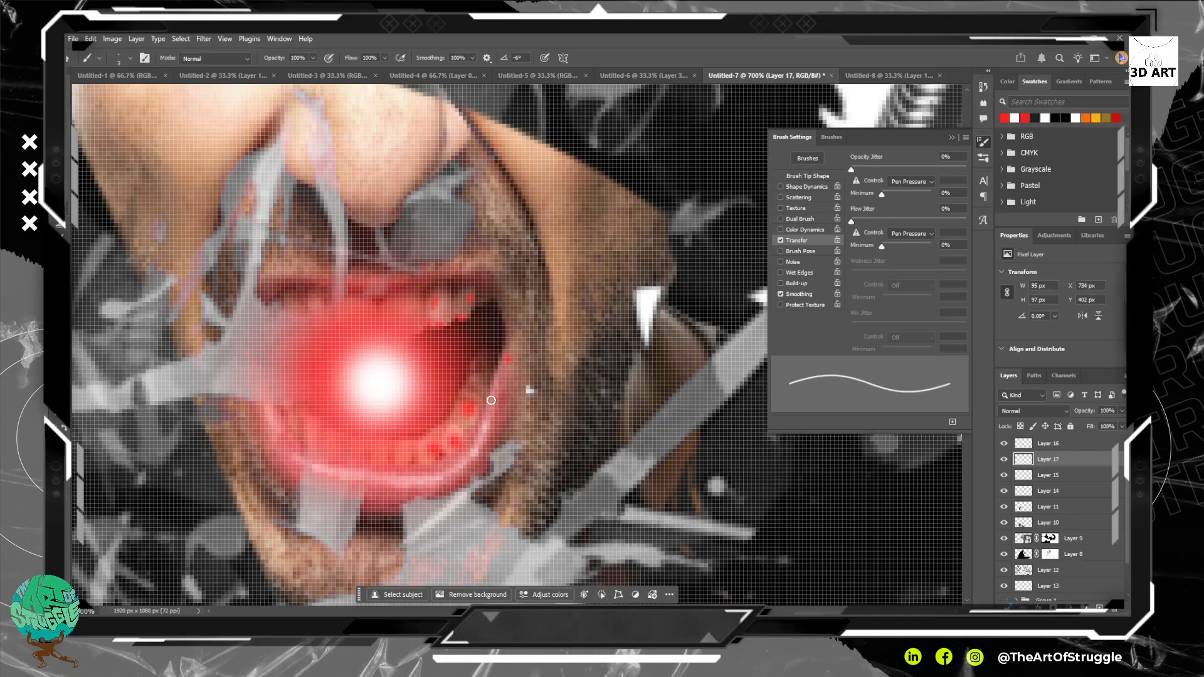
Paint thin red strokes along the lips at both sides of the mouth.
drag(508, 360, 497, 394)
drag(493, 277, 503, 308)
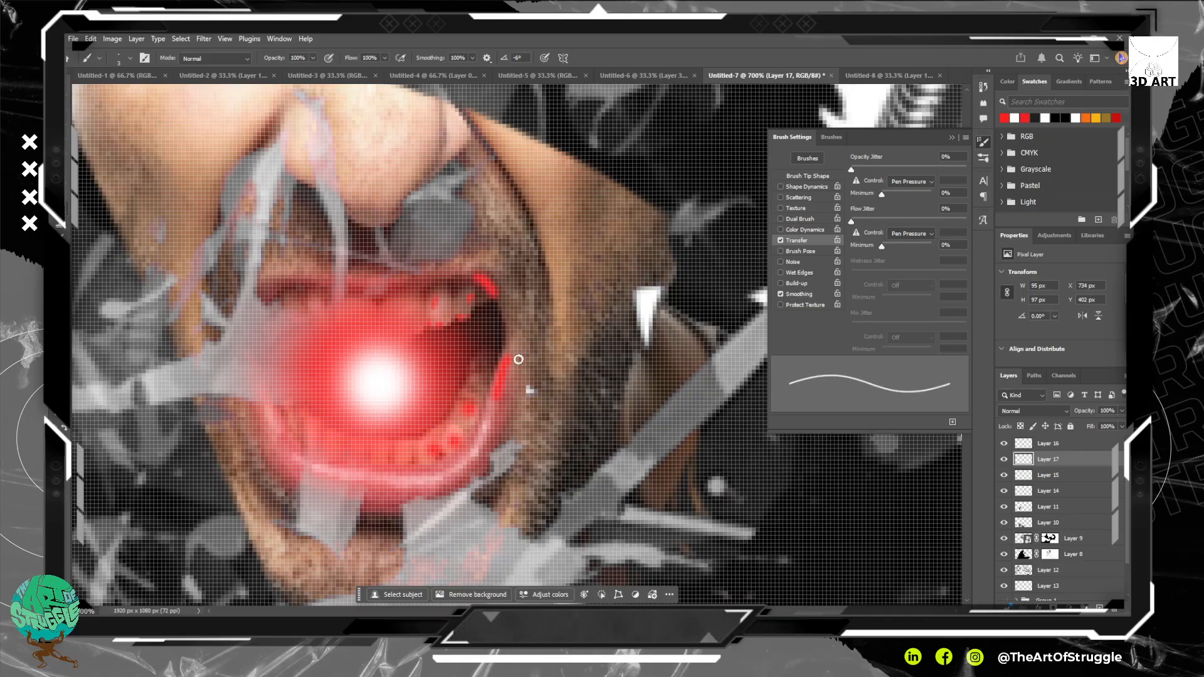
key(bracketright)
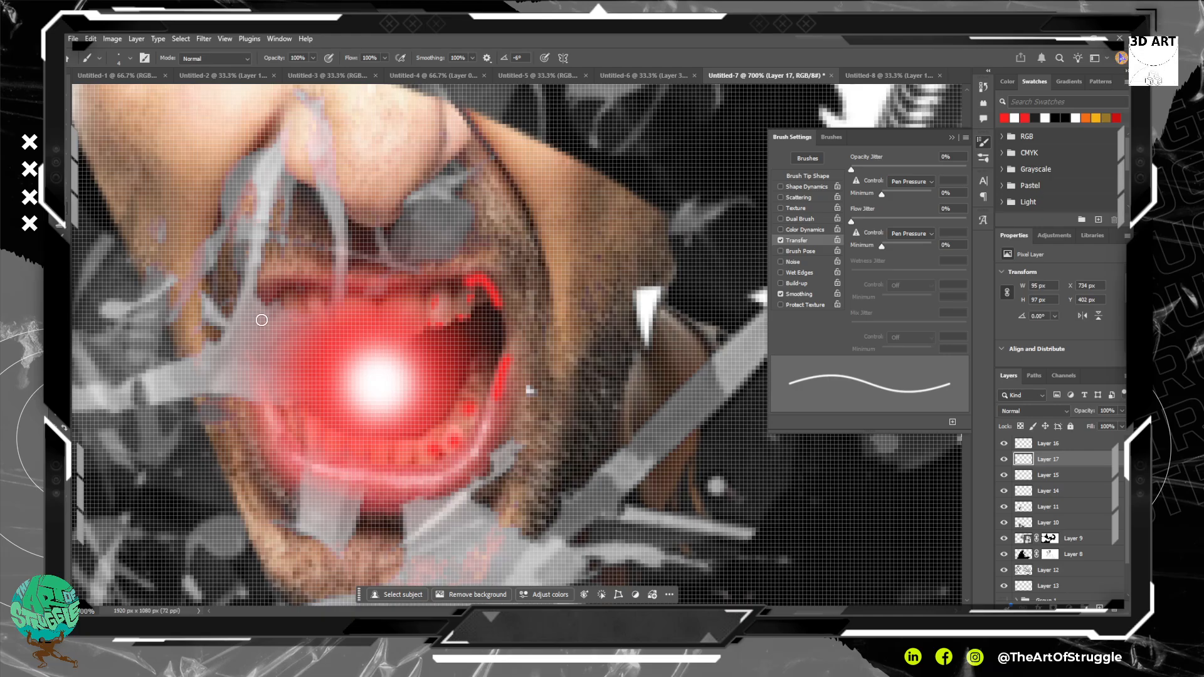
mouse_move(258, 353)
mouse_down()
mouse_move(282, 480)
mouse_move(272, 444)
mouse_move(299, 492)
mouse_move(334, 512)
mouse_up()
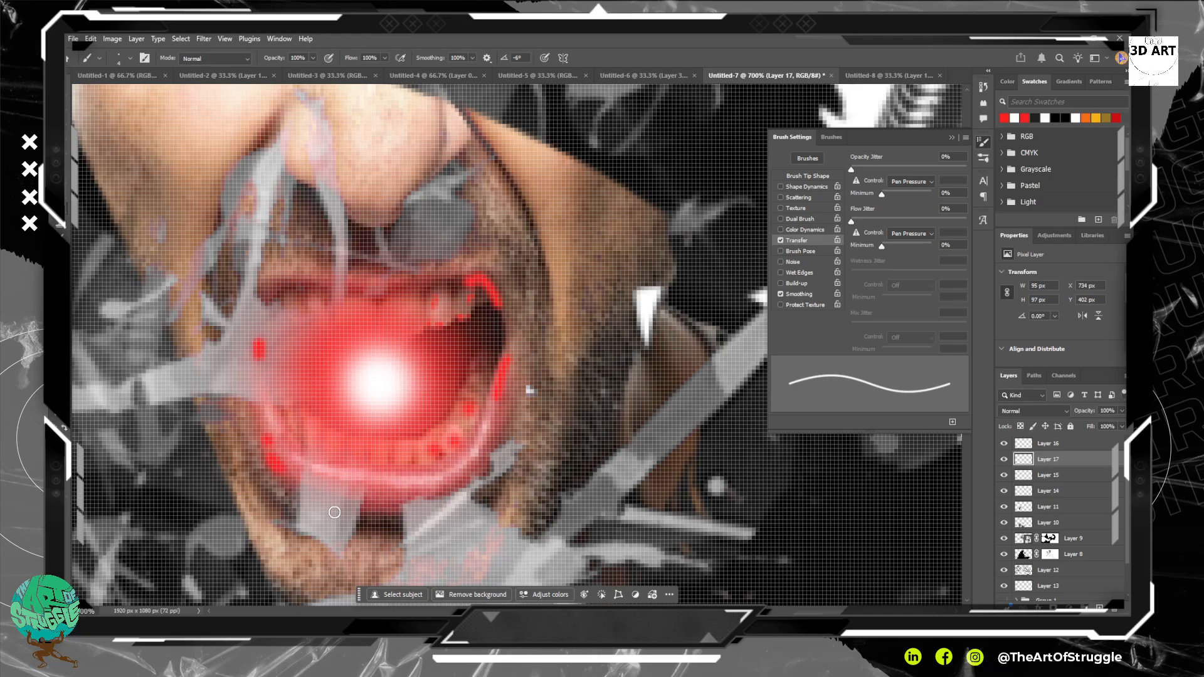
Paint red along the cheek fold beside the nose, then enlarge the soft brush and cover that cheek with red.
mouse_move(506, 150)
mouse_down()
mouse_move(561, 213)
mouse_move(560, 242)
mouse_up()
mouse_move(494, 136)
mouse_down()
mouse_move(542, 227)
mouse_move(551, 354)
mouse_up()
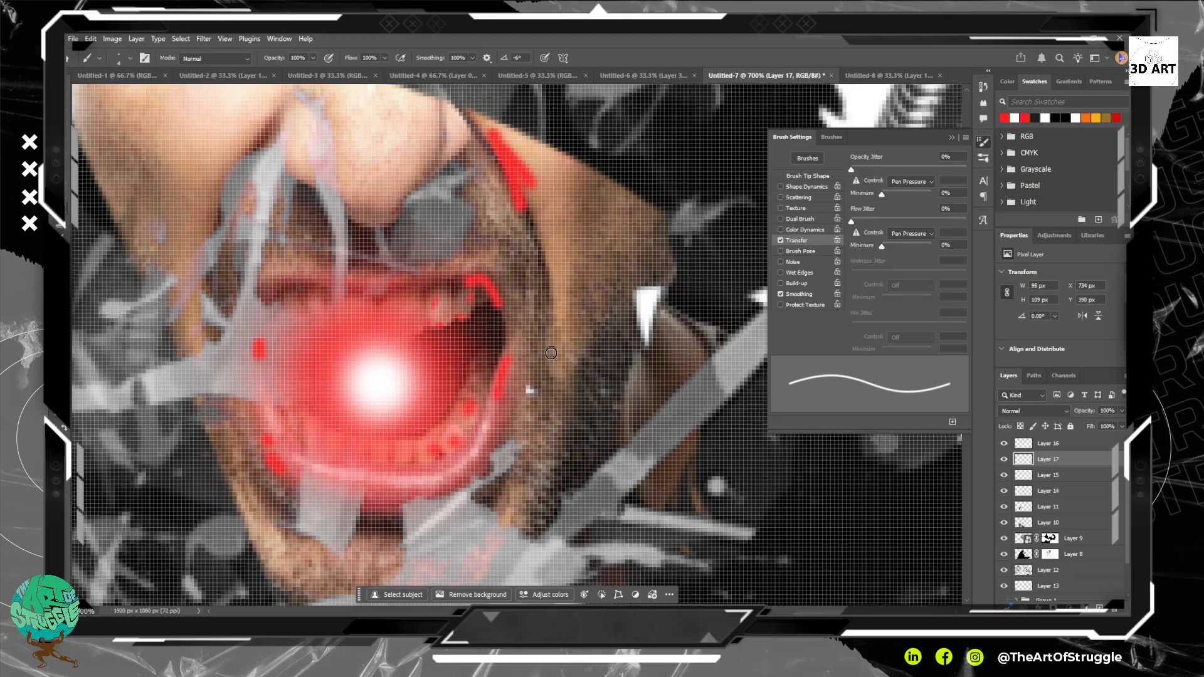
key(bracketright)
key(bracketright)
key(bracketright)
key(bracketright)
key(bracketright)
key(bracketright)
key(bracketright)
key(bracketright)
key(bracketright)
key(bracketright)
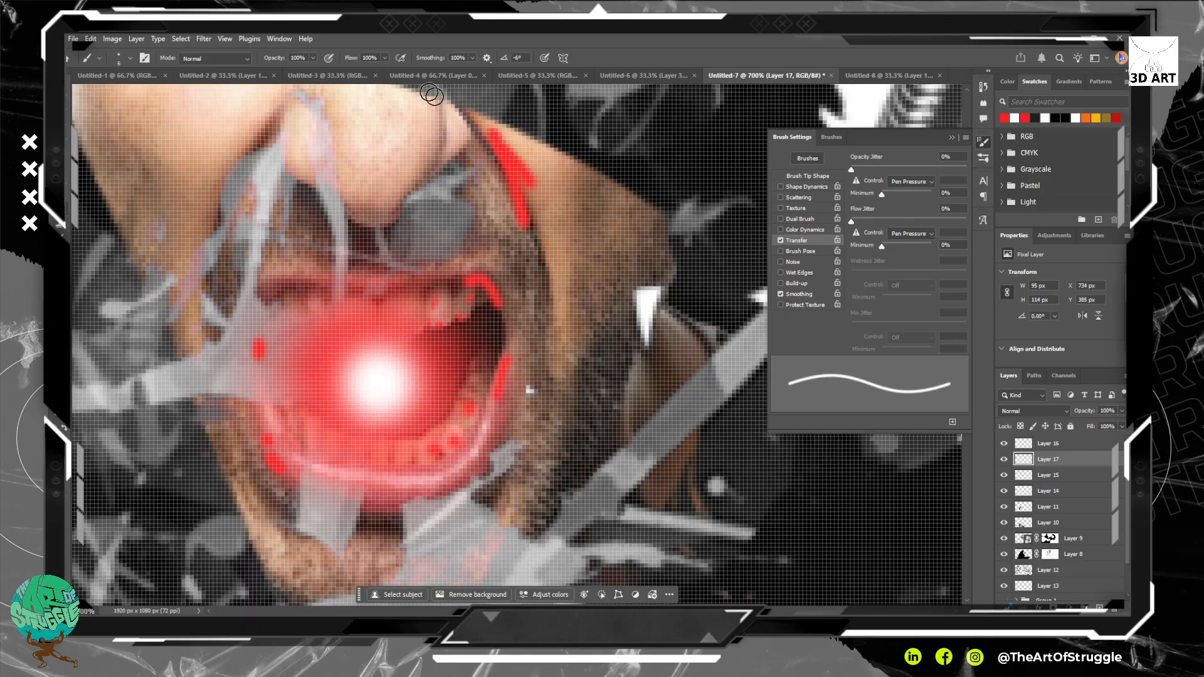
mouse_move(492, 154)
mouse_down()
mouse_move(556, 202)
mouse_move(562, 383)
mouse_move(565, 215)
mouse_move(585, 358)
mouse_move(592, 203)
mouse_move(551, 306)
mouse_up()
drag(364, 250, 464, 421)
drag(414, 320, 454, 389)
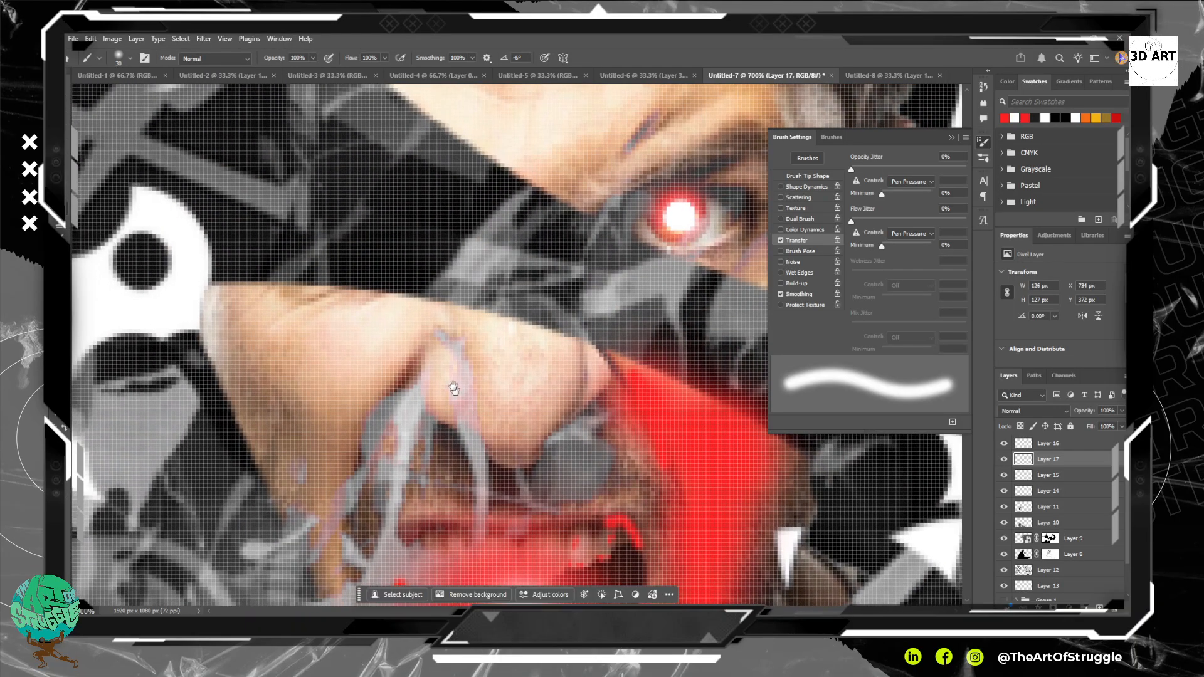
mouse_move(395, 277)
mouse_down()
mouse_move(390, 317)
mouse_move(378, 206)
mouse_up()
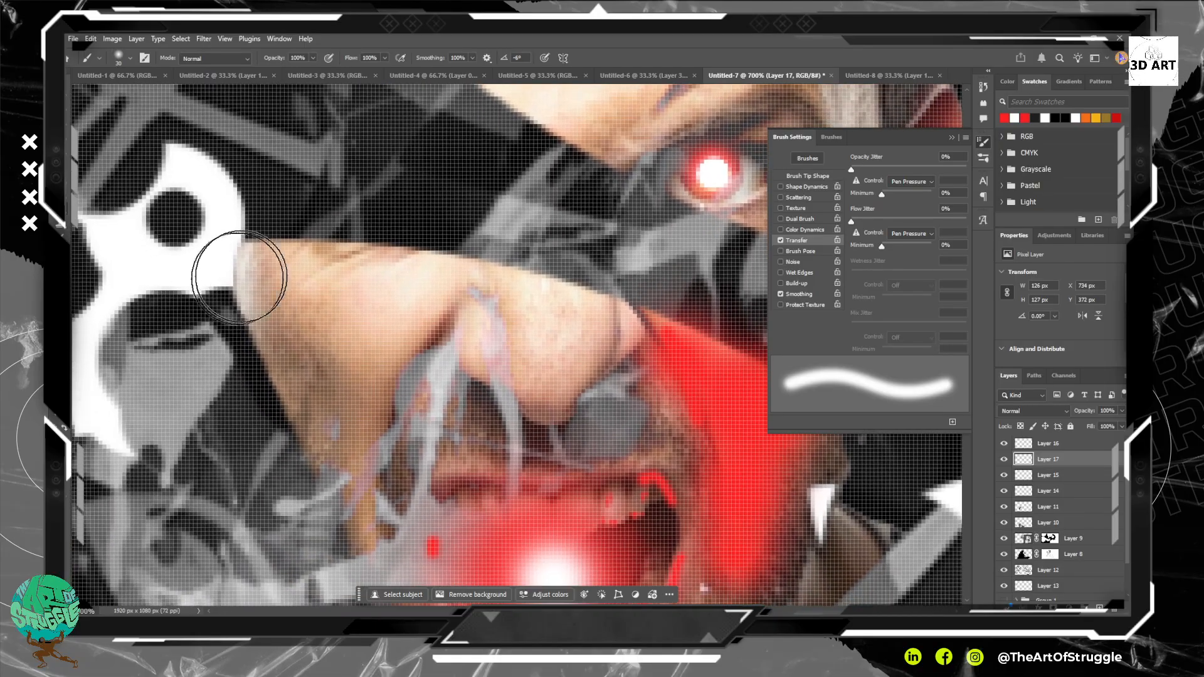
Shrink the soft brush to a very fine size and paint short red slashes on the cheek beyond the nose.
key(bracketleft)
key(bracketleft)
key(bracketleft)
key(bracketleft)
key(bracketleft)
key(bracketleft)
key(bracketleft)
key(bracketleft)
key(bracketleft)
key(bracketleft)
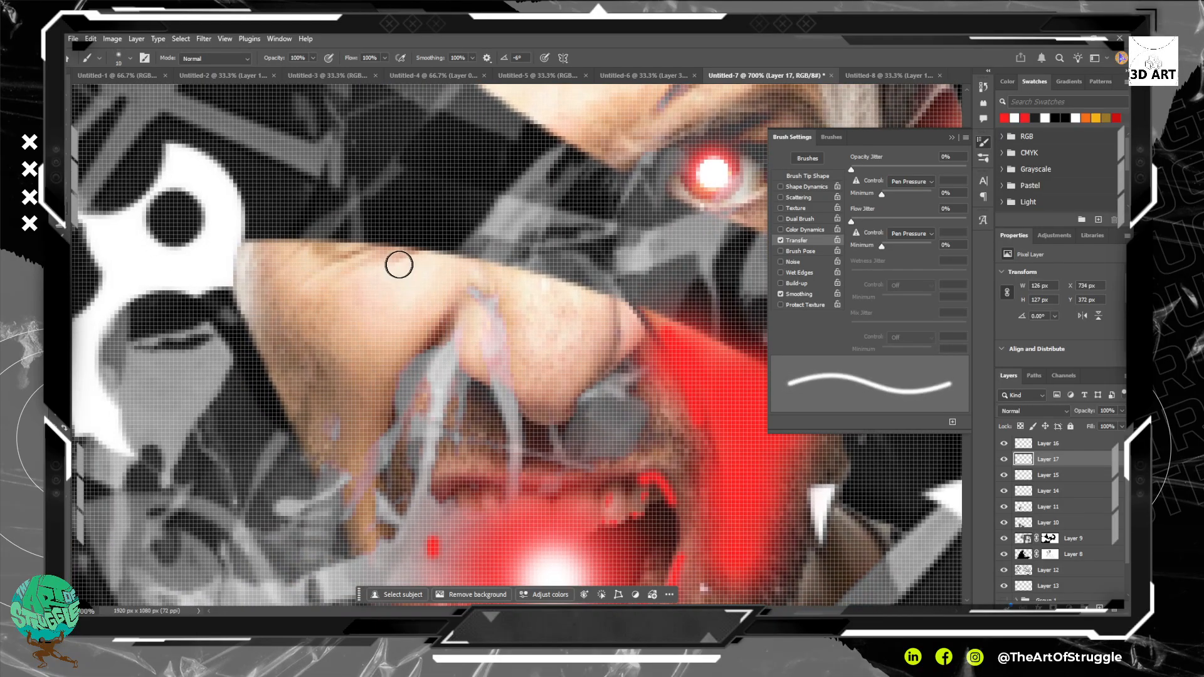
click(353, 259)
mouse_move(355, 258)
mouse_down()
mouse_move(326, 280)
mouse_move(292, 262)
mouse_up()
drag(419, 260, 375, 284)
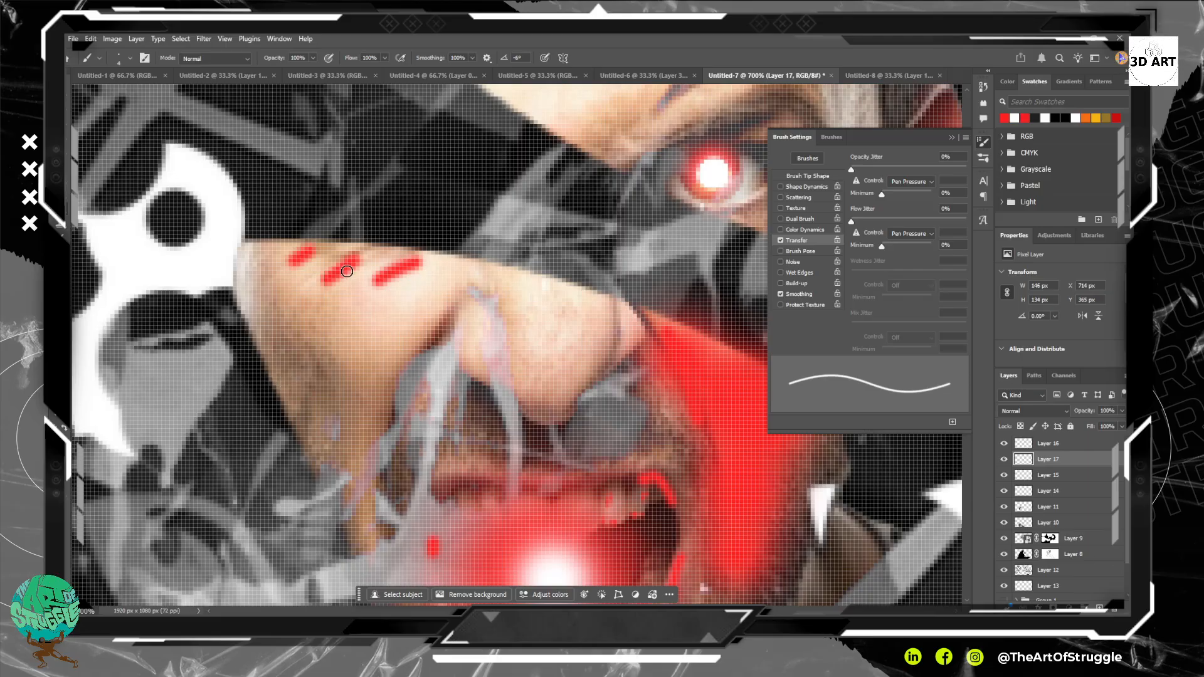
Erase parts of the red slashes and the large red cheek patch with the textured eraser, leaving thin broken streaks.
key(e)
mouse_move(402, 295)
mouse_down()
mouse_move(482, 278)
mouse_move(330, 350)
mouse_move(423, 270)
mouse_move(303, 356)
mouse_move(263, 310)
mouse_move(327, 291)
mouse_move(385, 328)
mouse_up()
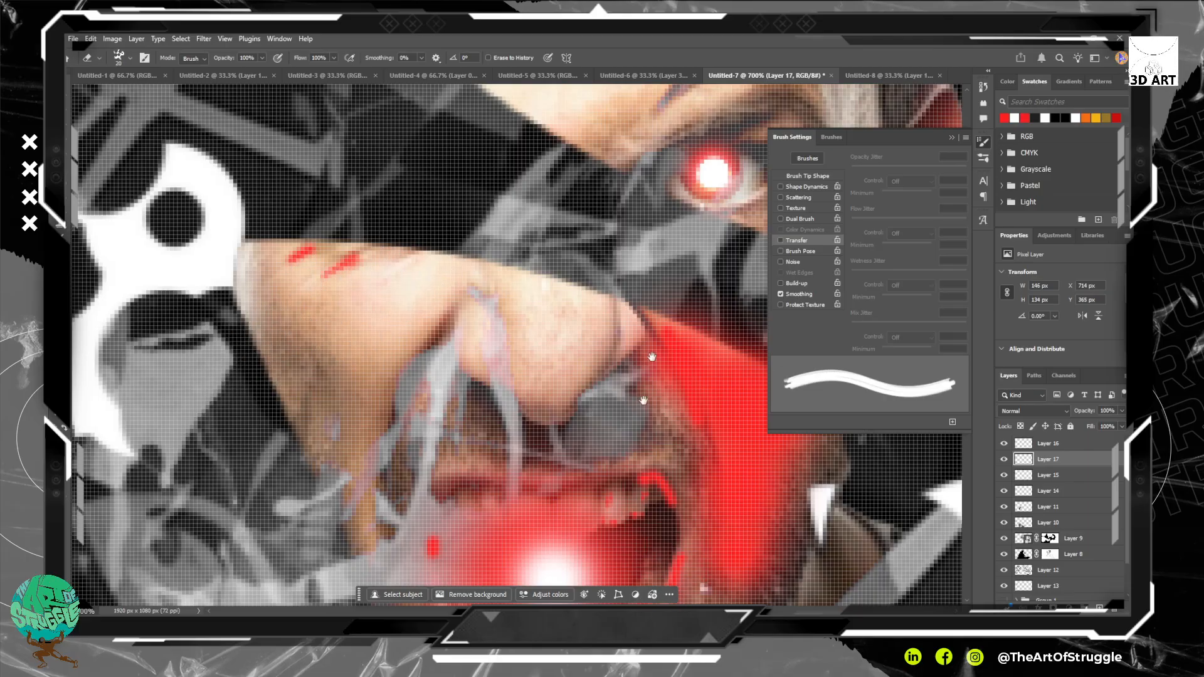
drag(674, 467, 665, 400)
drag(733, 281, 458, 269)
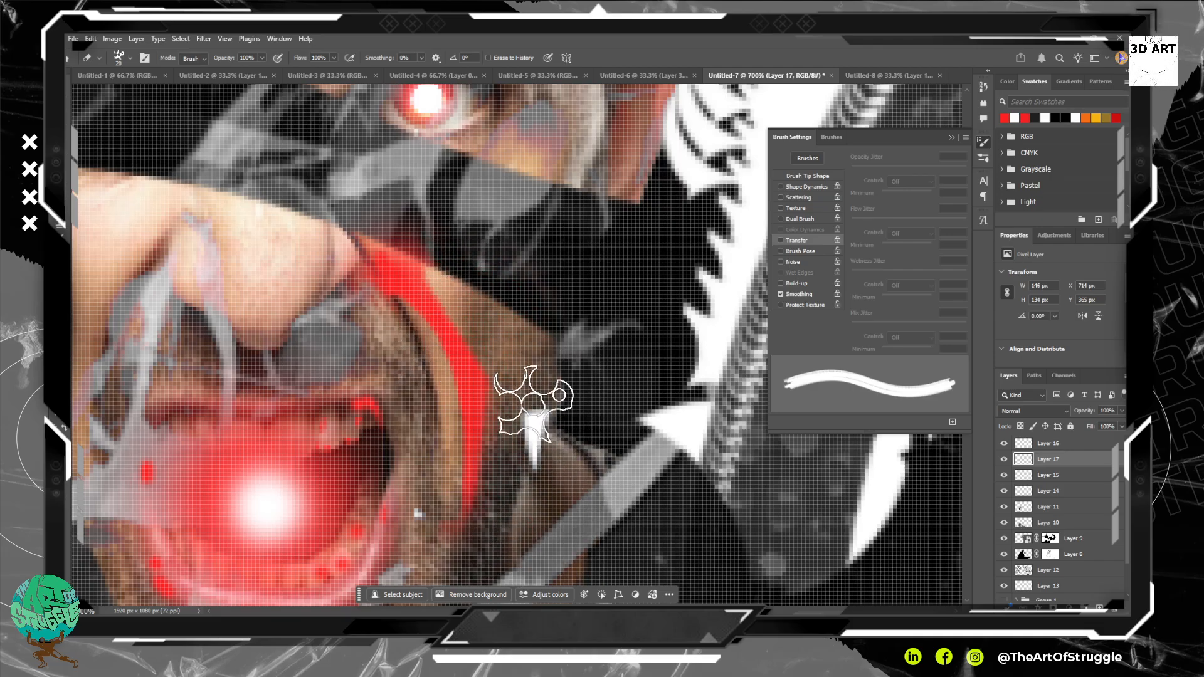
drag(384, 309, 443, 469)
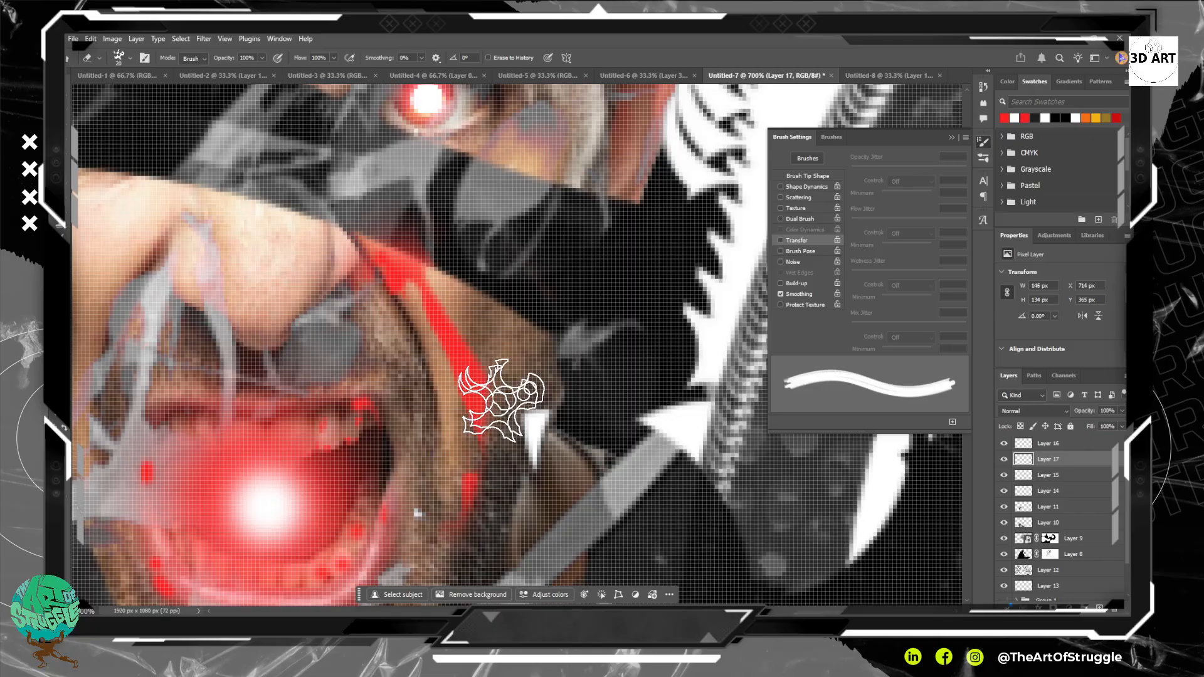
Choose the spiky sampled brush at 40 px, sample the red colour and stamp it around the mouth glow.
scroll(552, 353, down, 4)
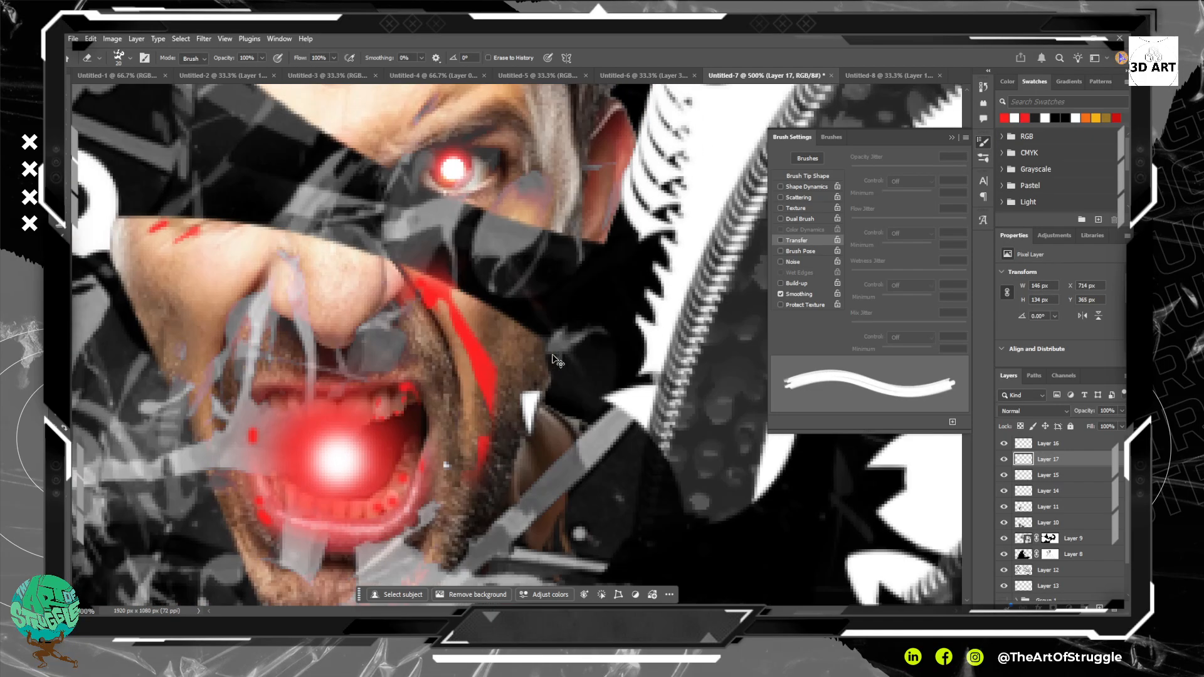
scroll(553, 357, up, 2)
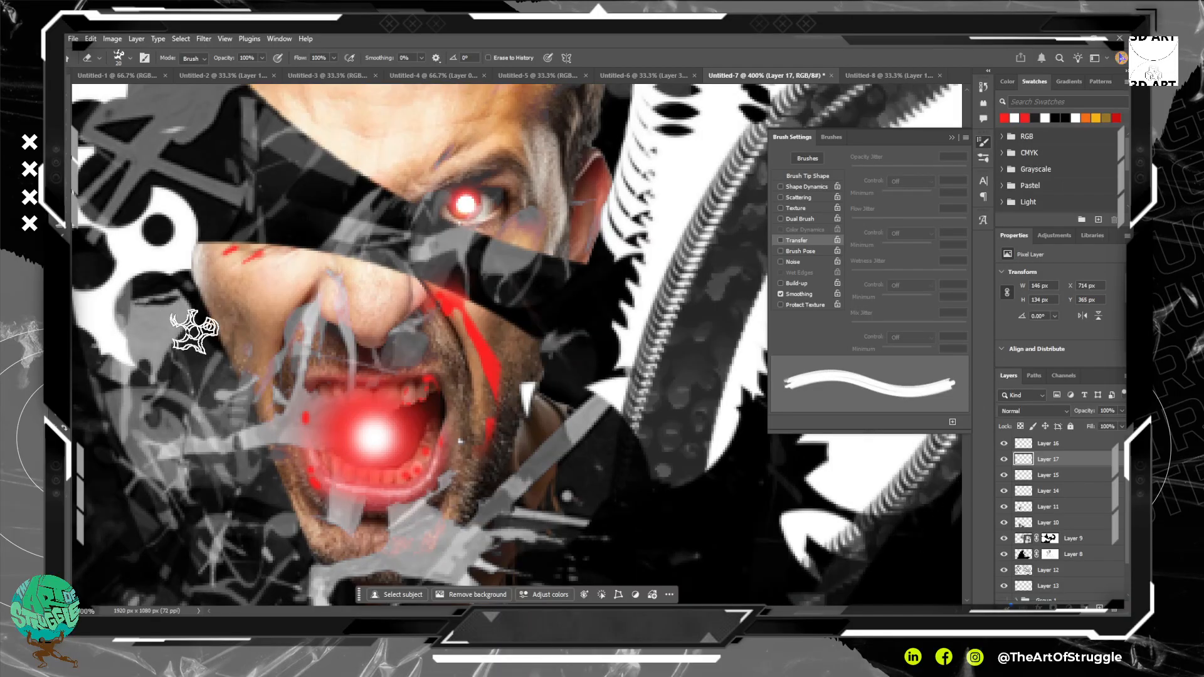
key(b)
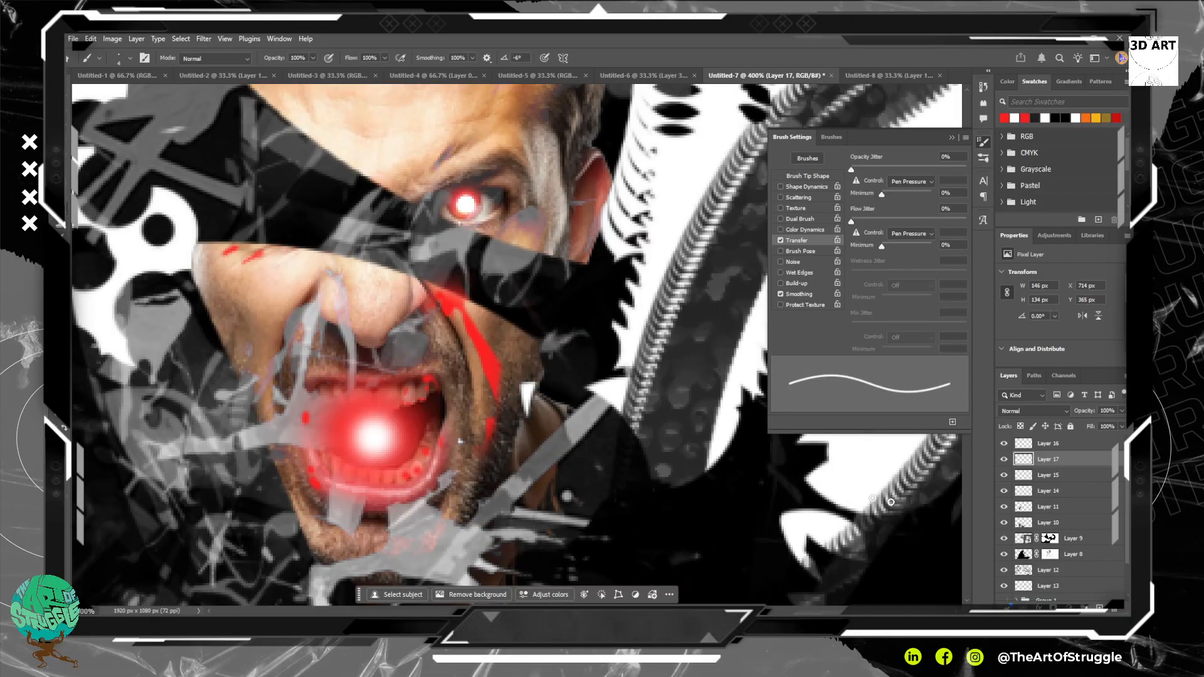
click(131, 58)
click(123, 167)
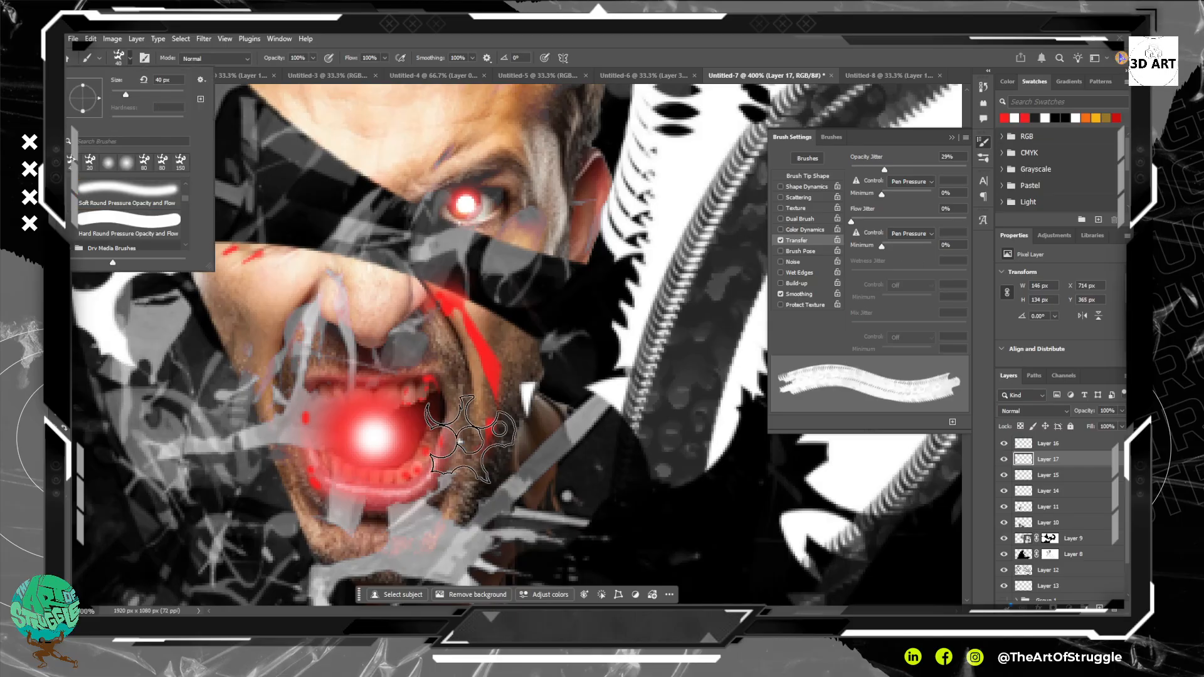
click(406, 459)
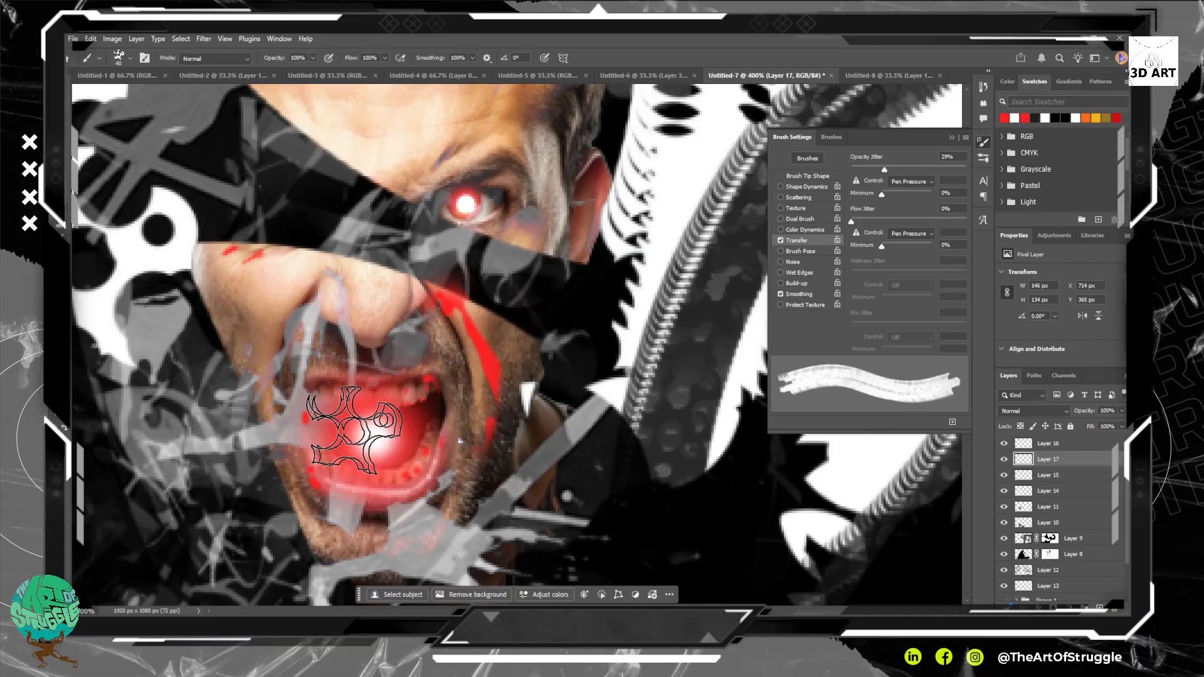
key(i)
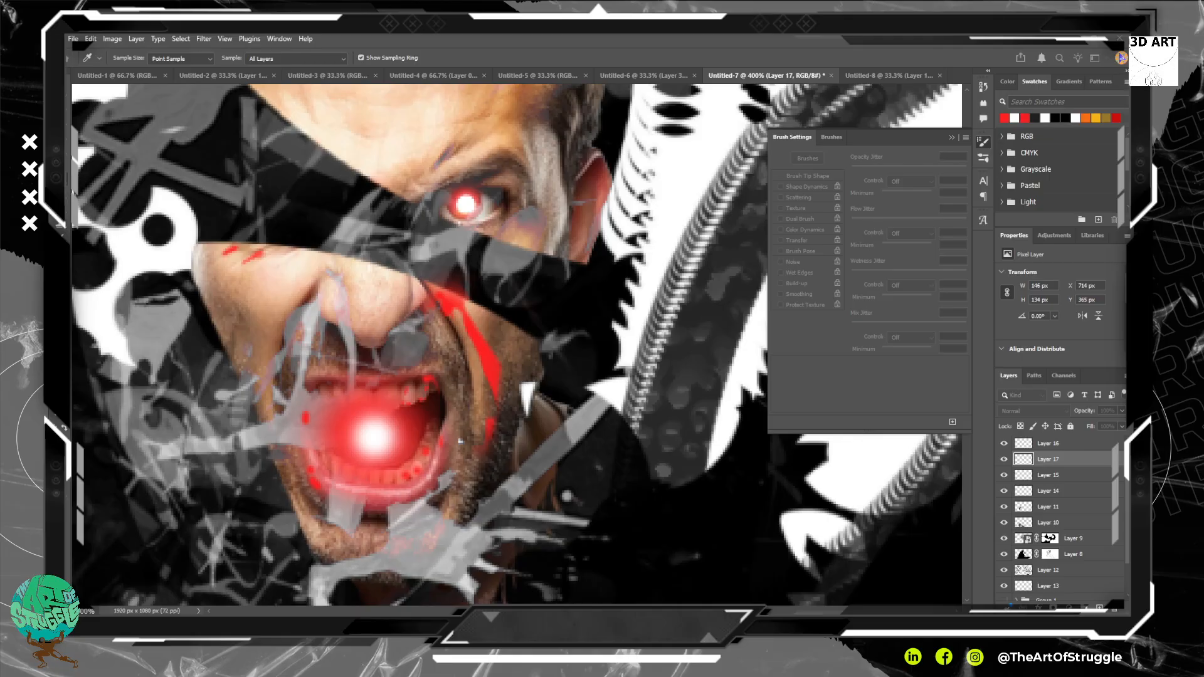
key(b)
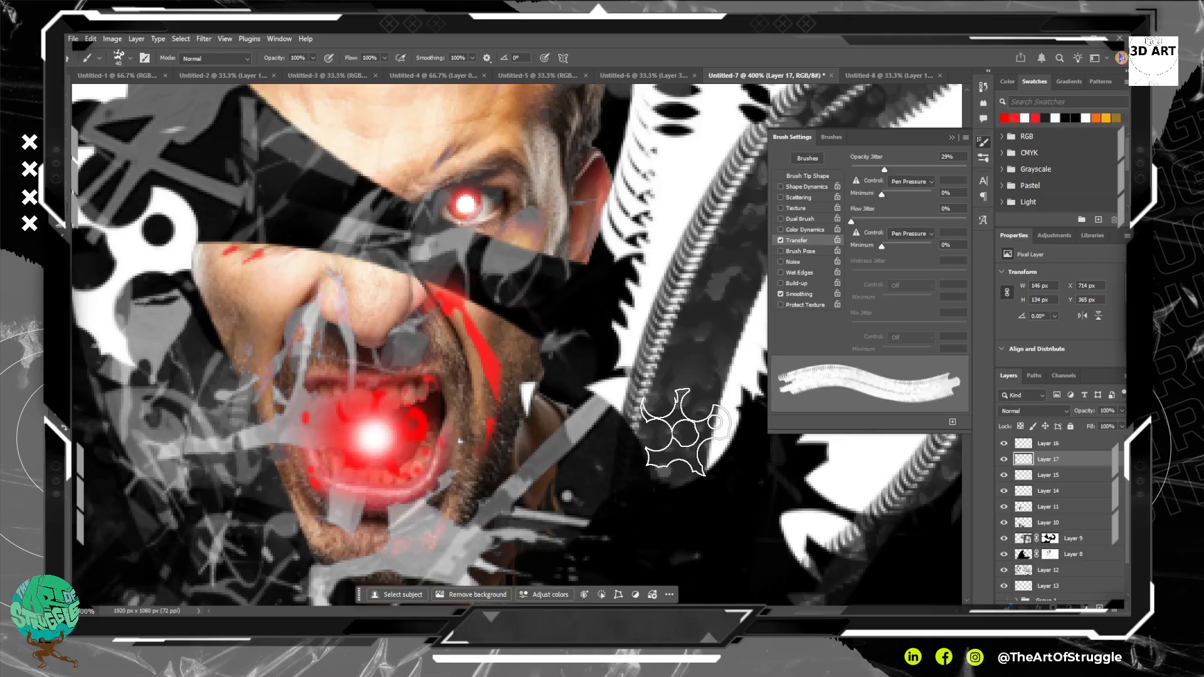
click(334, 457)
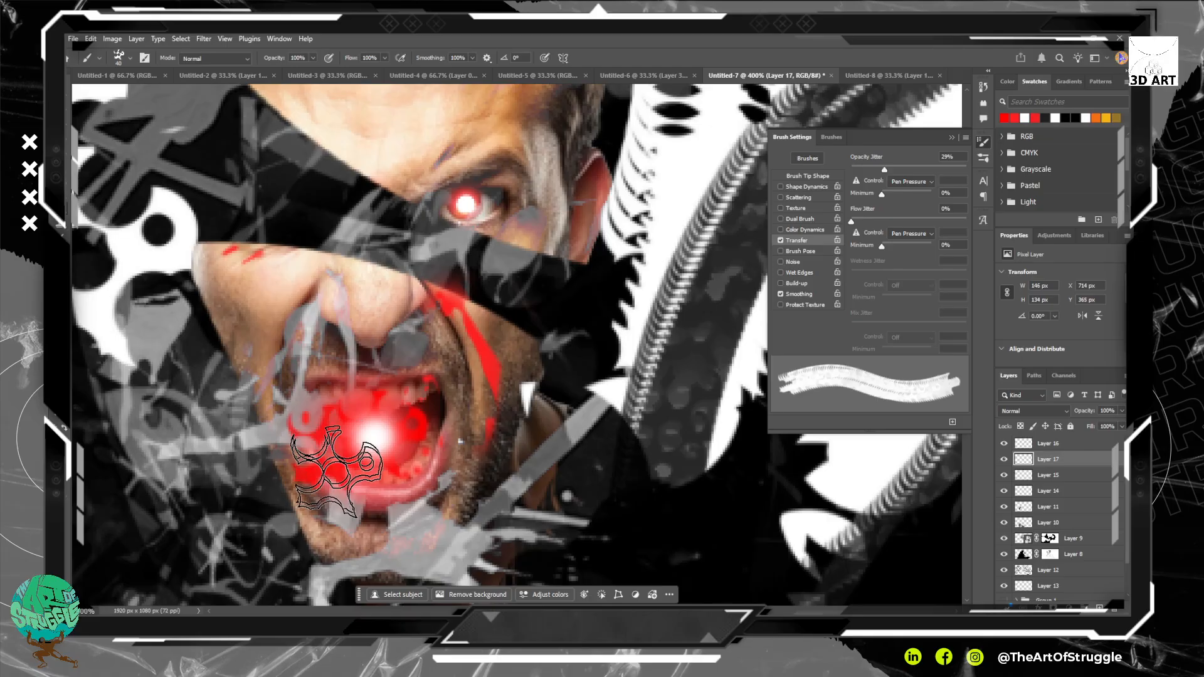
click(431, 474)
Reduce the spiky brush to 25 px and stamp more red shapes along the upper lip, mouth corners and lower teeth.
key(bracketleft)
key(bracketleft)
key(bracketleft)
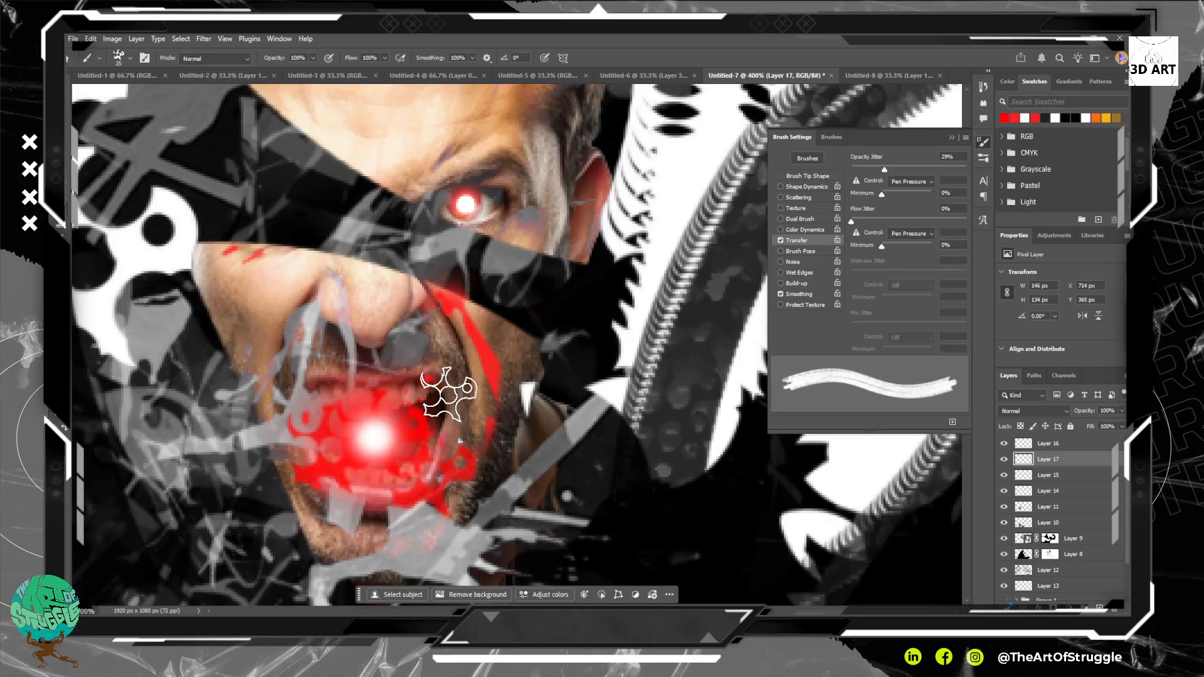
click(449, 397)
click(317, 398)
click(375, 393)
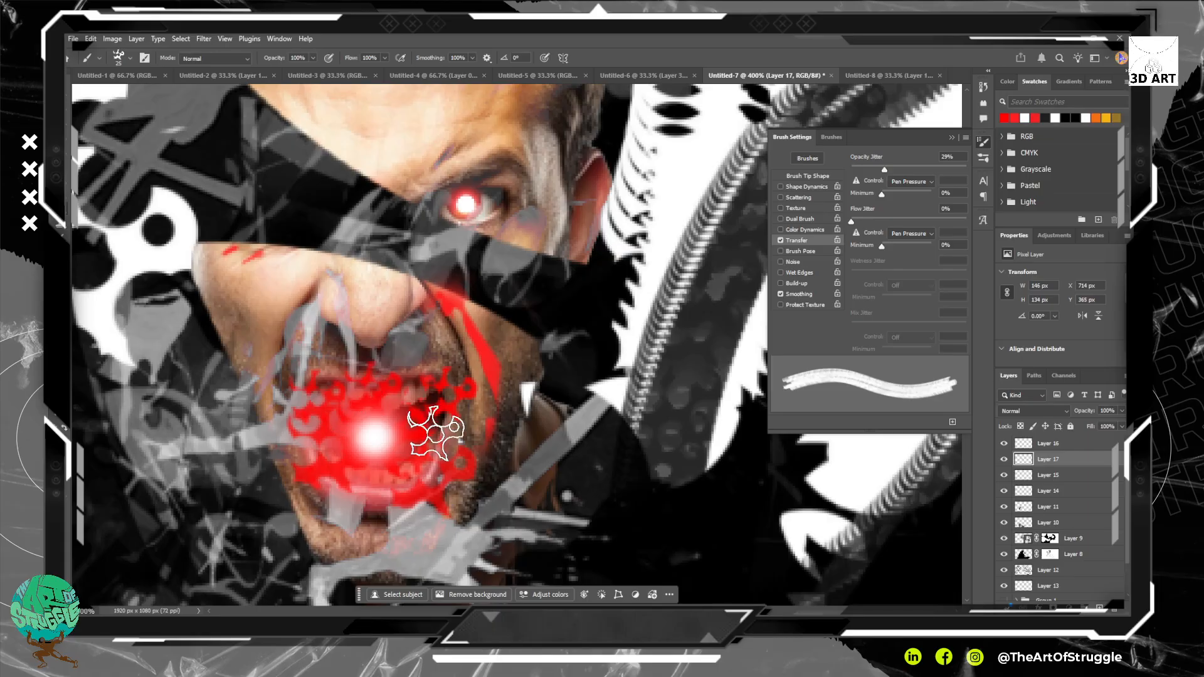
click(431, 465)
click(370, 492)
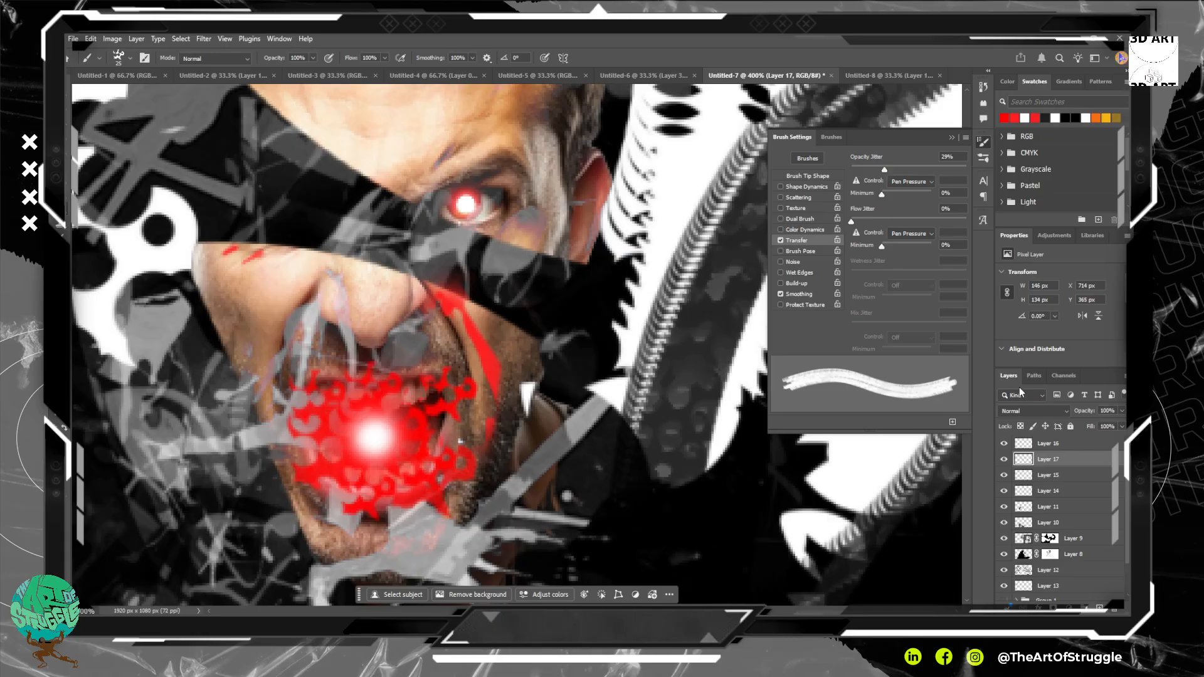
Add a new empty layer directly above Layer 12, beneath the figure's Layer 8.
key(ctrl+minus)
key(ctrl+minus)
key(ctrl+minus)
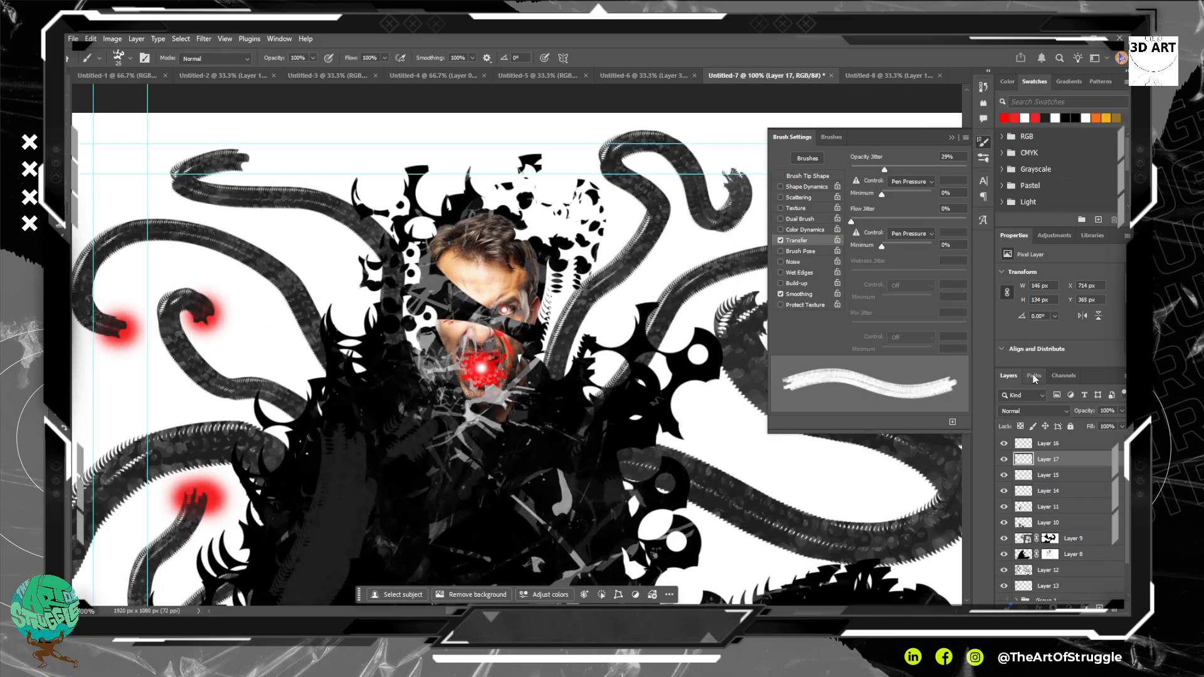
key(ctrl+minus)
key(ctrl+minus)
key(ctrl+plus)
key(ctrl+plus)
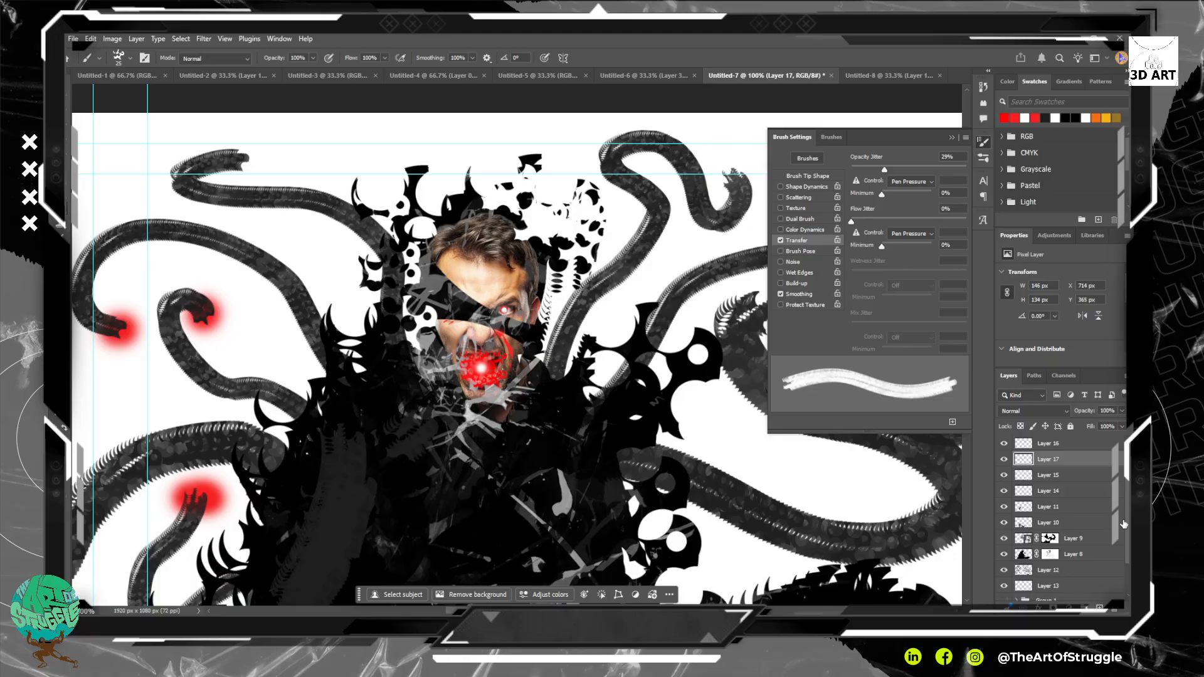
scroll(1123, 524, down, 2)
scroll(1046, 523, up, 2)
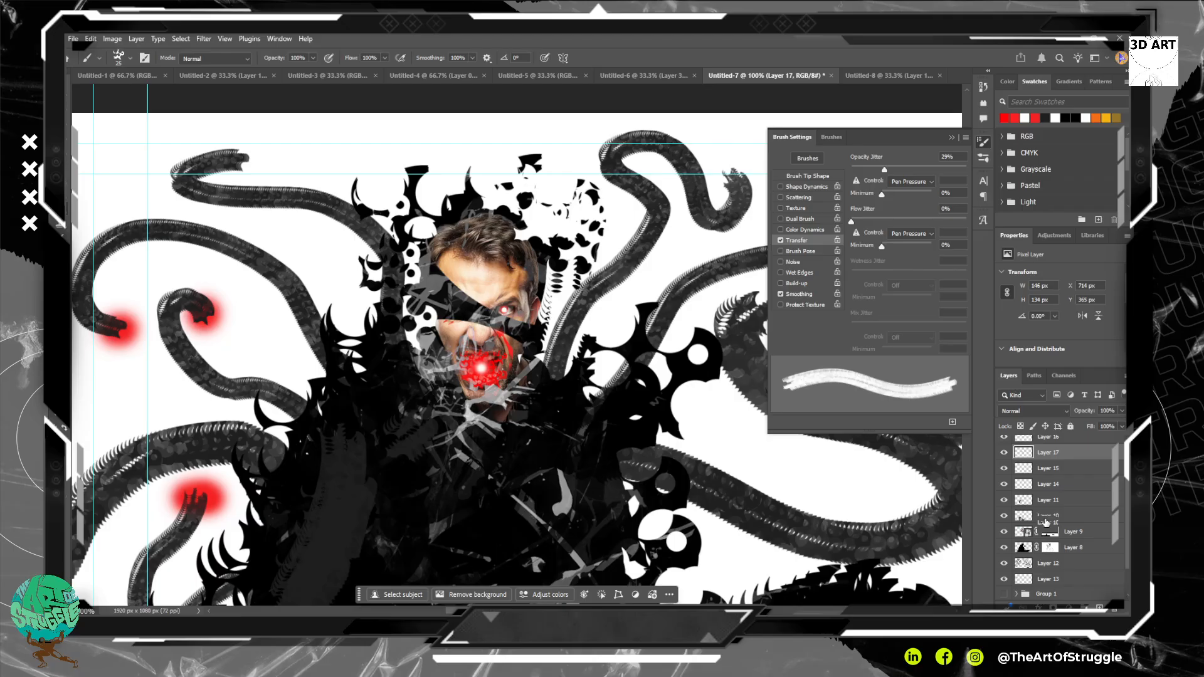
click(1062, 456)
scroll(1062, 469, down, 2)
drag(425, 411, 526, 387)
mouse_move(576, 436)
mouse_down()
mouse_move(337, 362)
mouse_move(197, 396)
mouse_up()
click(1081, 505)
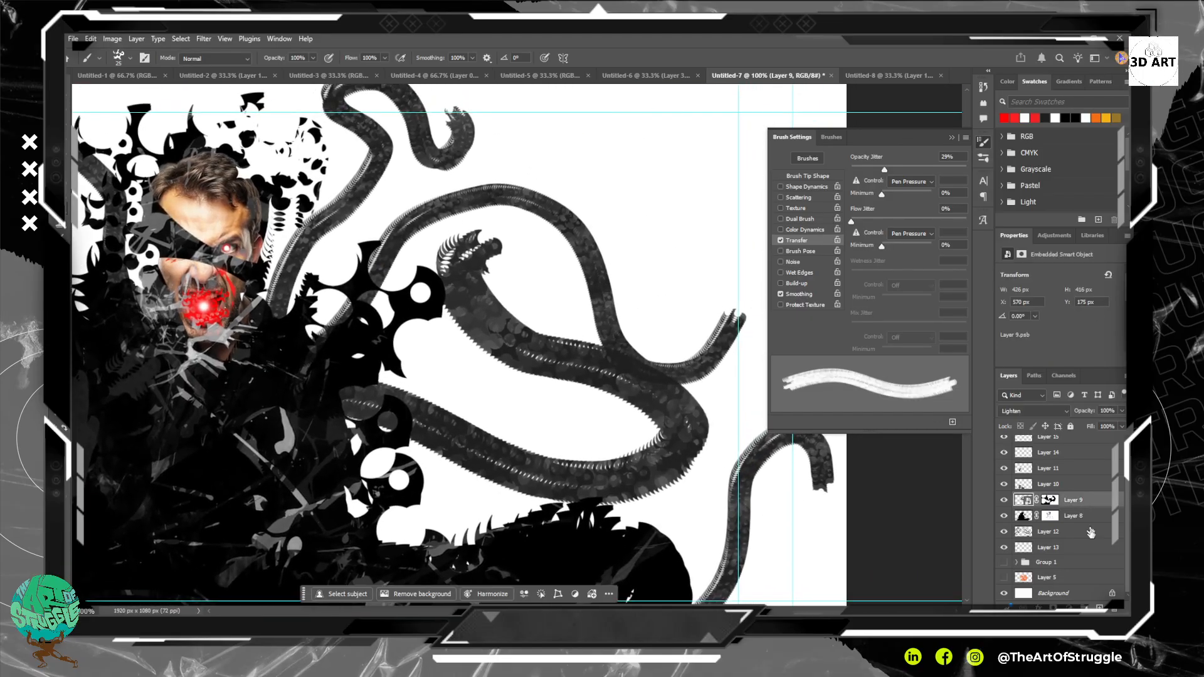
click(1090, 531)
click(1099, 607)
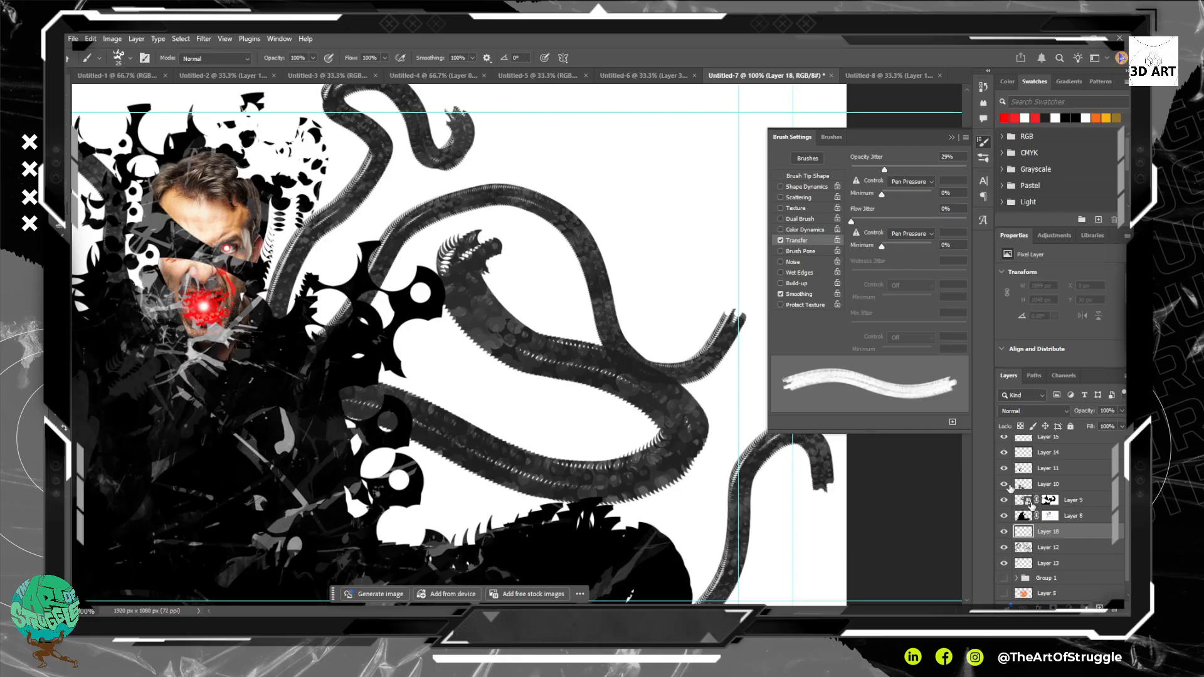
Stamp red spiky marks on the tips of the two tentacles nearest the canvas's right edge.
click(733, 318)
click(740, 322)
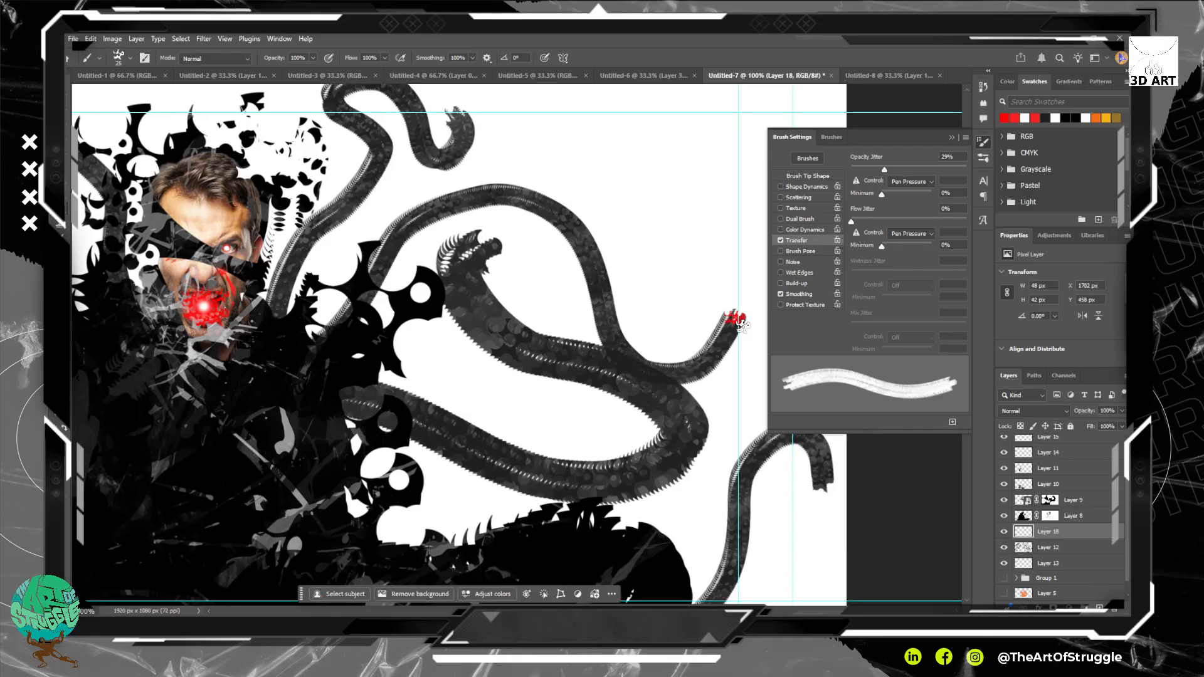
click(823, 486)
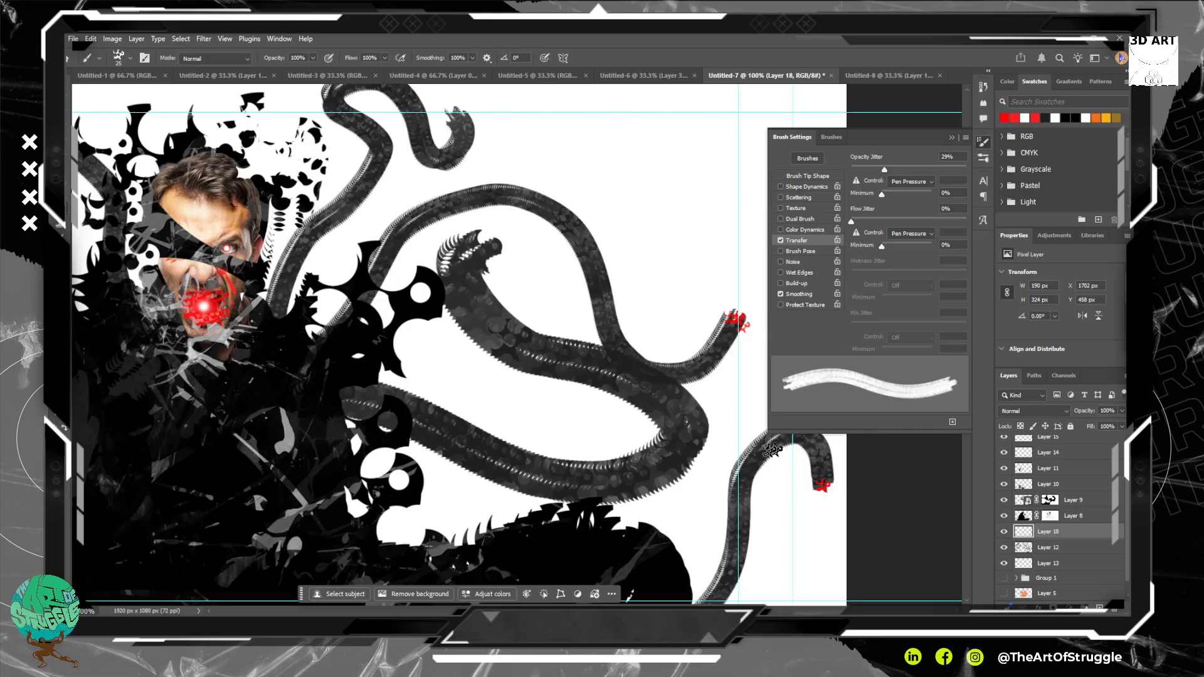
Shrink the spiky brush and paint a thin red stripe along the lower-right tentacle, undoing the first dab.
drag(721, 547, 689, 450)
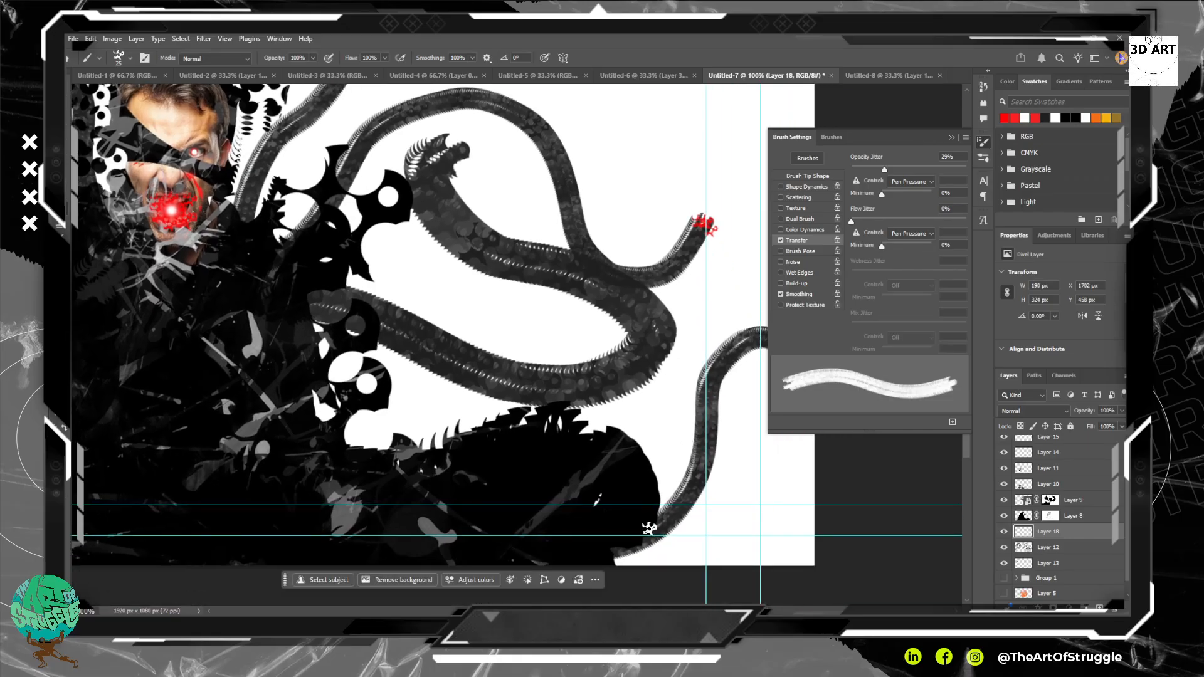
key(bracketleft)
key(bracketleft)
key(bracketleft)
key(bracketleft)
click(657, 532)
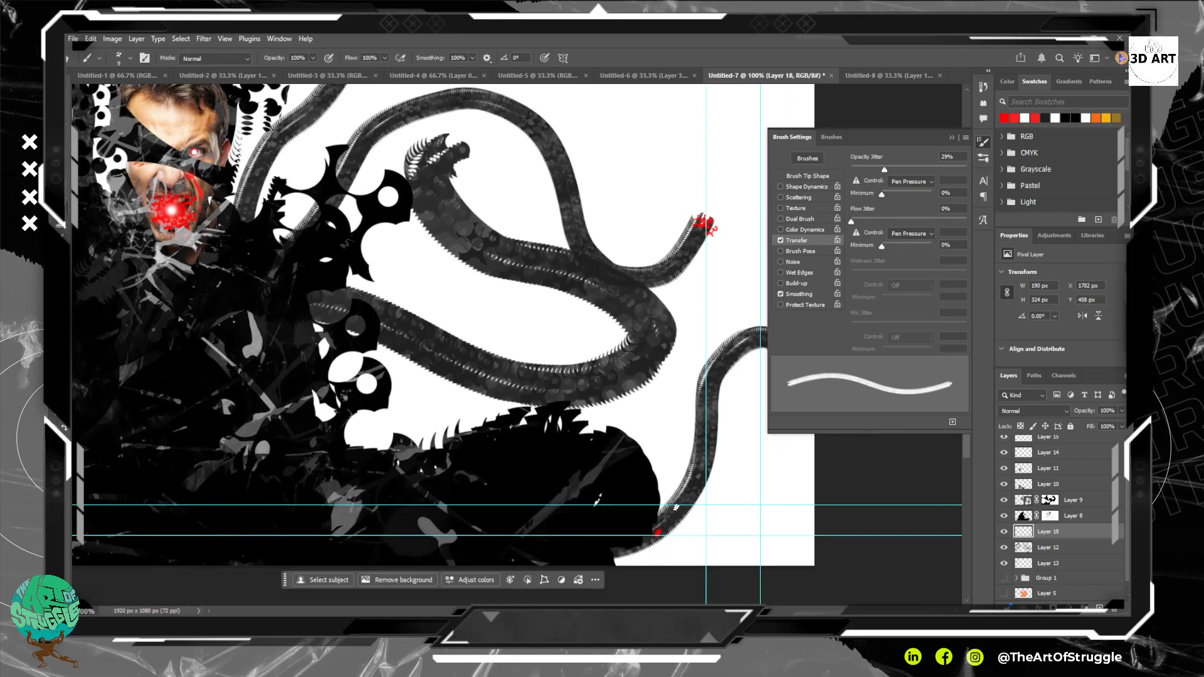
key(ctrl+z)
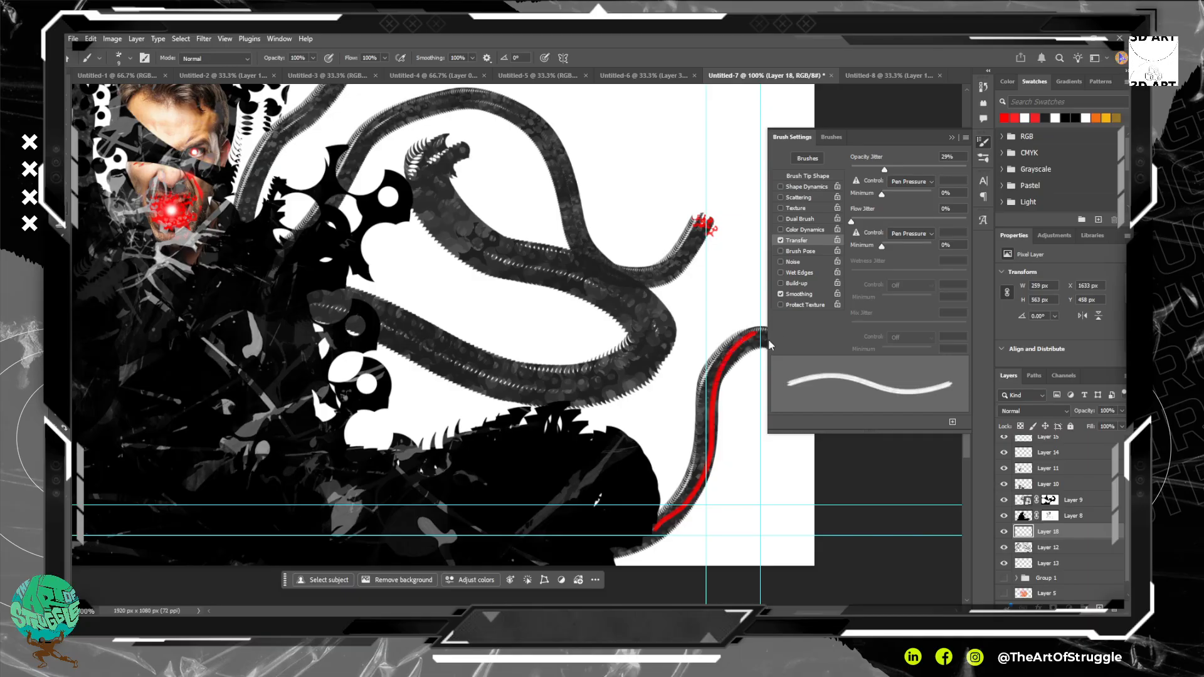
Paint red stripes along the thick tentacle and the upper tentacles on the figure's right-hand side of the canvas.
drag(521, 286, 552, 361)
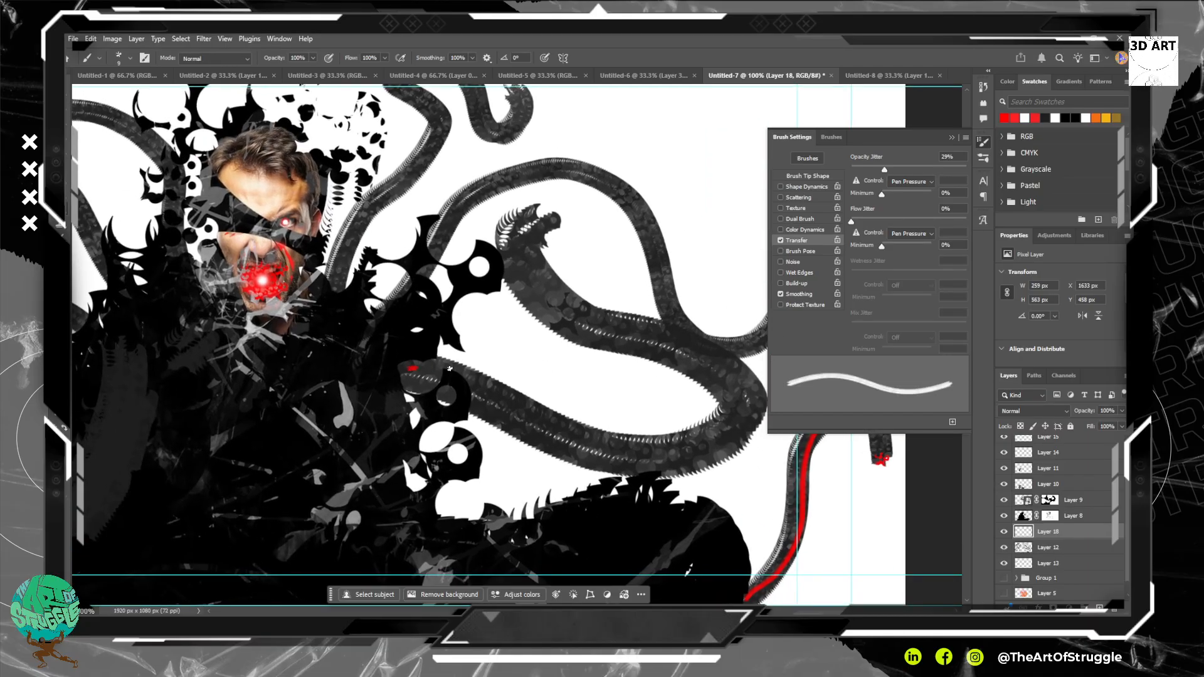
drag(506, 397, 596, 449)
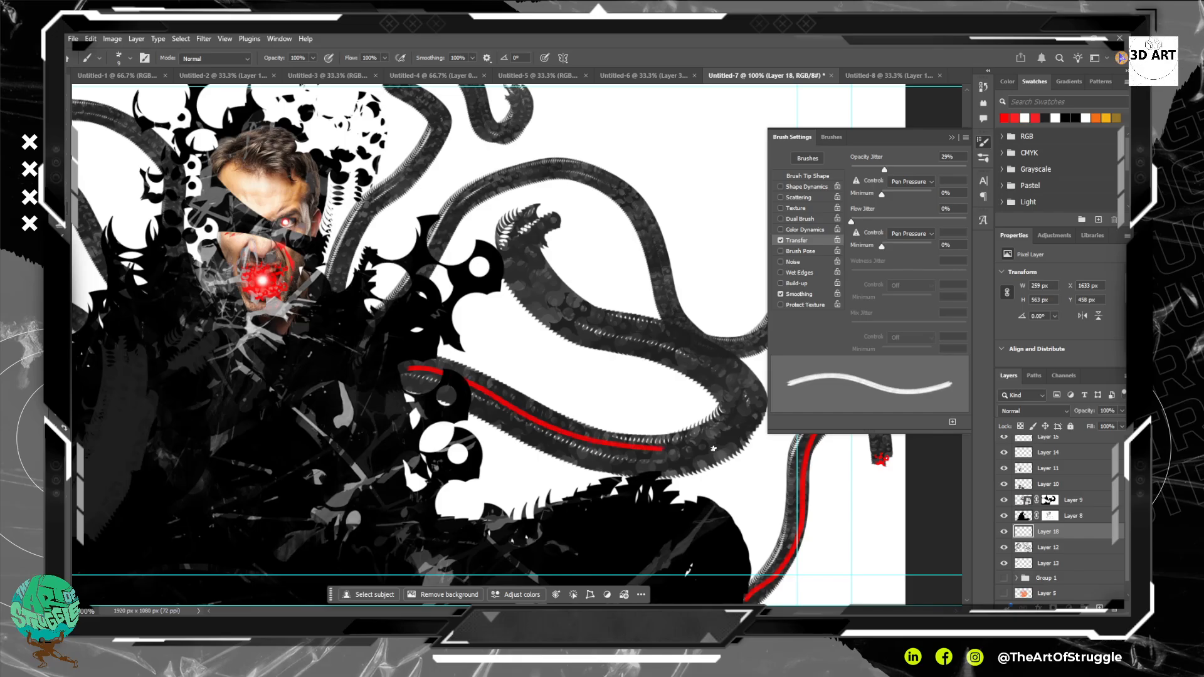
drag(682, 299, 586, 469)
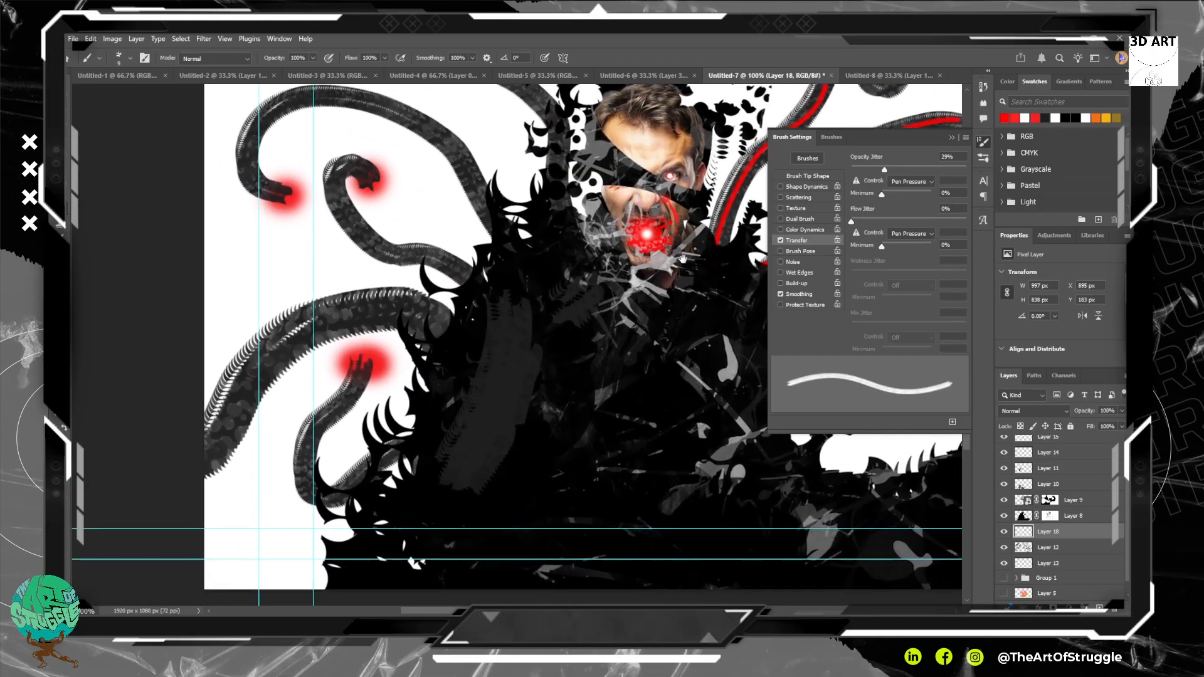
Paint red stripes along the left-hand tentacles from the body outward, redoing the stroke on the small curled one.
drag(268, 382, 322, 463)
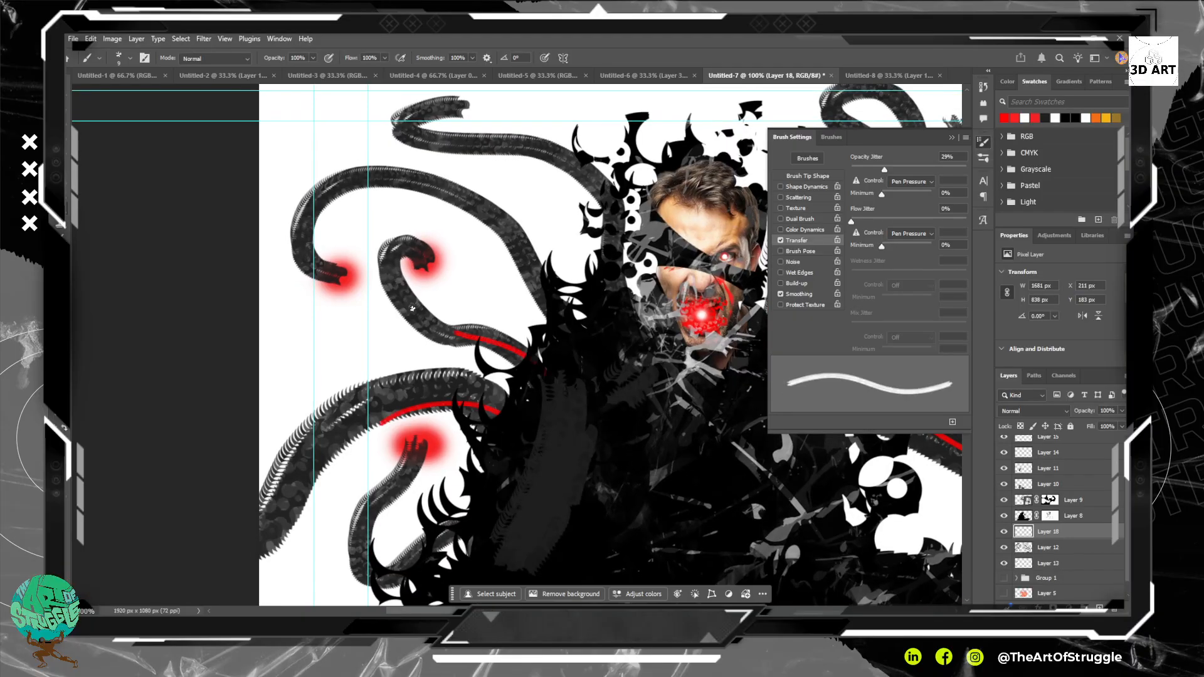
key(ctrl+z)
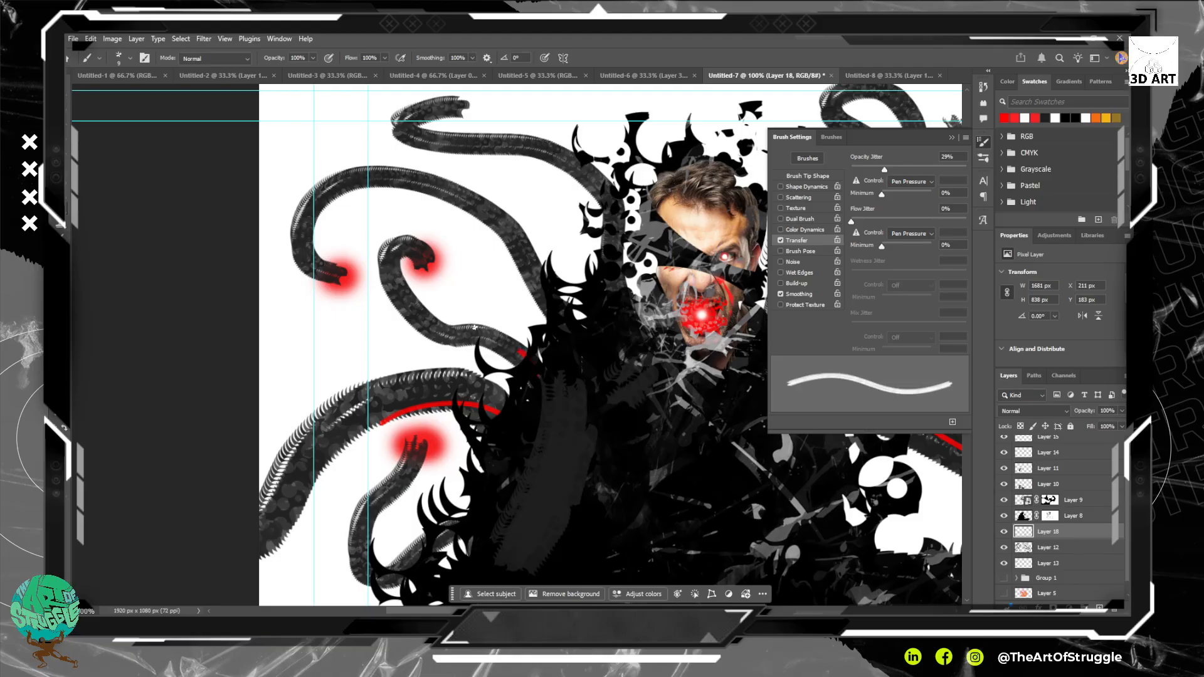
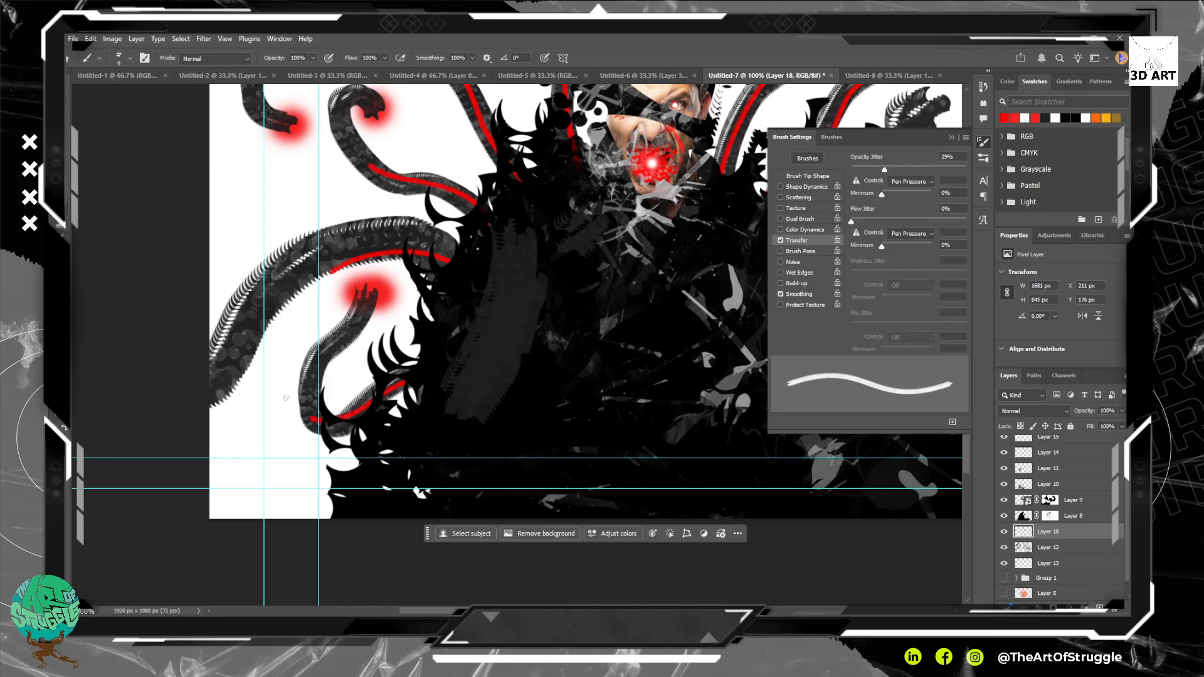
drag(522, 446, 497, 508)
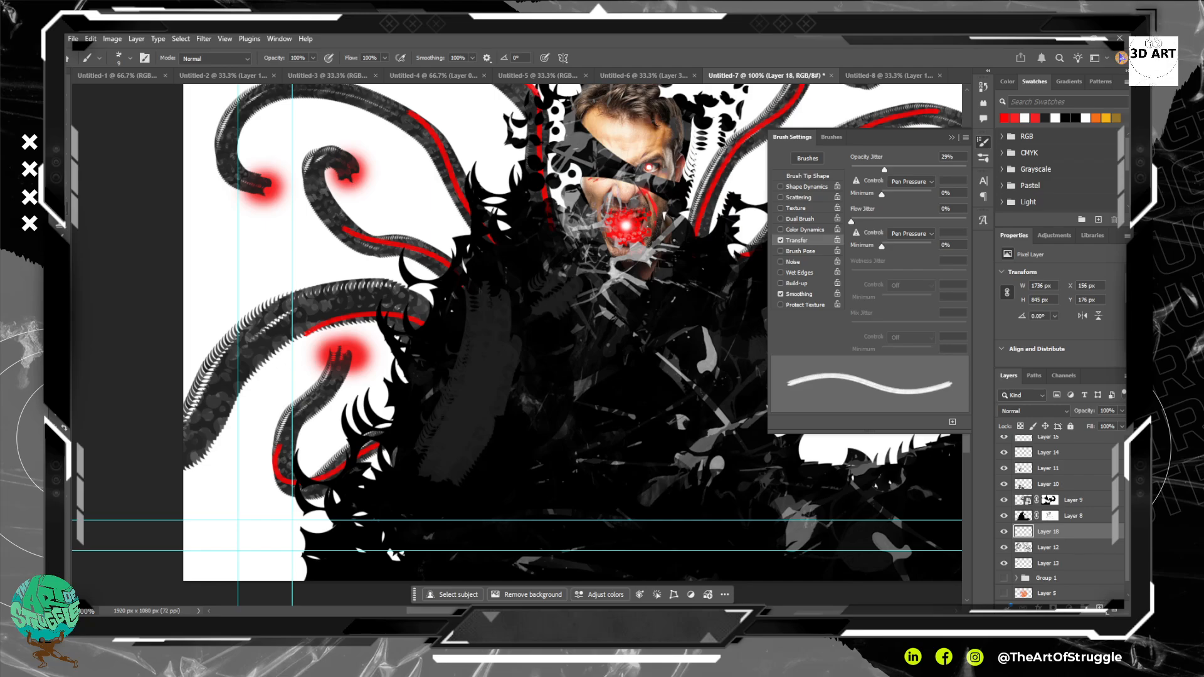
Add a new layer and paint a thin white highlight along the thick left-hand tentacle's red stripe, undoing the first strokes and shrinking the brush.
key(ctrl+shift+alt+n)
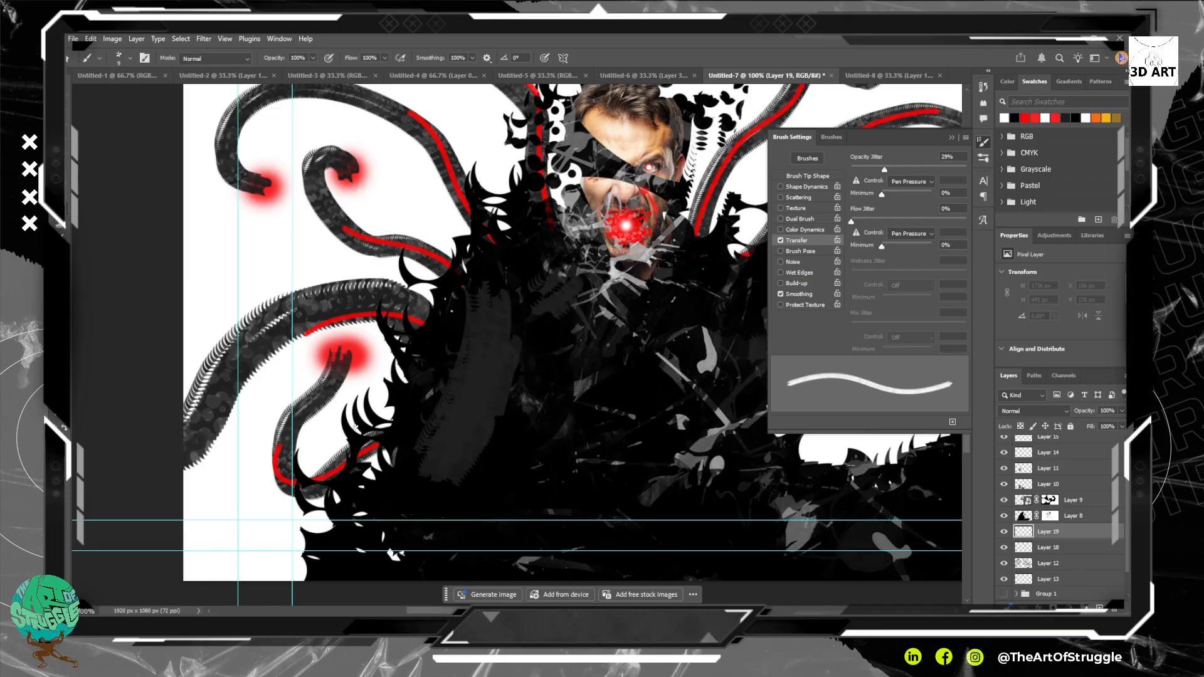
drag(409, 317, 430, 323)
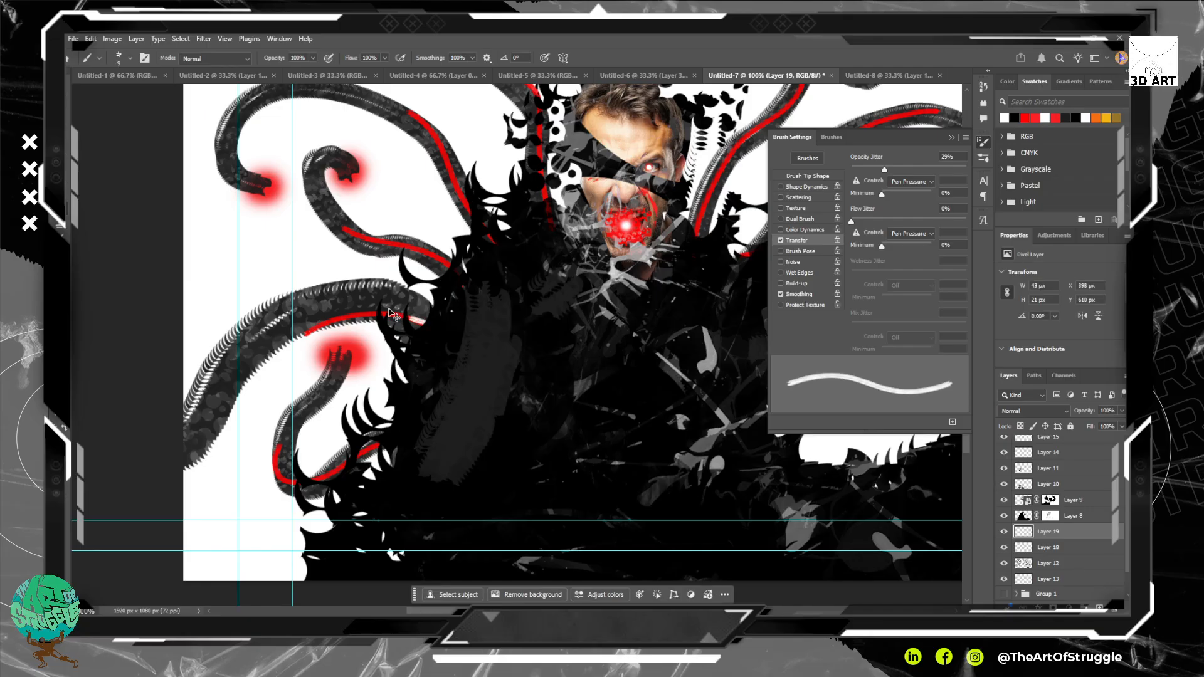
key(ctrl+z)
key([)
key([)
key([)
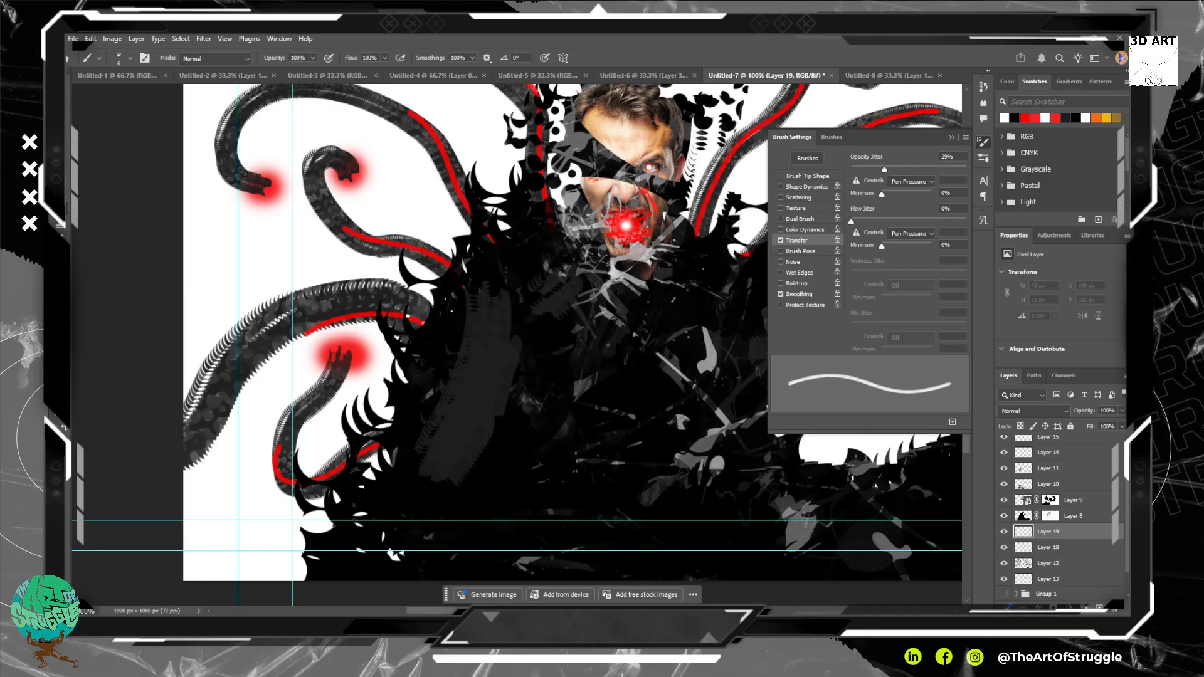
drag(353, 315, 349, 315)
key(ctrl+z)
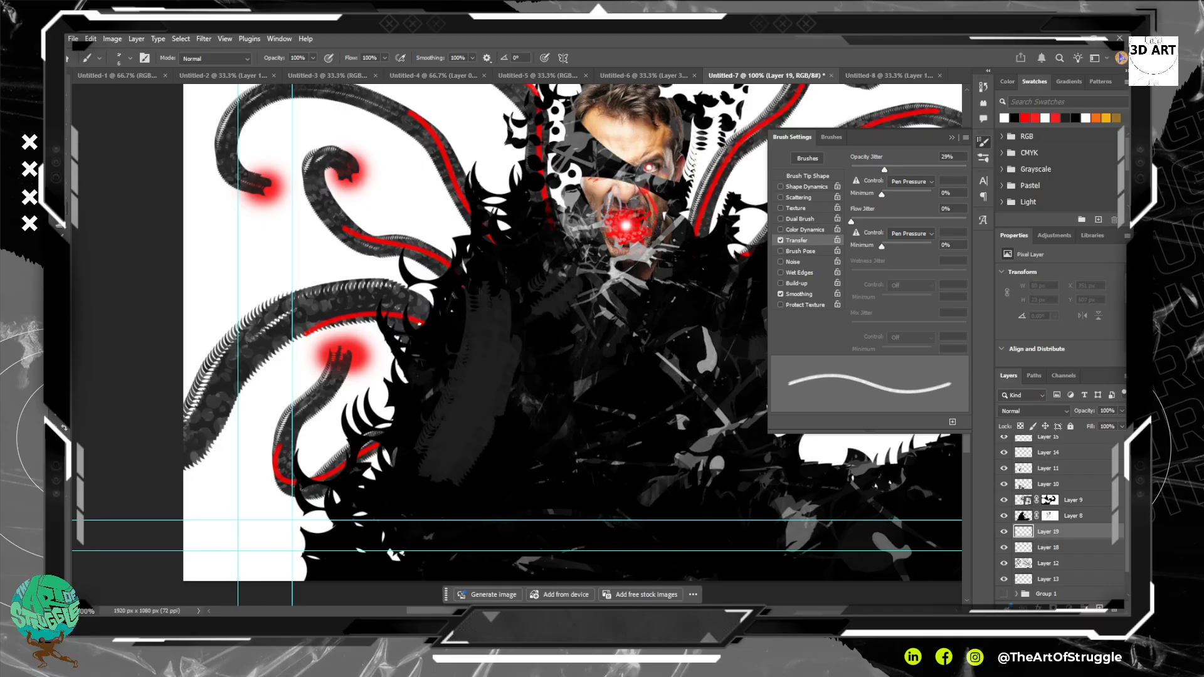
click(414, 319)
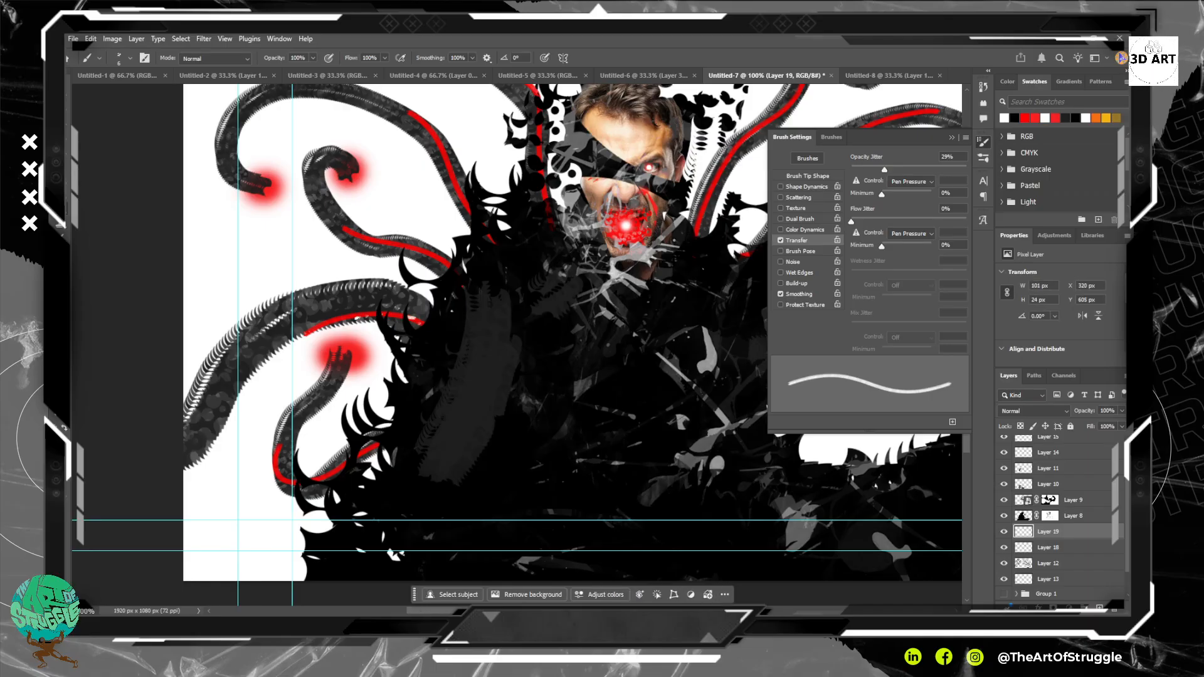
Enlarge the spiky brush to 30 px and stamp white marks on the tips of the upper left-hand tentacles.
key(])
key(])
key(])
key(])
key(])
key(])
key(])
key(])
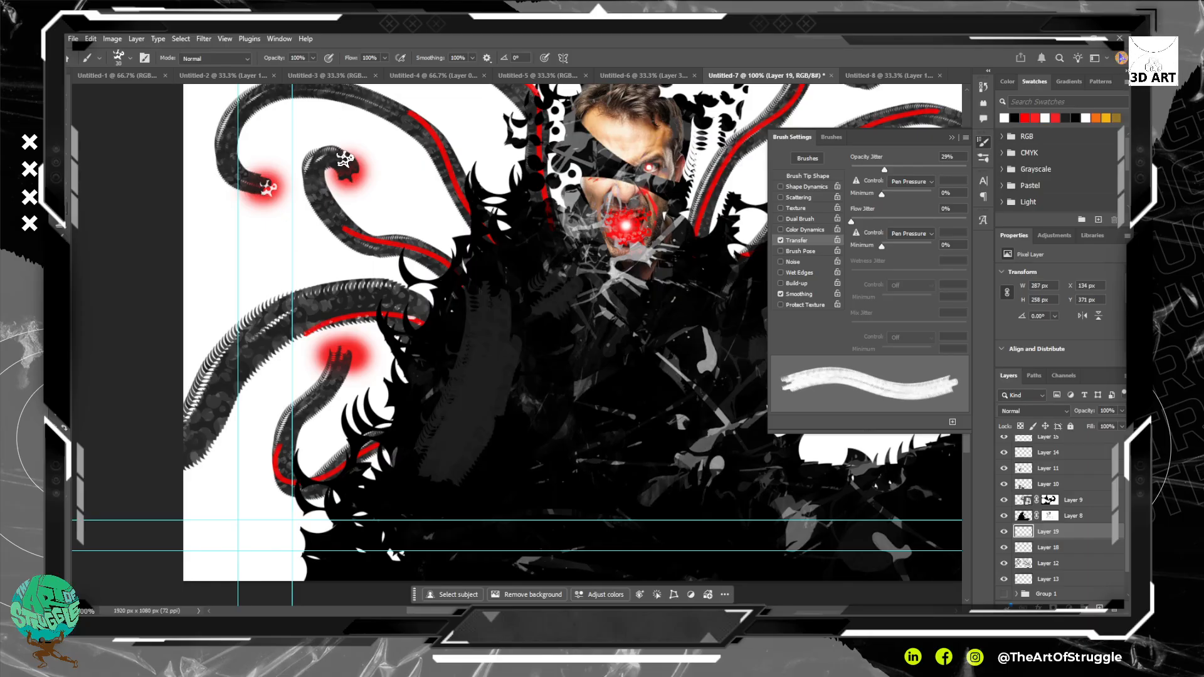
drag(369, 186, 311, 333)
drag(344, 149, 212, 210)
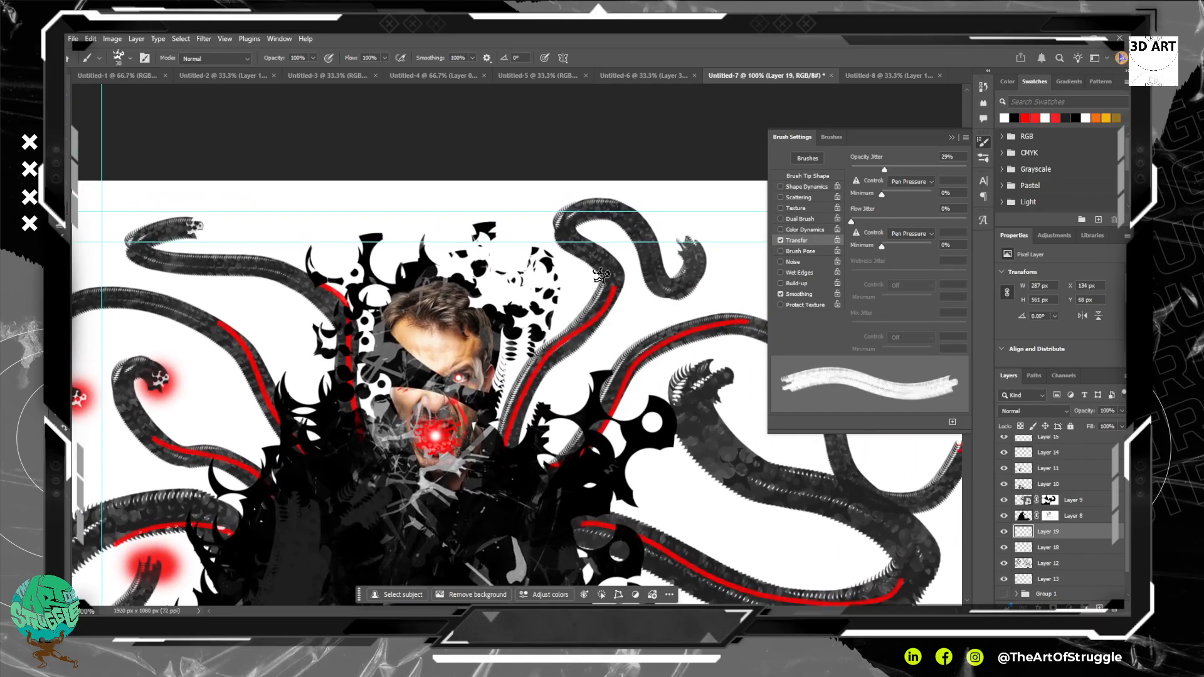
Enlarge the spiky brush up to 90 px and stamp white marks on the tips of the right-hand tentacles.
drag(721, 445, 552, 404)
key(])
key(])
key(])
key(])
key(])
key(])
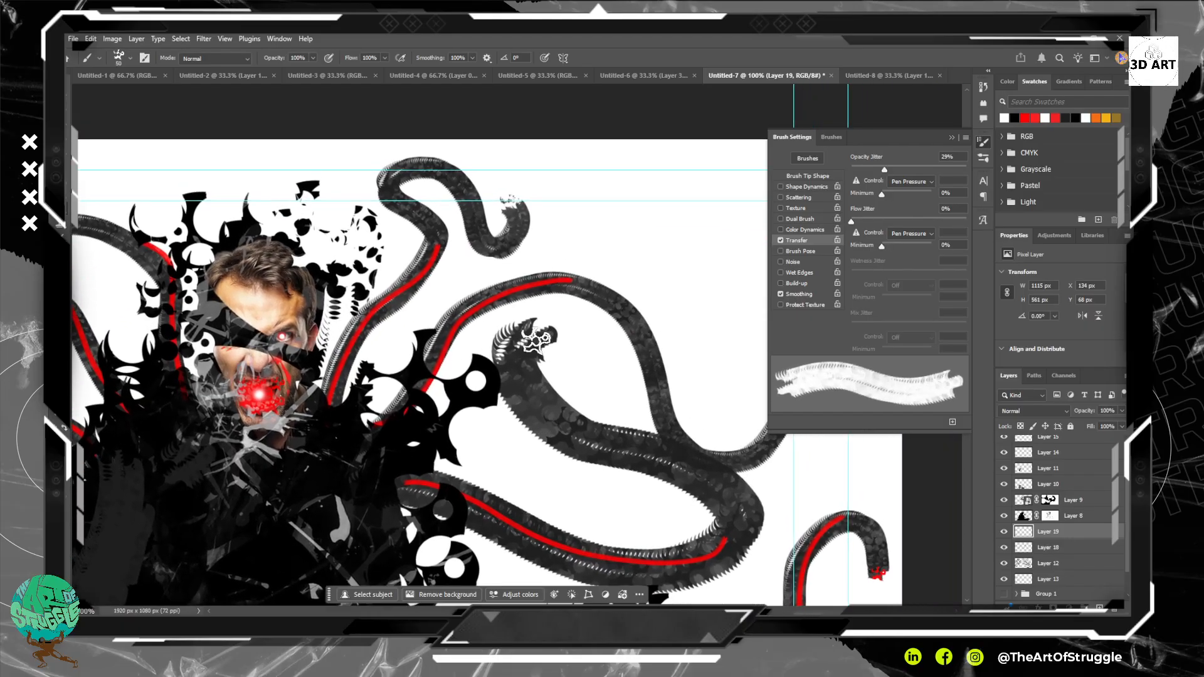
drag(629, 444, 560, 444)
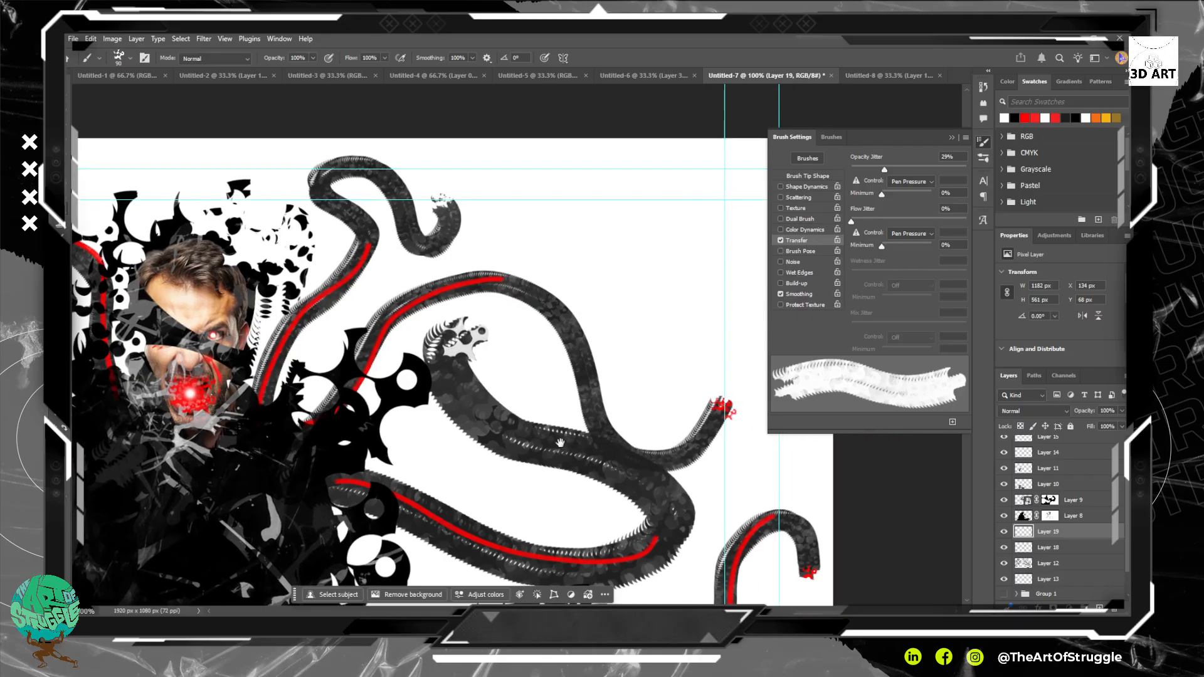
click(721, 401)
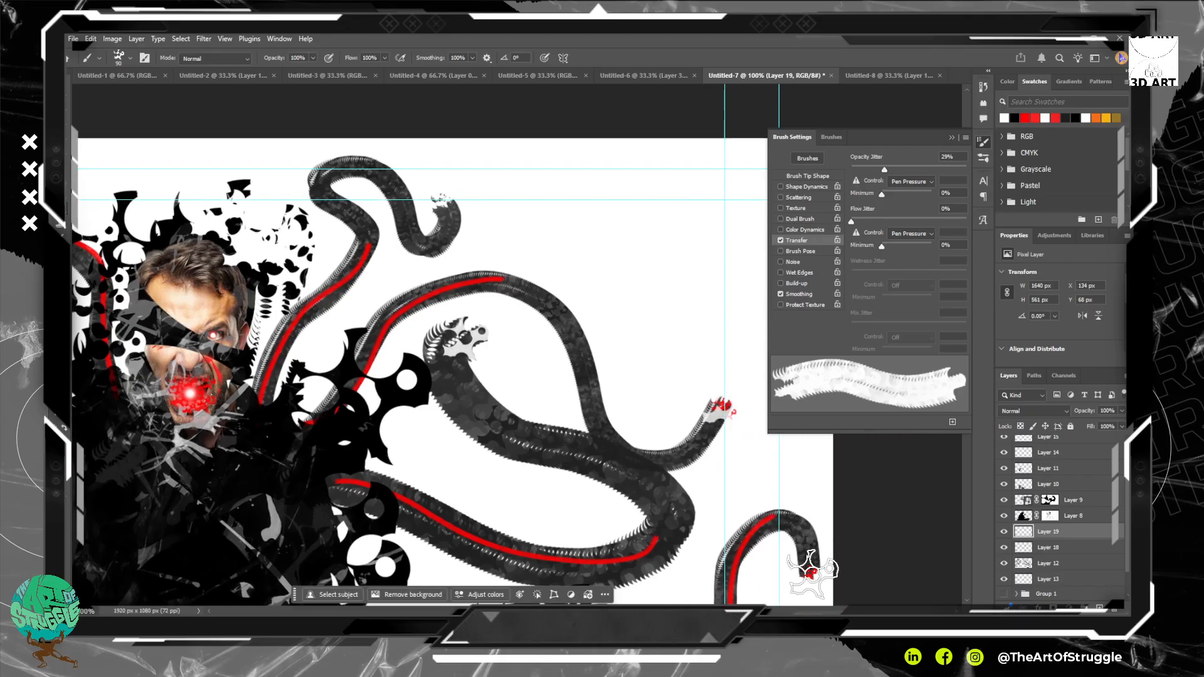
drag(681, 507, 683, 412)
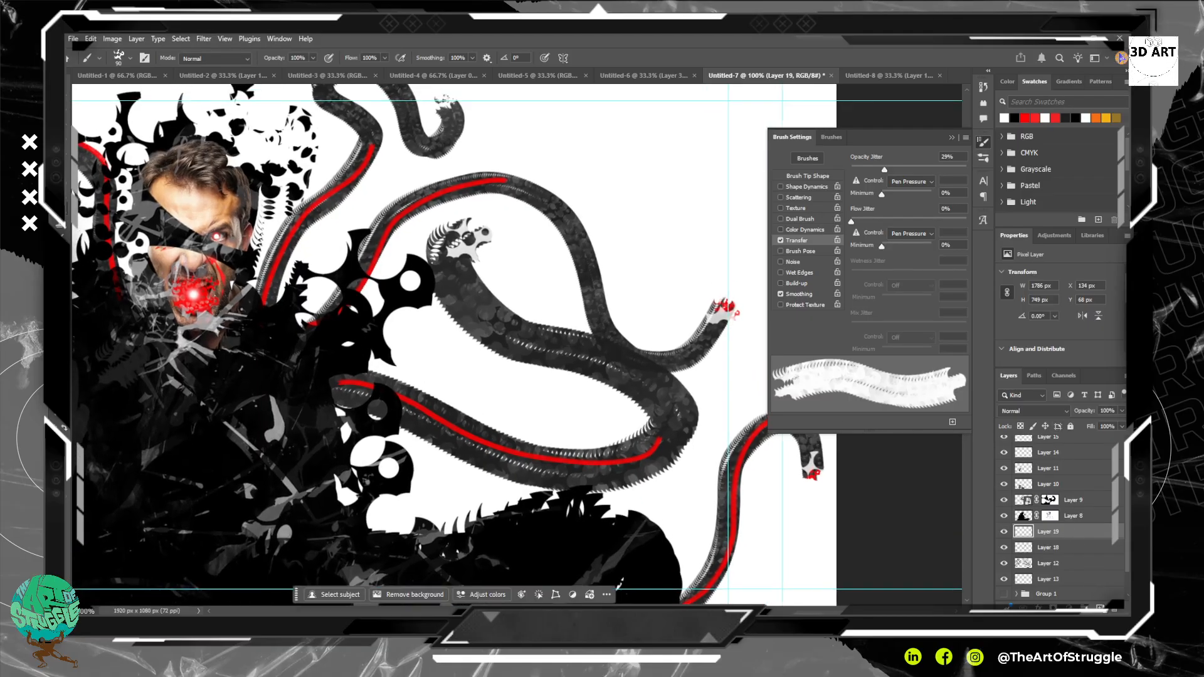
Add another layer and dab white glows on the right-hand tentacle tips using the Soft Round Pressure Opacity and Flow brush.
click(1100, 608)
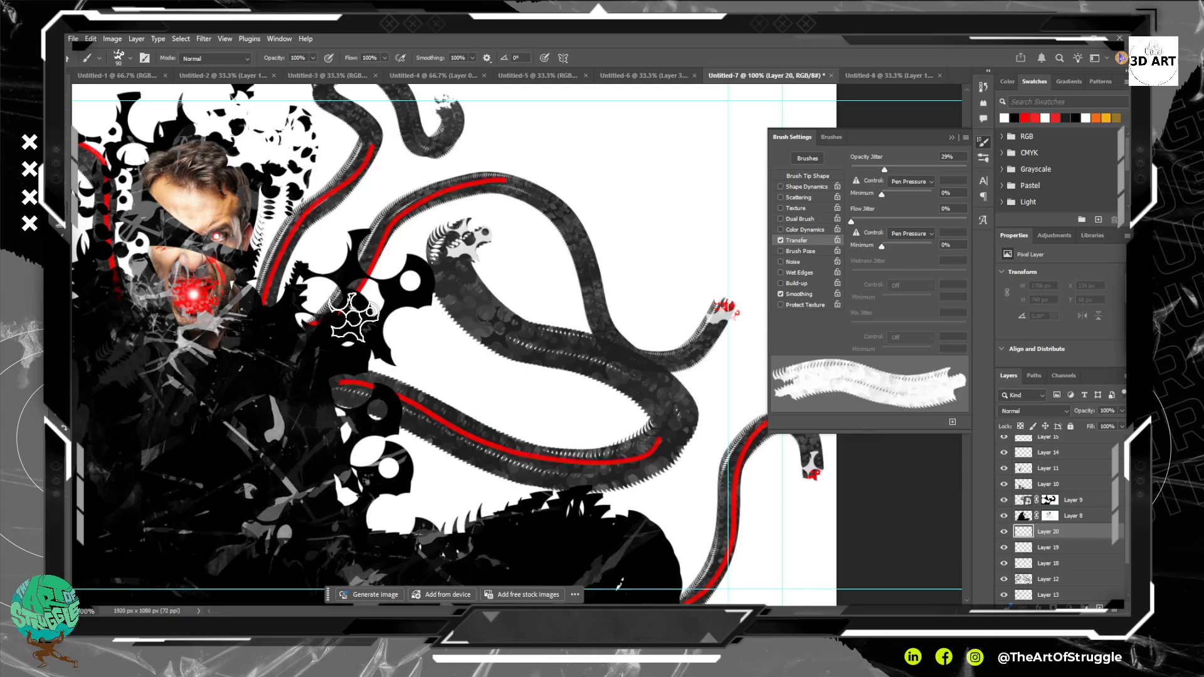
click(131, 59)
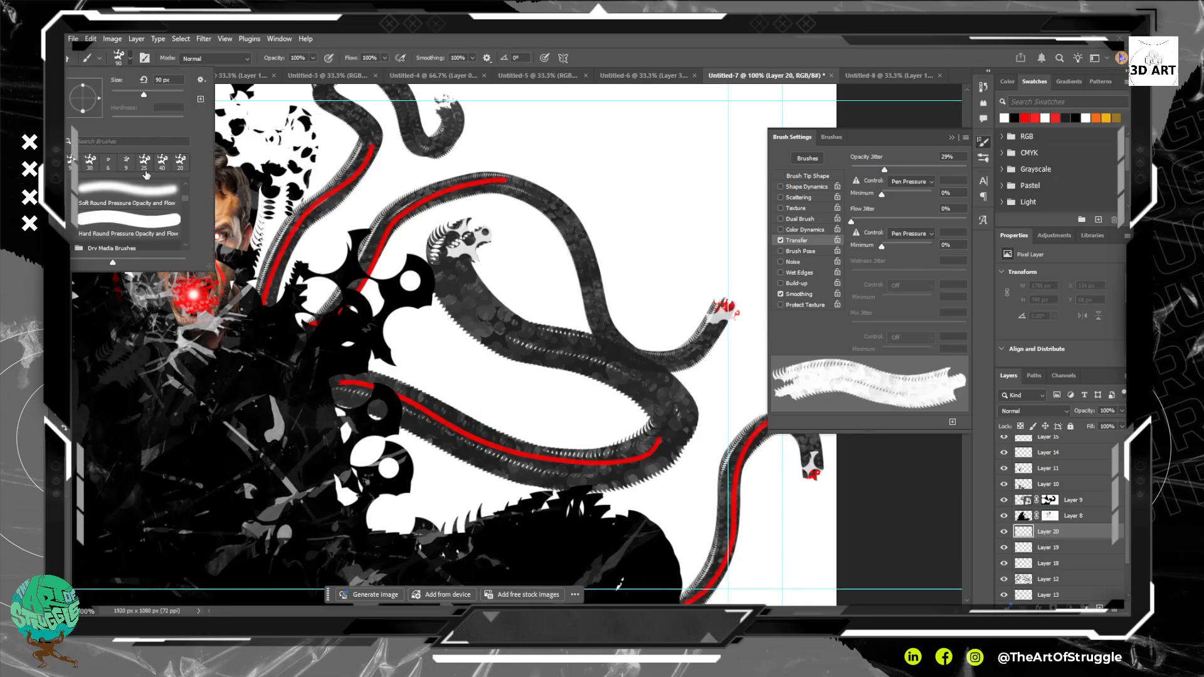
click(145, 194)
click(464, 302)
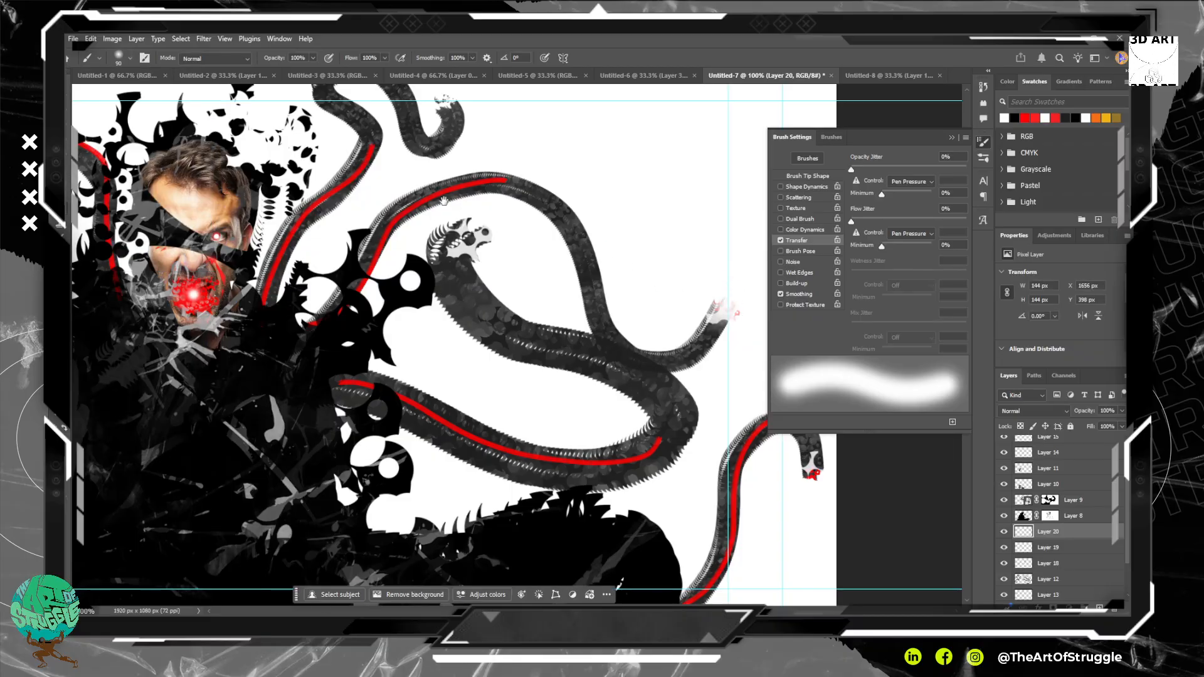
drag(445, 202, 535, 327)
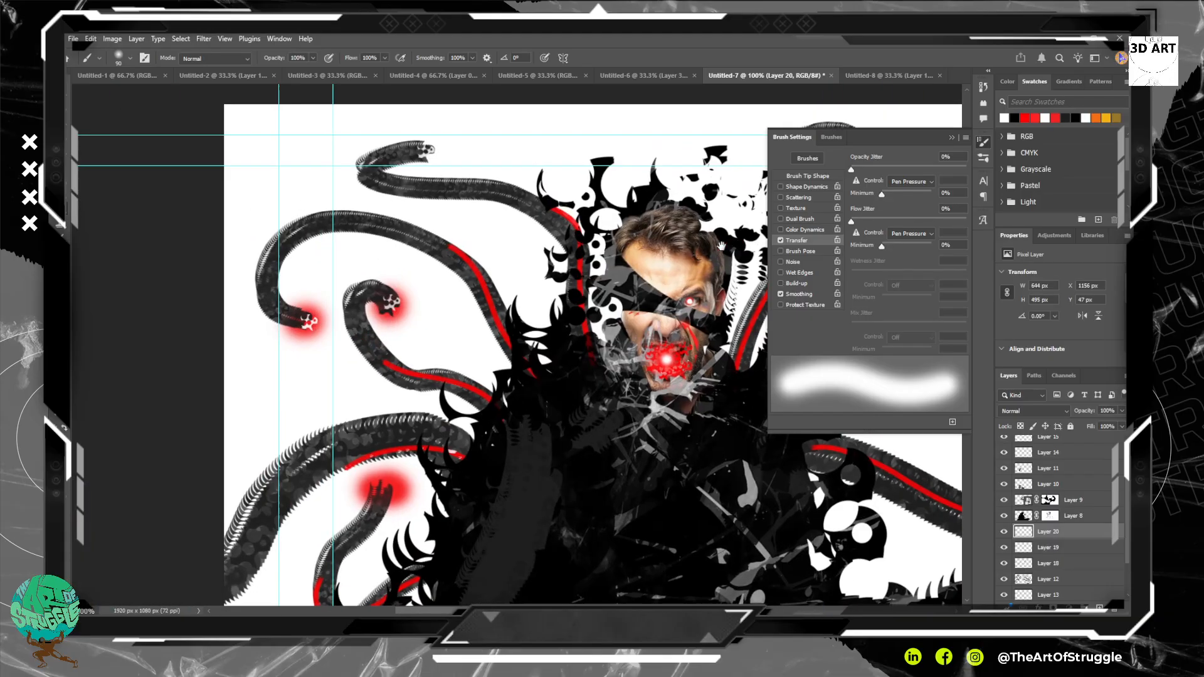
Dab soft white glows on the tips of the four left-hand tentacles.
click(306, 321)
click(386, 302)
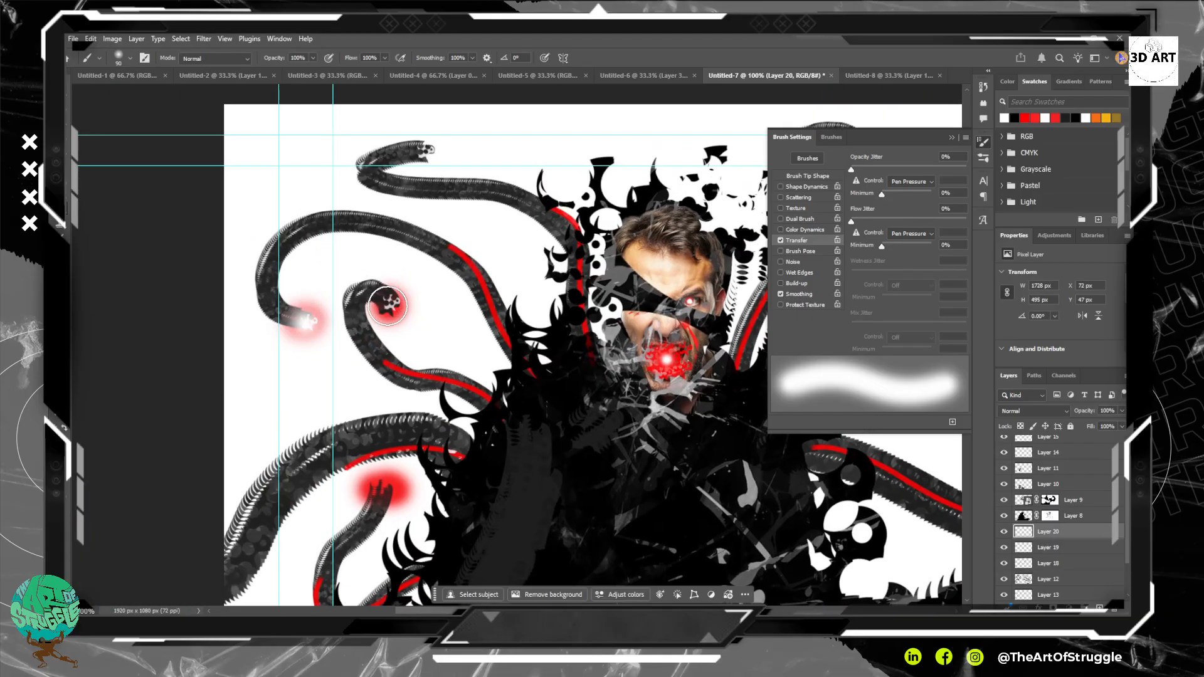
click(429, 152)
drag(402, 449, 438, 260)
click(421, 286)
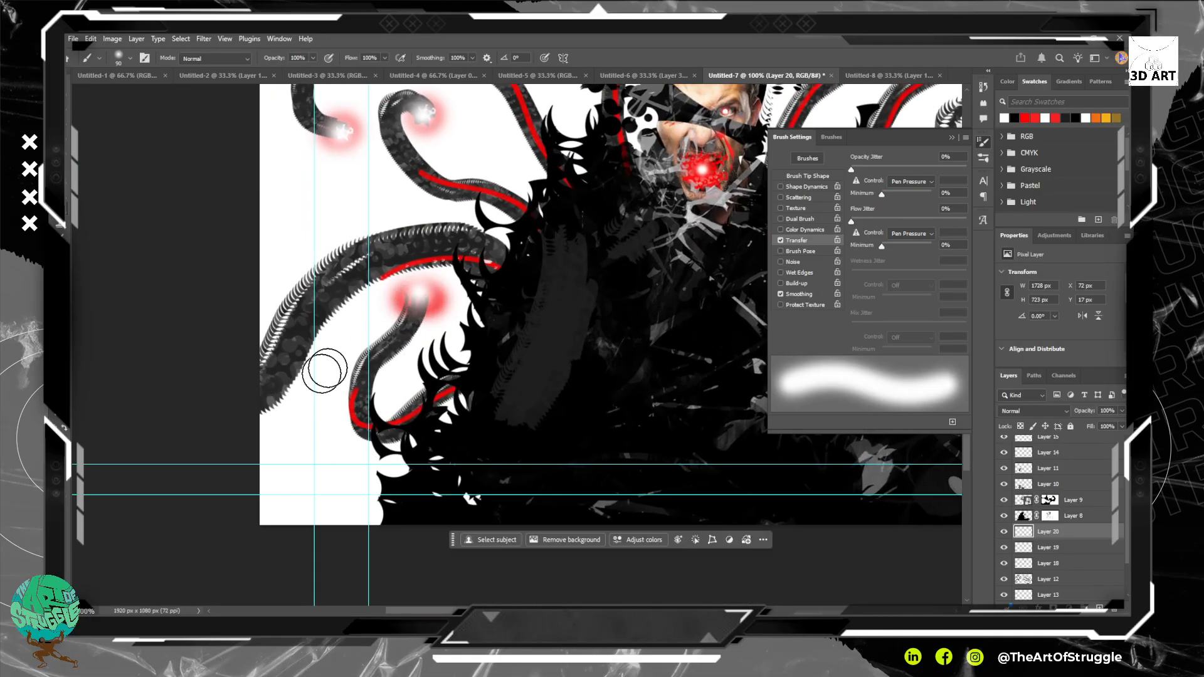
mouse_move(514, 305)
mouse_down()
mouse_move(141, 524)
mouse_move(168, 565)
mouse_move(241, 404)
mouse_move(425, 271)
mouse_up()
key(ctrl+minus)
key(ctrl+minus)
key(ctrl+minus)
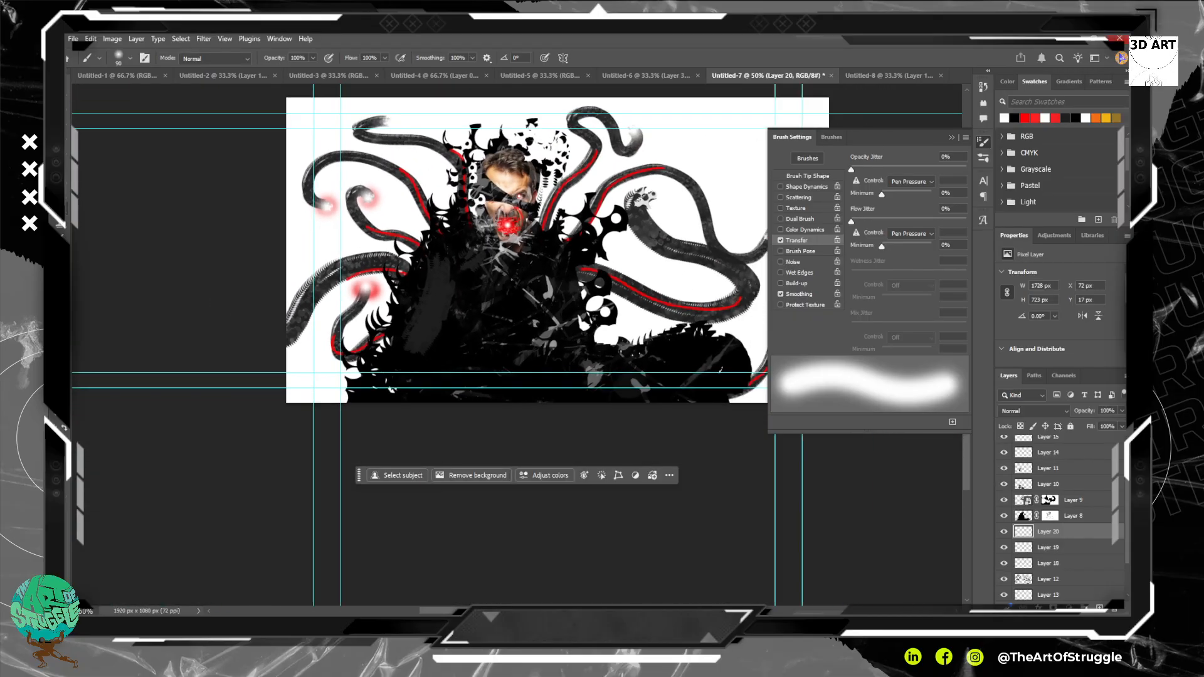
key(ctrl+plus)
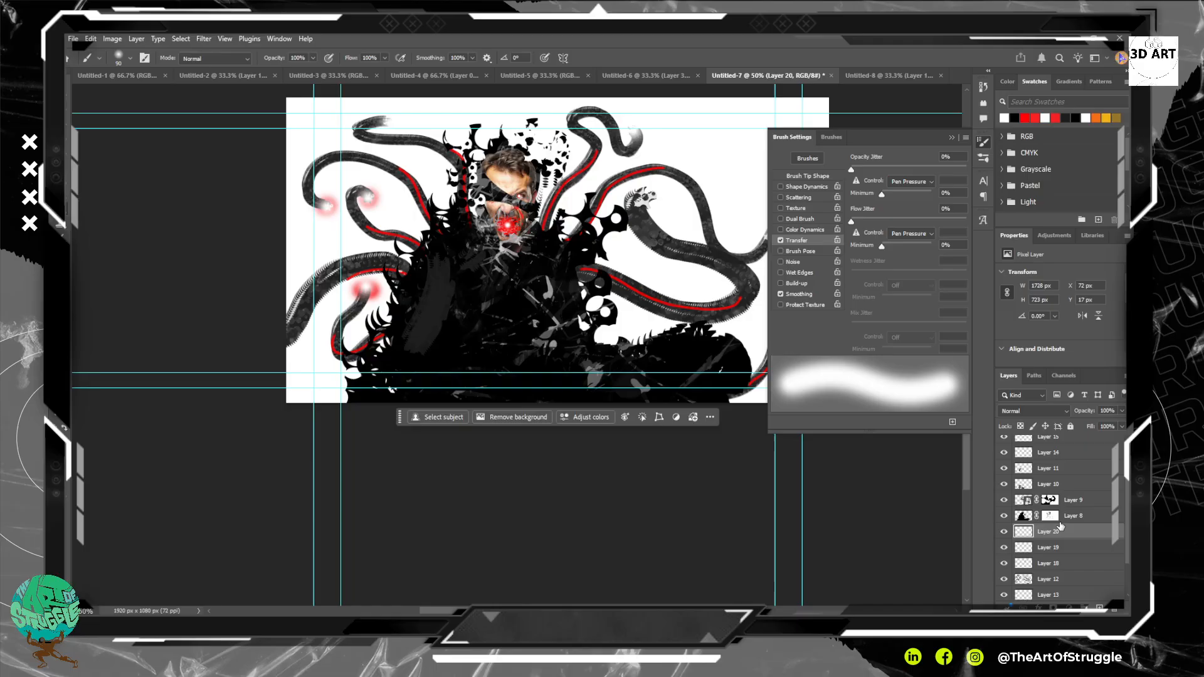
Group all the figure's layers from Layer 16 down to Layer 13.
scroll(1072, 511, up, 2)
click(1087, 446)
scroll(1085, 533, down, 3)
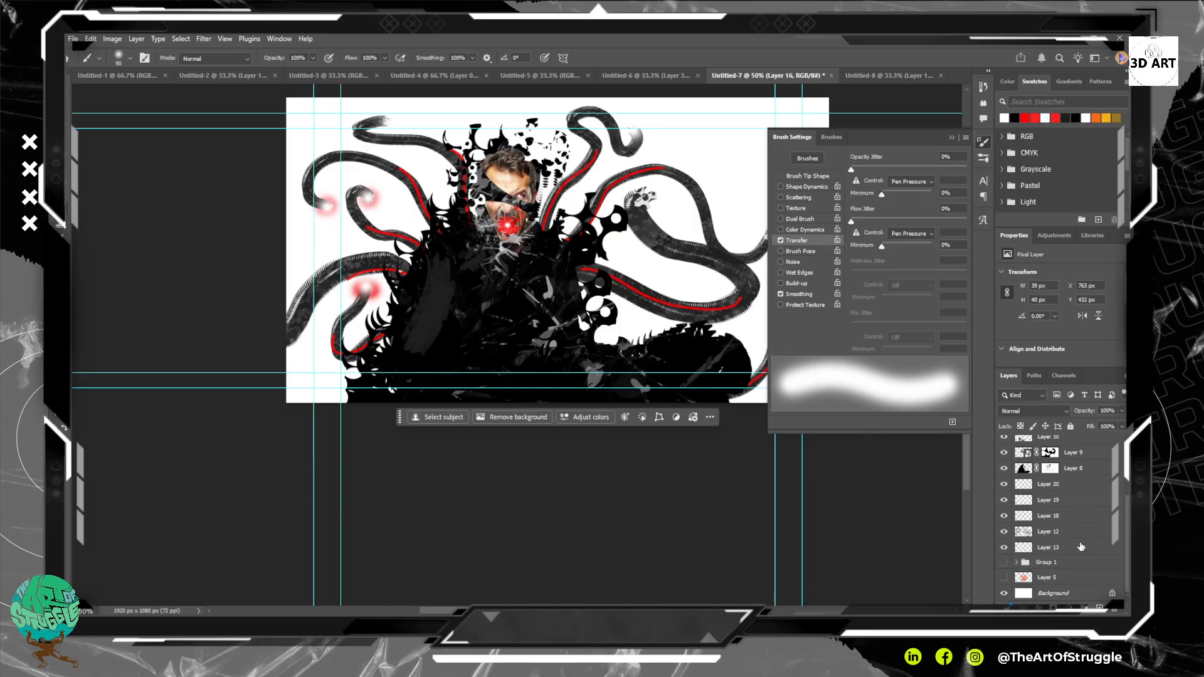
shift+click(1081, 547)
key(ctrl+g)
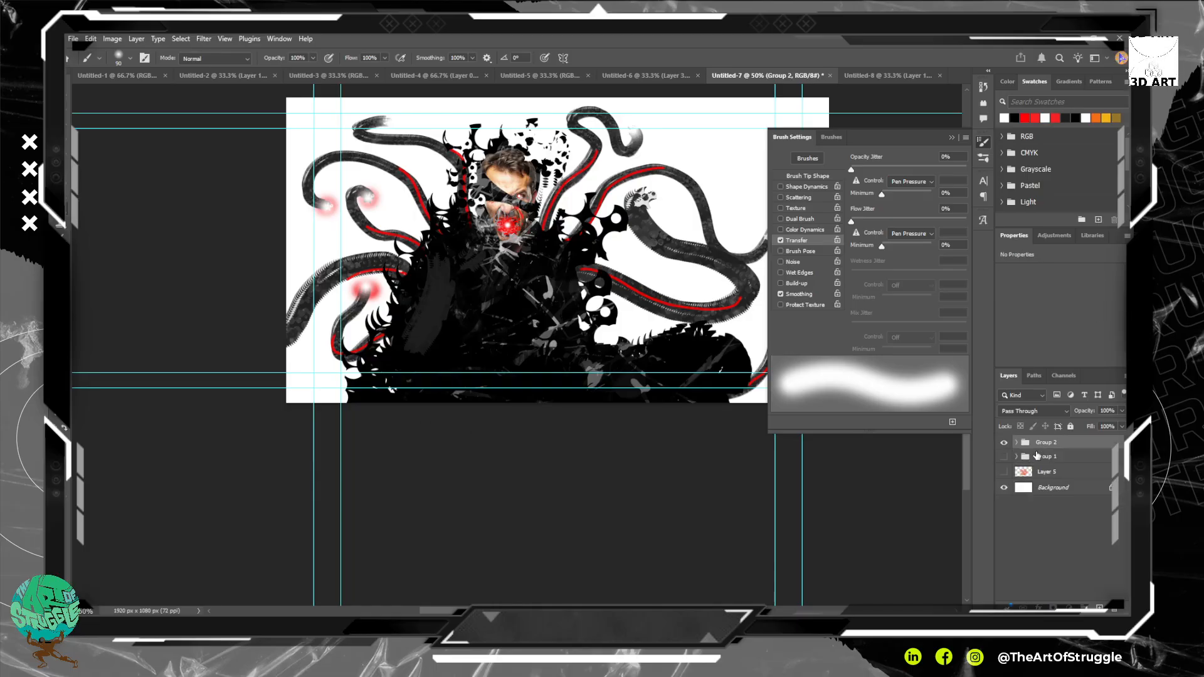
Make the Group 1 city scene visible and toggle the figure group's visibility to compare the two.
click(1004, 457)
click(1036, 461)
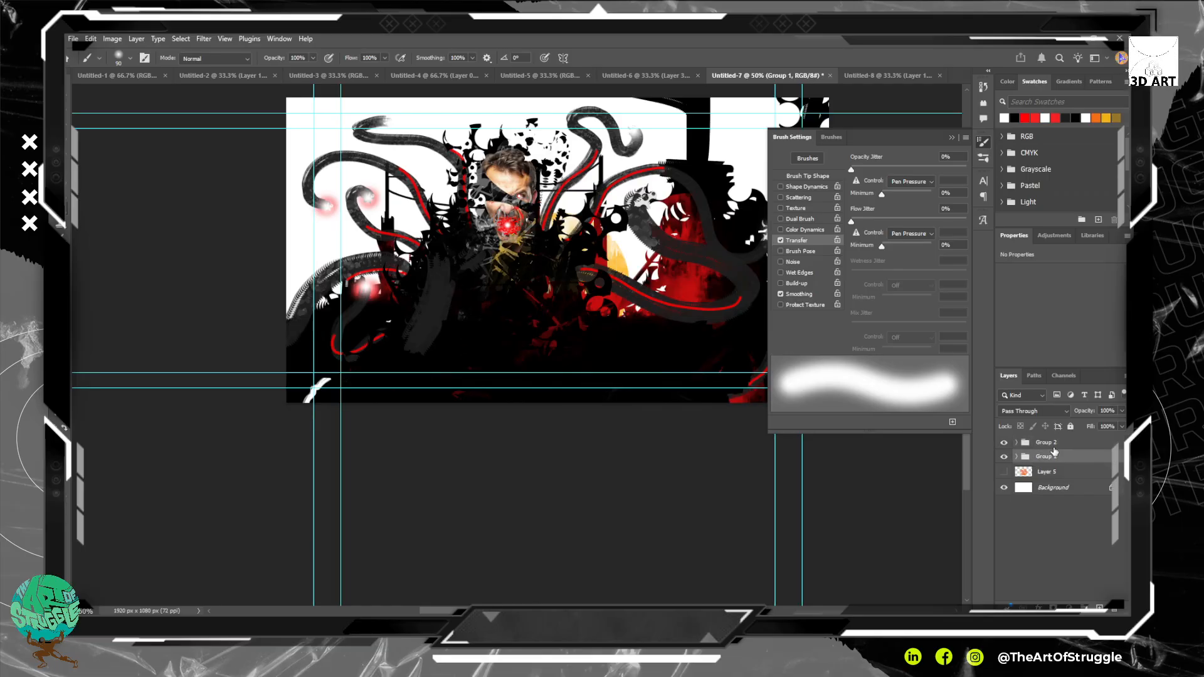
click(1056, 446)
click(1005, 443)
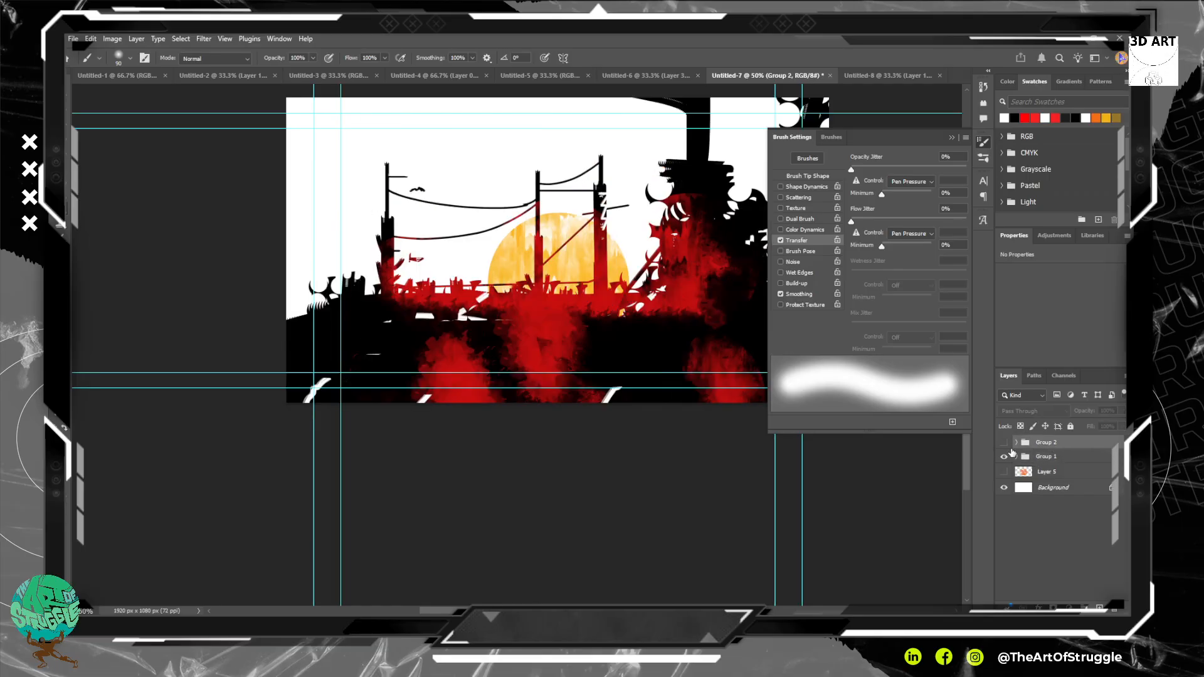
click(1005, 443)
click(1045, 458)
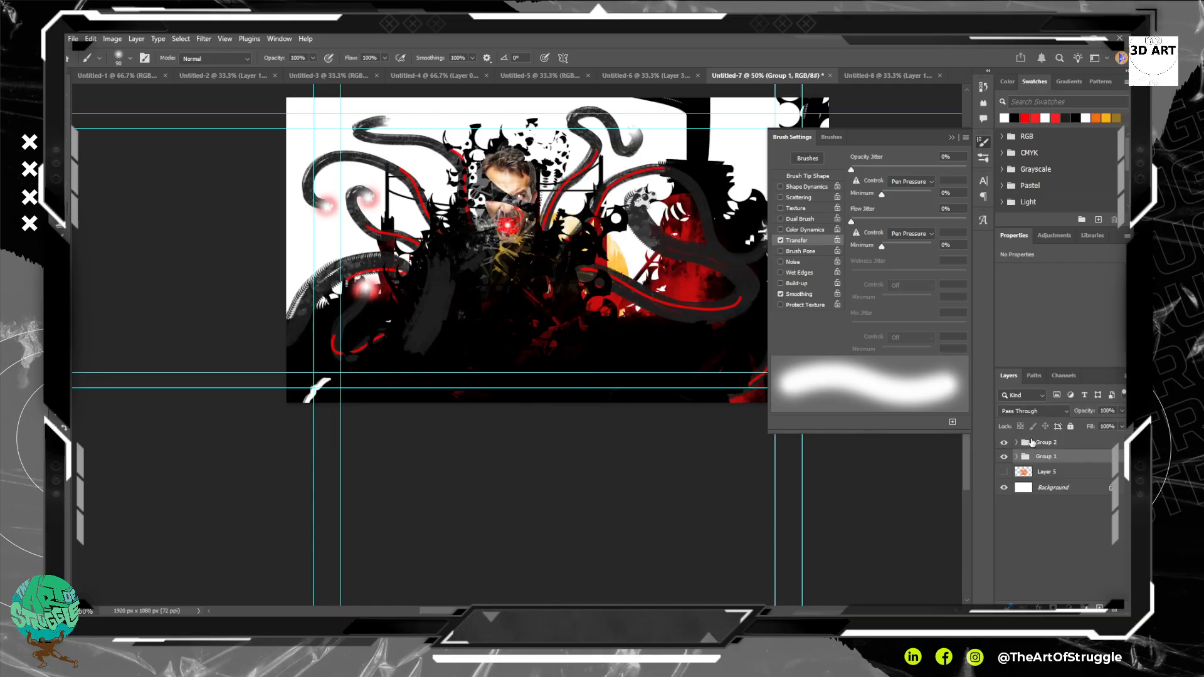
key(ctrl+t)
drag(522, 361, 505, 328)
key(ctrl+z)
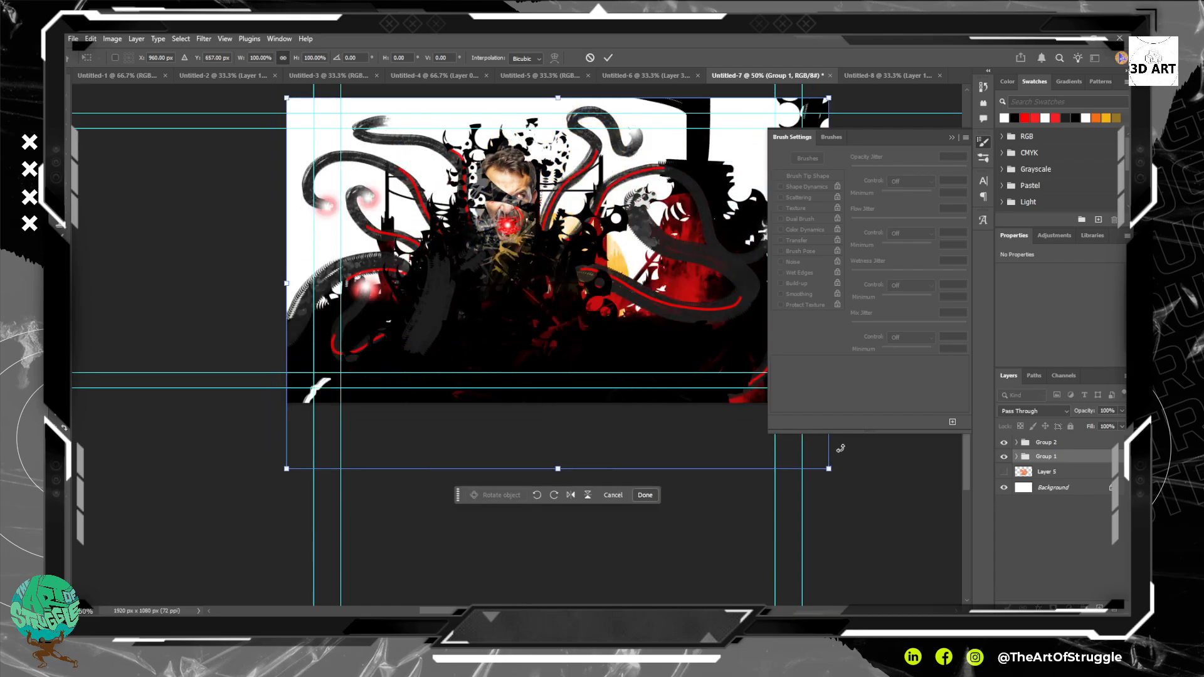
drag(819, 472, 481, 232)
drag(424, 189, 315, 389)
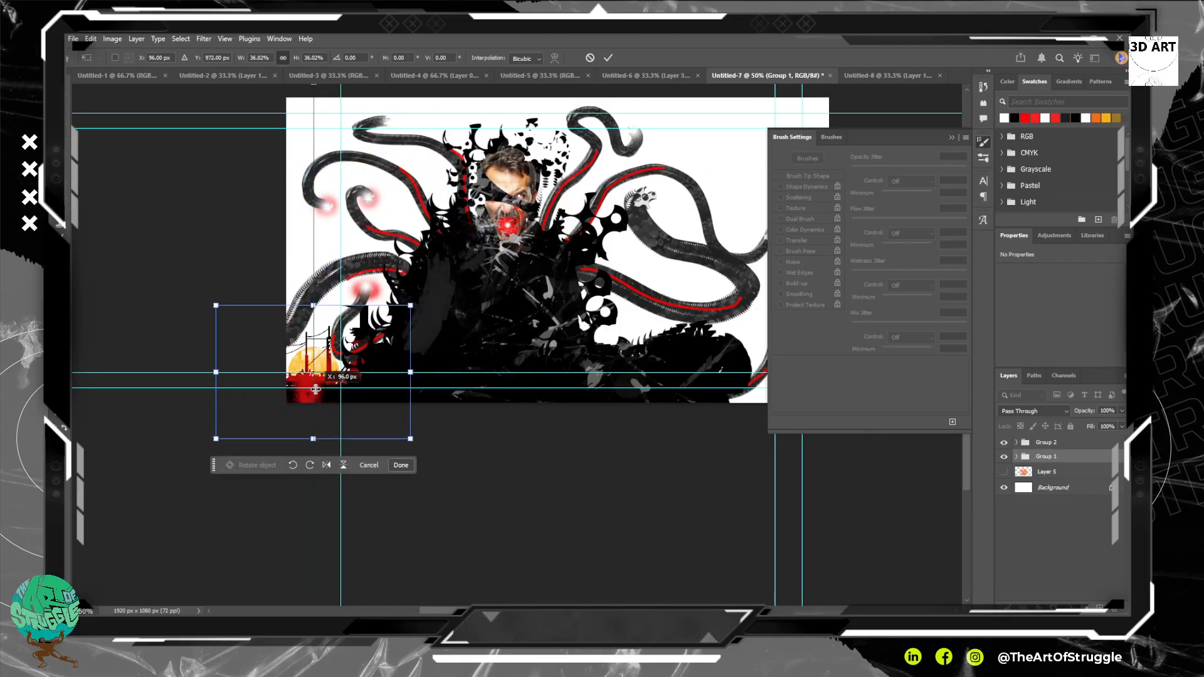
key(ctrl+z)
key(ctrl+z)
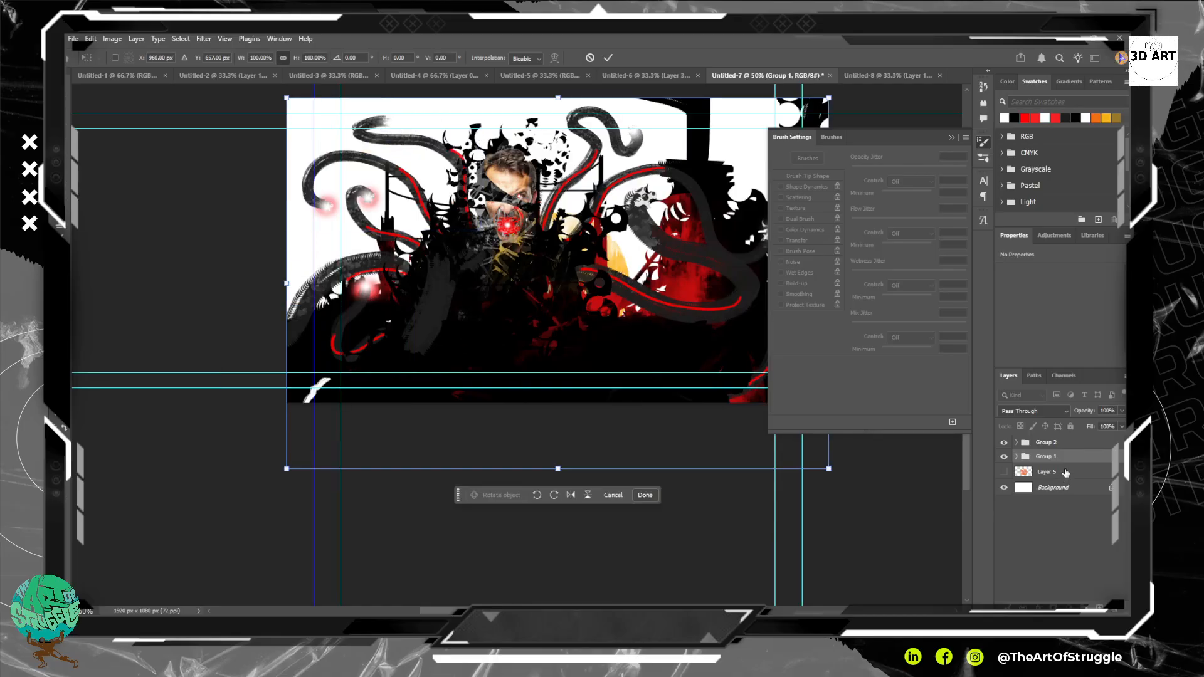
key(Escape)
Duplicate Group 1, hide the original group and convert the copy to a smart object.
drag(1072, 459, 1098, 607)
drag(1003, 485, 1003, 471)
right_click(1044, 457)
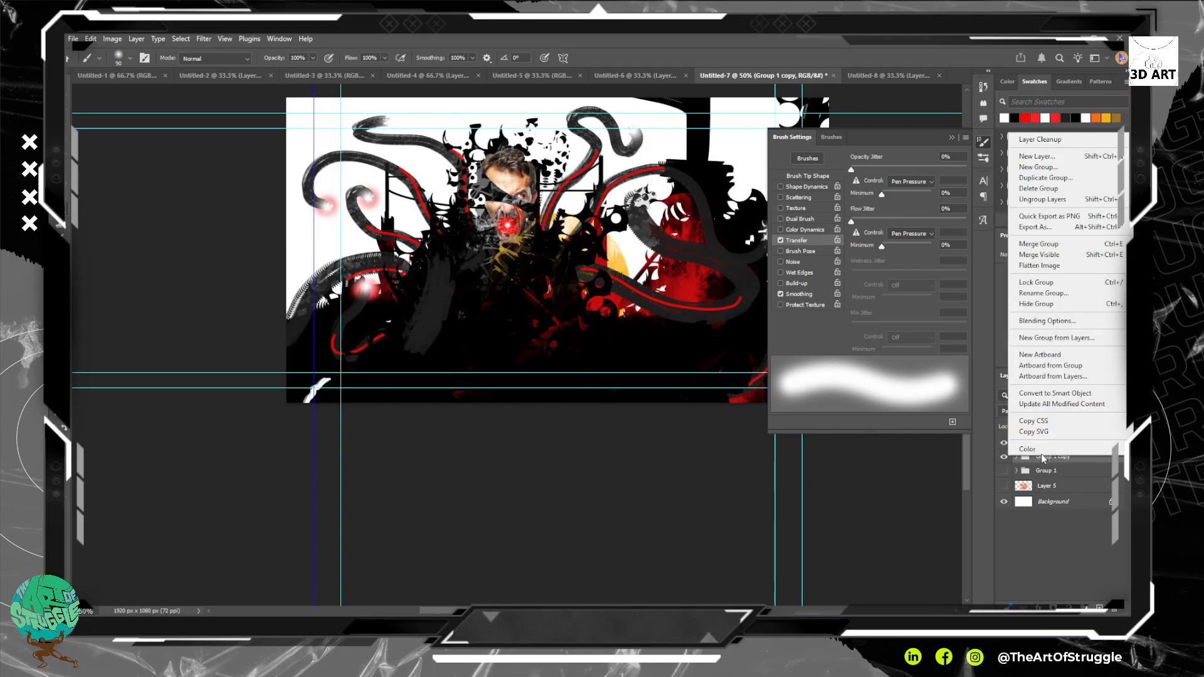
click(1056, 393)
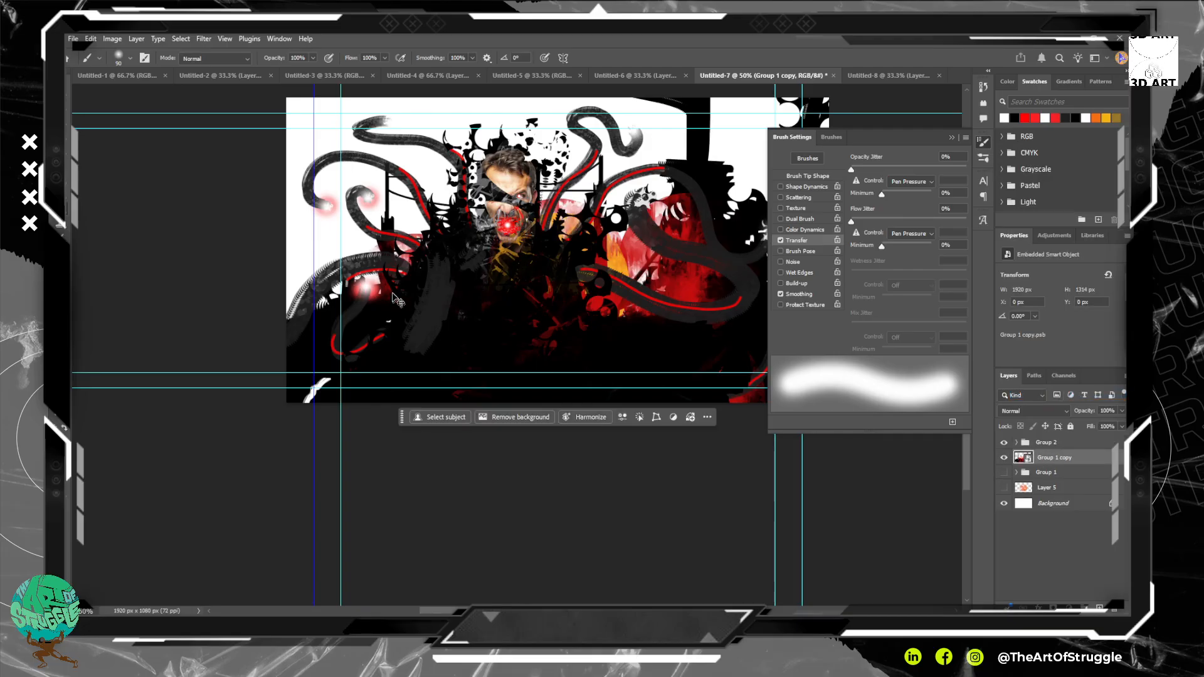
Scale the city scene smart object to 55.13% and place it in the canvas's lower-right corner behind the figure.
key(ctrl+t)
drag(557, 317, 395, 433)
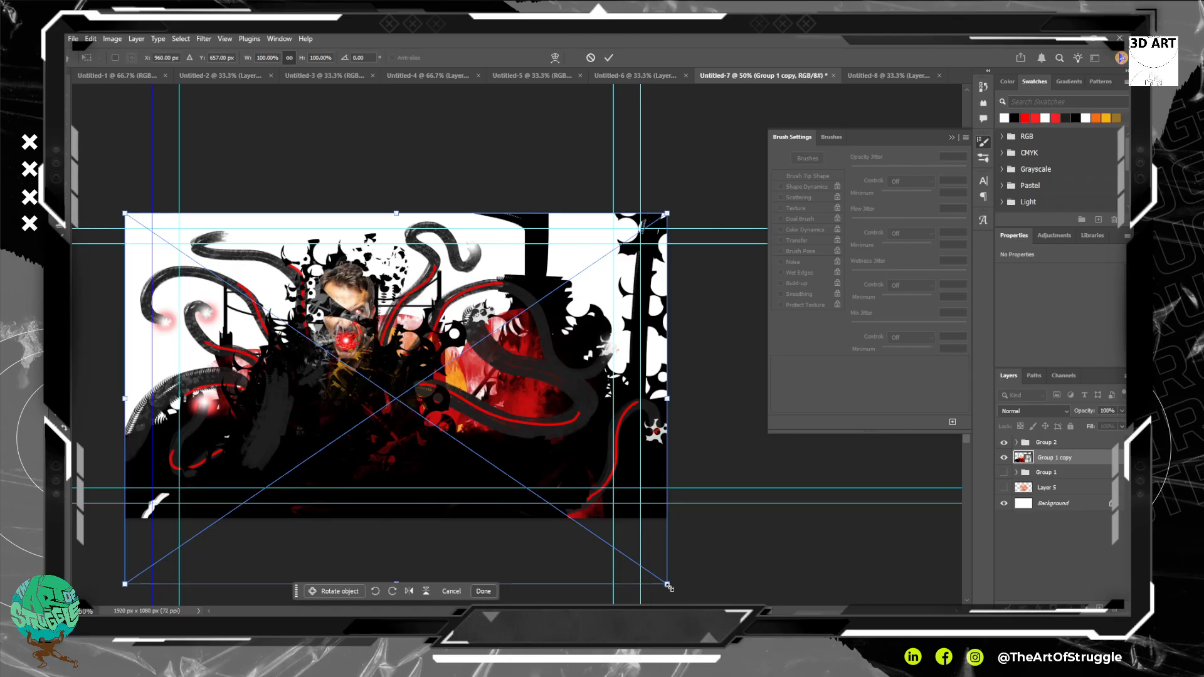
drag(668, 585, 422, 418)
drag(368, 381, 612, 521)
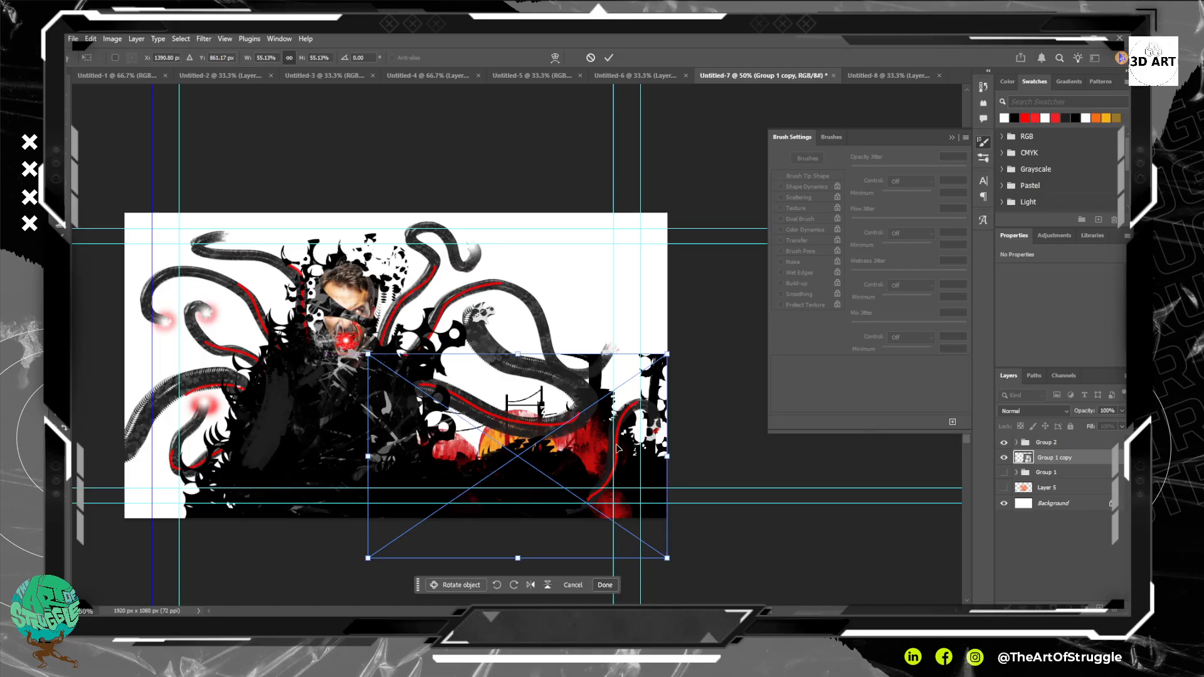
drag(617, 448, 625, 448)
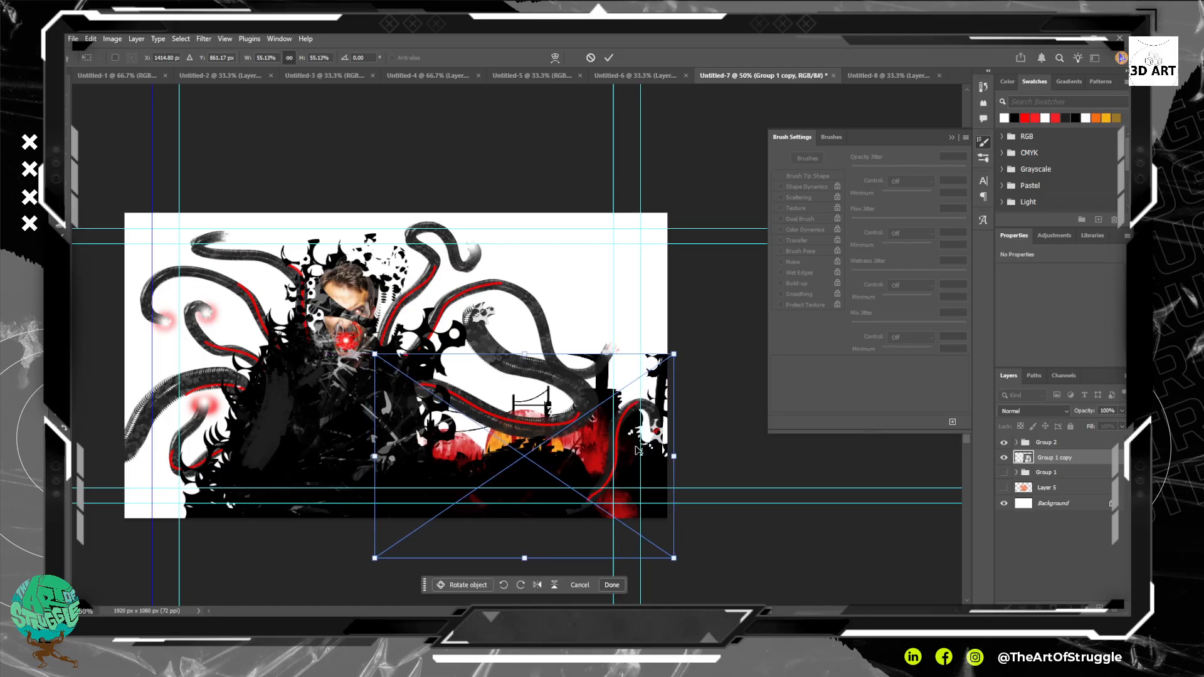
key(Return)
key(b)
Duplicate the scaled city scene, flip the copy horizontally and place it in the canvas's lower-left corner.
drag(1075, 467, 1099, 607)
key(ctrl+t)
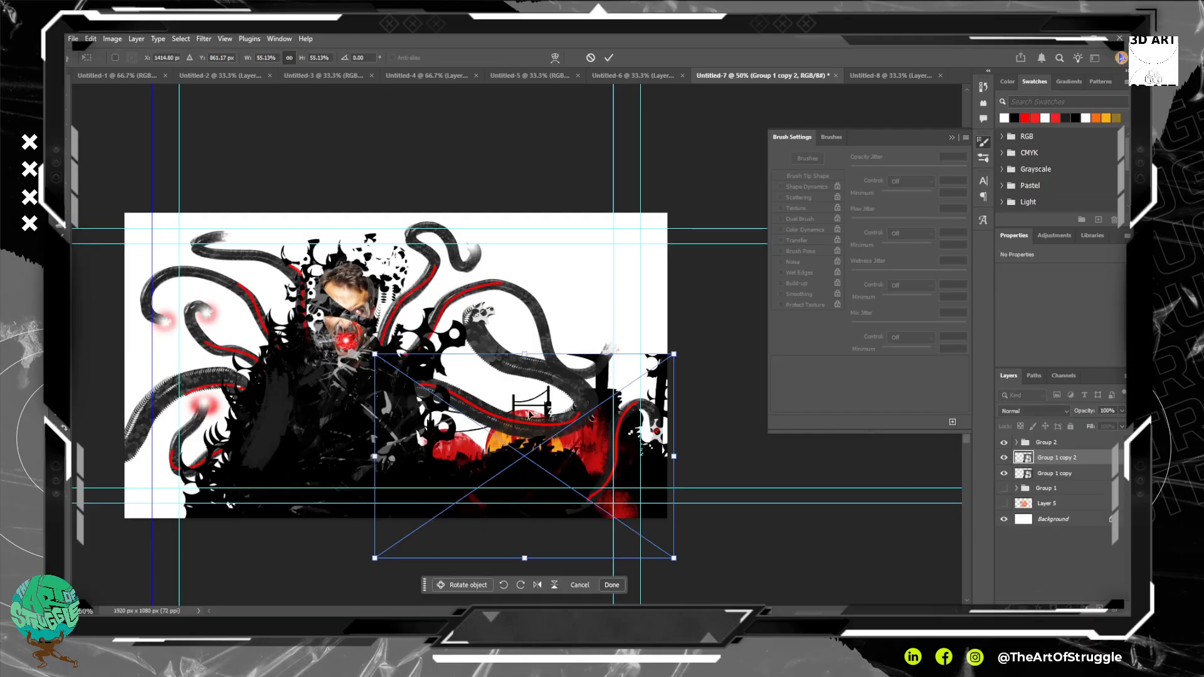
click(537, 585)
drag(565, 447, 201, 447)
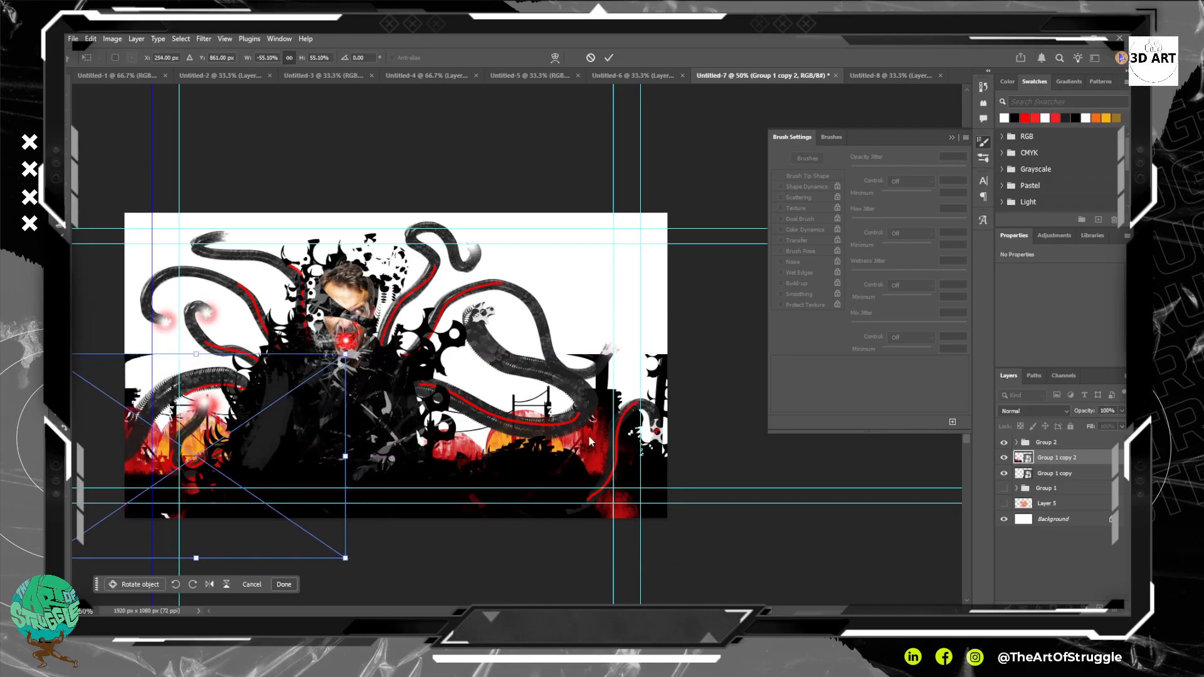
key(Return)
key(b)
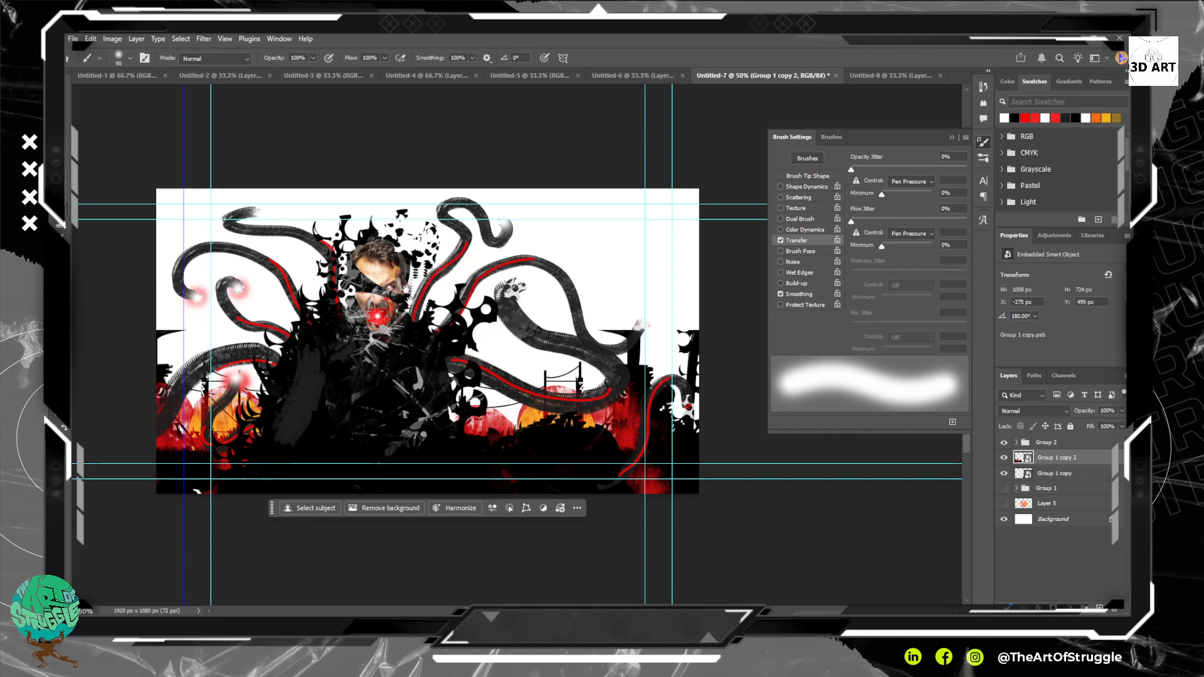
Duplicate Group 2, place the copy below the city scene layers and convert the original group to a smart object.
drag(351, 351, 370, 380)
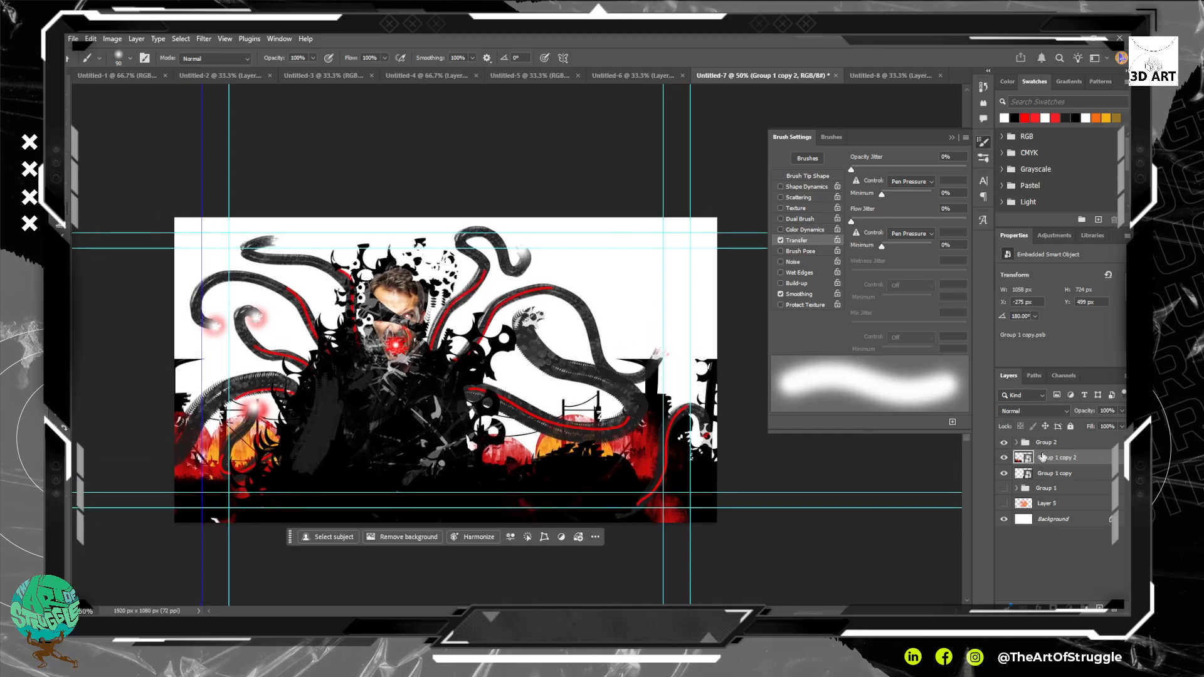
click(1069, 444)
drag(1095, 446, 1099, 608)
drag(1045, 443, 1046, 496)
right_click(1039, 447)
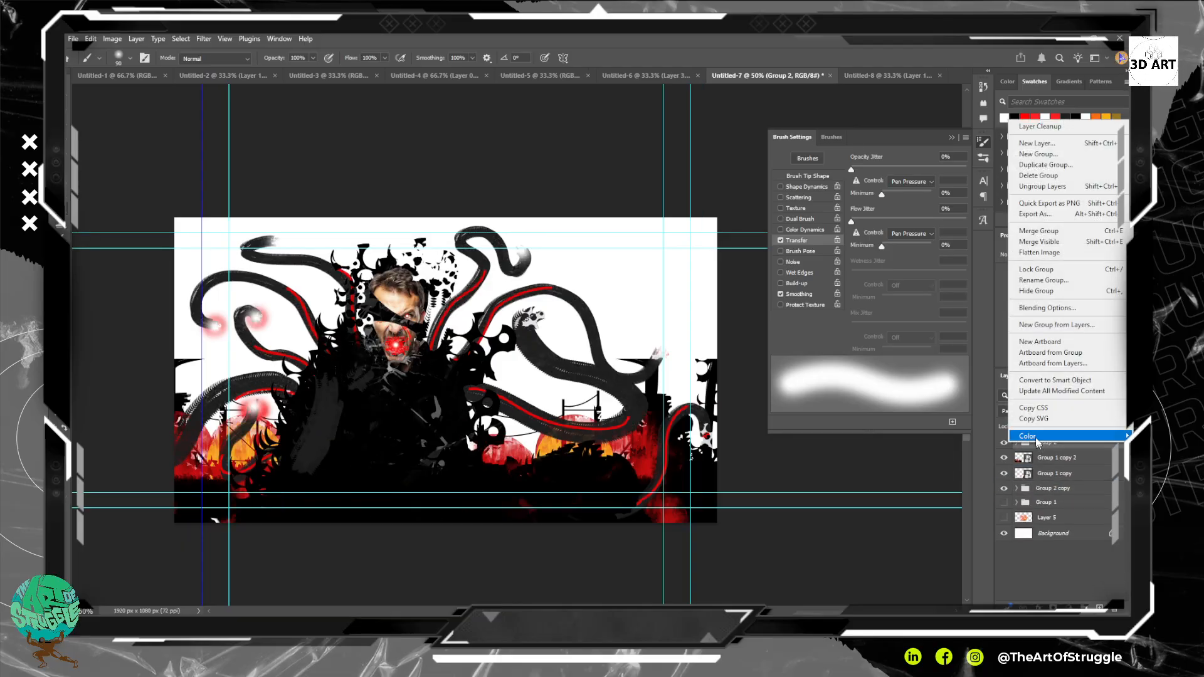
click(1066, 385)
Scale the Group 2 figure smart object down to 76.44%.
key(ctrl+t)
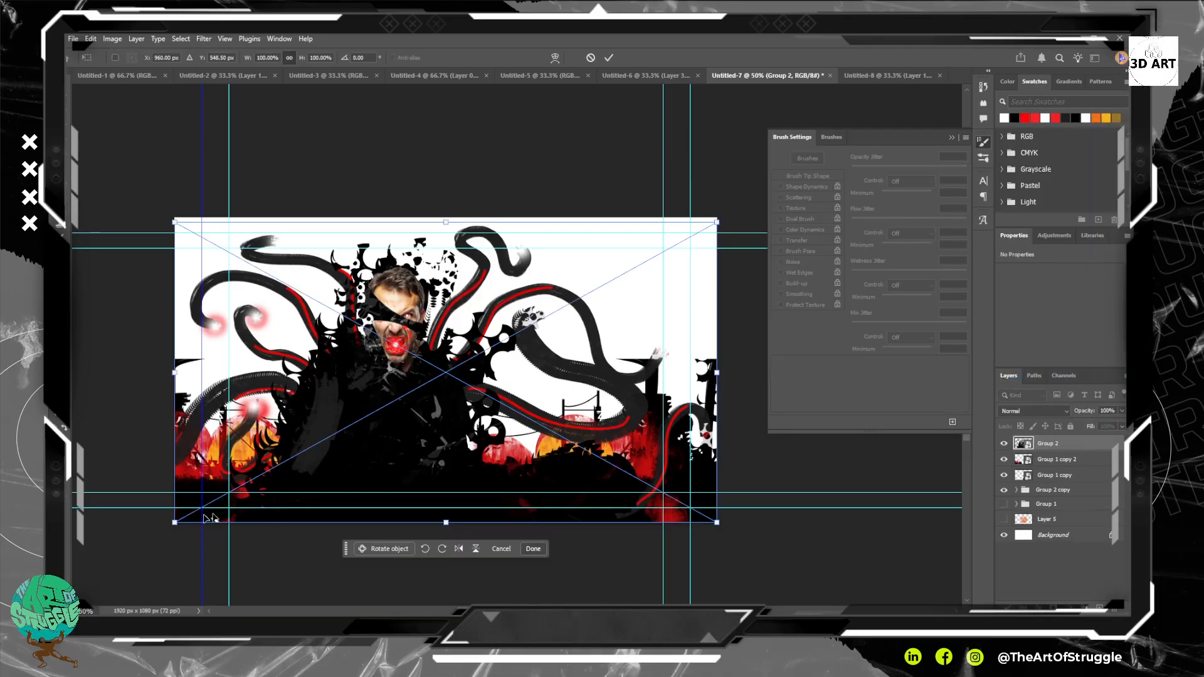
drag(168, 527, 296, 456)
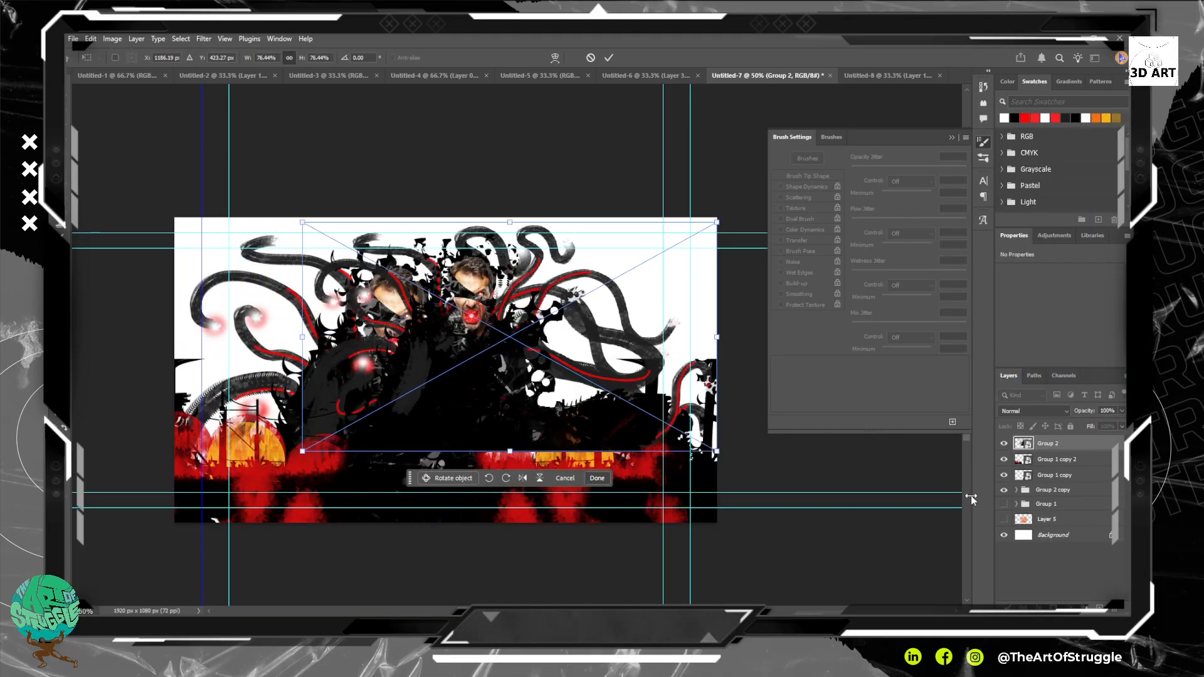
key(Return)
Hide Group 2 copy and rasterize the scaled Group 2 smart object.
key(b)
click(1004, 490)
click(495, 386)
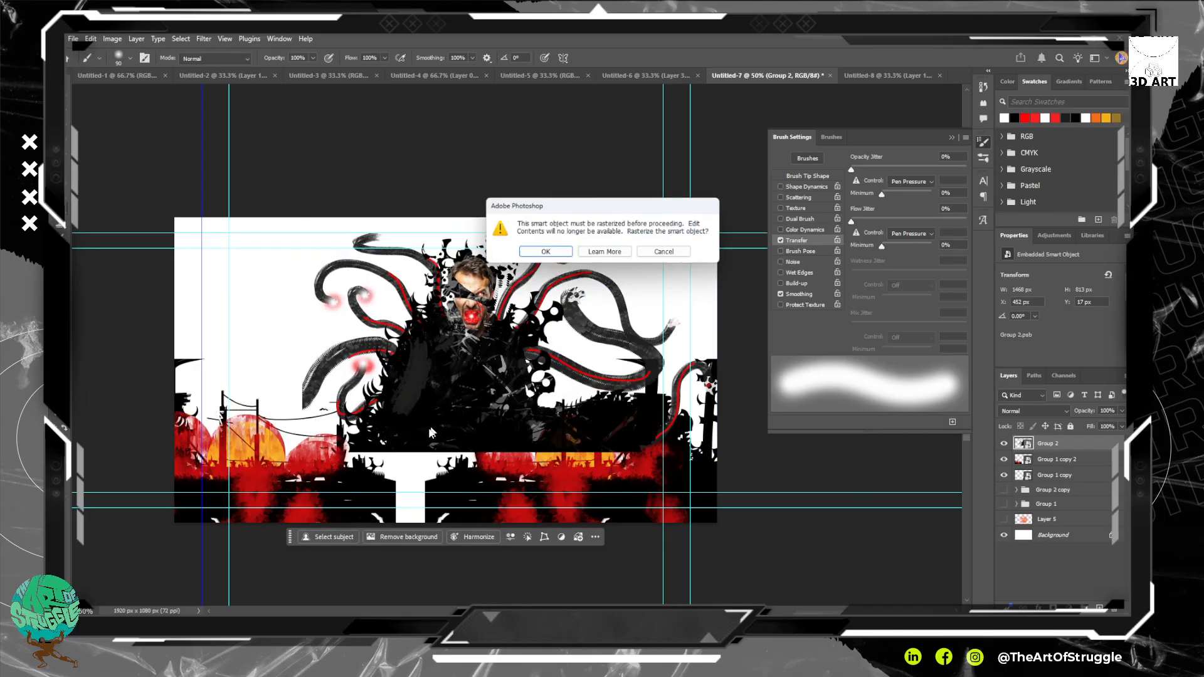
click(541, 253)
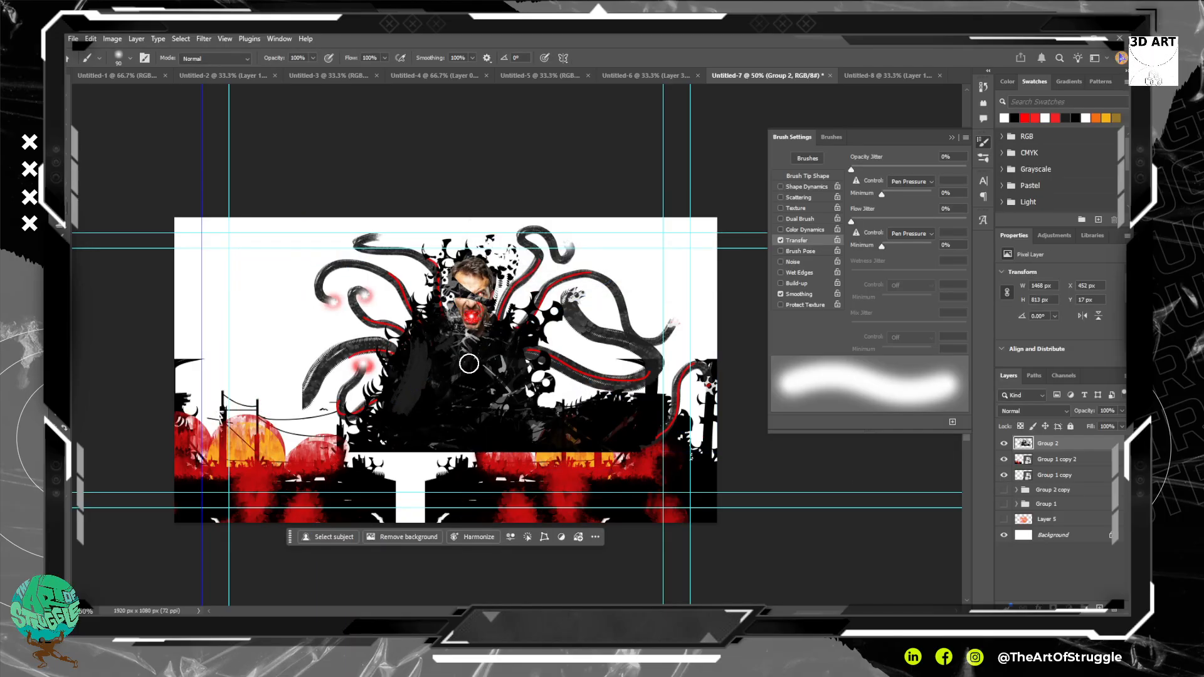
Move the scaled figure down to the lower middle of the canvas, at about X 254 px and Y 329 px.
key(v)
drag(470, 361, 414, 463)
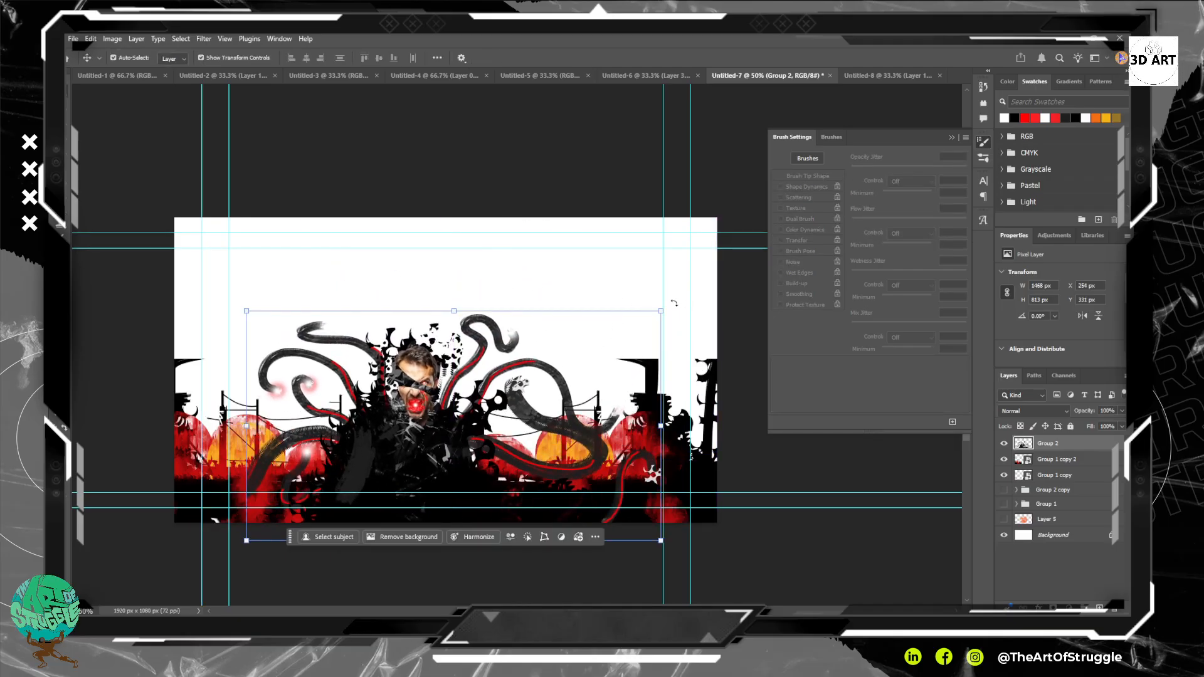
drag(626, 325, 633, 312)
mouse_move(443, 365)
mouse_down()
mouse_move(462, 295)
mouse_move(437, 266)
mouse_move(453, 254)
mouse_move(461, 267)
mouse_move(422, 276)
mouse_move(423, 350)
mouse_move(452, 369)
mouse_up()
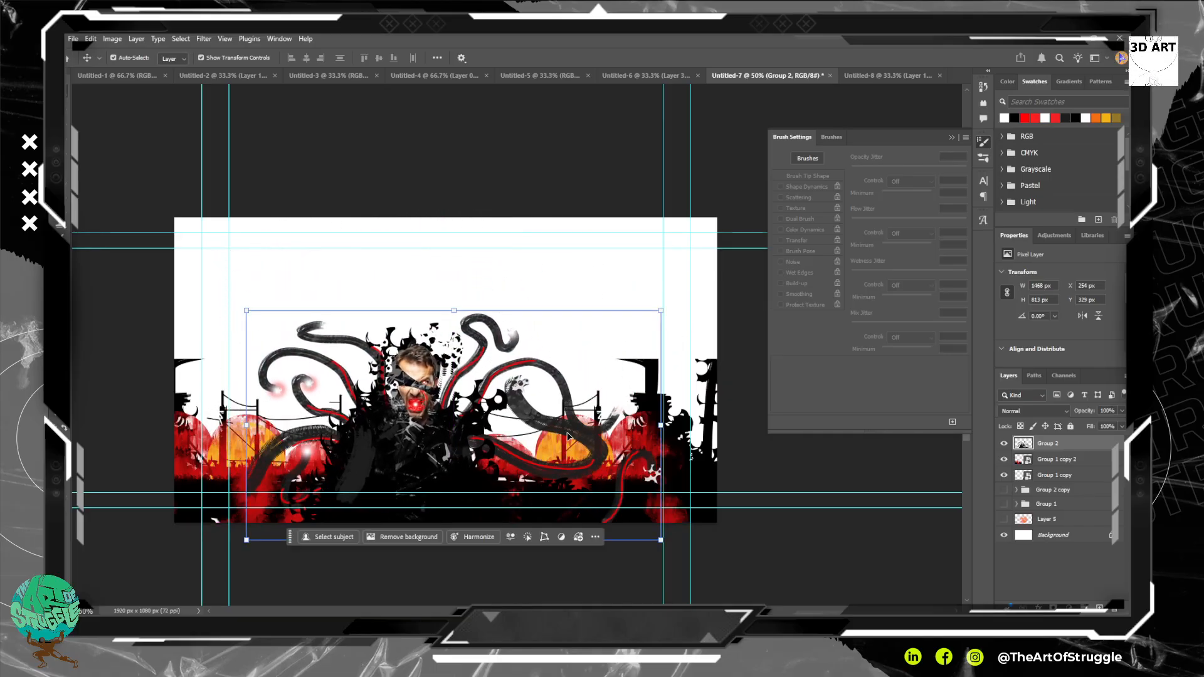
click(1044, 521)
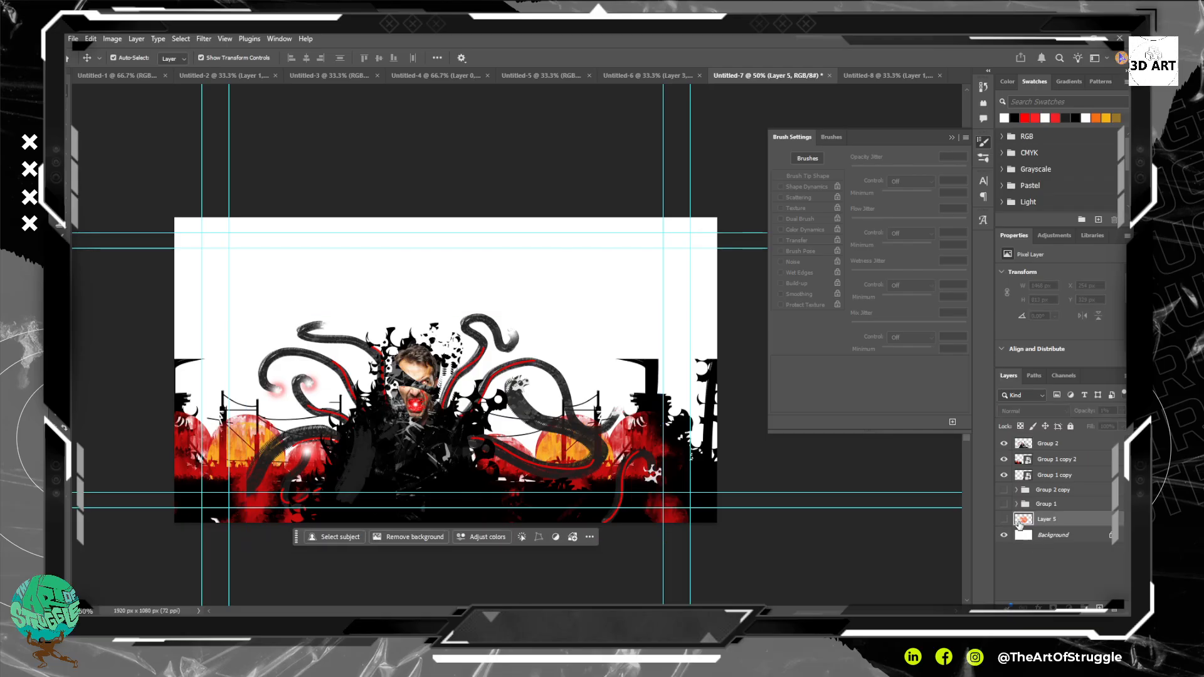
click(1048, 444)
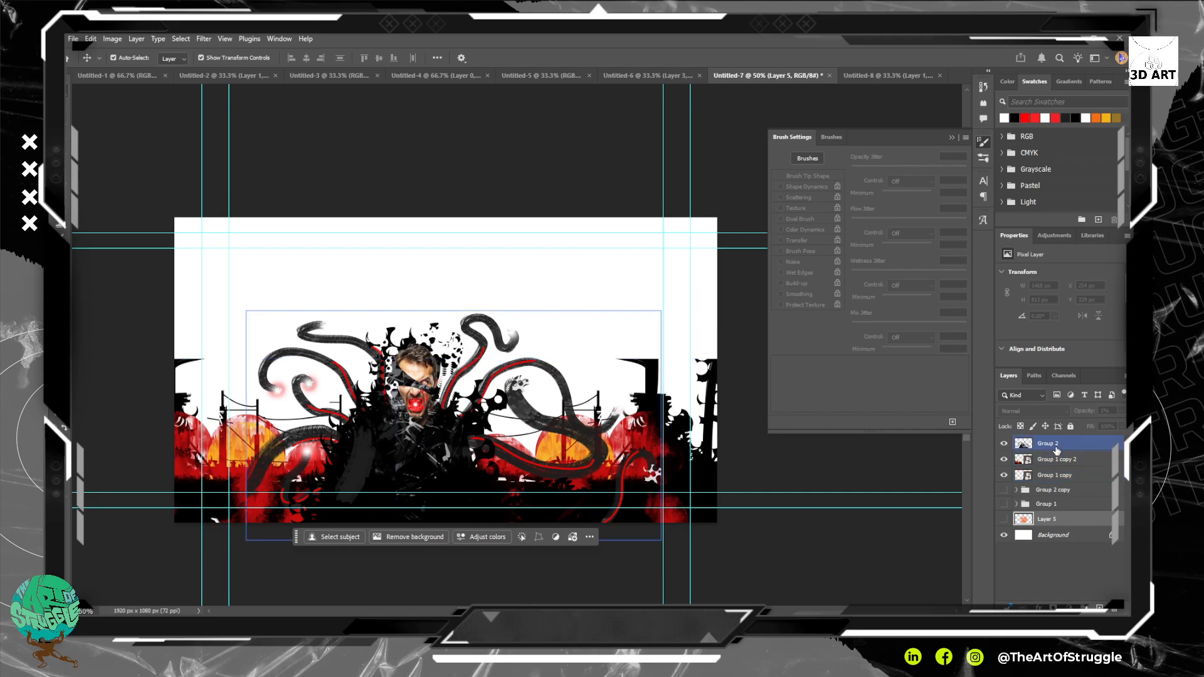
click(1057, 459)
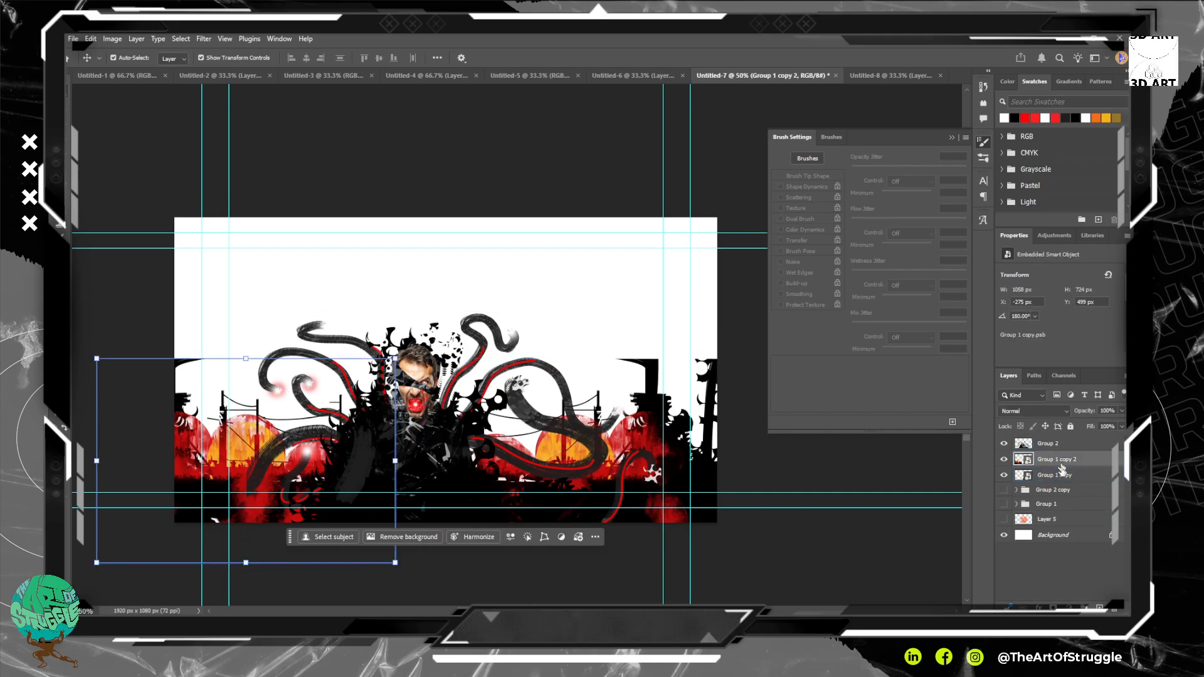
shift+click(1062, 476)
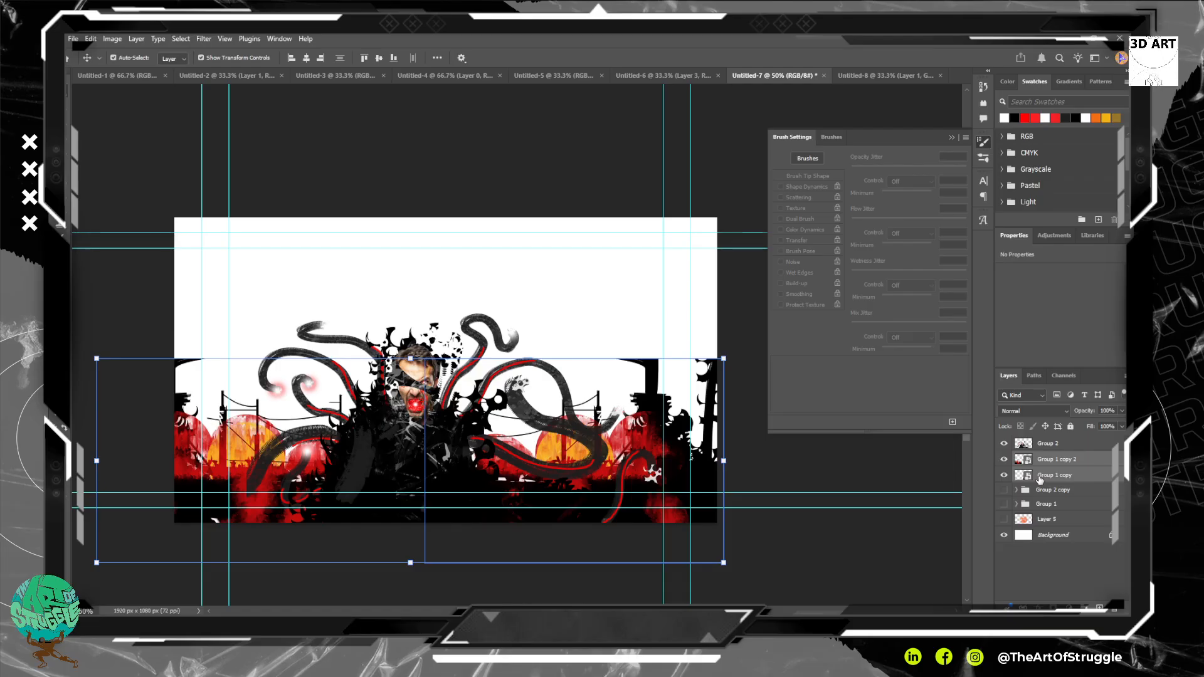
mouse_move(1113, 423)
mouse_down()
mouse_move(1093, 424)
mouse_move(1123, 424)
mouse_up()
click(1038, 495)
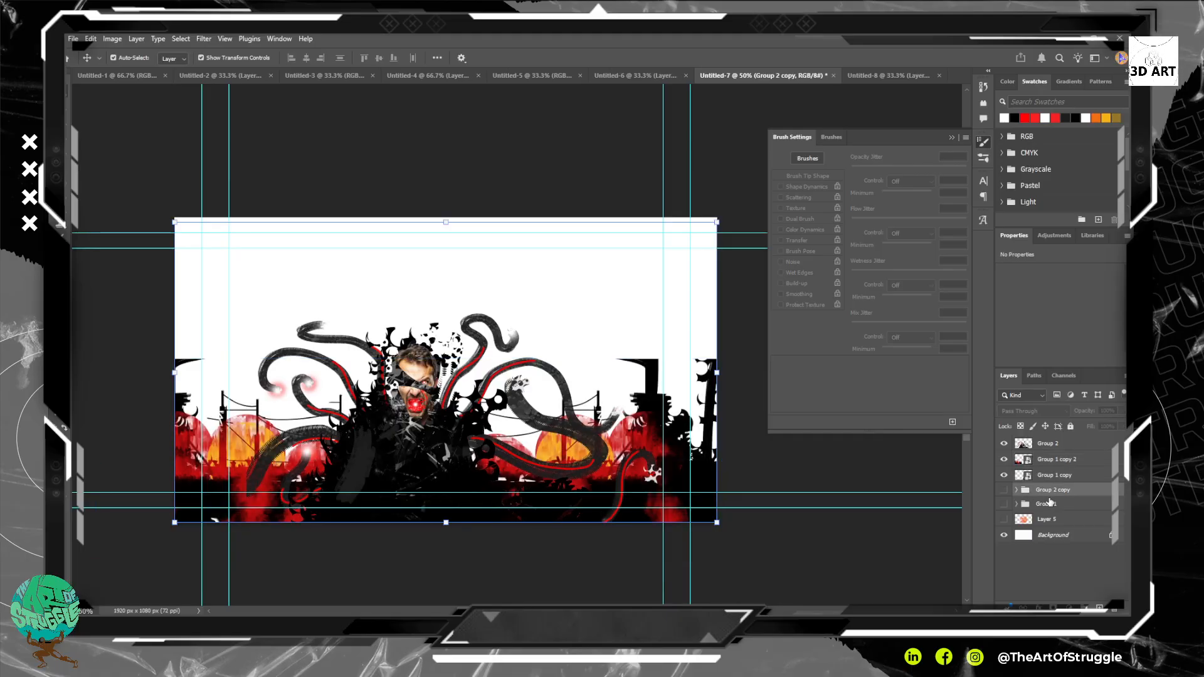
Duplicate both city scene smart objects, Group 1 copy and Group 1 copy 2, together.
click(1076, 478)
click(1077, 464)
key(ctrl+t)
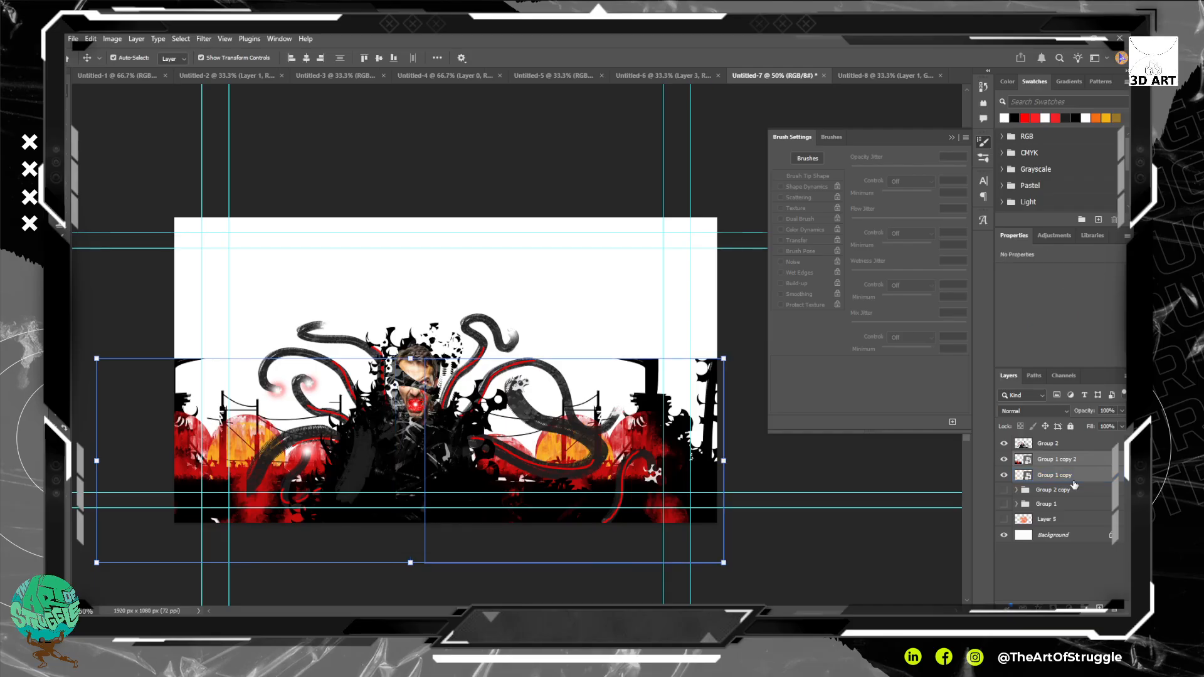
key(Return)
key(ctrl+j)
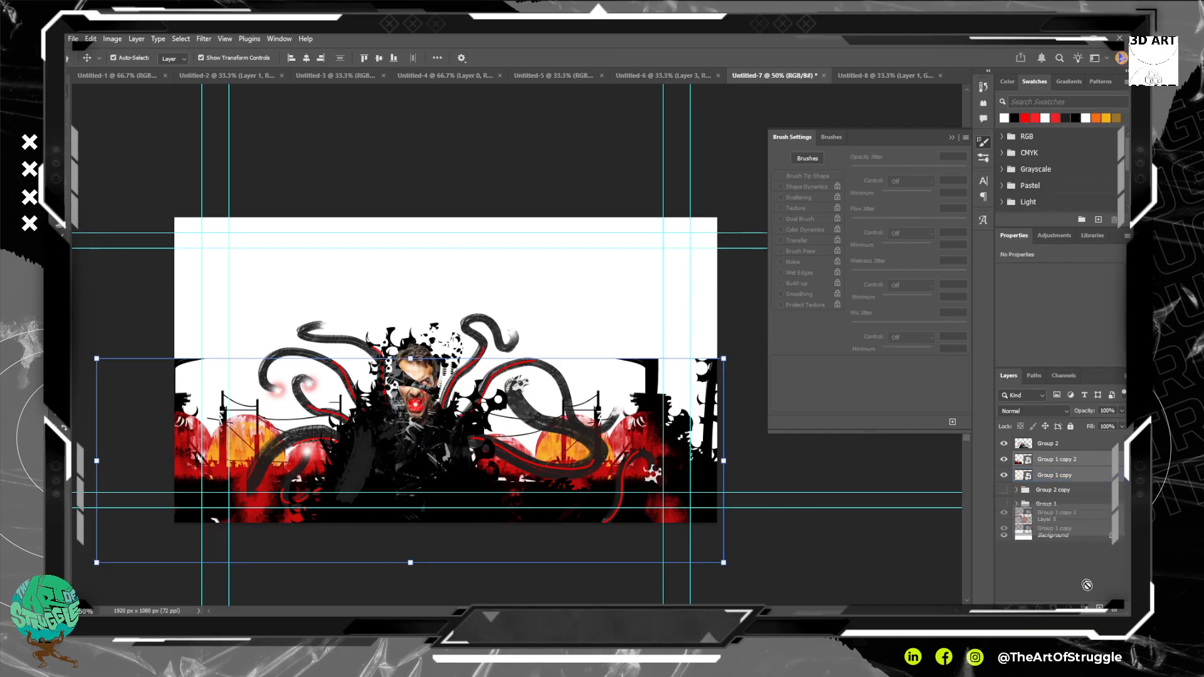
Flip the duplicated city scenes horizontally and vertically and place them in the canvas's upper half, meeting the lower scenes.
key(ctrl+t)
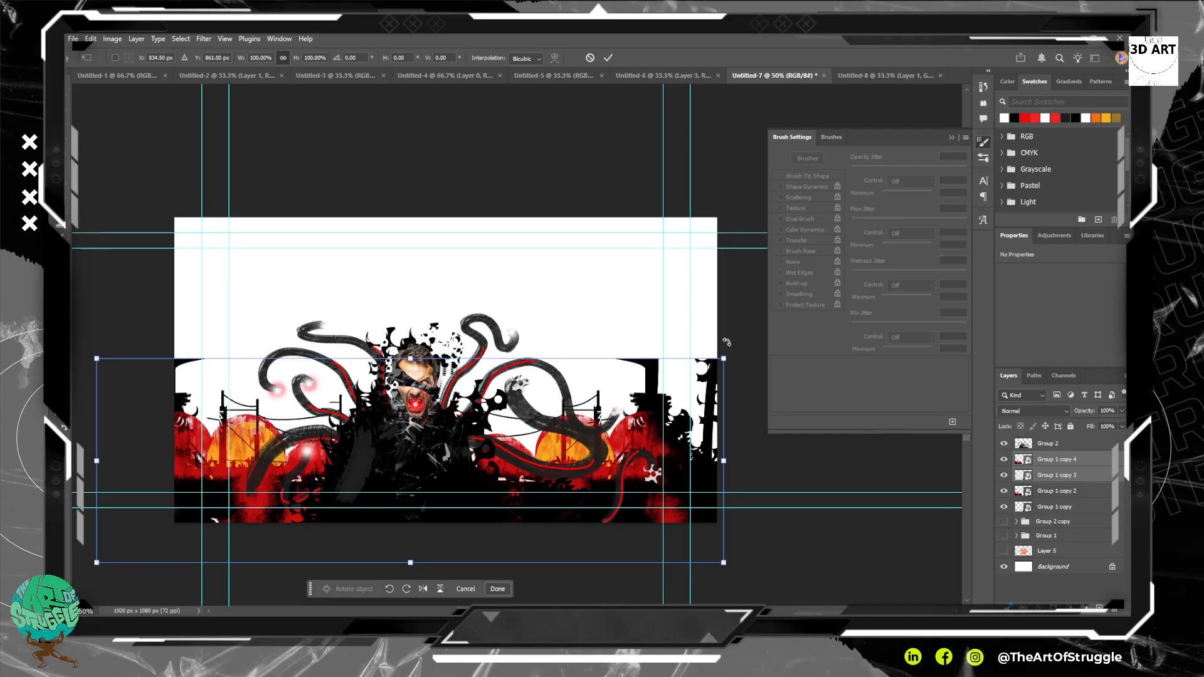
drag(726, 342, 114, 438)
key(space)
drag(510, 361, 74, 391)
key(ctrl+z)
drag(757, 375, 307, 532)
drag(263, 451, 302, 274)
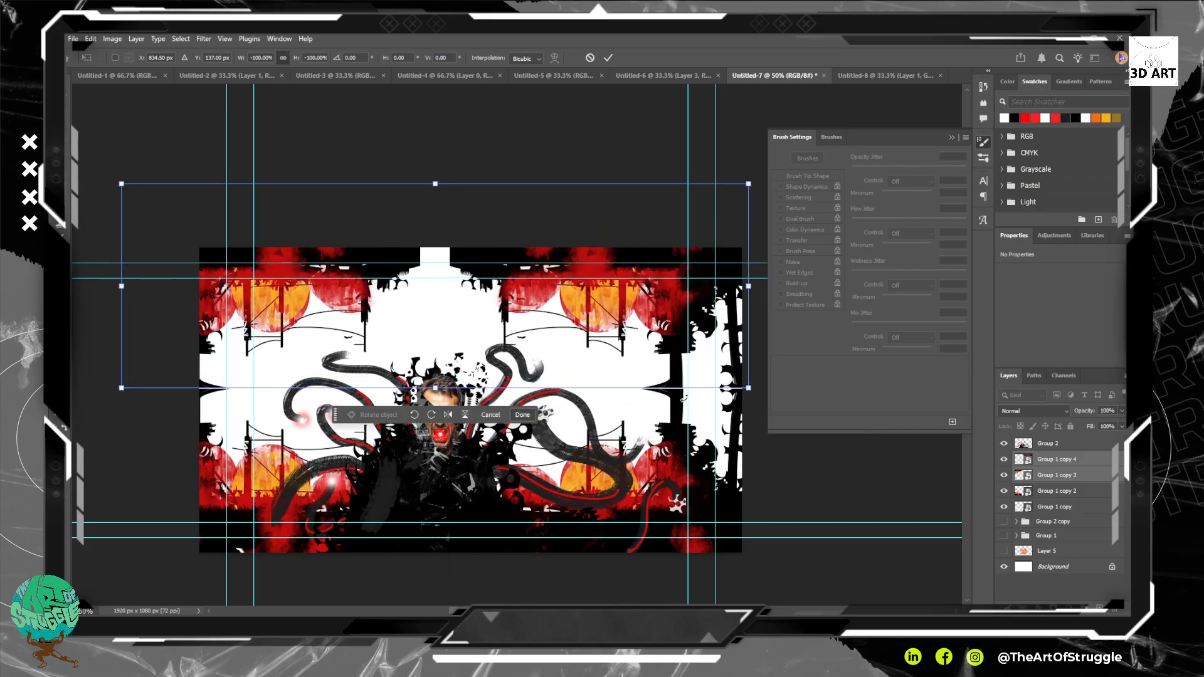
key(Down)
key(Down)
key(Down)
key(Down)
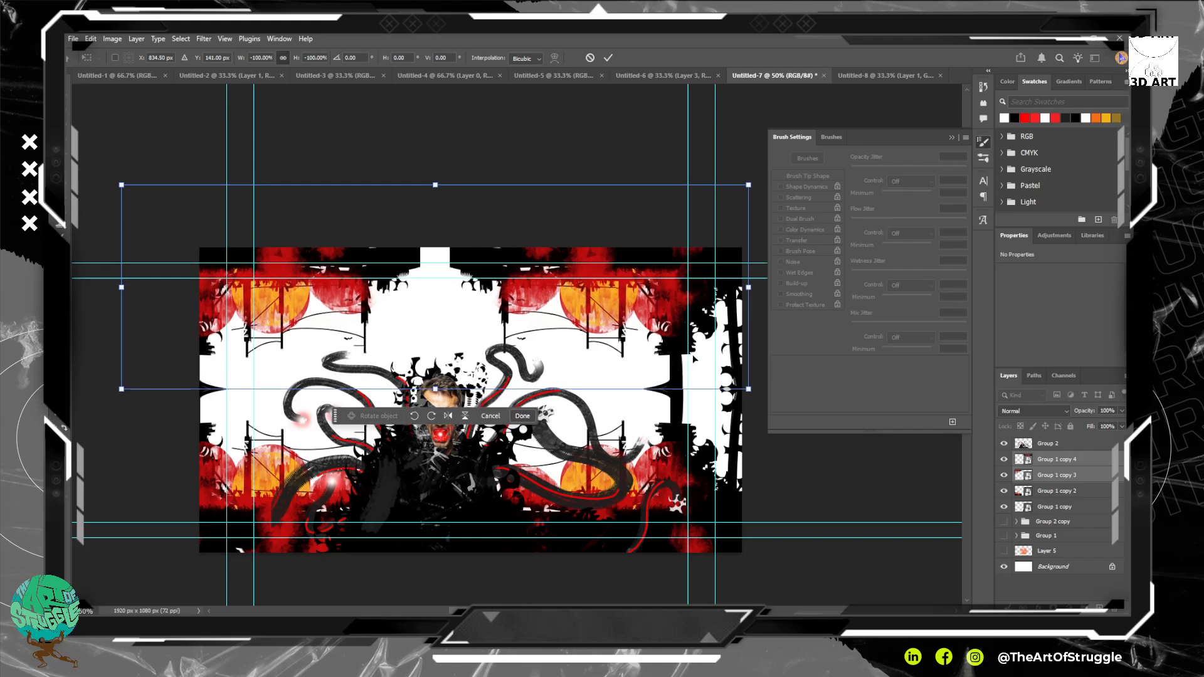
key(Return)
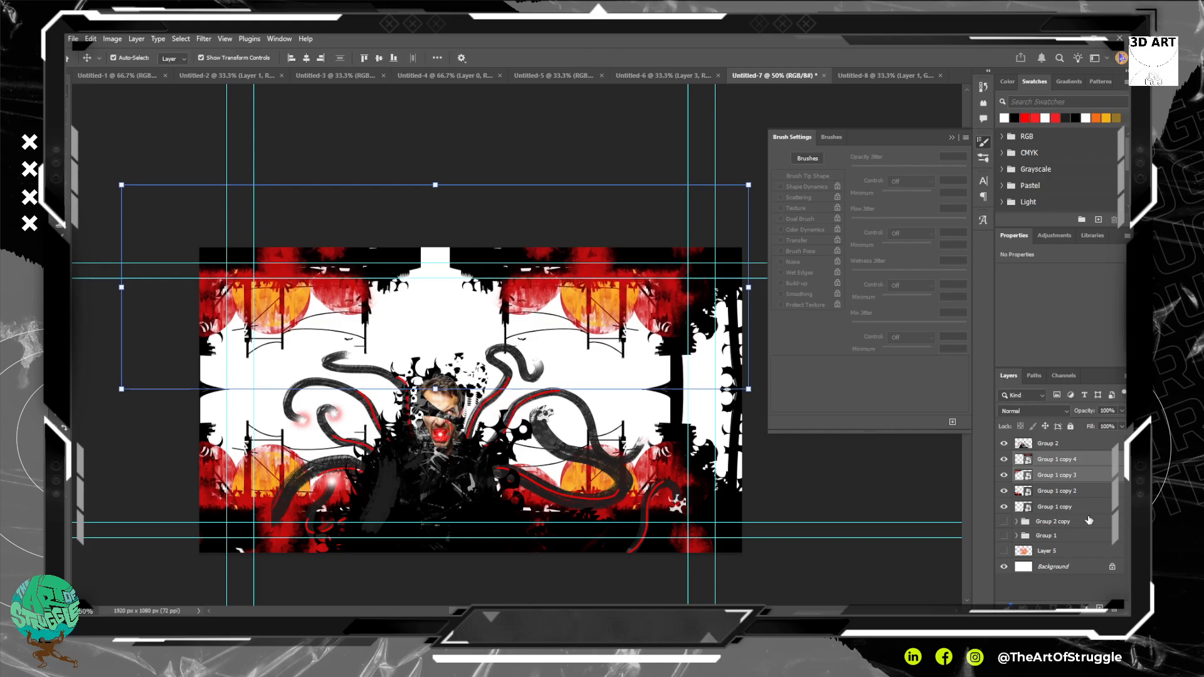
click(1075, 442)
shift+click(1066, 495)
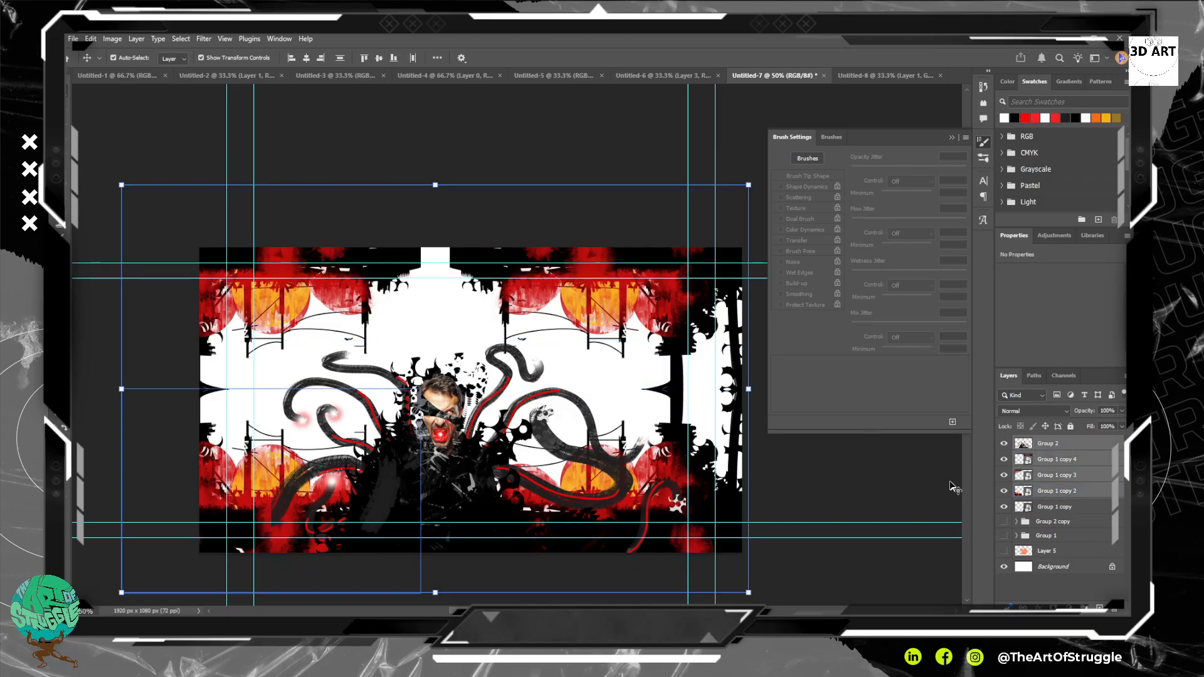
drag(121, 185, 186, 226)
drag(331, 243, 332, 236)
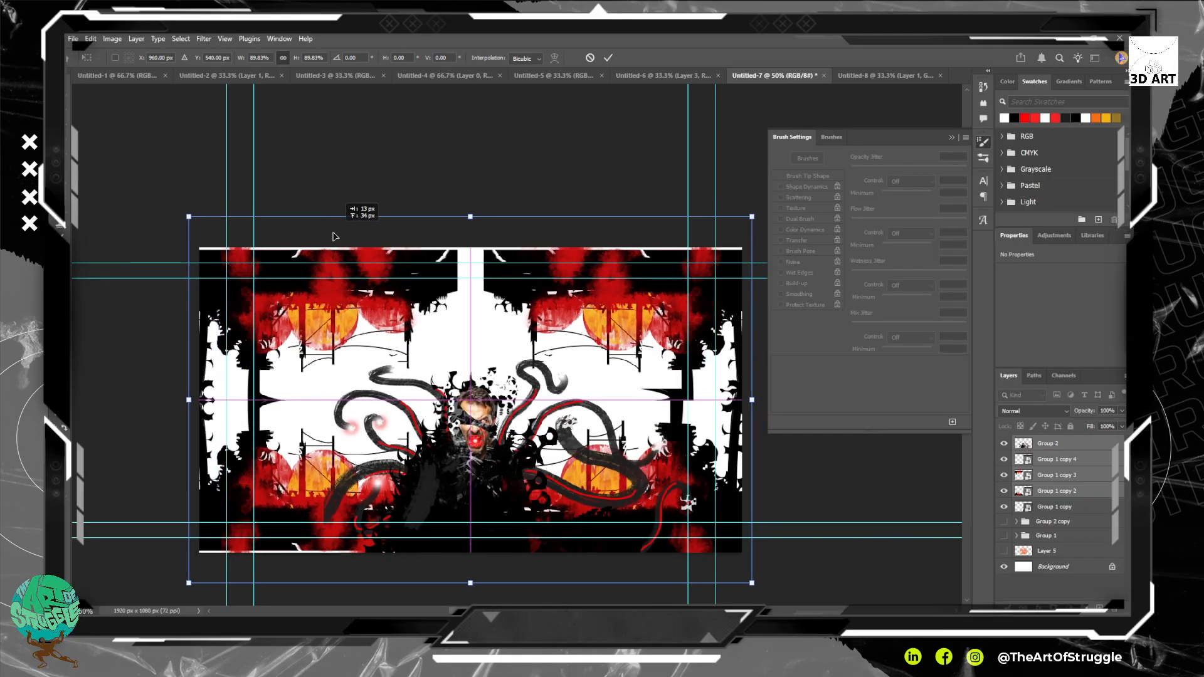
key(ctrl+z)
key(ctrl+z)
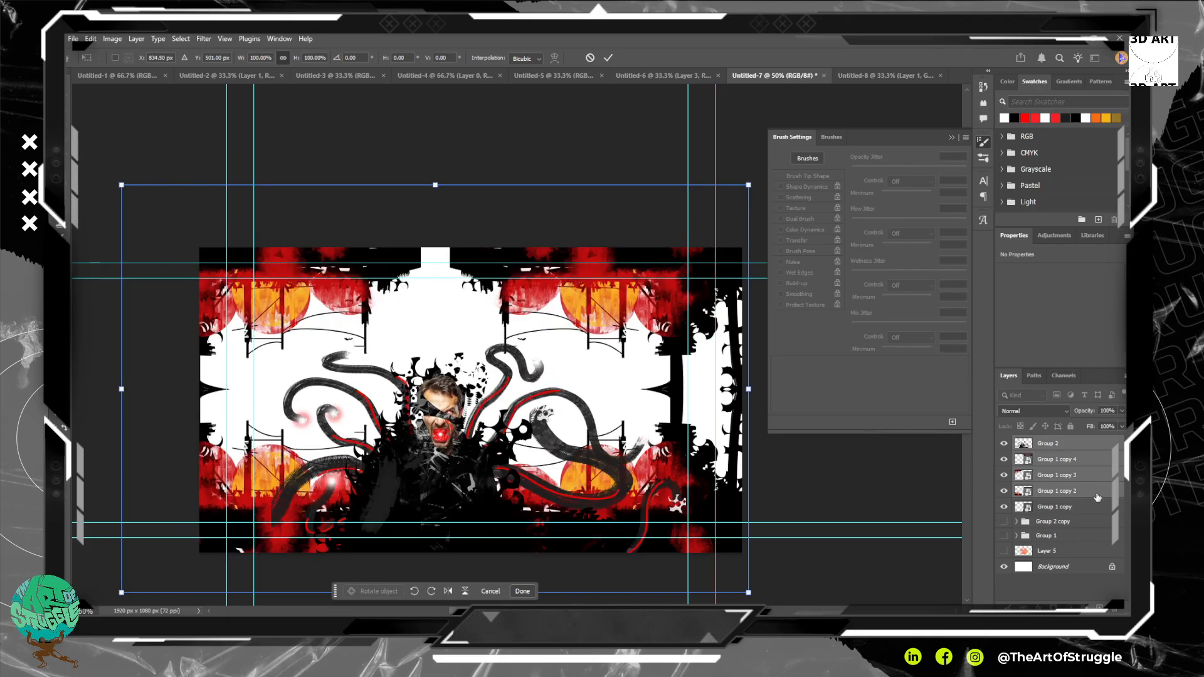
click(1097, 495)
Scale the four city scene smart objects down slightly together and roughly centre them on the canvas behind the figure.
click(1064, 510)
shift+click(1074, 461)
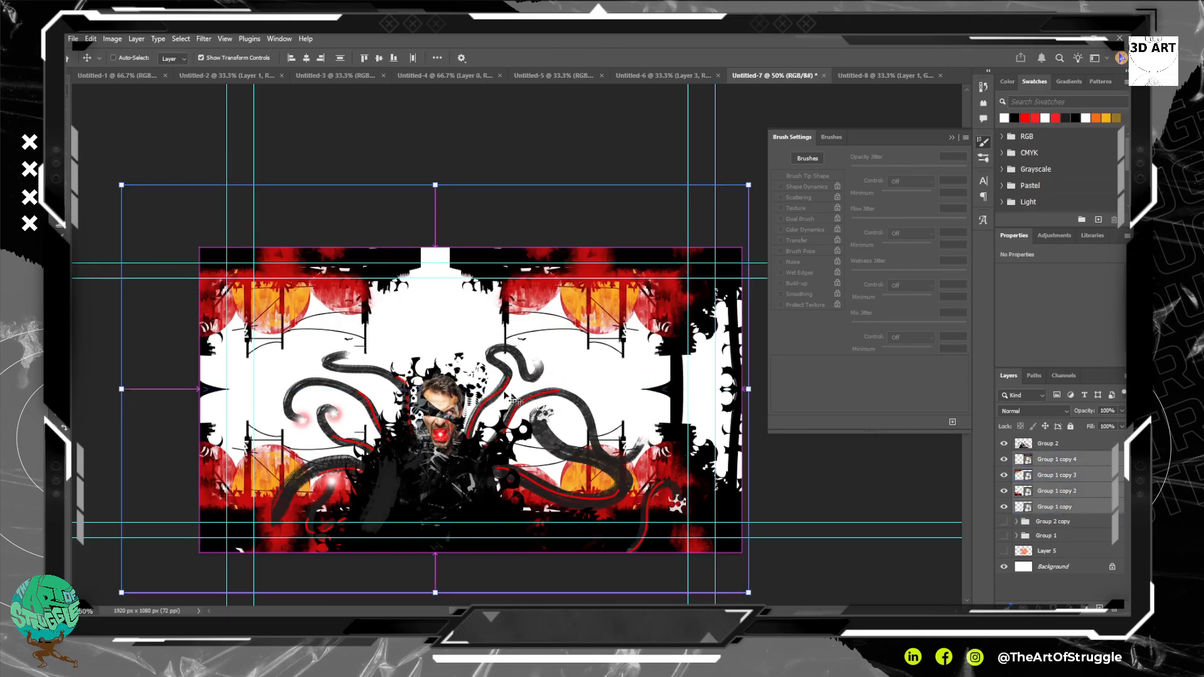
key(ctrl+t)
drag(123, 182, 140, 198)
mouse_move(288, 232)
mouse_down()
mouse_move(300, 246)
mouse_move(298, 233)
mouse_up()
key(Return)
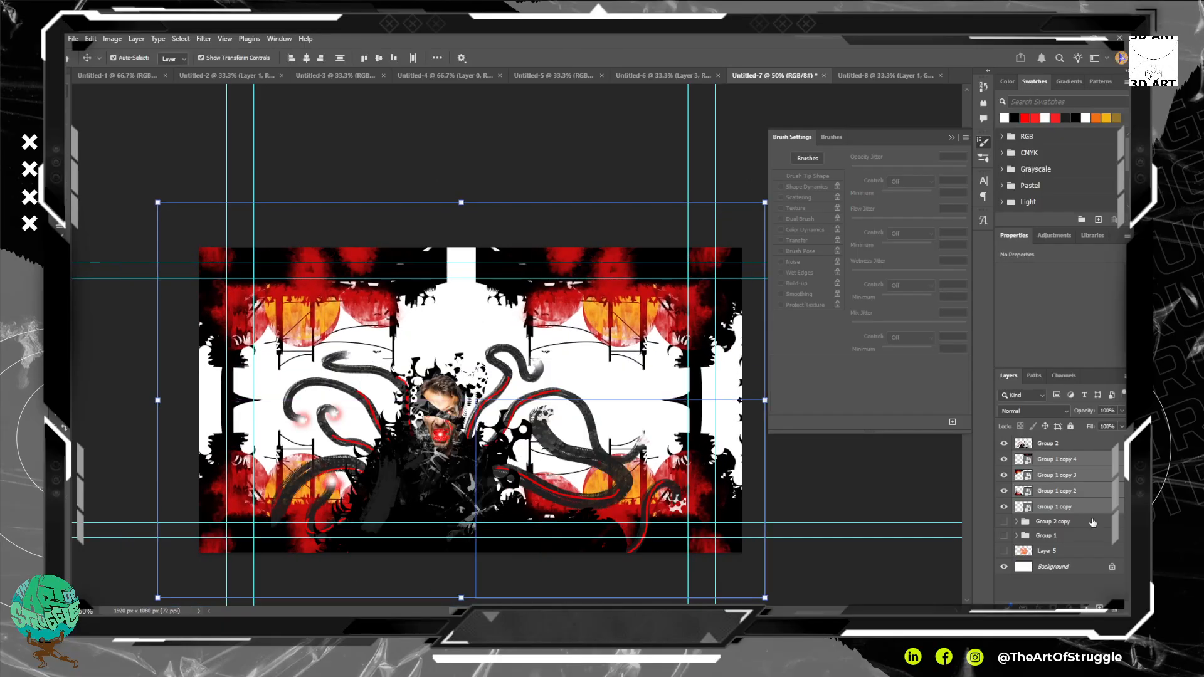
Add a blank layer above Group 1 copy 3 and another one directly above the Background.
click(1085, 476)
click(604, 317)
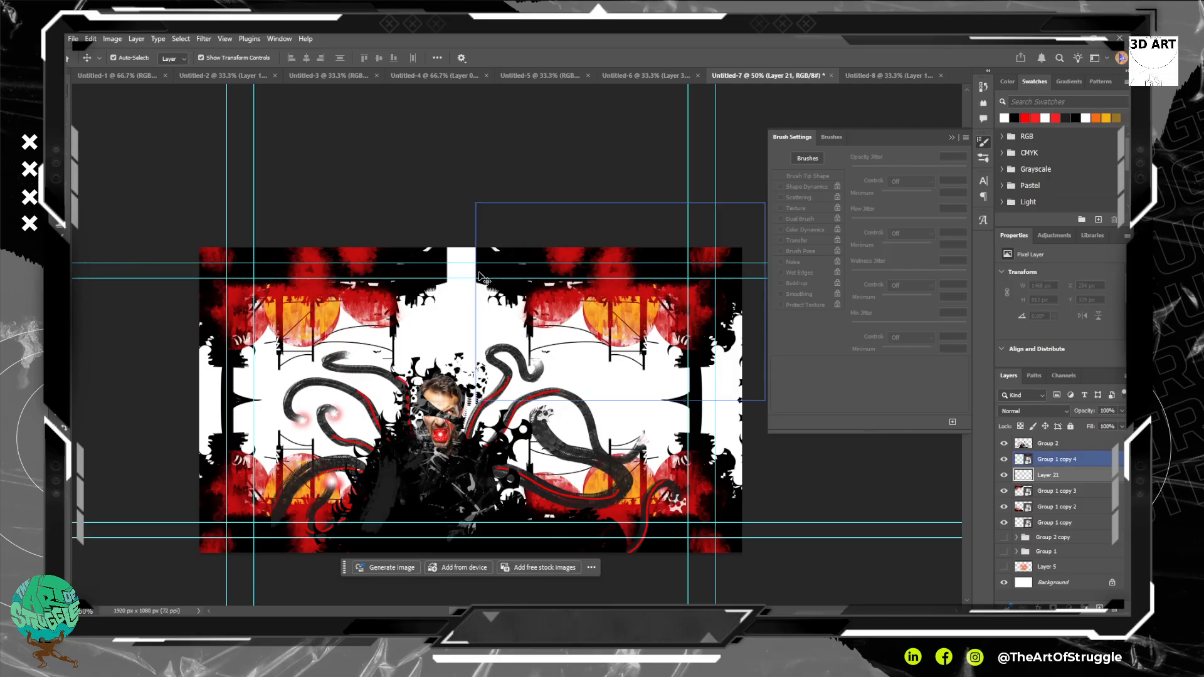
click(1064, 583)
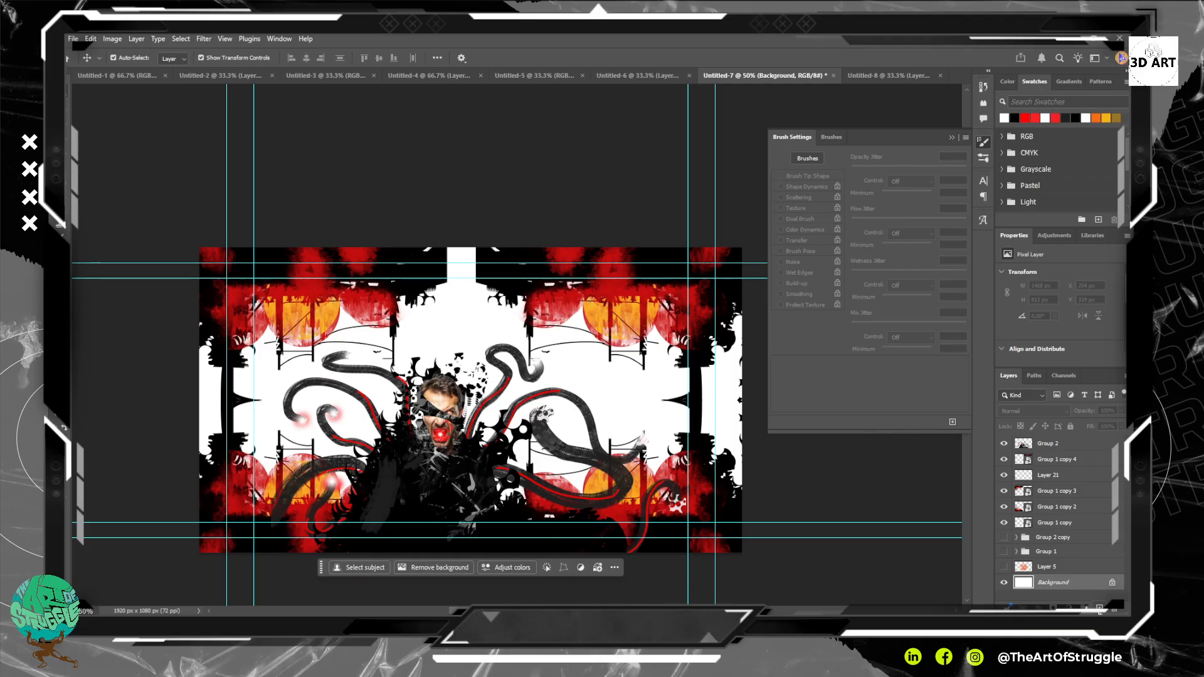
click(1099, 609)
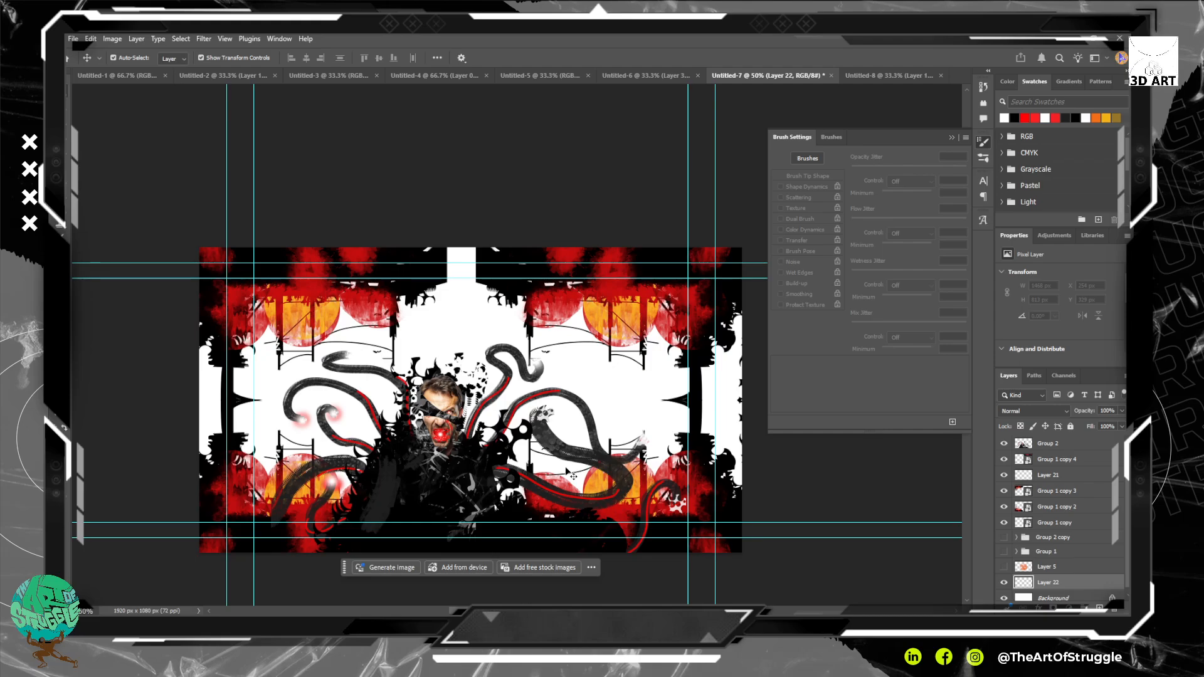
Choose a green foreground colour and fill the blank layer above the Background with it using the Paint Bucket.
click(512, 483)
key(g)
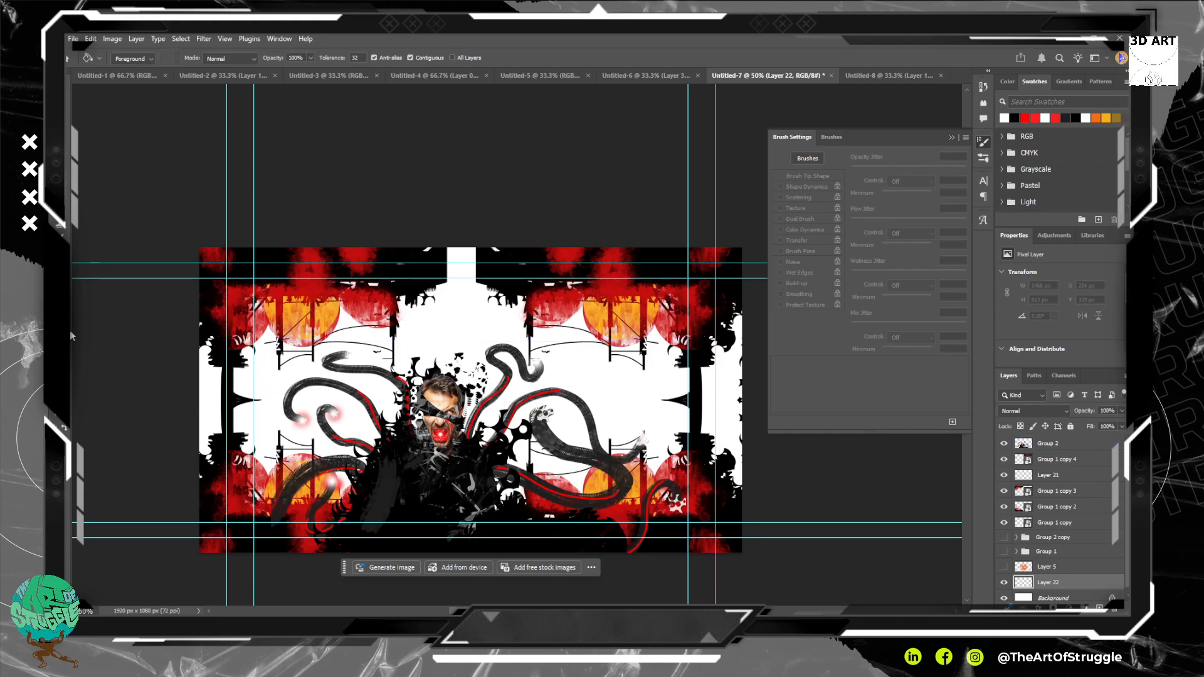
right_click(66, 267)
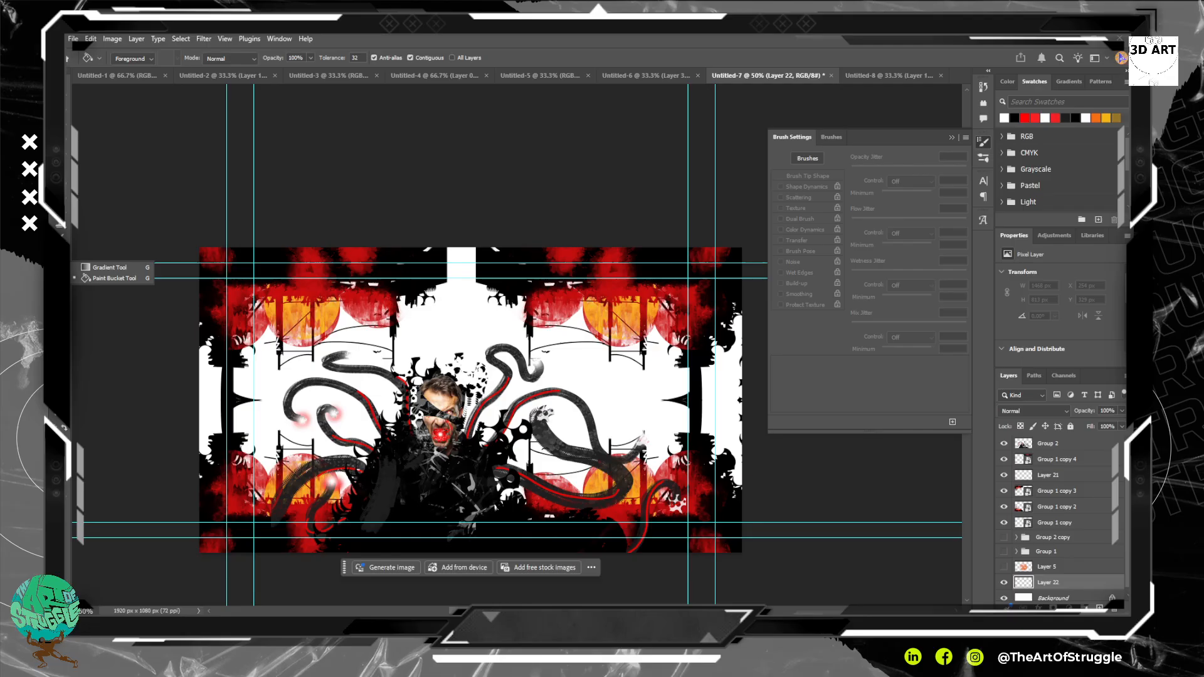
click(94, 278)
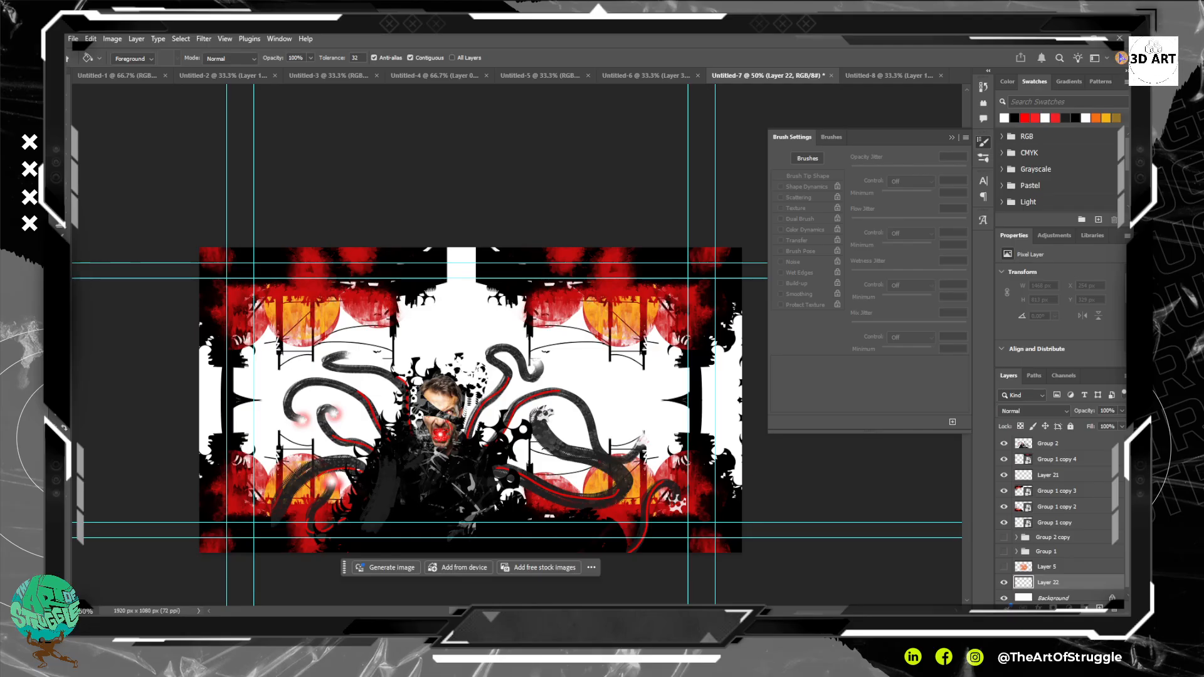
key(i)
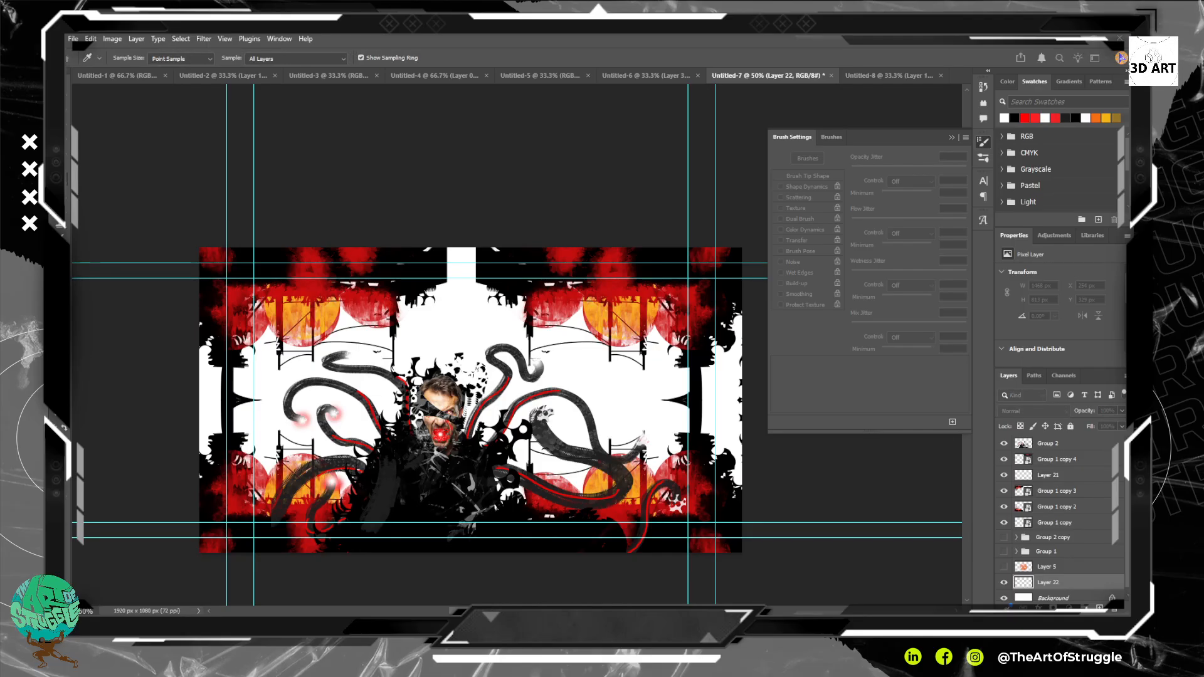
key(g)
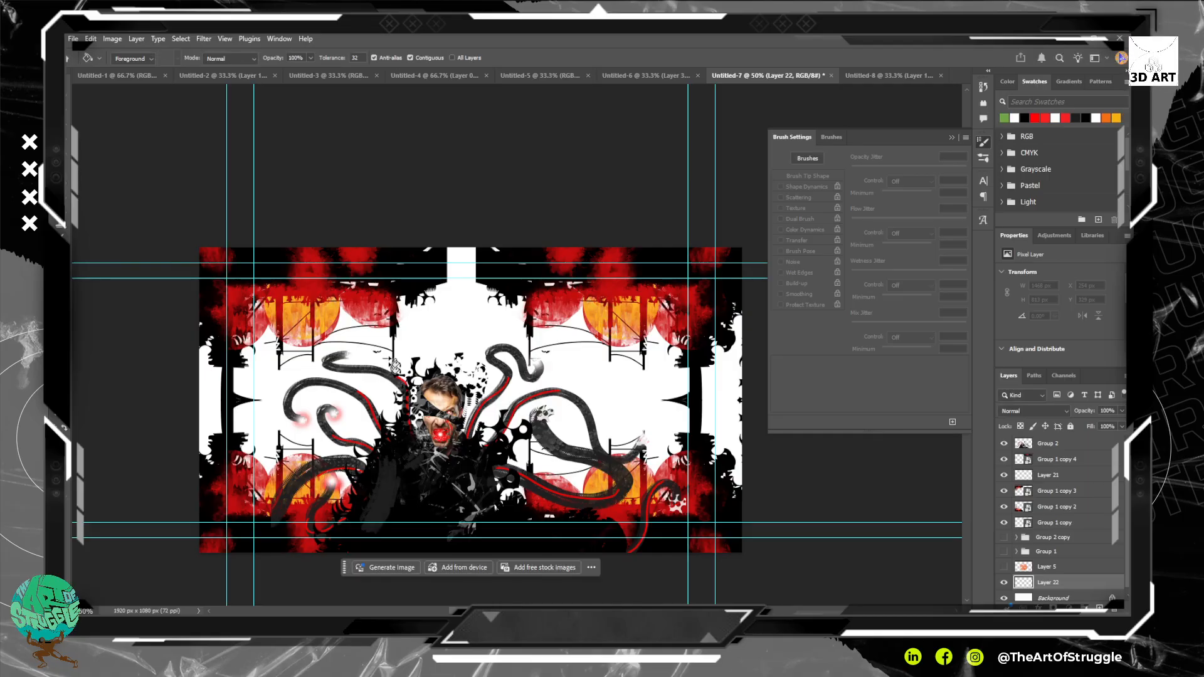
click(402, 354)
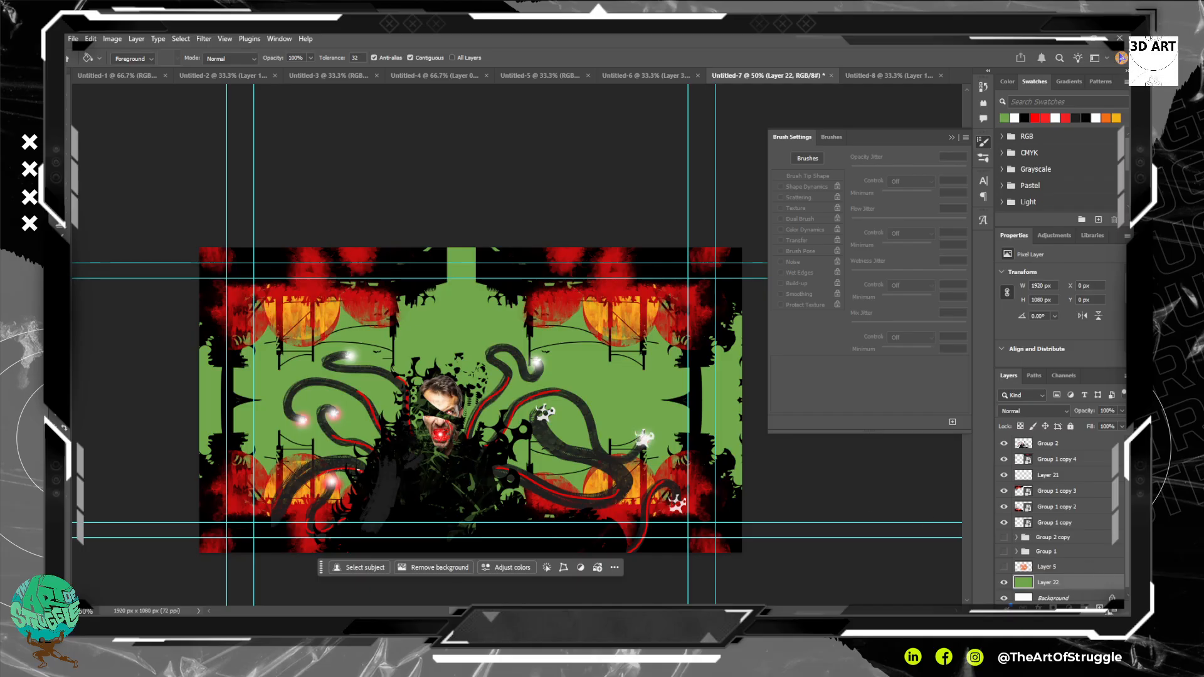
Add a blank layer above the green fill layer and paint a wide horizontal stroke on it with the soft round brush.
click(1100, 607)
key(b)
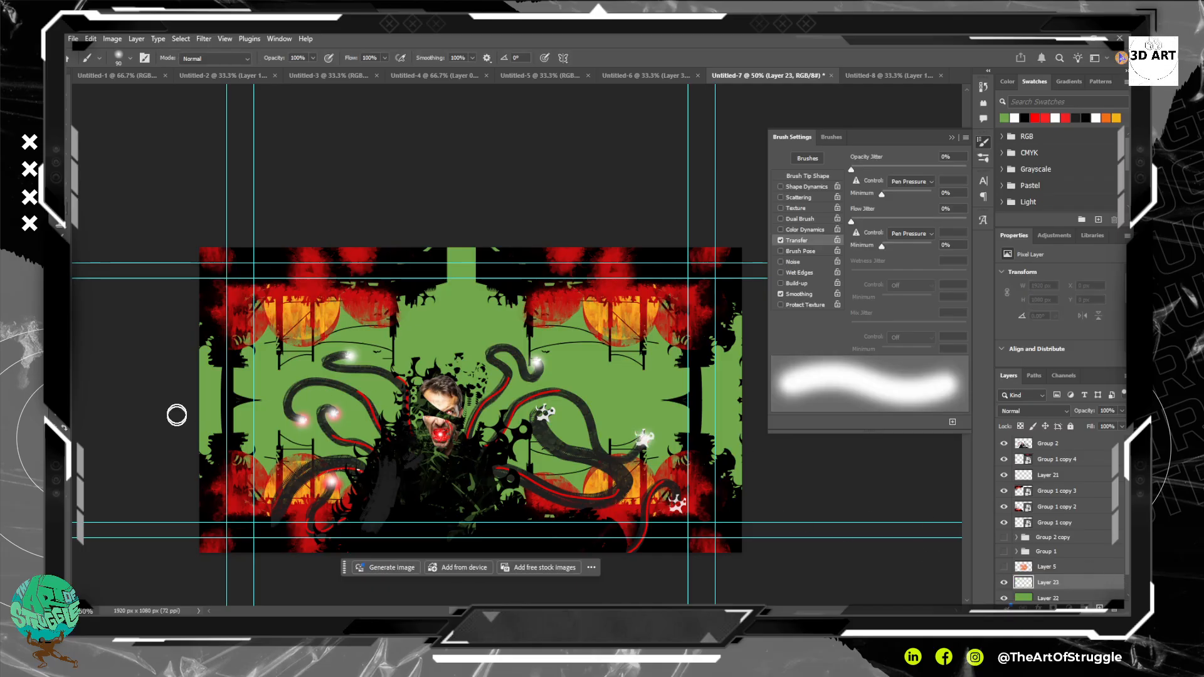
drag(708, 406, 793, 413)
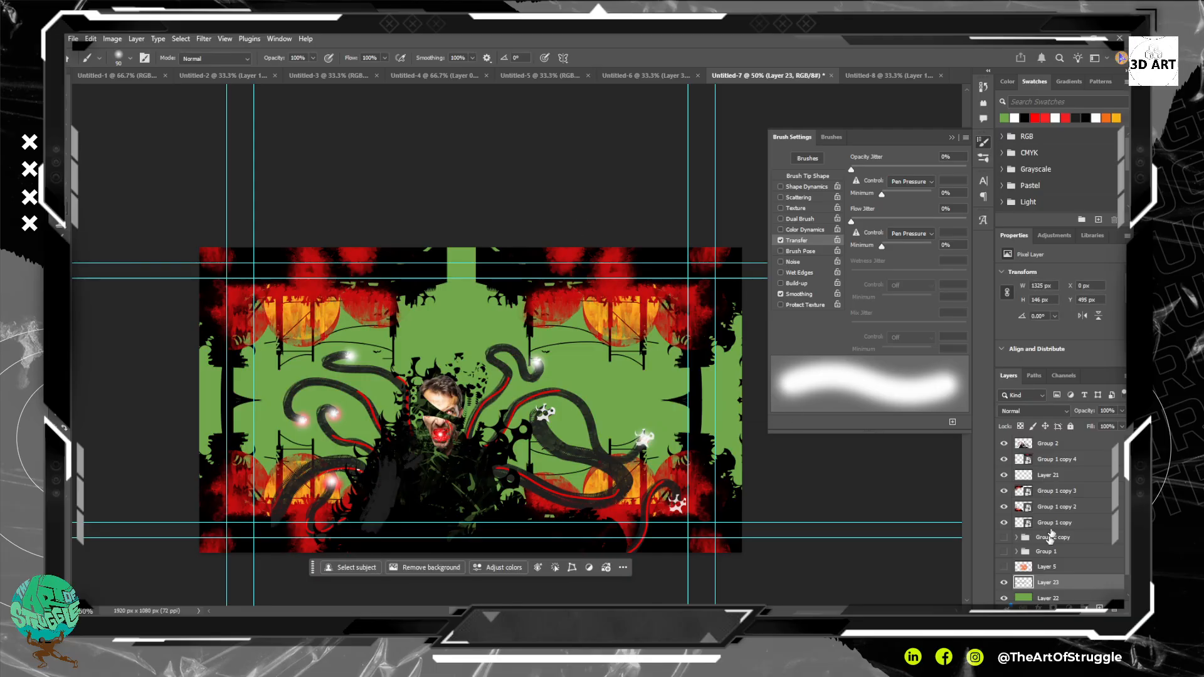
Hide Layer 23 and the green Layer 22, and check the city scene layers by toggling their visibility, restoring them to visible.
click(1005, 584)
click(1004, 599)
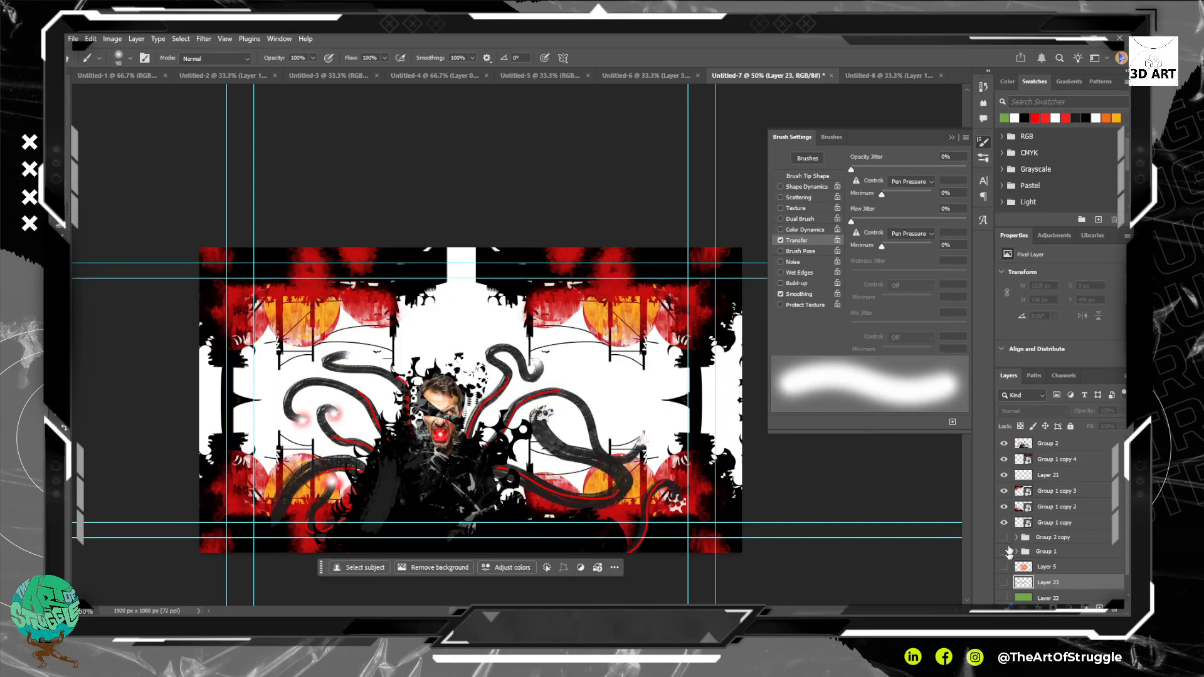
click(1004, 509)
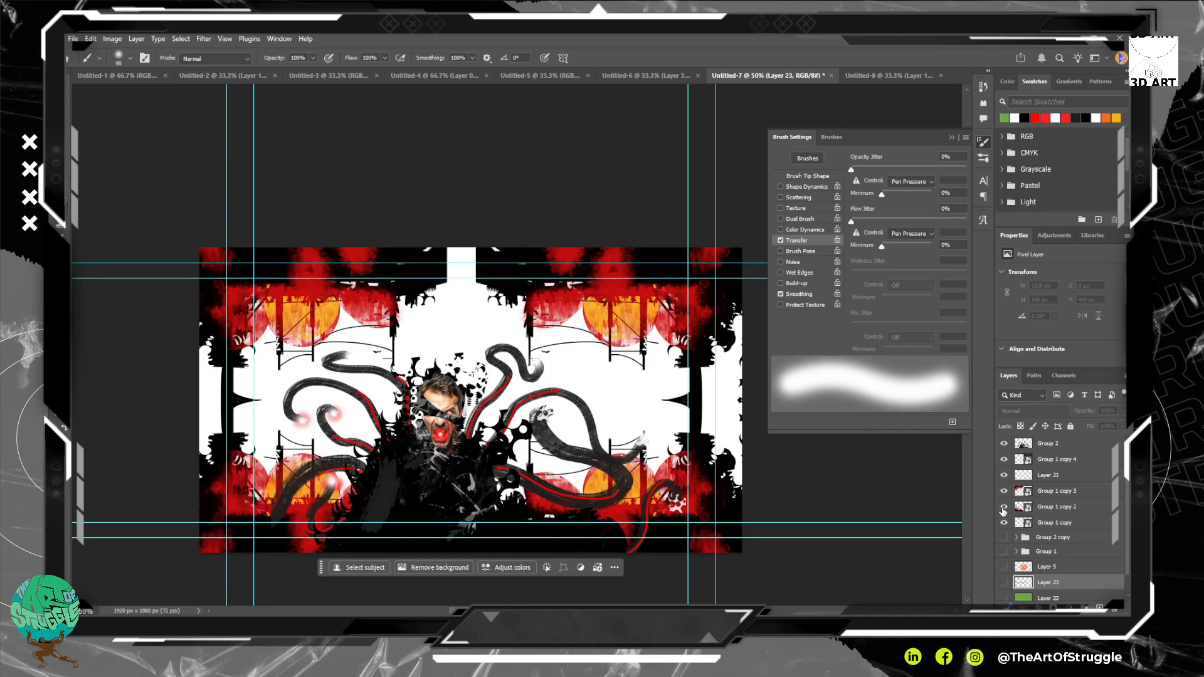
click(1004, 509)
scroll(1003, 512, down, 1)
click(1003, 509)
key(ctrl+z)
key(ctrl+z)
key(ctrl+z)
key(ctrl+z)
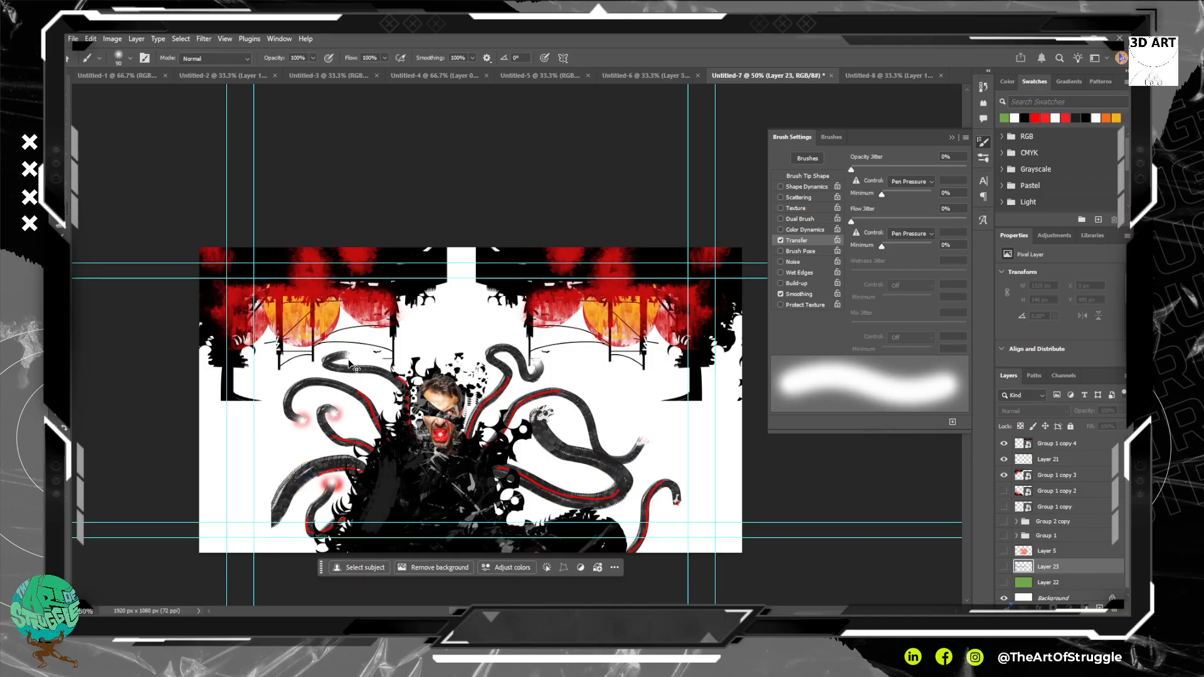
key(ctrl+shift+z)
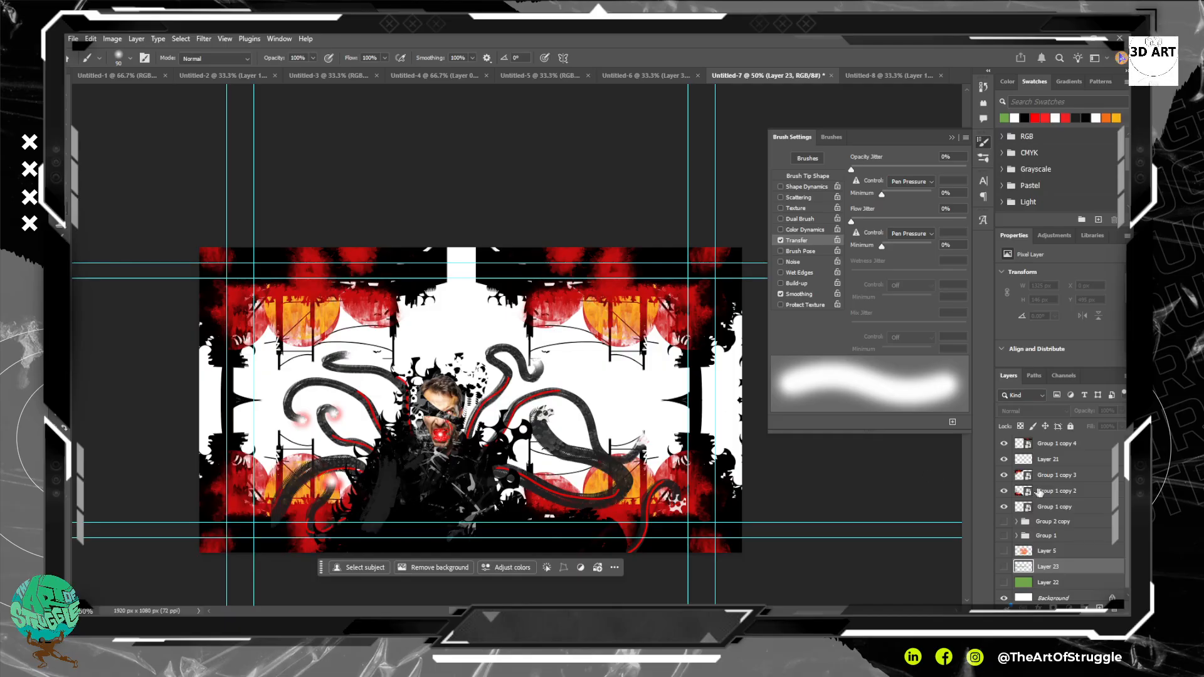
Duplicate the Group 1 copy 2 city scene, enlarge the duplicate to about 1626 × 1113 px and centre it roughly behind the figure.
click(1065, 495)
key(ctrl+j)
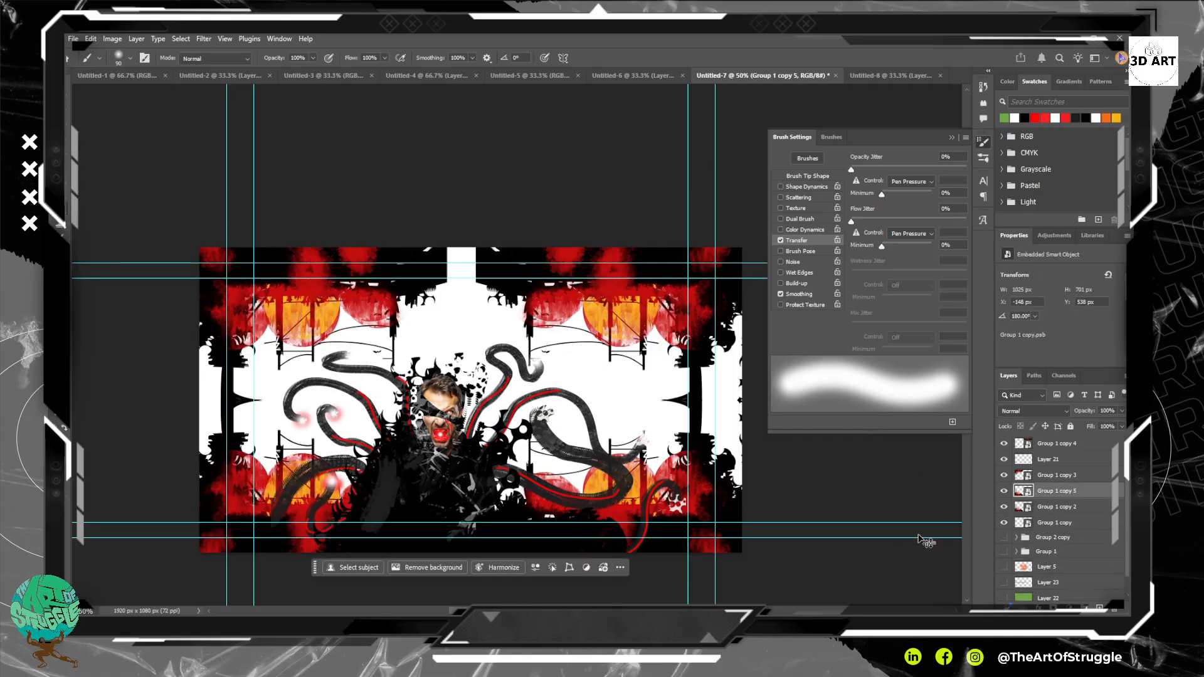
key(ctrl+t)
drag(375, 436, 502, 485)
drag(571, 371, 742, 369)
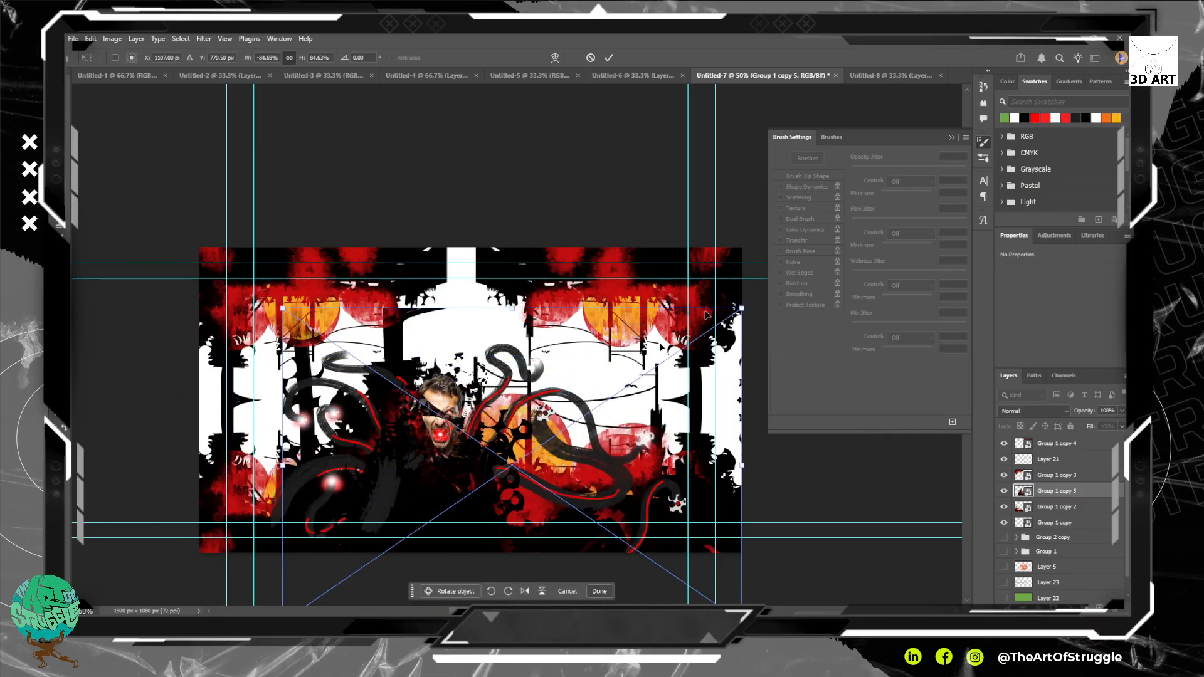
drag(541, 406, 504, 429)
key(Return)
key(b)
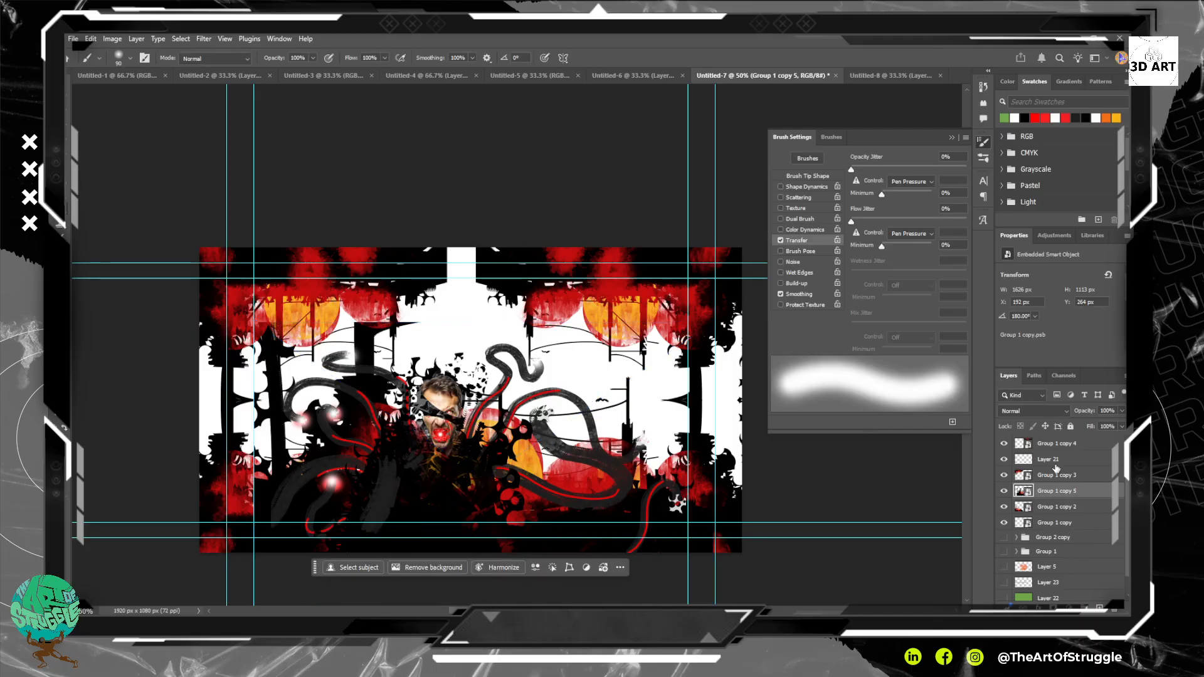
Set the enlarged city scene's opacity to 50%, duplicate it and flip the duplicate horizontally.
click(1122, 410)
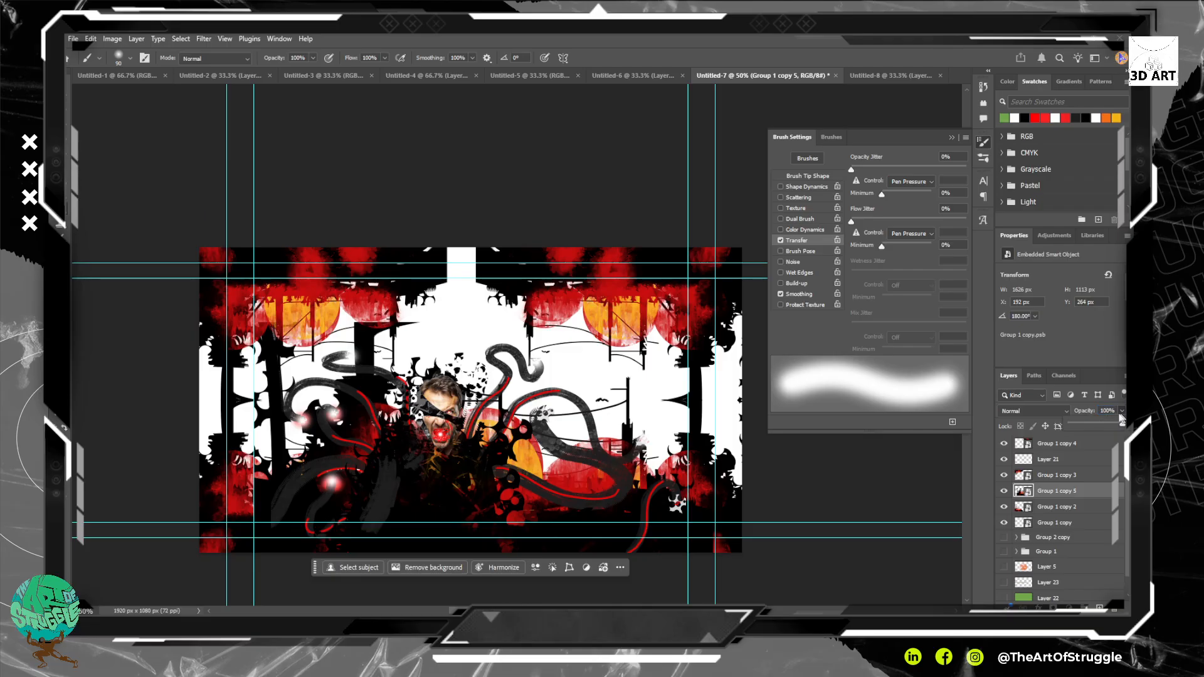
drag(1123, 424, 1099, 423)
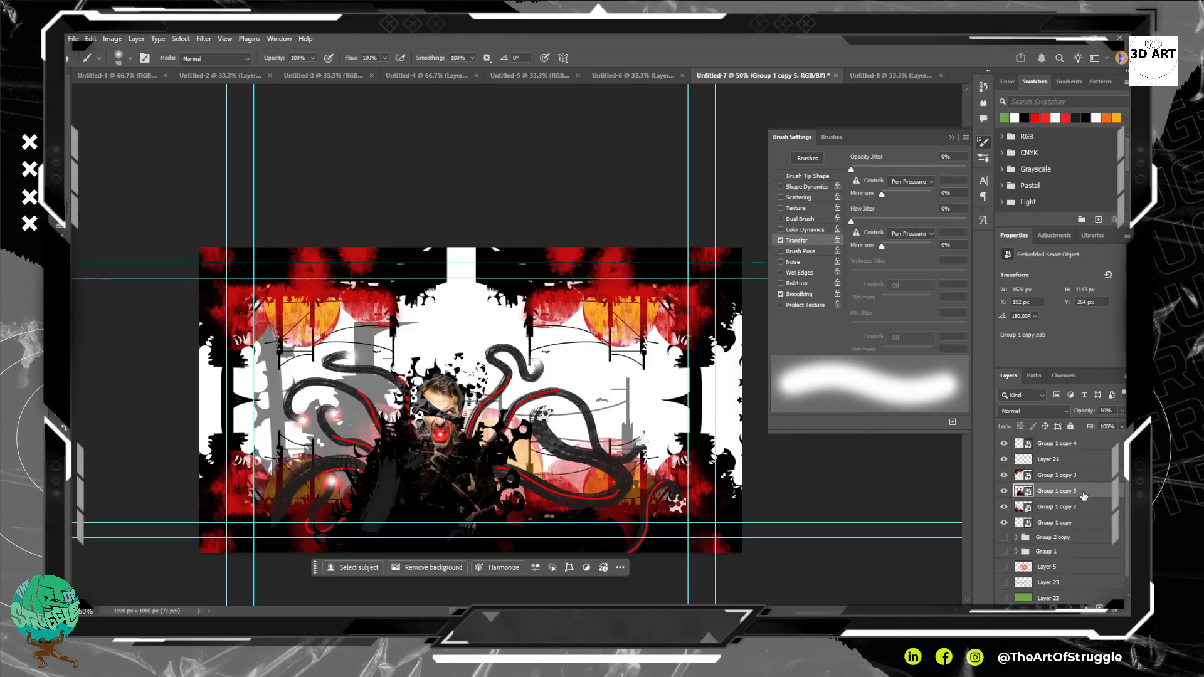
key(ctrl+j)
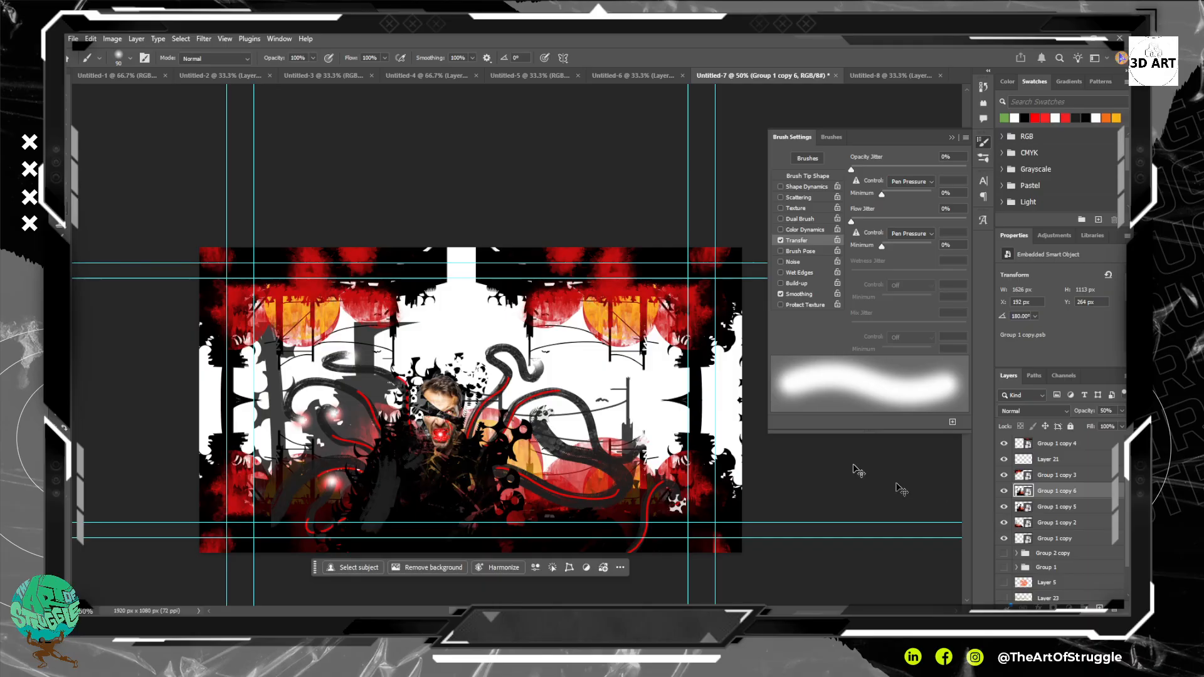
key(ctrl+t)
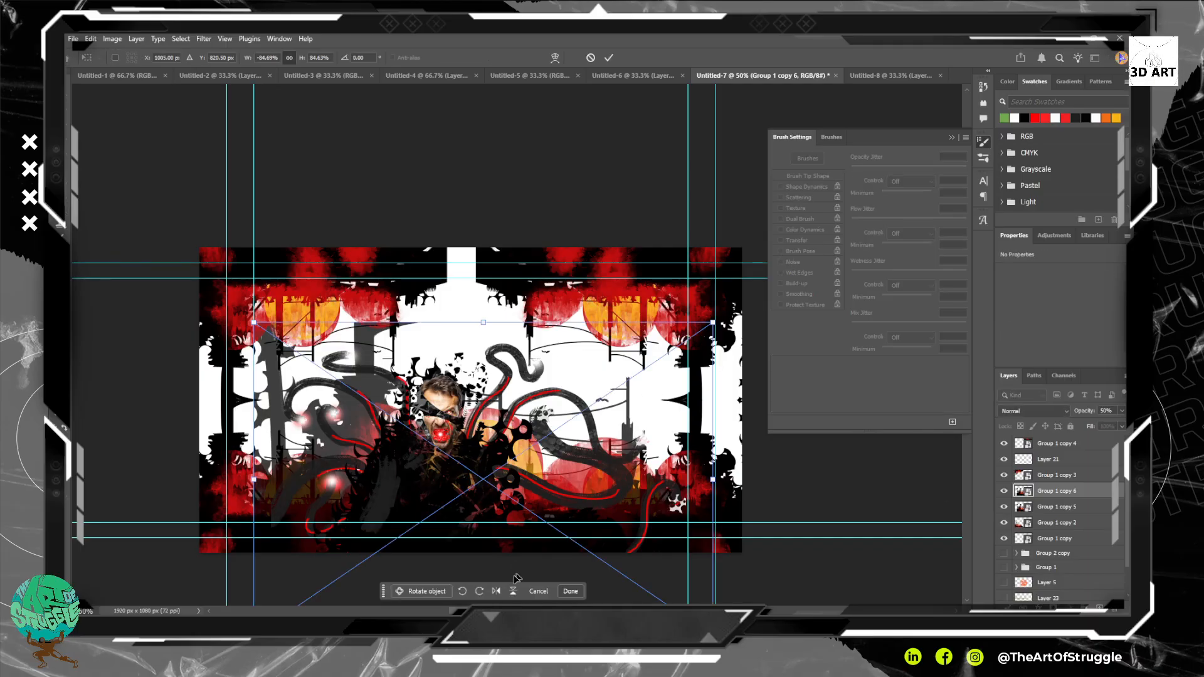
click(496, 591)
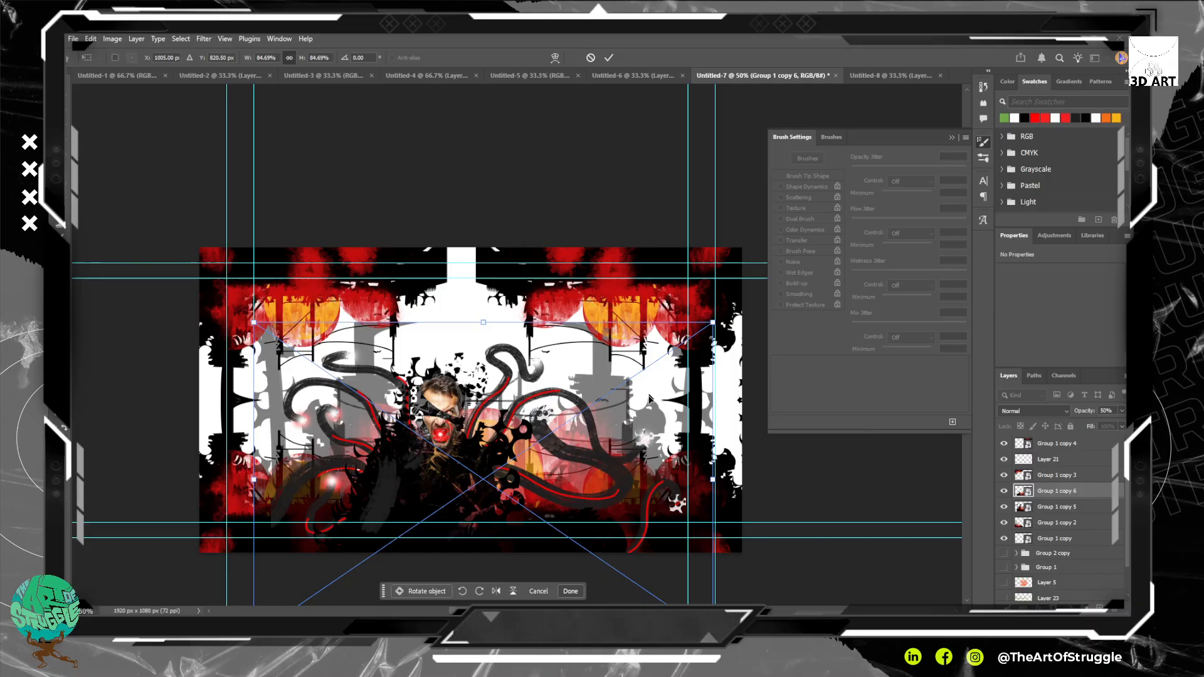
key(Return)
key(b)
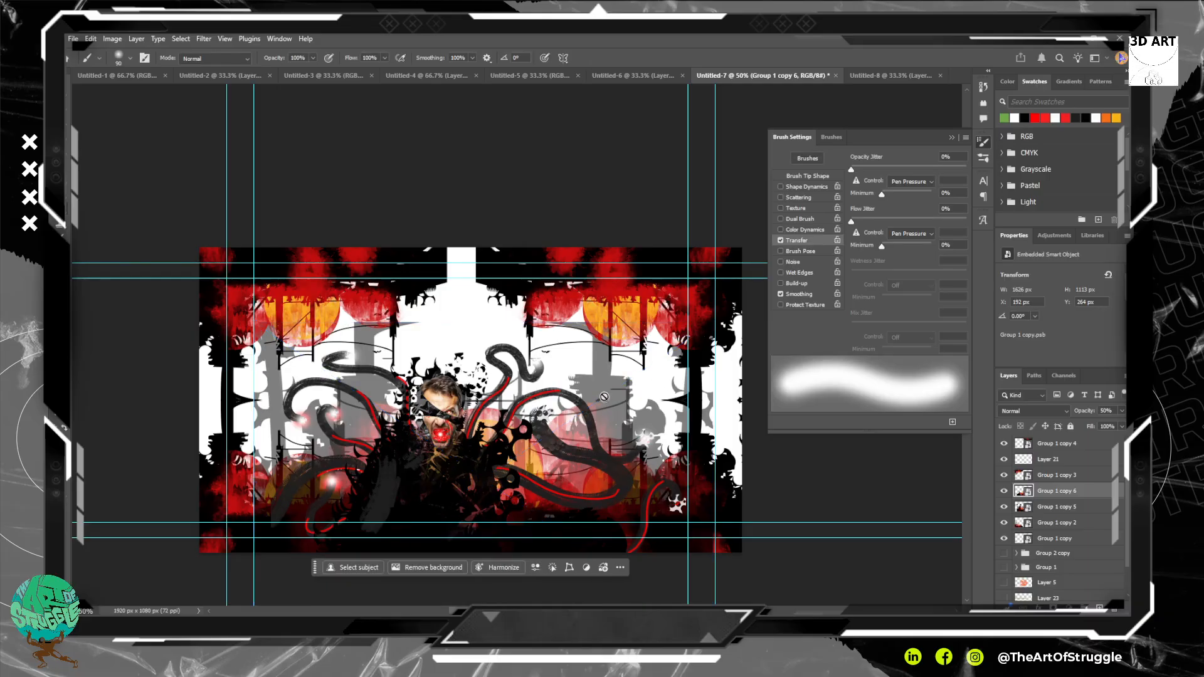
key(Return)
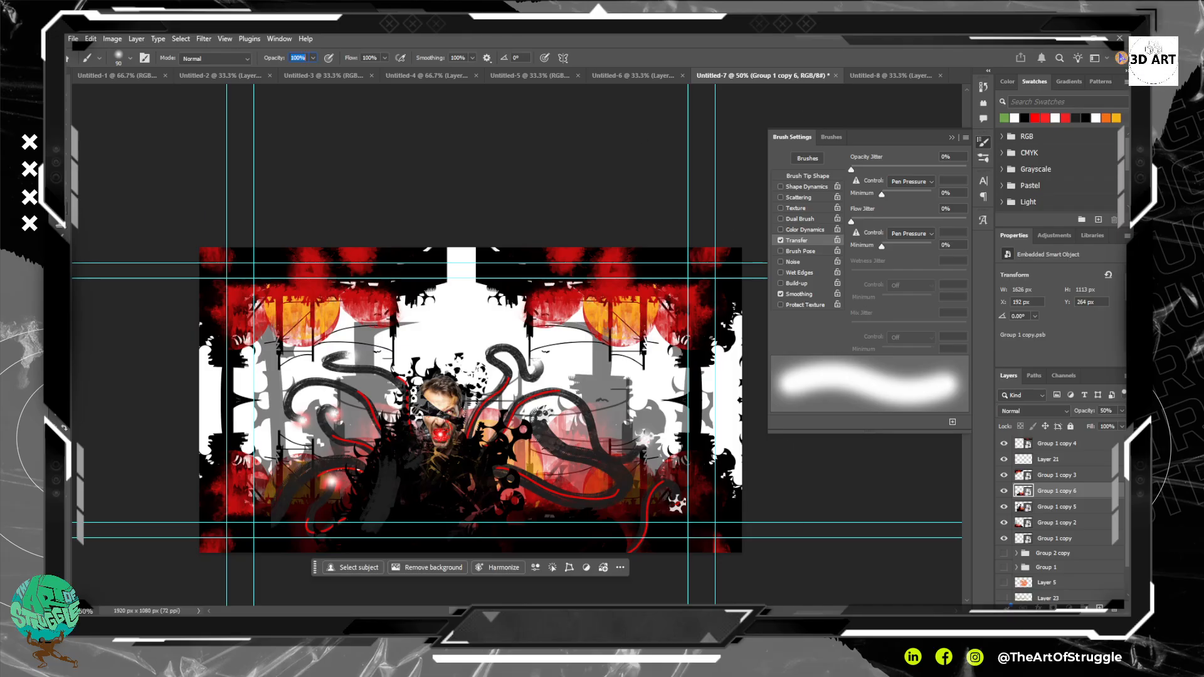
key(alt+Tab)
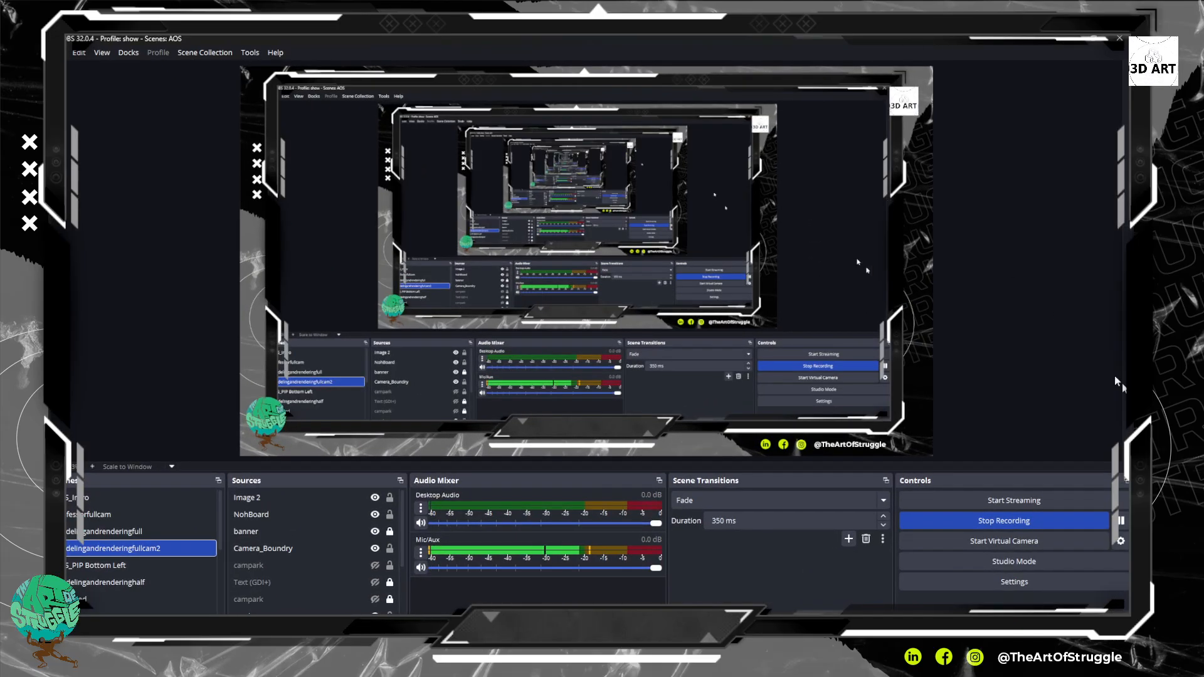